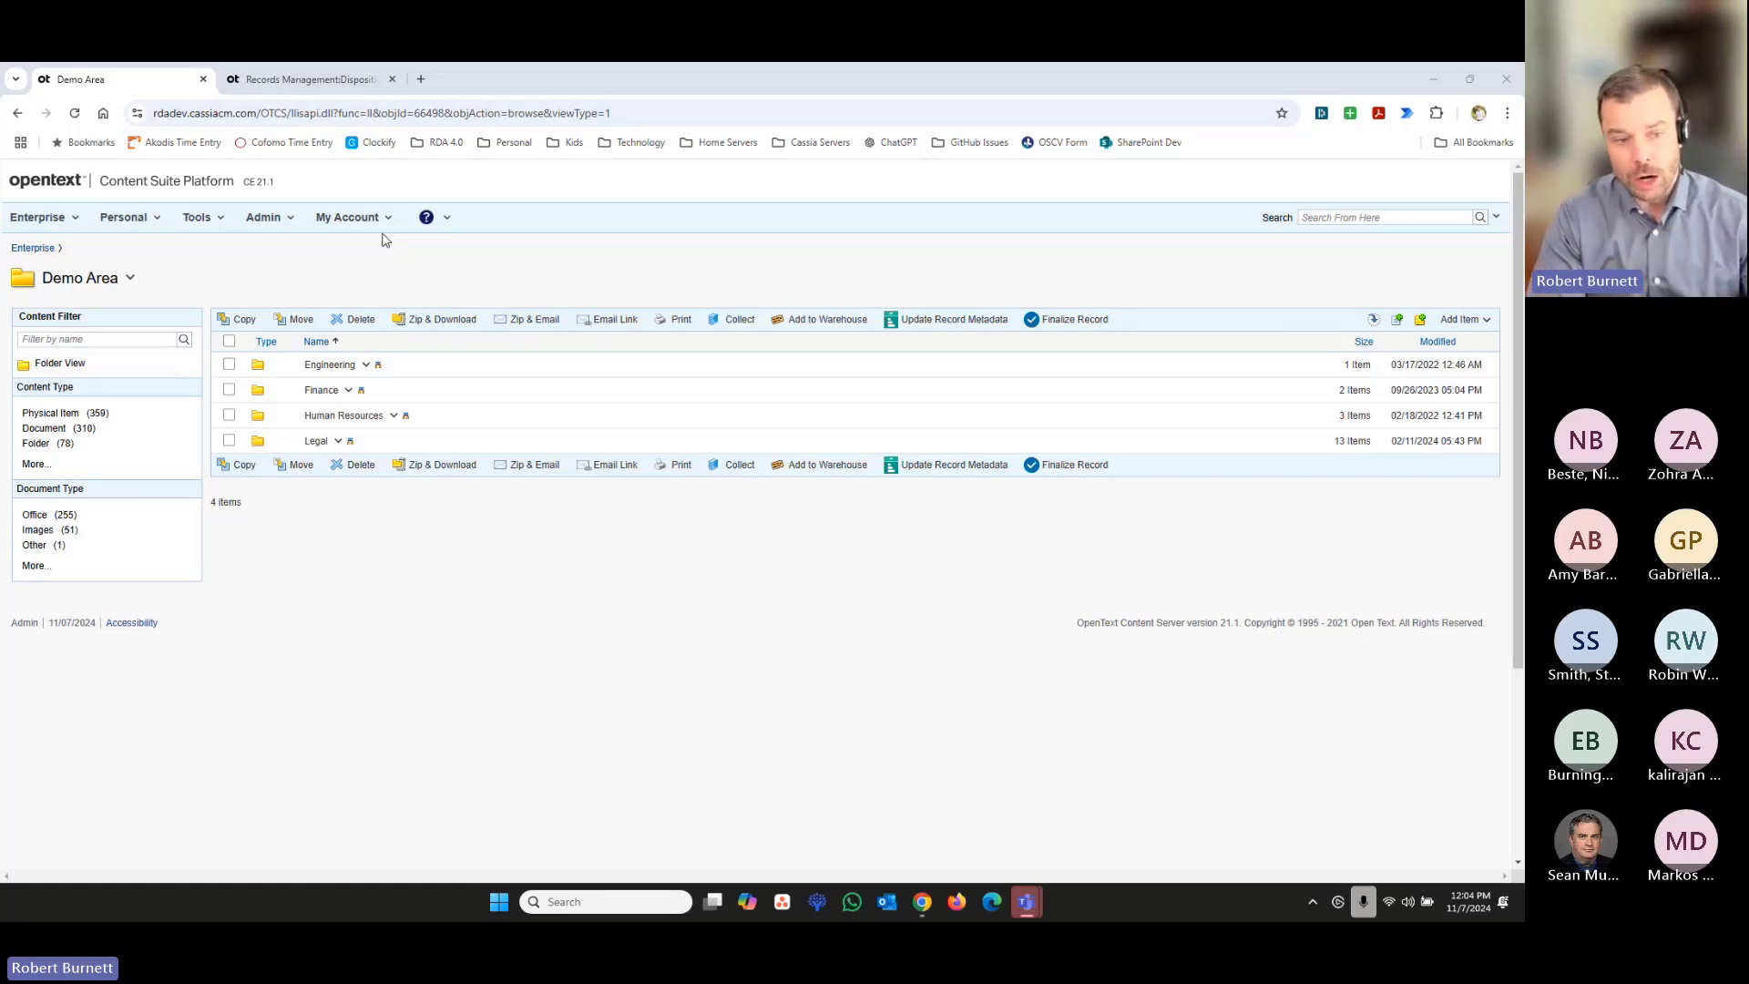
- Browse the Demo Area through Finance and Accounts Payable to the contents of the Acme Corp folder
click(319, 390)
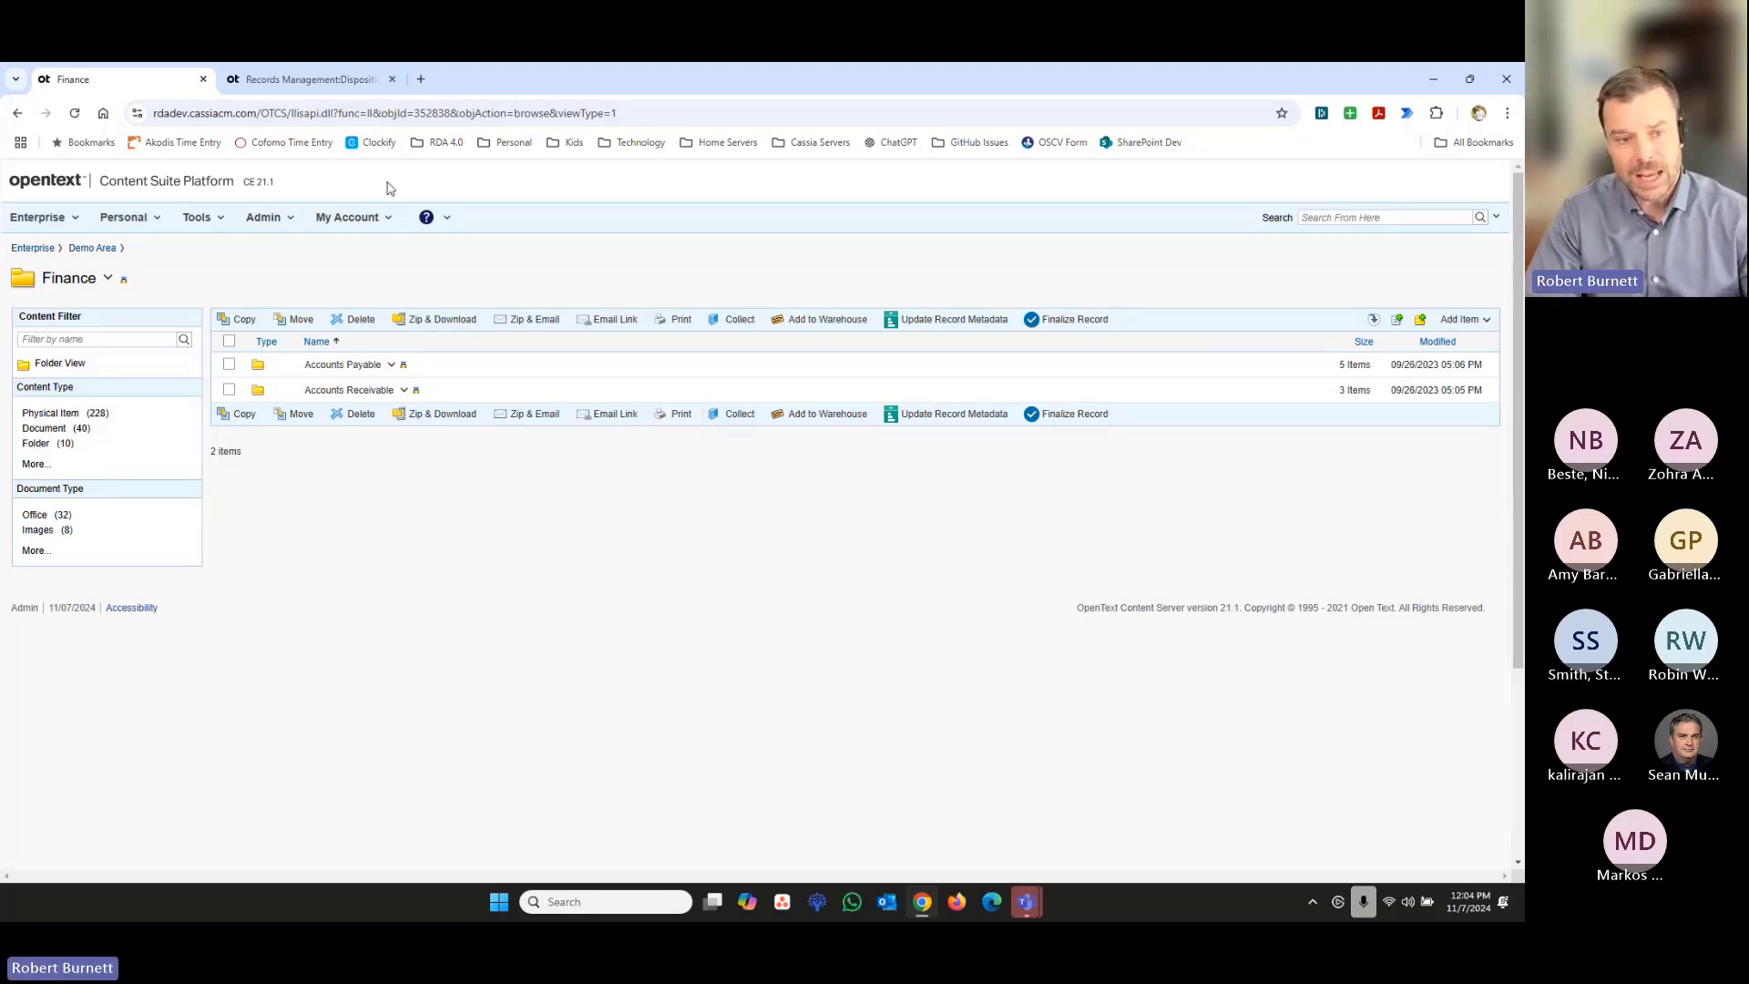
click(340, 371)
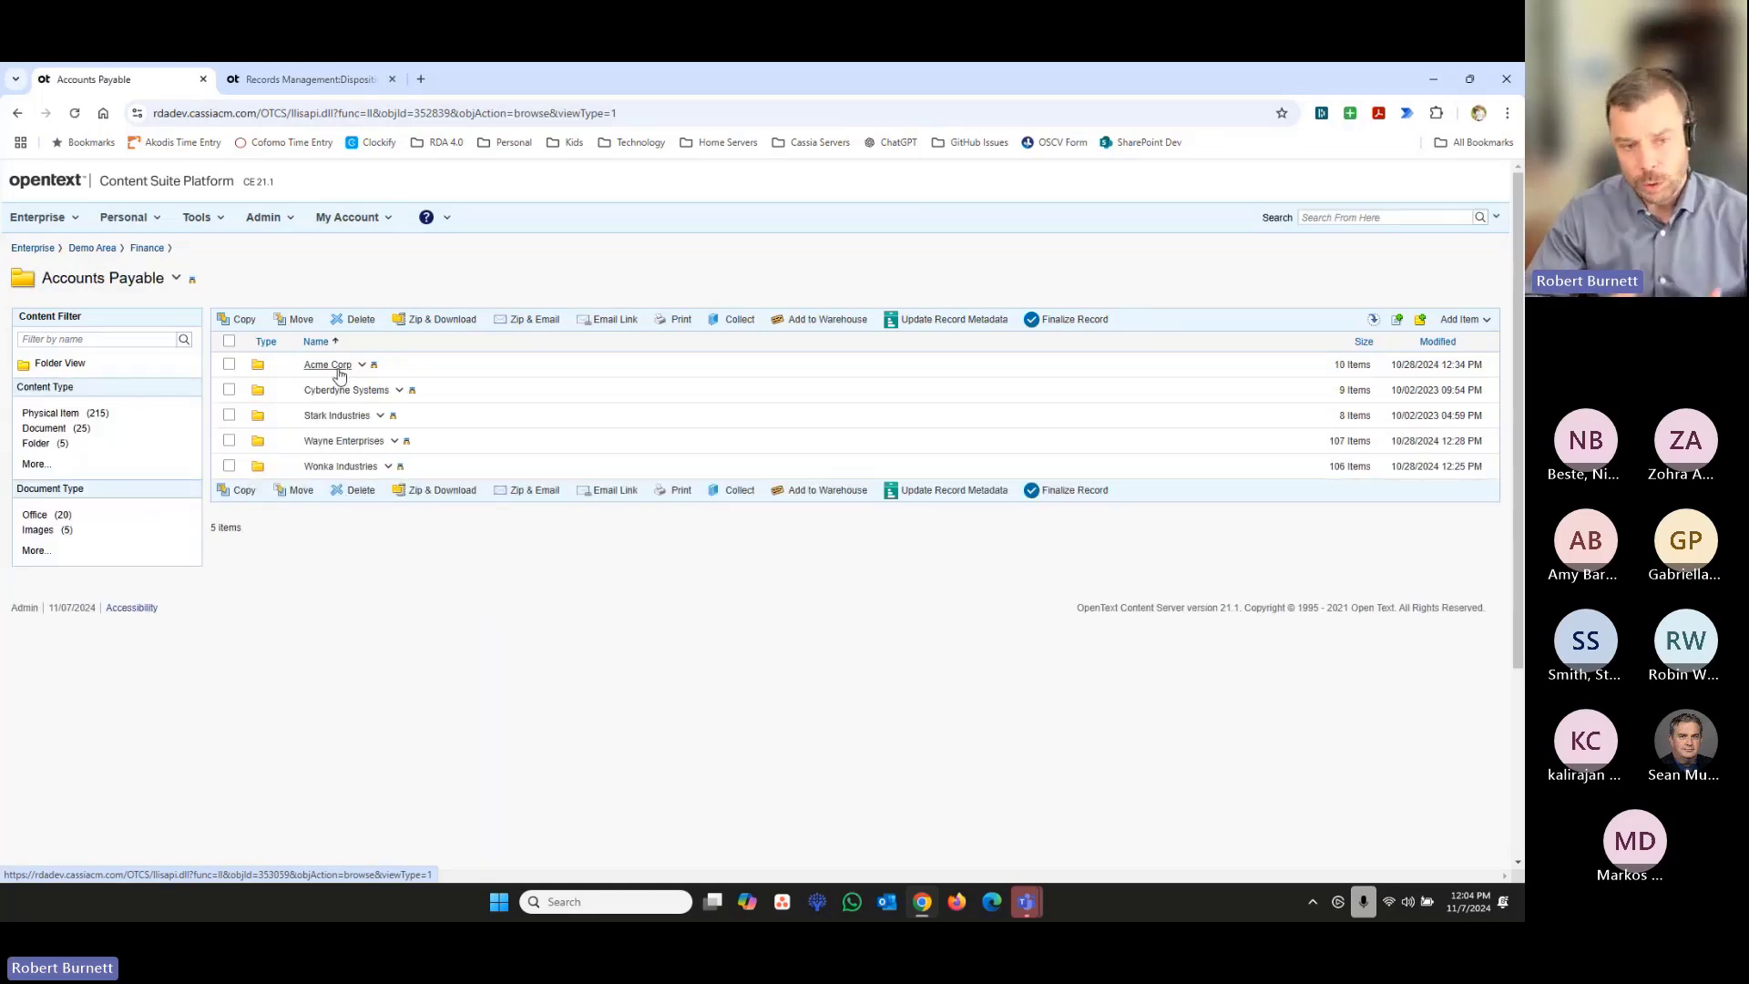
click(339, 372)
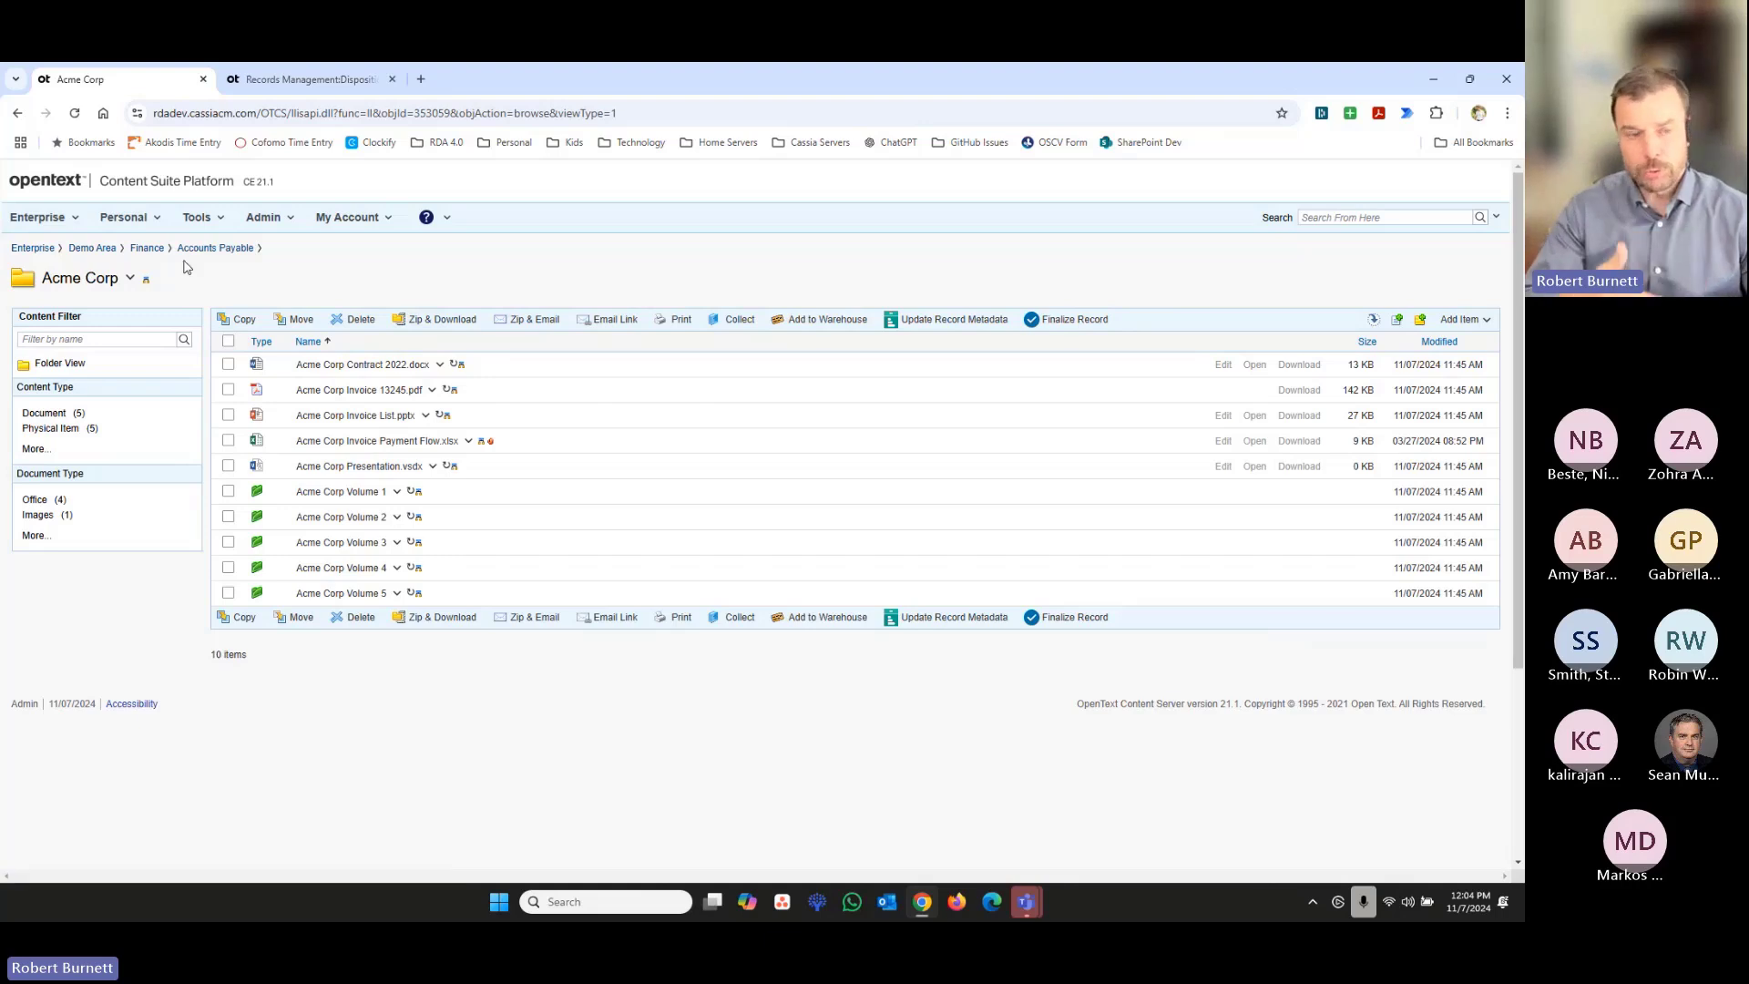
- Return to the Accounts Payable folder and view its Department category in the folder properties
click(212, 248)
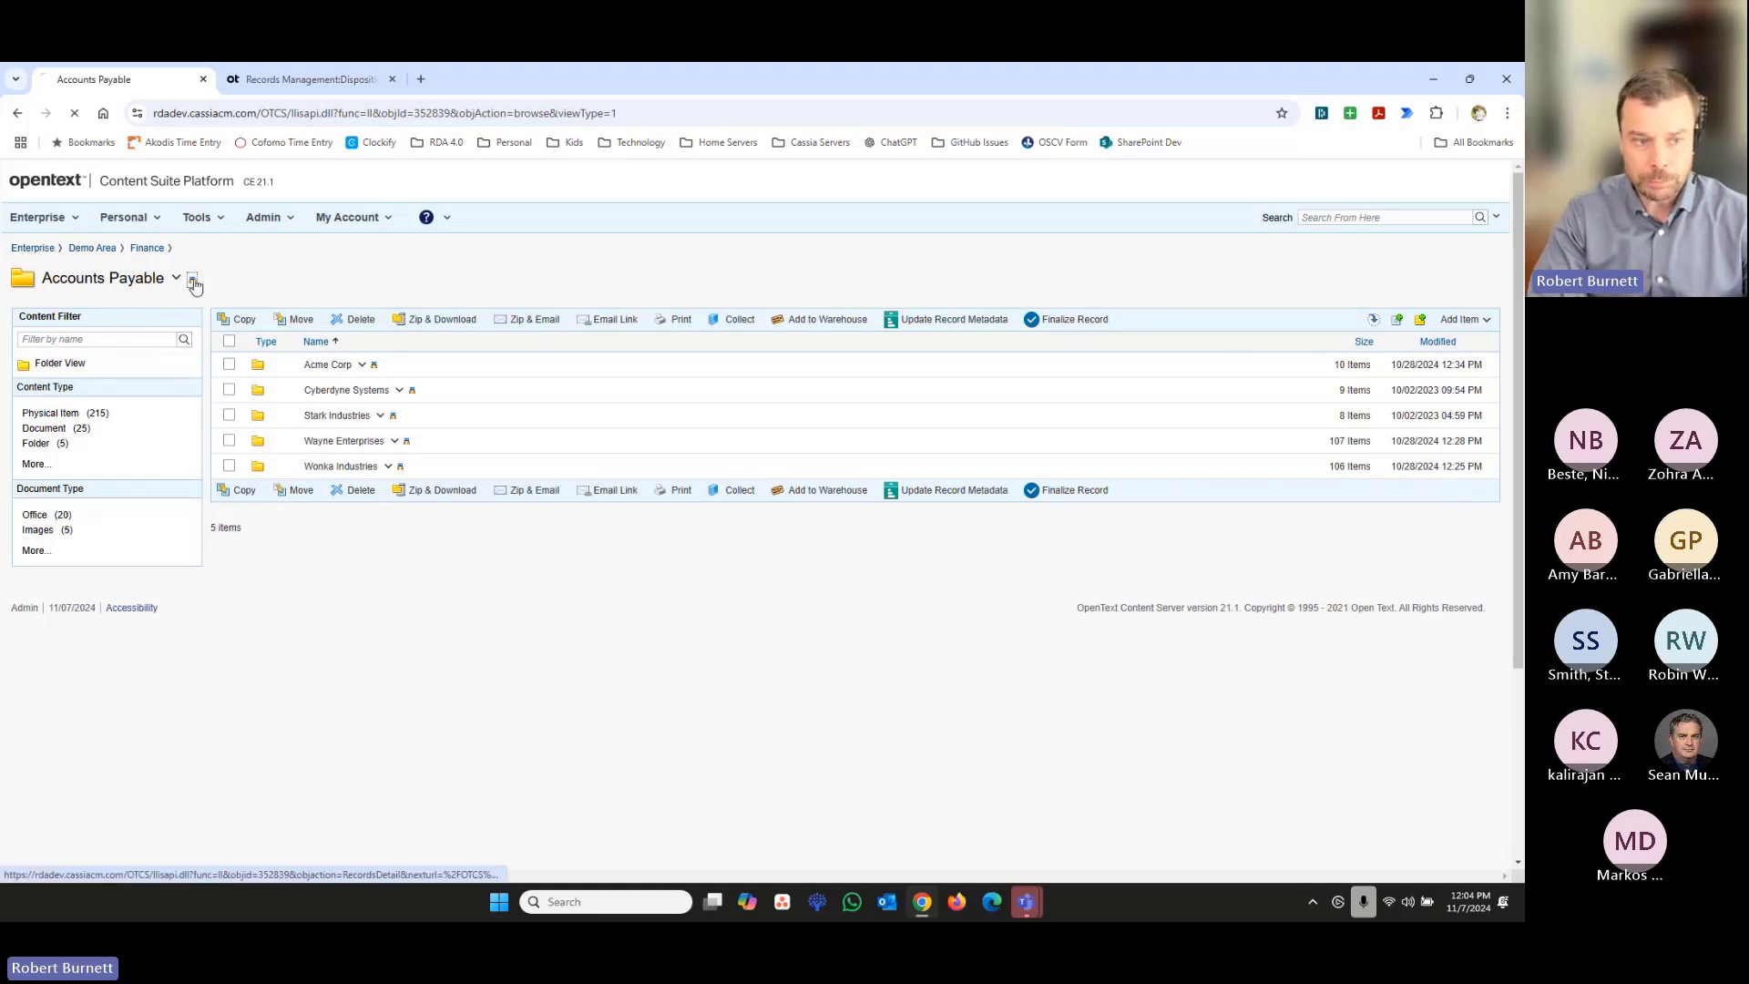
click(192, 278)
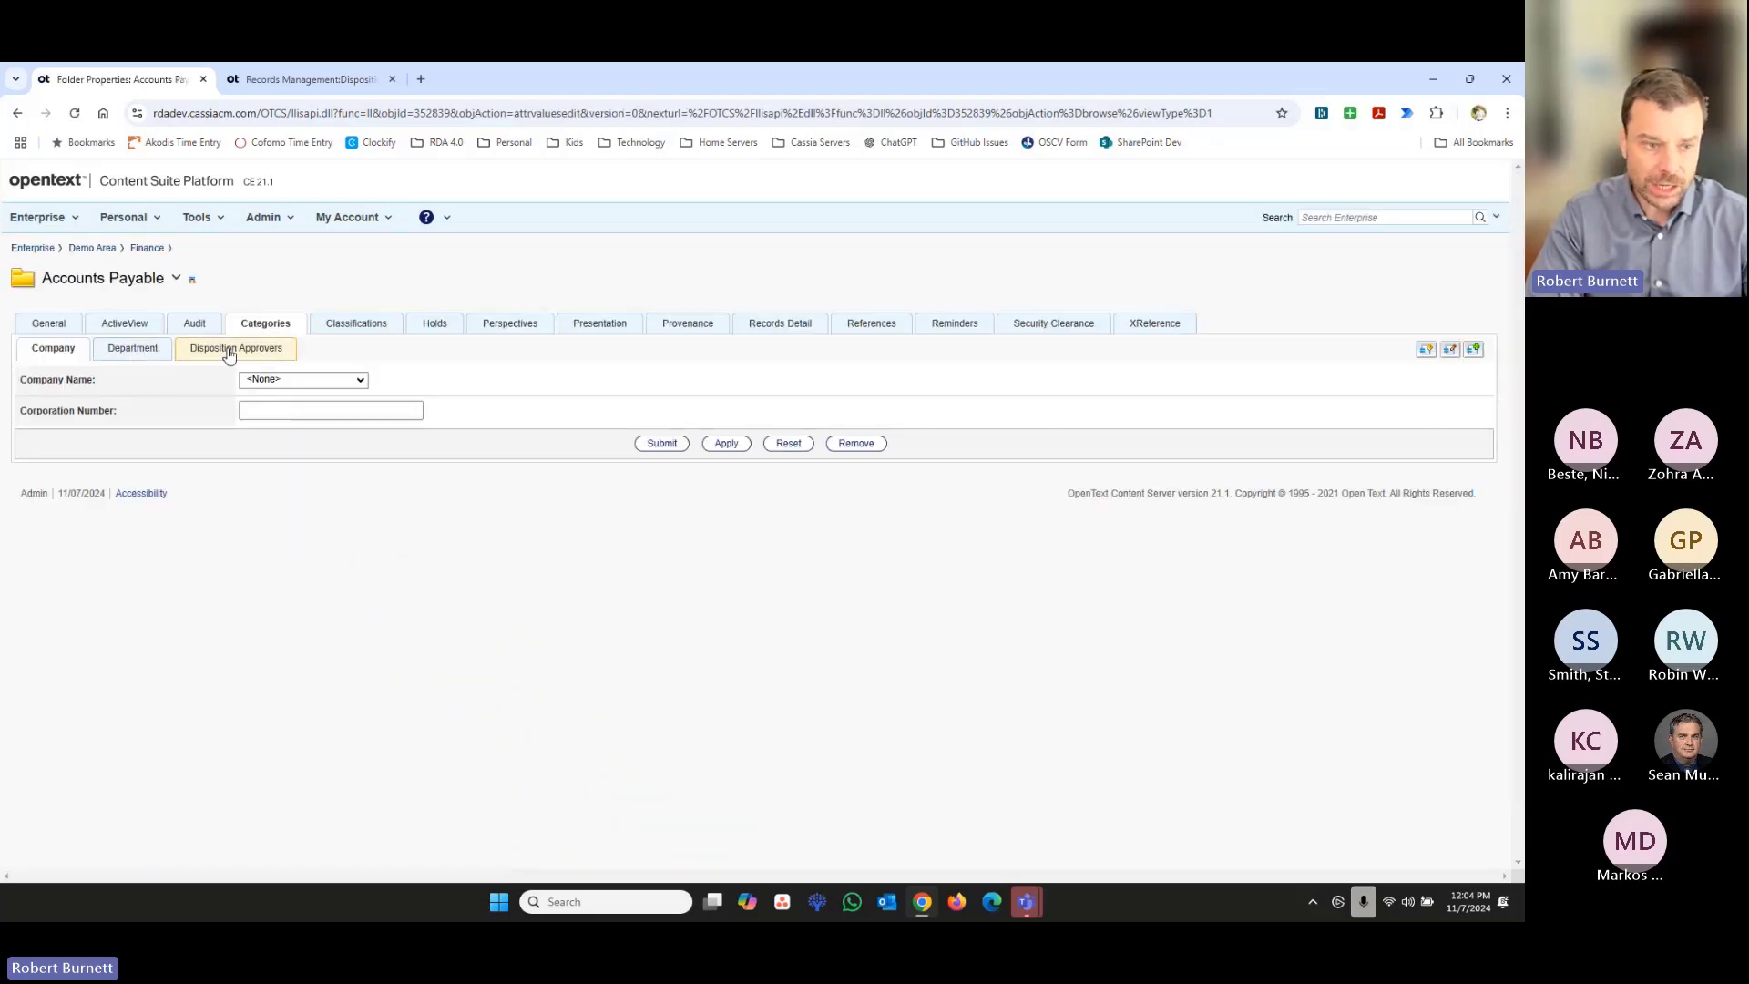
click(137, 353)
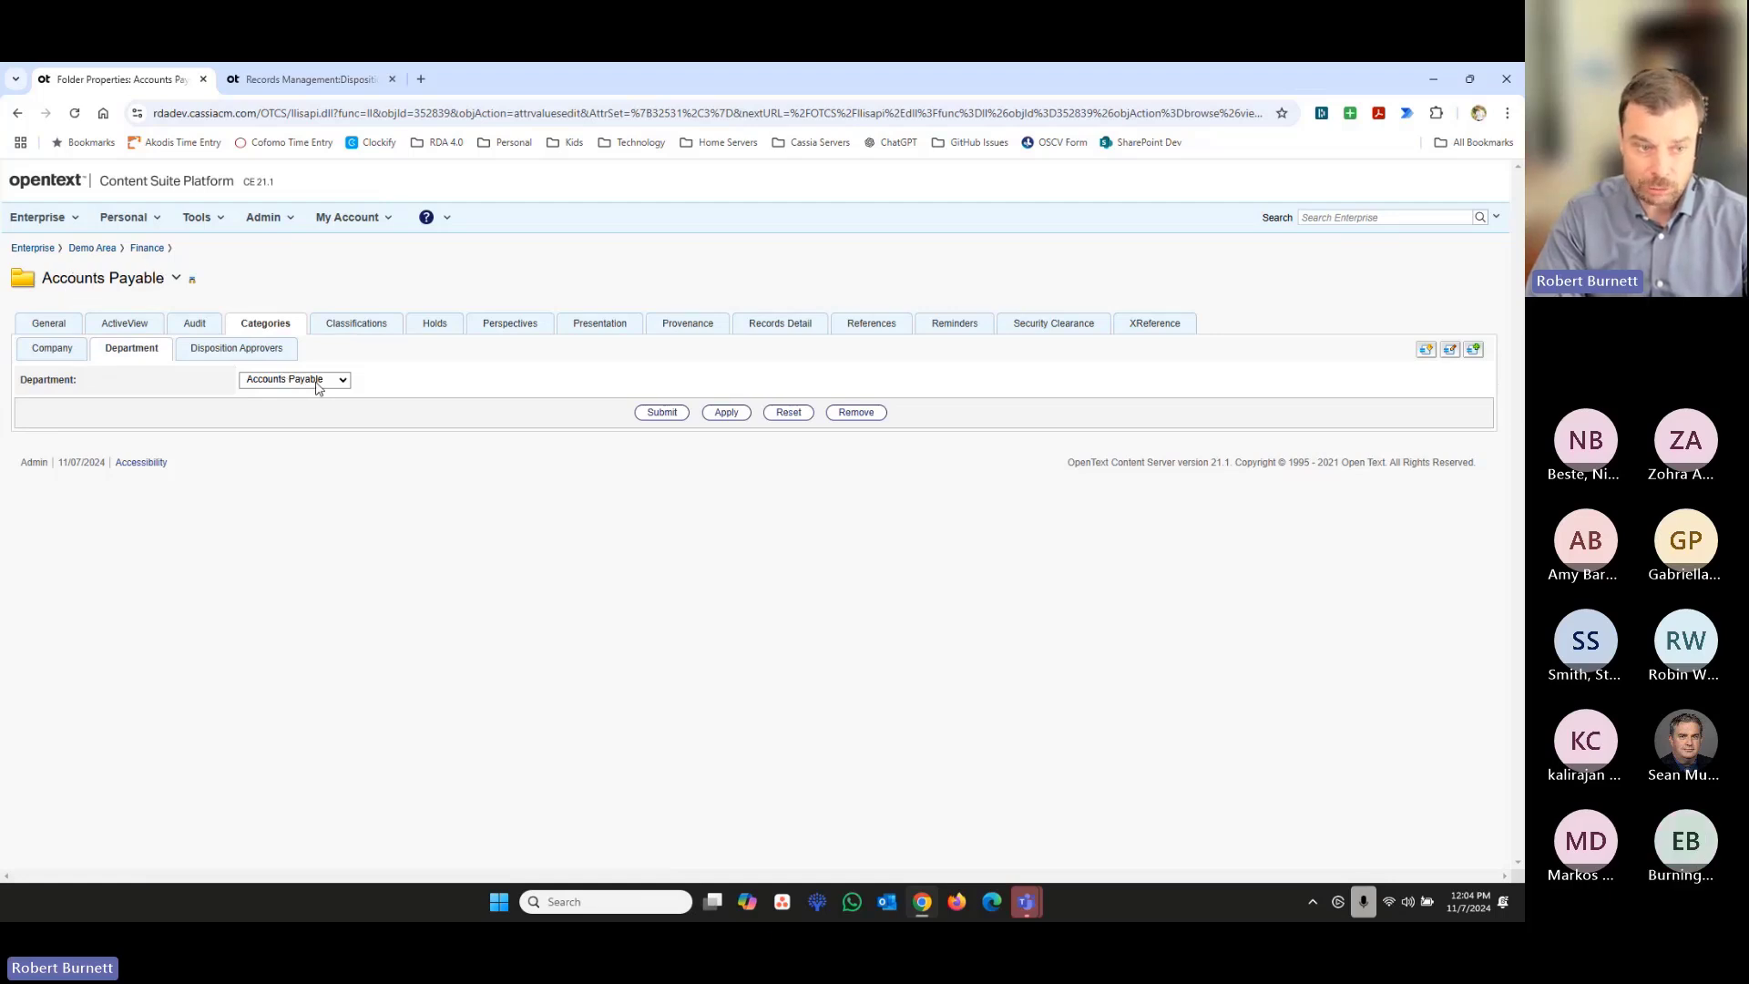
- Reopen the Accounts Payable folder and review the Company and Department categories of its Acme Corp subfolder
click(176, 281)
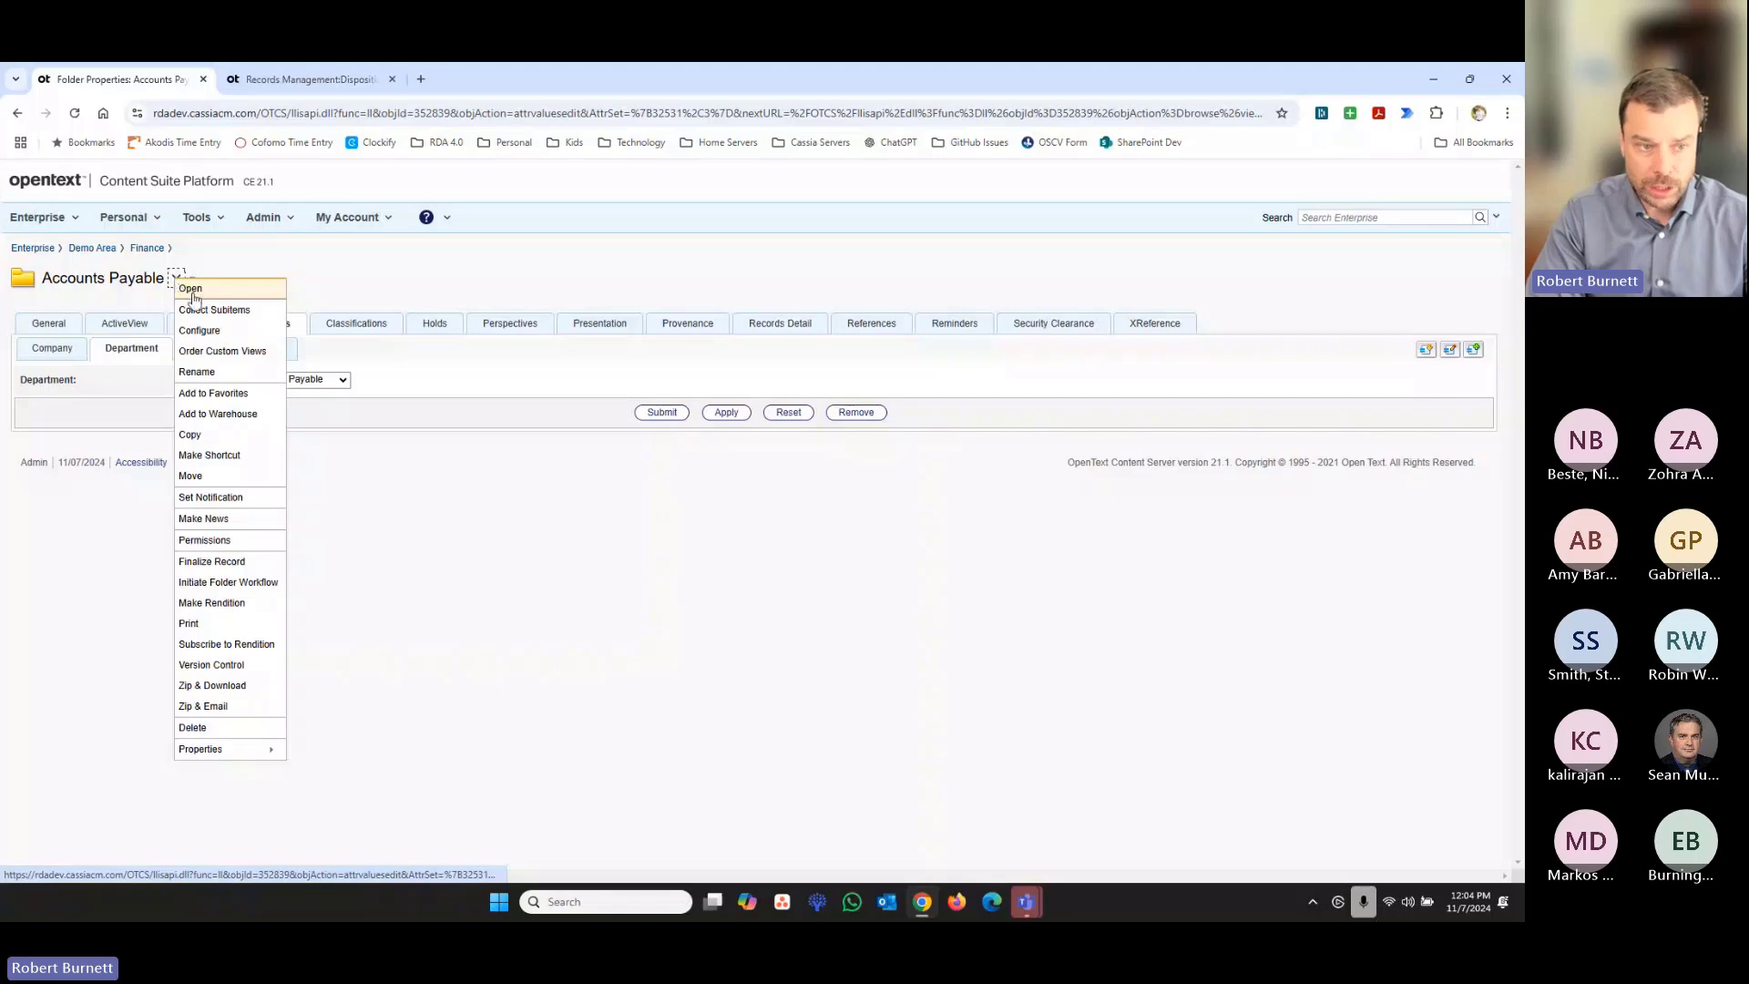
click(189, 289)
click(375, 366)
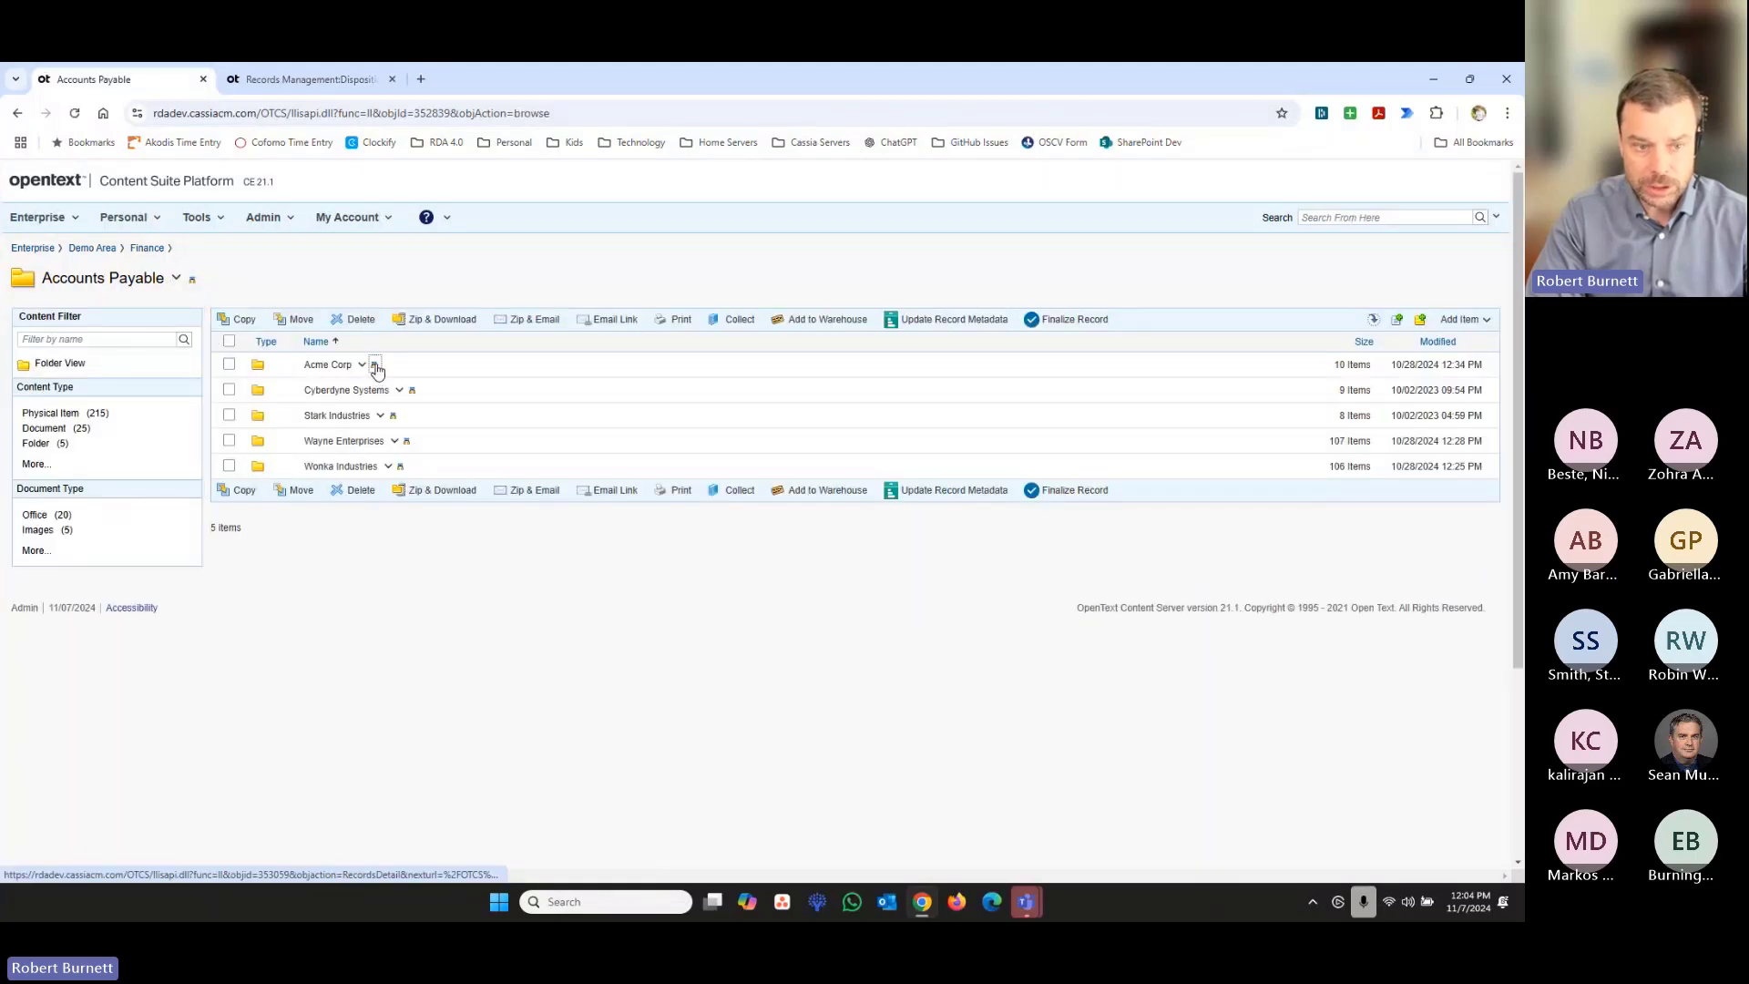
click(265, 328)
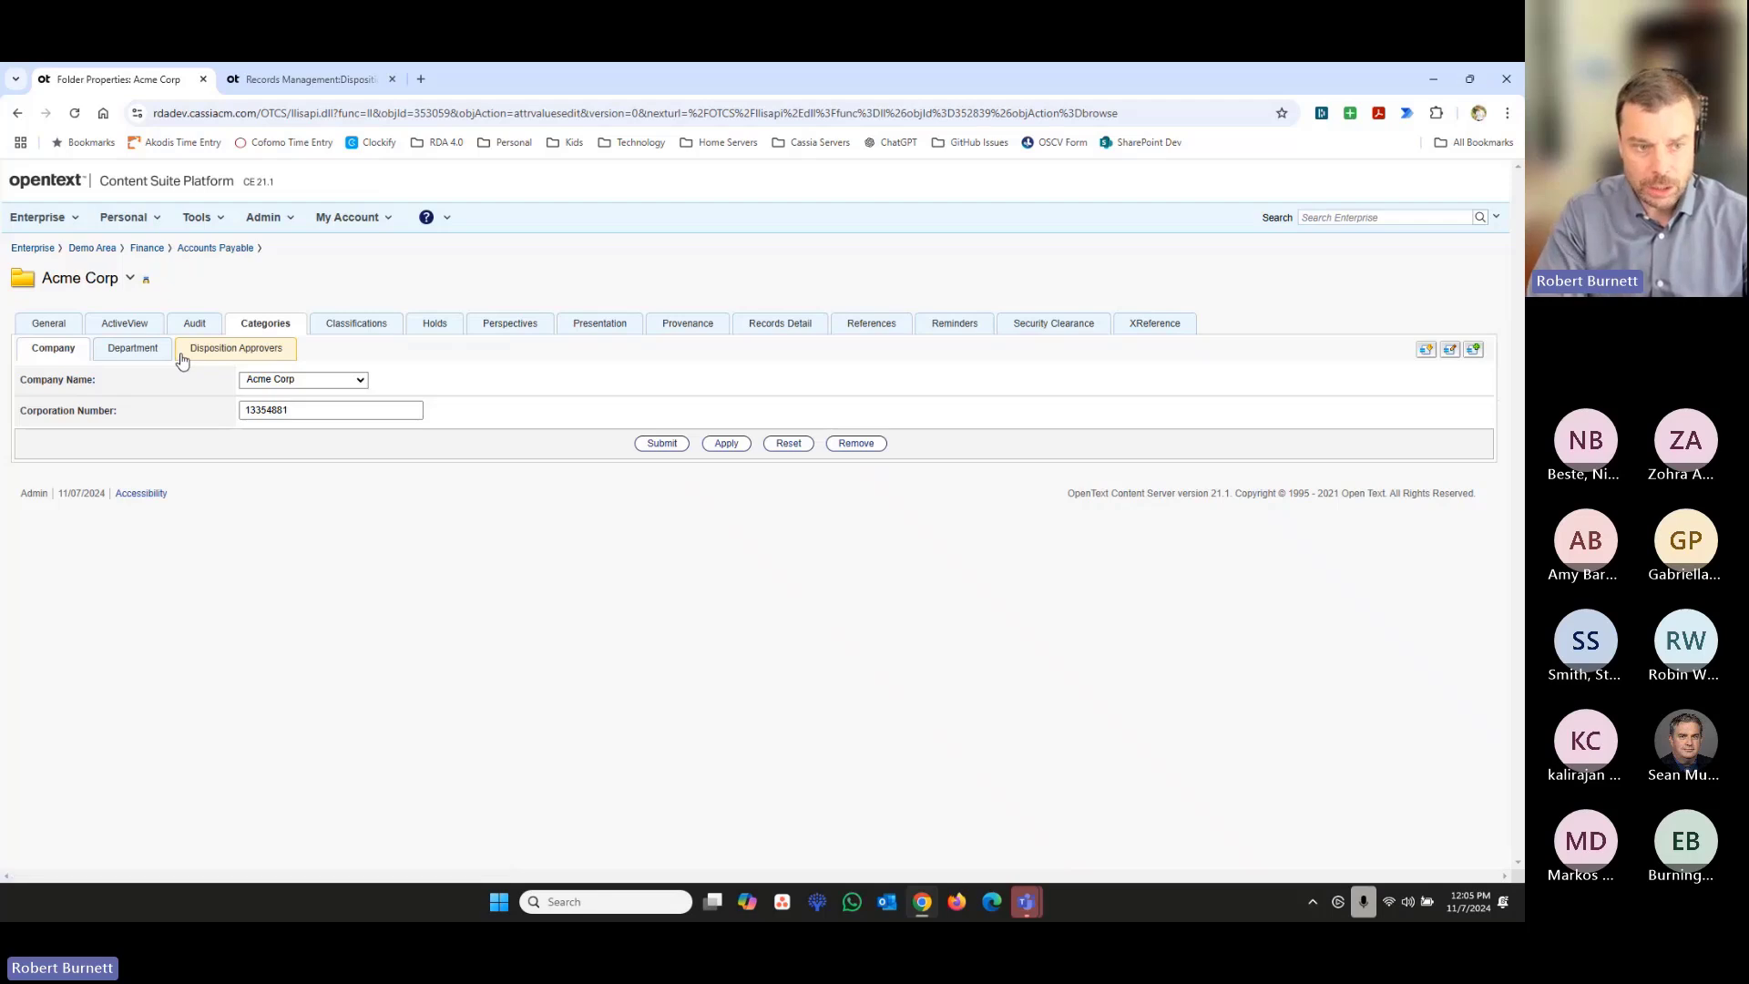
click(133, 350)
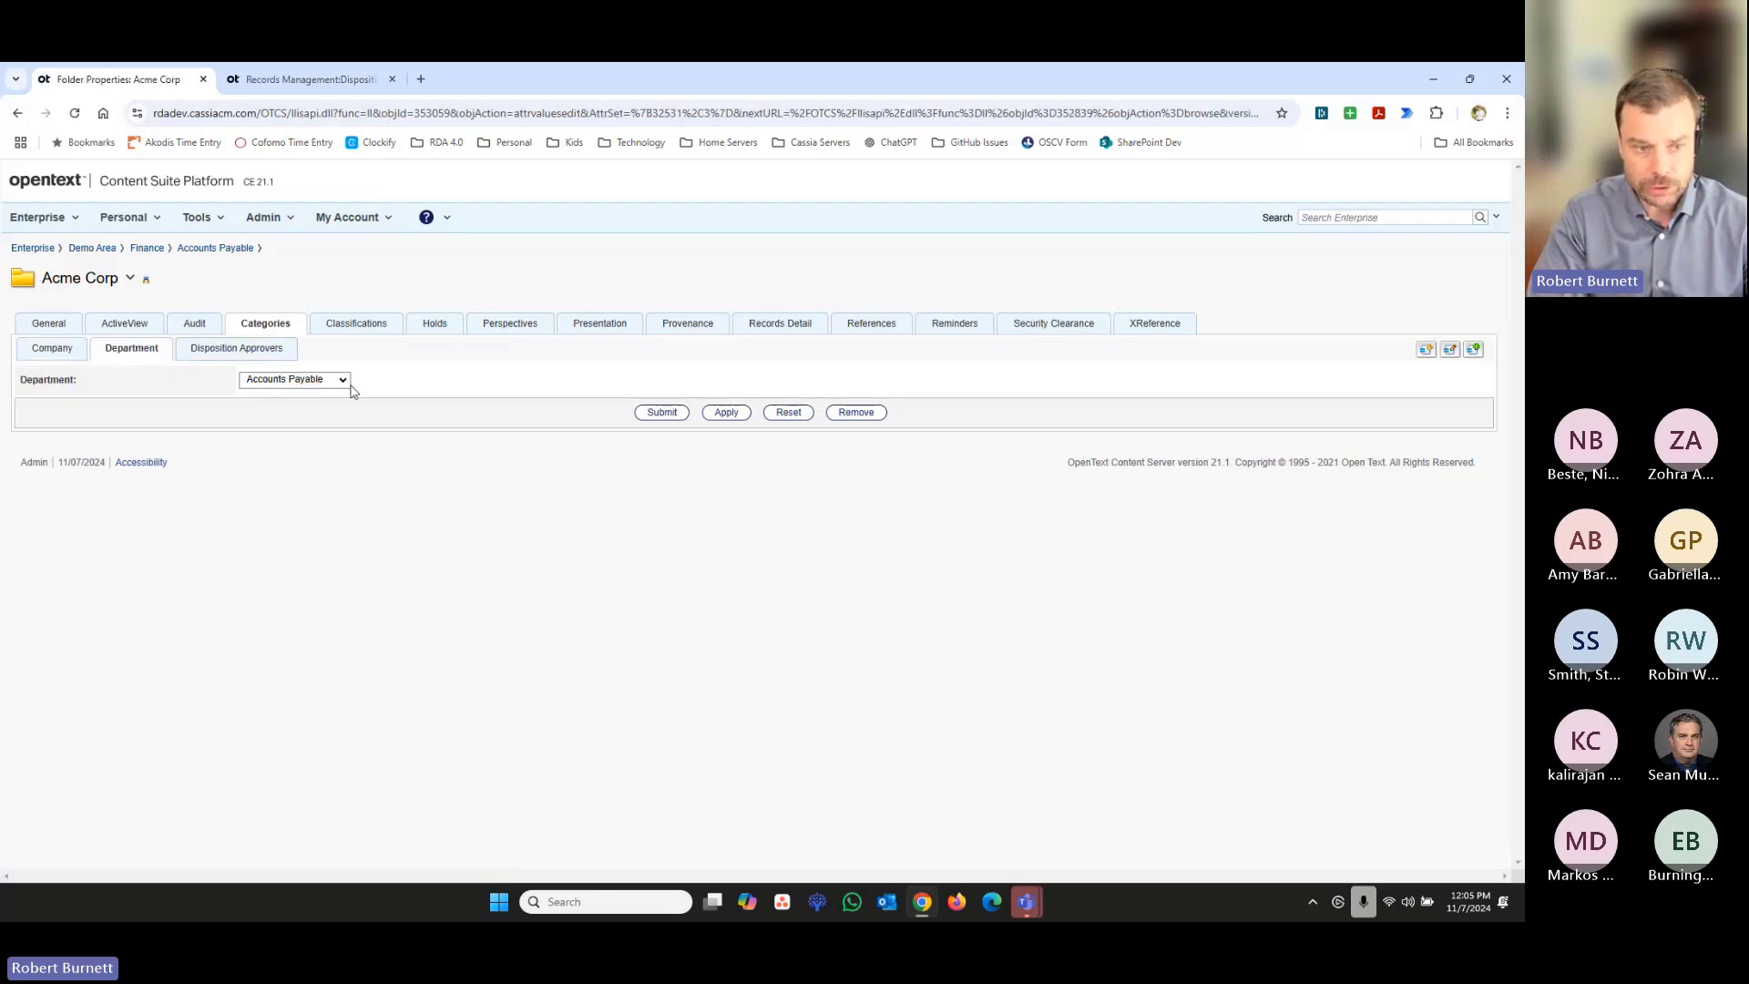
- Examine the primary and secondary approvers in the Acme Corp folder's Disposition Approvers category
click(133, 281)
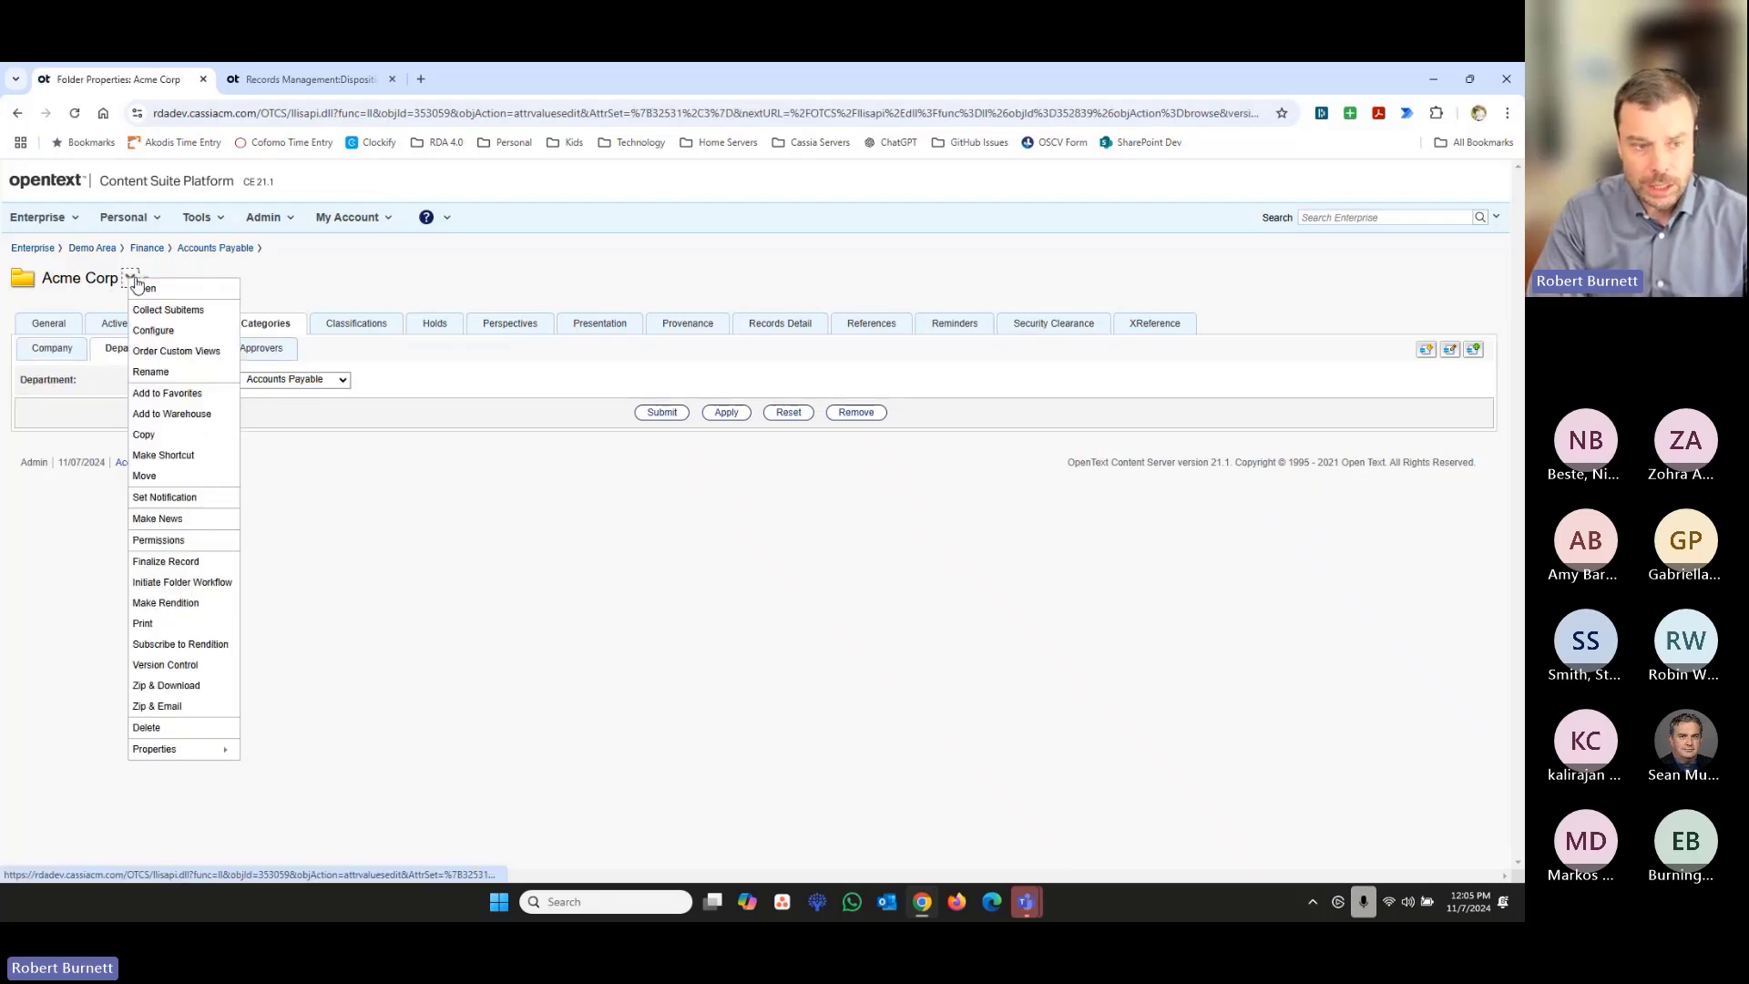
click(255, 352)
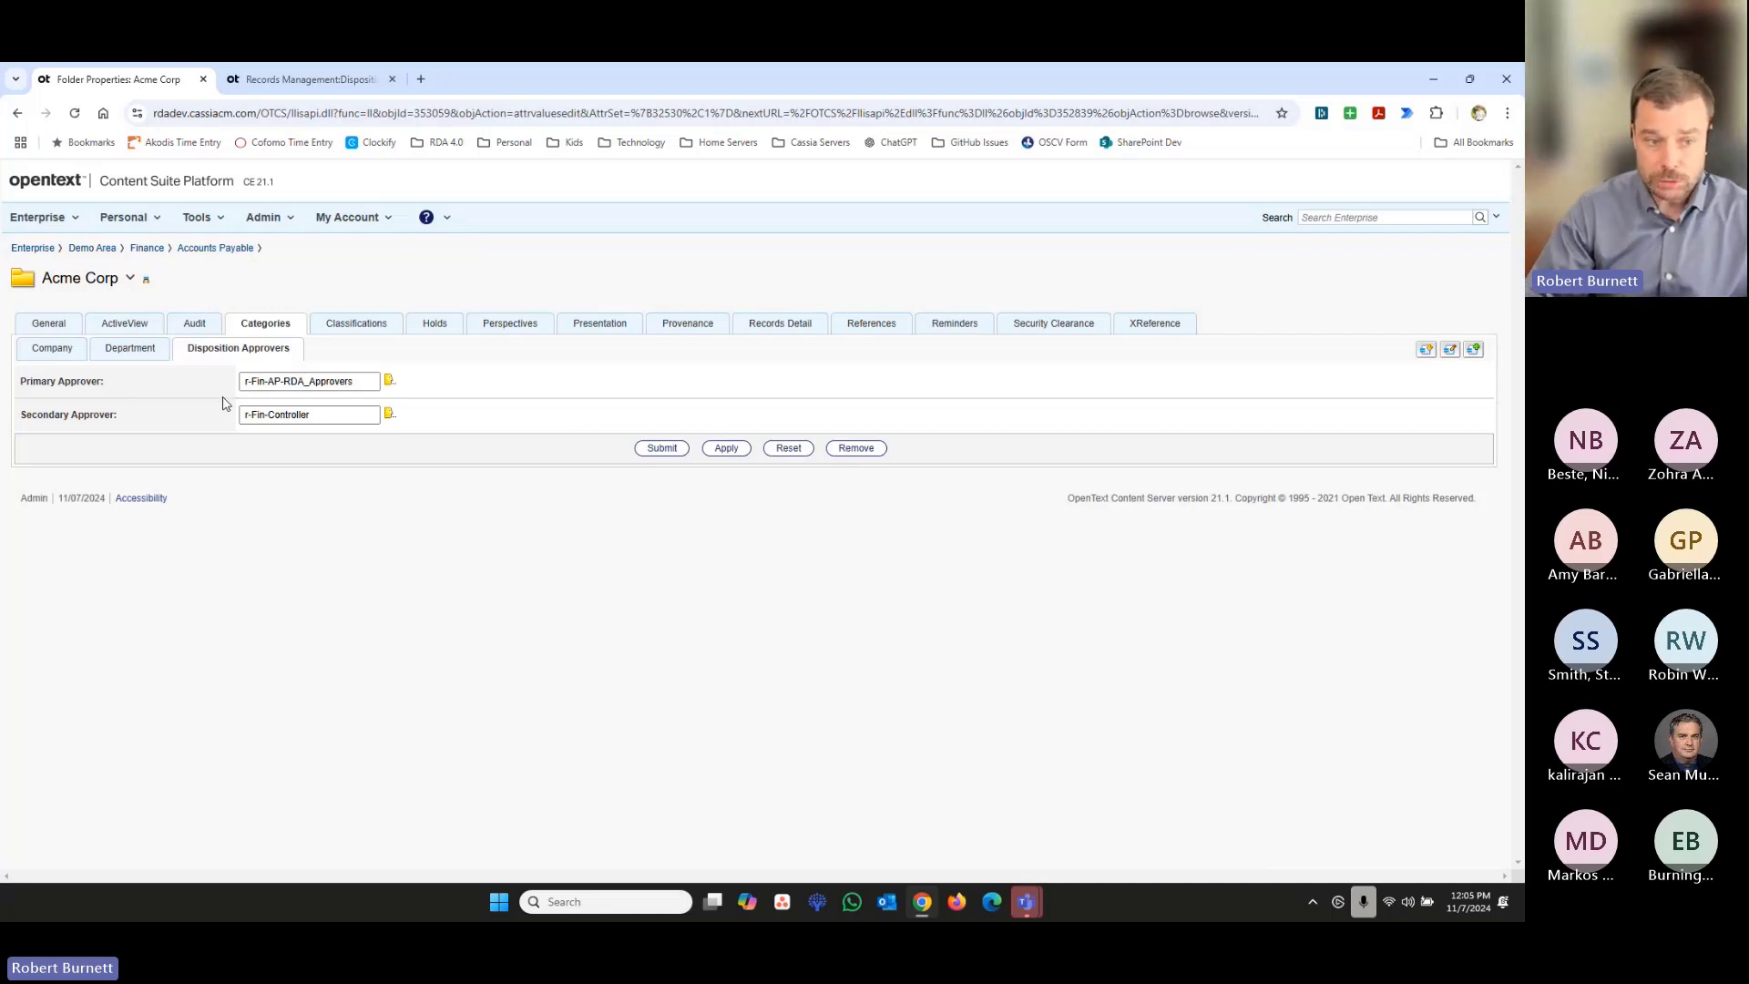
double_click(274, 381)
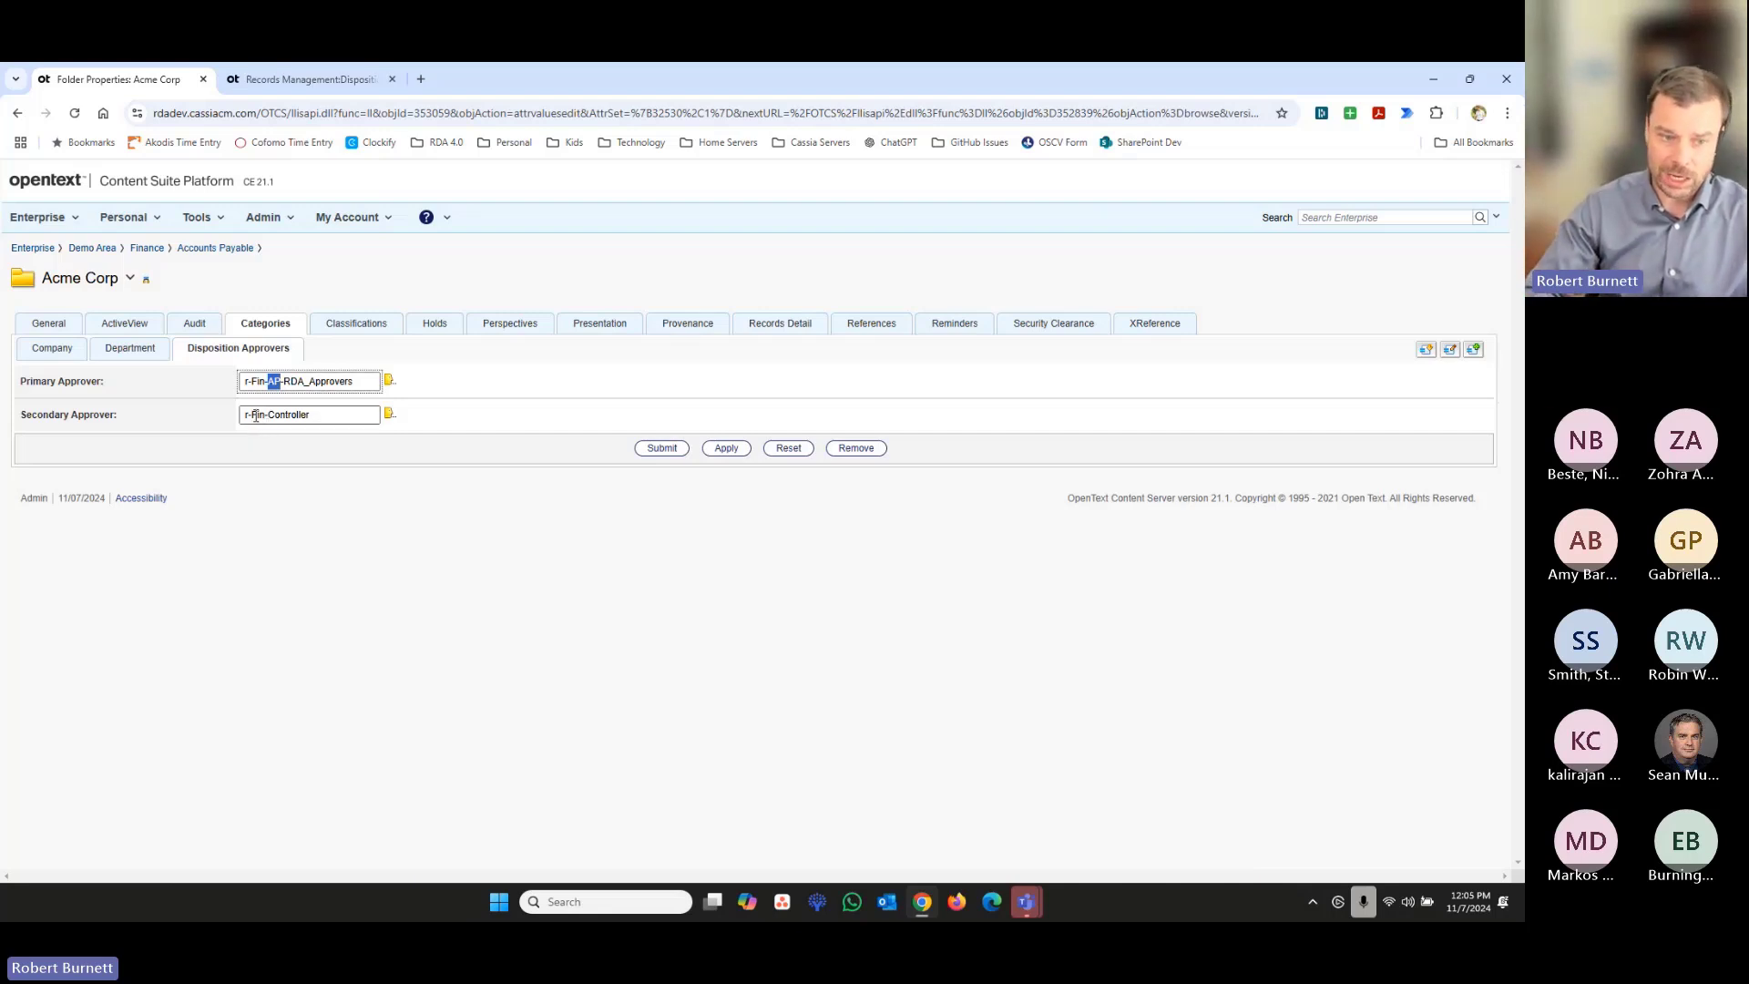
drag(251, 414, 319, 409)
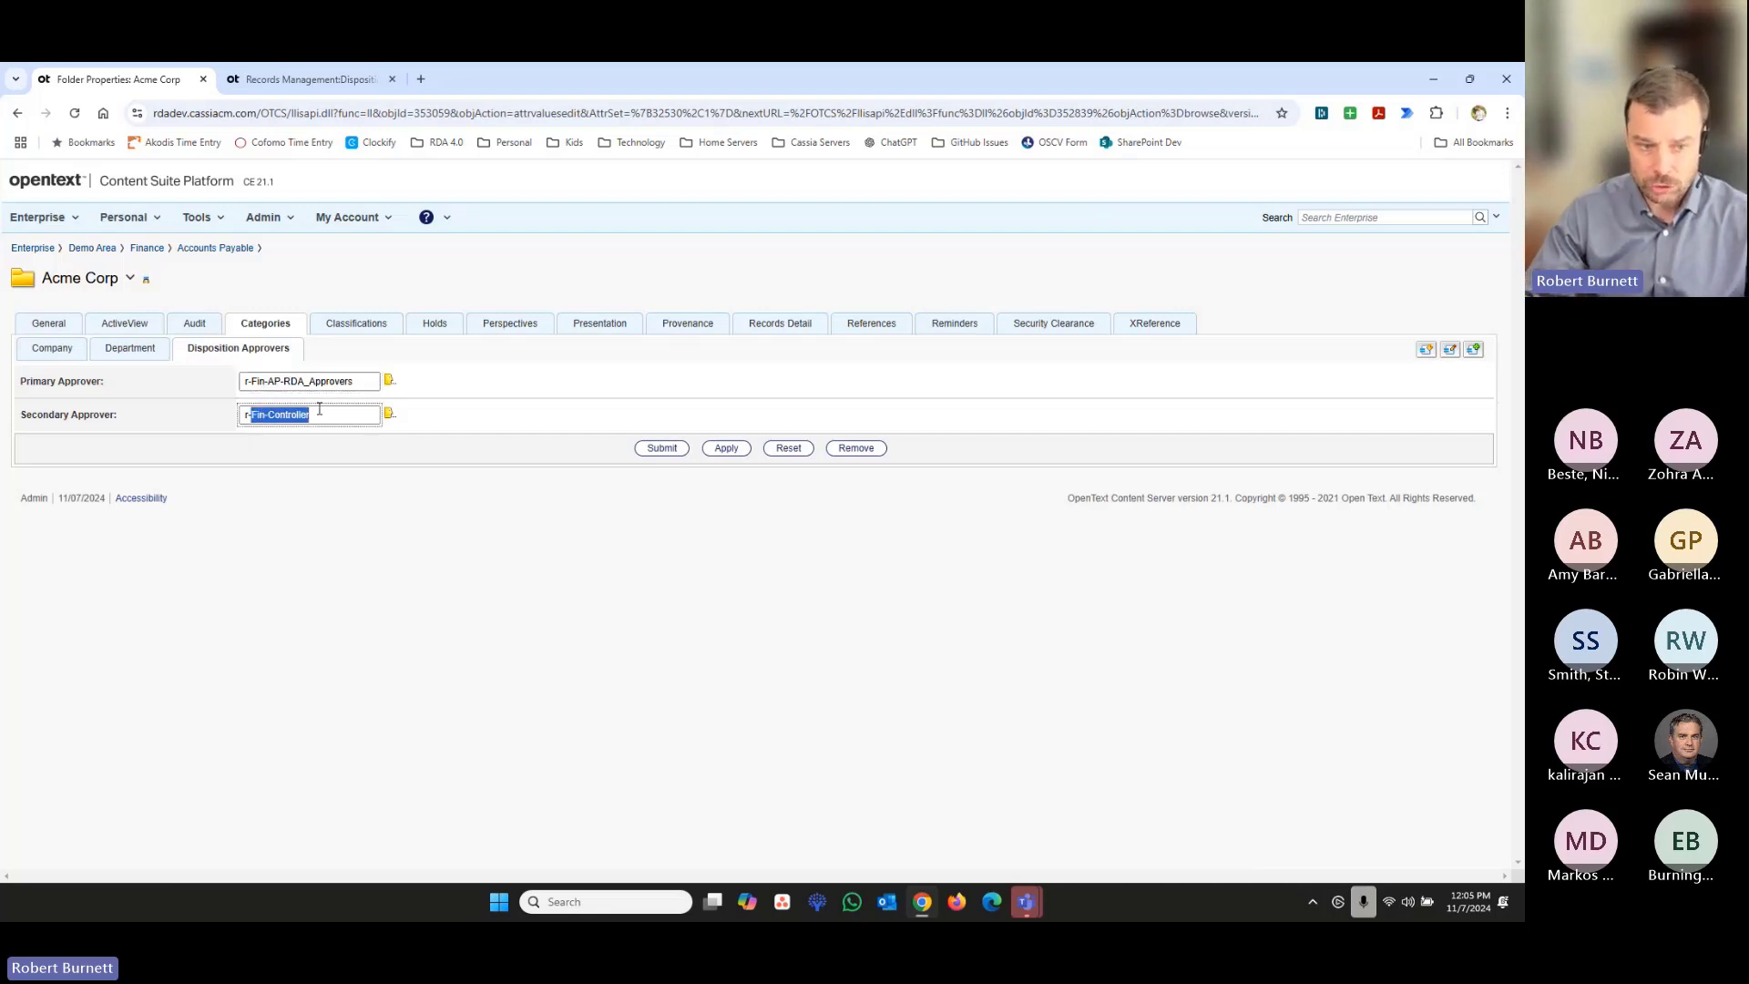
click(402, 505)
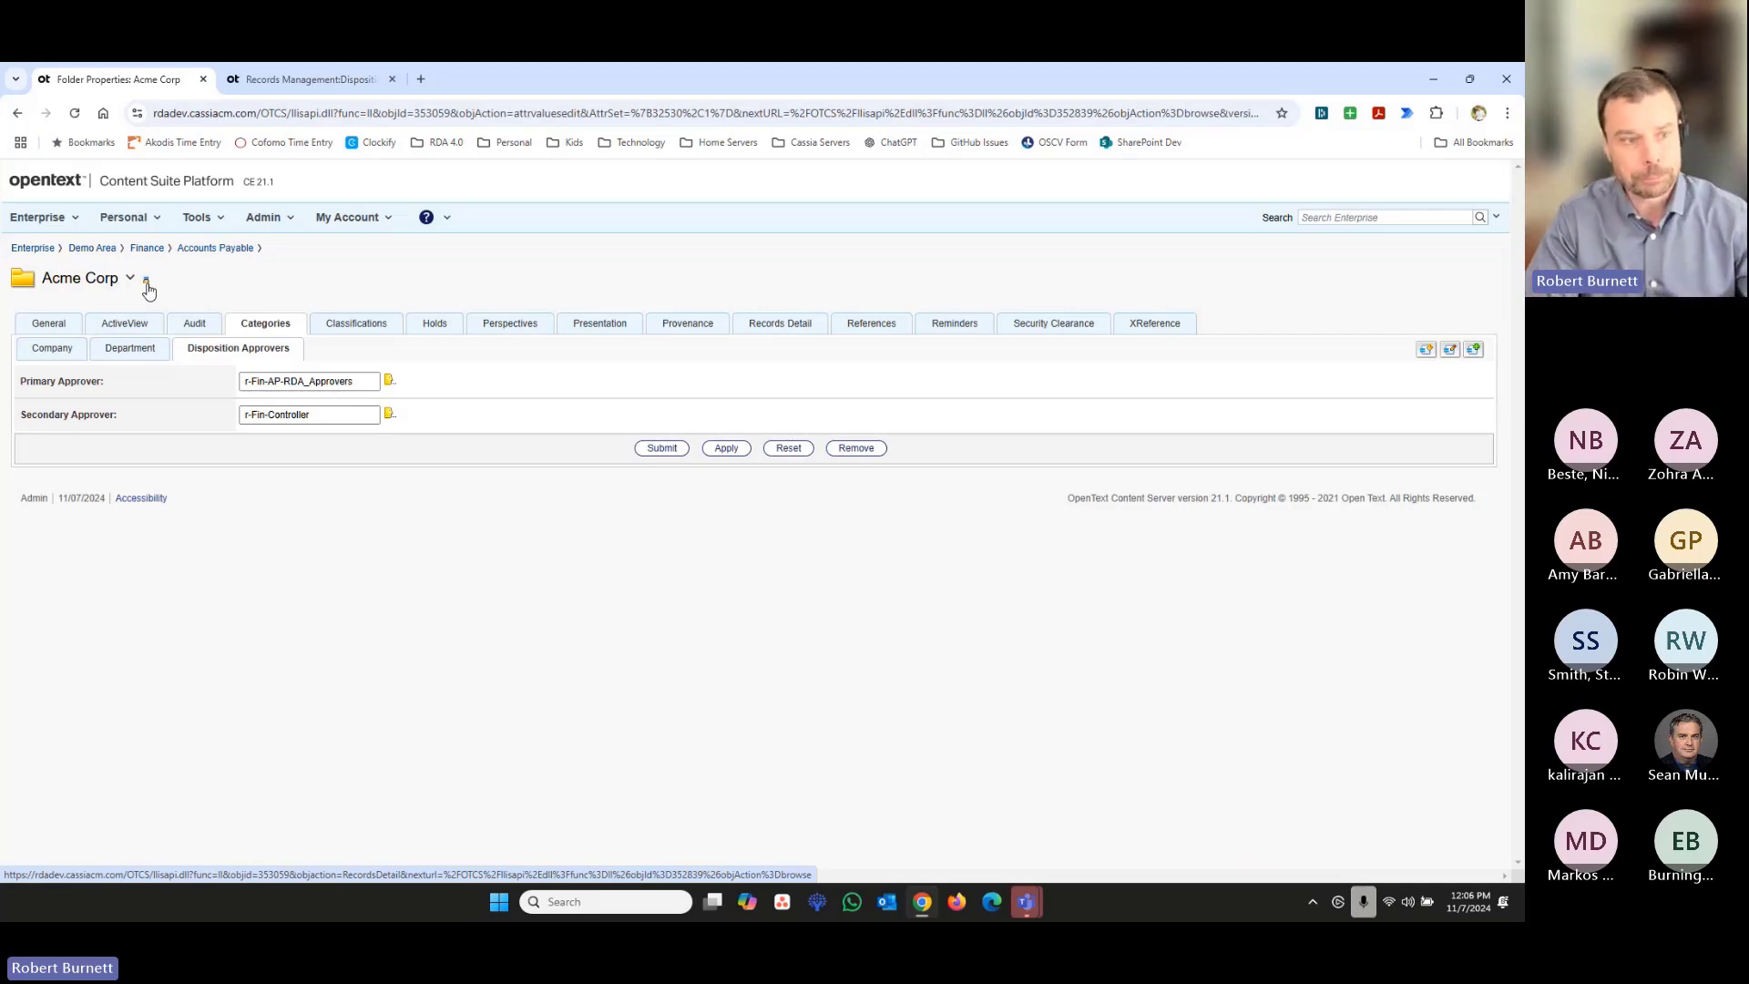
- Open the 10/28/2024 02:54 PM snapshot of the Finance Disposition Search in the Records Management dispositions
click(64, 220)
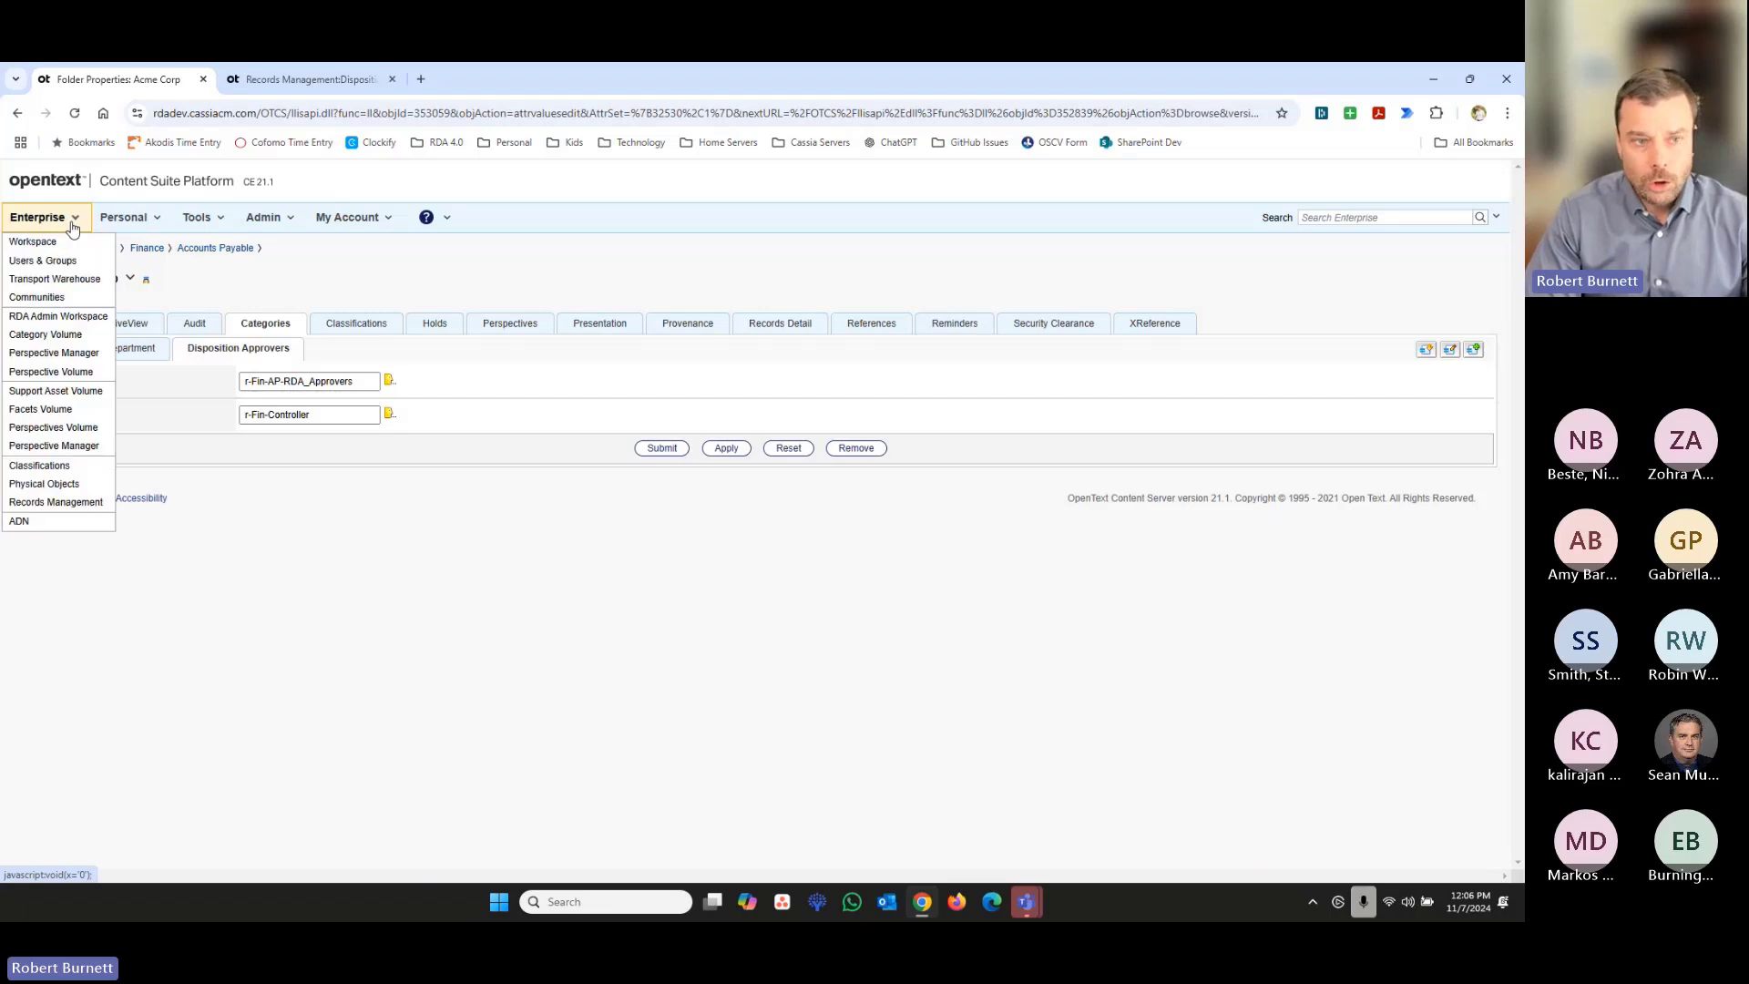
click(78, 509)
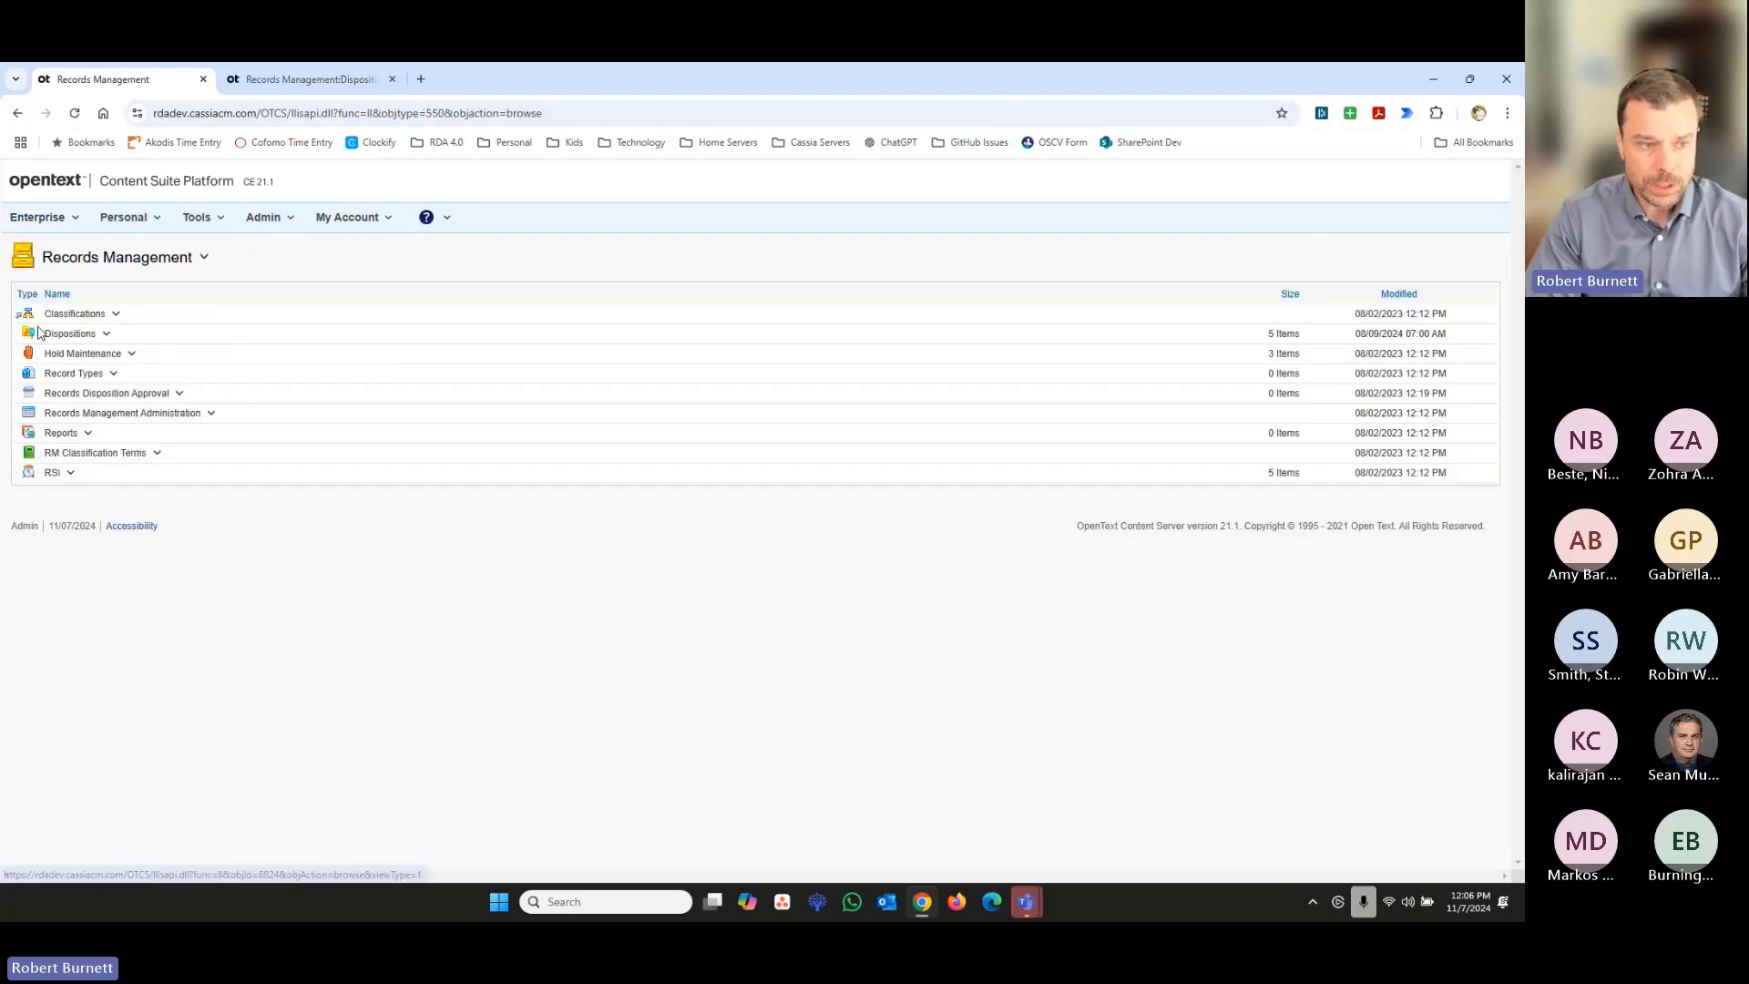
click(56, 334)
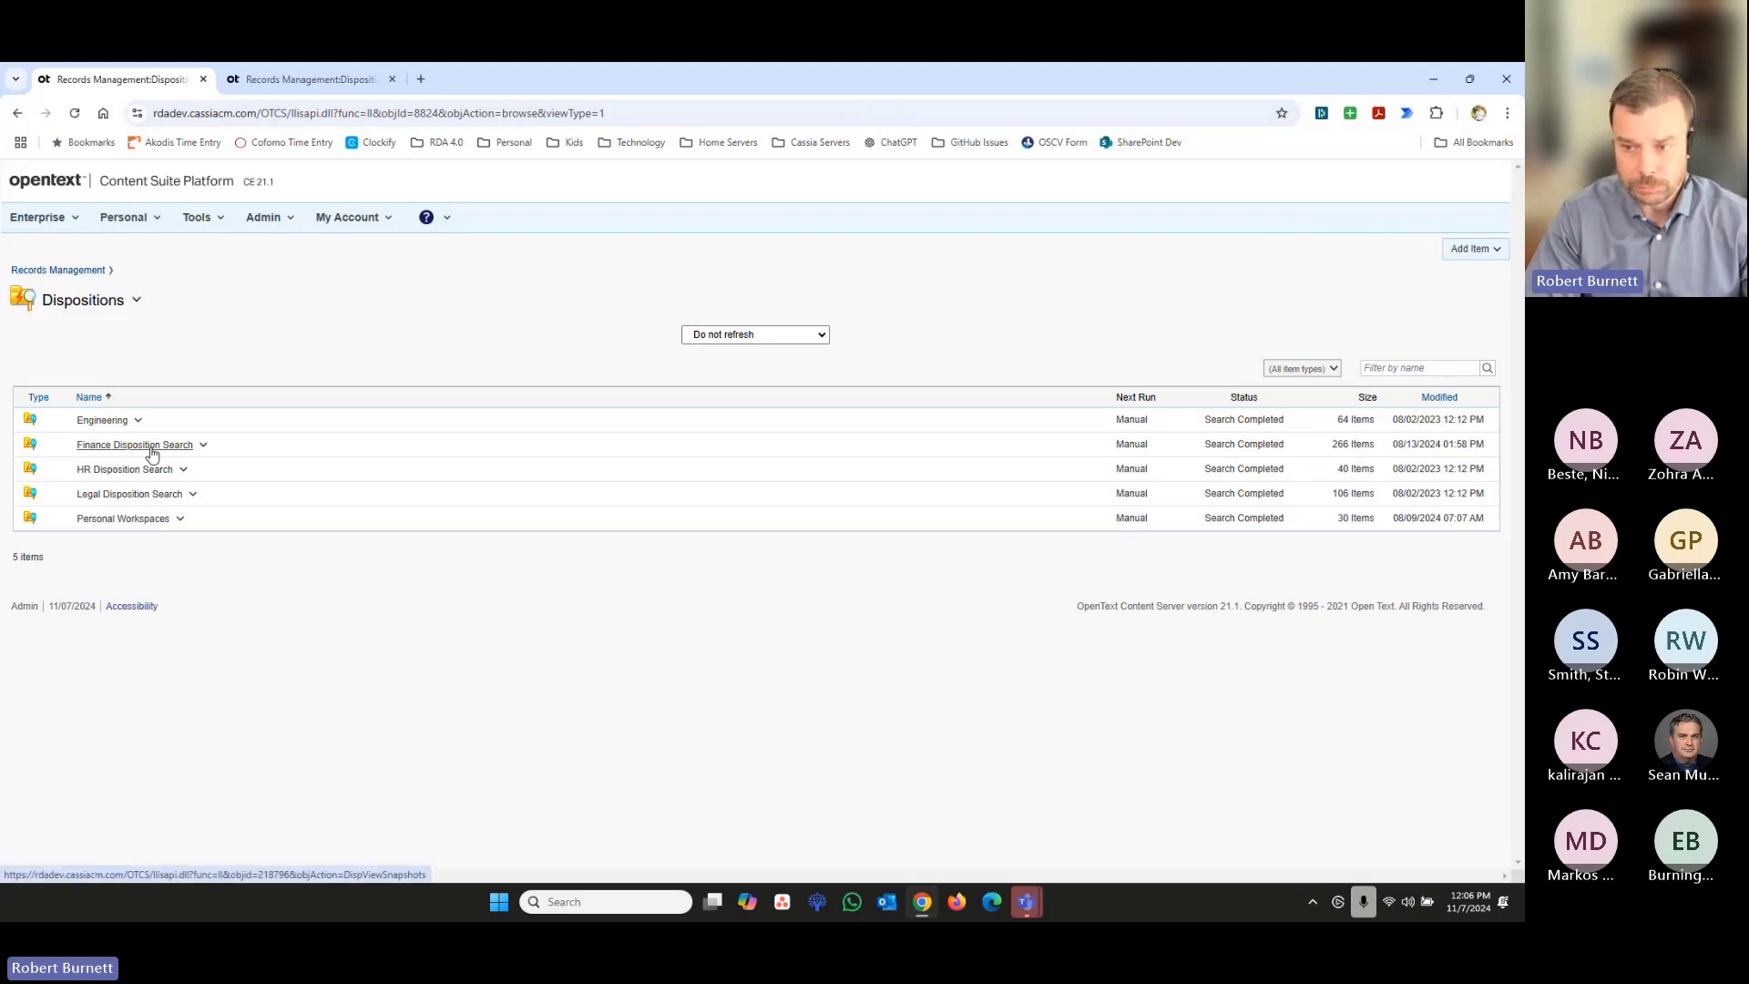
click(152, 453)
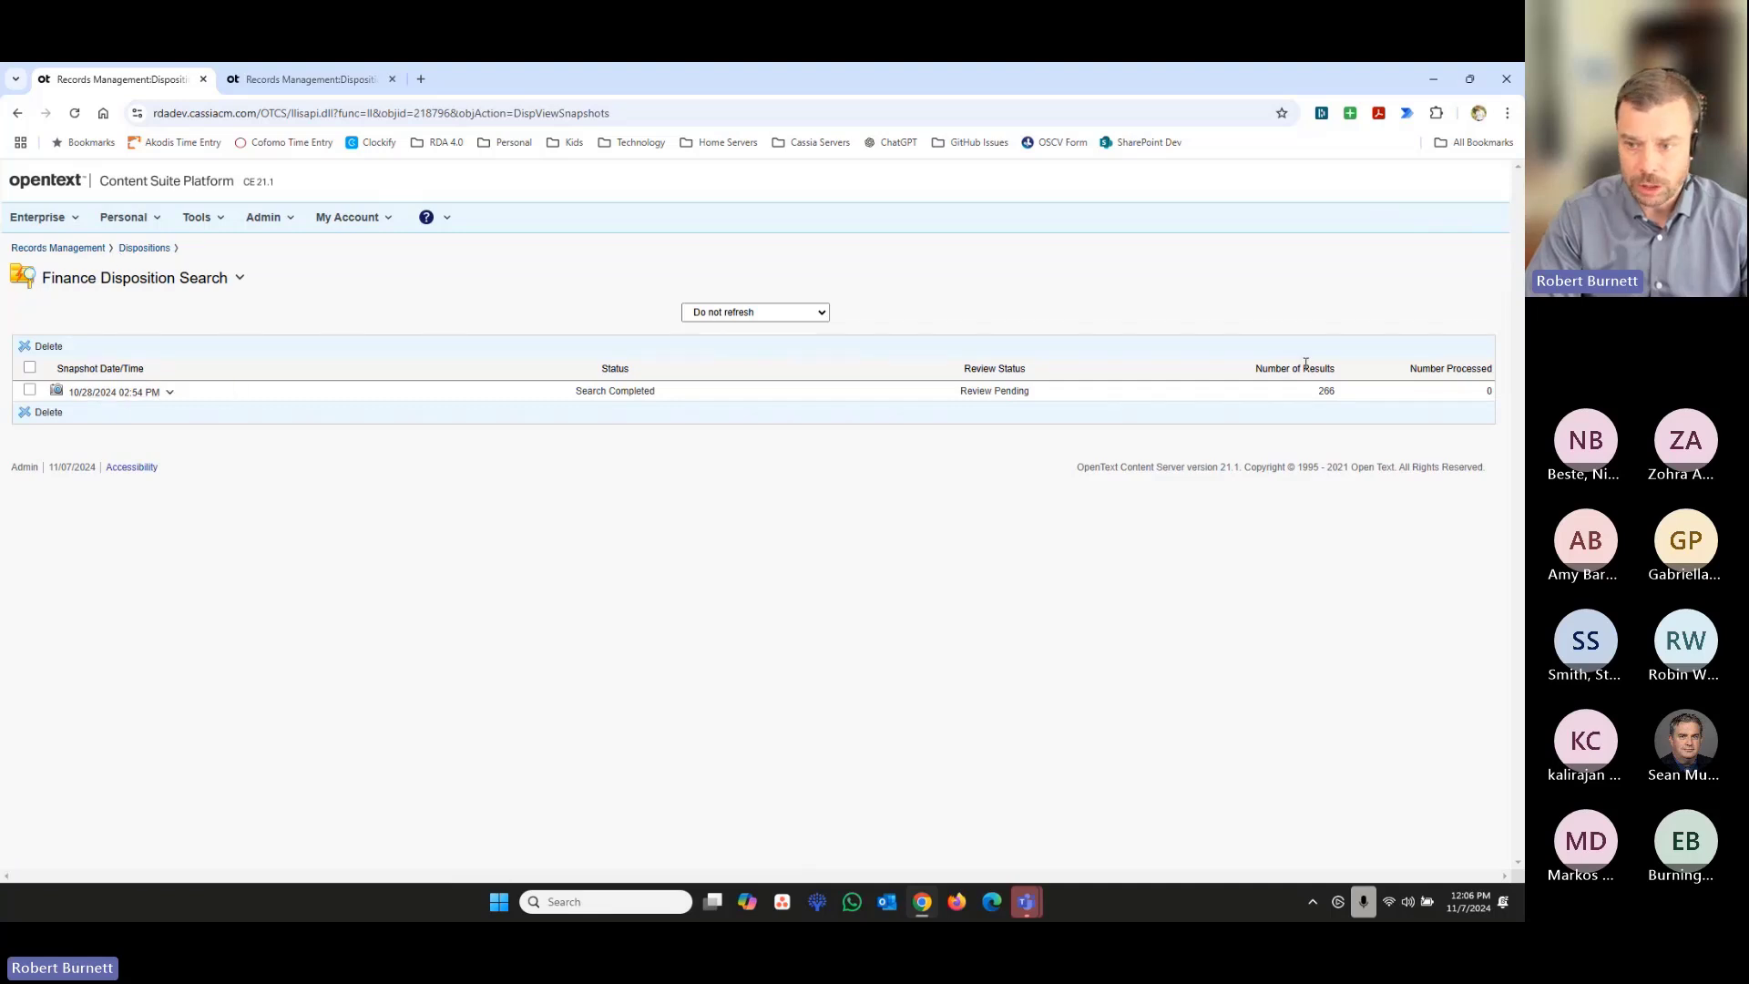
double_click(1321, 390)
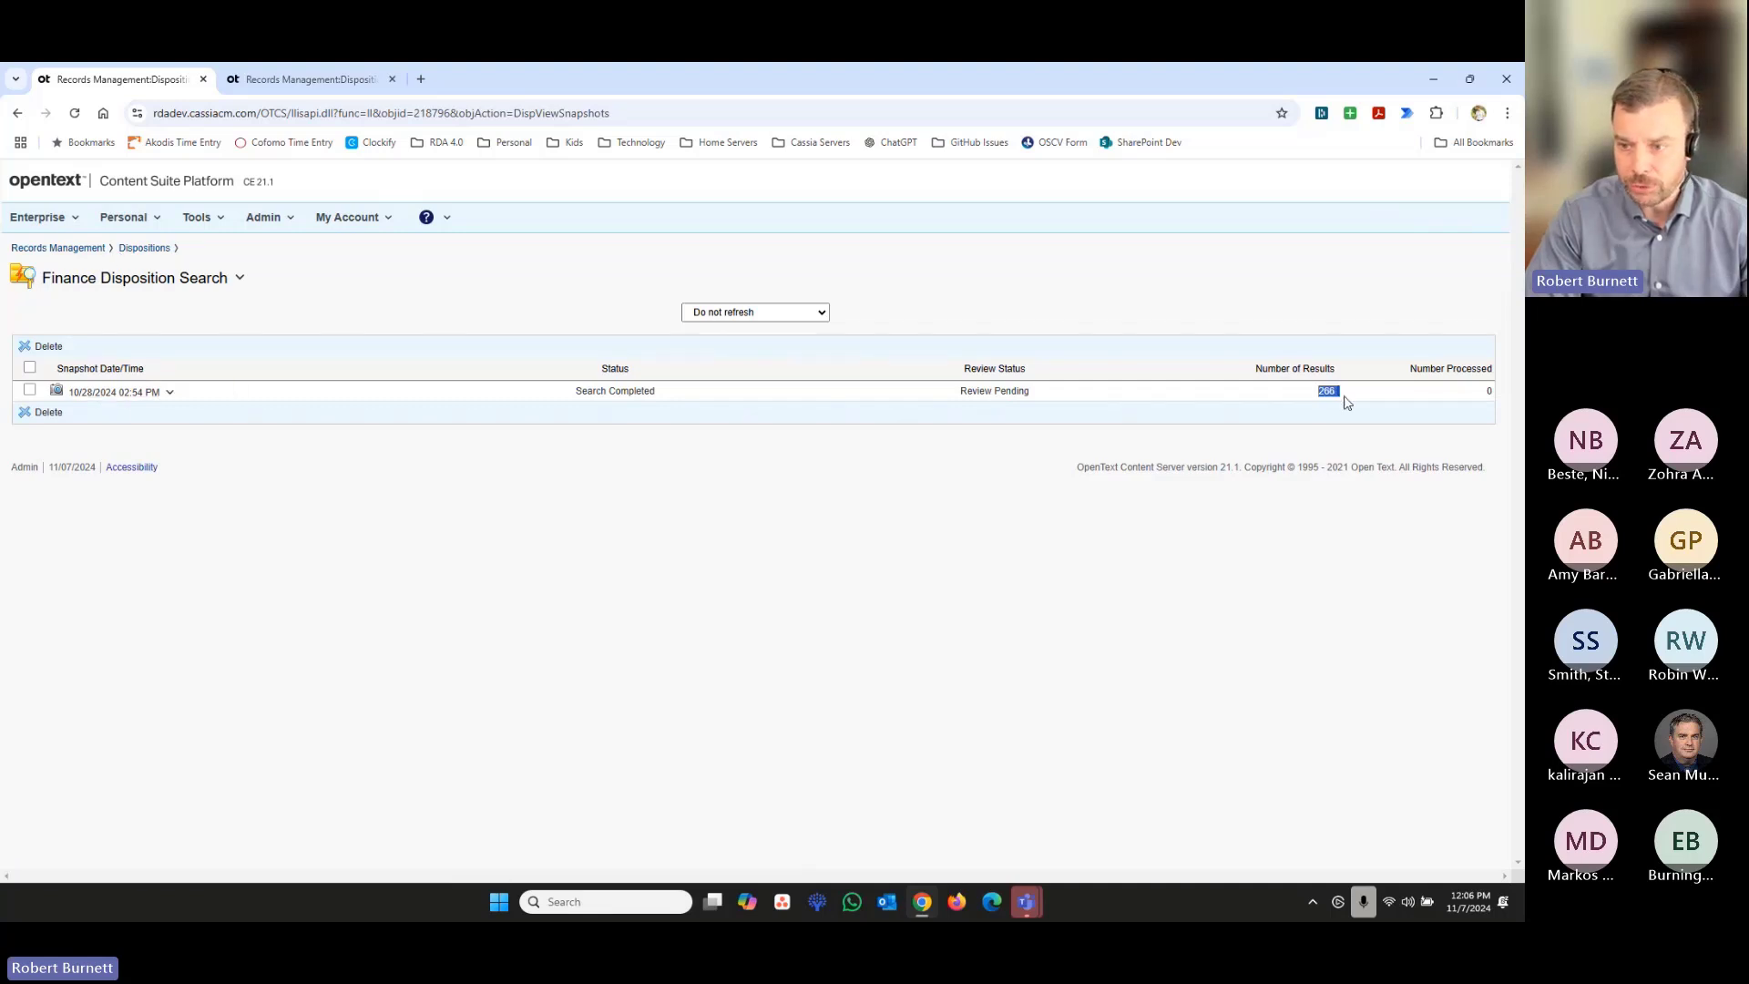
click(125, 393)
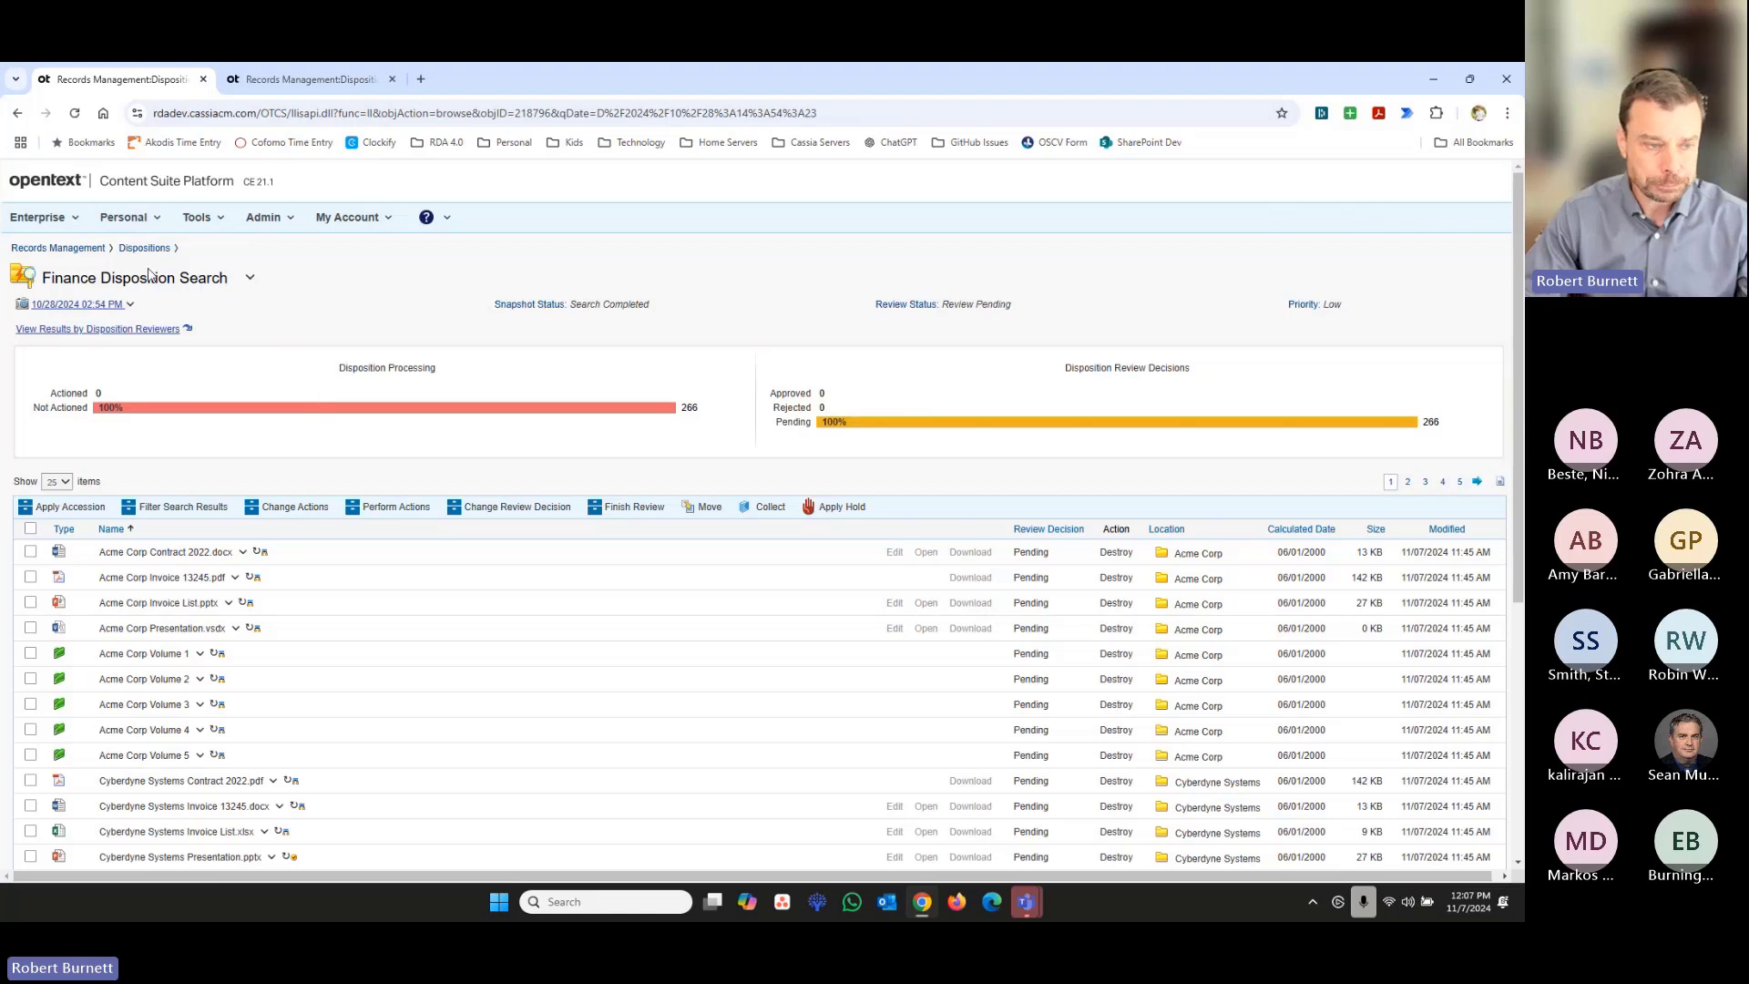
- Start a new Records Disposition Approval in the RDA Admin Workspace and name it "Fin-AP Disp. RDA"
click(63, 223)
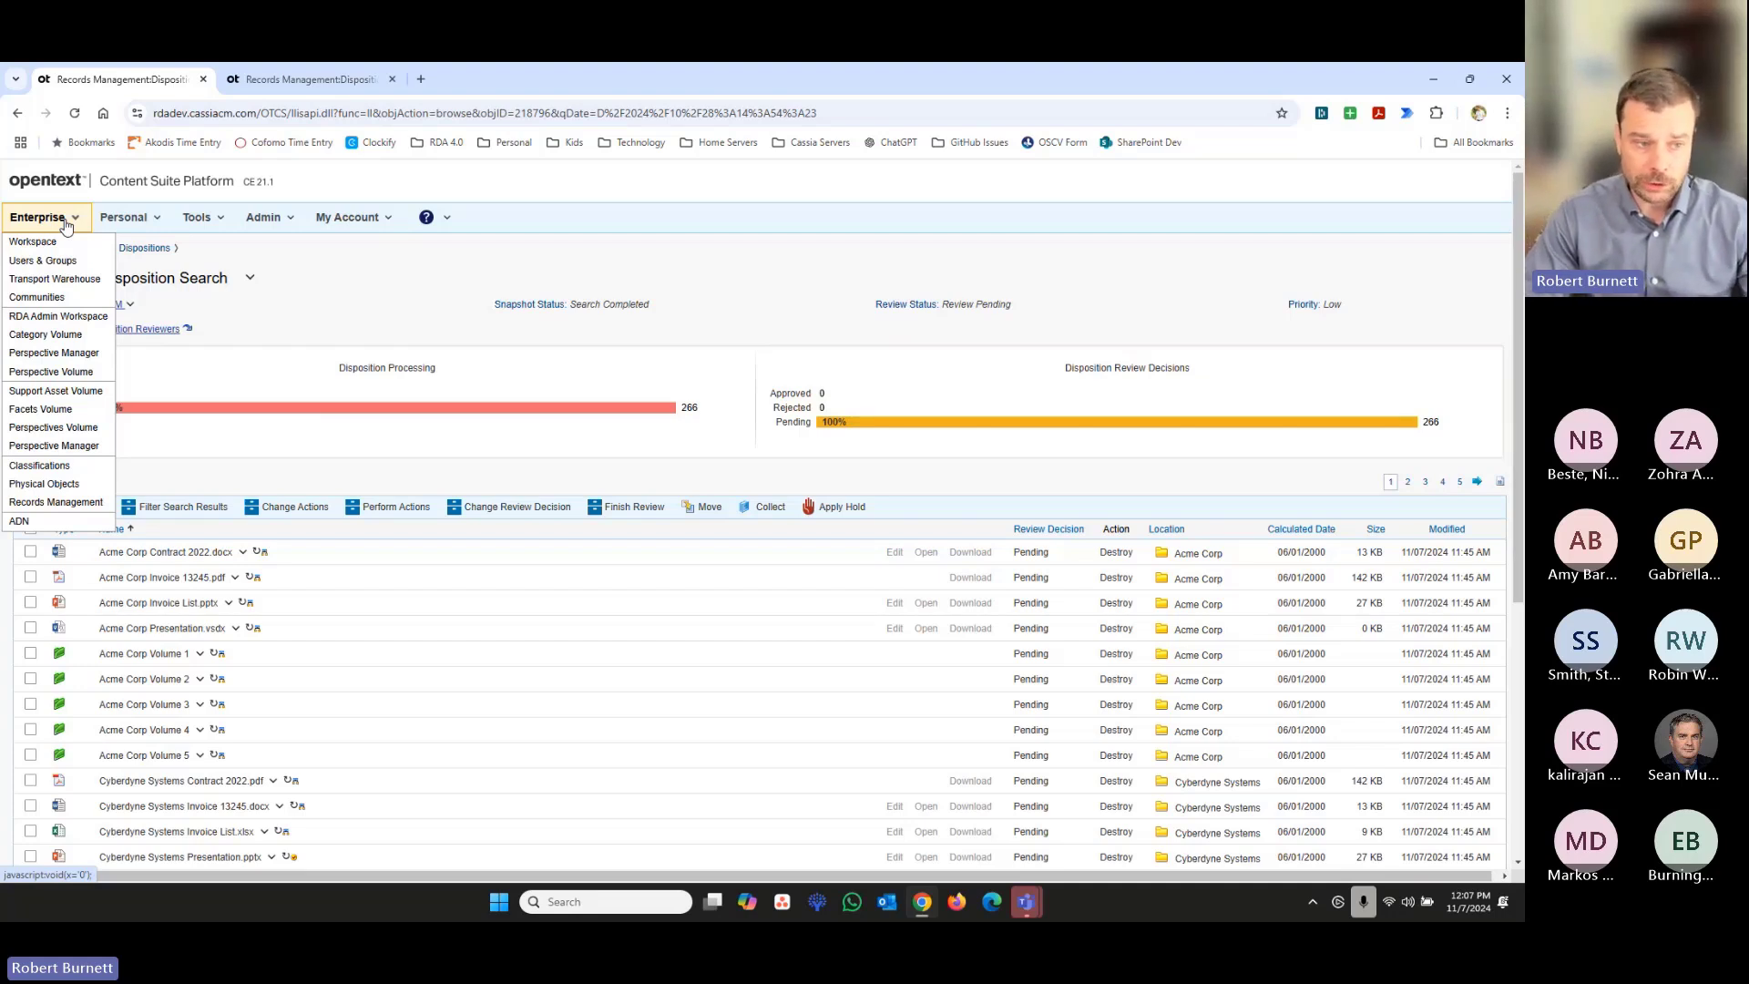
click(91, 316)
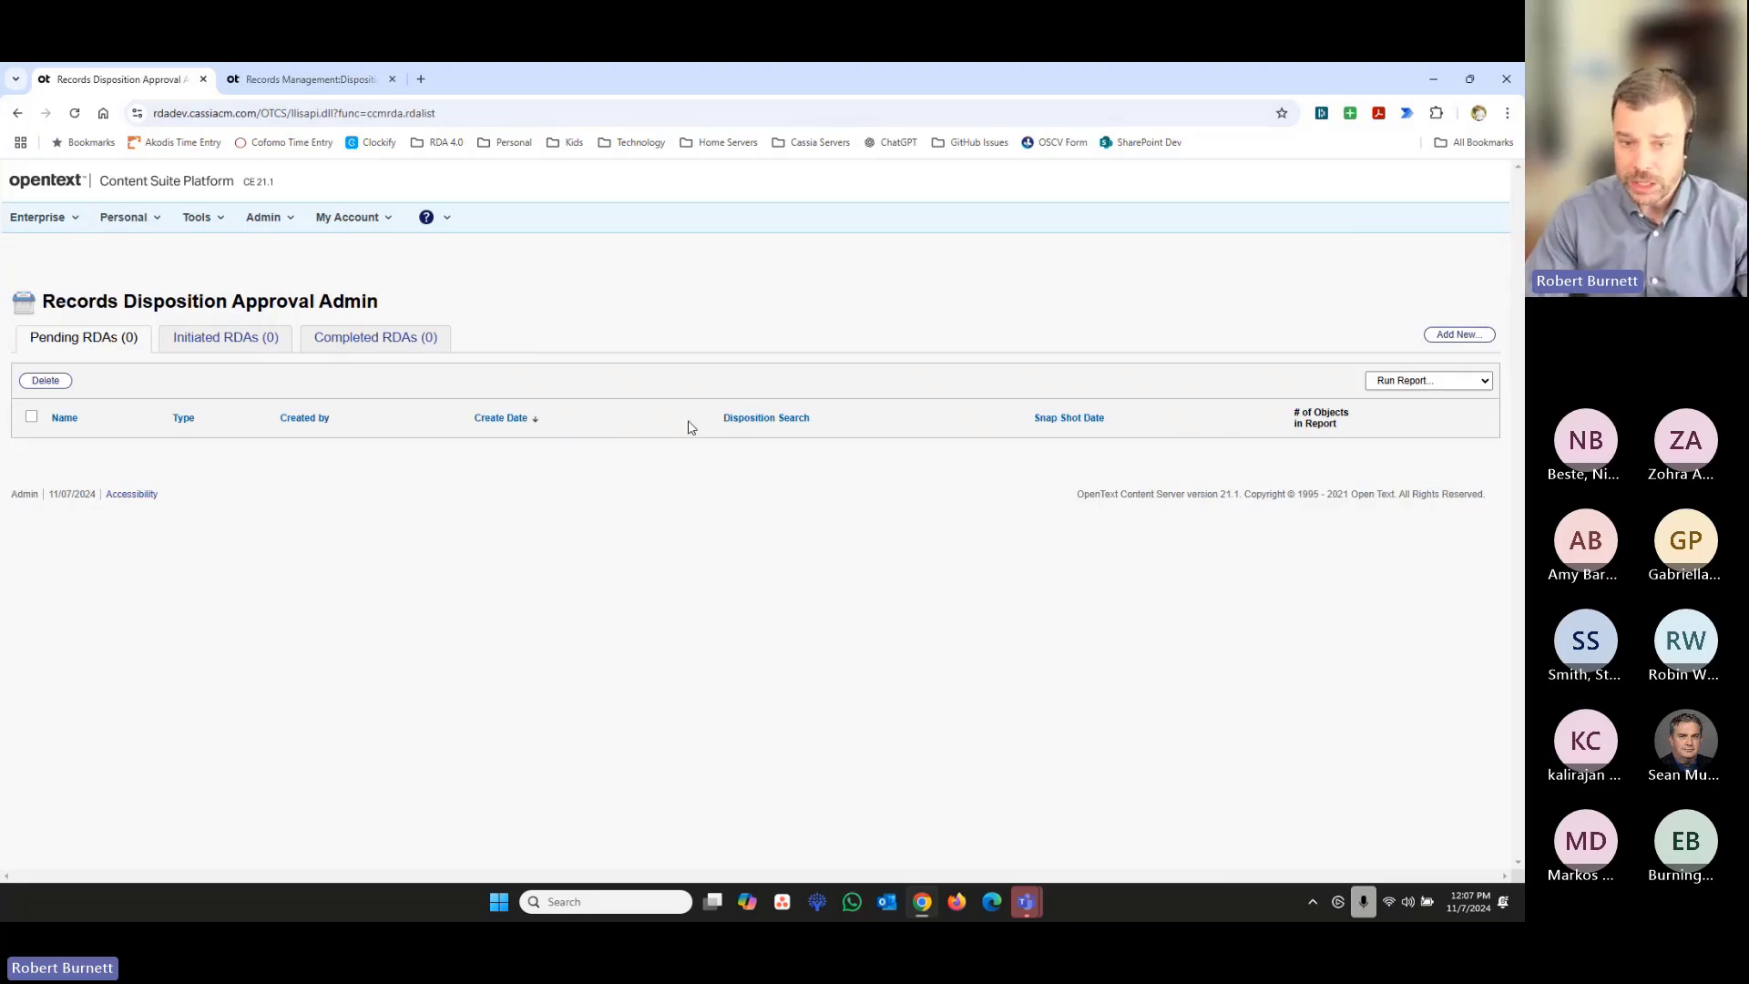
click(1455, 335)
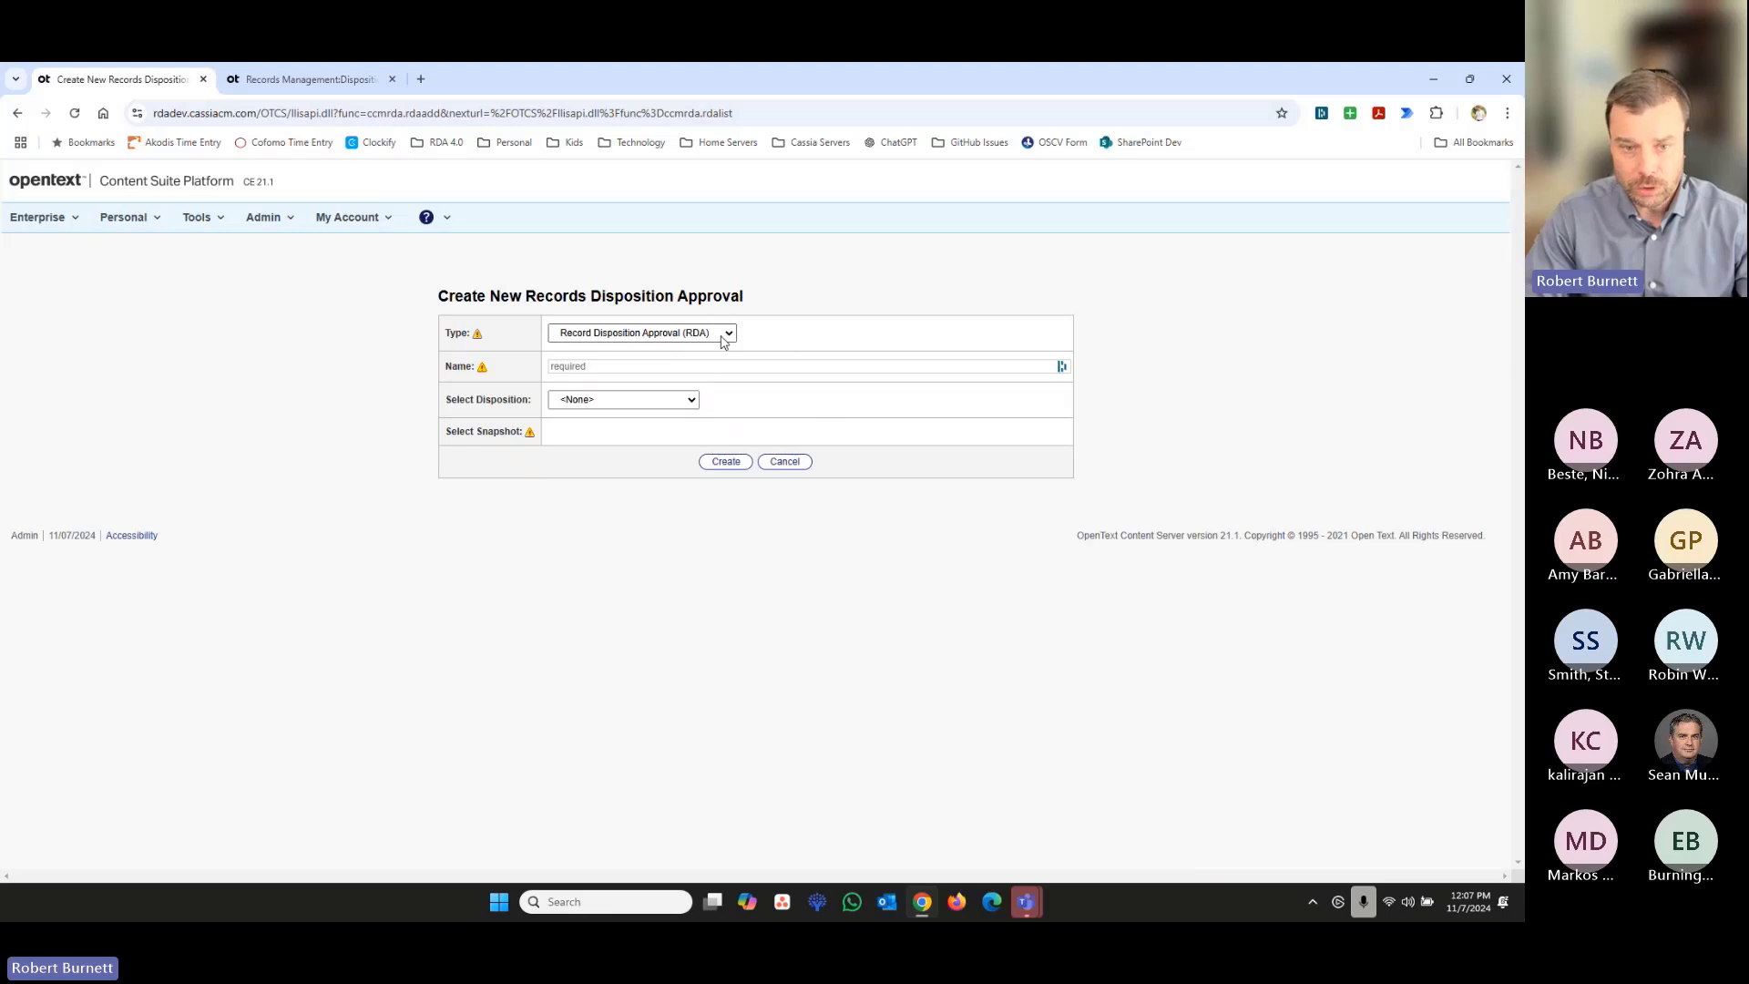
click(620, 366)
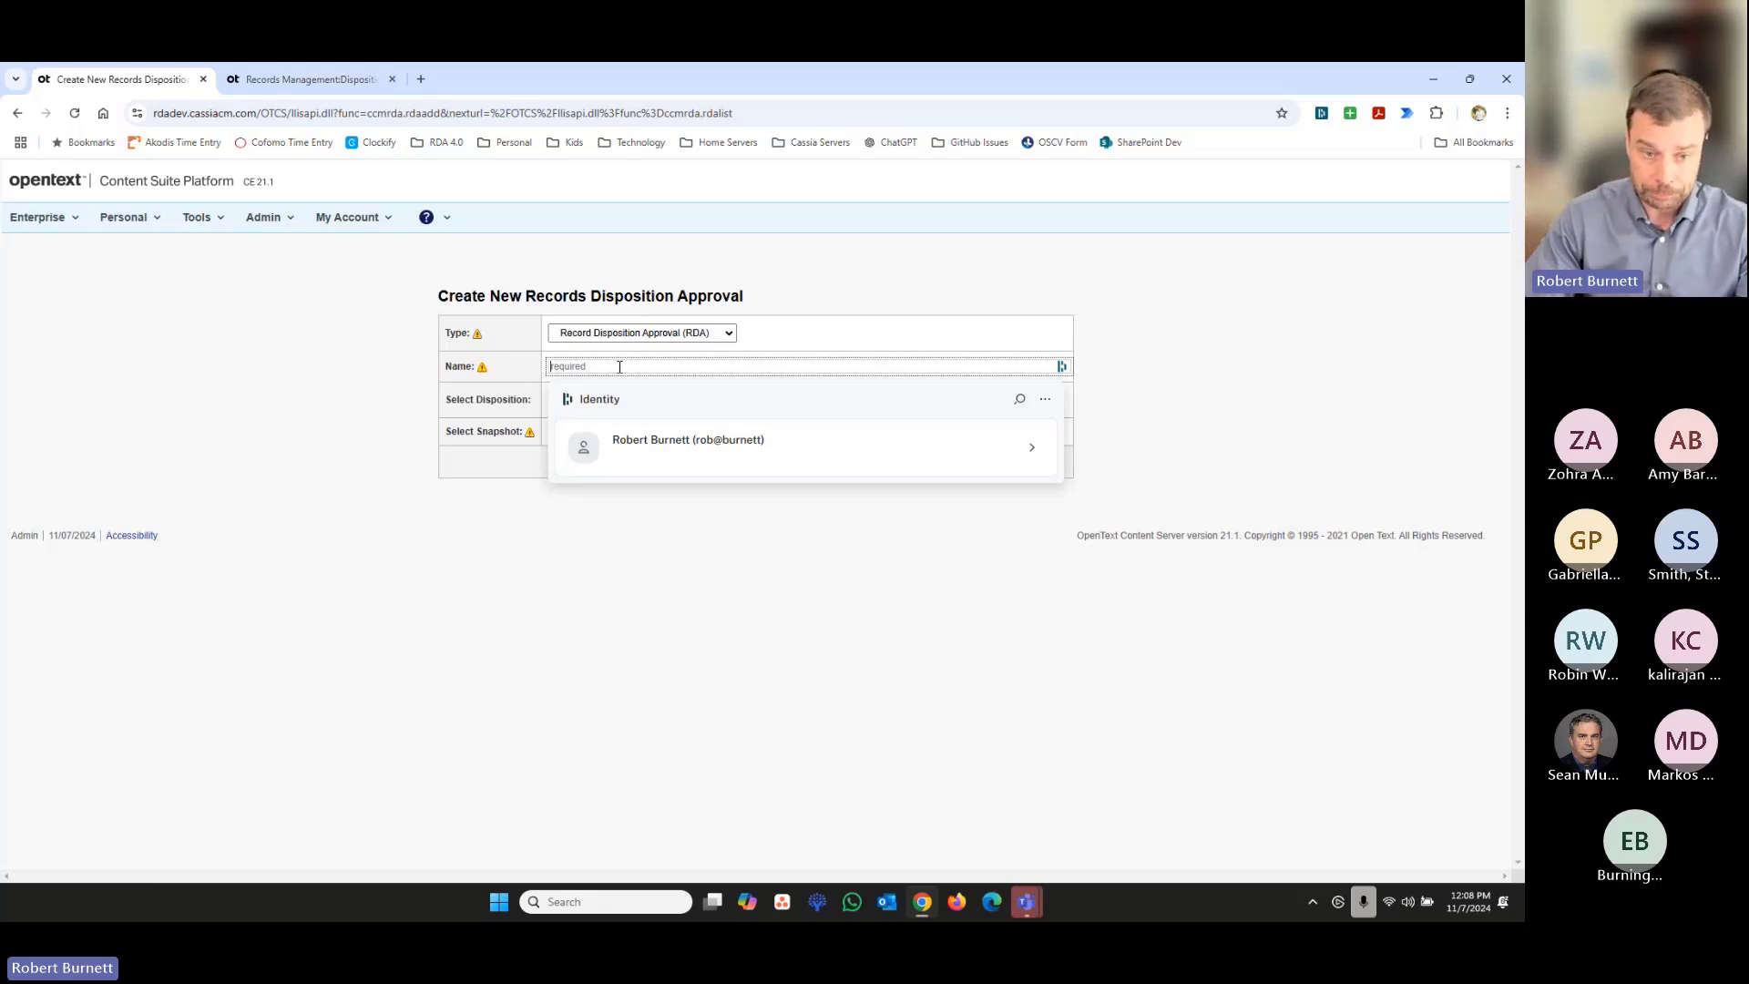
text(Fir)
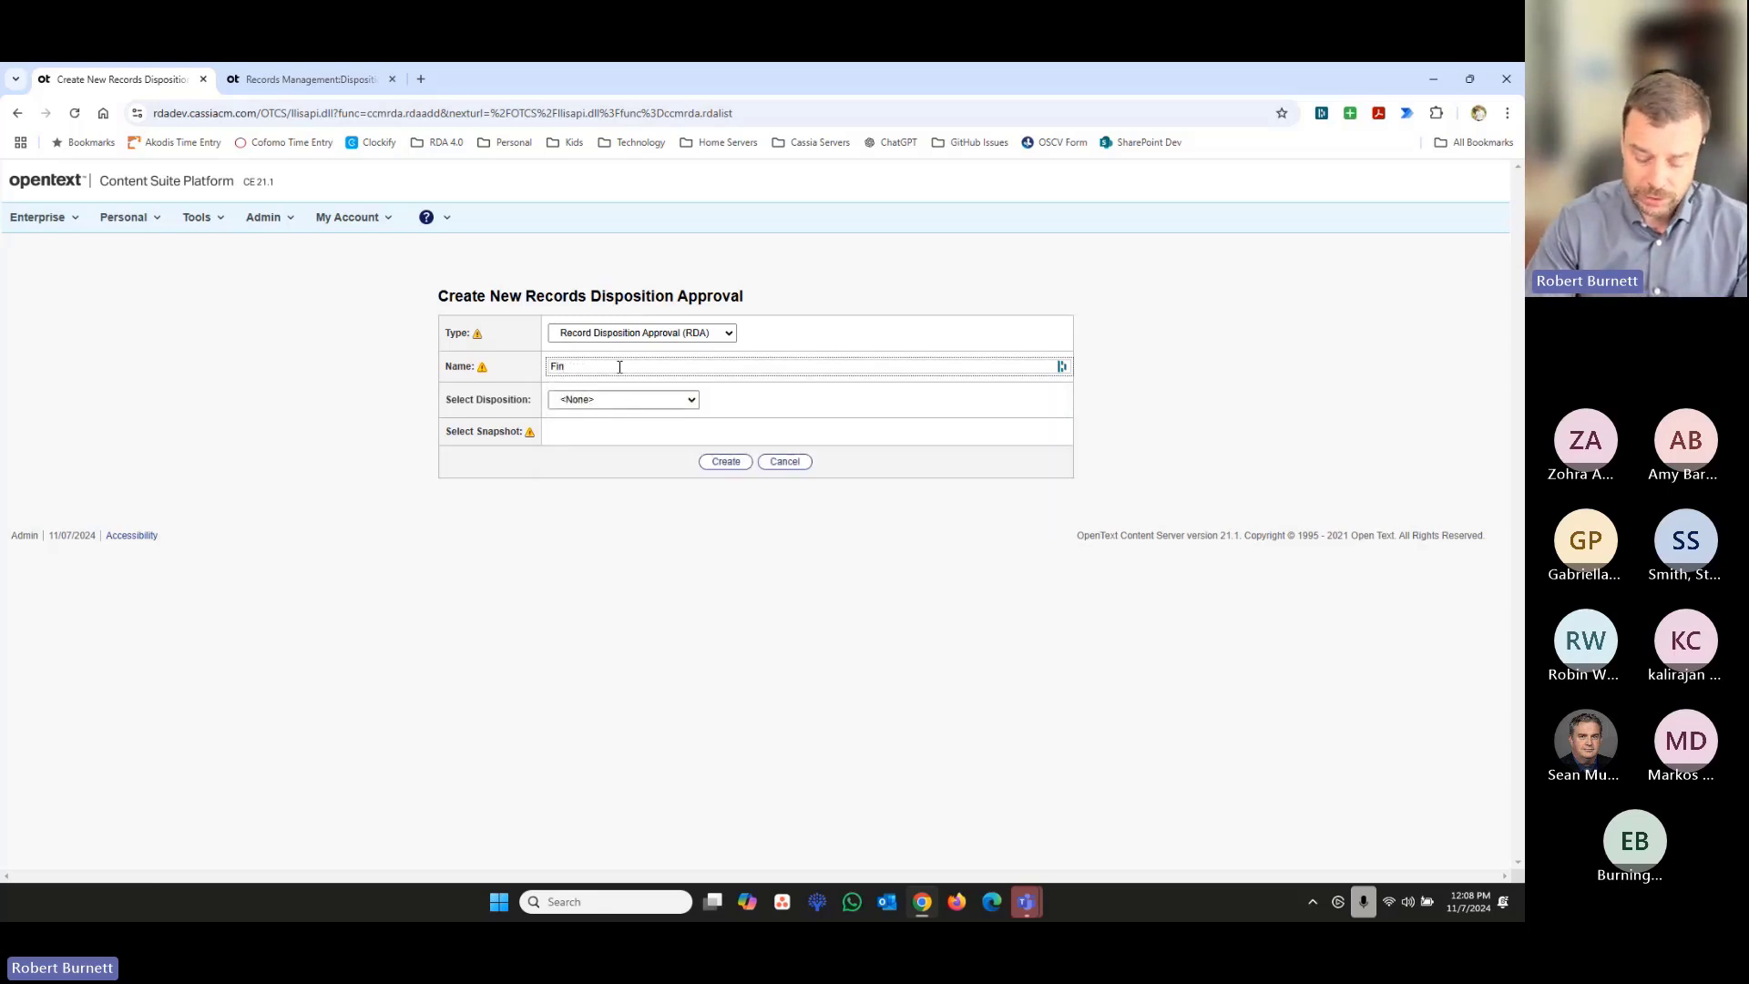
text(-AP Disp)
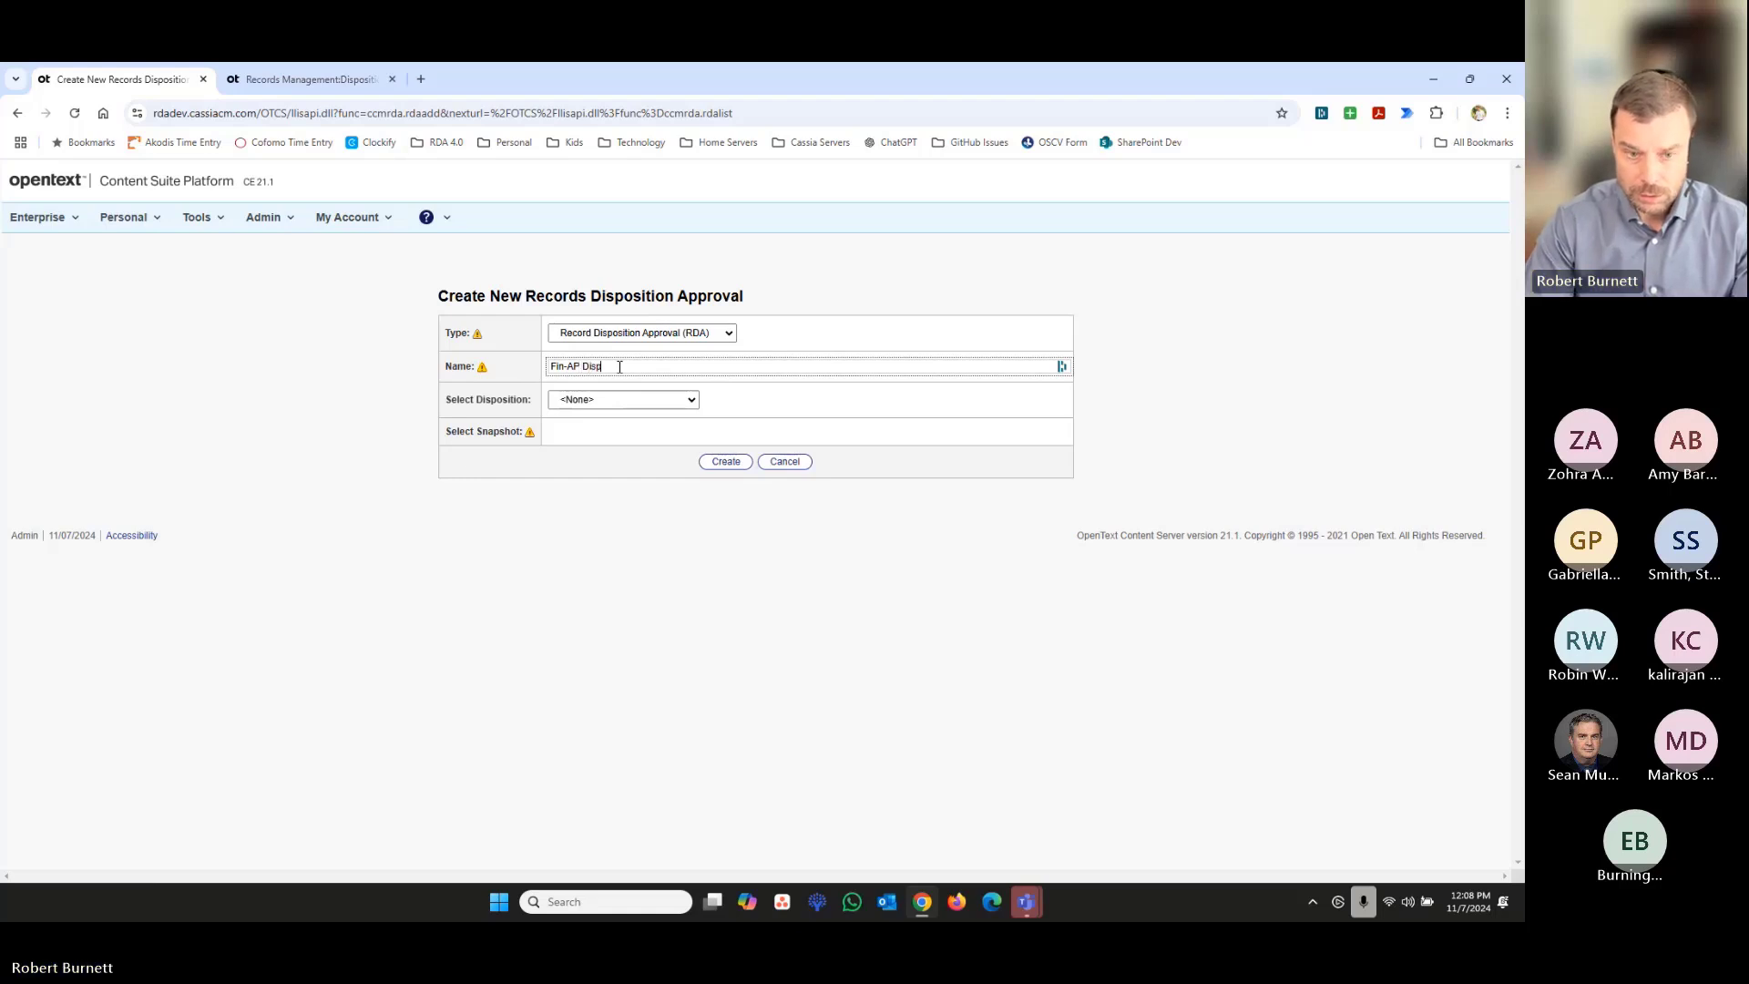
text(o)
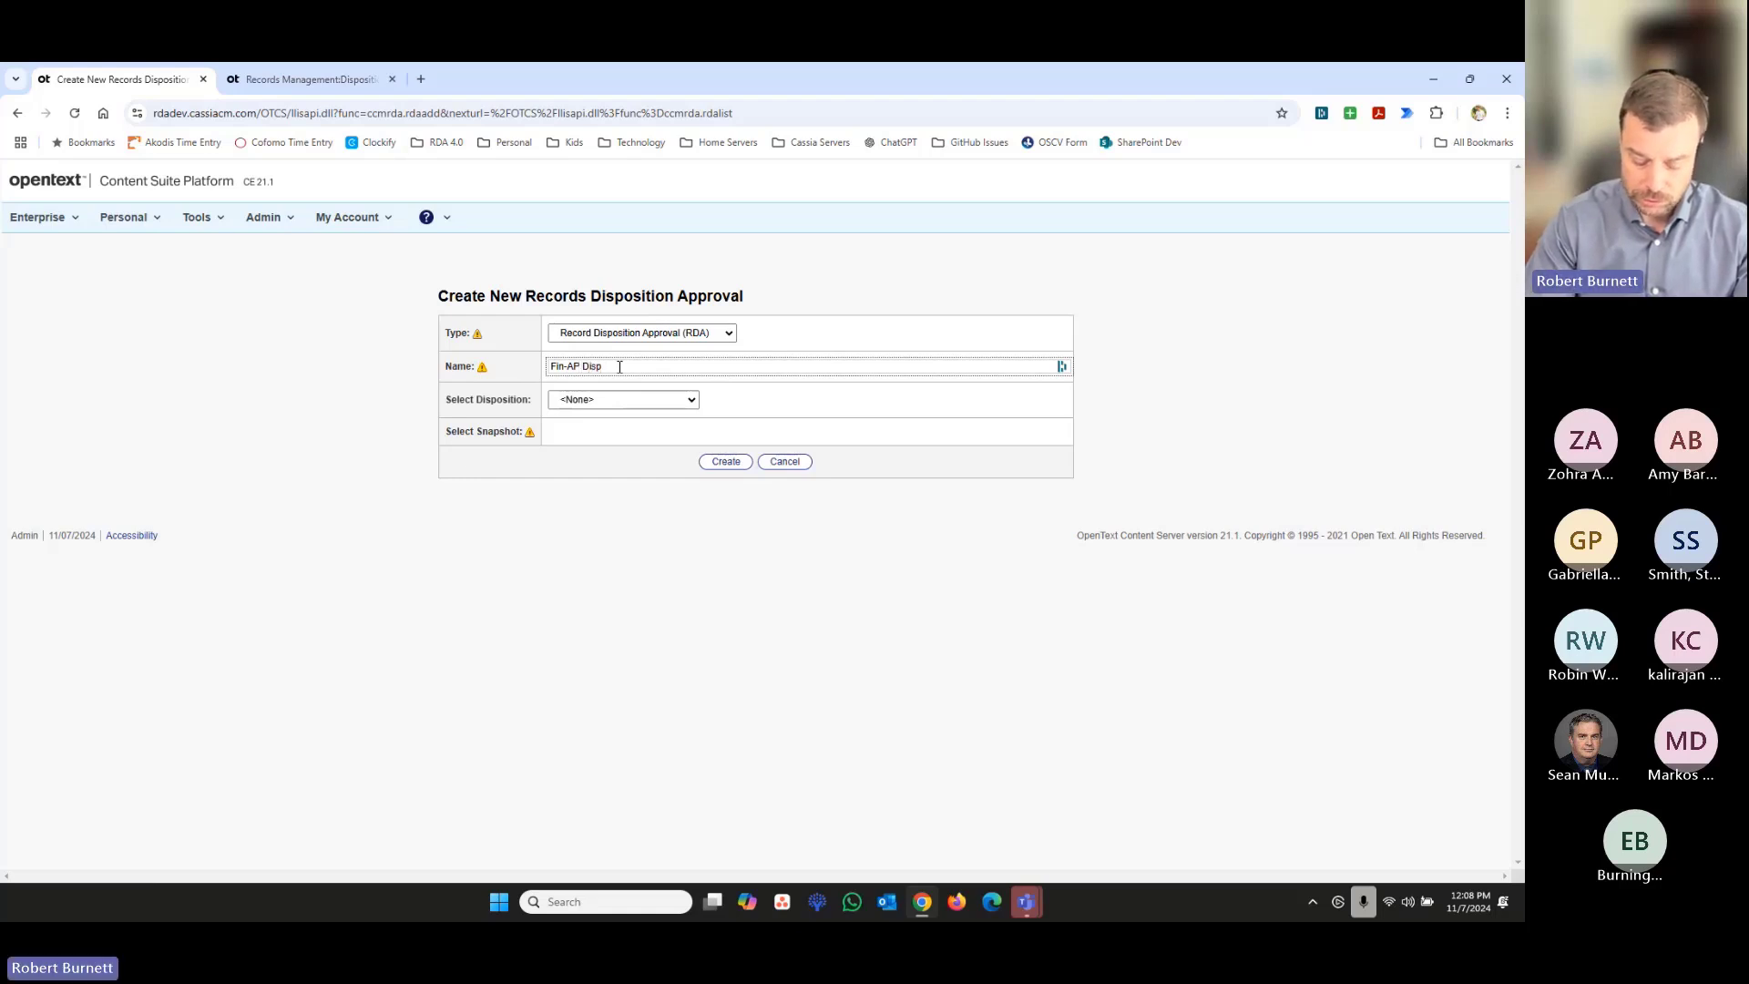
text(. RDA)
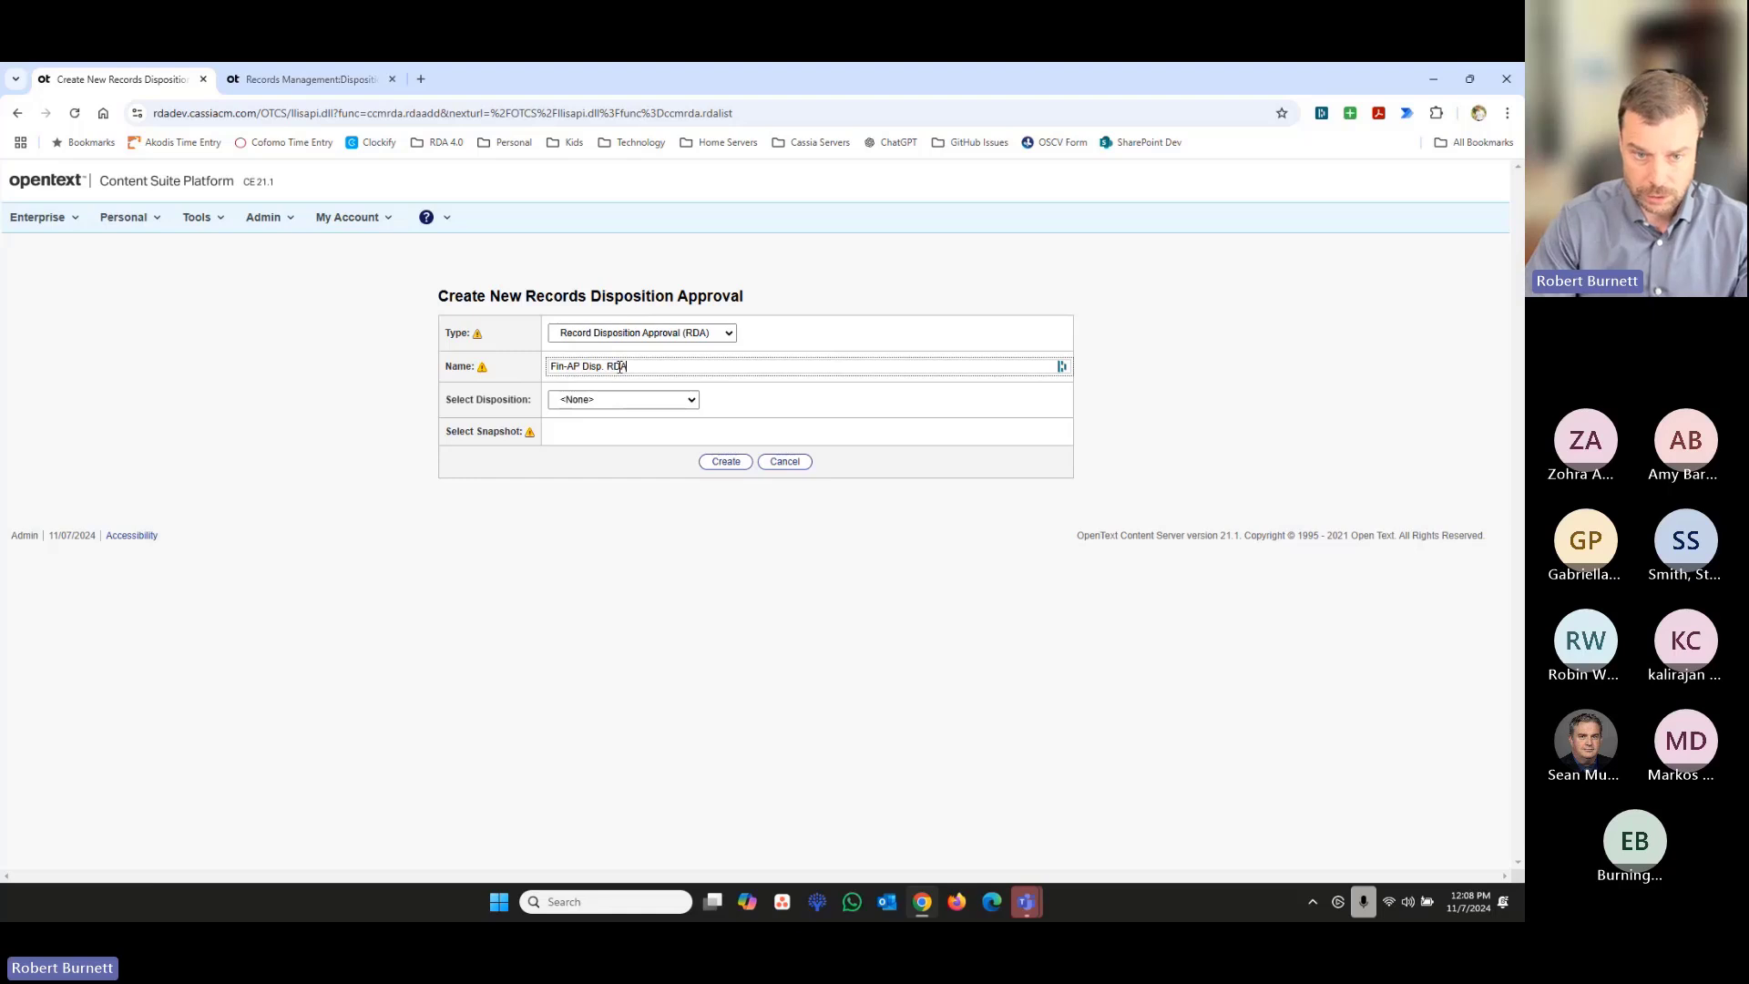
- Create the approval from the Finance Disposition Search with its 10/28/2024 02:54 PM snapshot, and review its settings and report items
click(694, 399)
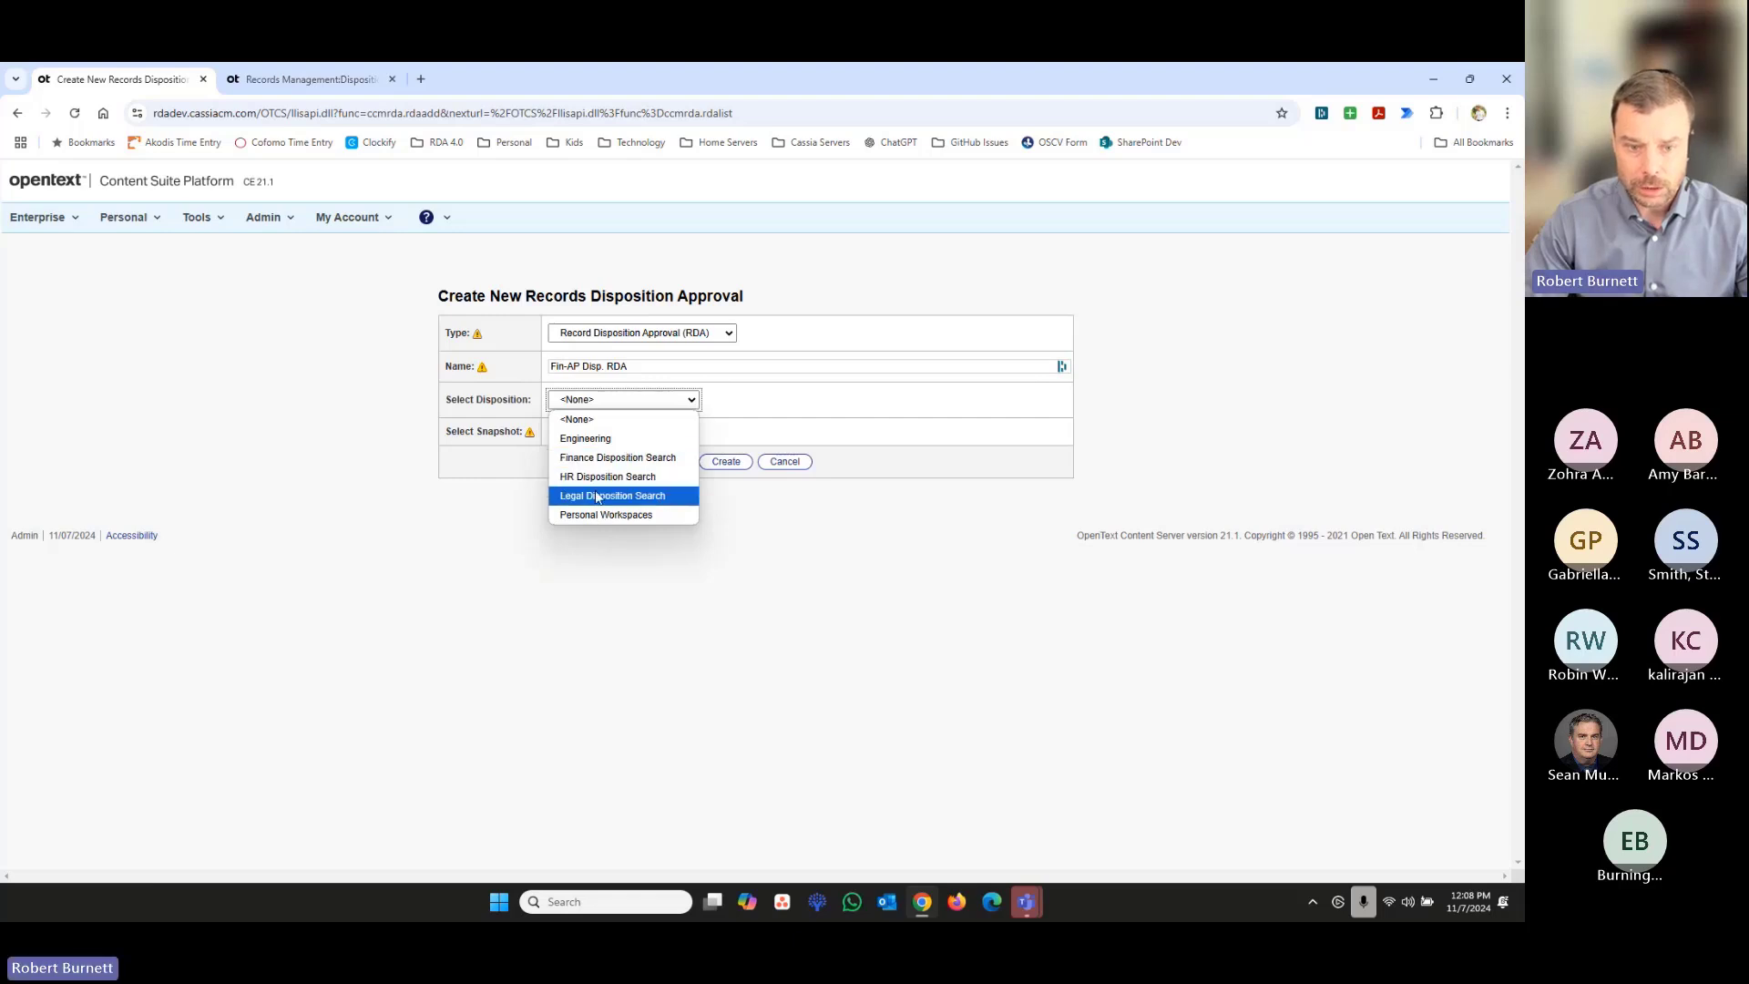
click(592, 458)
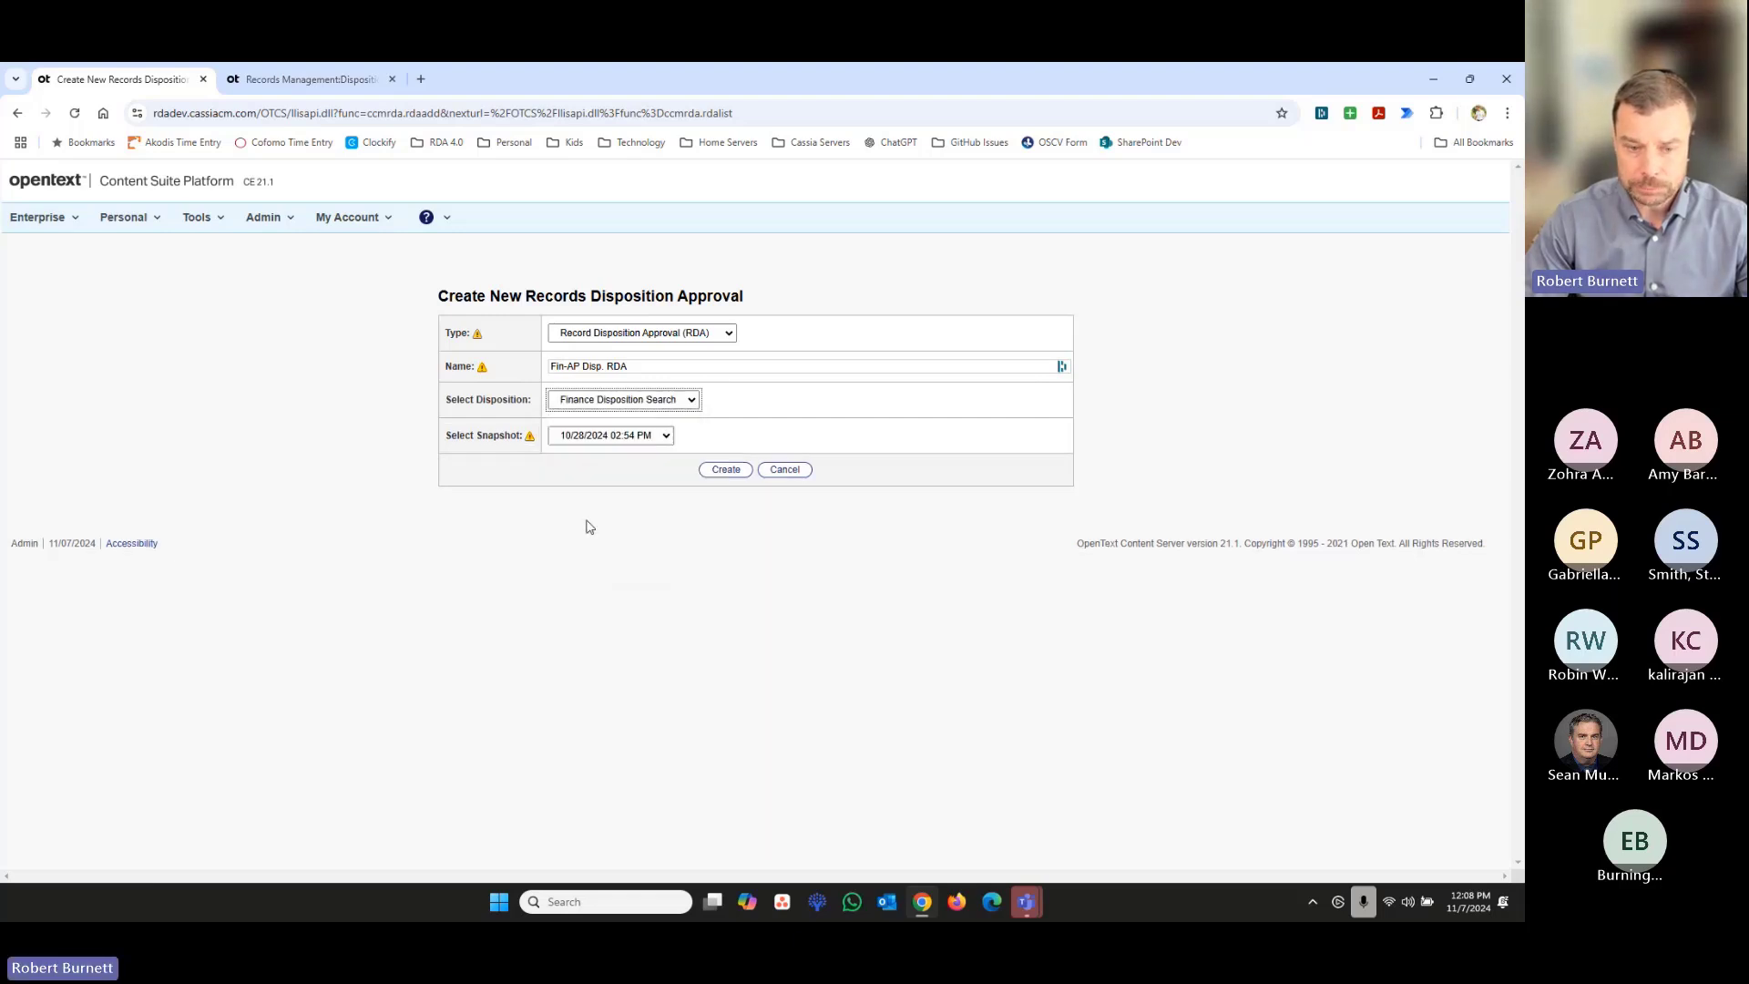
click(666, 435)
click(720, 415)
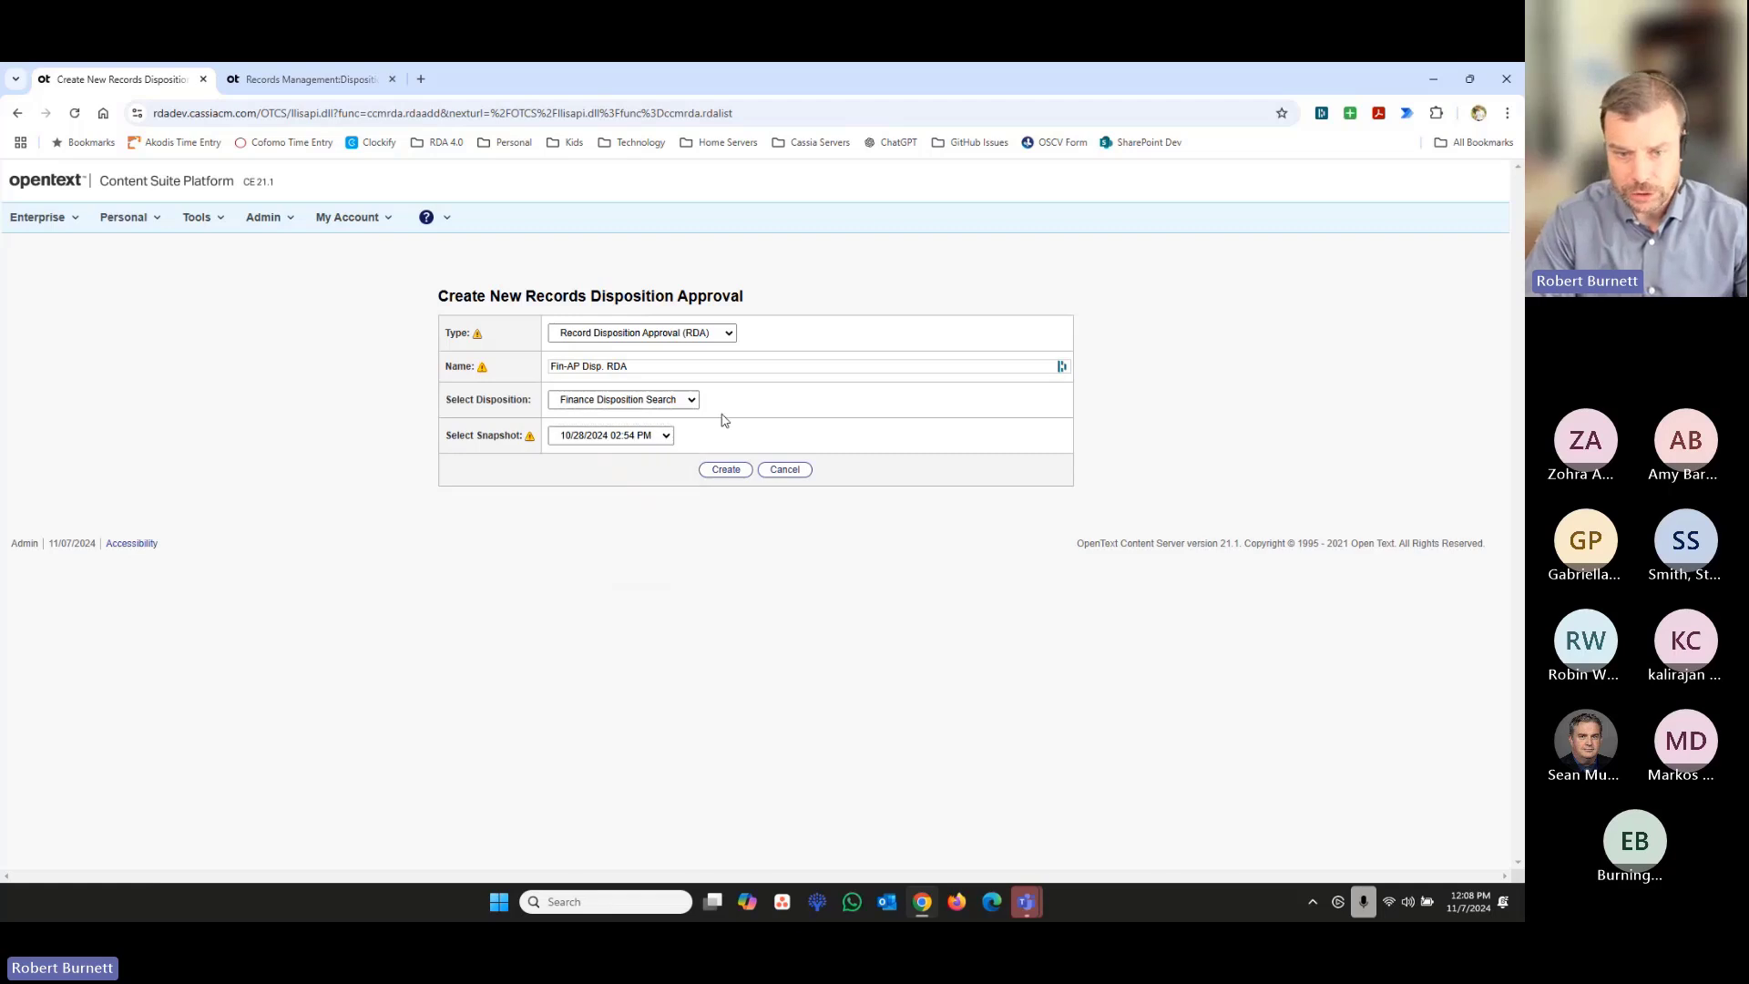
click(734, 474)
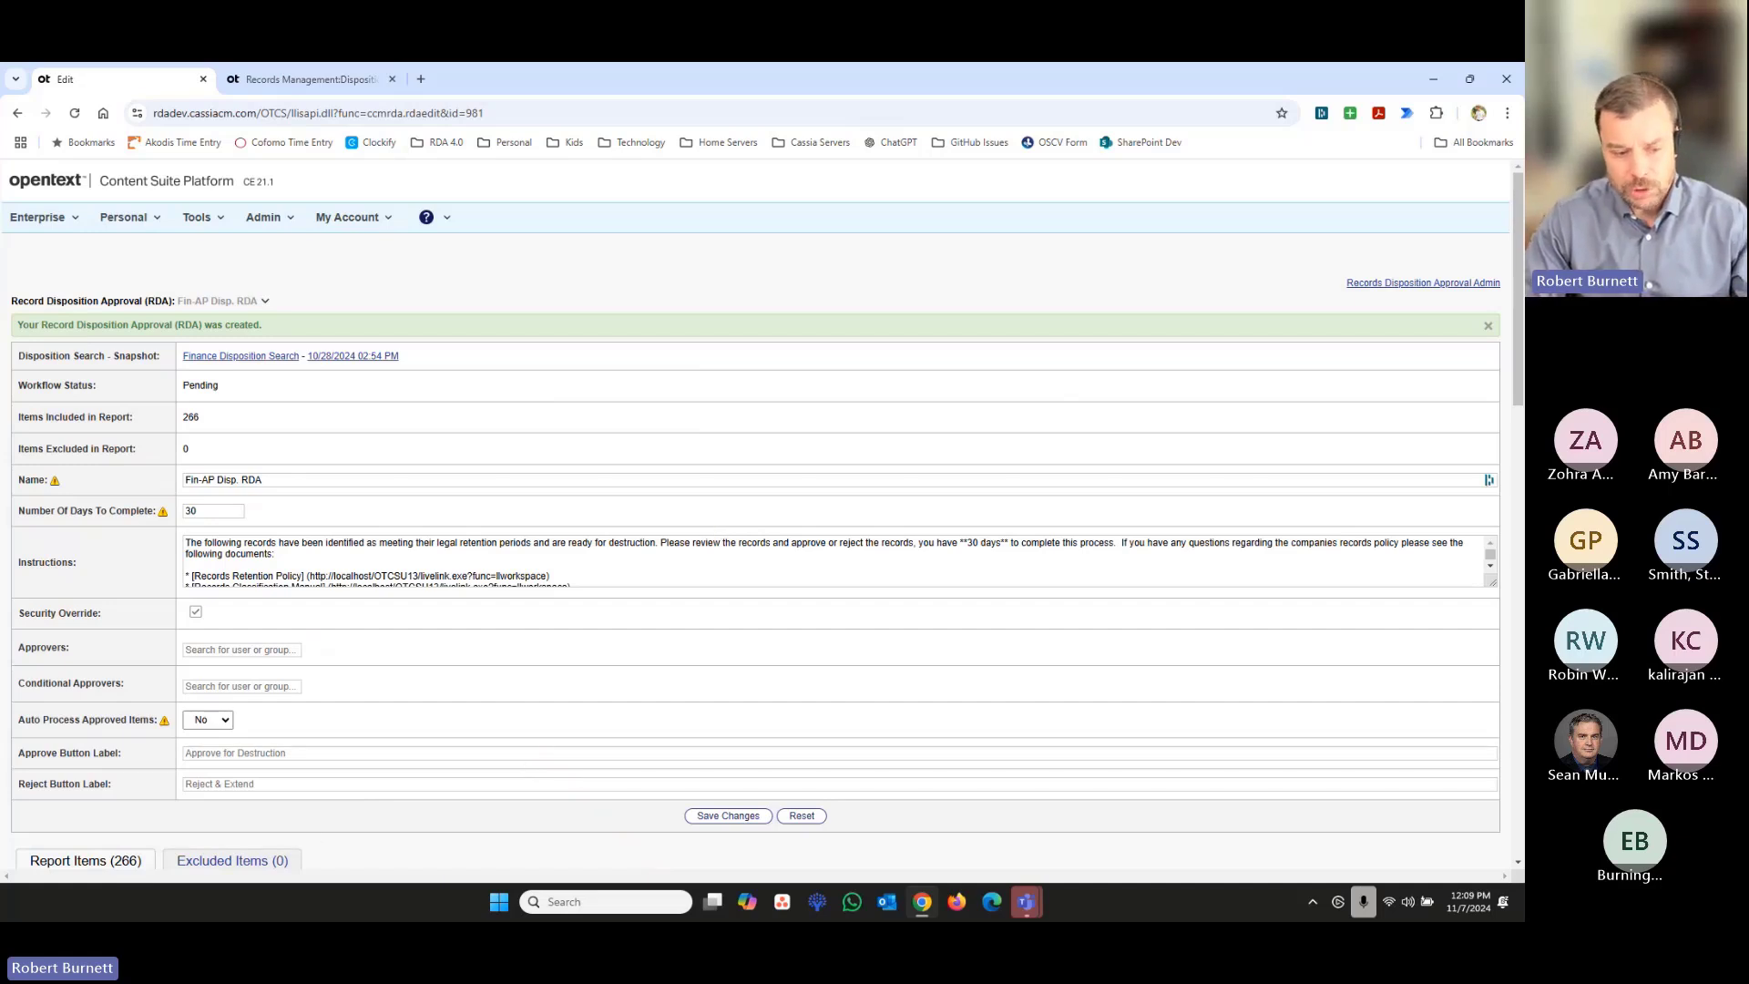
scroll(87, 713, down, 3)
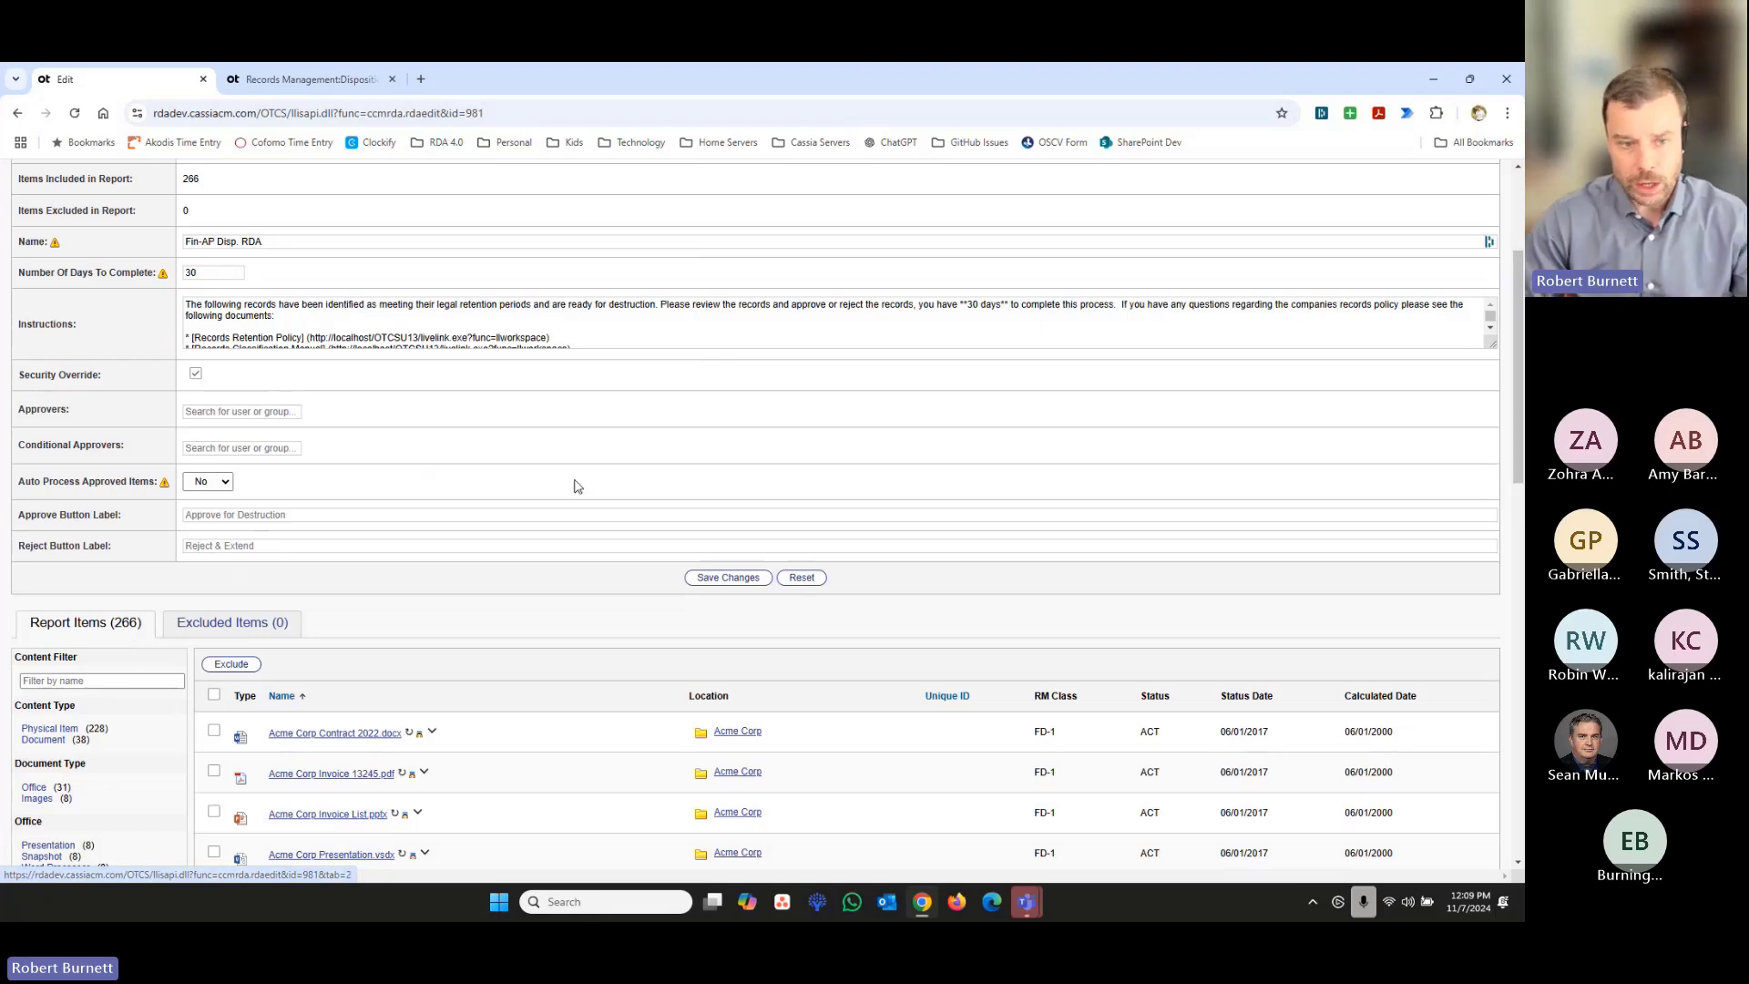
scroll(592, 456, up, 3)
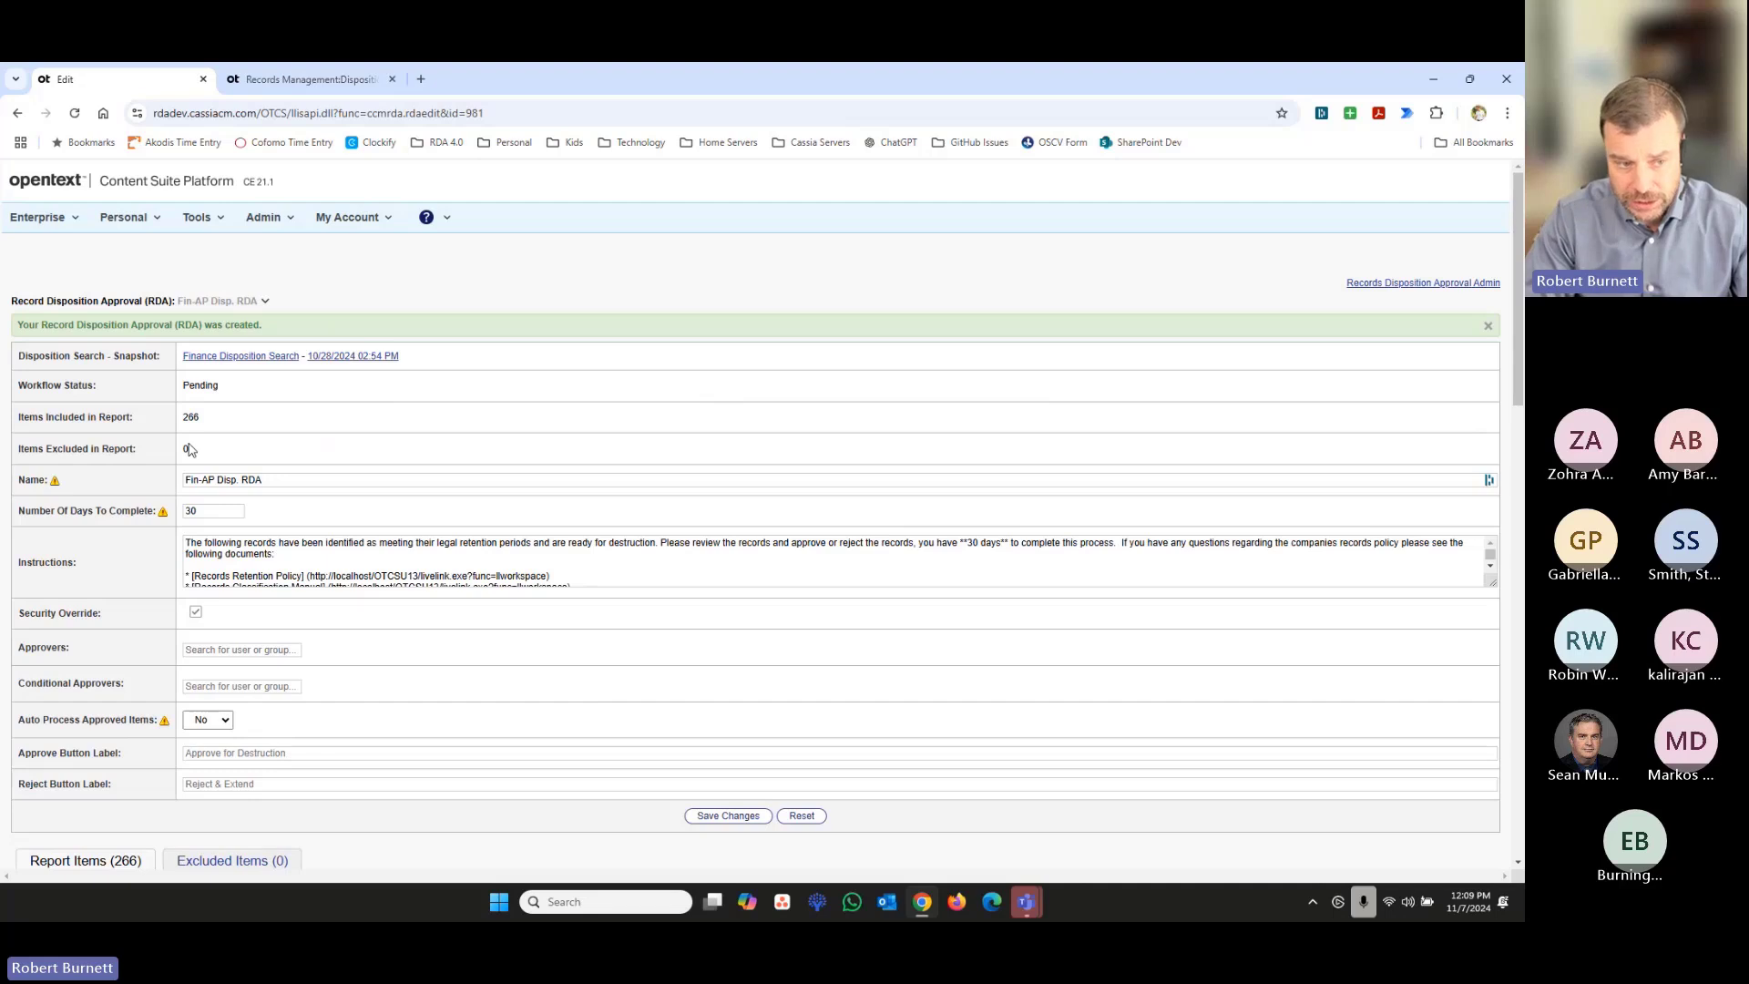
- Enlarge the Instructions box and examine its completion deadline, policy and classification manual links, and contact details
click(270, 482)
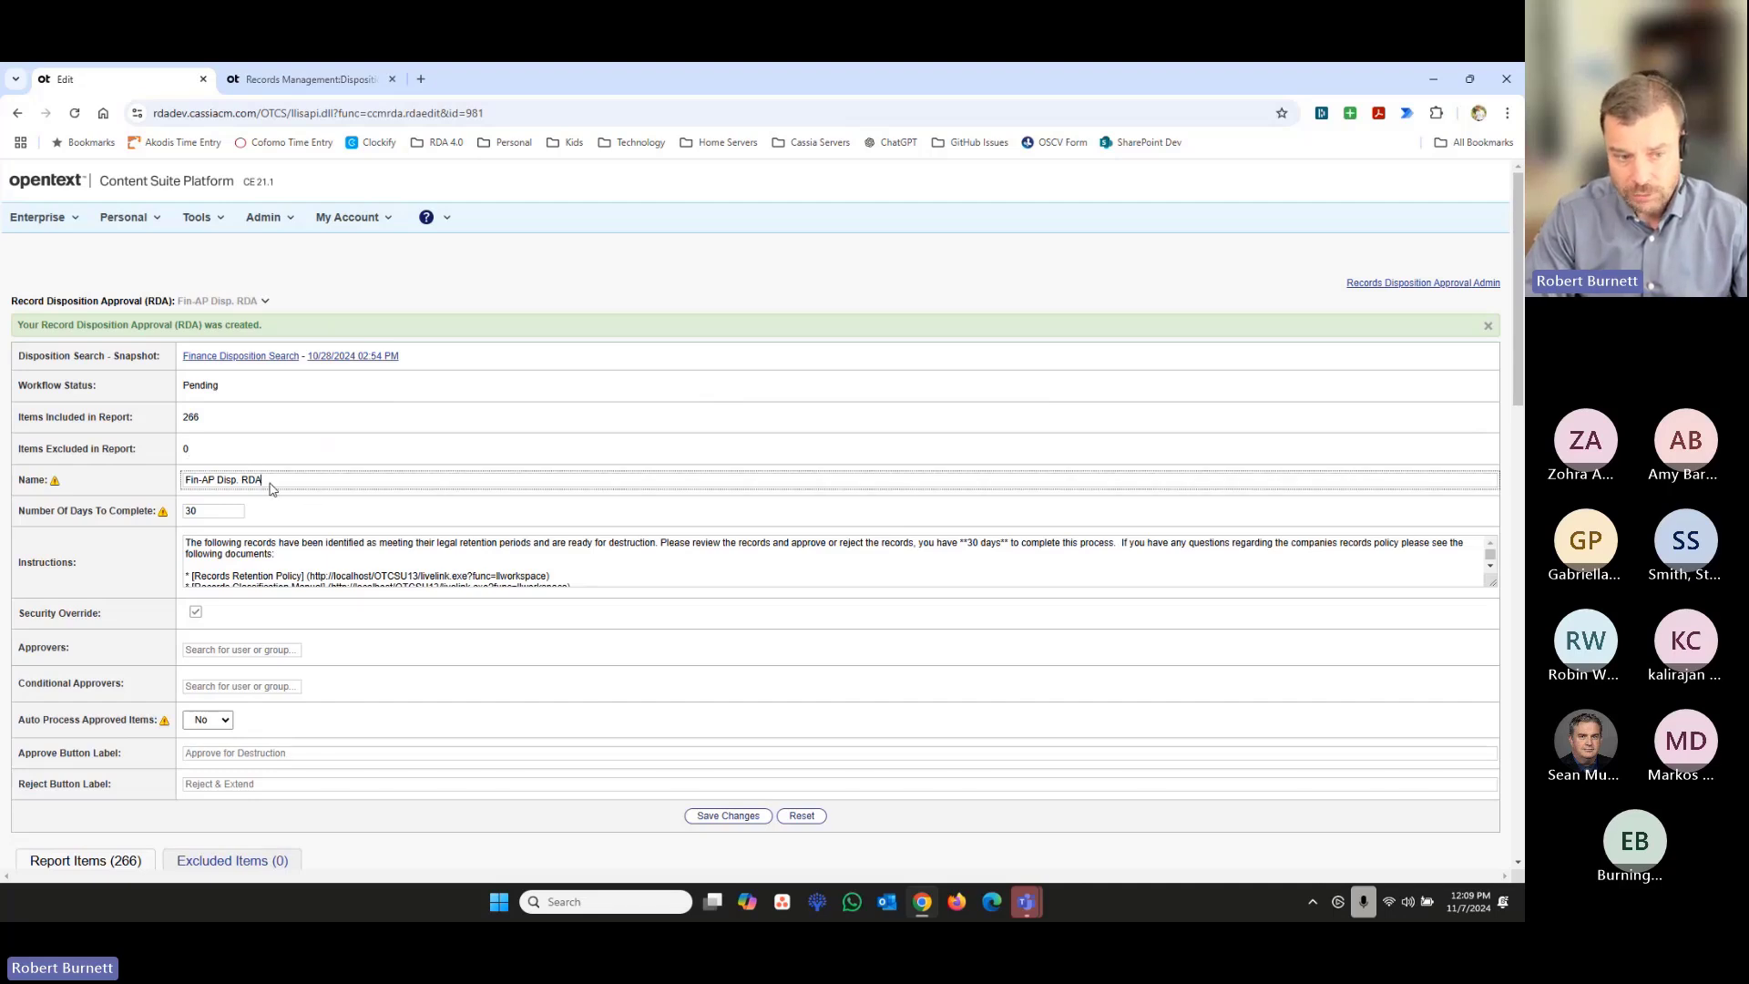
click(102, 527)
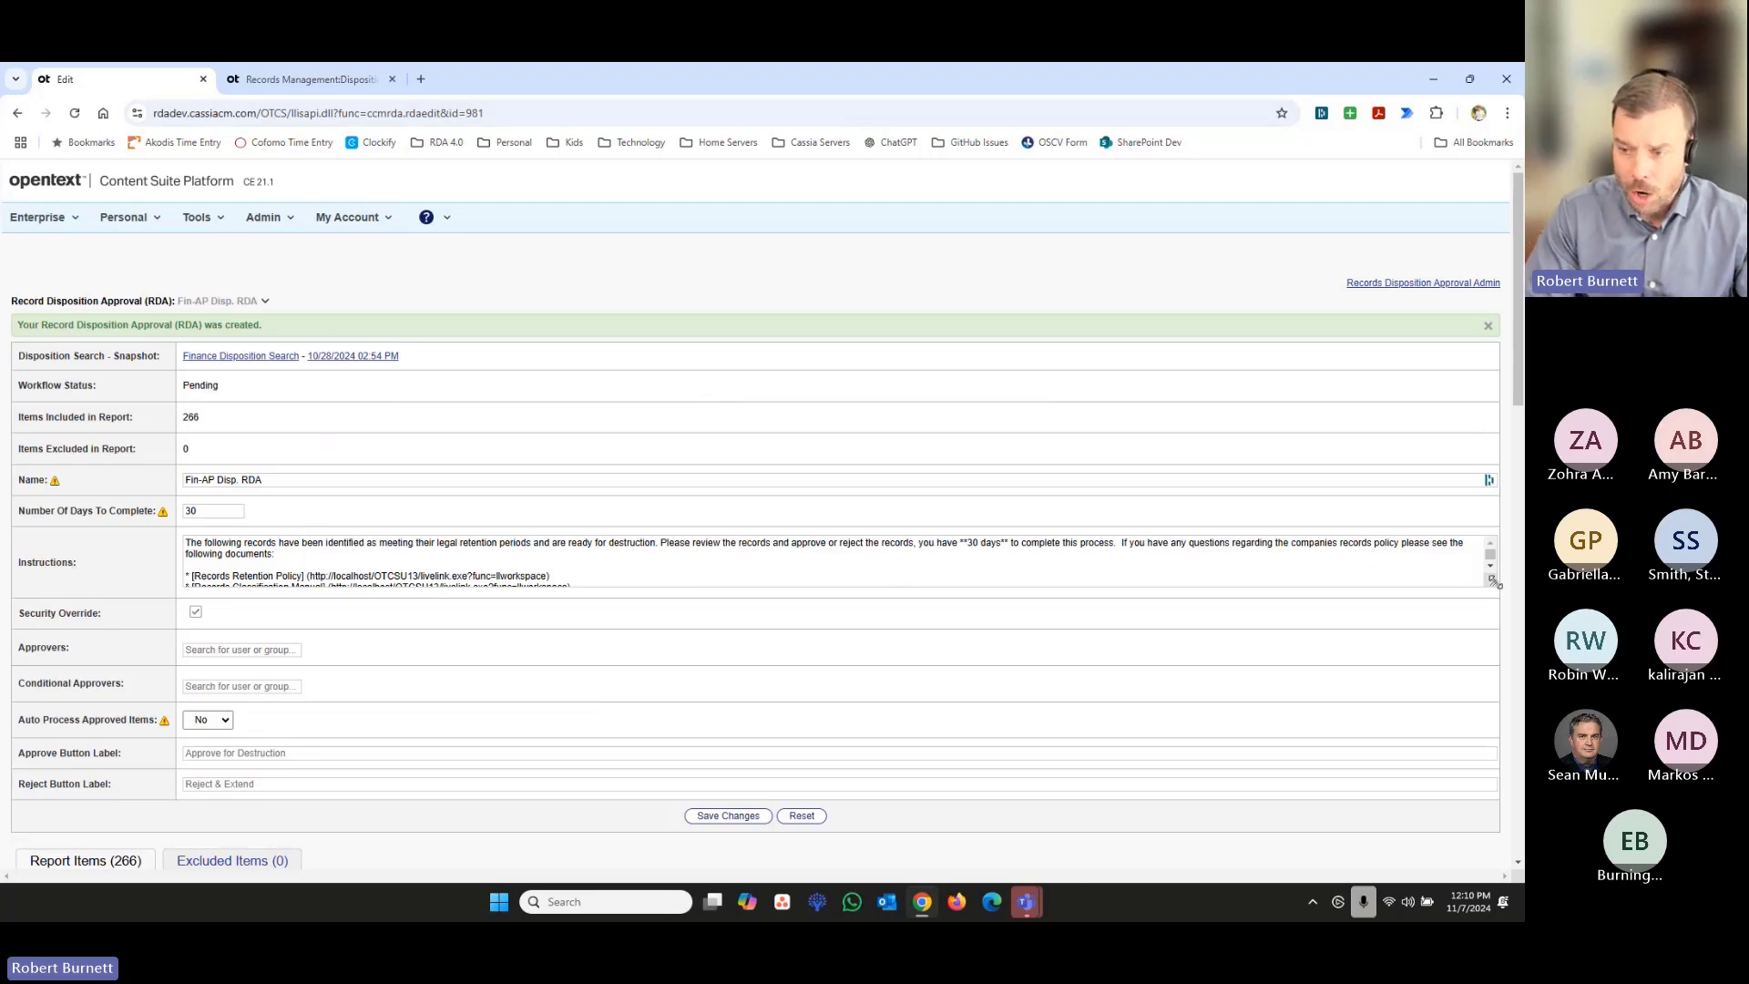
drag(1497, 581, 1477, 635)
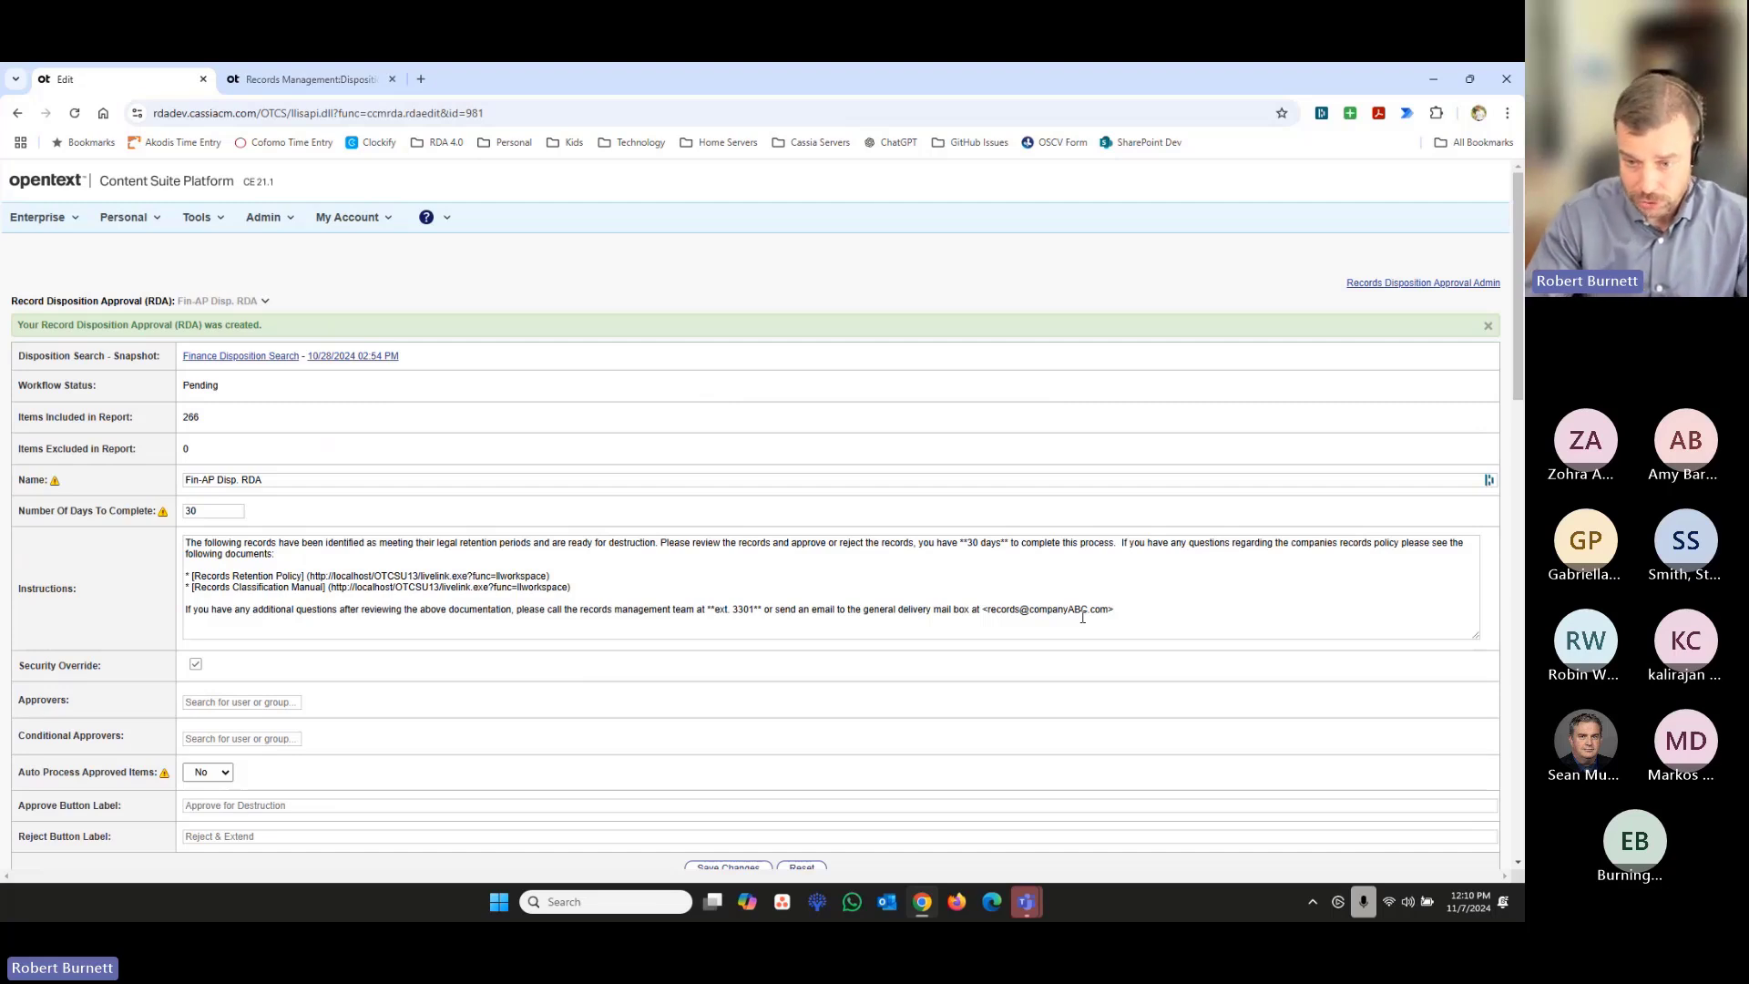
click(969, 547)
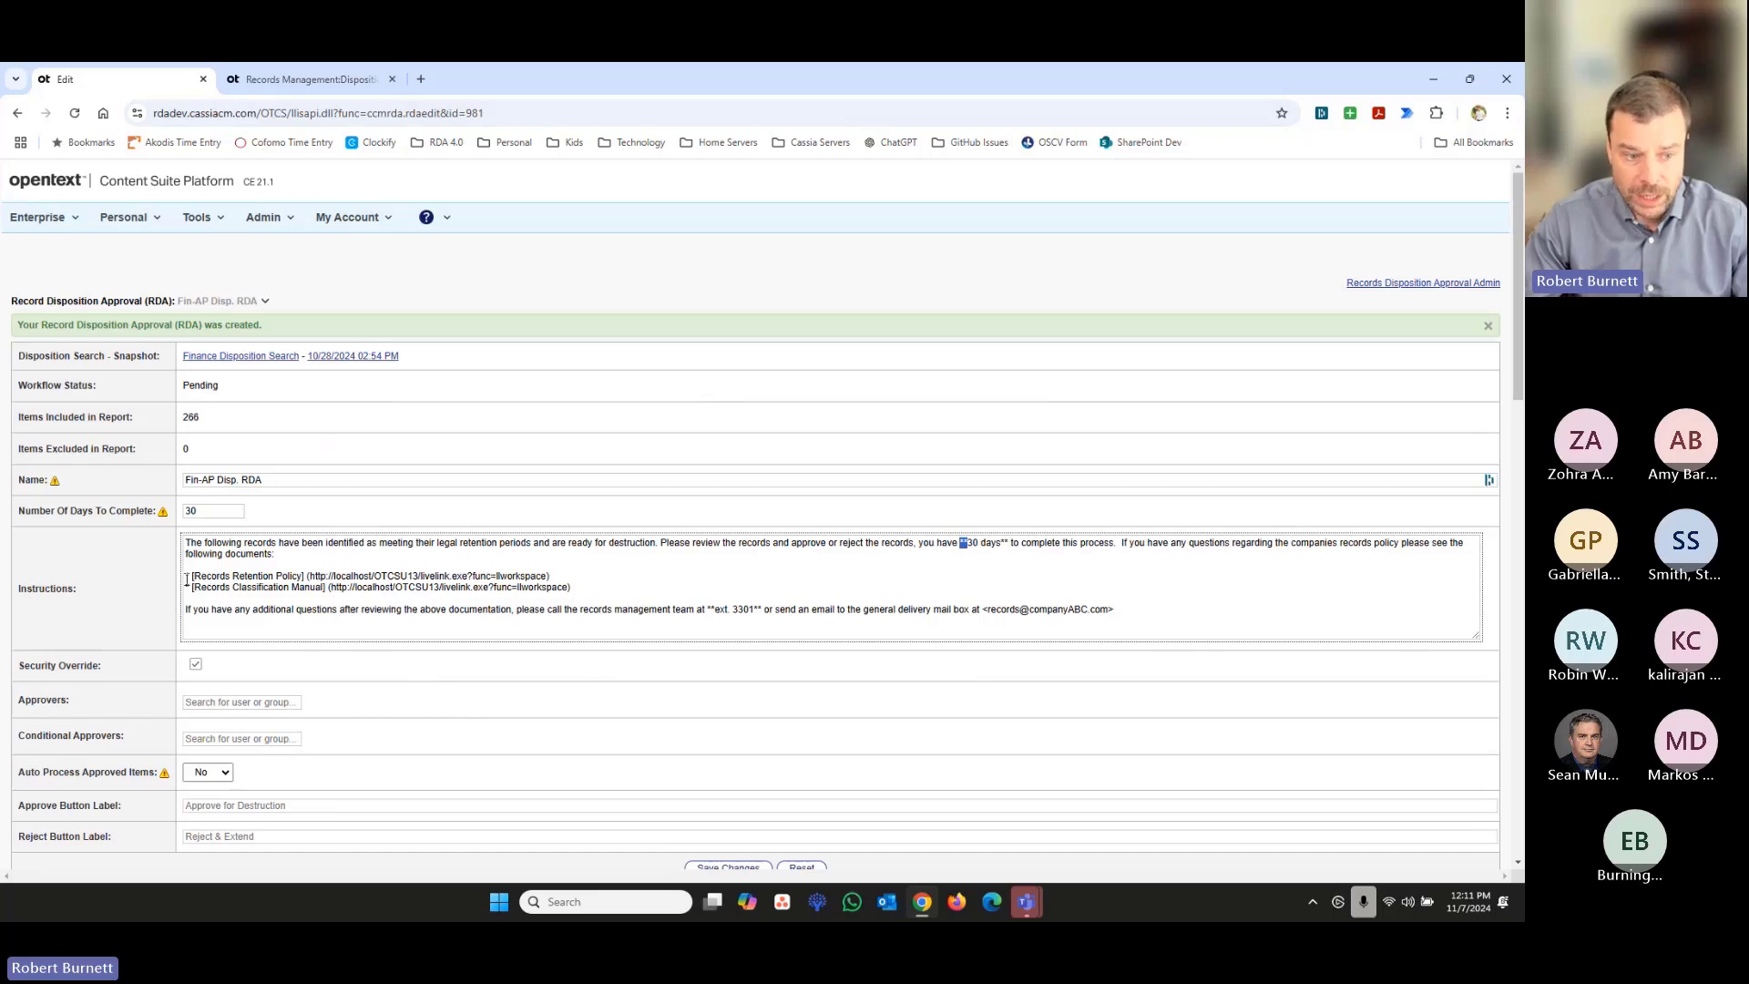
drag(186, 579, 307, 578)
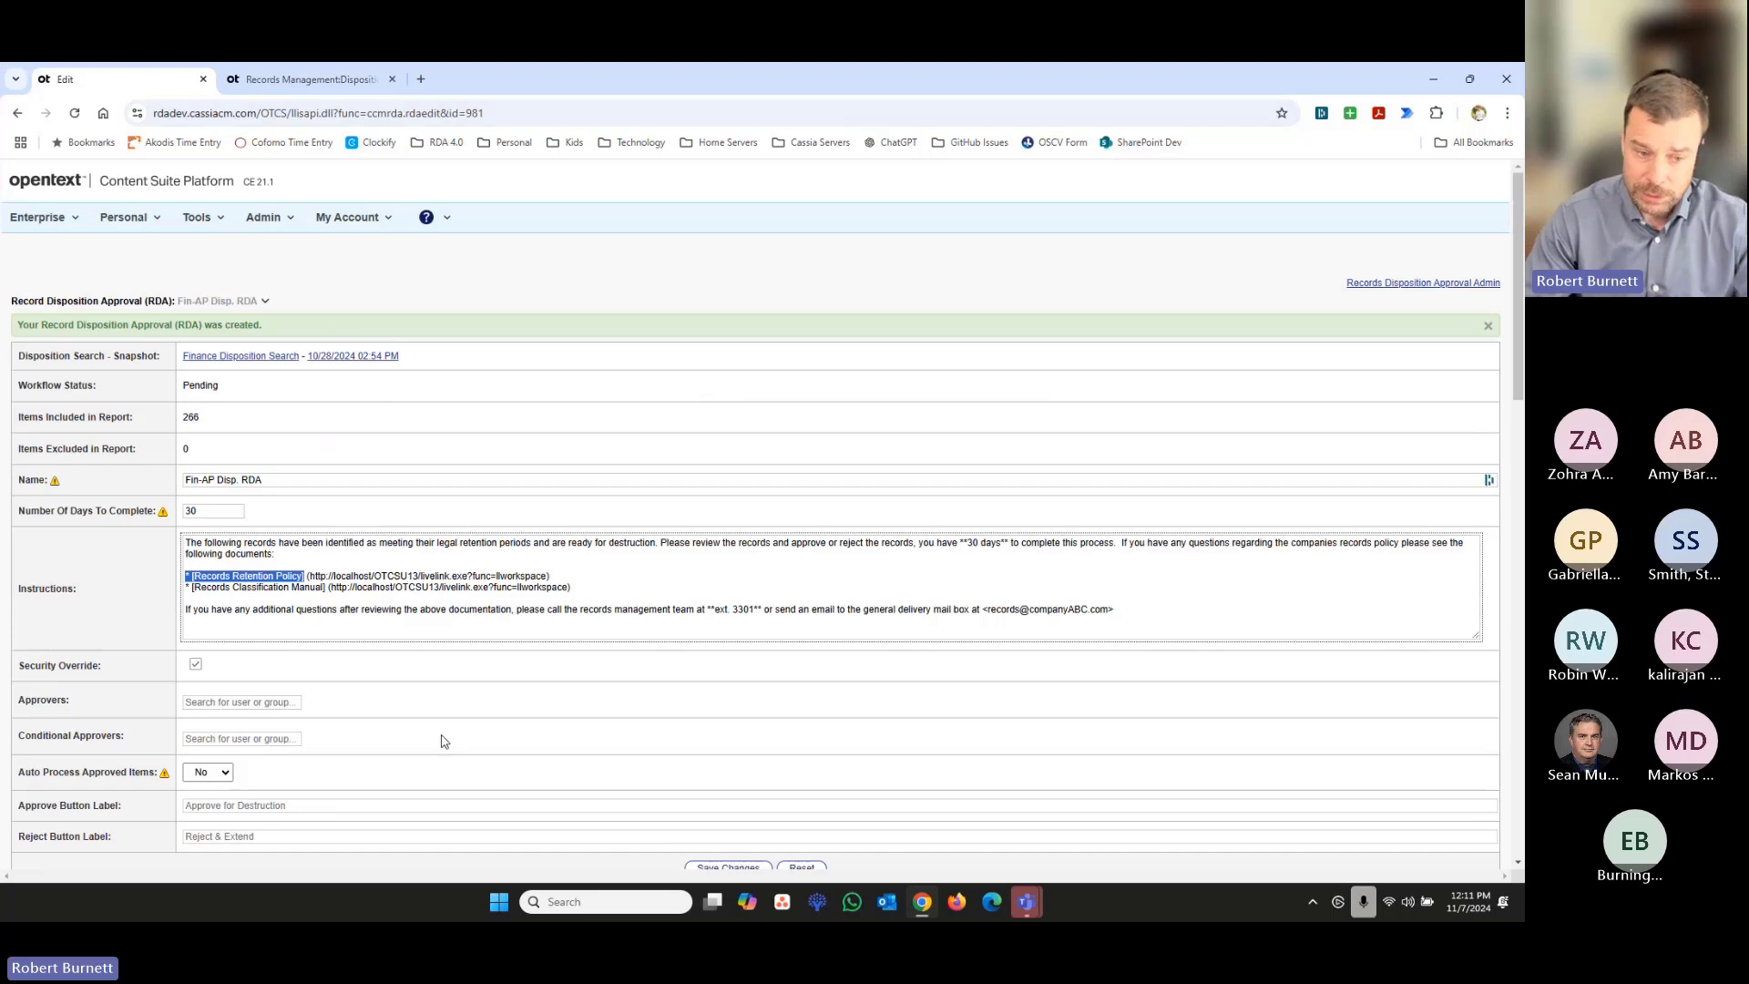
key(Right)
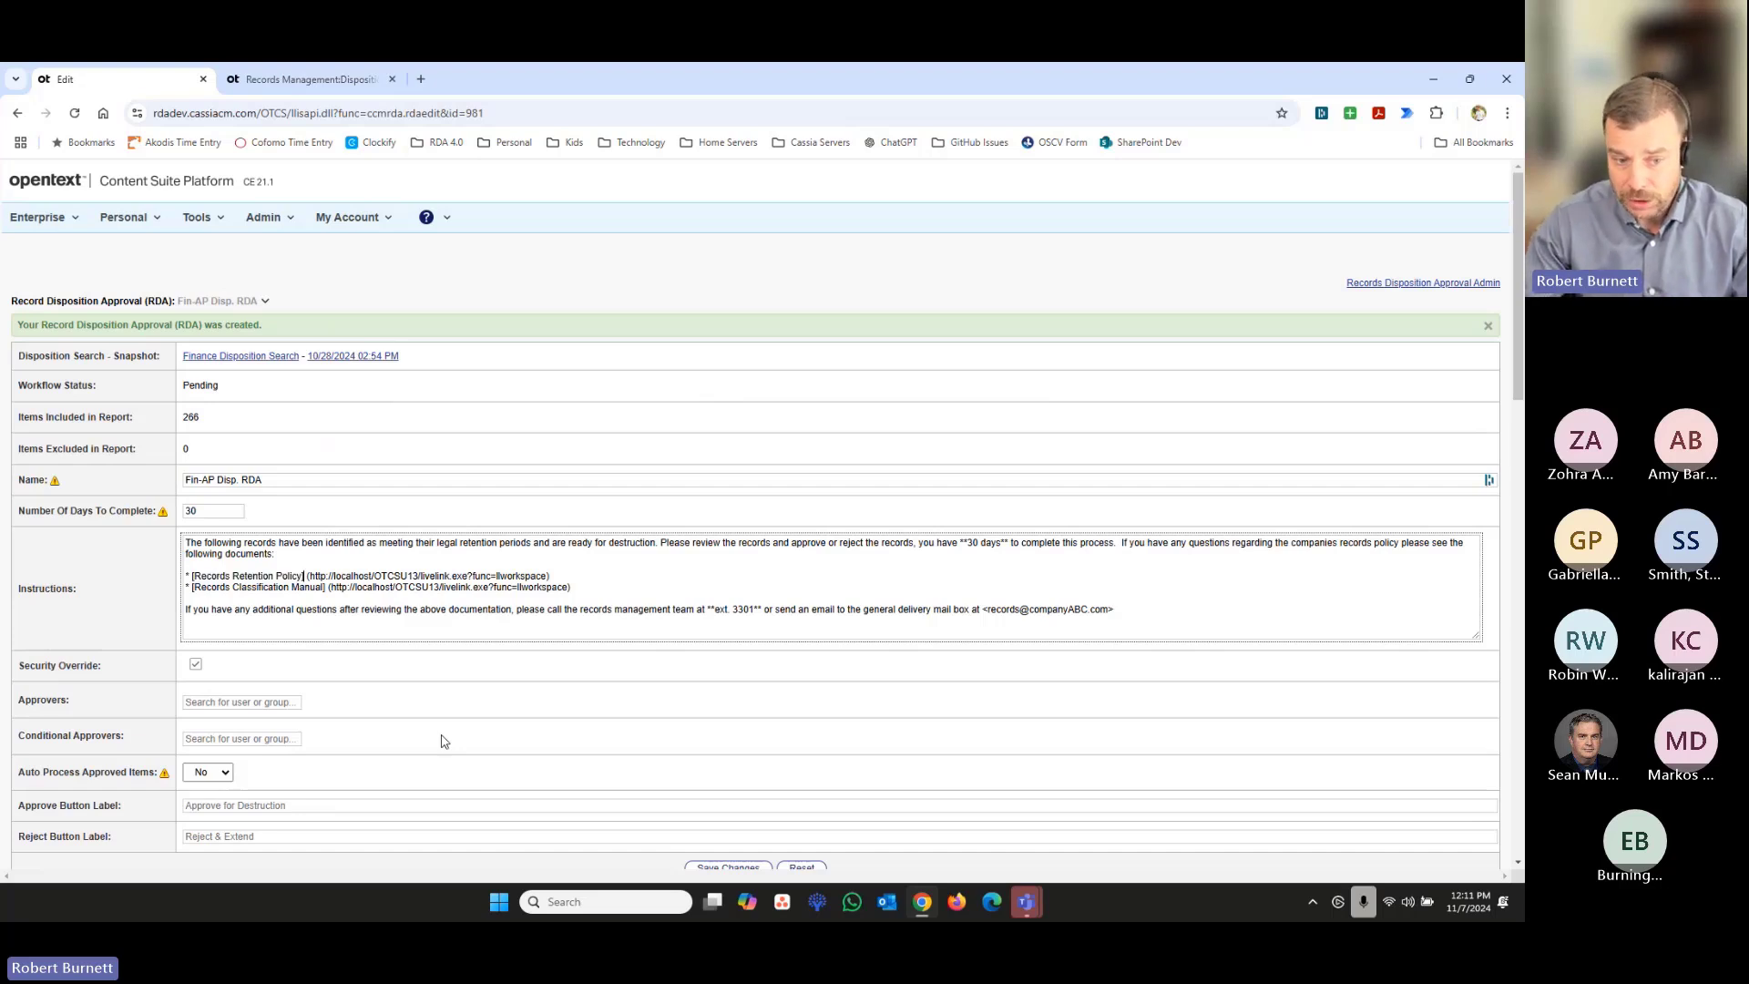
key(shift+End)
key(Right)
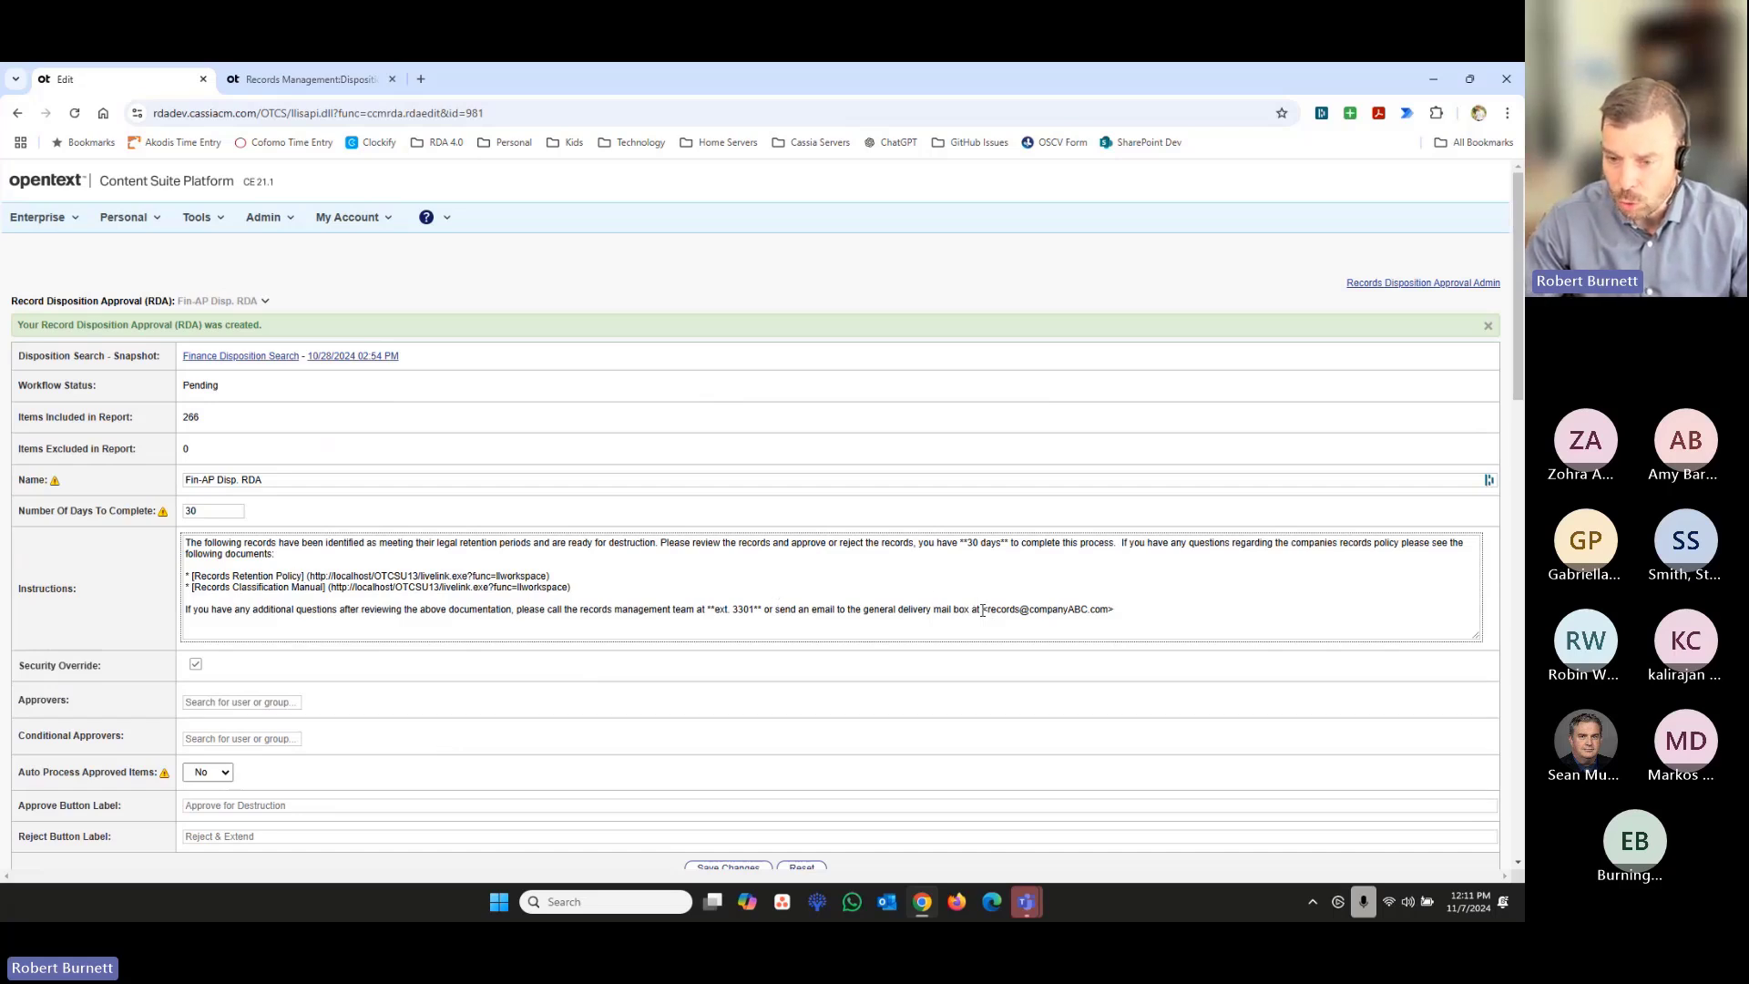
drag(982, 610, 1114, 610)
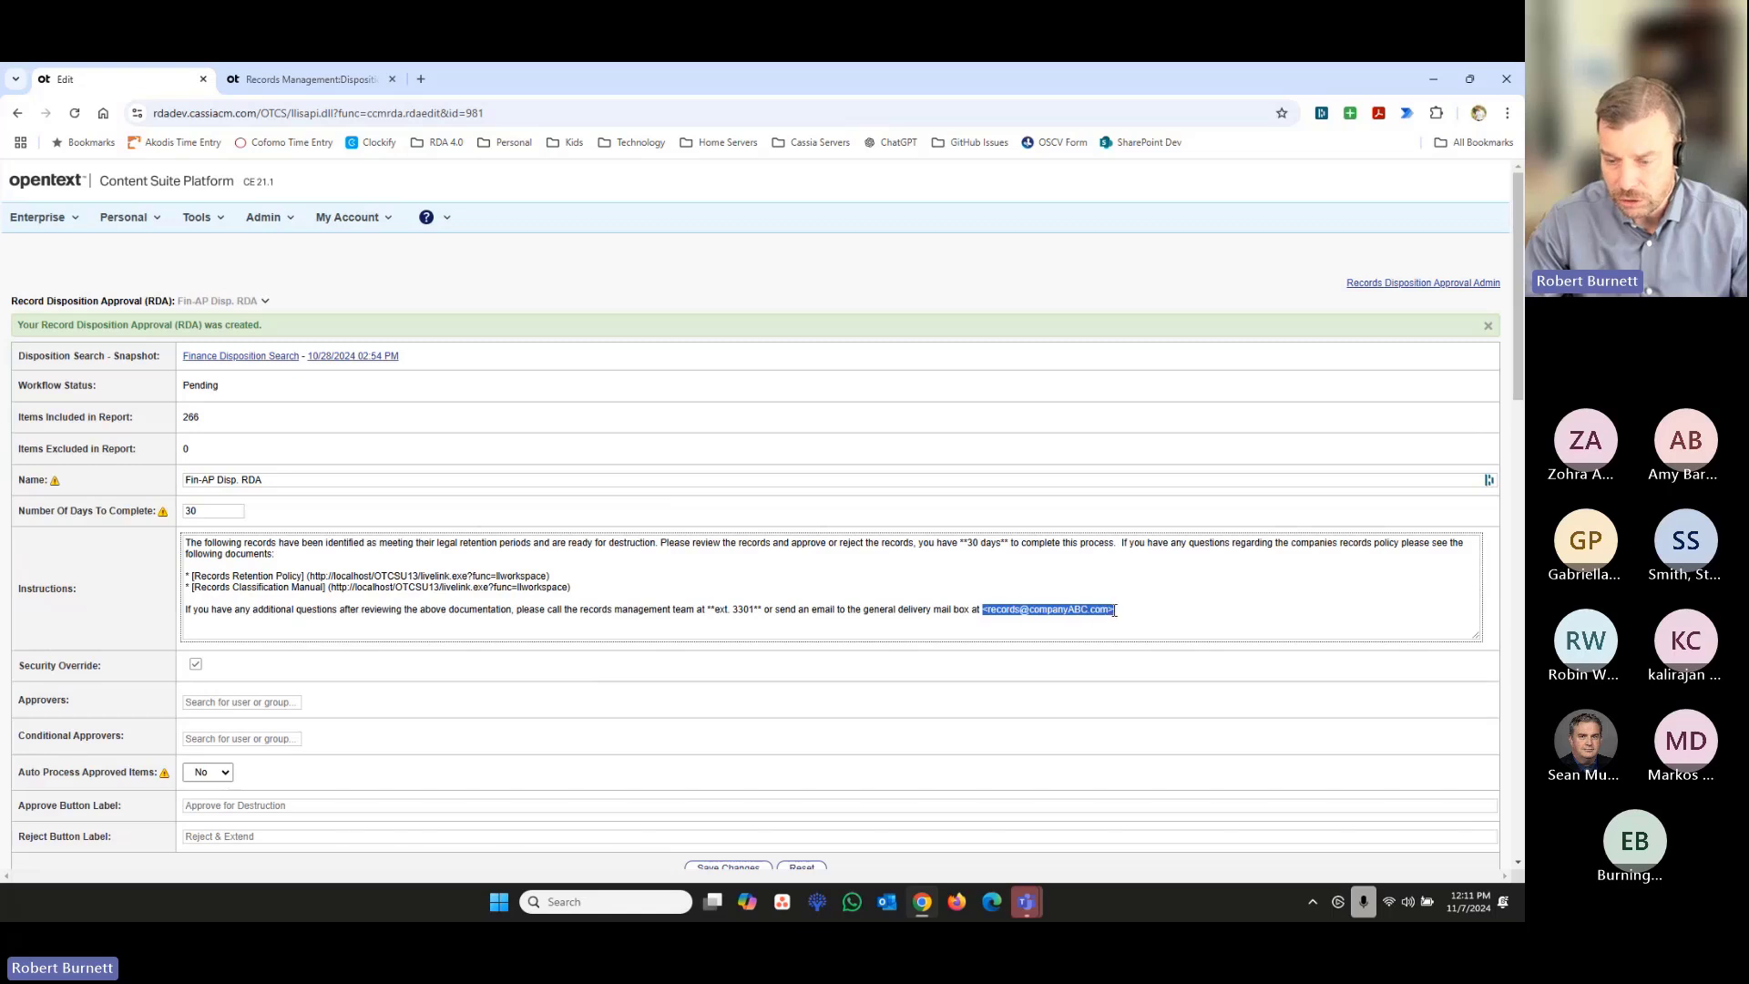
click(1114, 611)
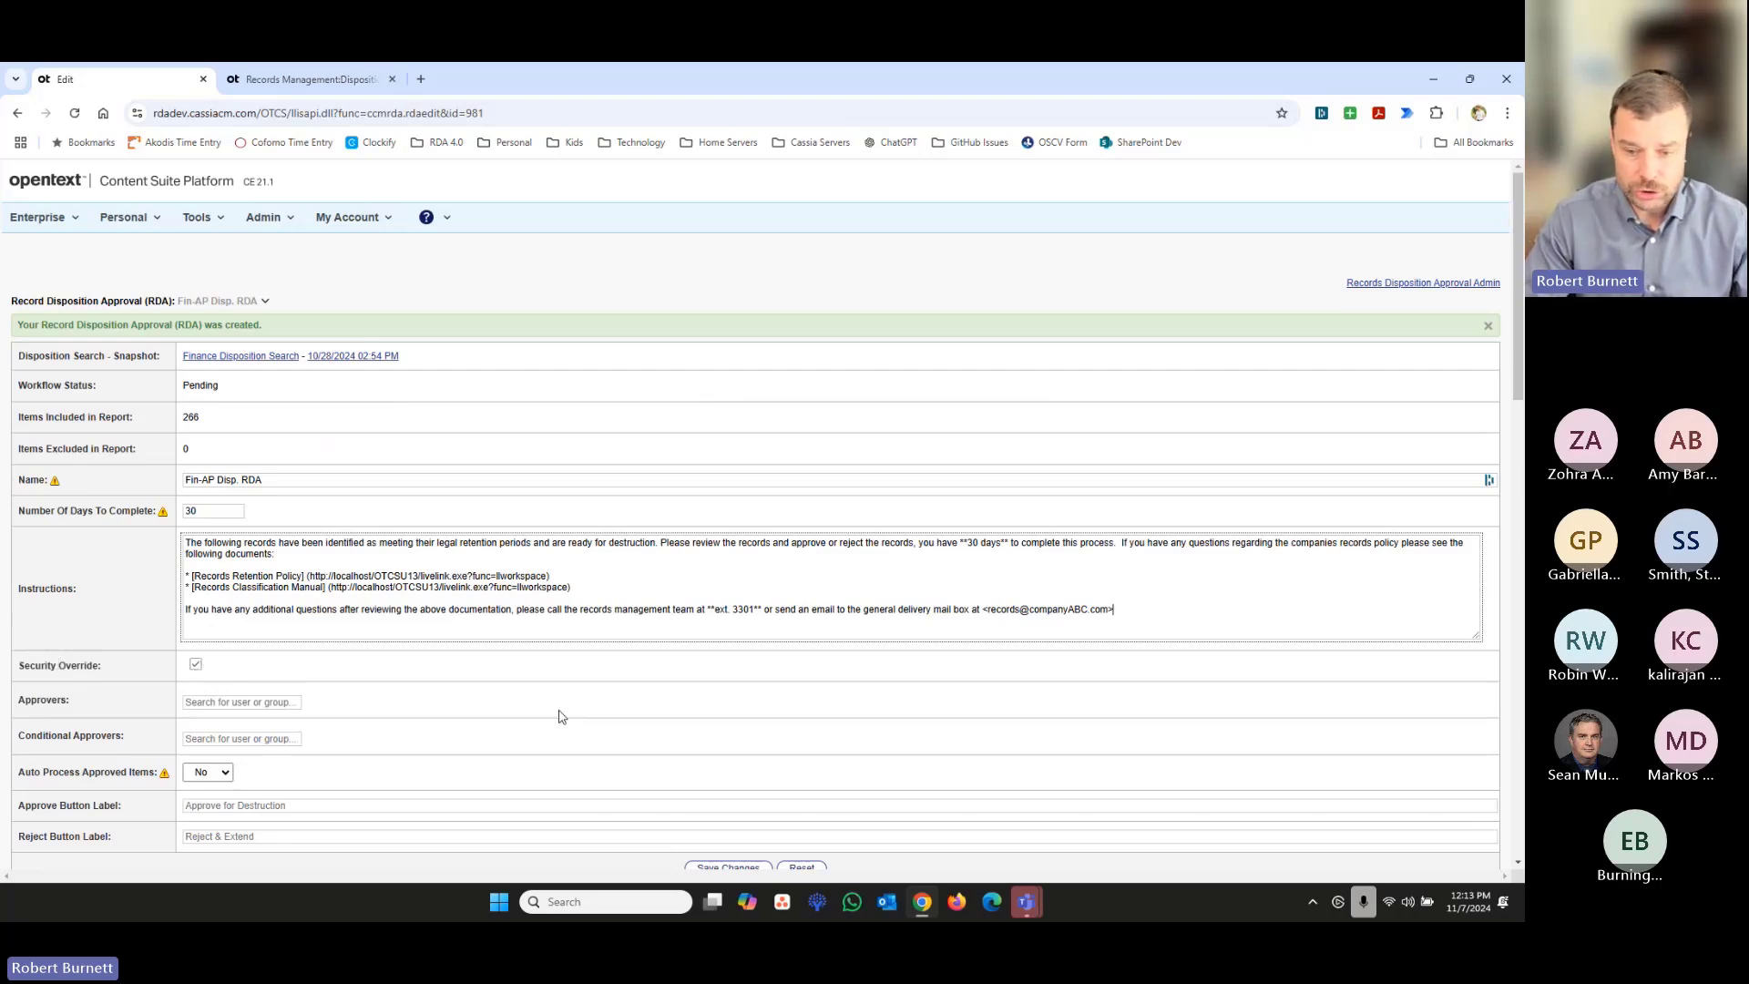
- Add the r-Fin-AP-RDA_Approvers group to the approval's Approvers
scroll(560, 715, down, 1)
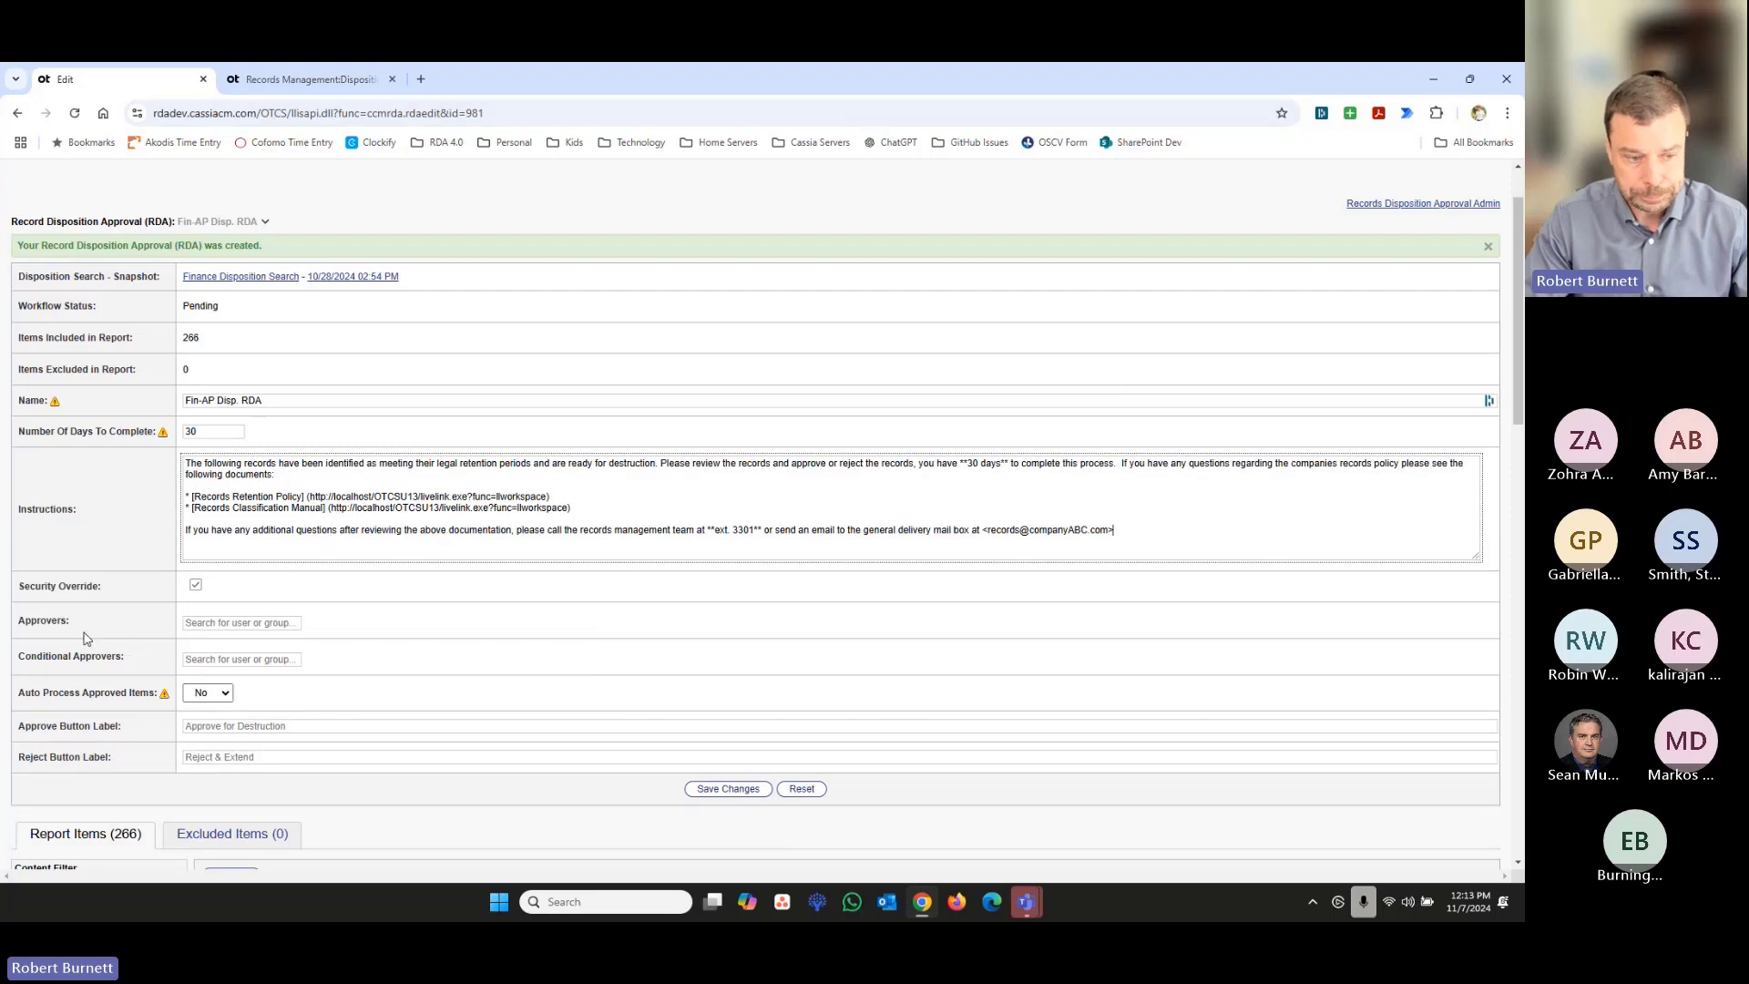
drag(68, 625, 53, 622)
click(56, 622)
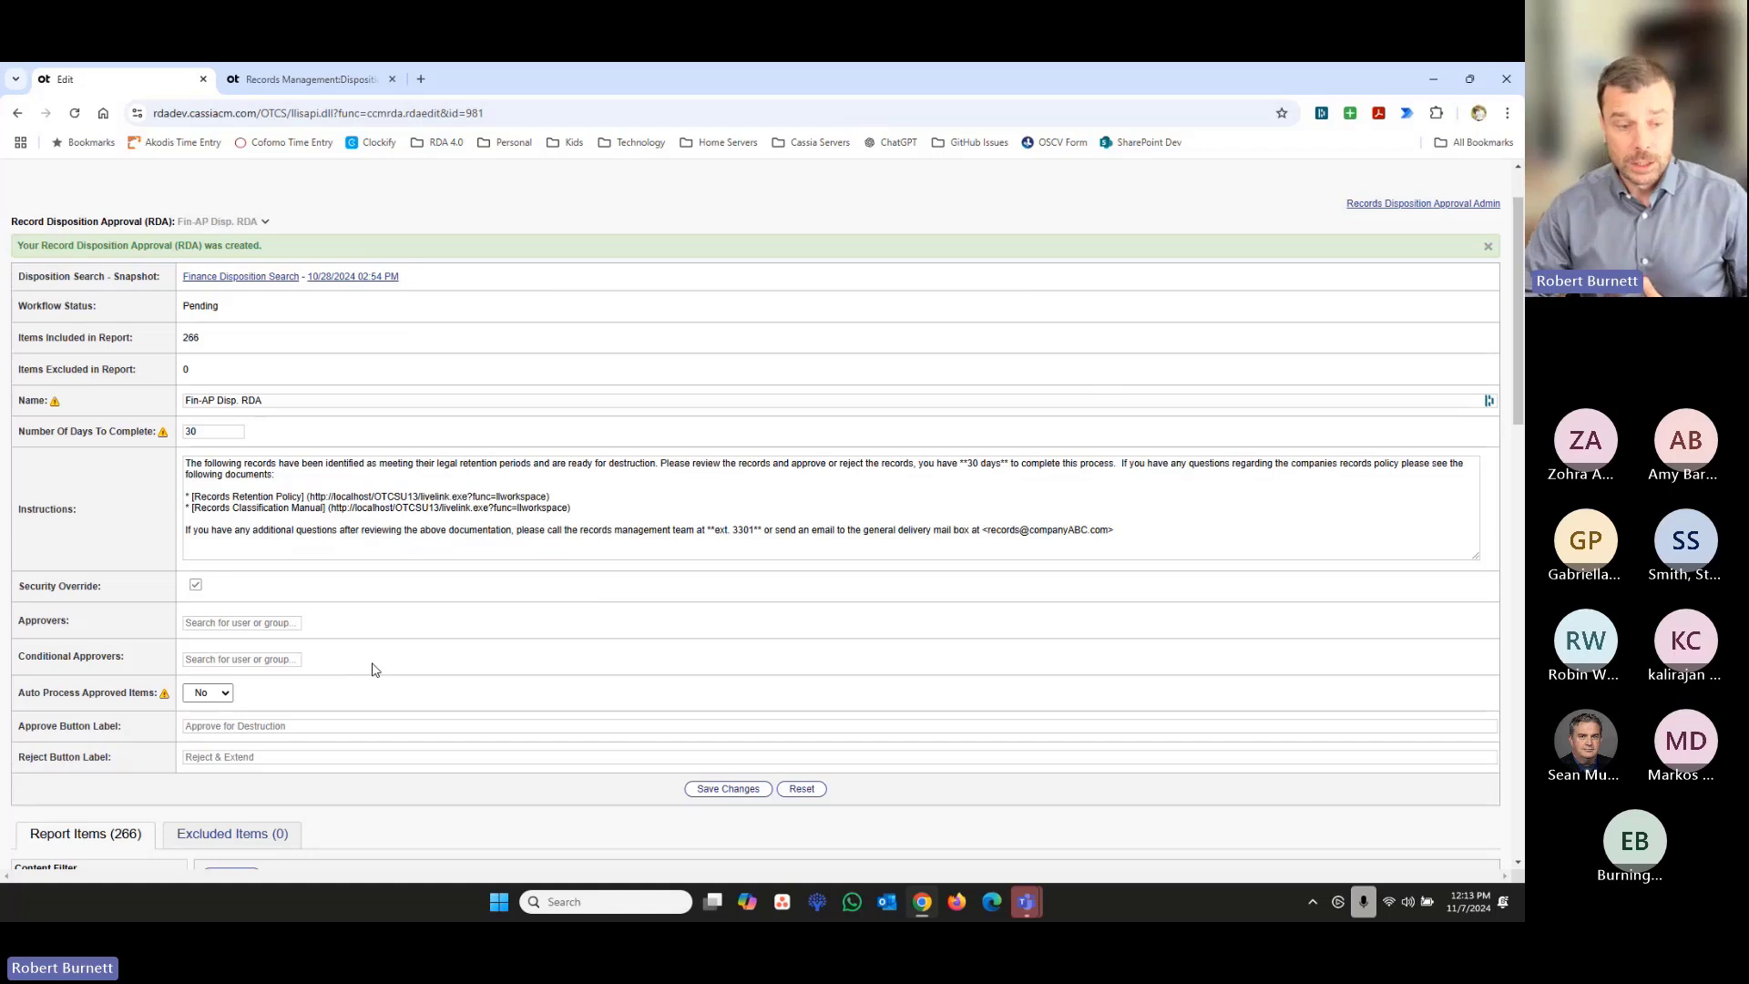
click(214, 625)
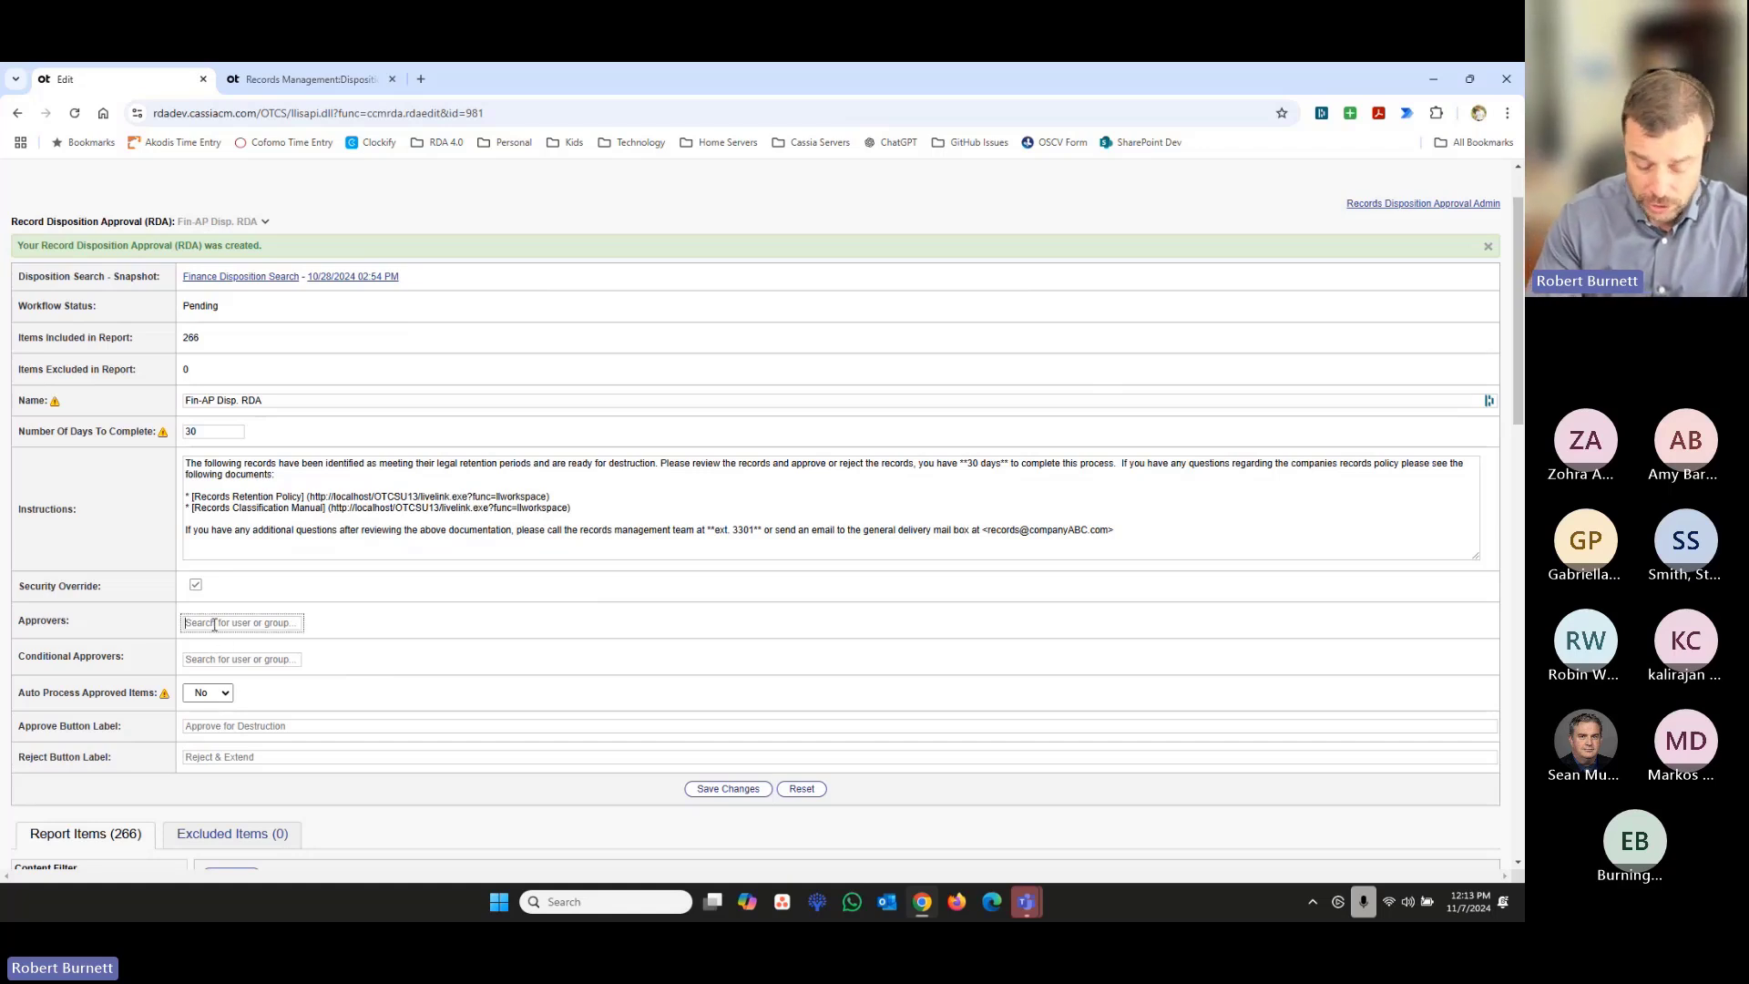
text(t)
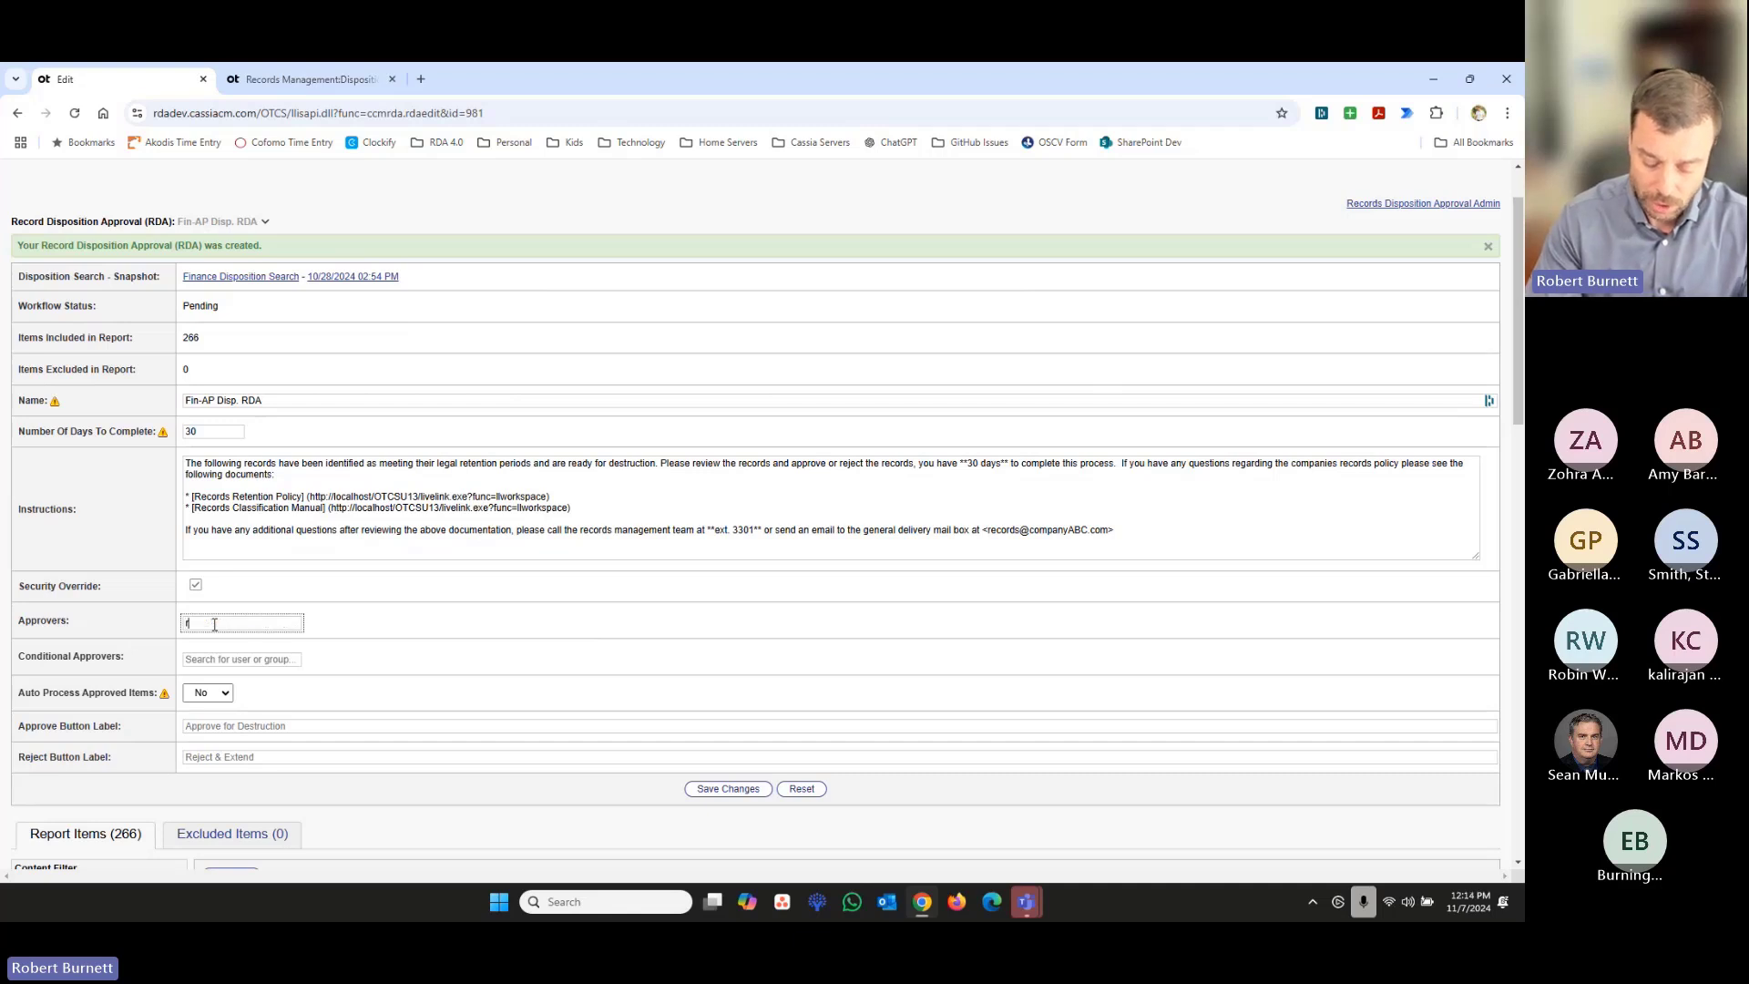
text(-fin)
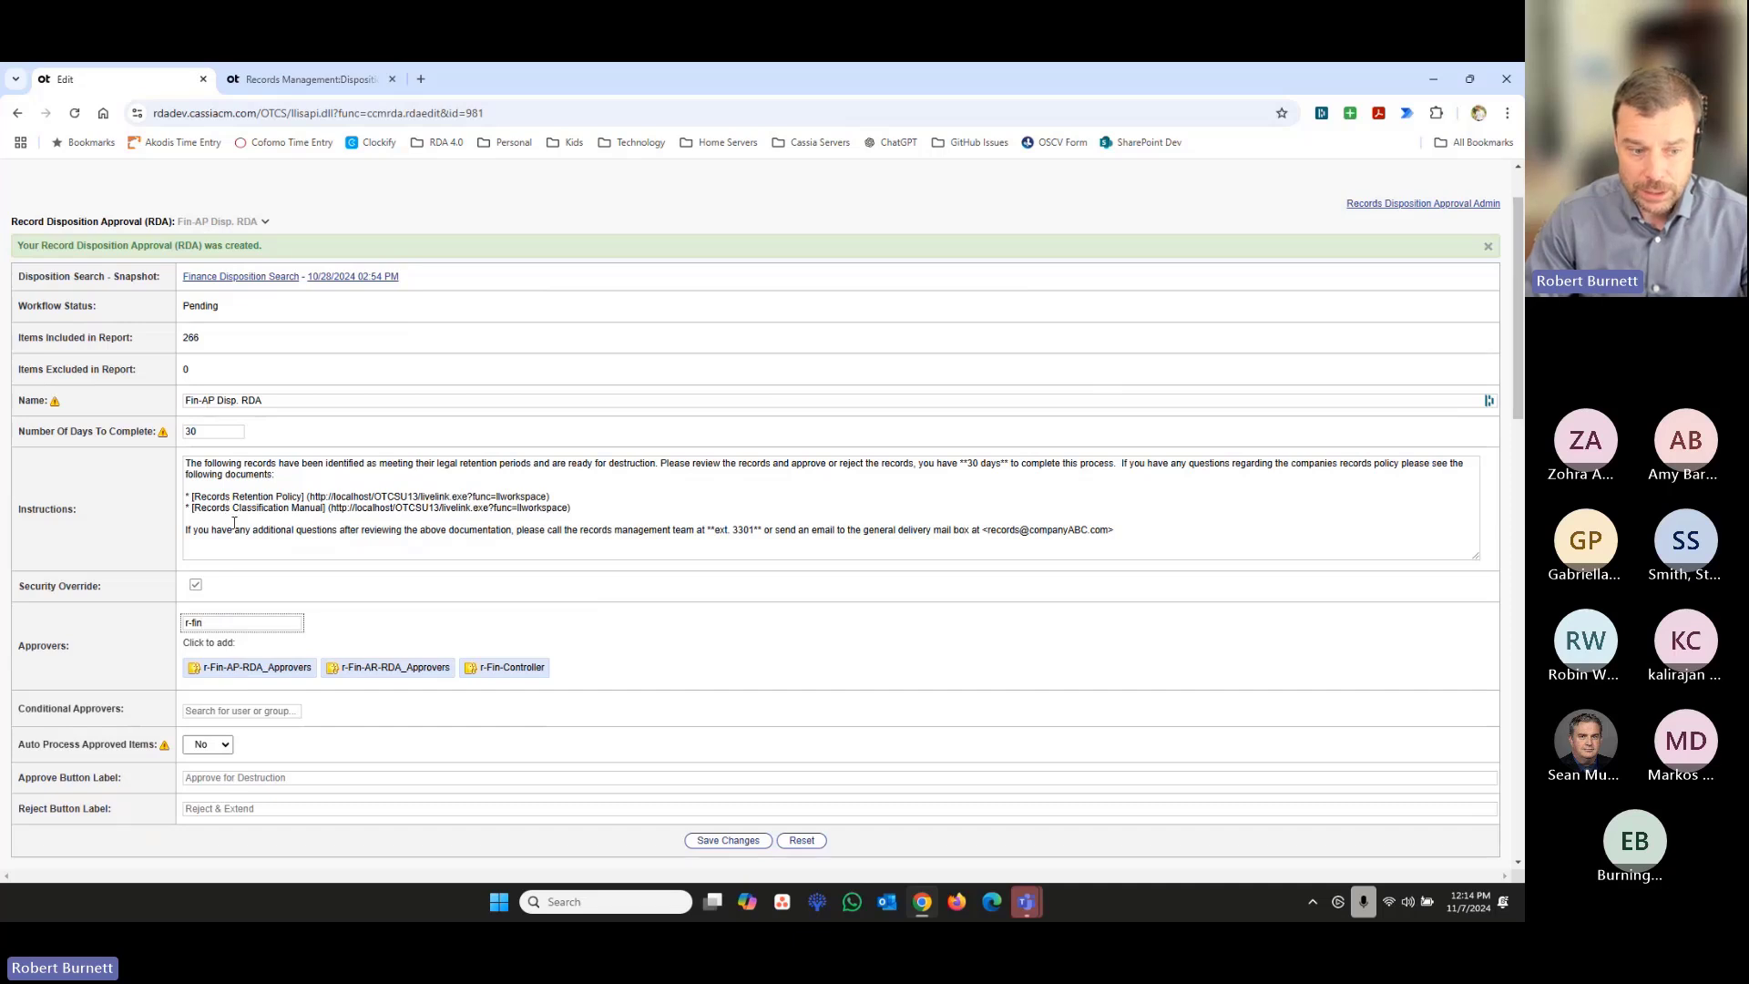
click(255, 669)
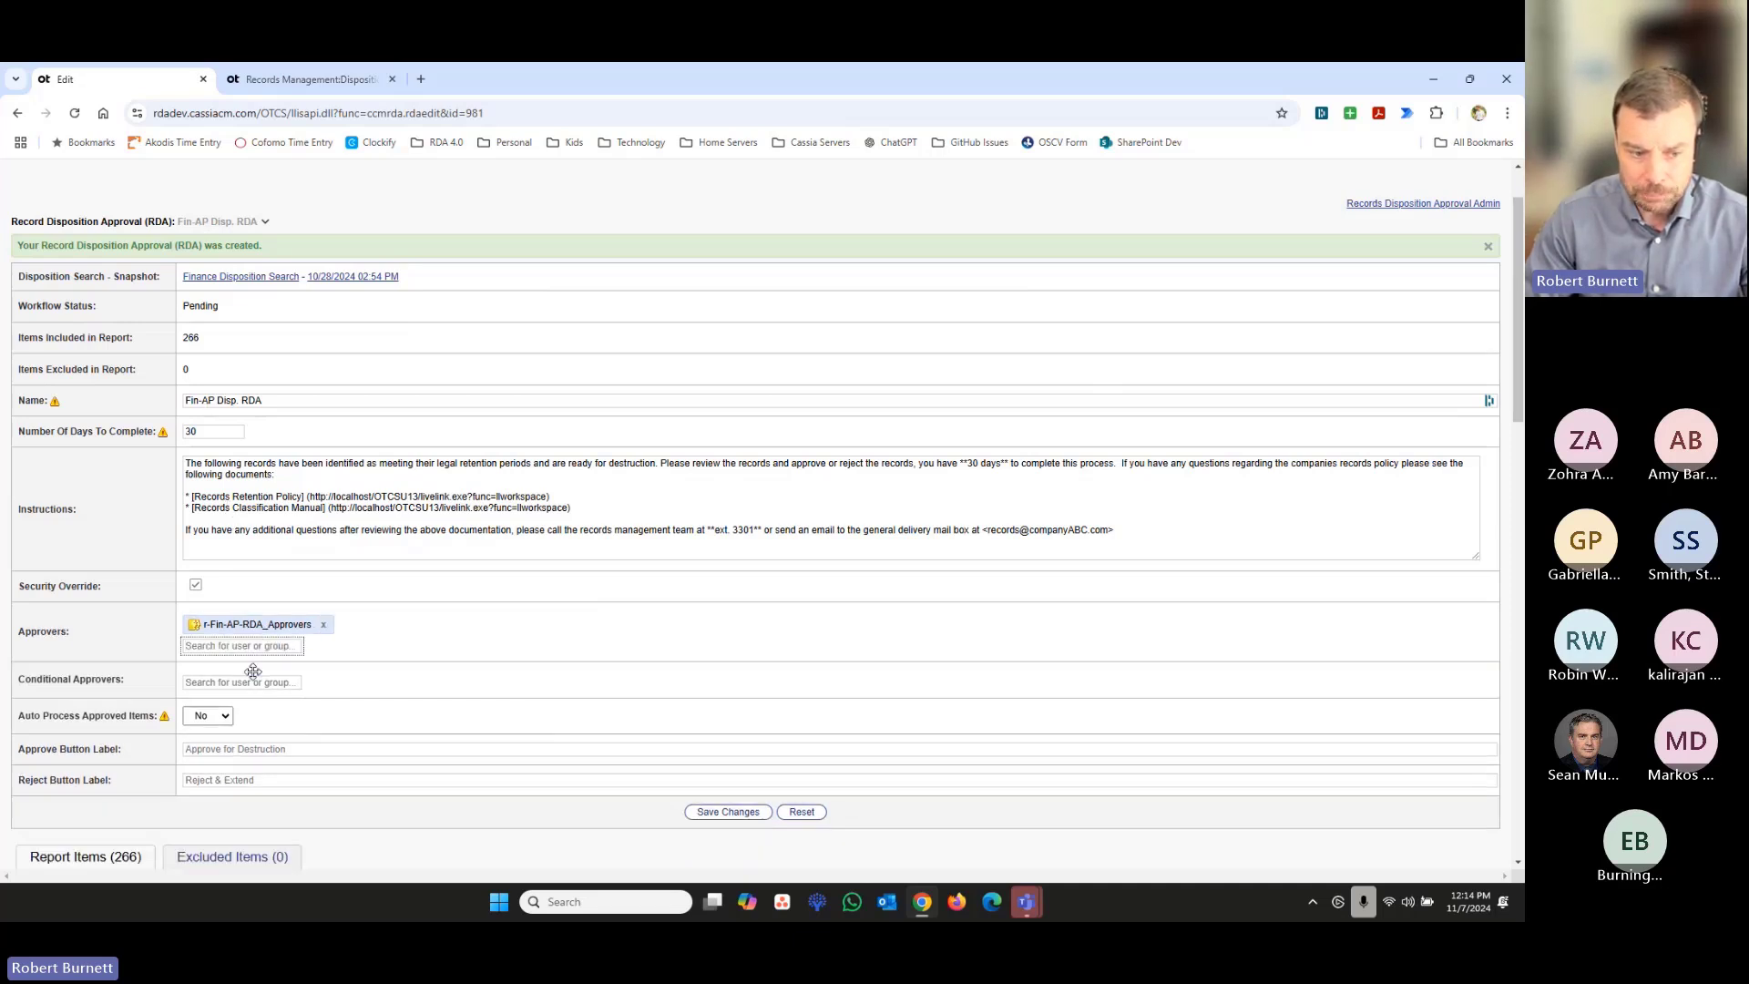
- Add Approver3 and r-Fin-Controller as further approvers, and move r-Fin-Controller ahead of Approver3
click(246, 646)
text(user)
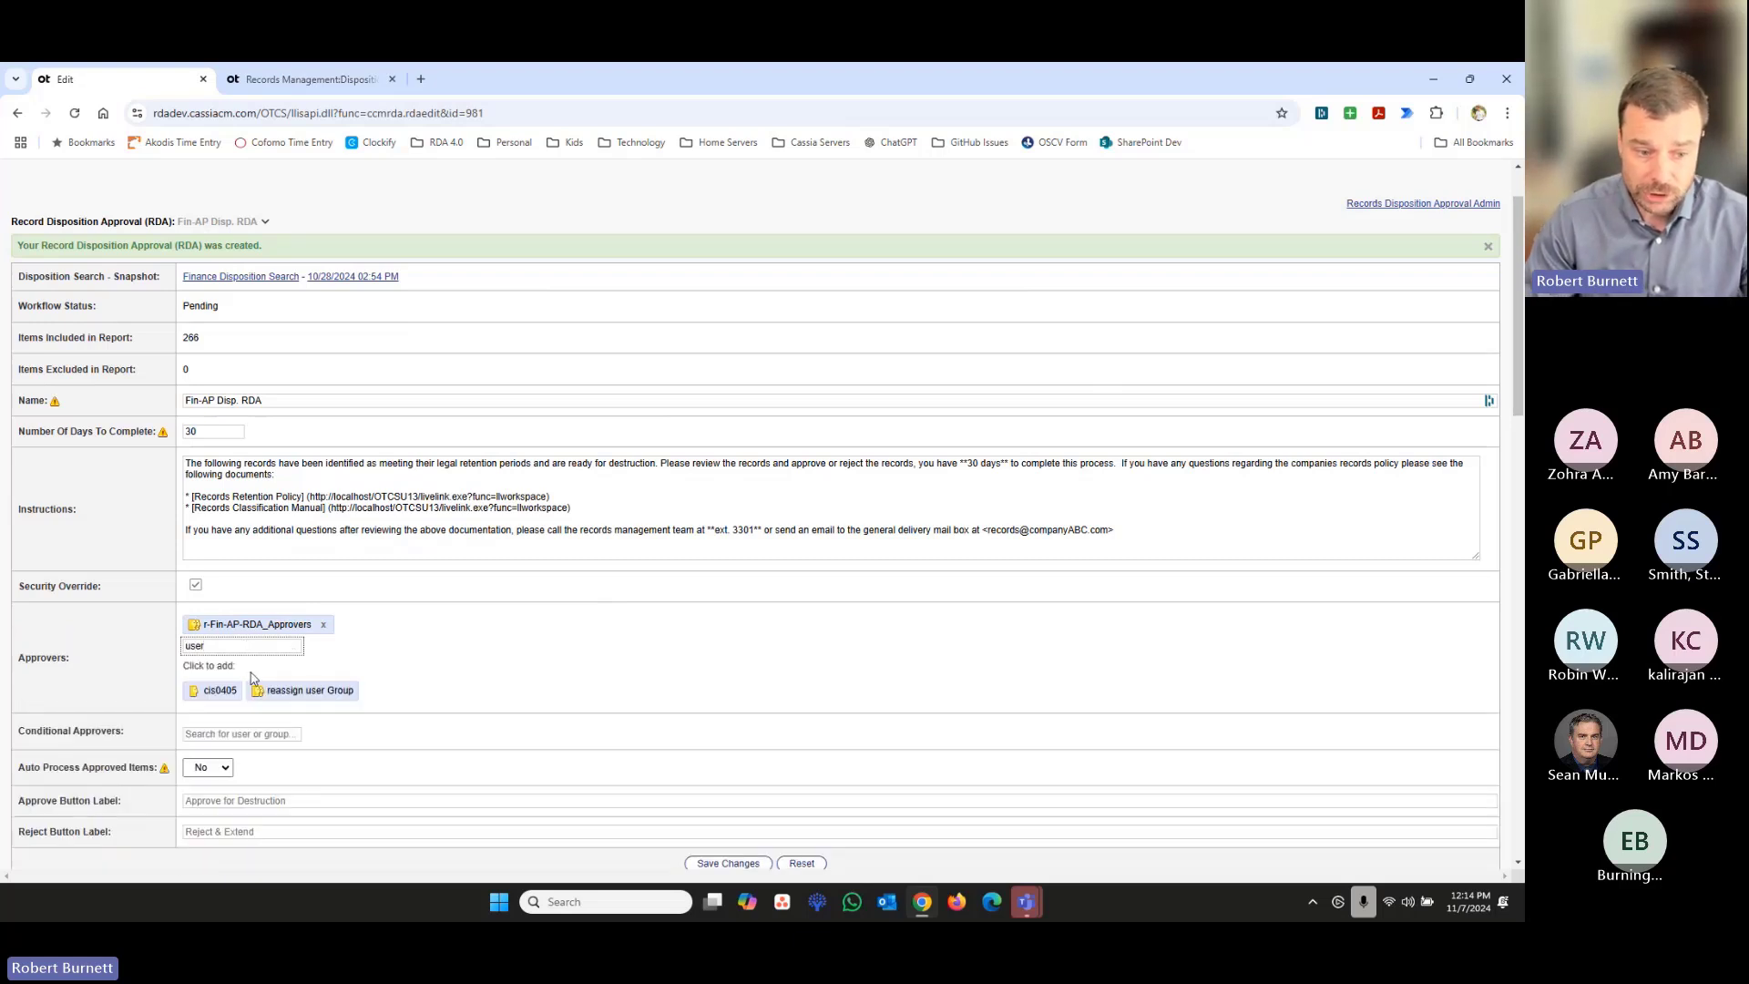
key(ctrl+a)
text(A)
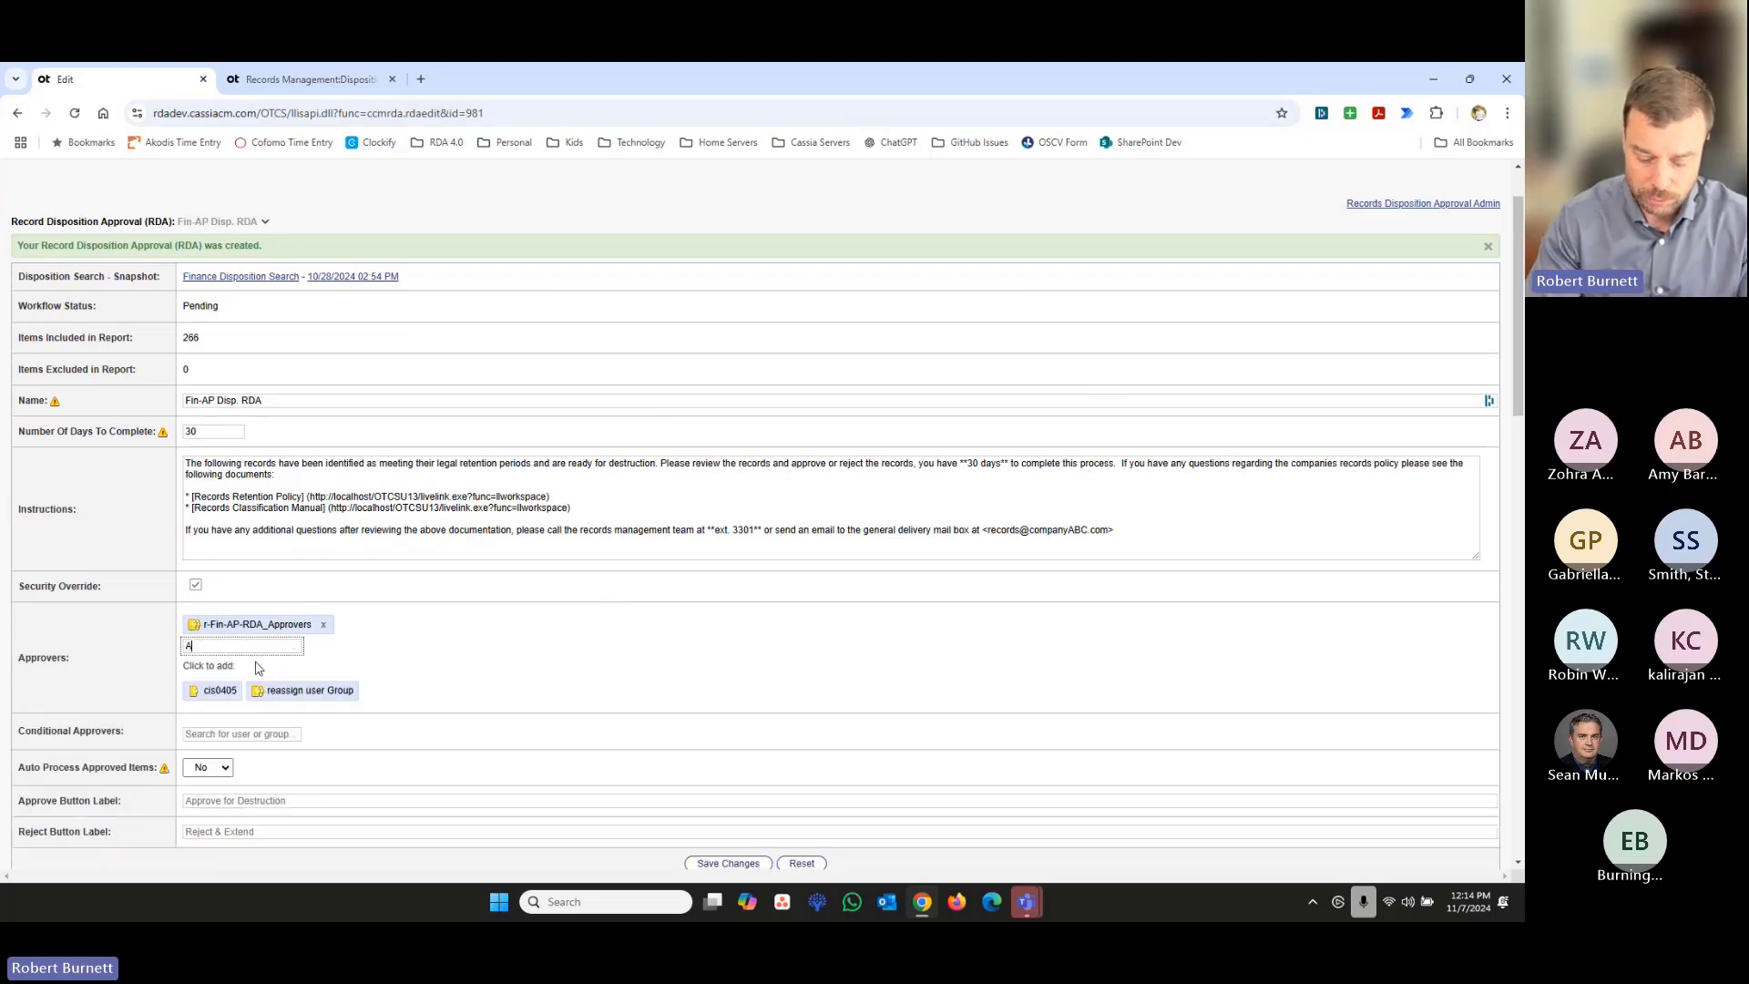
text(ppr)
click(228, 690)
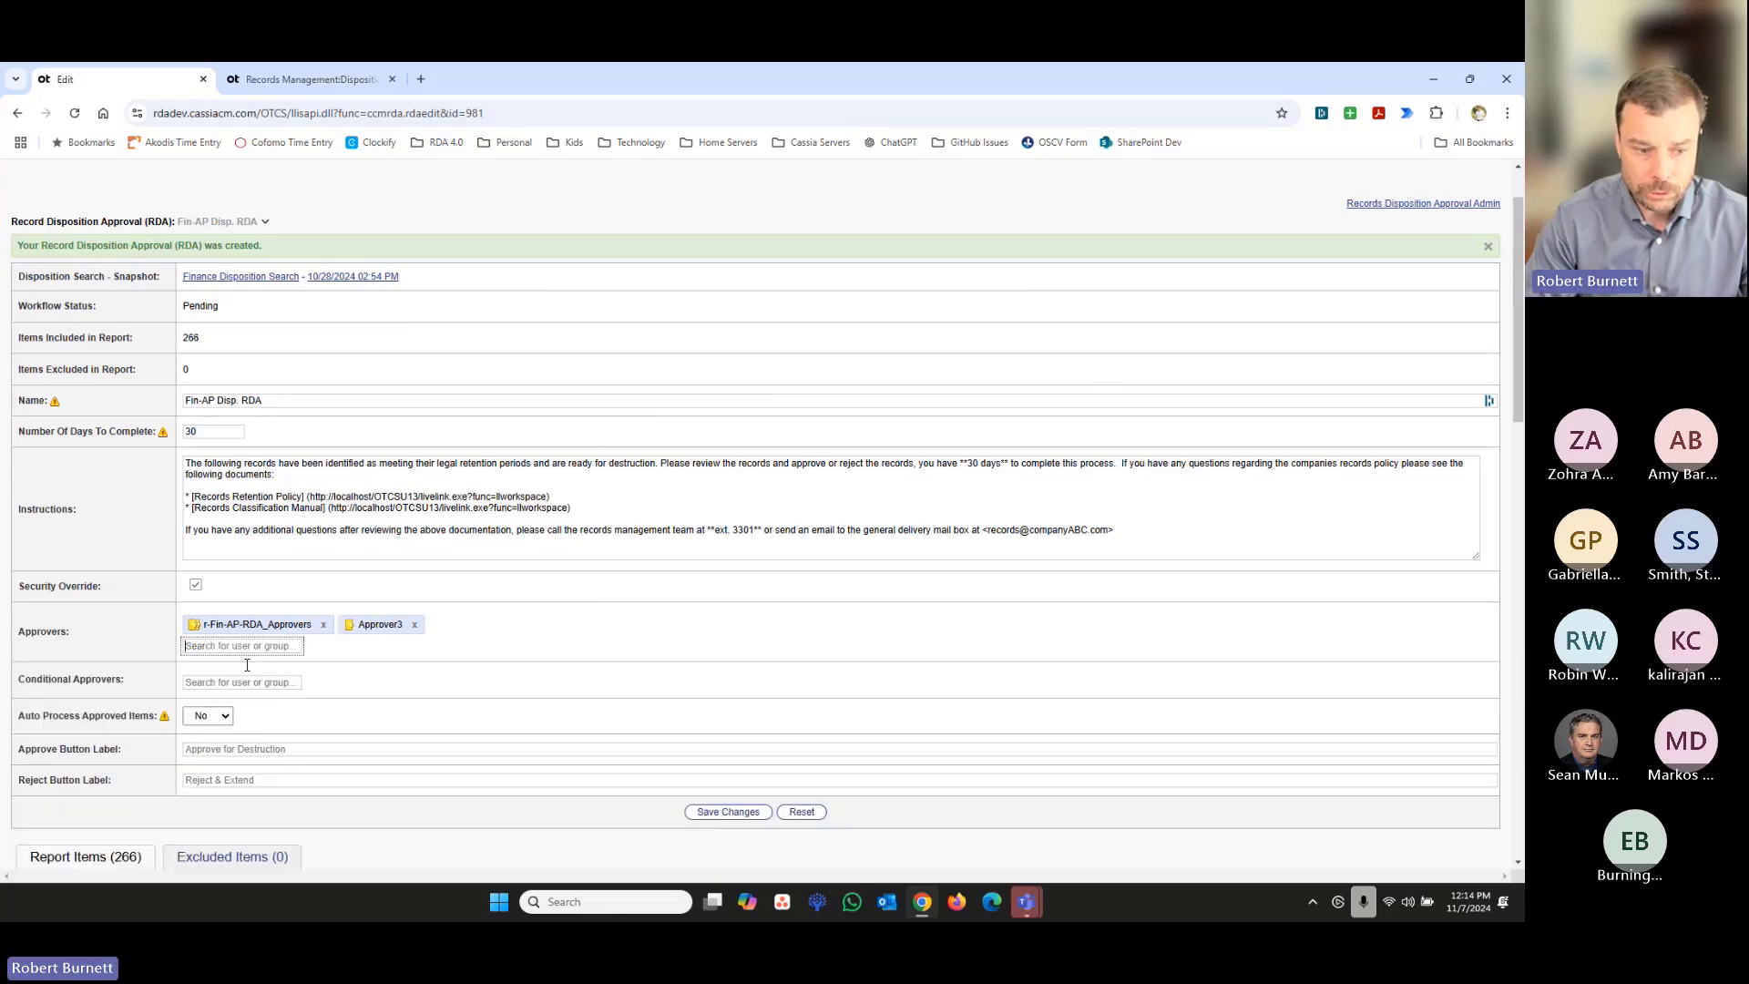
text(Fin)
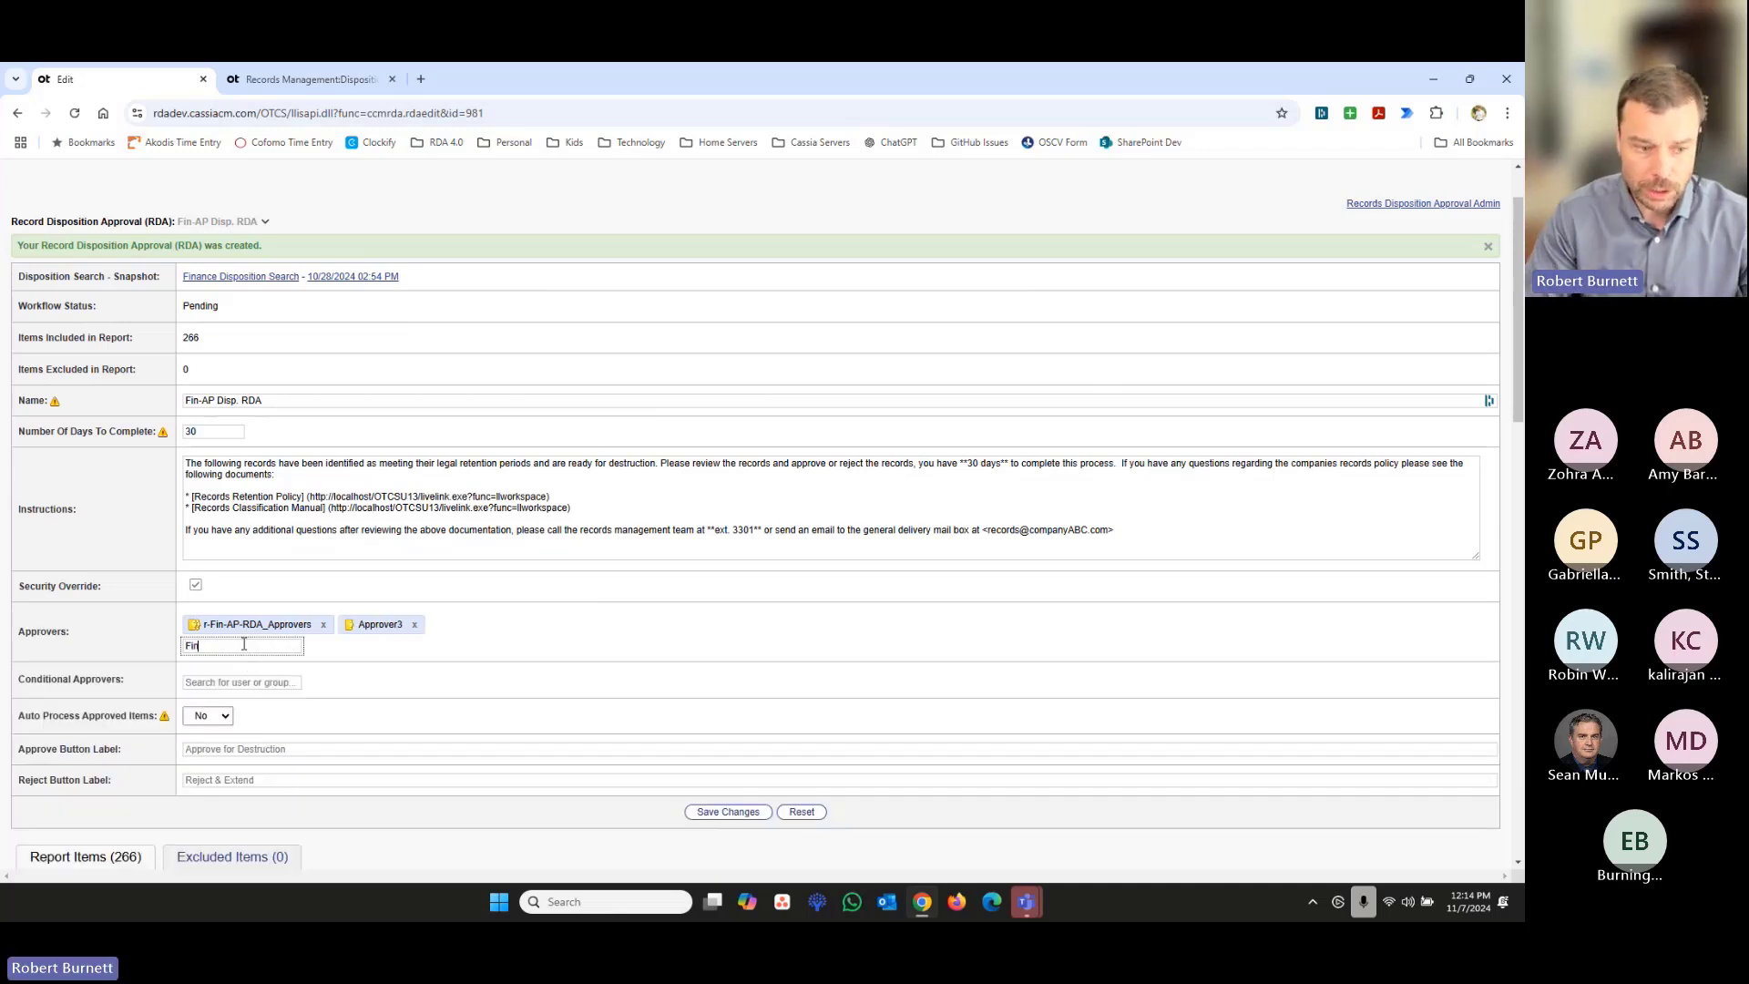
click(446, 694)
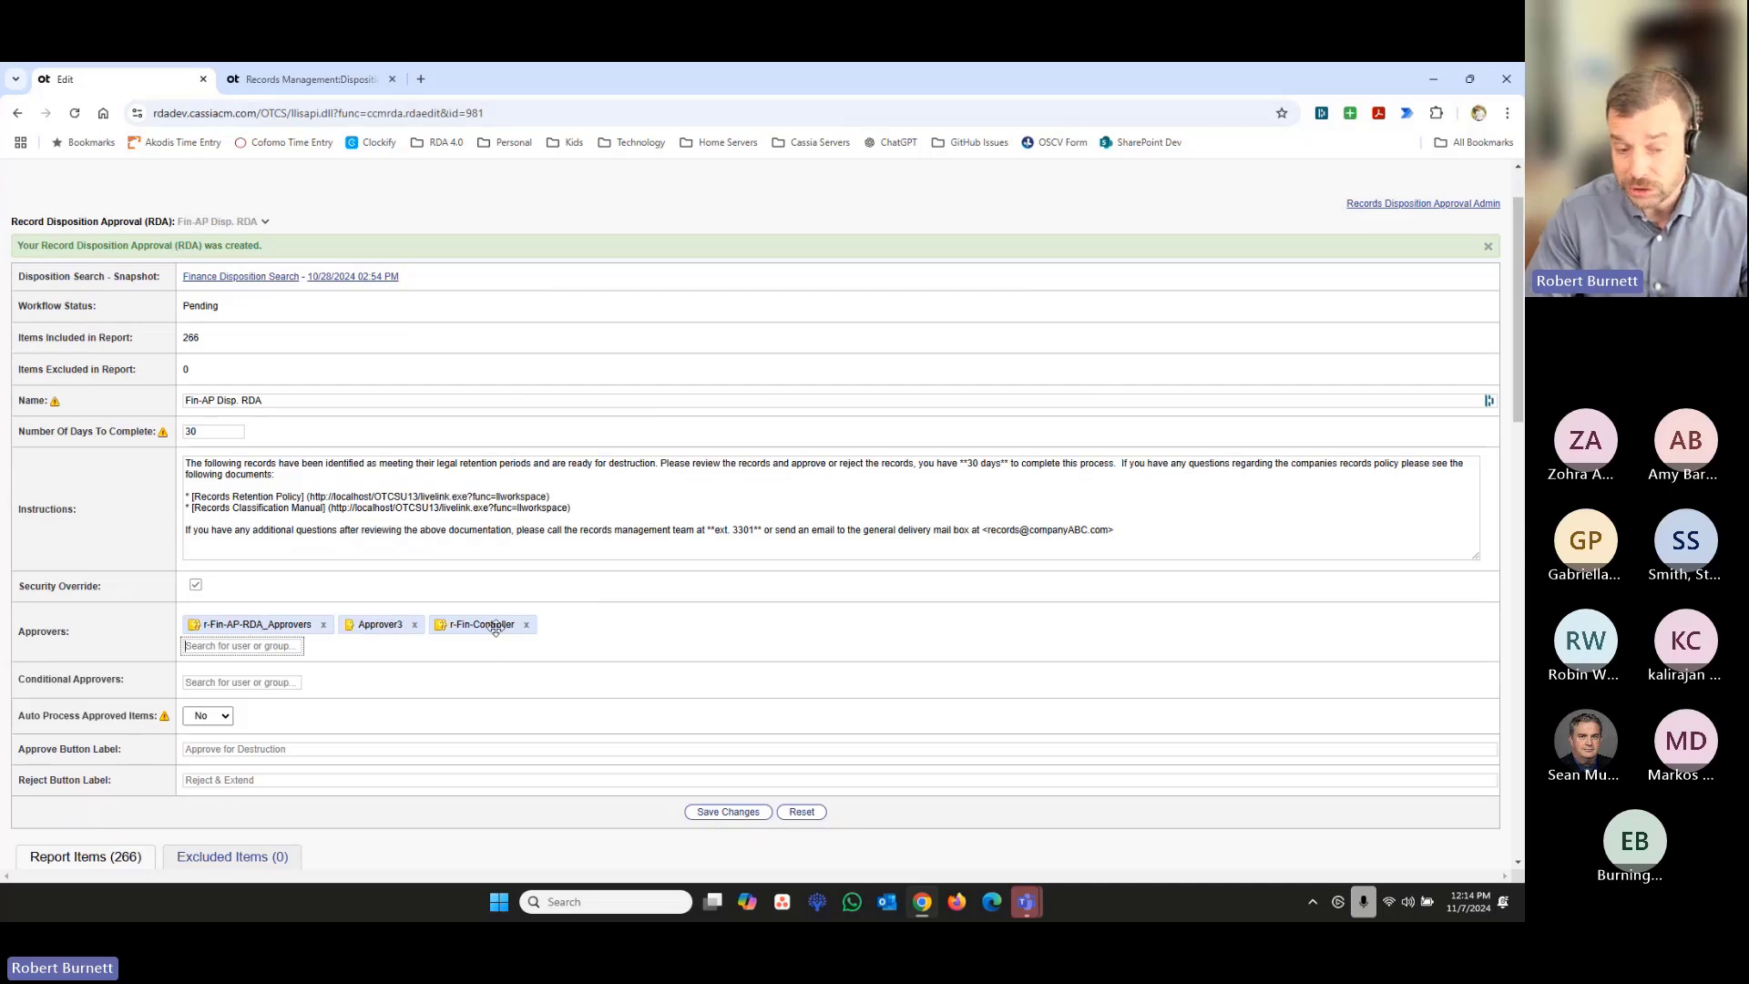
drag(481, 620, 383, 623)
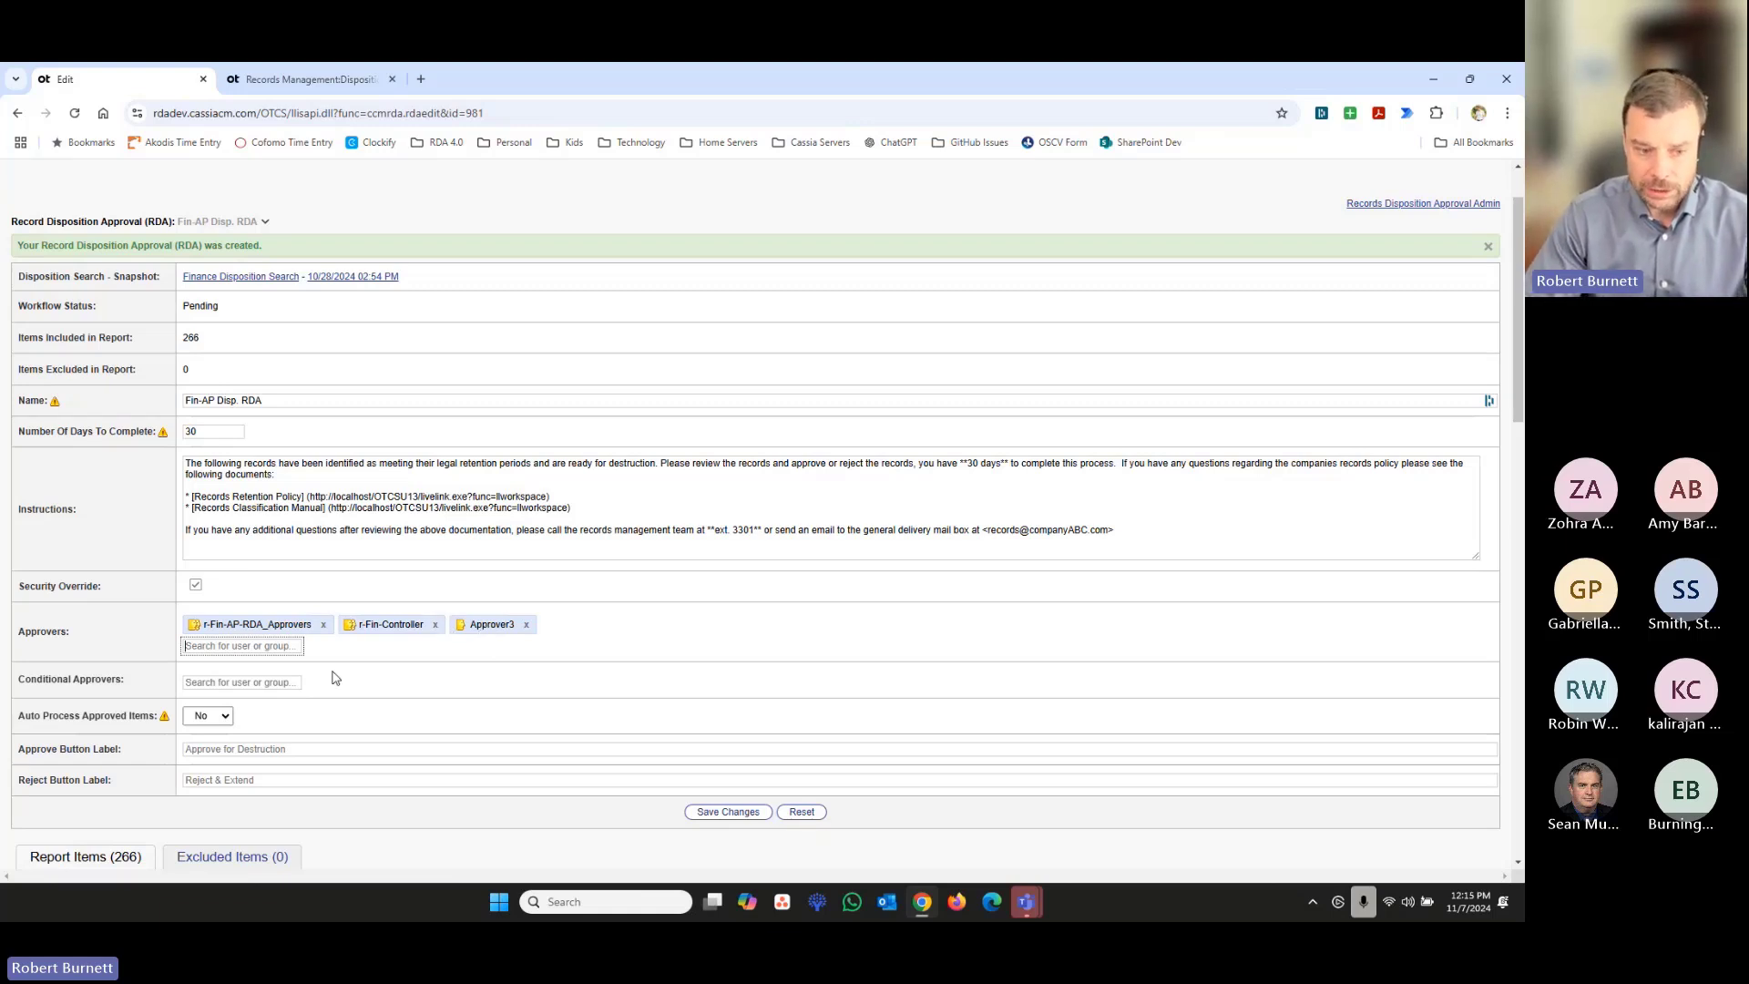
- Remove Approver3 and r-Fin-Controller from the Approvers
click(526, 625)
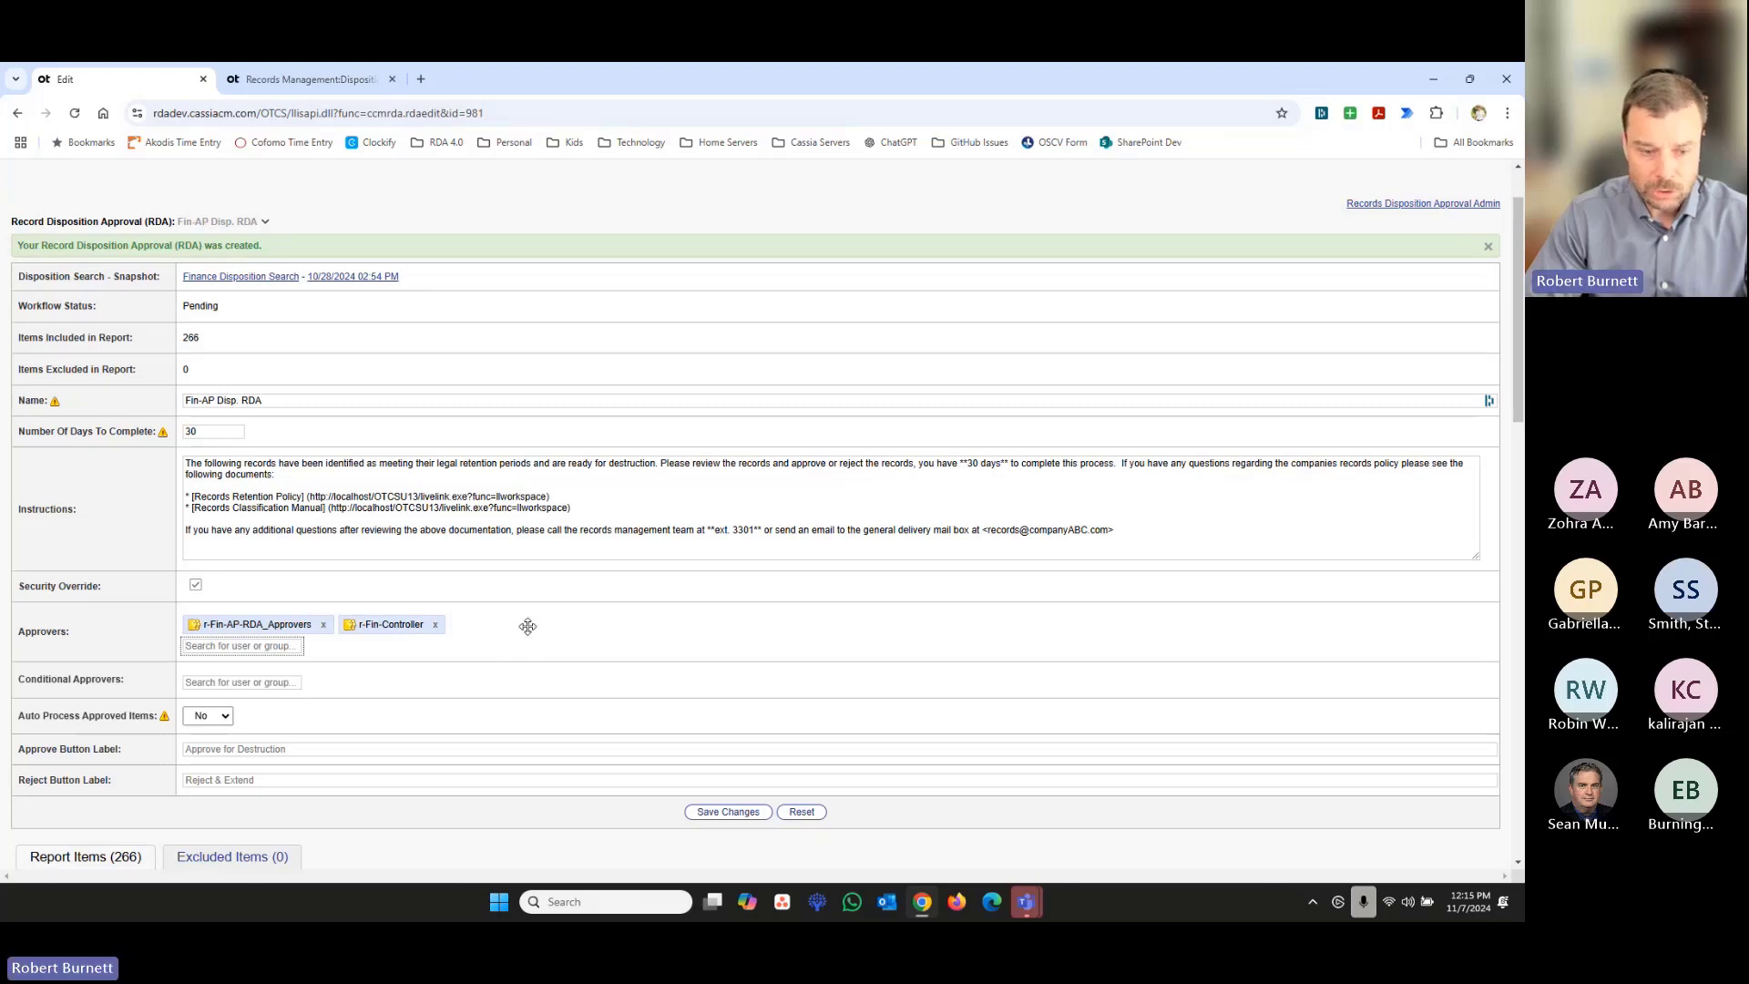
click(434, 625)
- Label the approve button "Approve for Delete" and the reject button "Reject Deletion", and save the changes
scroll(542, 636, down, 1)
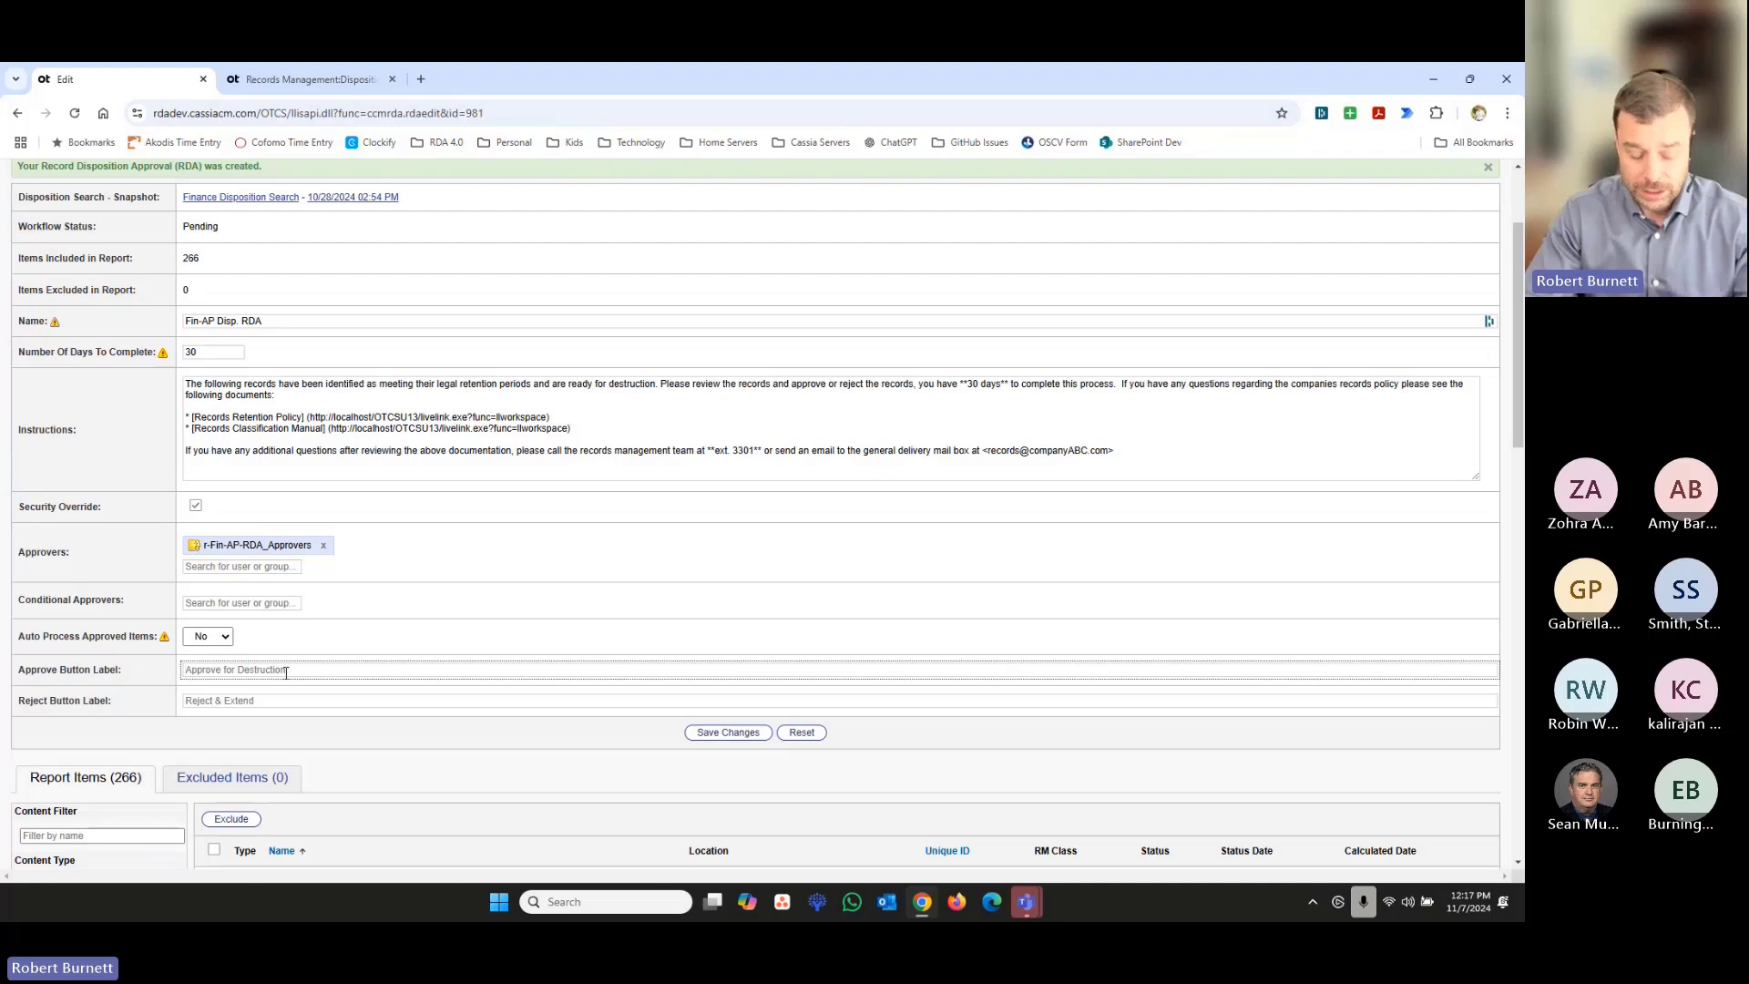
text(Approve f)
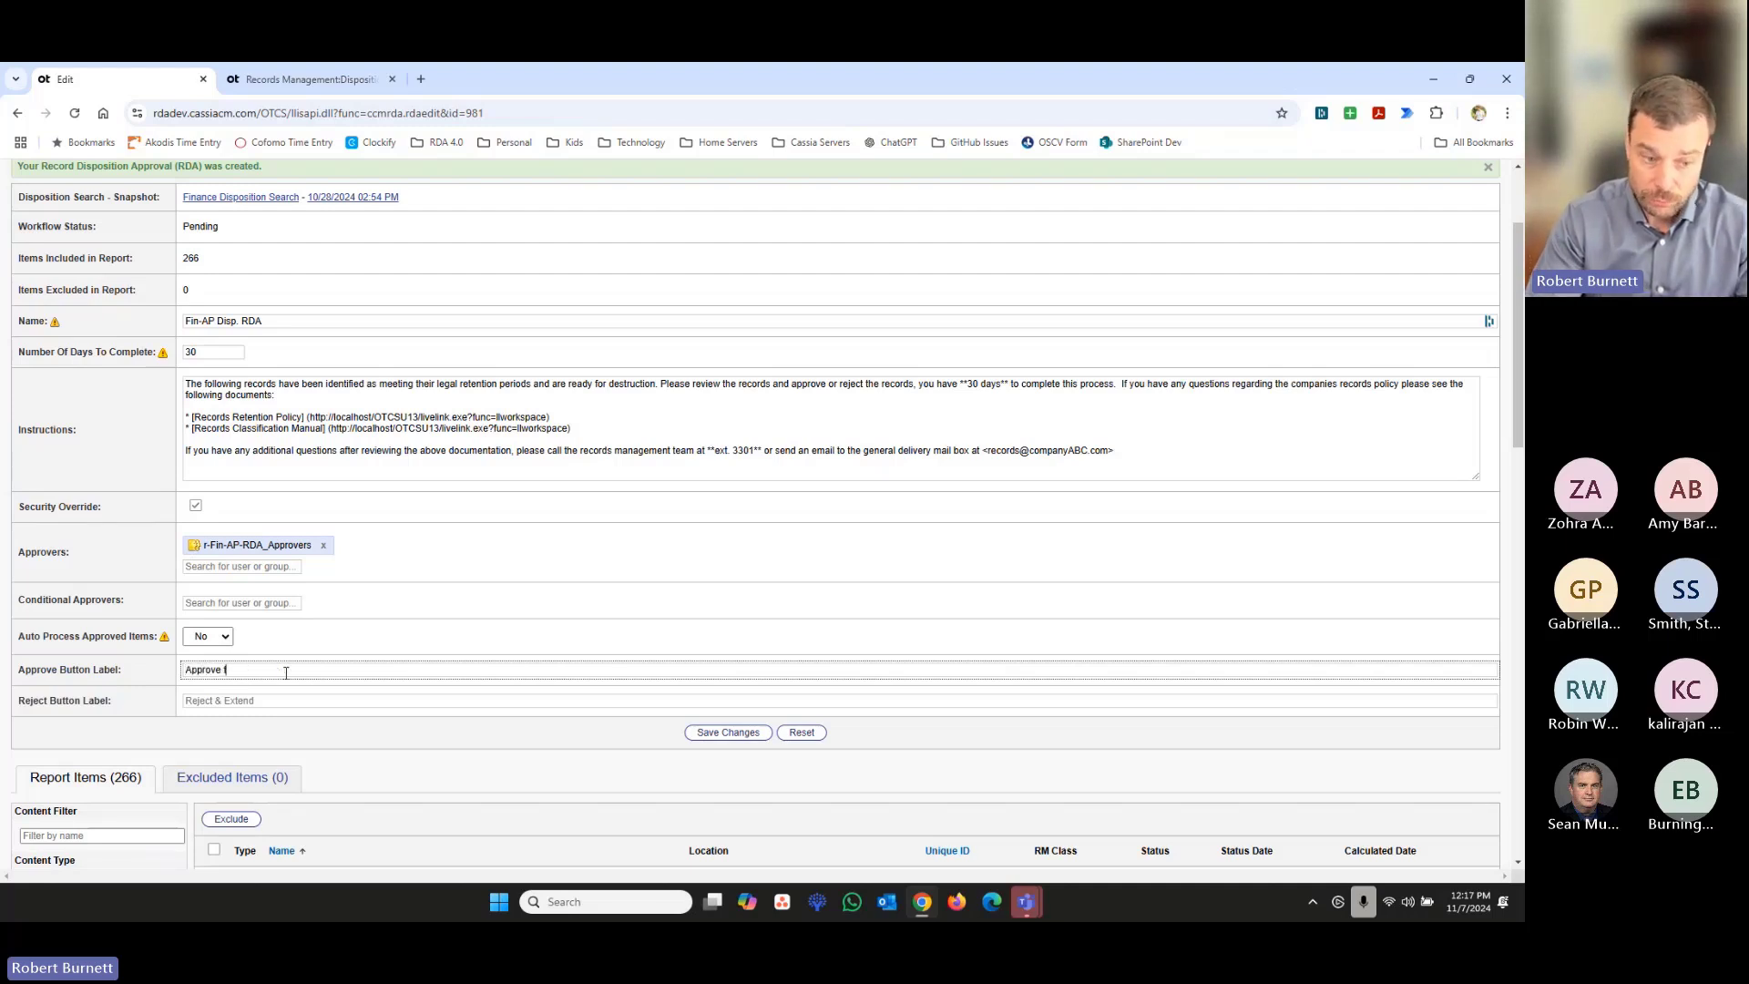
text(or Delete)
key(Tab)
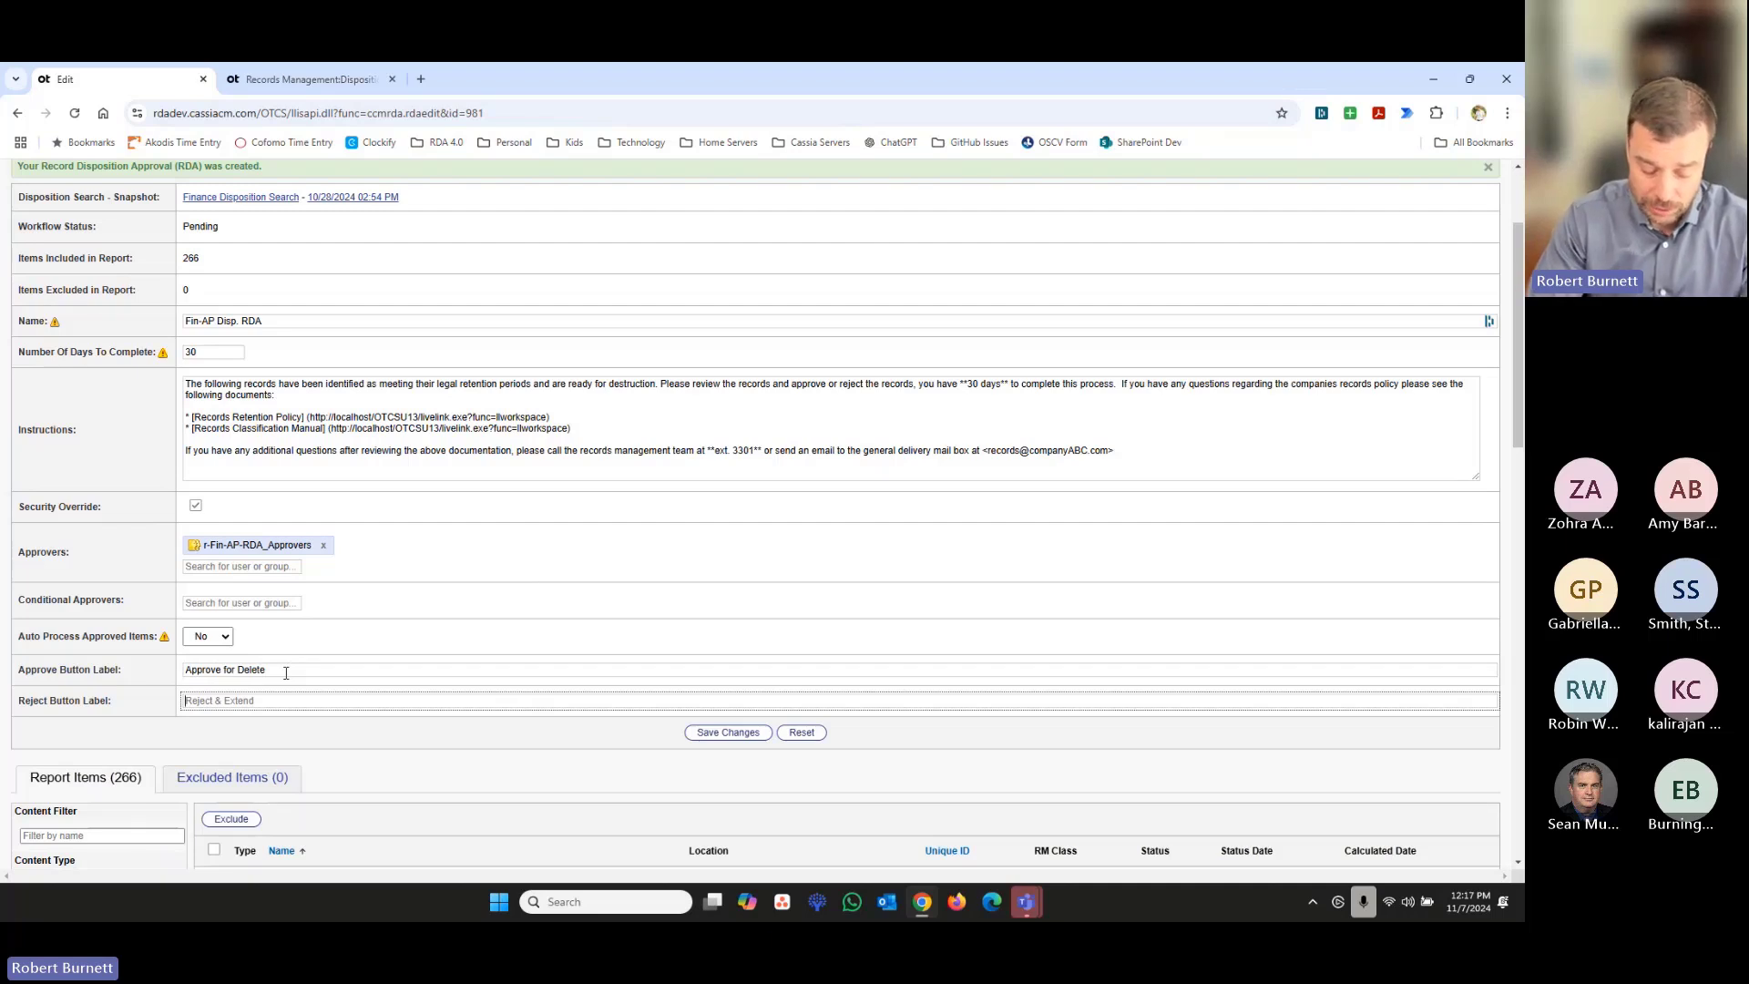
text(Reject Del)
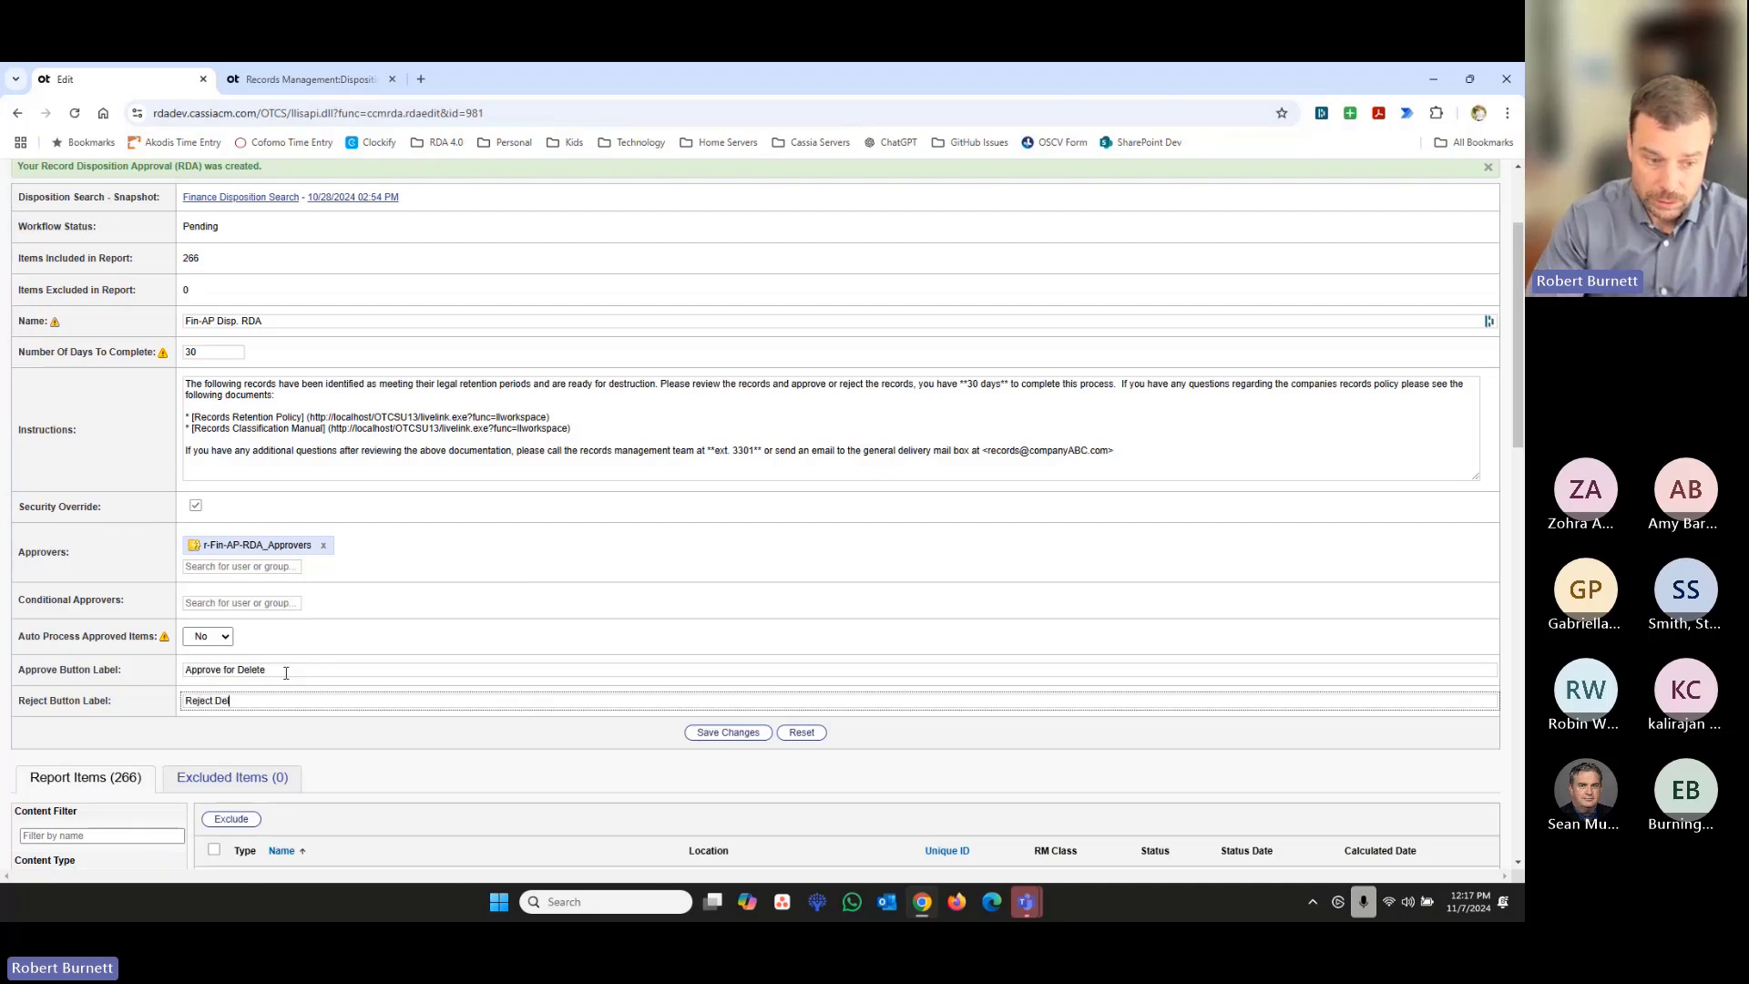
text(etion)
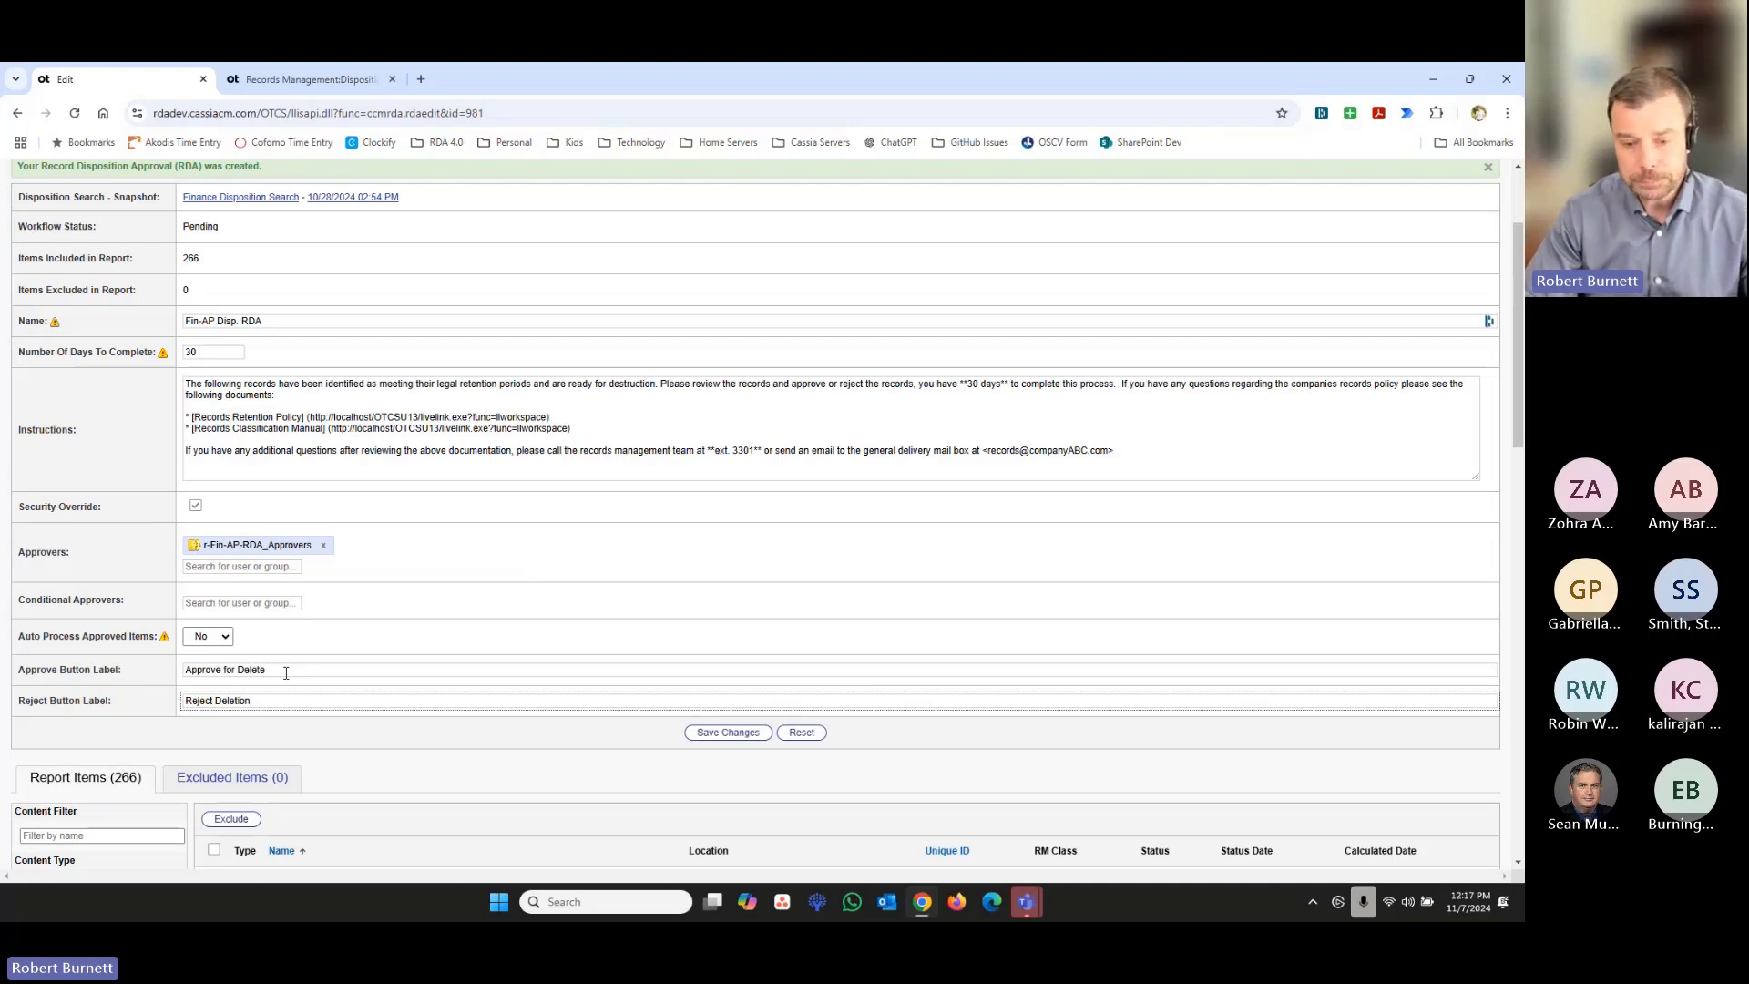
click(746, 734)
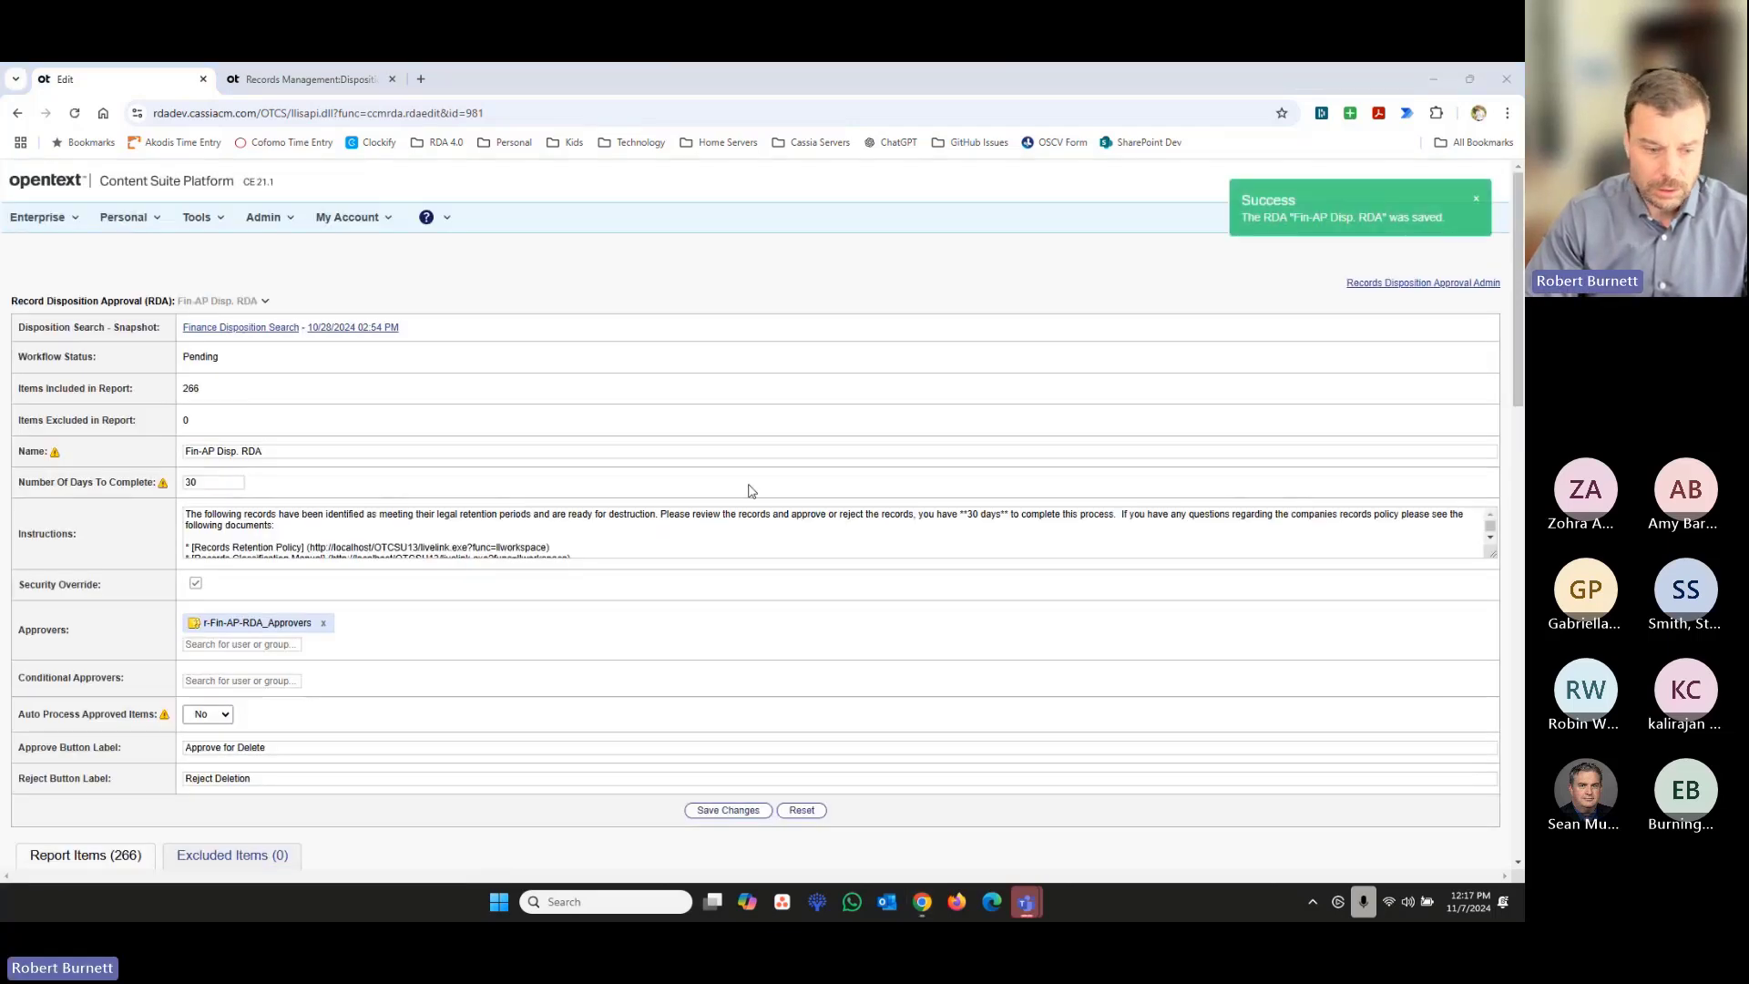
- Filter the report items to those whose primary approver is r-Fin-AR-RDA_Approvers
scroll(871, 516, down, 3)
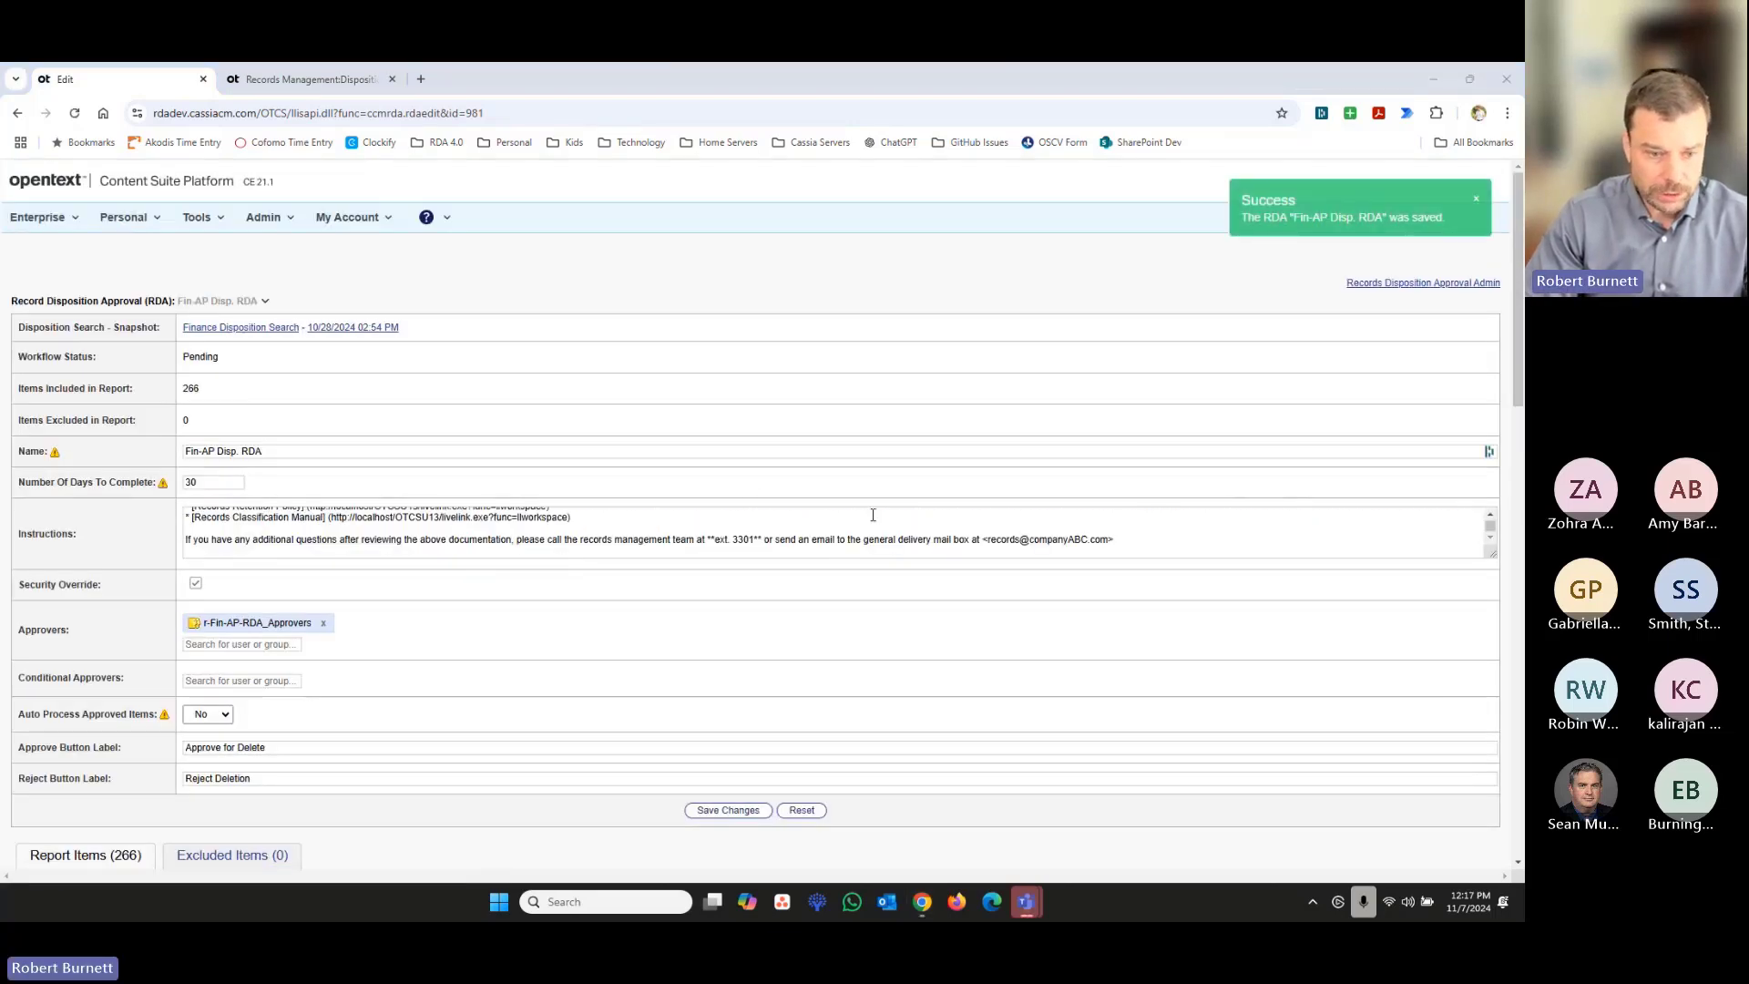
scroll(1031, 697, down, 7)
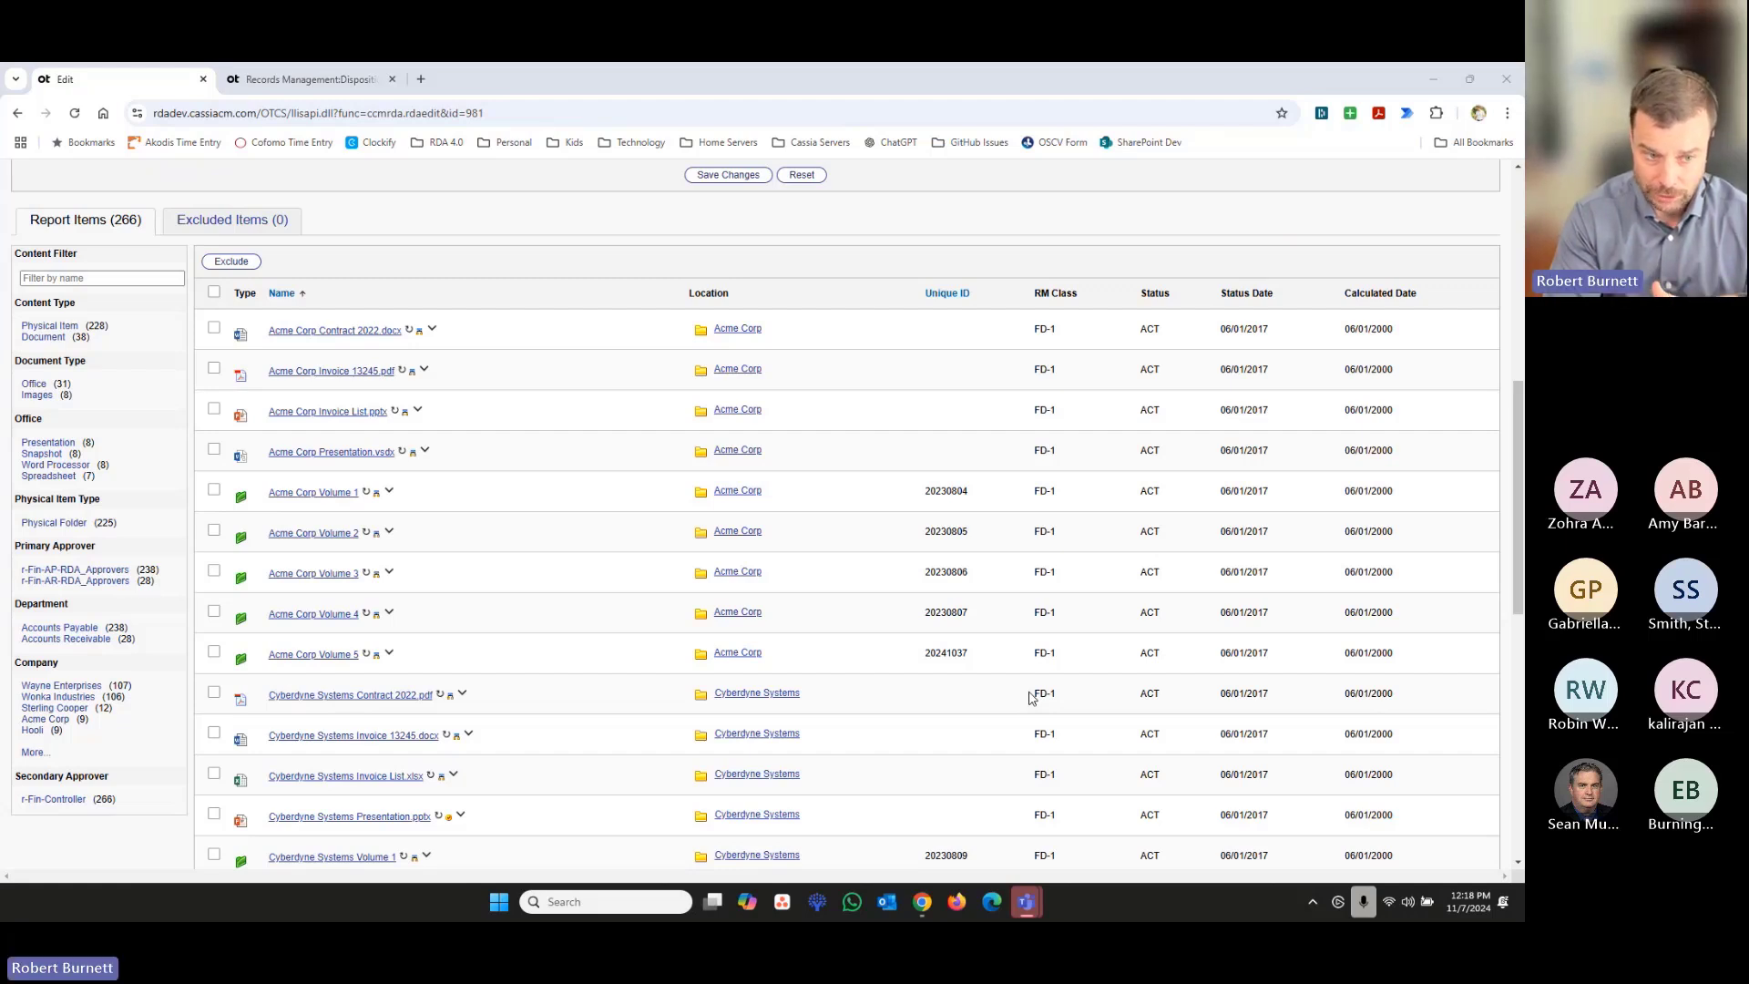
scroll(160, 314, up, 5)
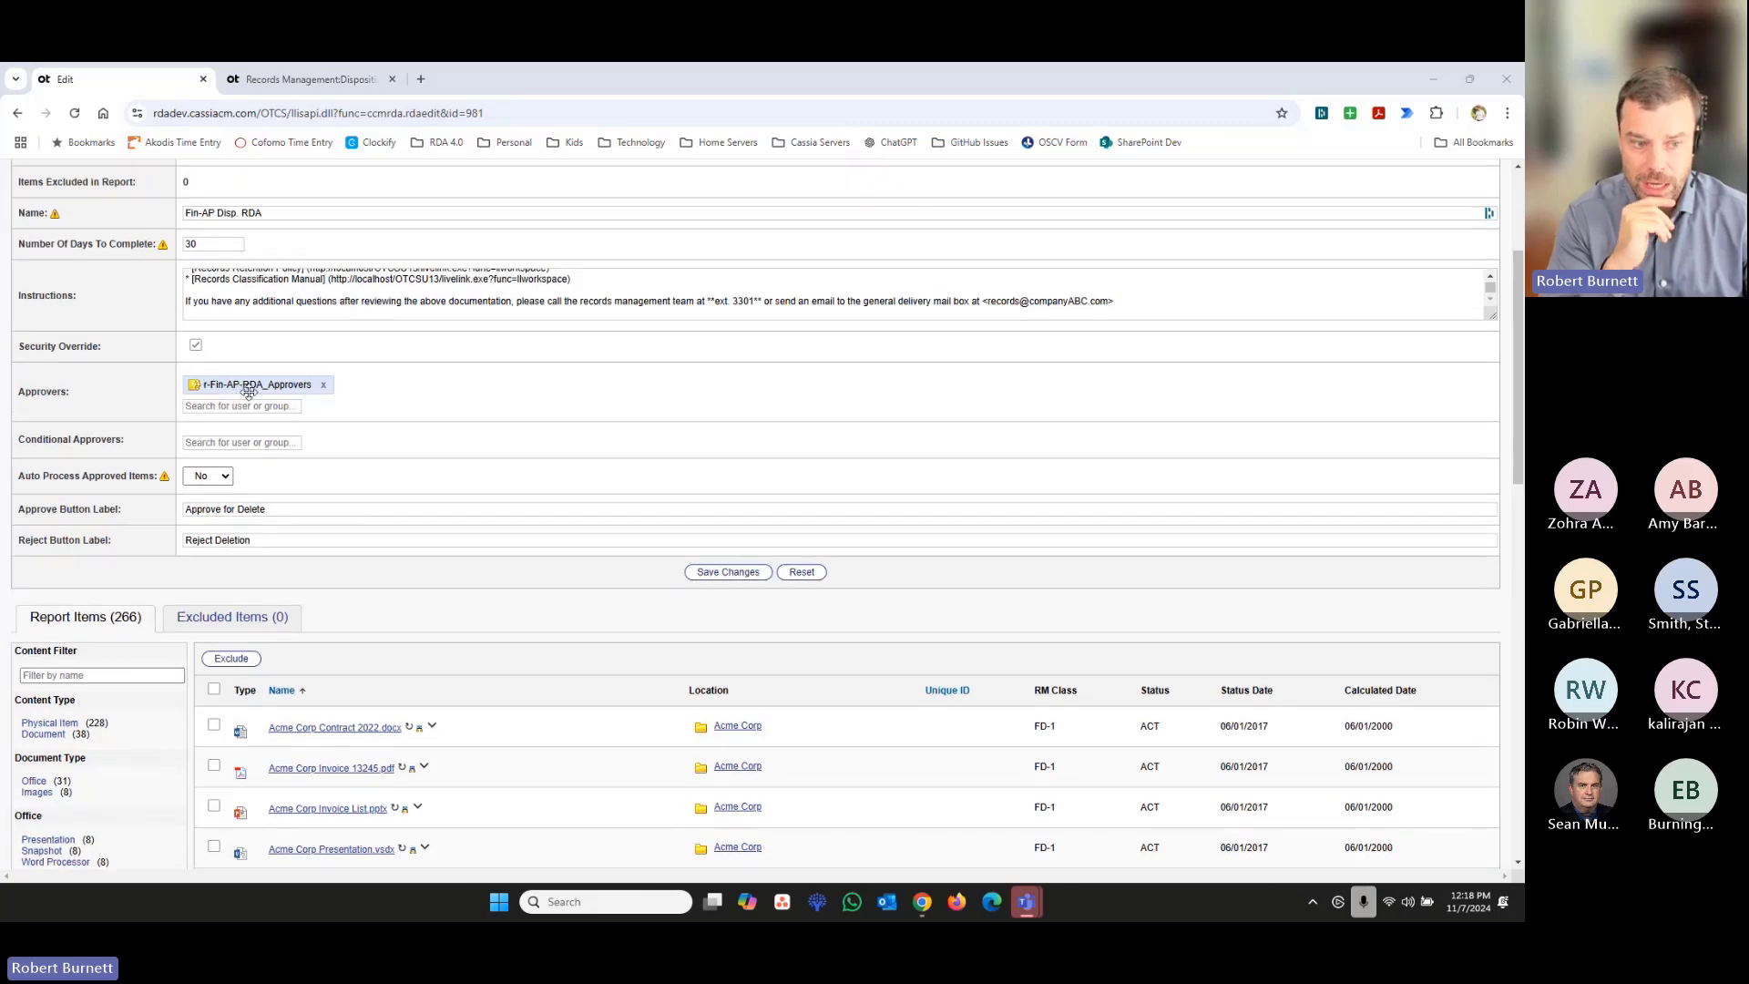
scroll(666, 533, down, 1)
scroll(667, 533, down, 2)
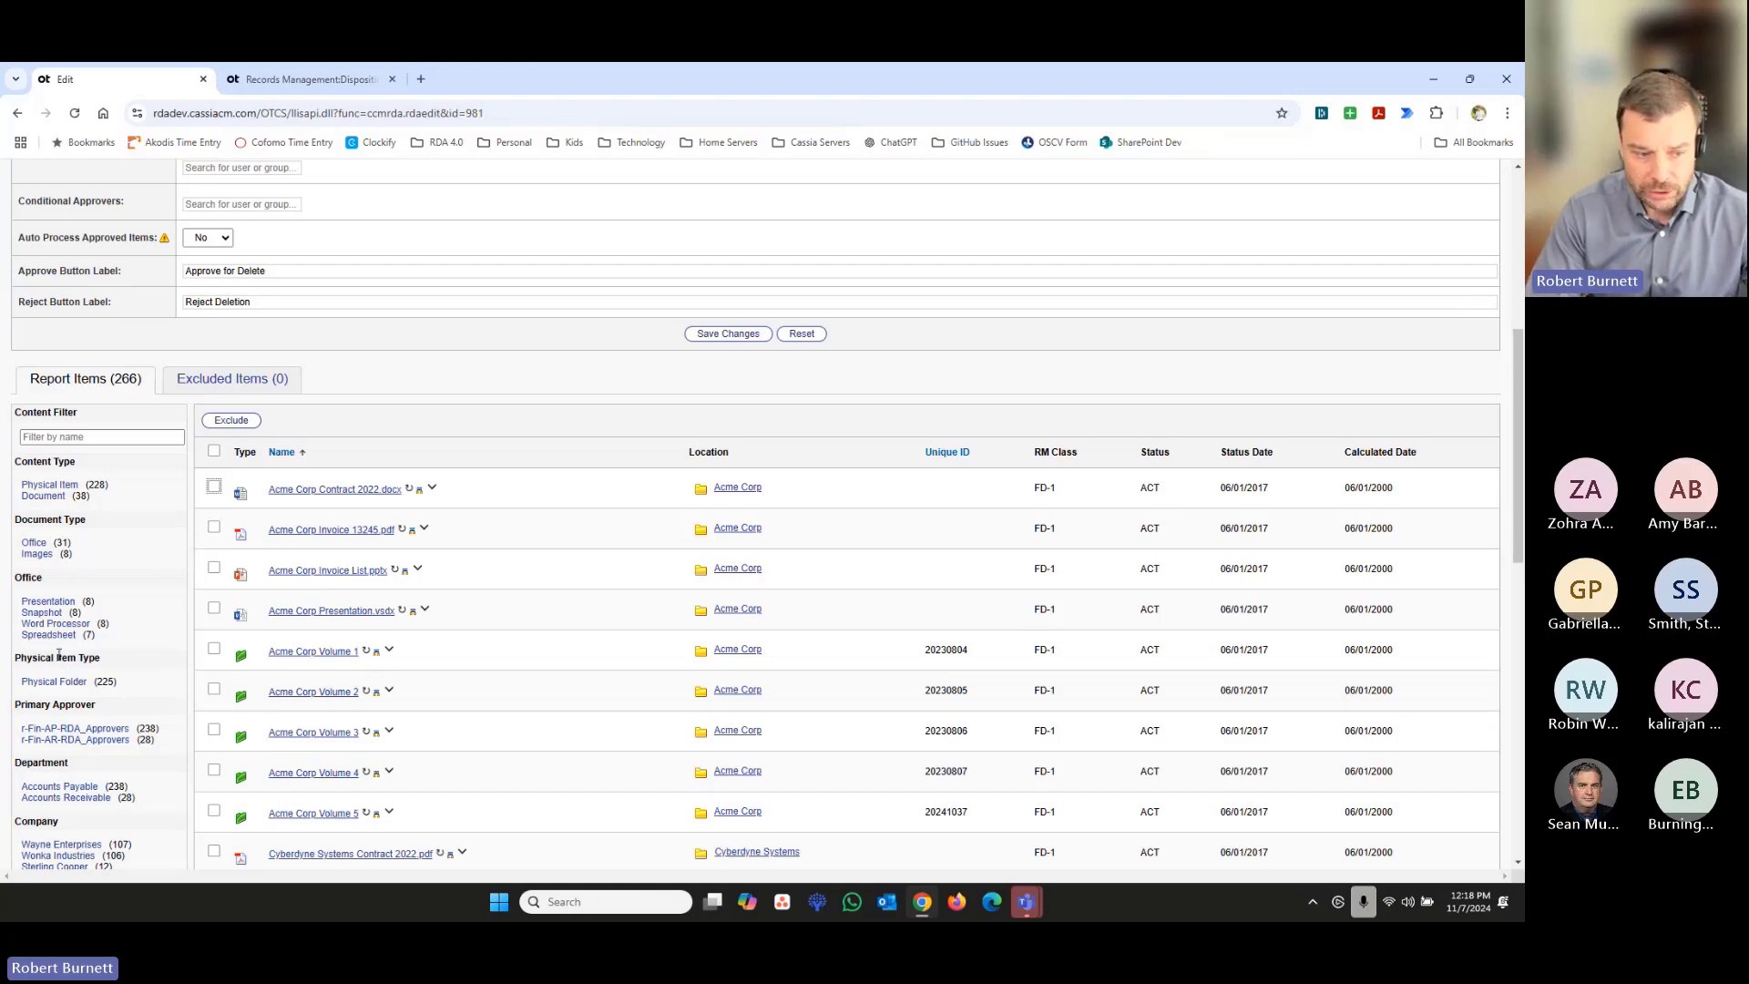
scroll(58, 655, down, 1)
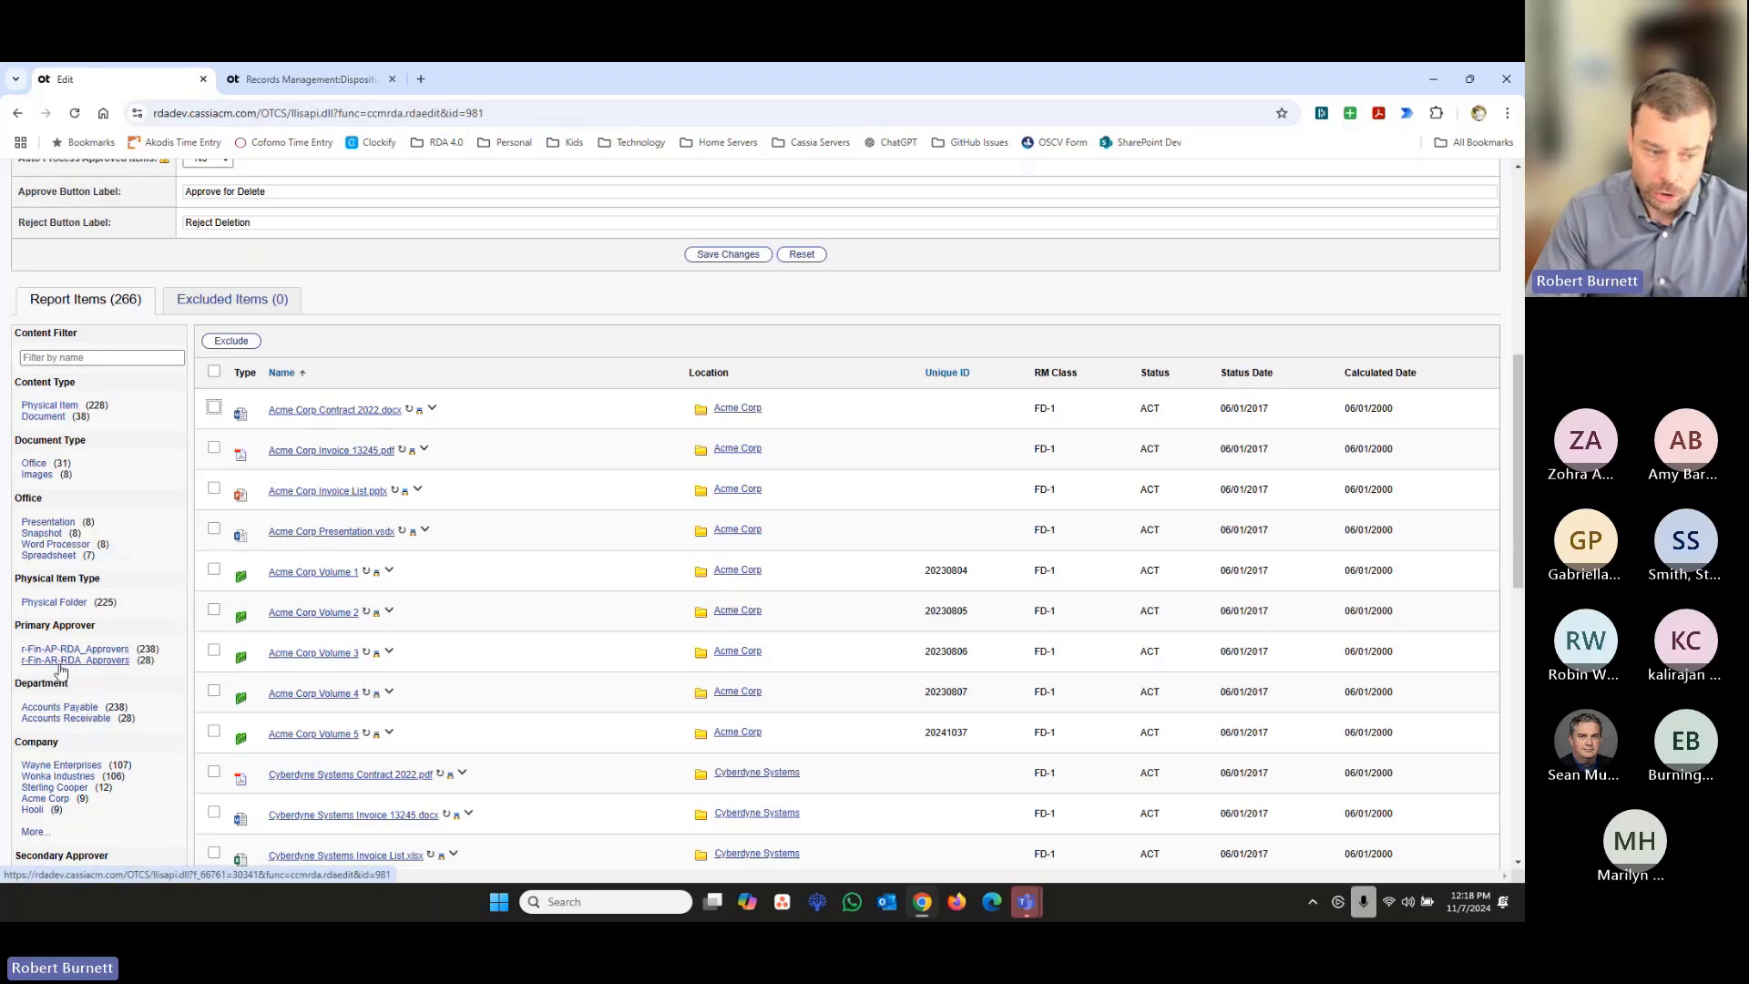
click(113, 662)
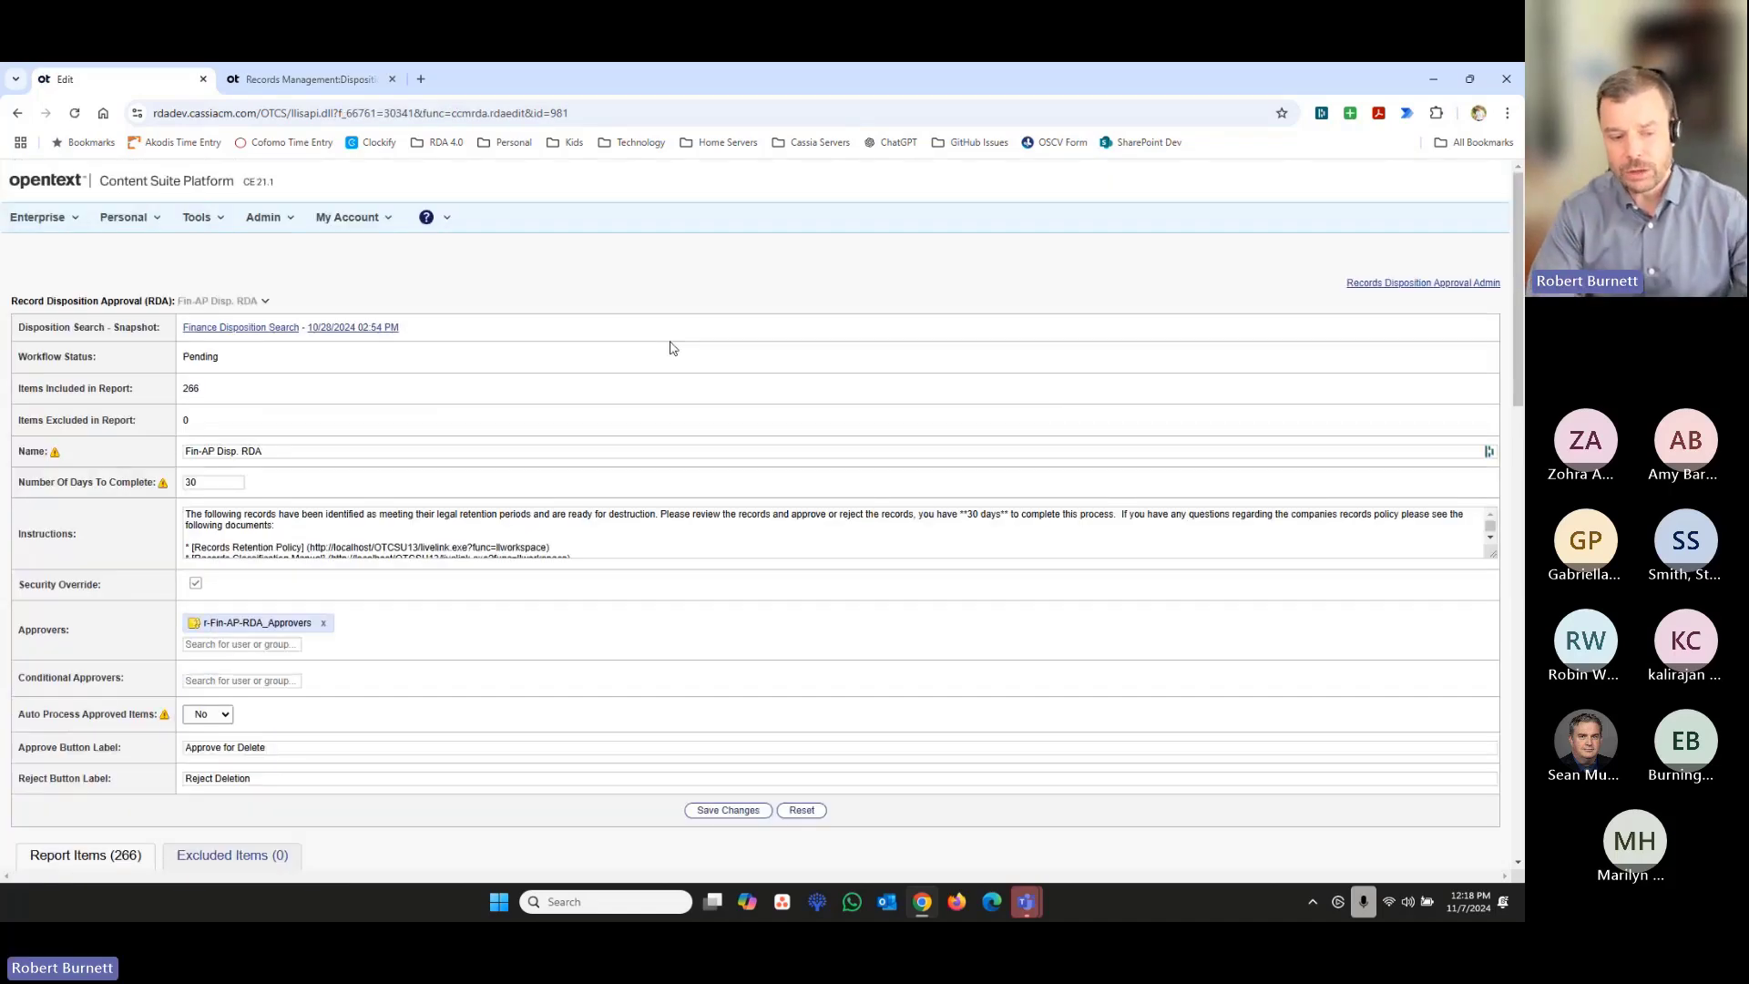
scroll(625, 418, down, 4)
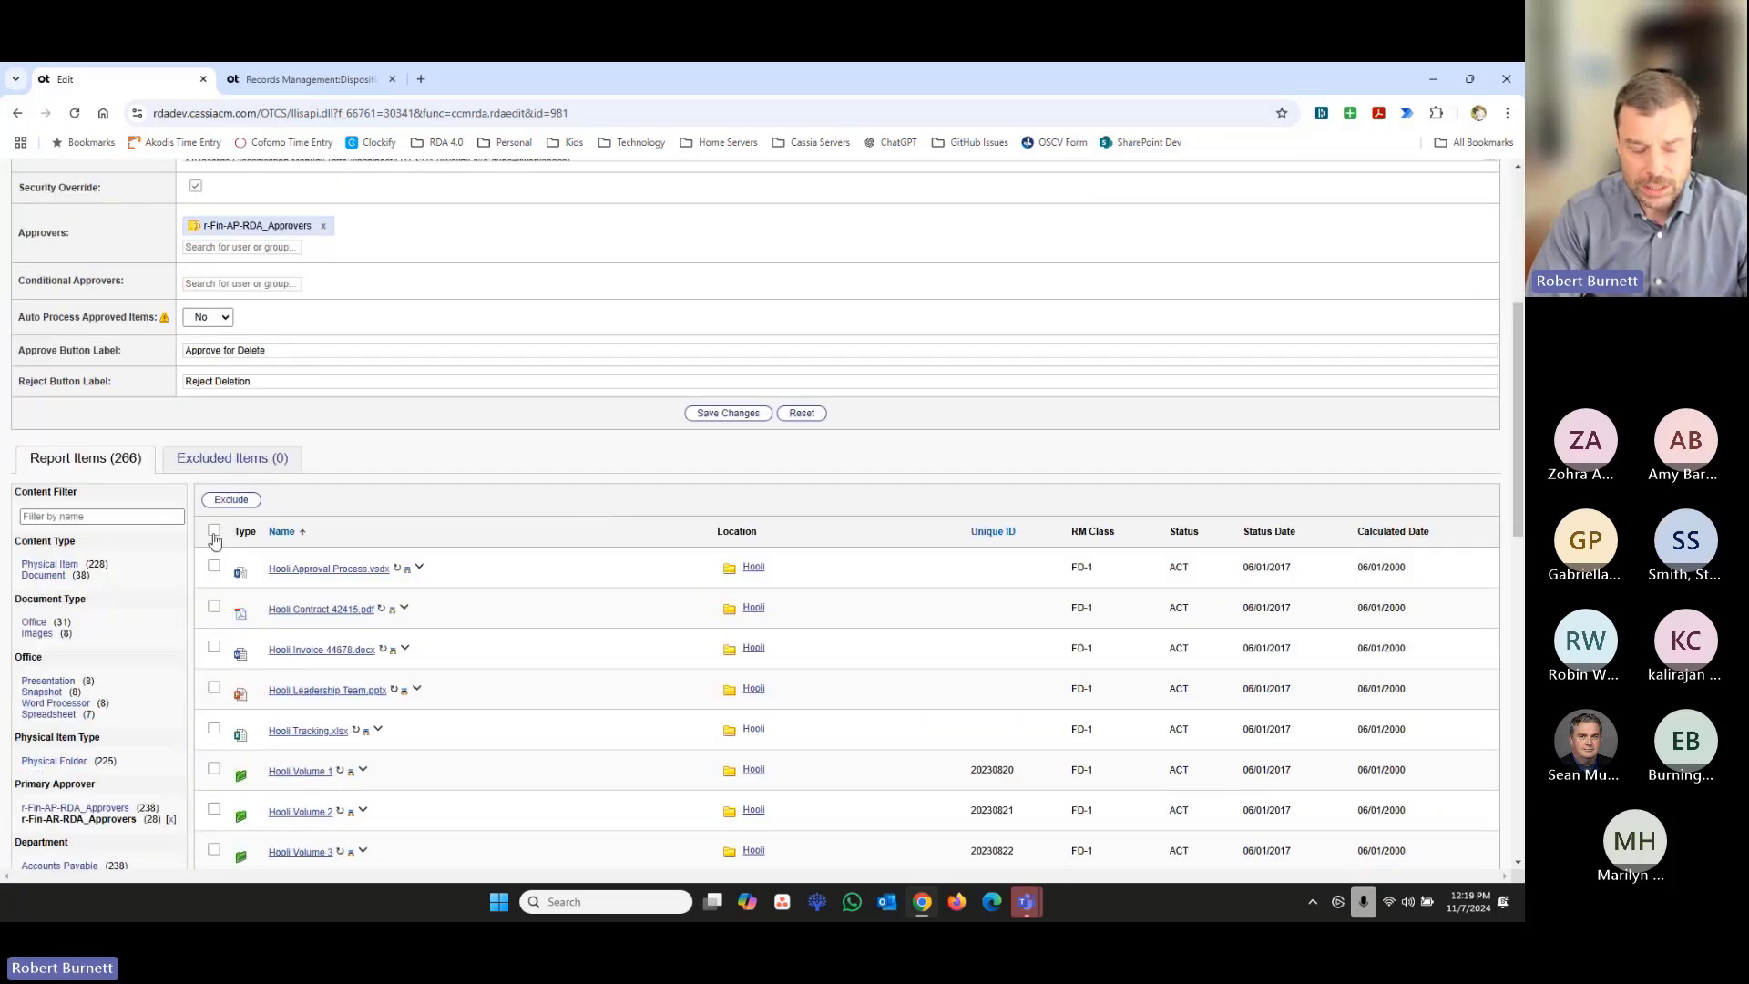
- Exclude all items matching the r-Fin-AR-RDA_Approvers filter, across every page, from the report and remove the facet filters
click(213, 530)
scroll(492, 559, down, 1)
scroll(490, 559, down, 8)
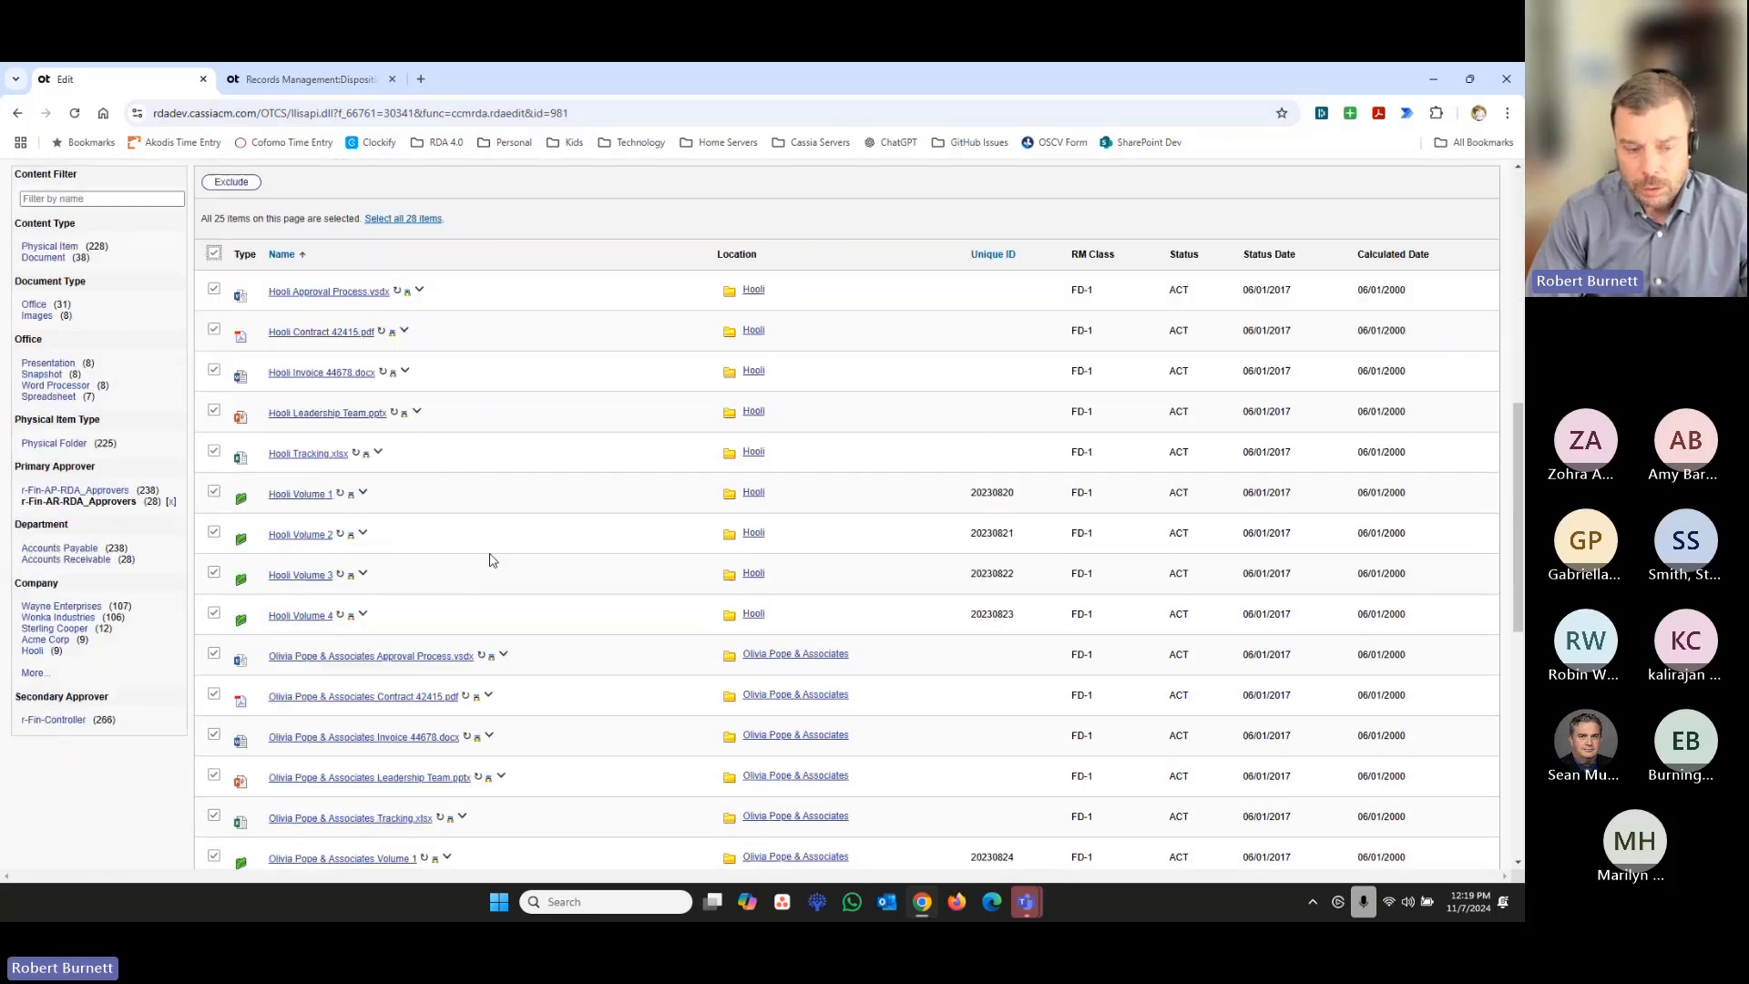
scroll(417, 752, down, 1)
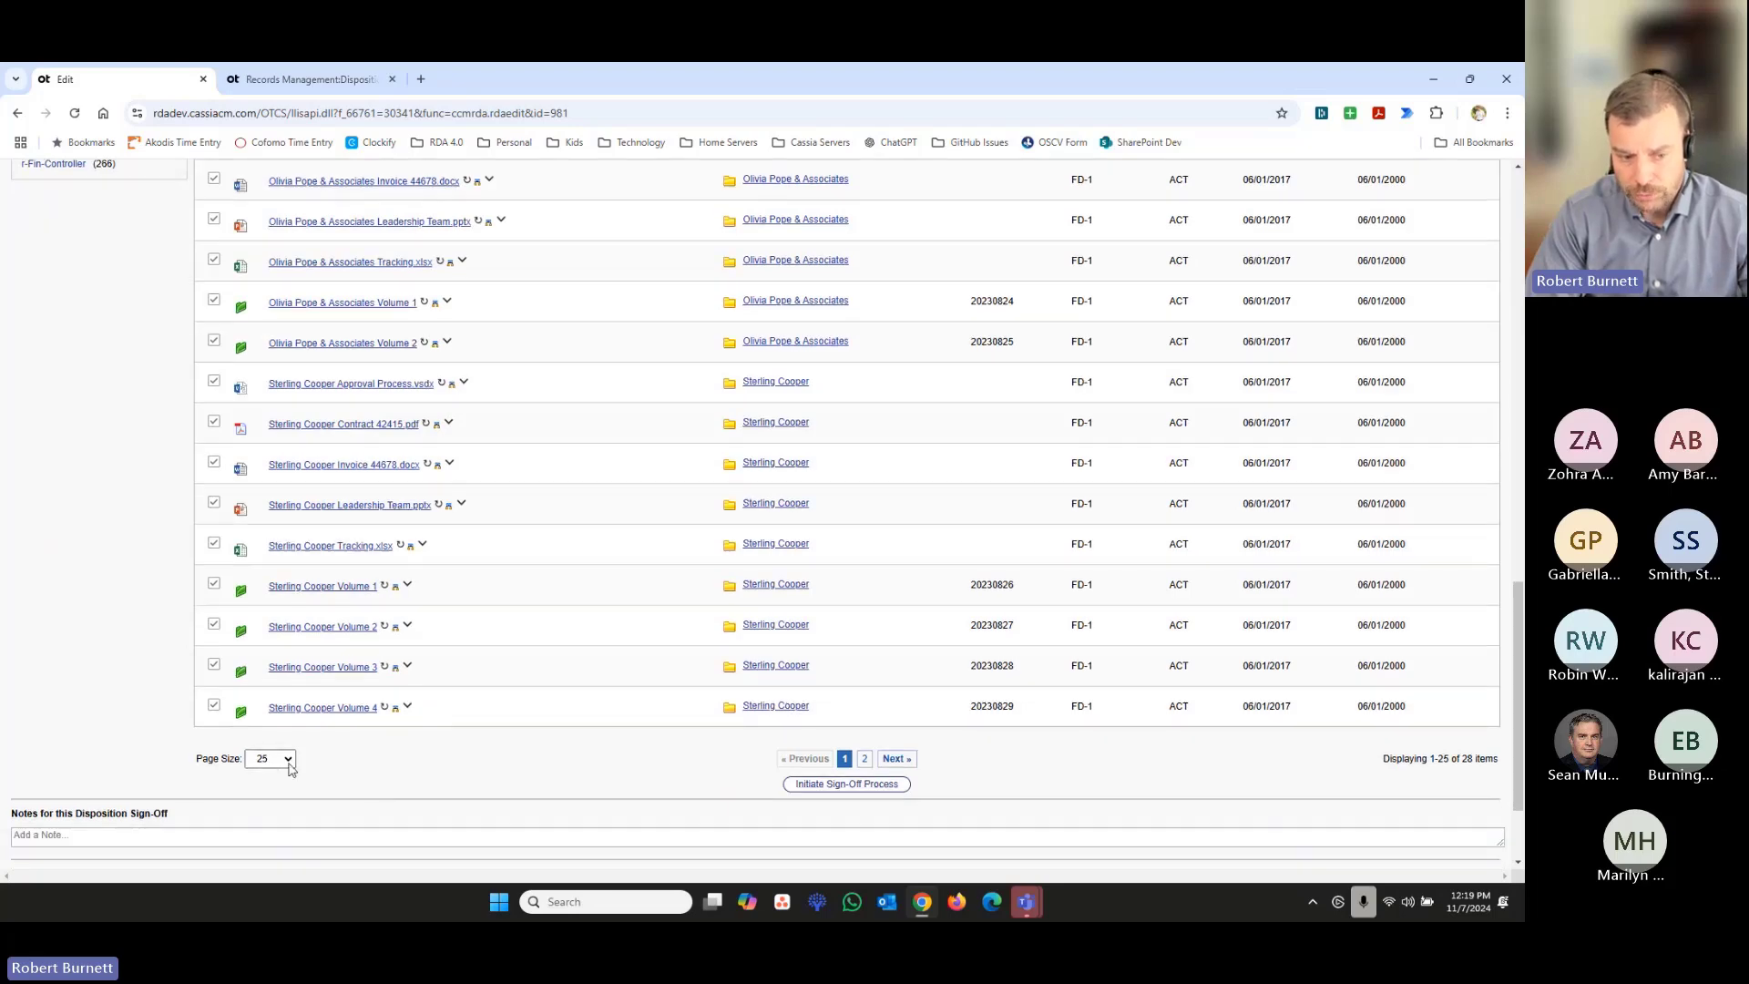
scroll(419, 715, up, 2)
scroll(419, 717, up, 7)
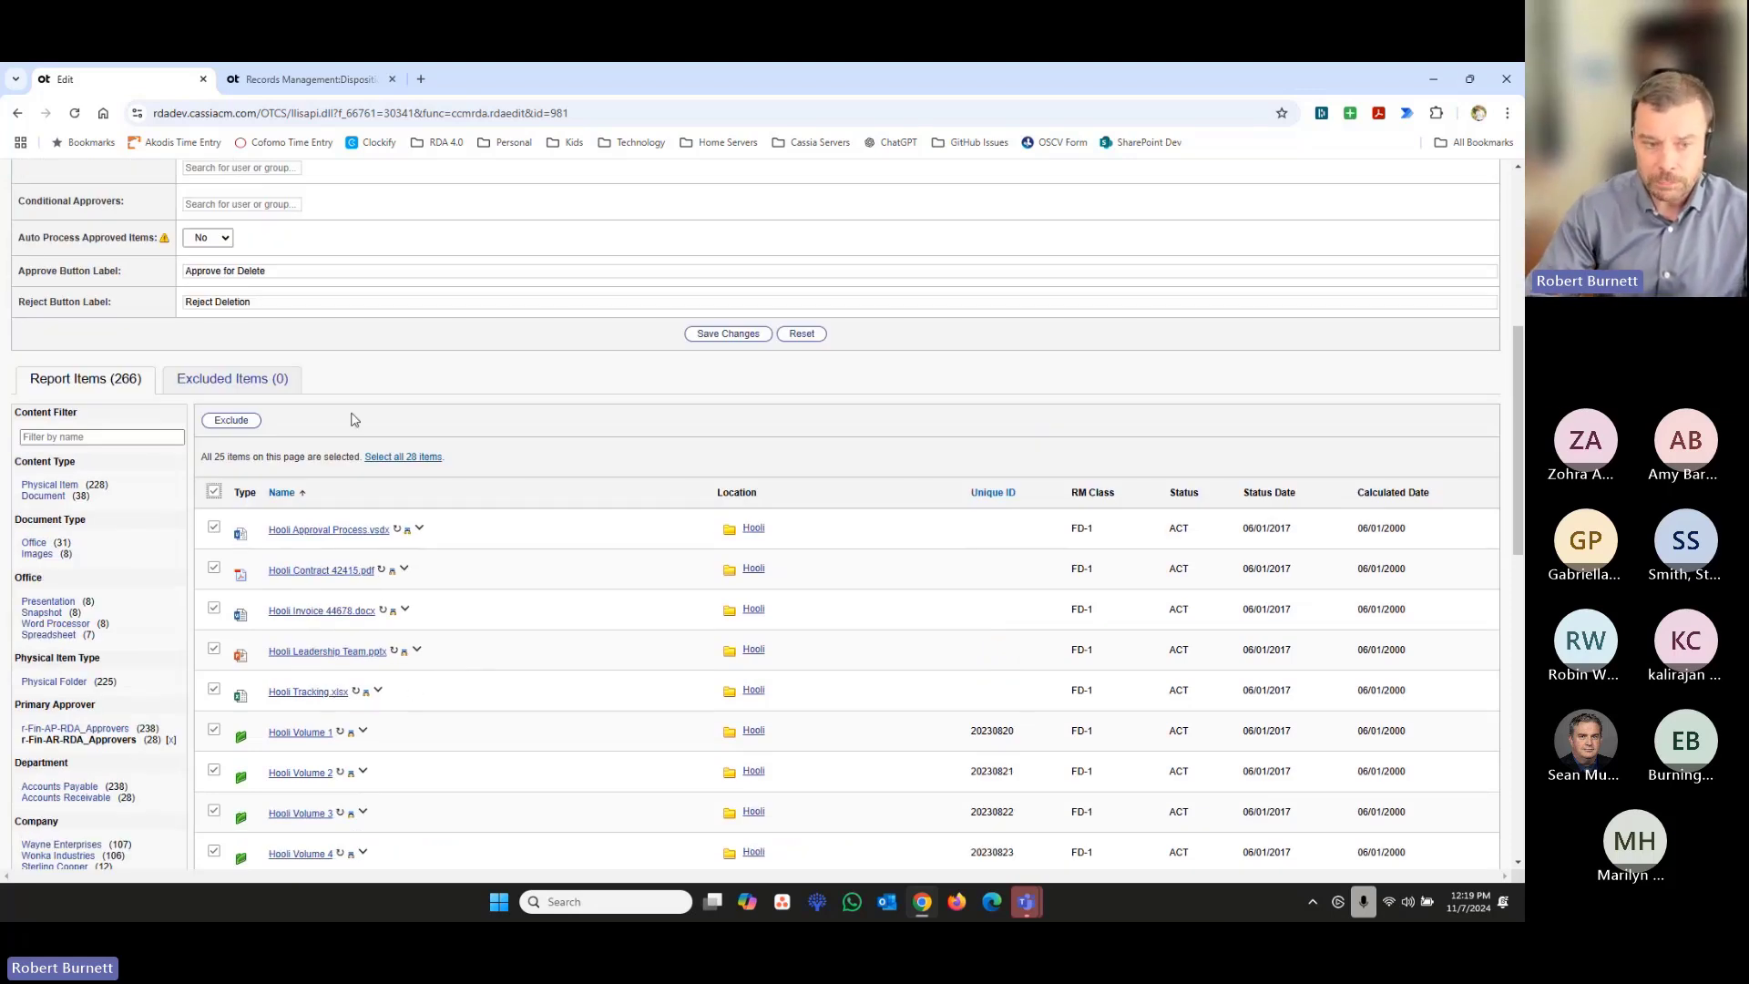
click(414, 460)
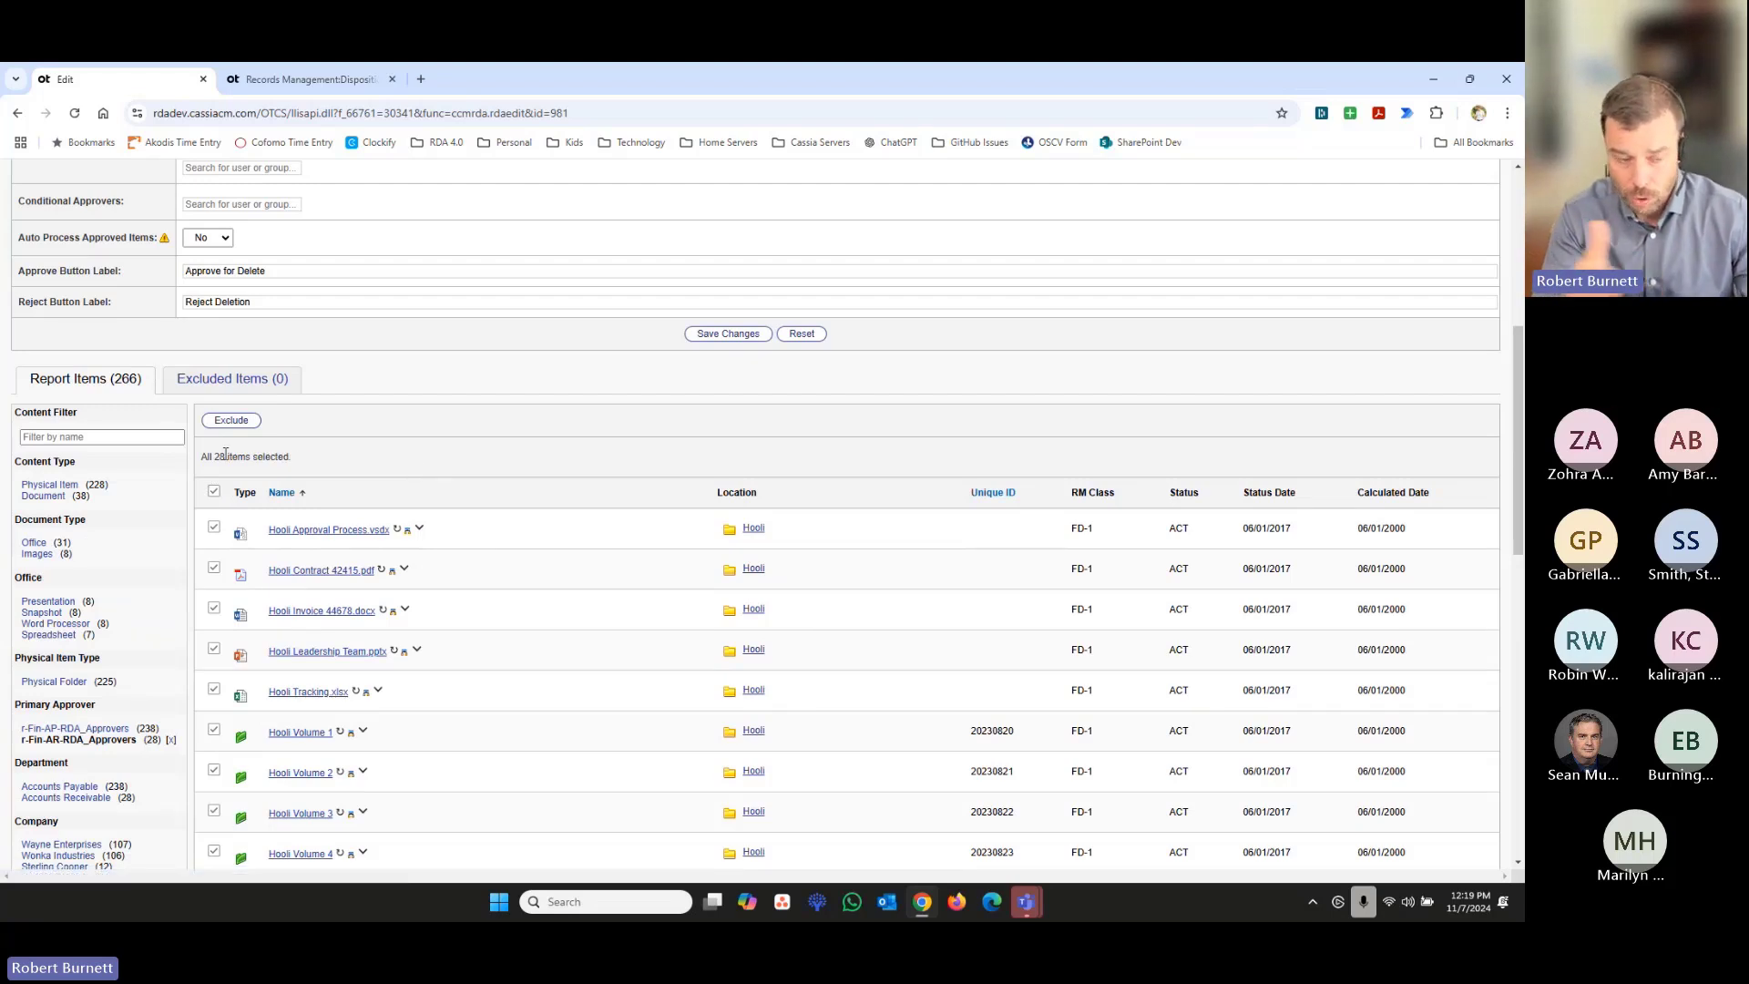
click(235, 422)
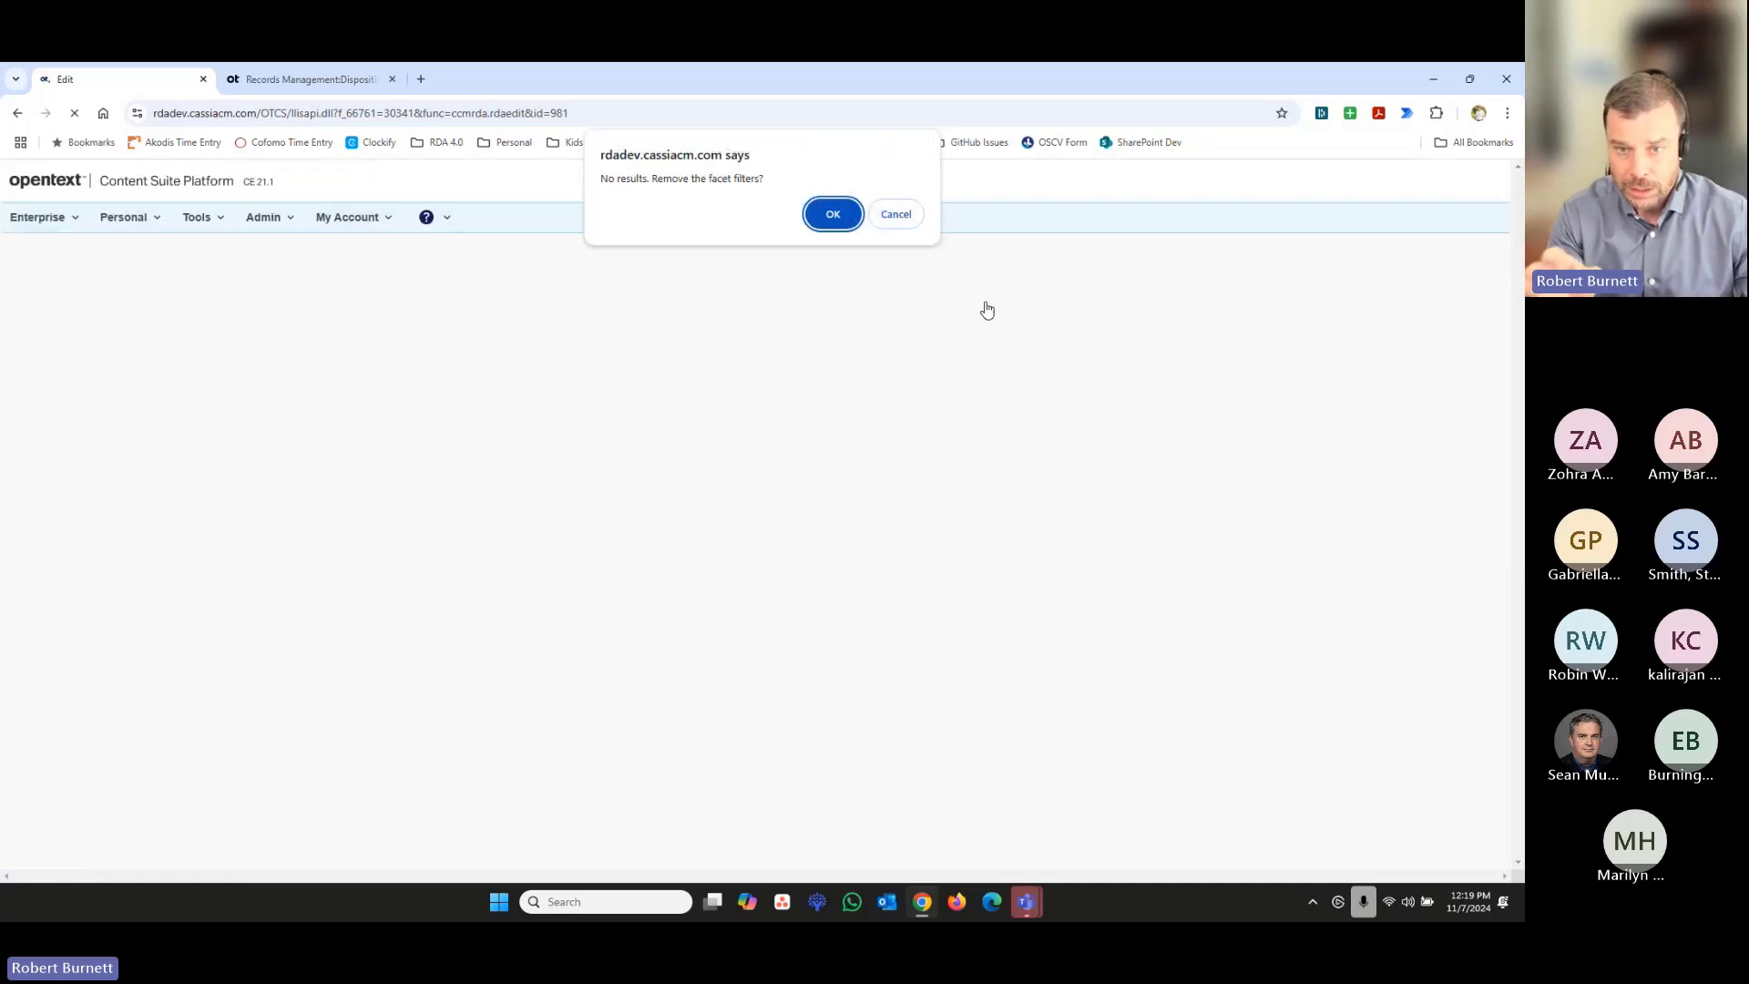
click(832, 214)
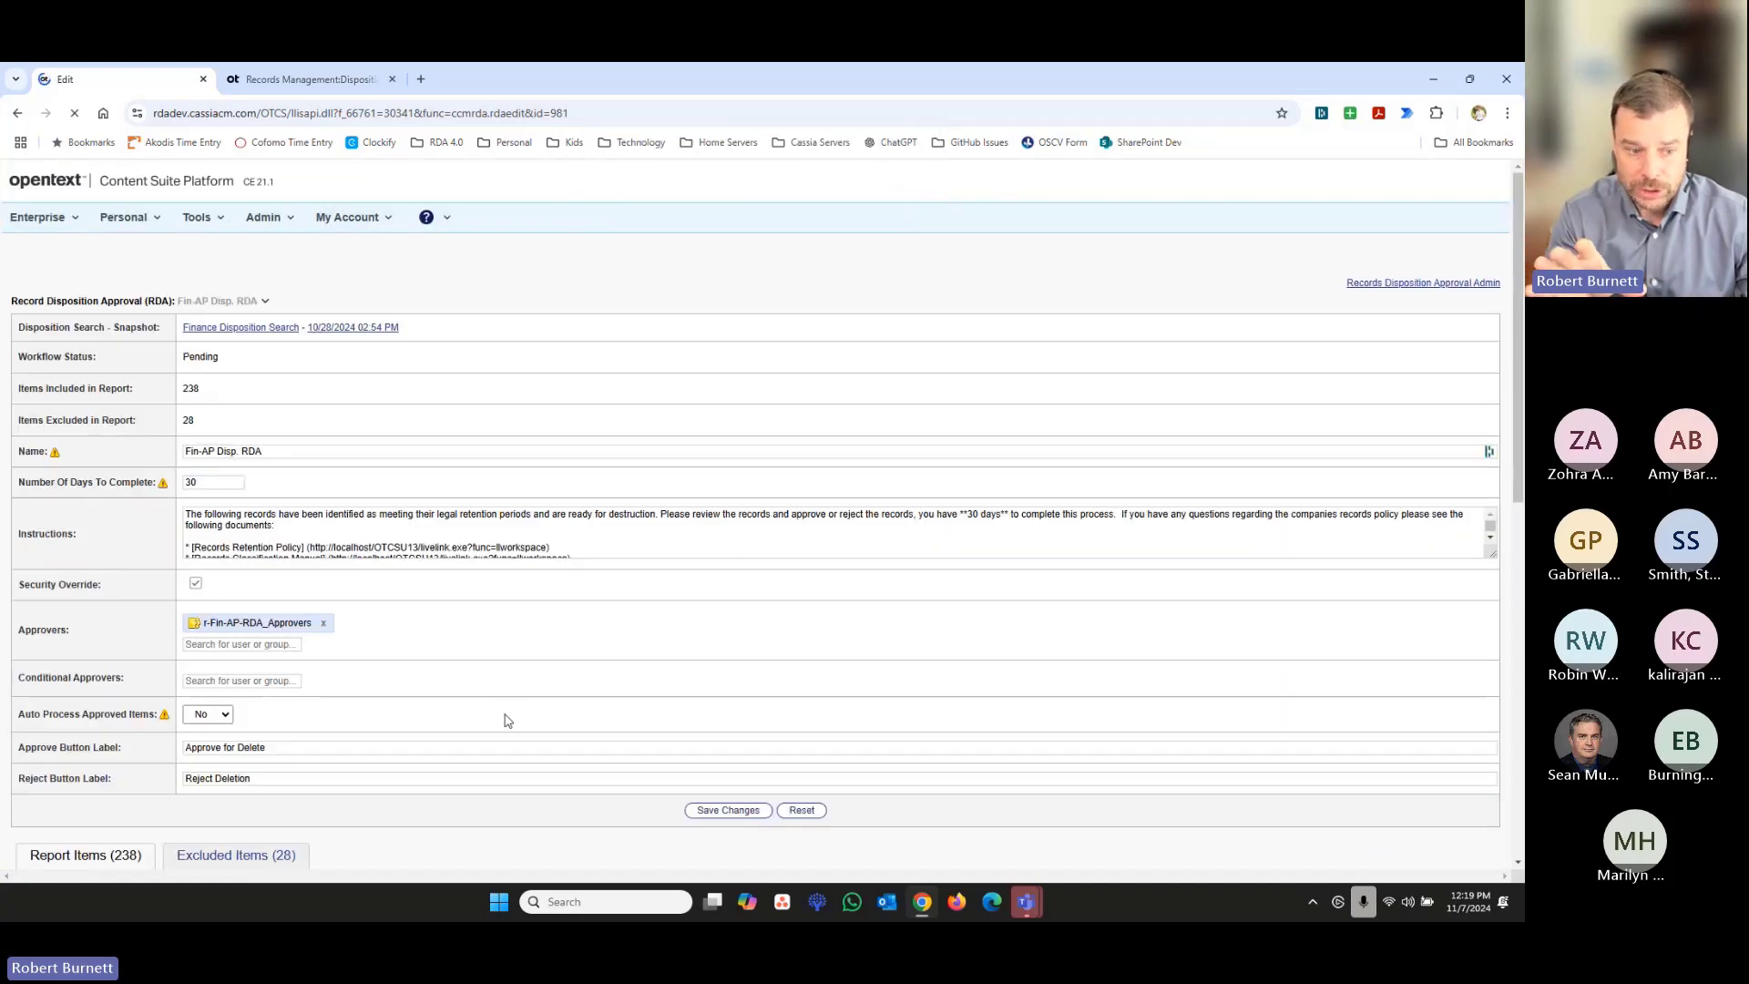
- Initiate the sign-off process for the Fin-AP Disp. RDA
scroll(394, 605, down, 5)
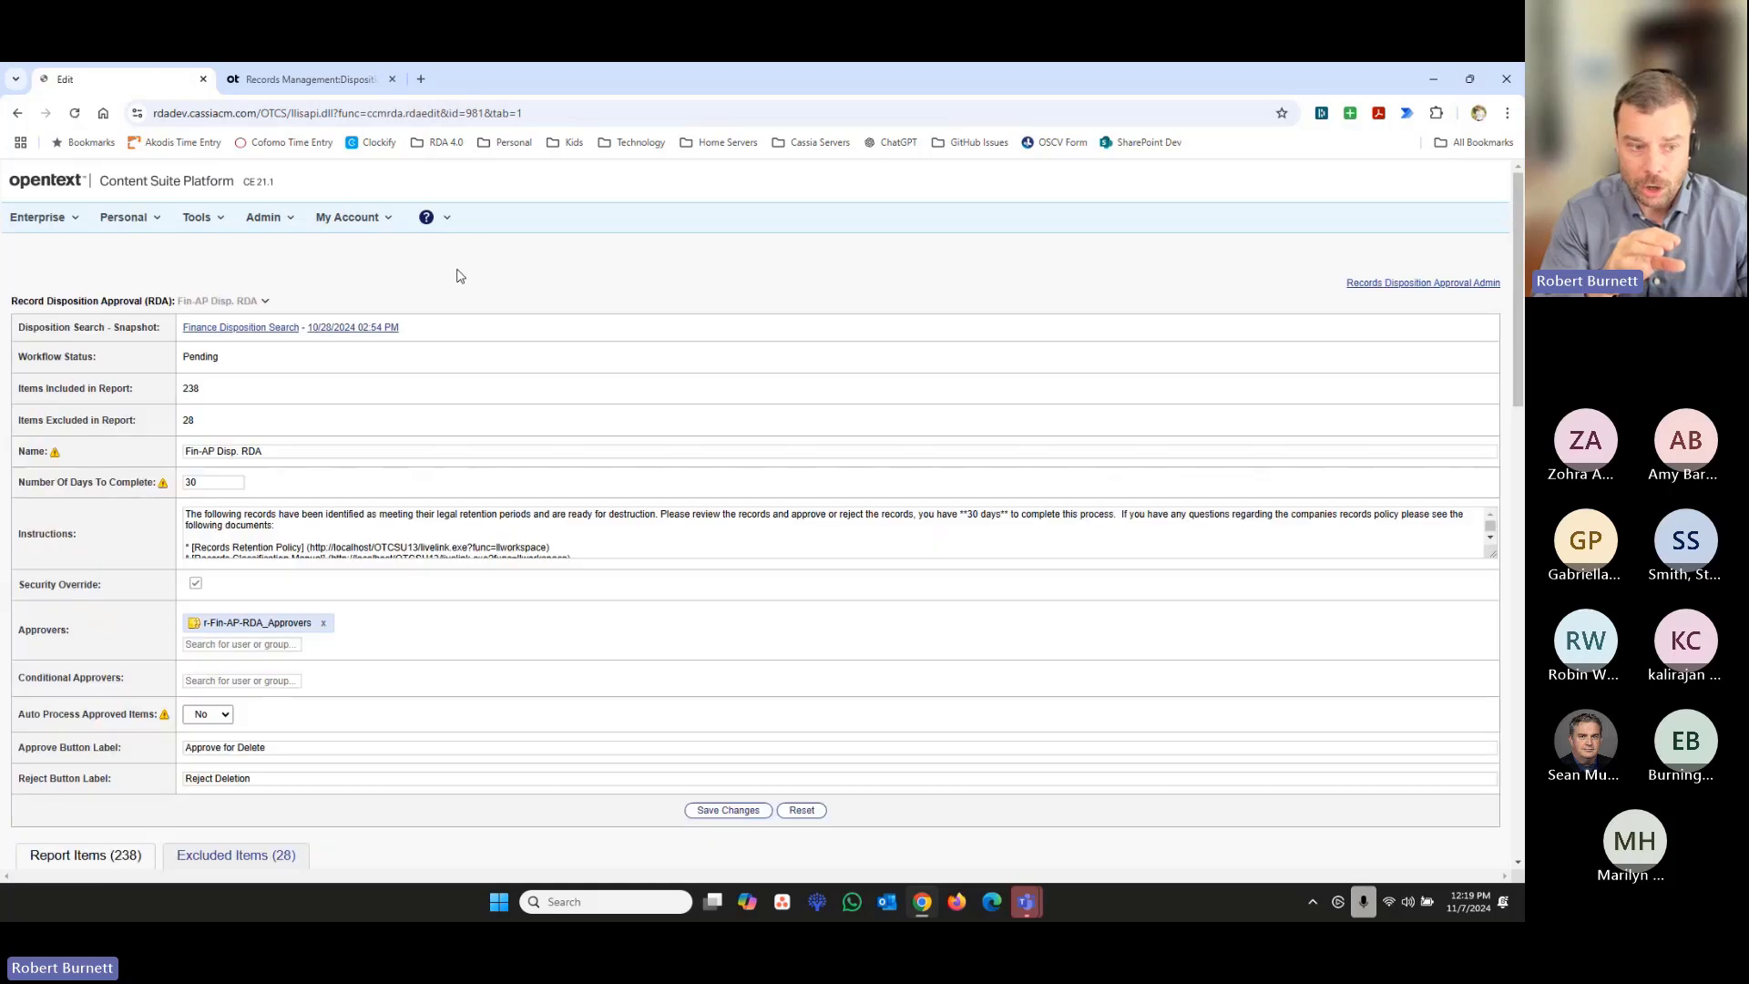
scroll(109, 593, down, 3)
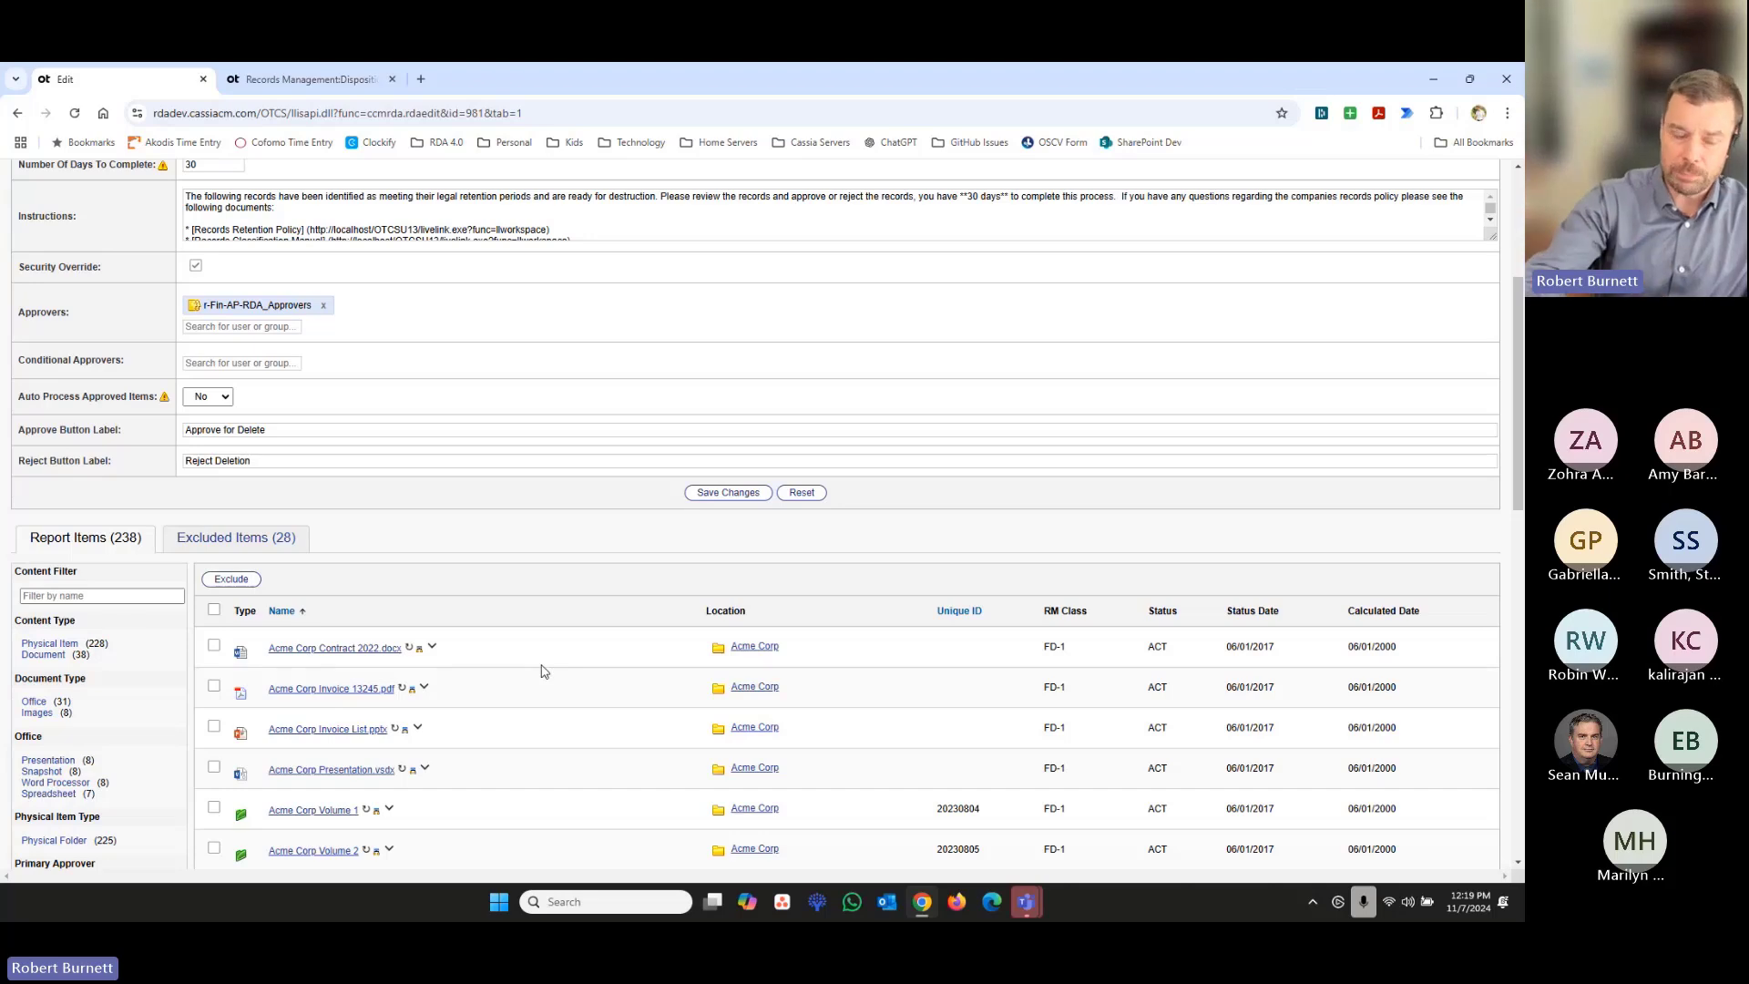
scroll(543, 671, down, 11)
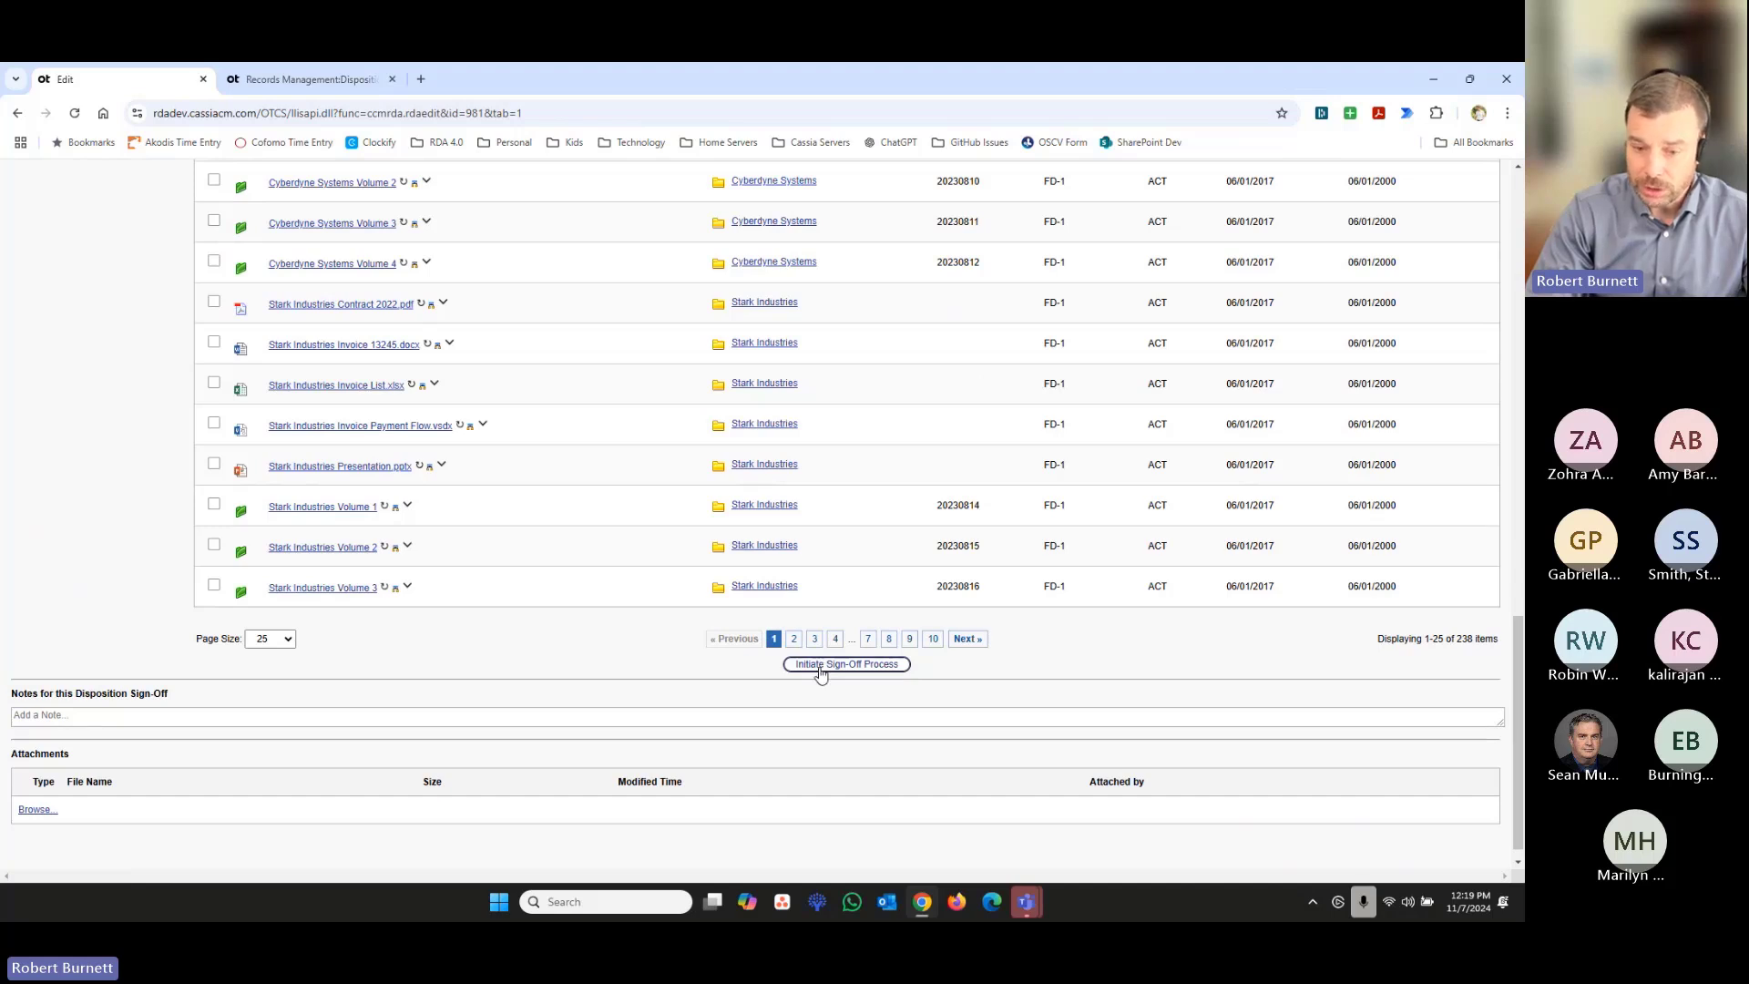
click(819, 671)
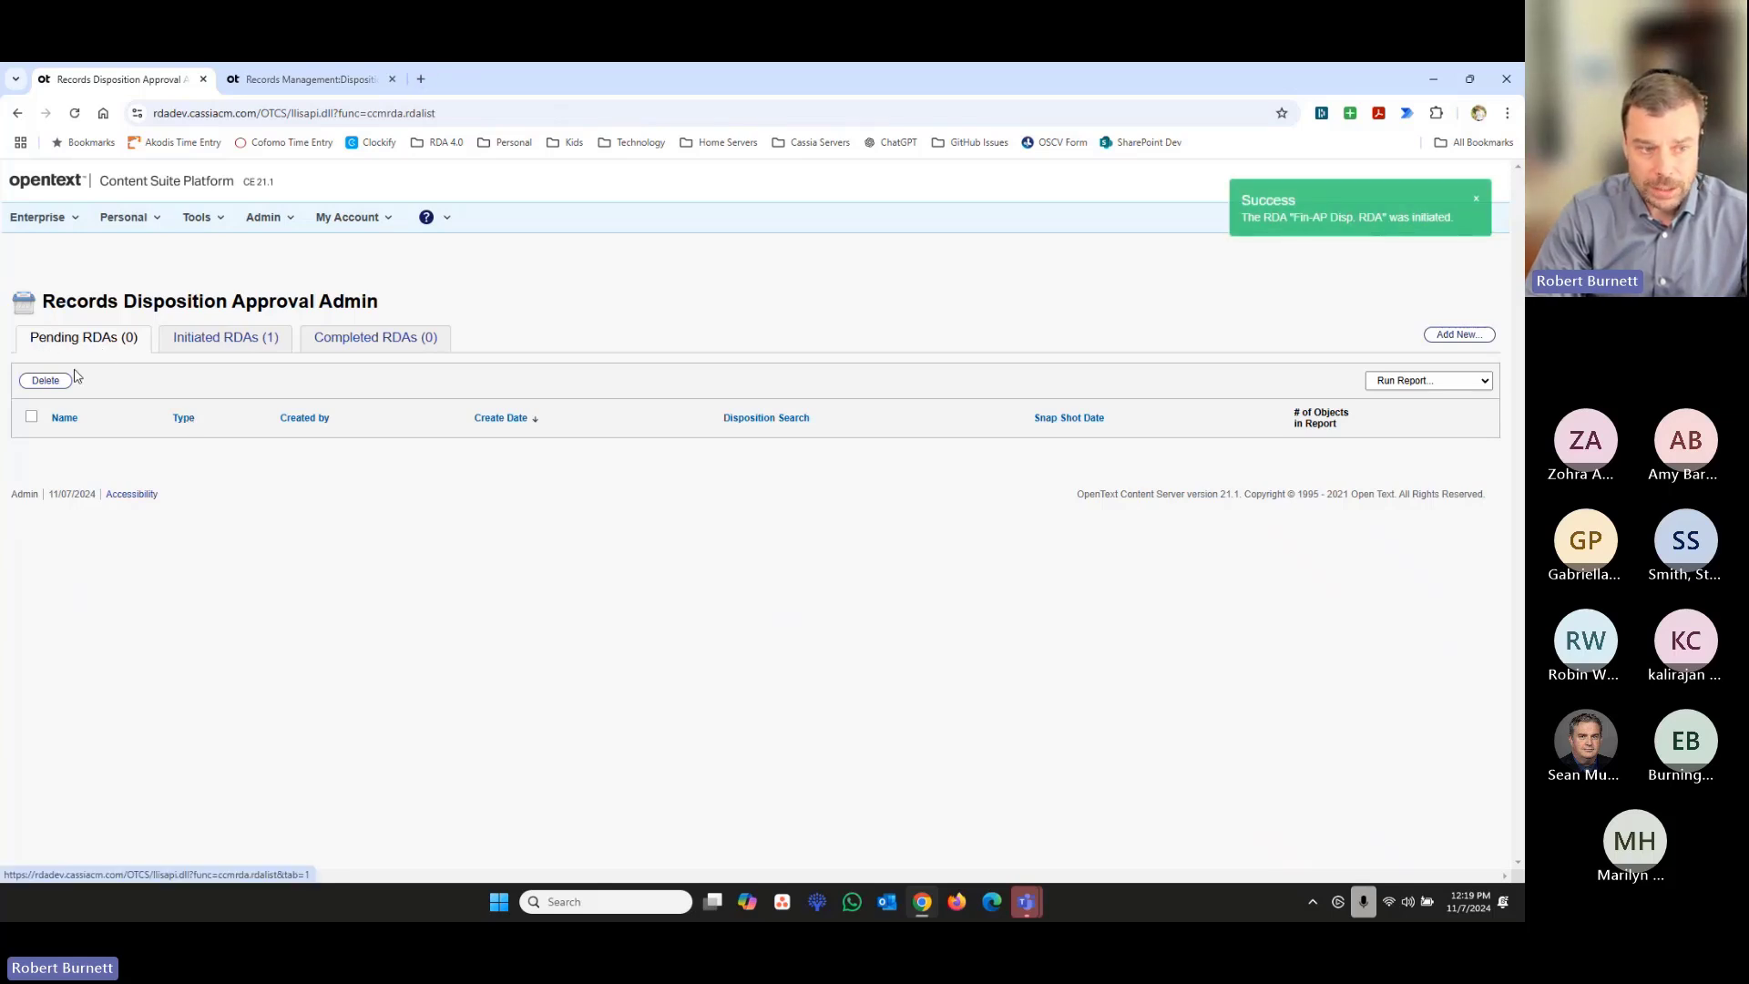
- Check the number of objects, the number still pending and the current approver of the initiated Fin-AP Disp. RDA
click(217, 345)
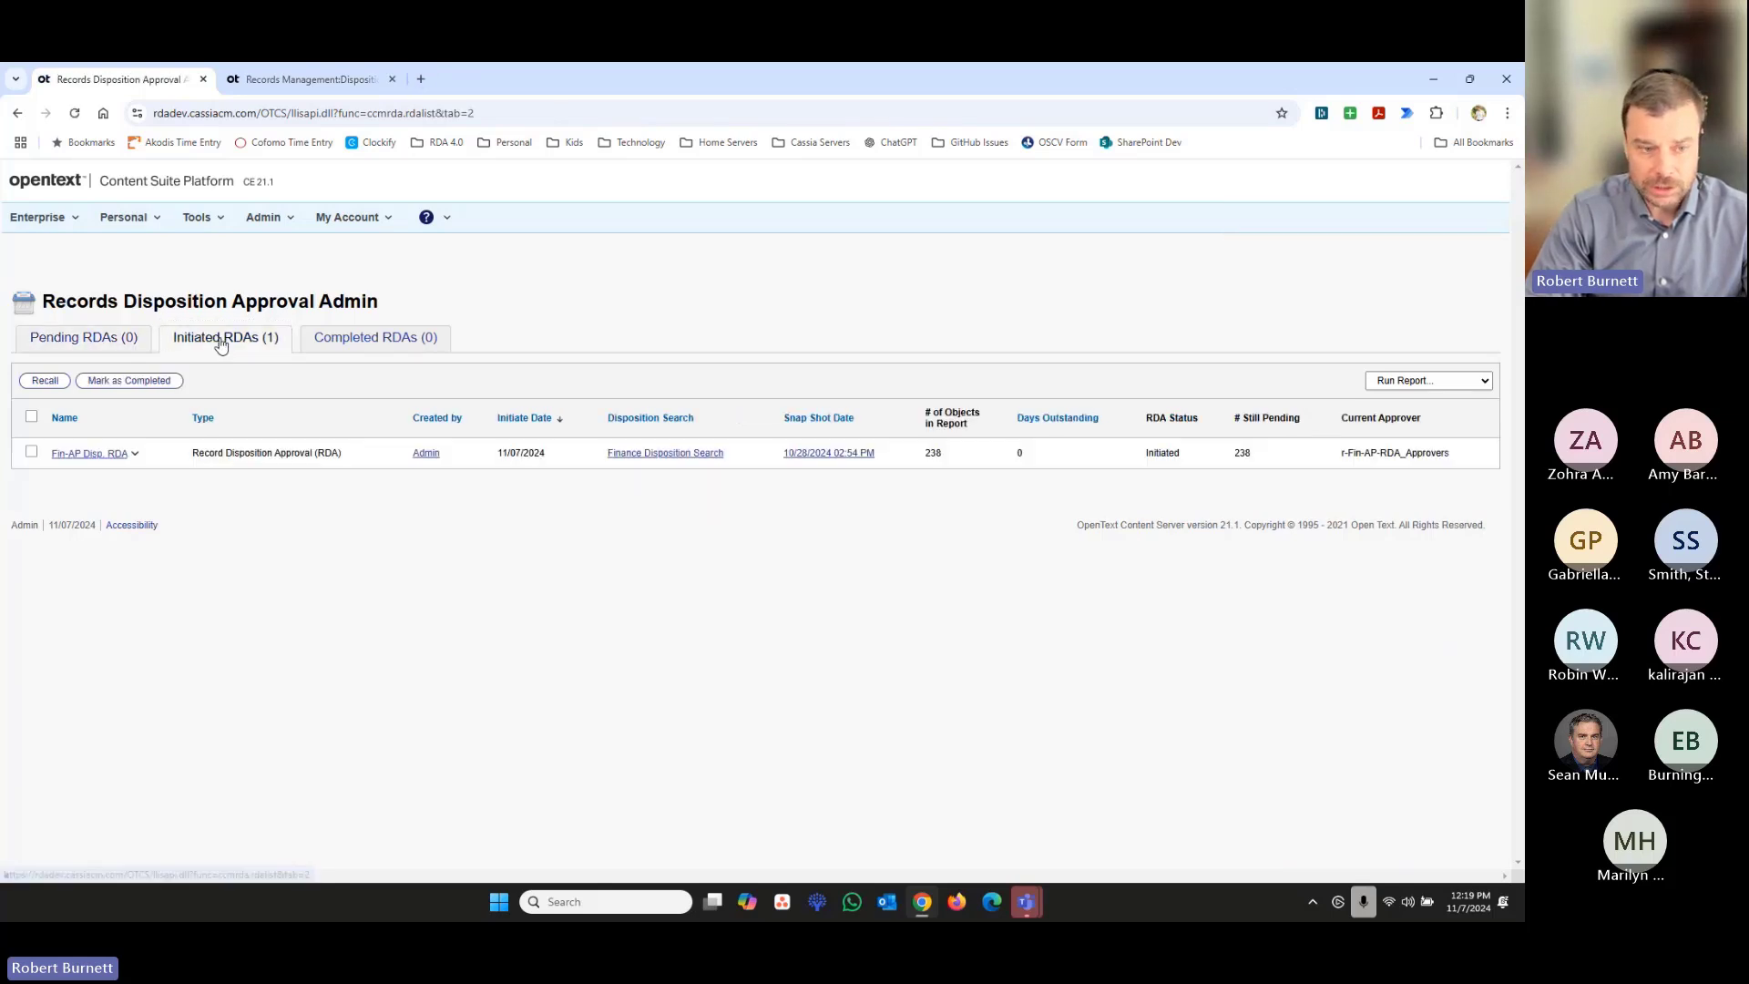
double_click(931, 453)
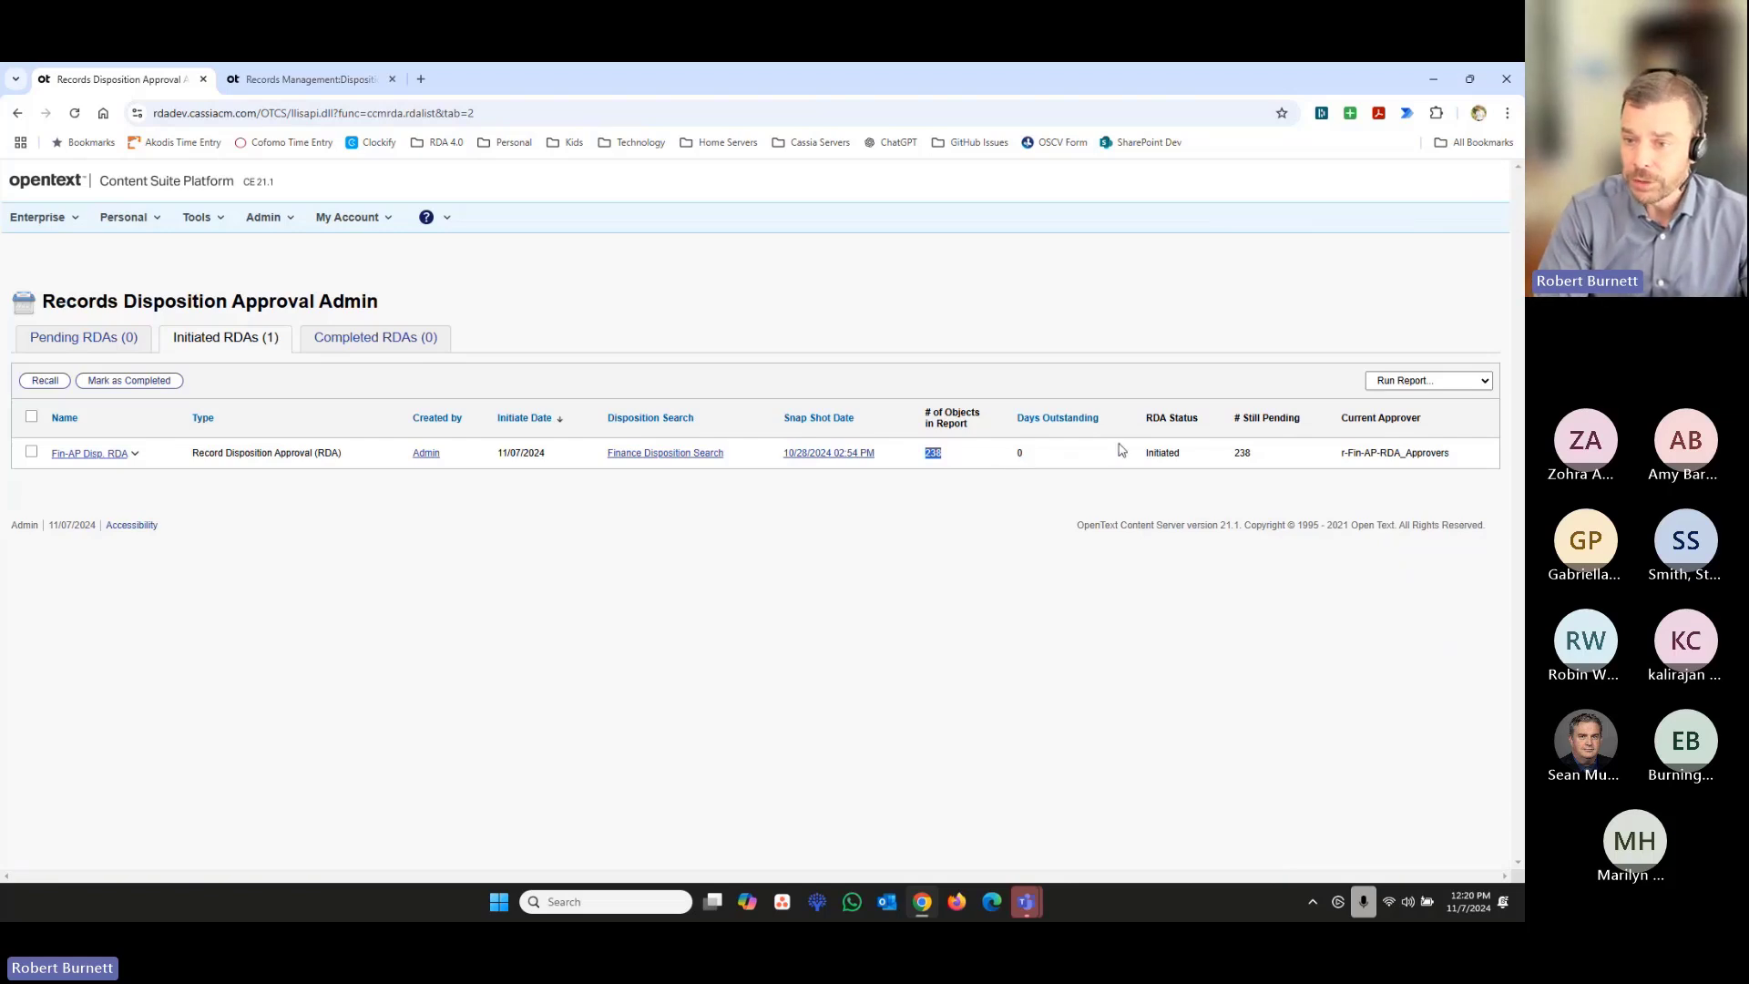
double_click(1242, 453)
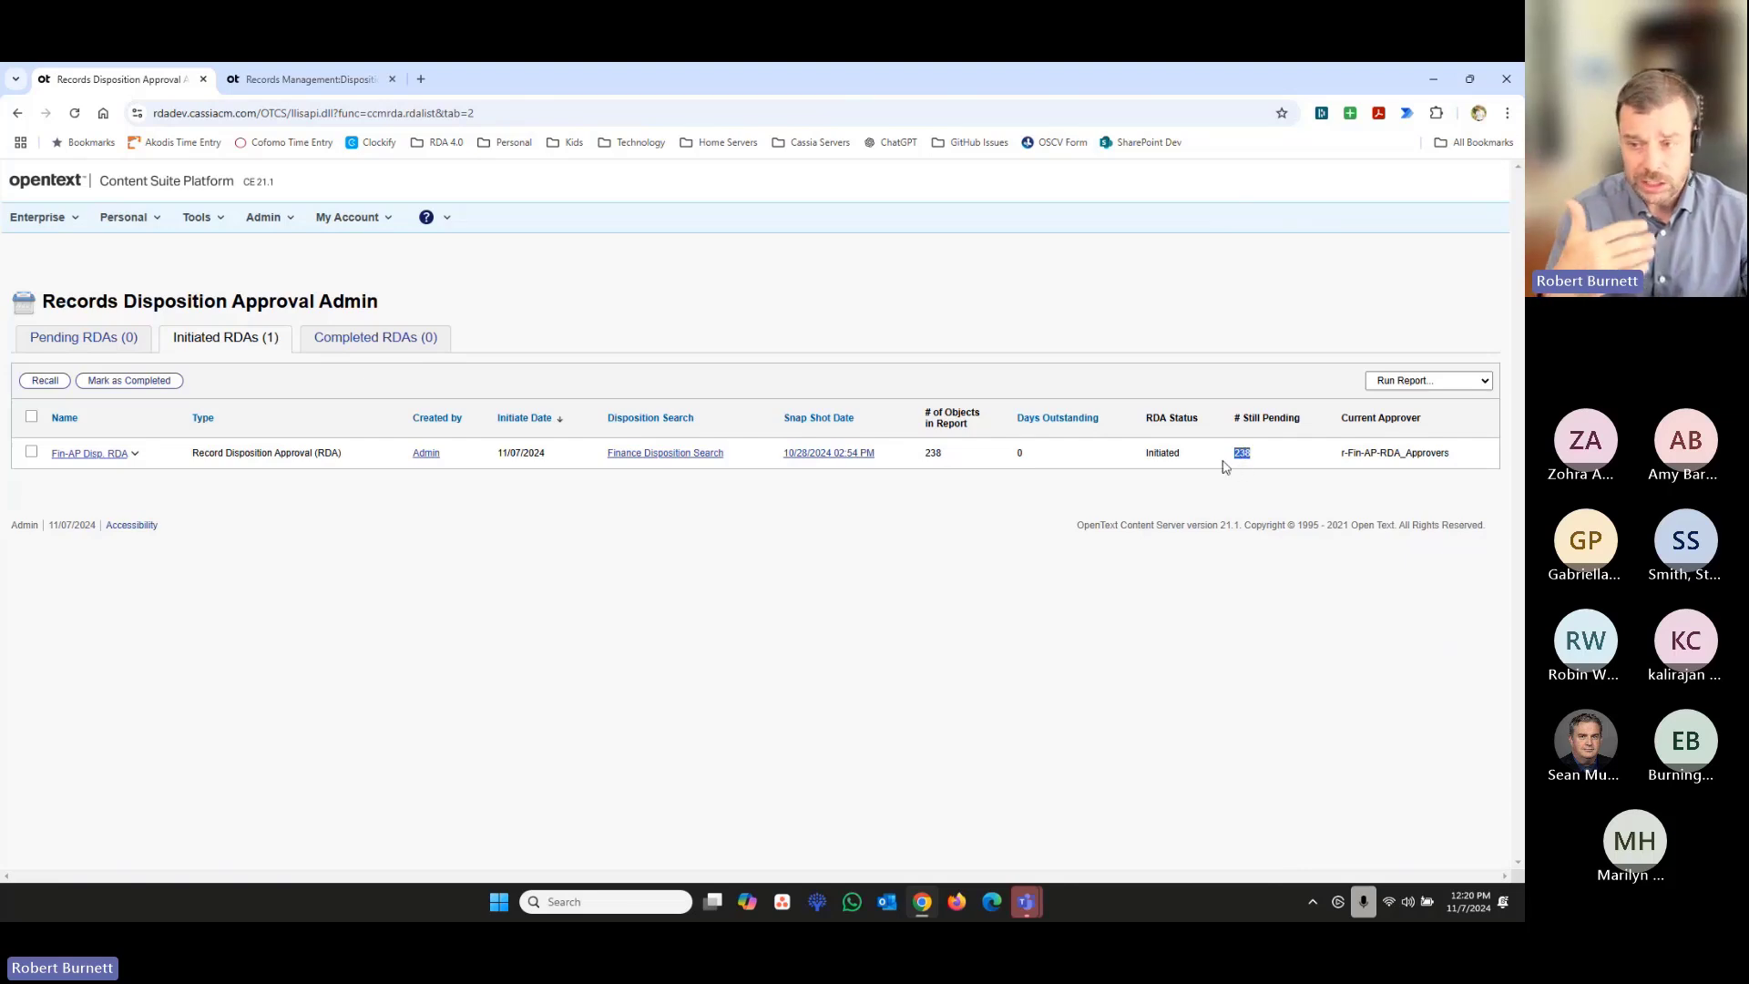
drag(1343, 453, 1454, 453)
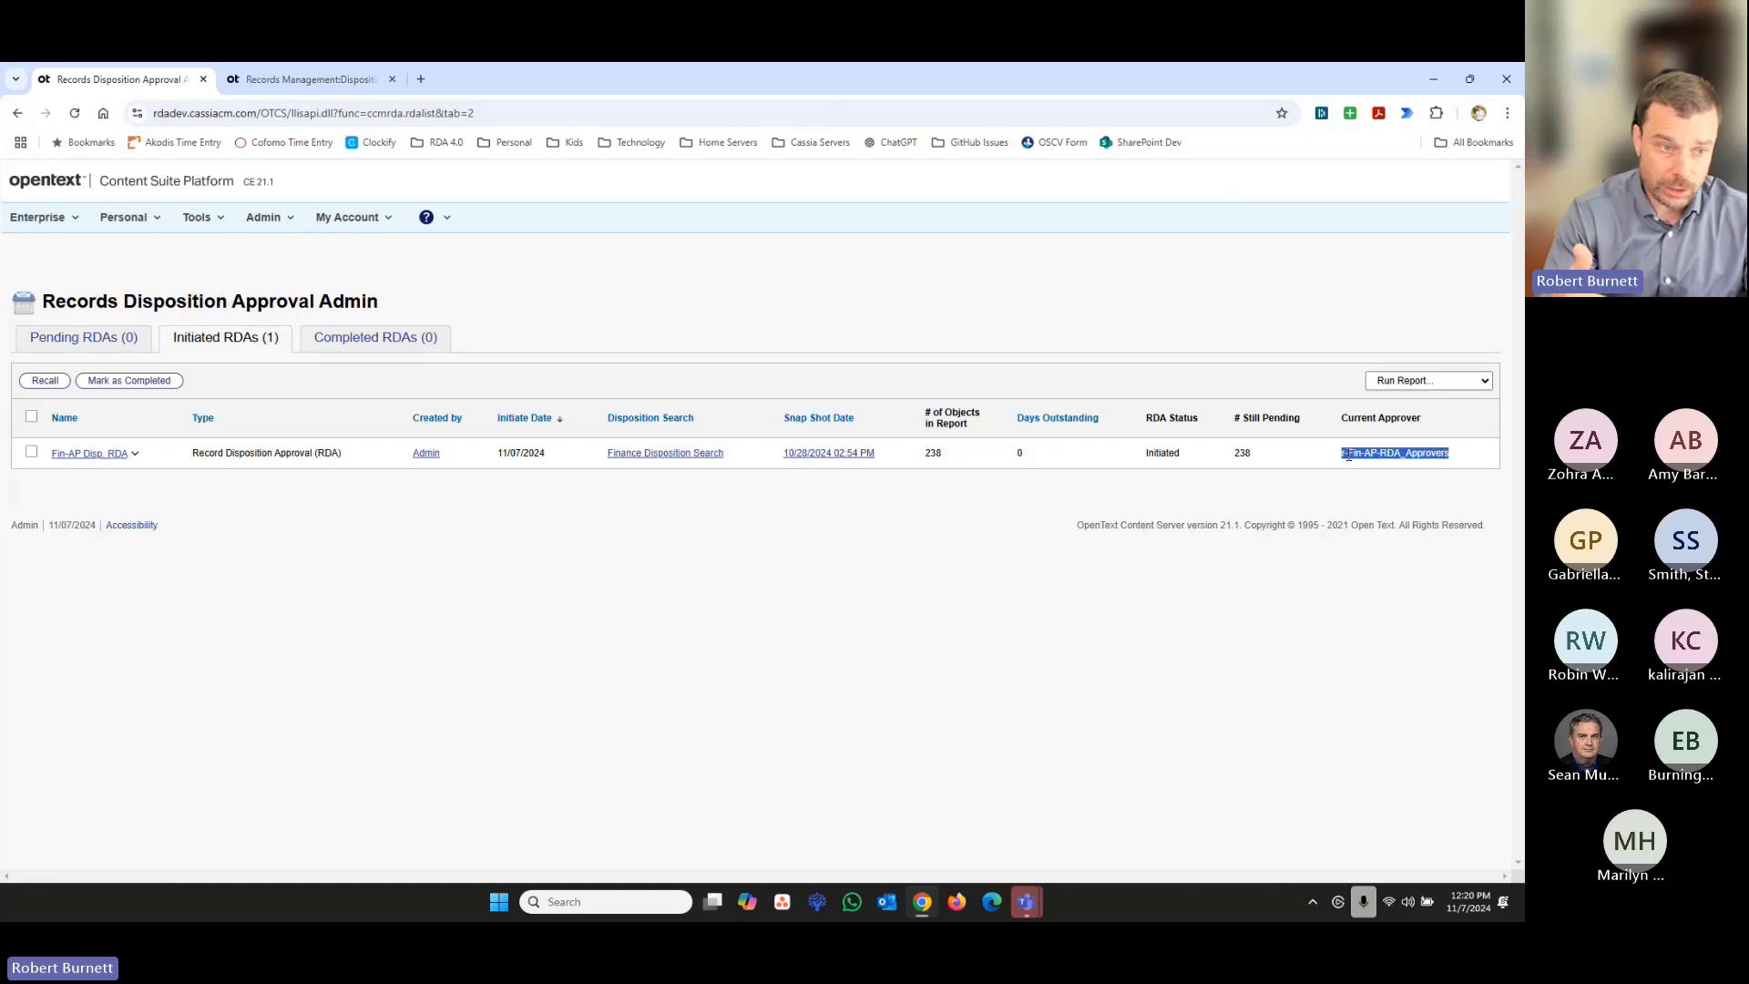
- Log out of the Admin account and sign in as Approver1 with the saved user name and password
click(338, 232)
click(352, 319)
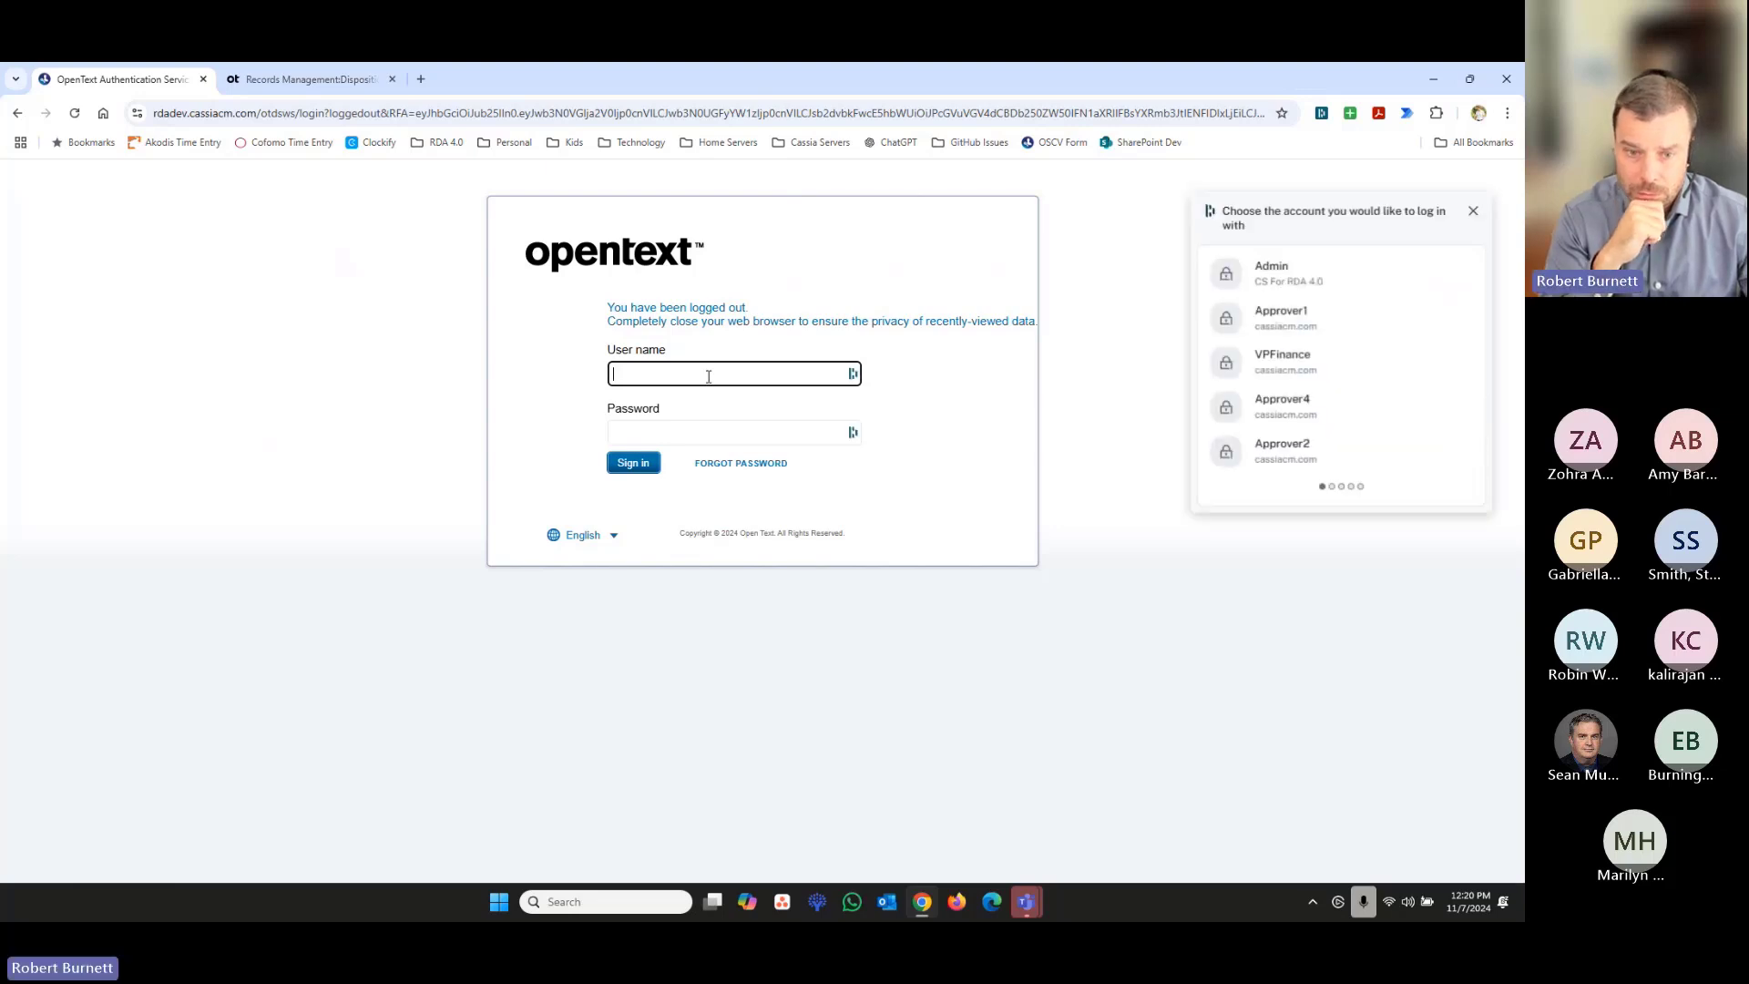
click(1271, 314)
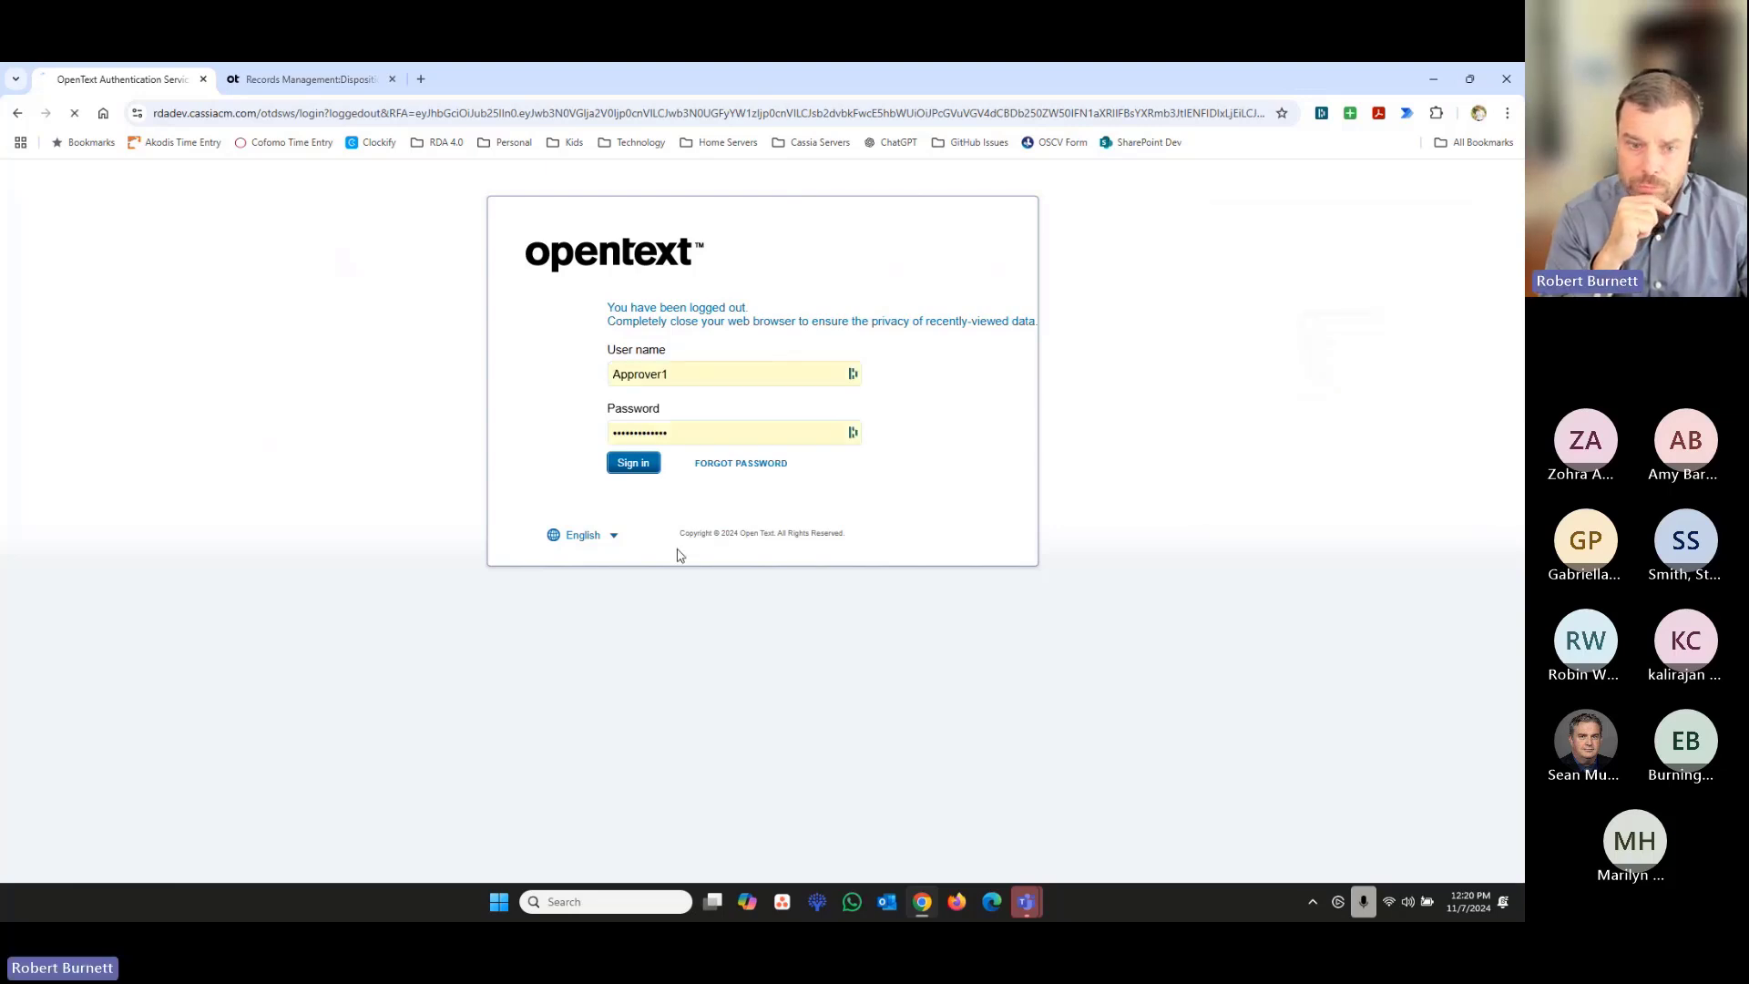
click(642, 465)
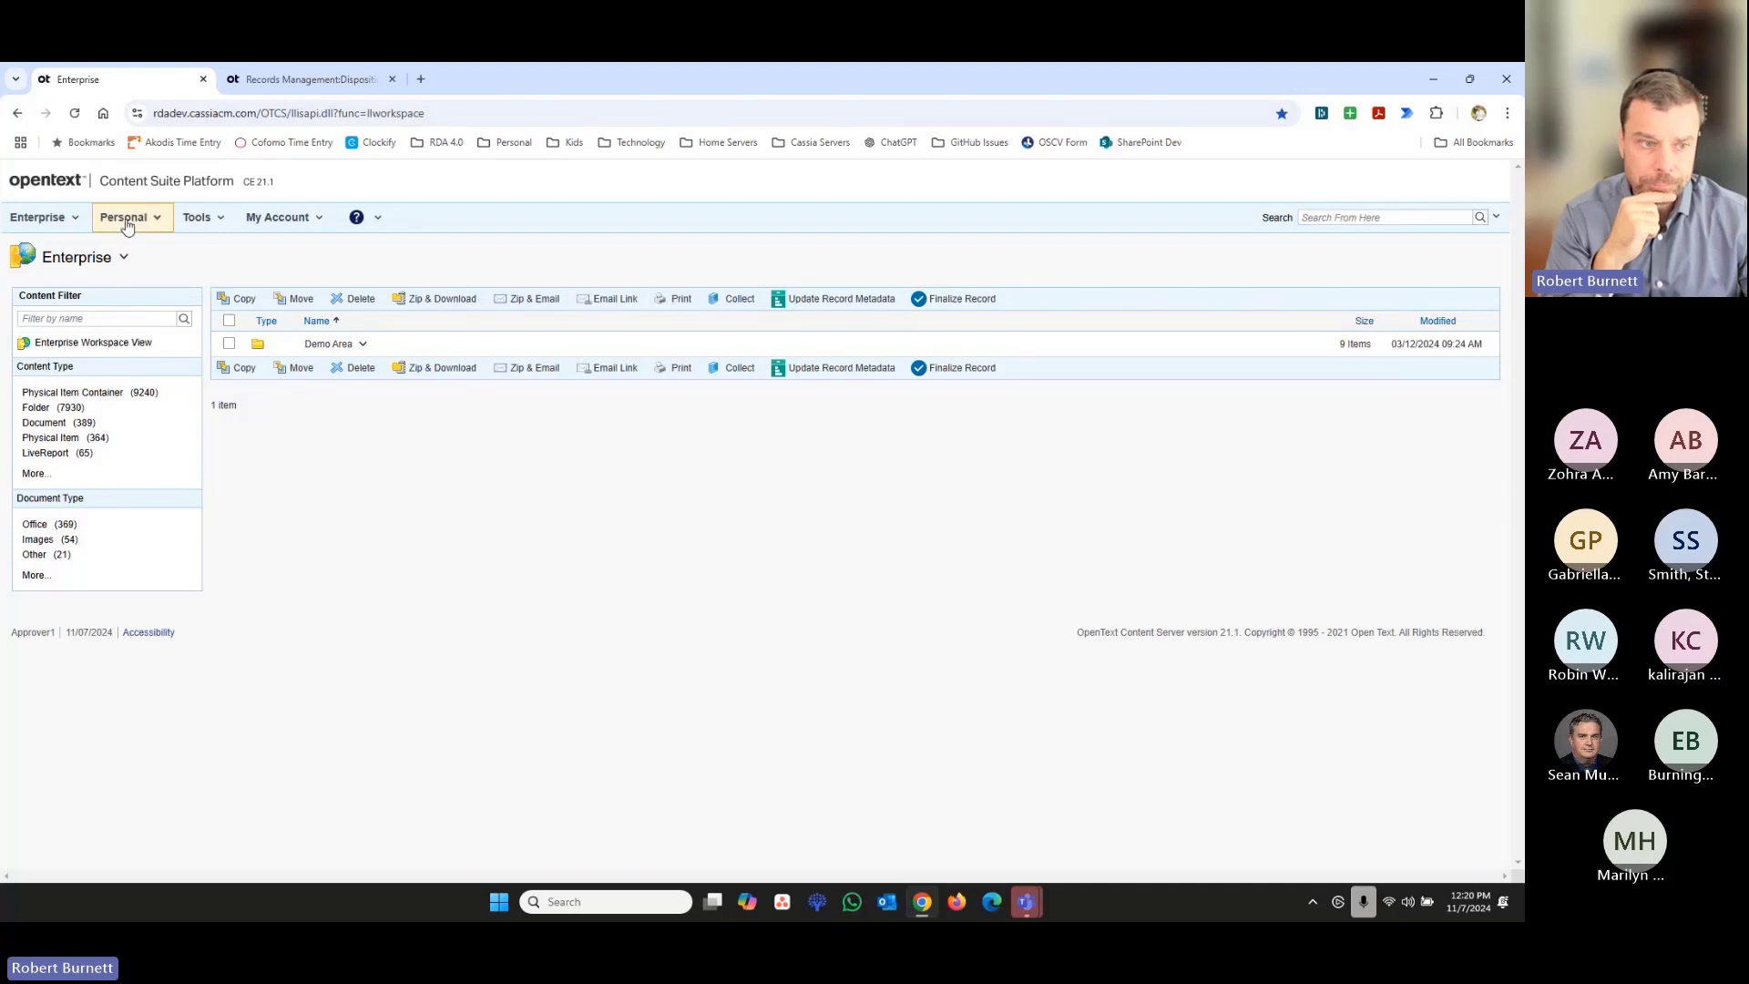
- Open the Fin-AP Disp. RDA from Approver1's RDA assignments and acknowledge the group acceptance notice
click(125, 217)
click(197, 519)
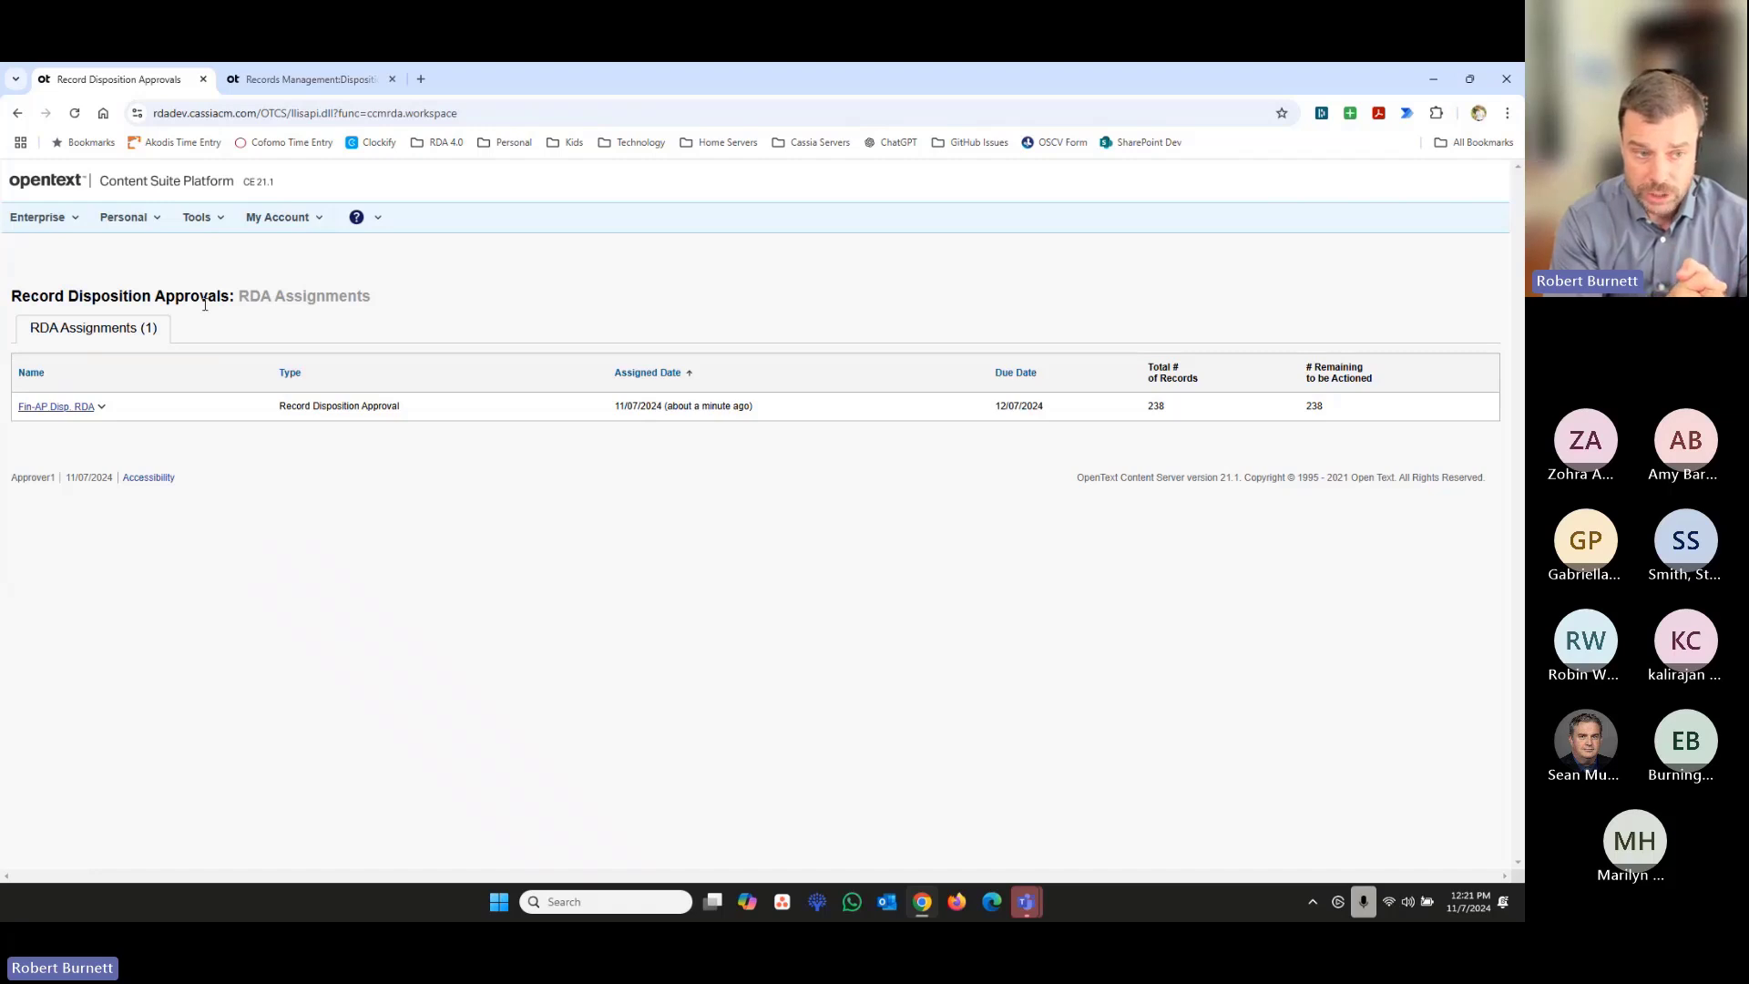
click(184, 224)
mouse_move(146, 225)
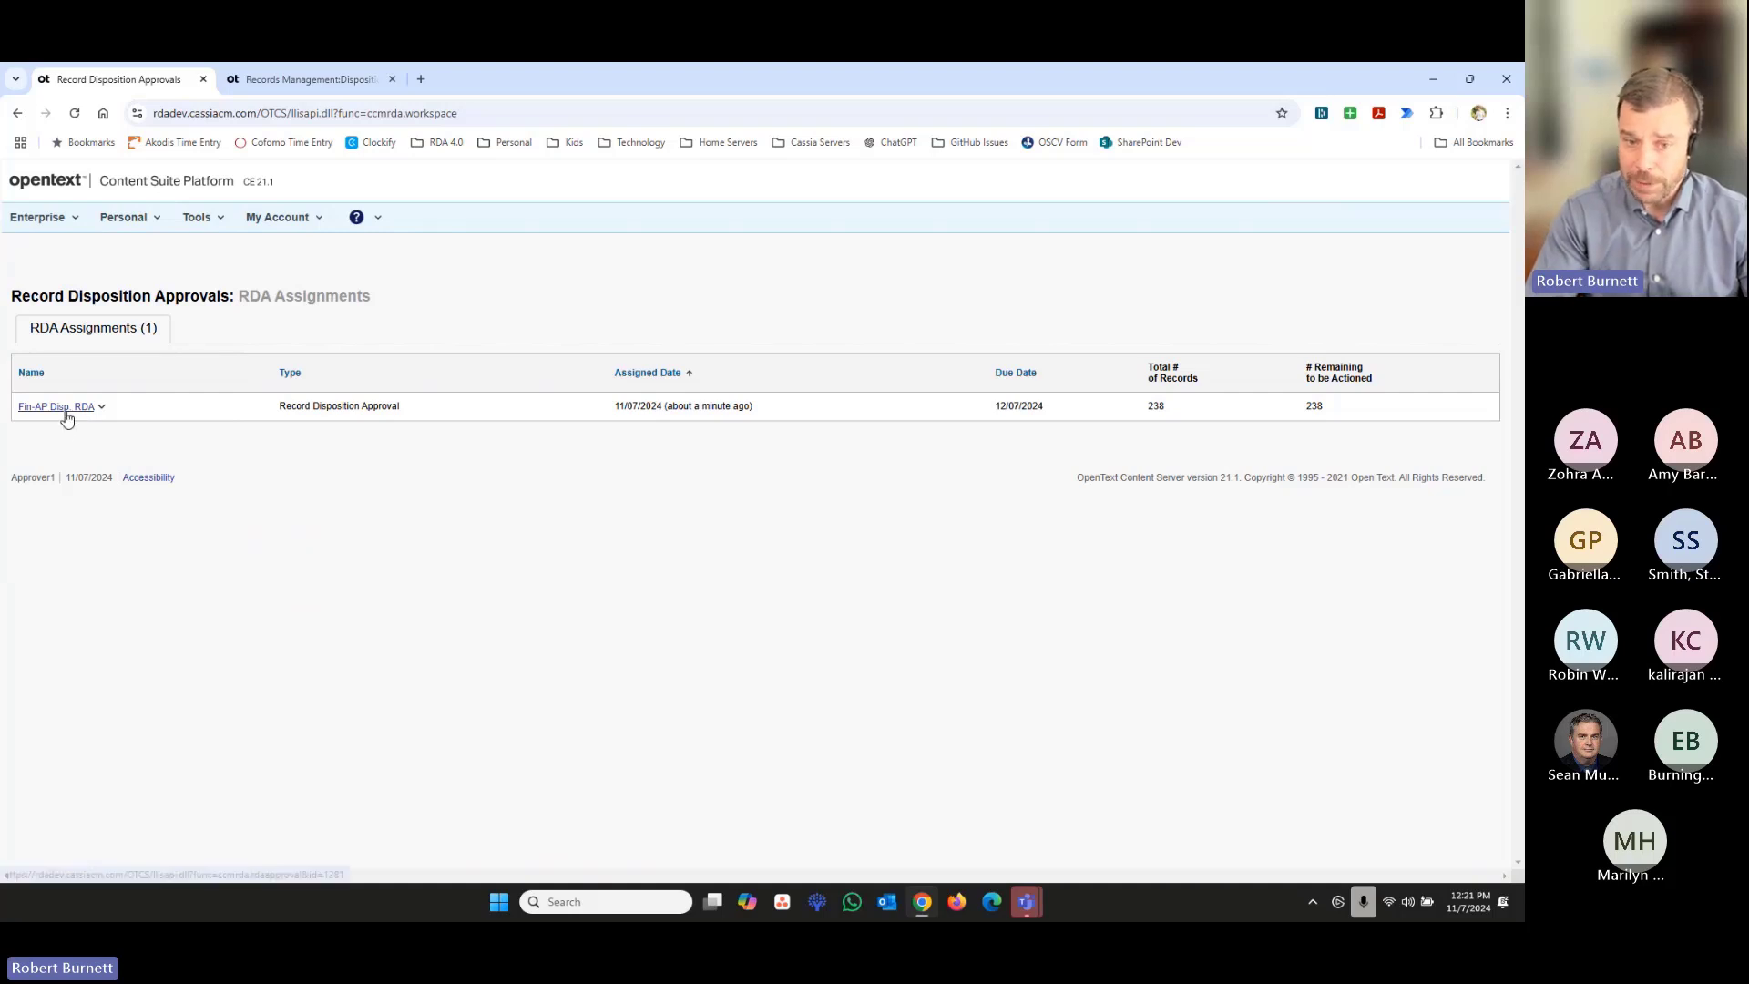
click(67, 415)
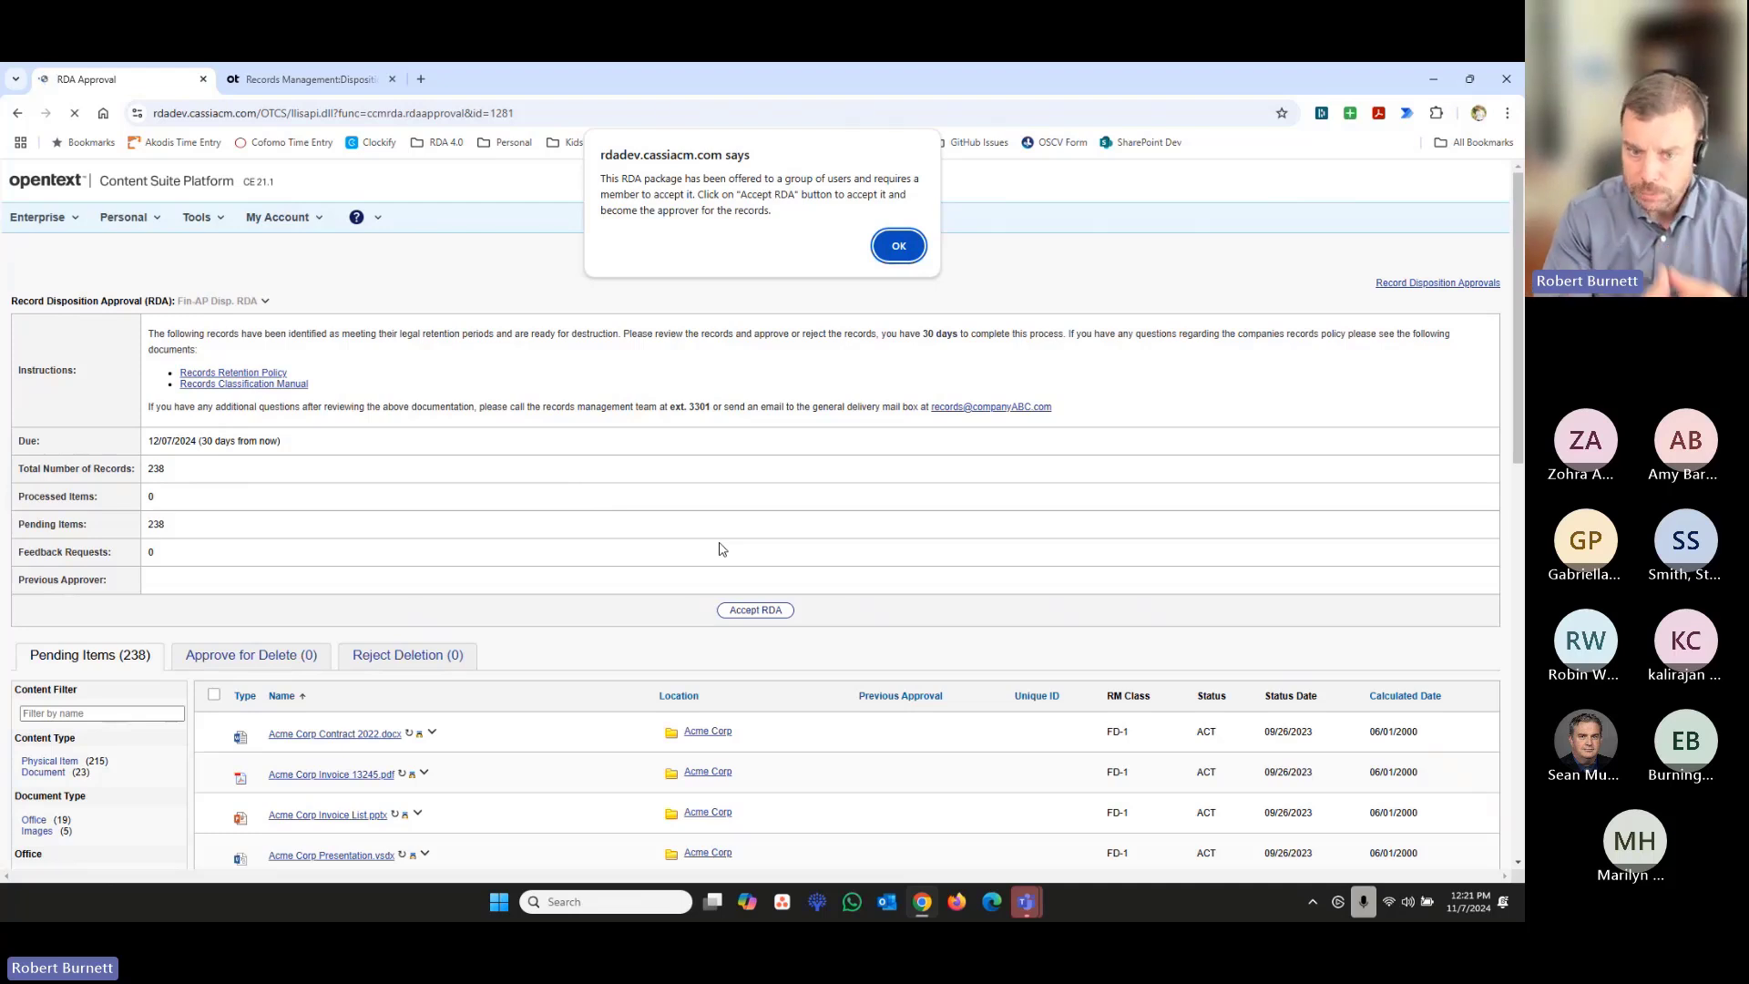
click(898, 246)
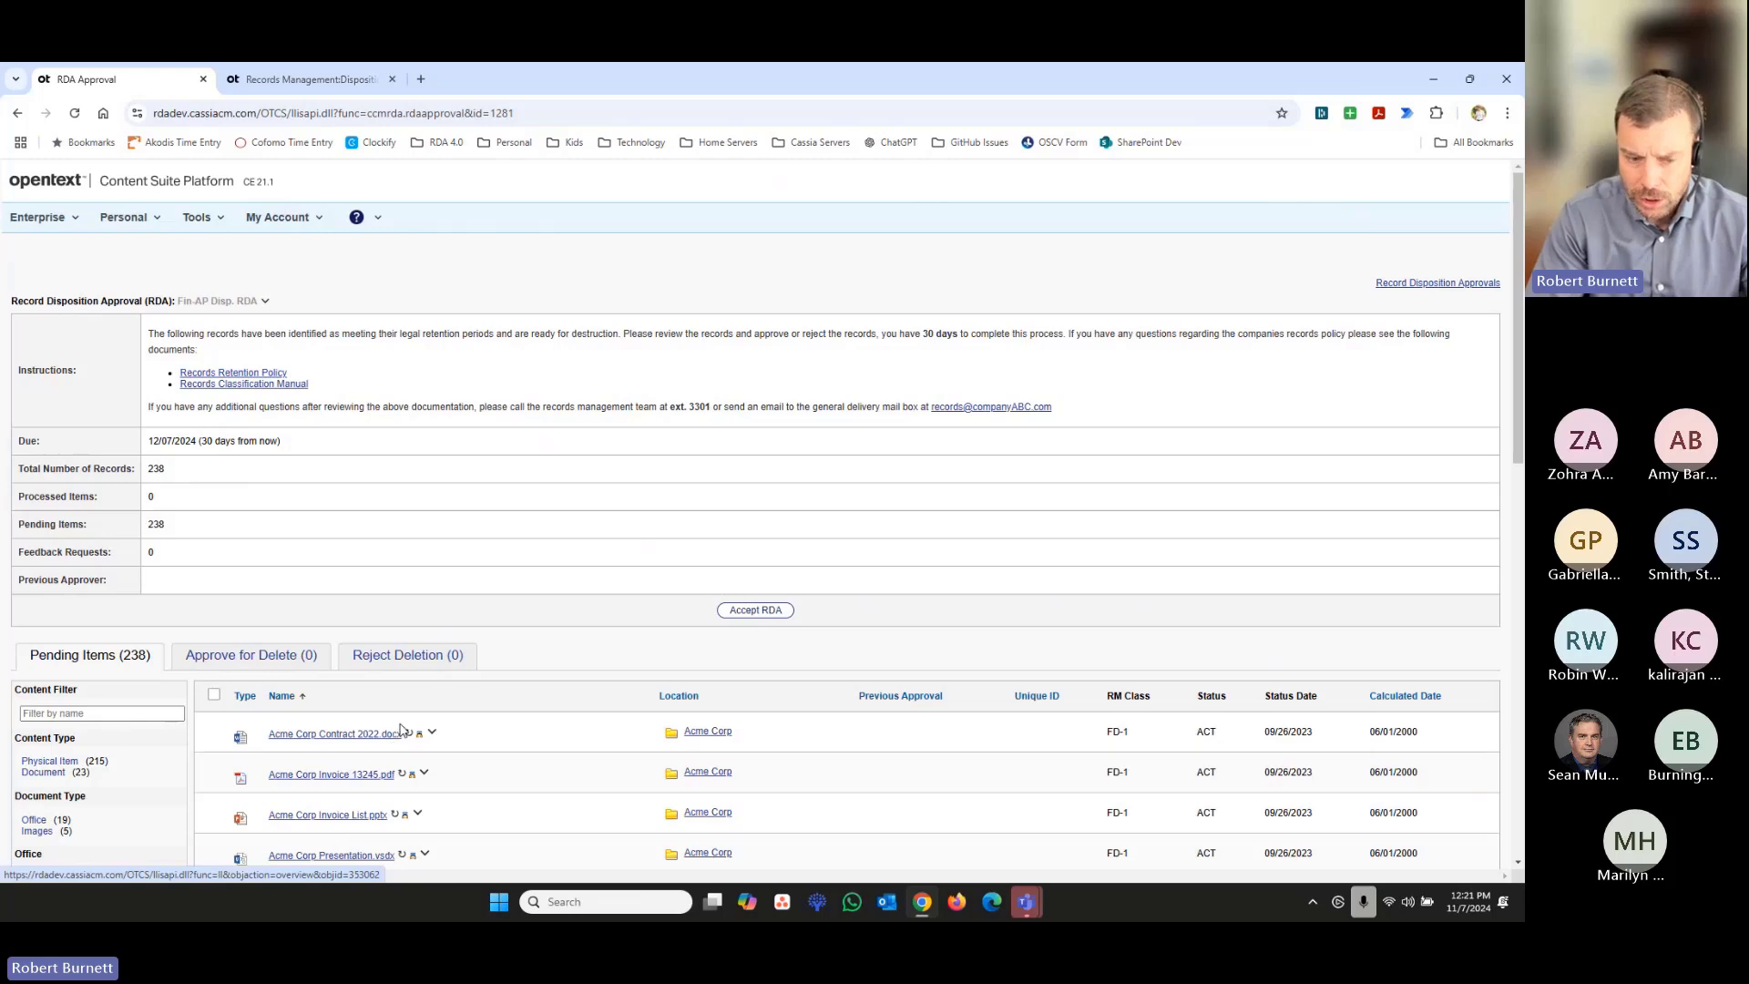
- Accept the Fin-AP Disp. RDA package as its approver
scroll(399, 734, down, 4)
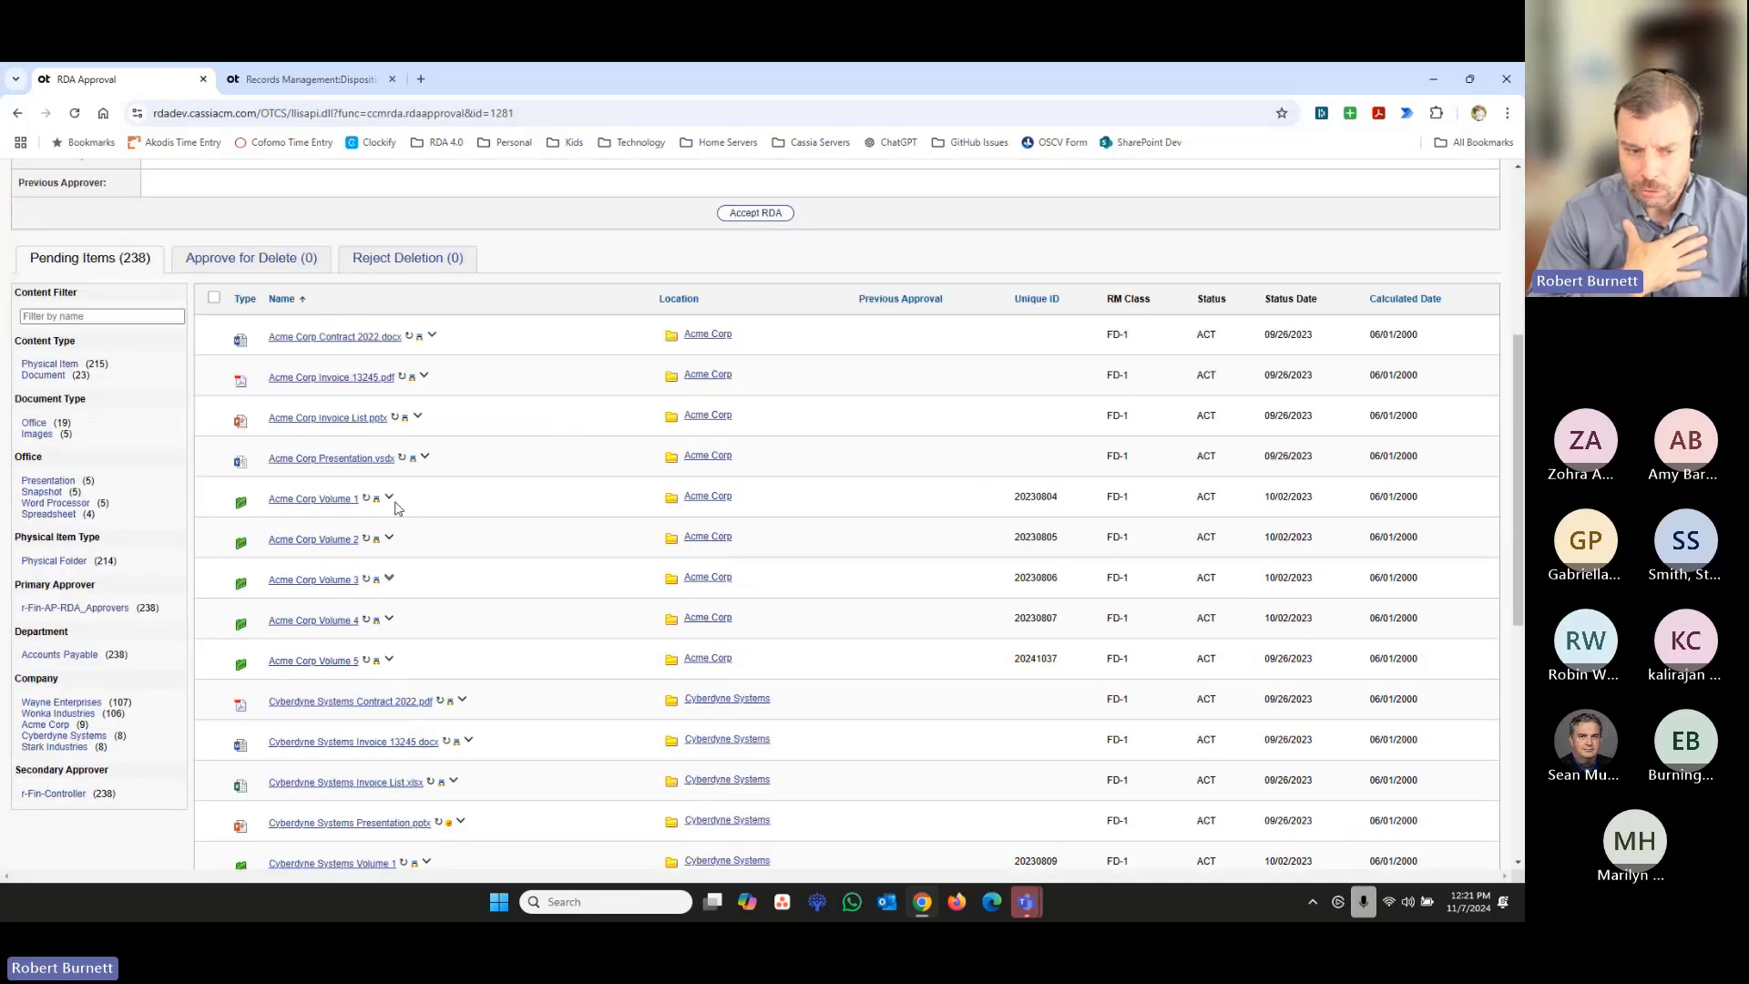
scroll(917, 619, up, 2)
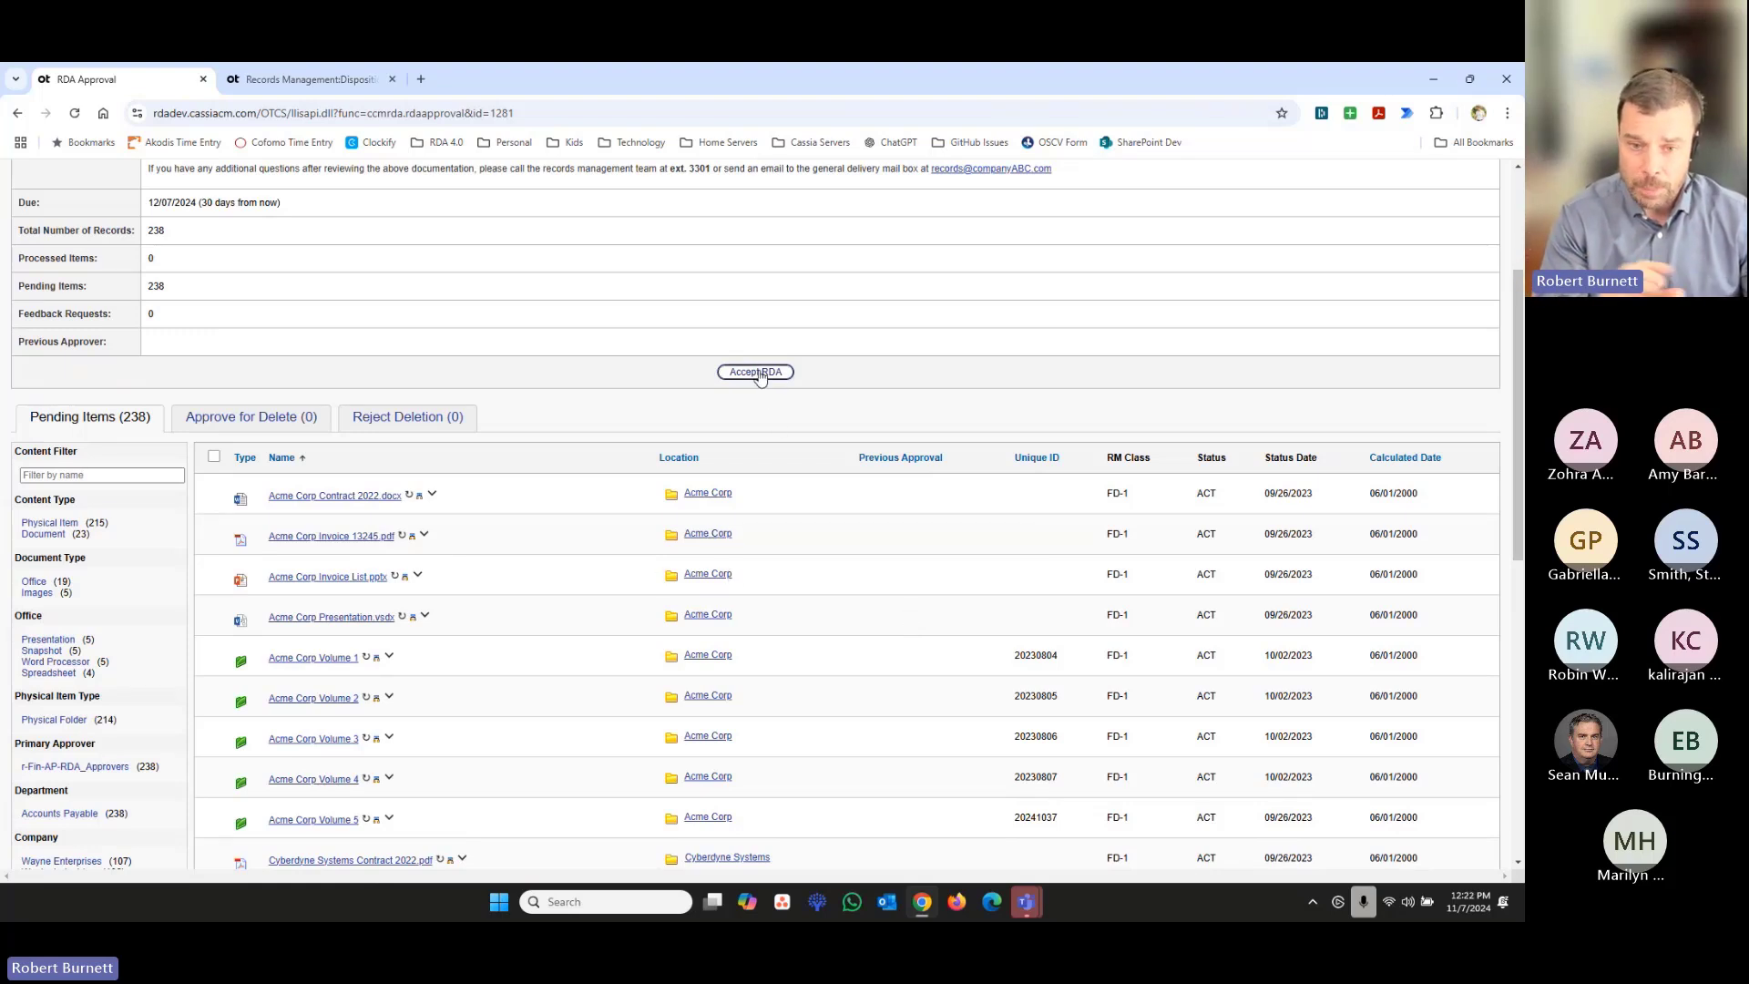
click(758, 373)
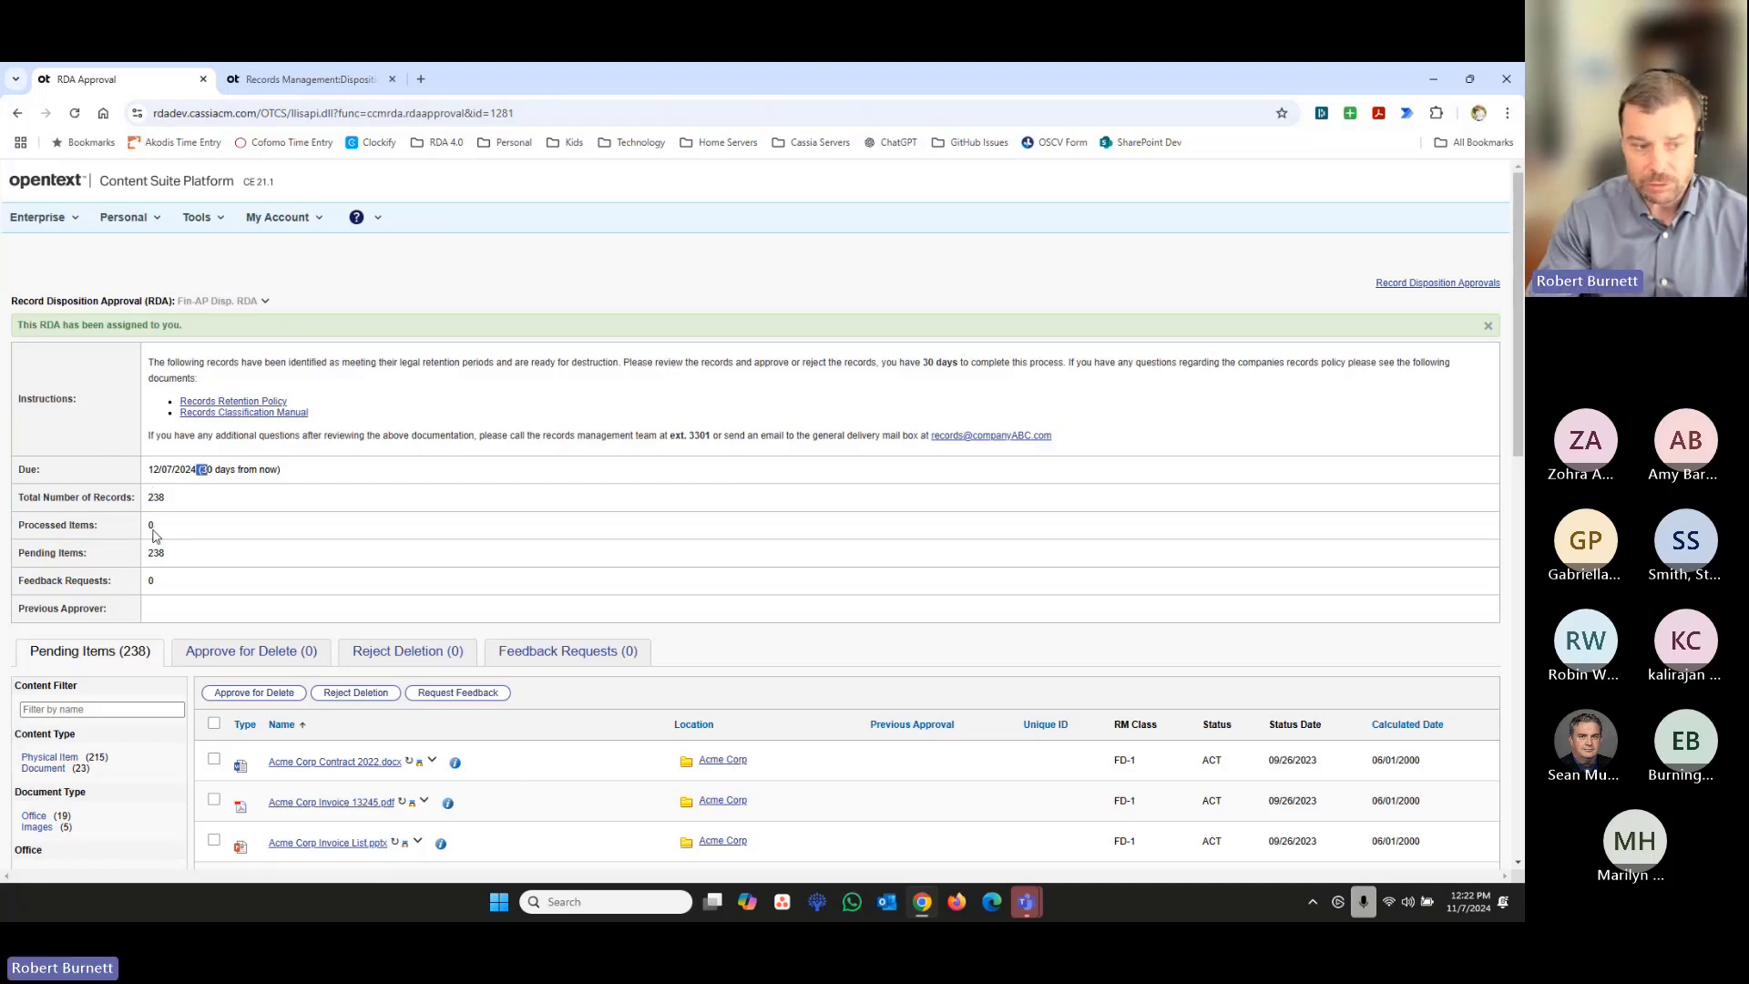
- Review the feedback requests and previous approver entries in the accepted RDA's summary
double_click(151, 579)
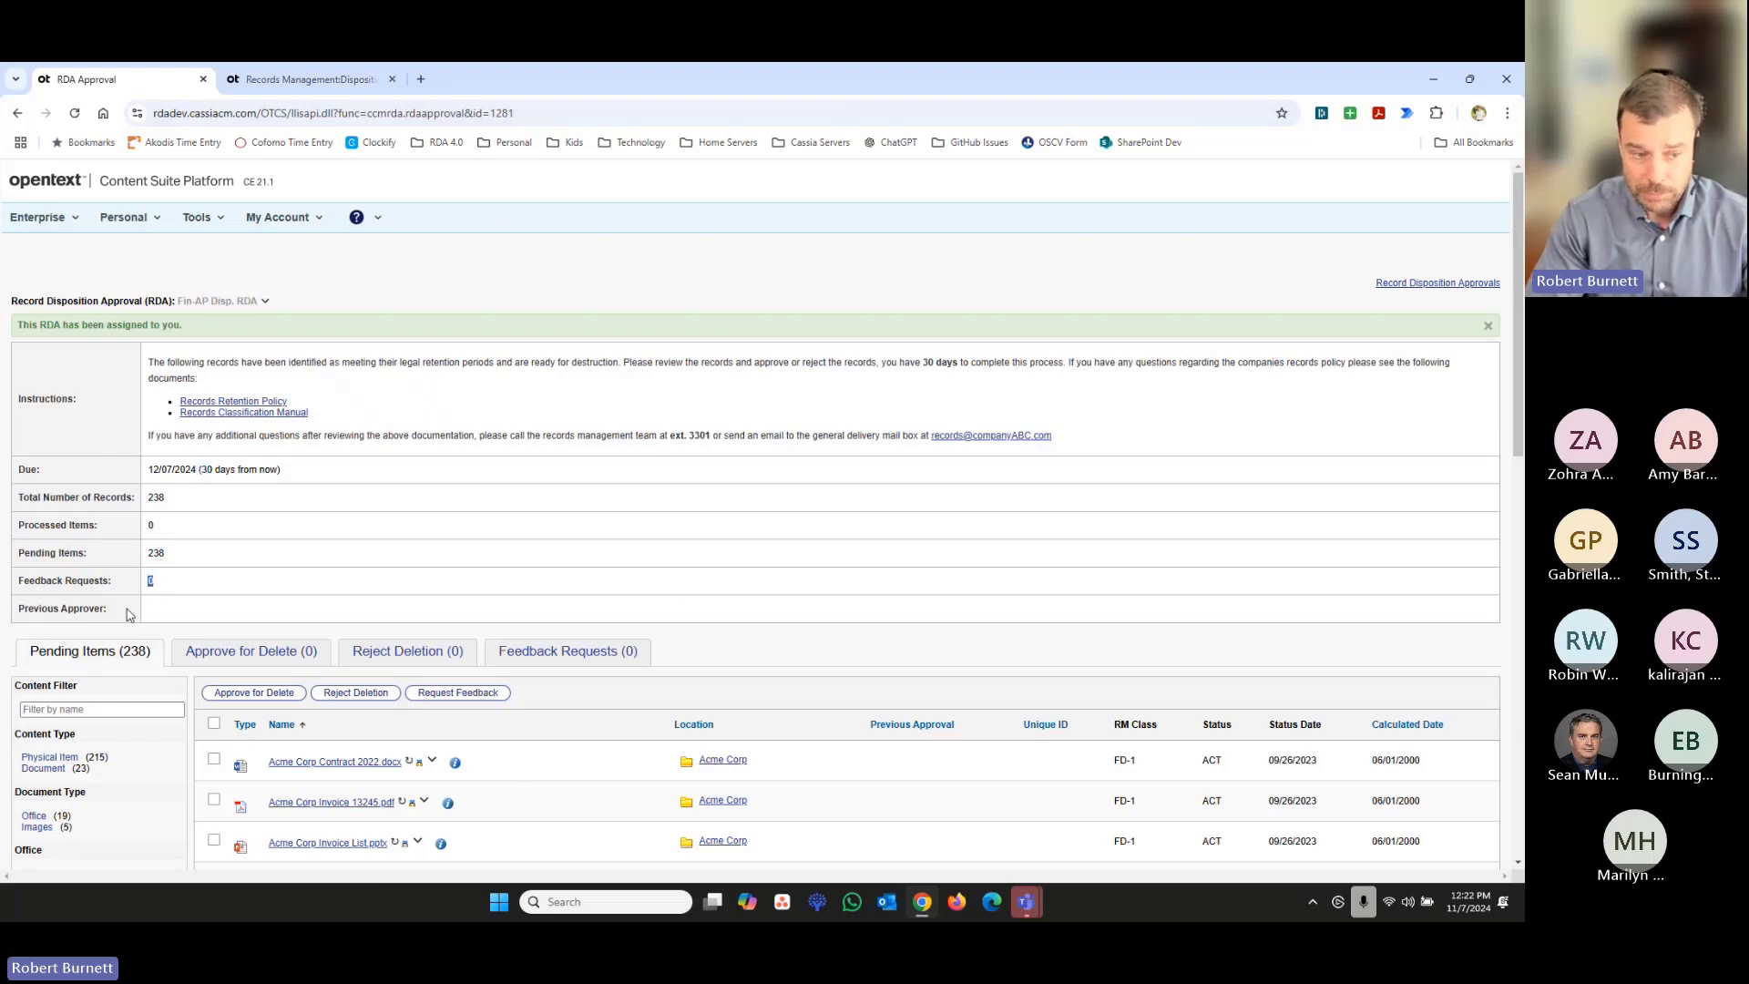
drag(108, 609, 22, 606)
click(33, 624)
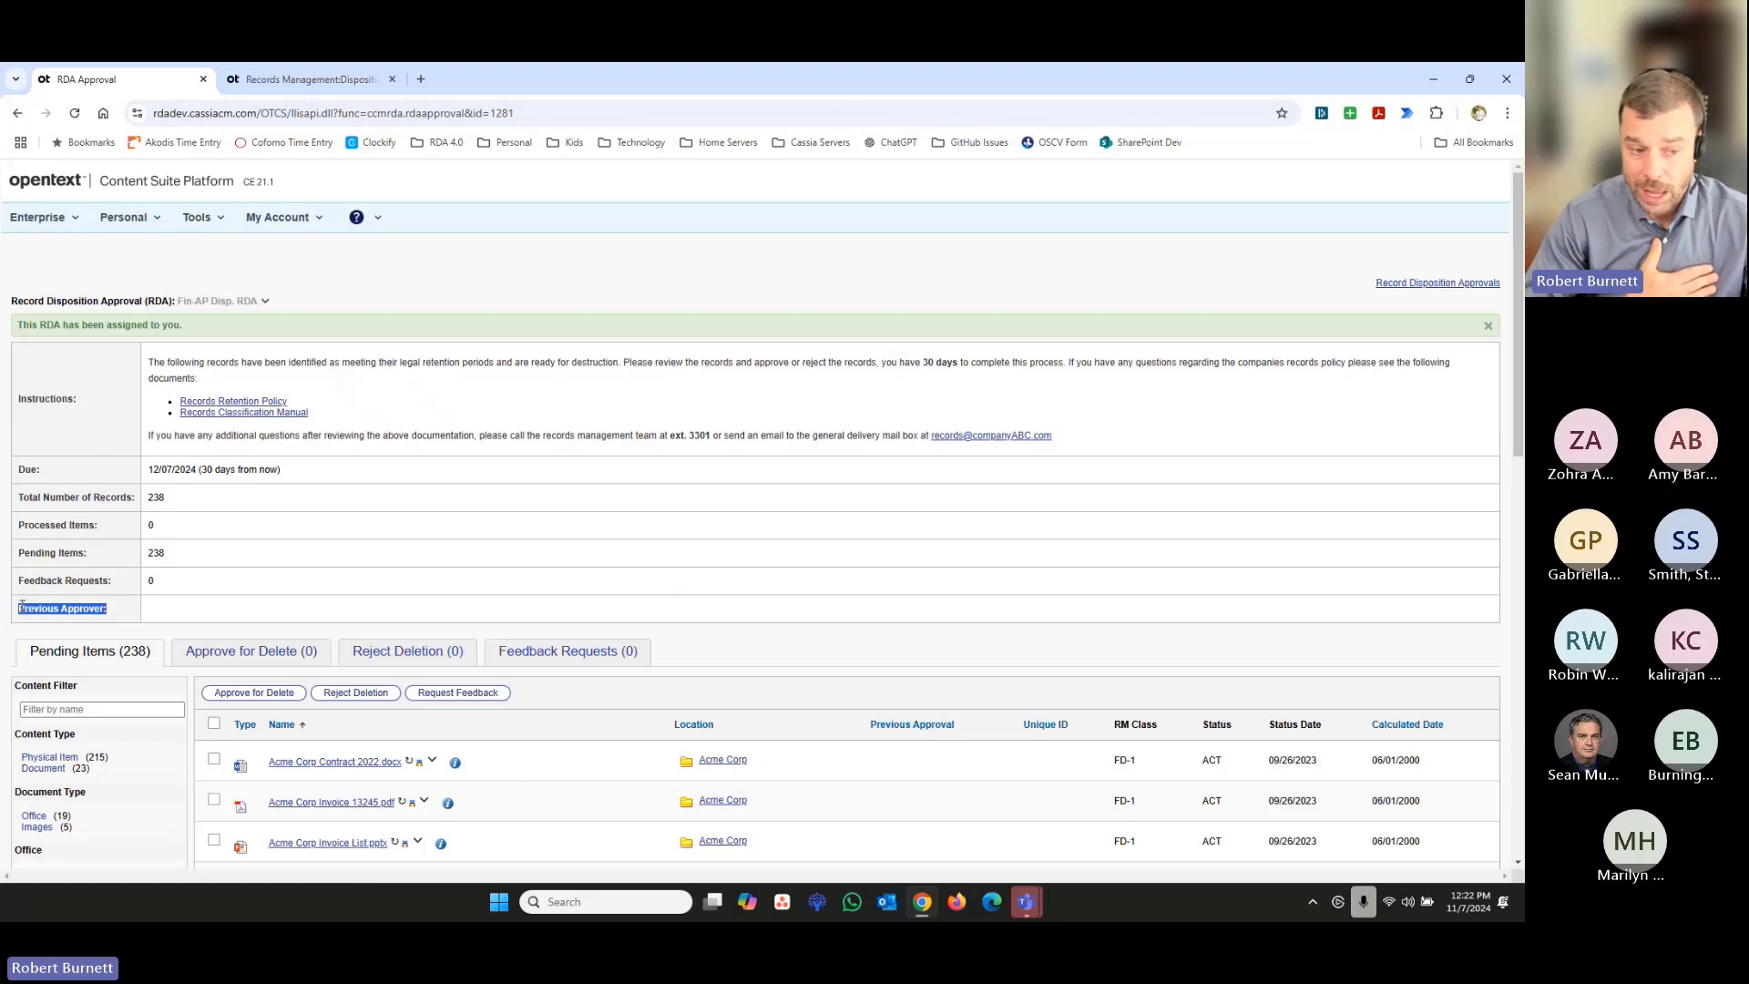
click(168, 600)
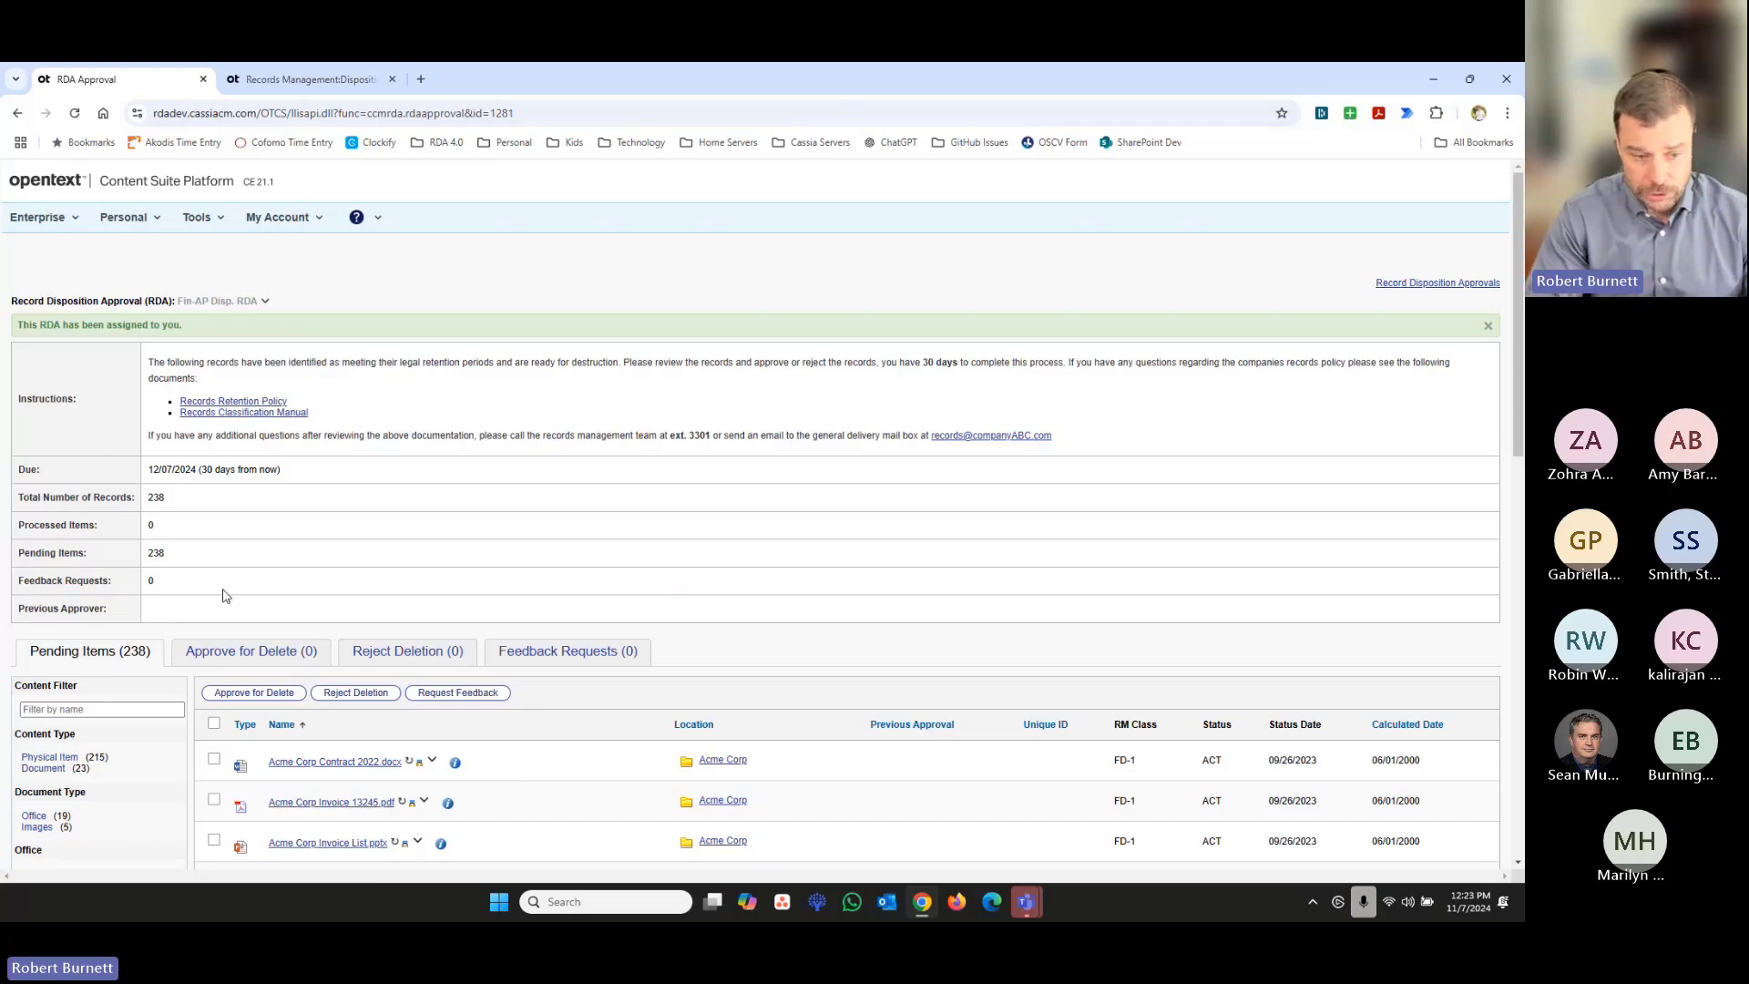
- Approve the pending item Acme Corp Contract 2022.docx for deletion
scroll(227, 598, down, 3)
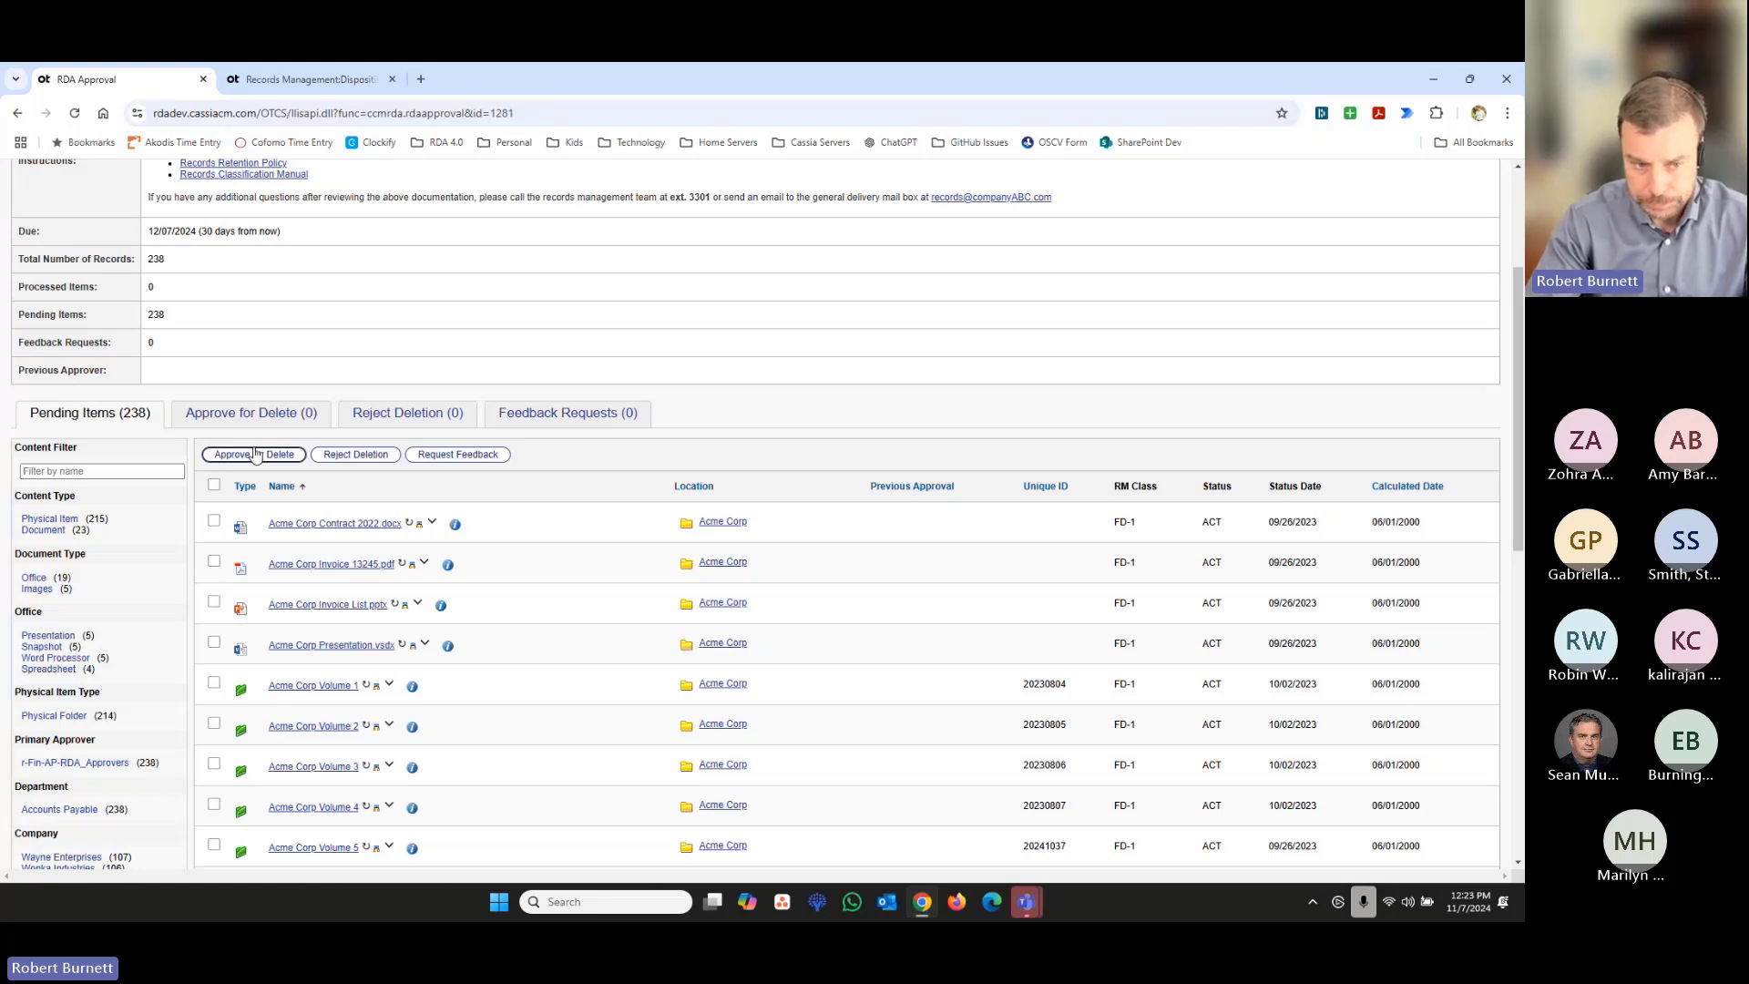
mouse_move(929, 907)
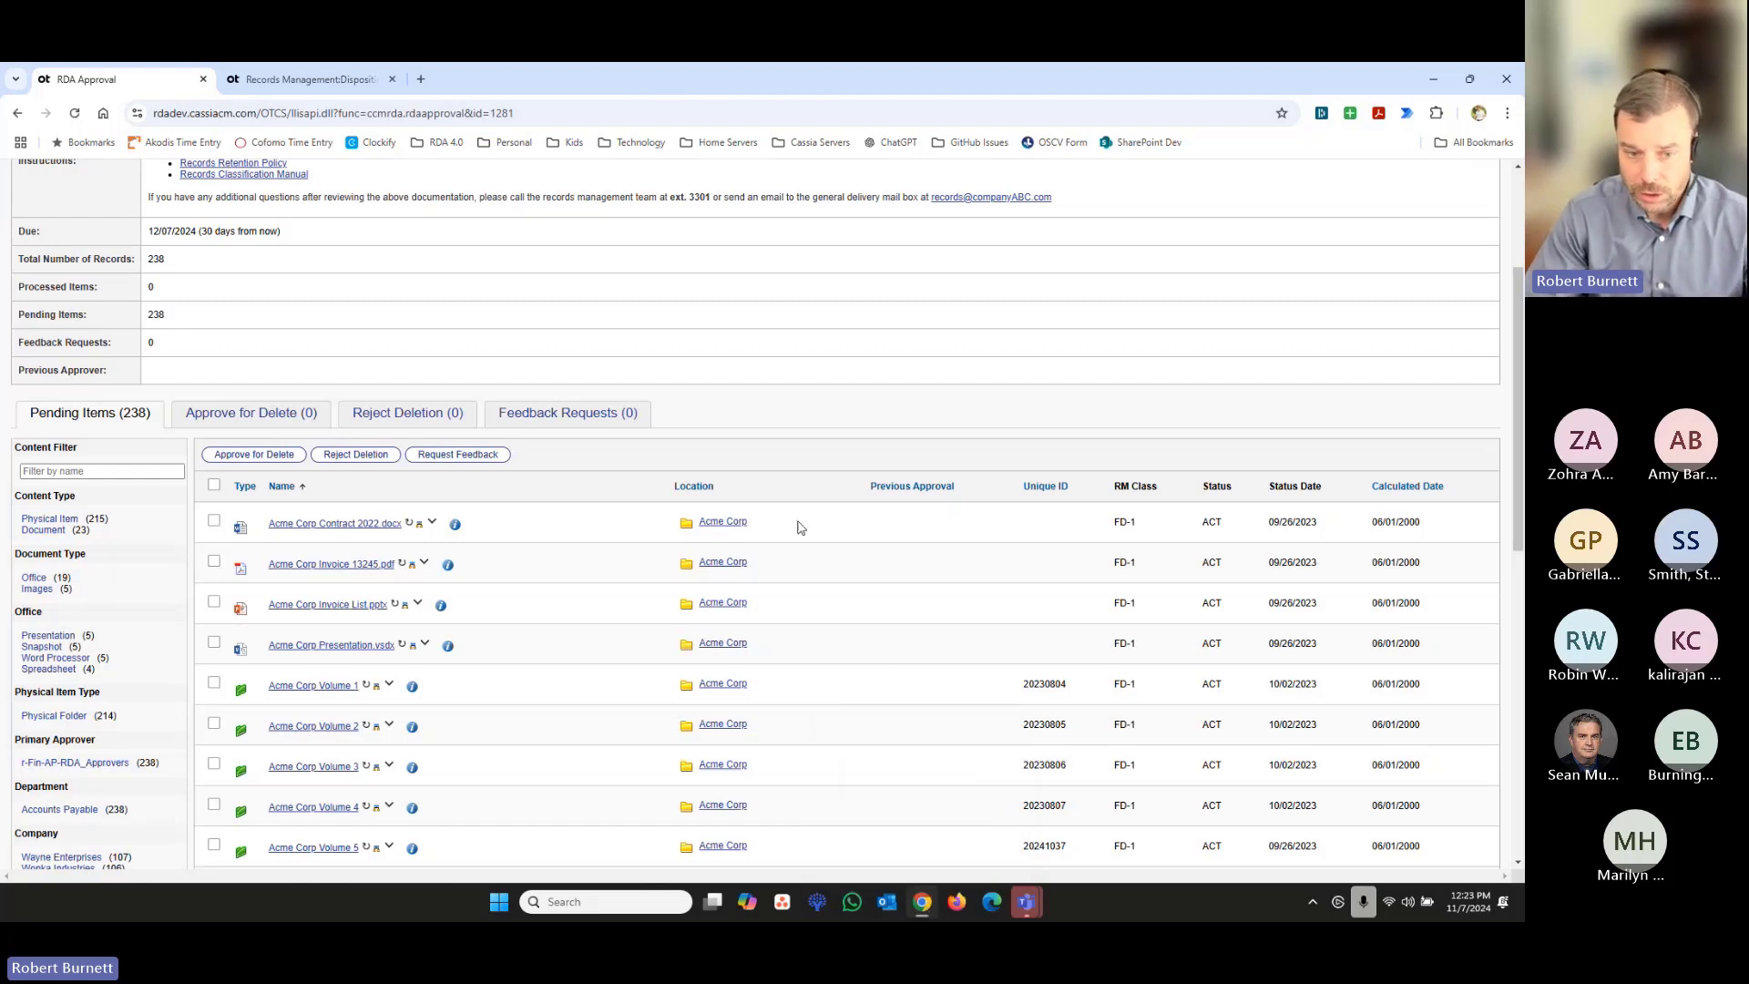
click(214, 523)
click(254, 455)
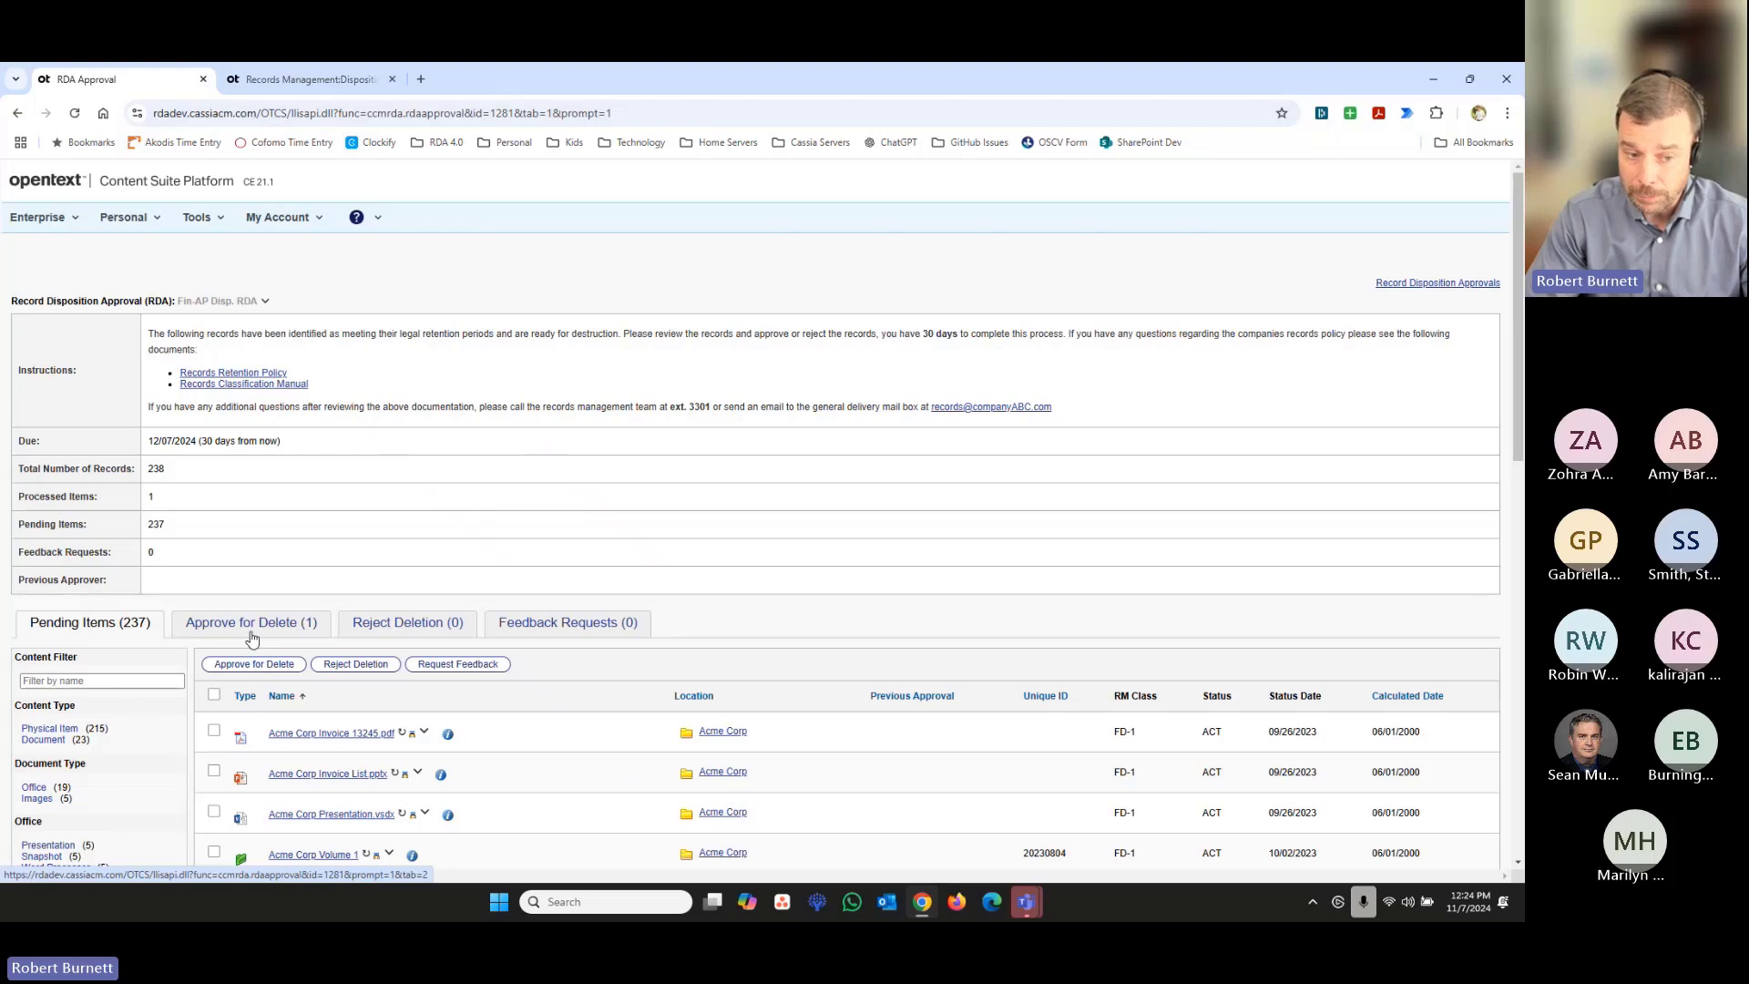
- Reject the deletion of Acme Corp Contract 2022.docx, already approved for deletion, with reason Legal Hold and comment "Hold 1234"
click(251, 633)
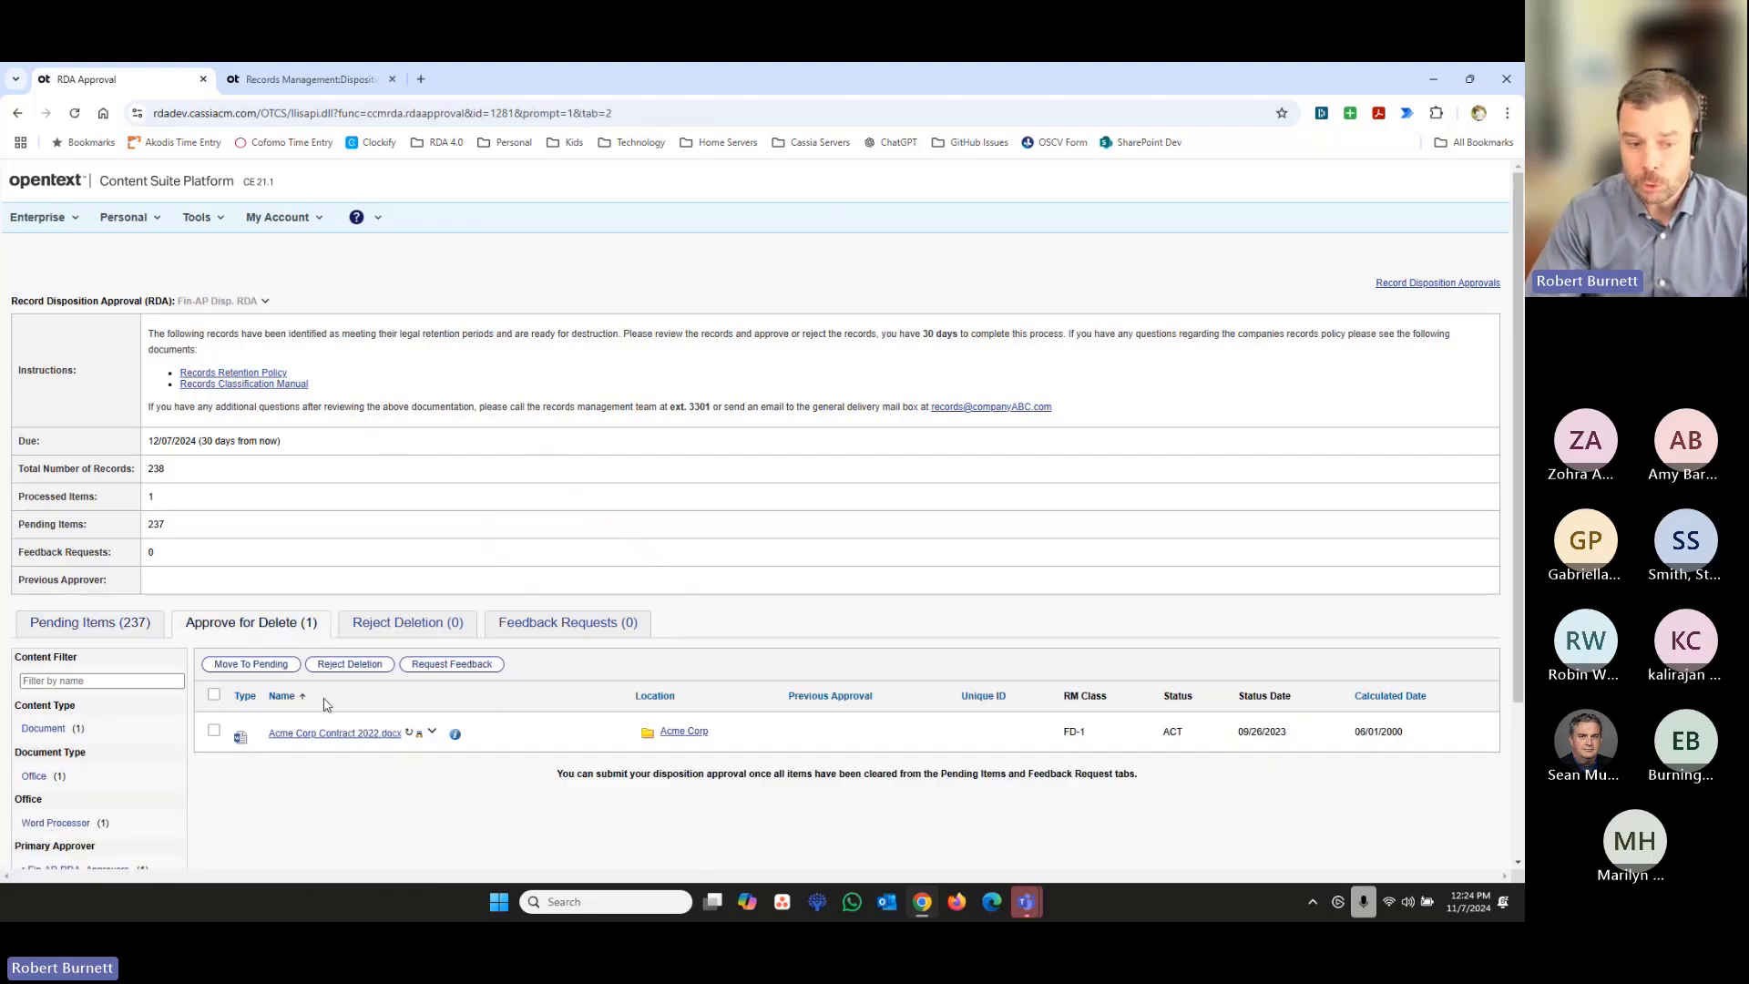
click(214, 731)
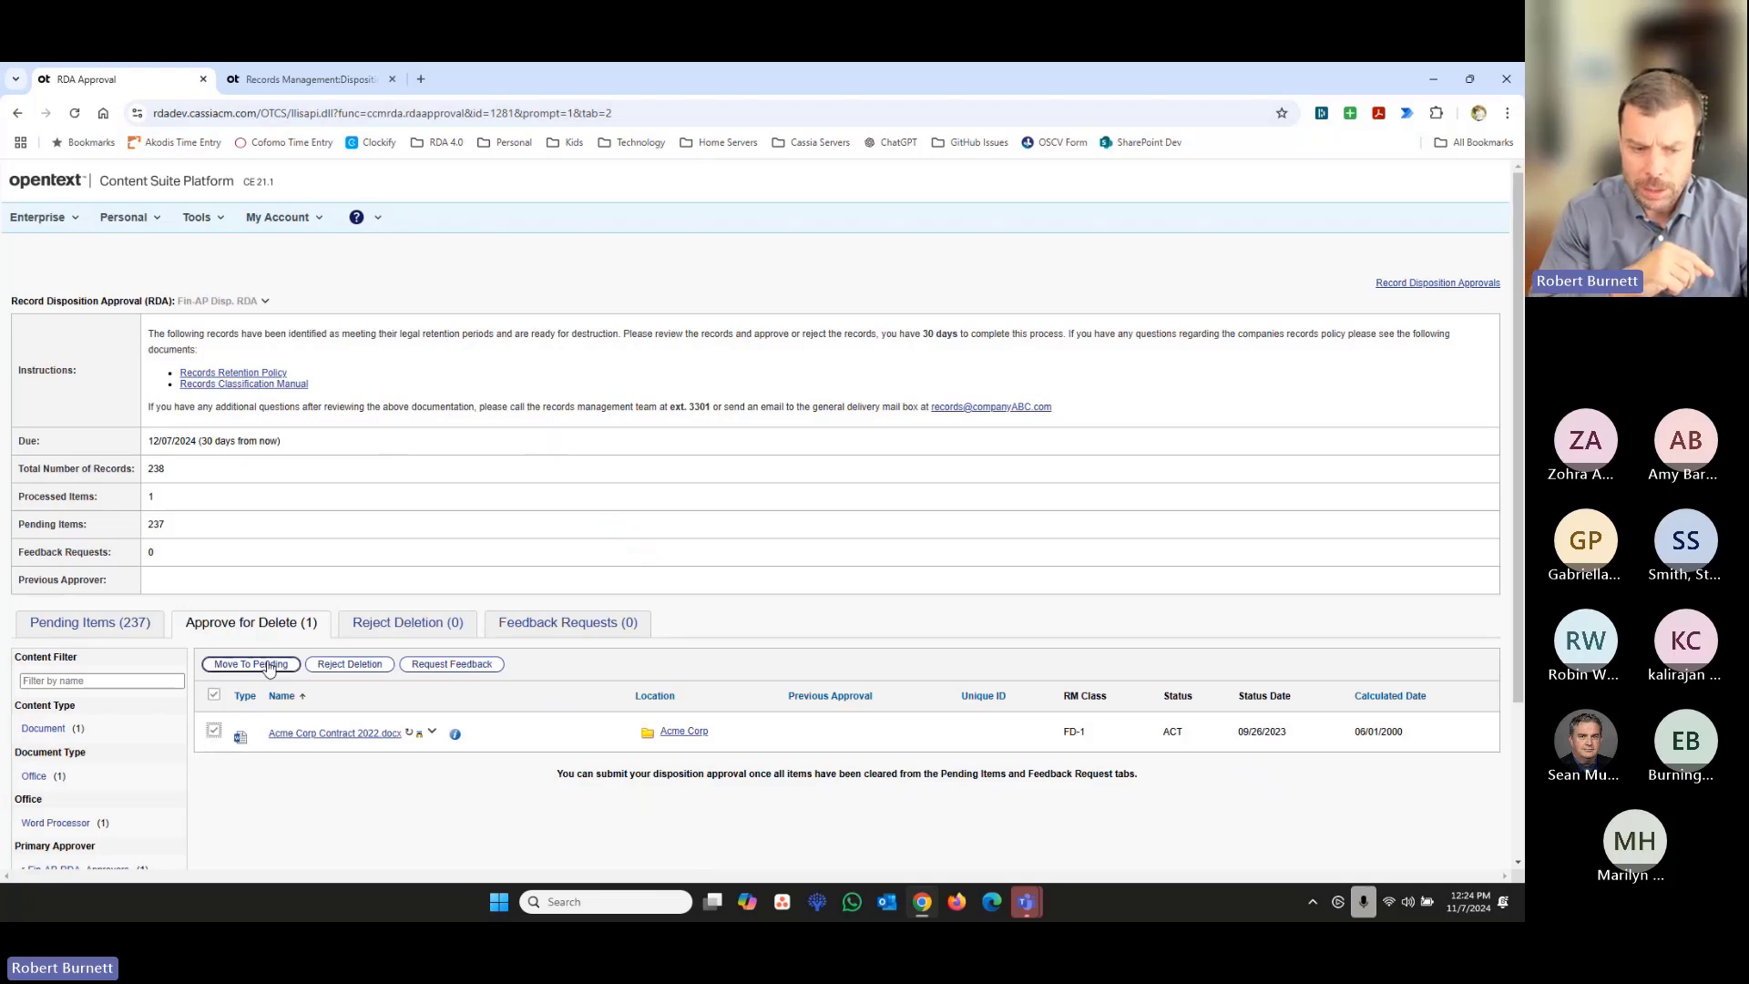
click(350, 664)
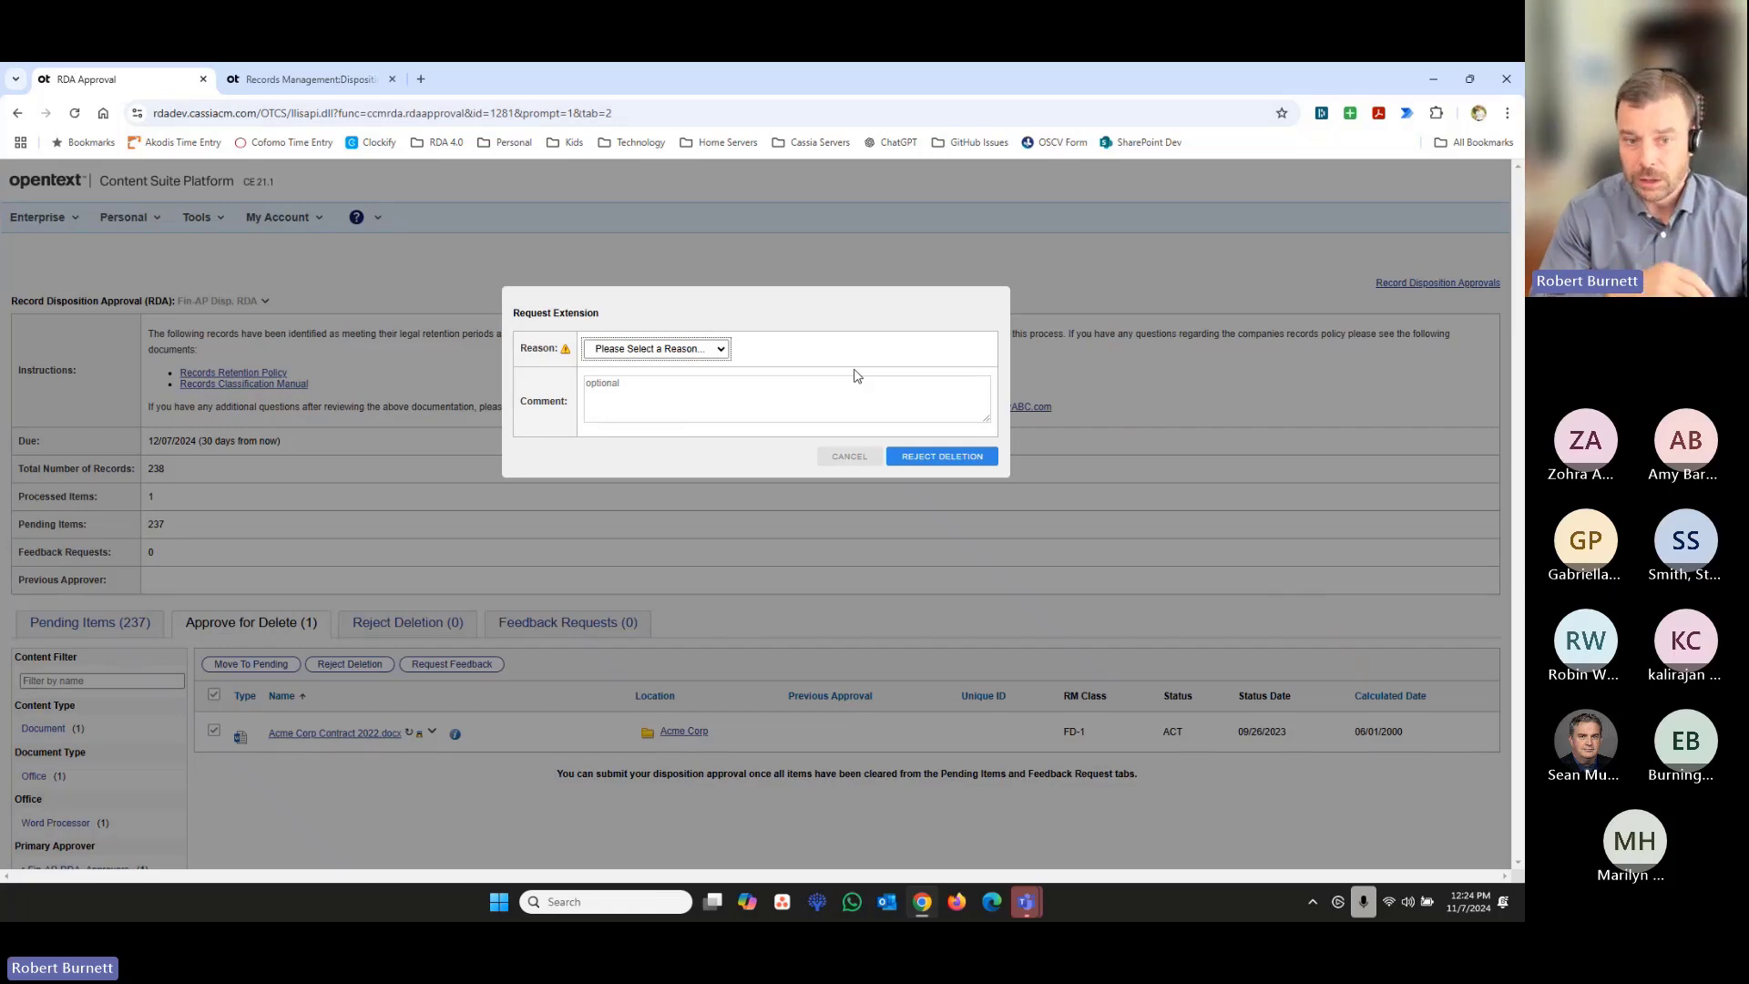
click(721, 352)
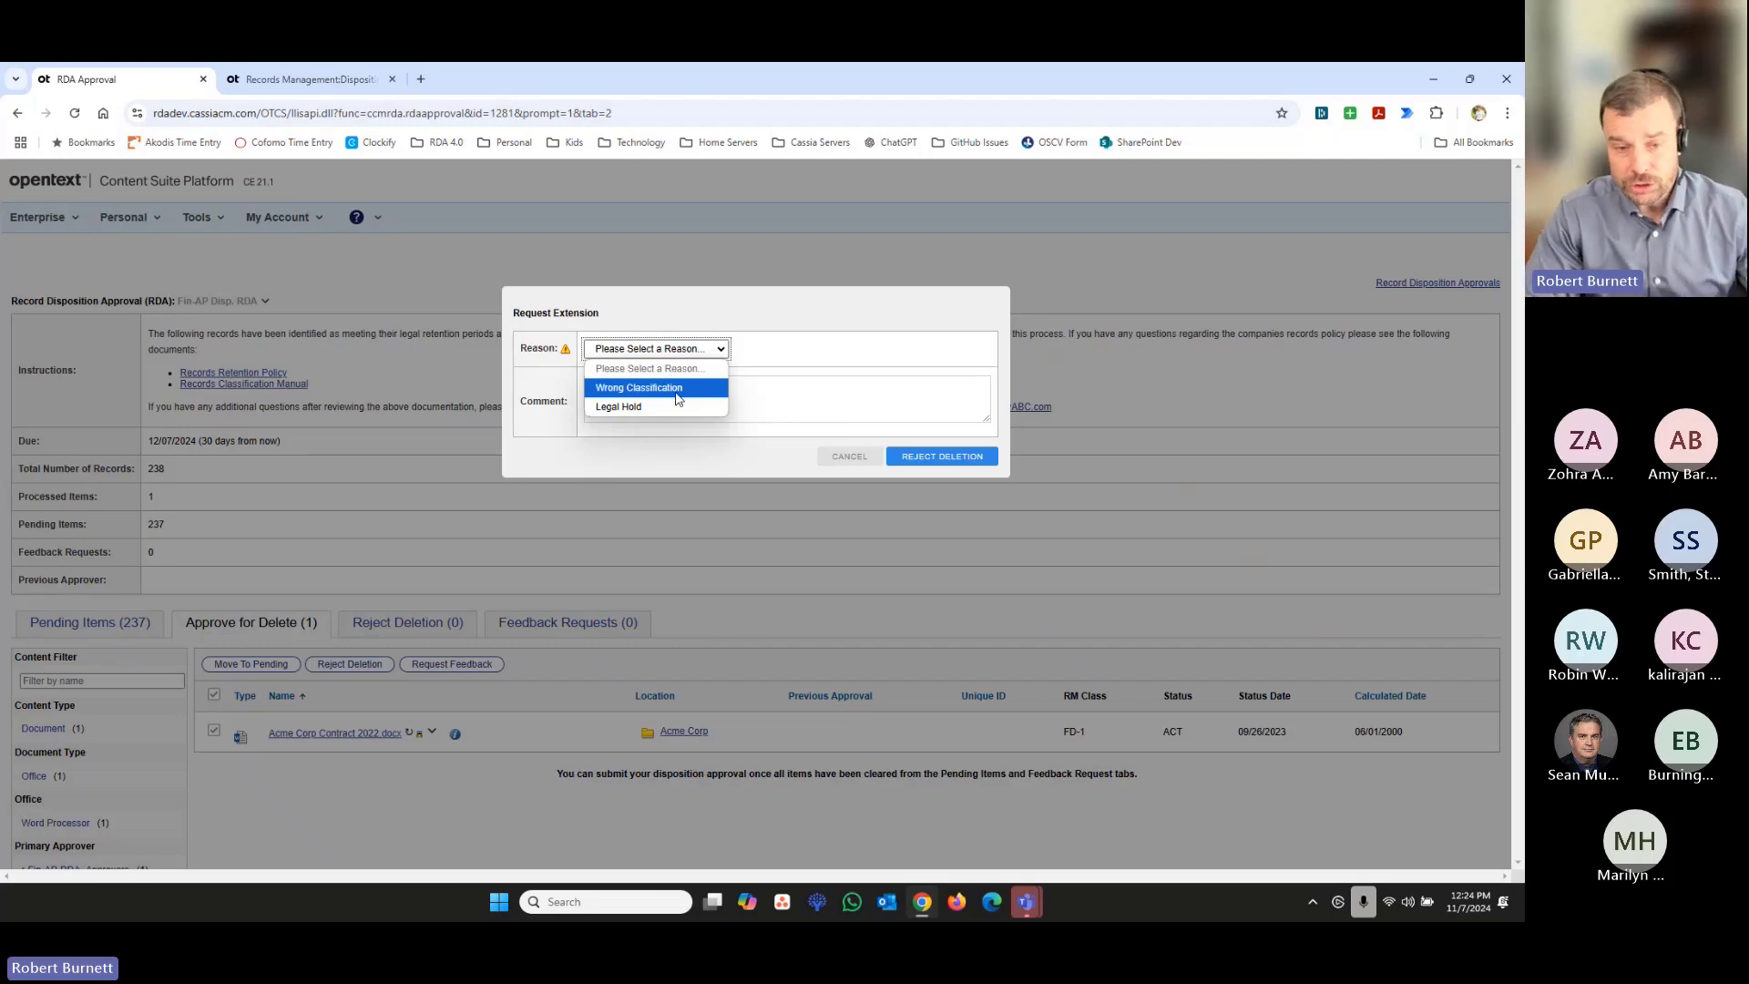
click(649, 407)
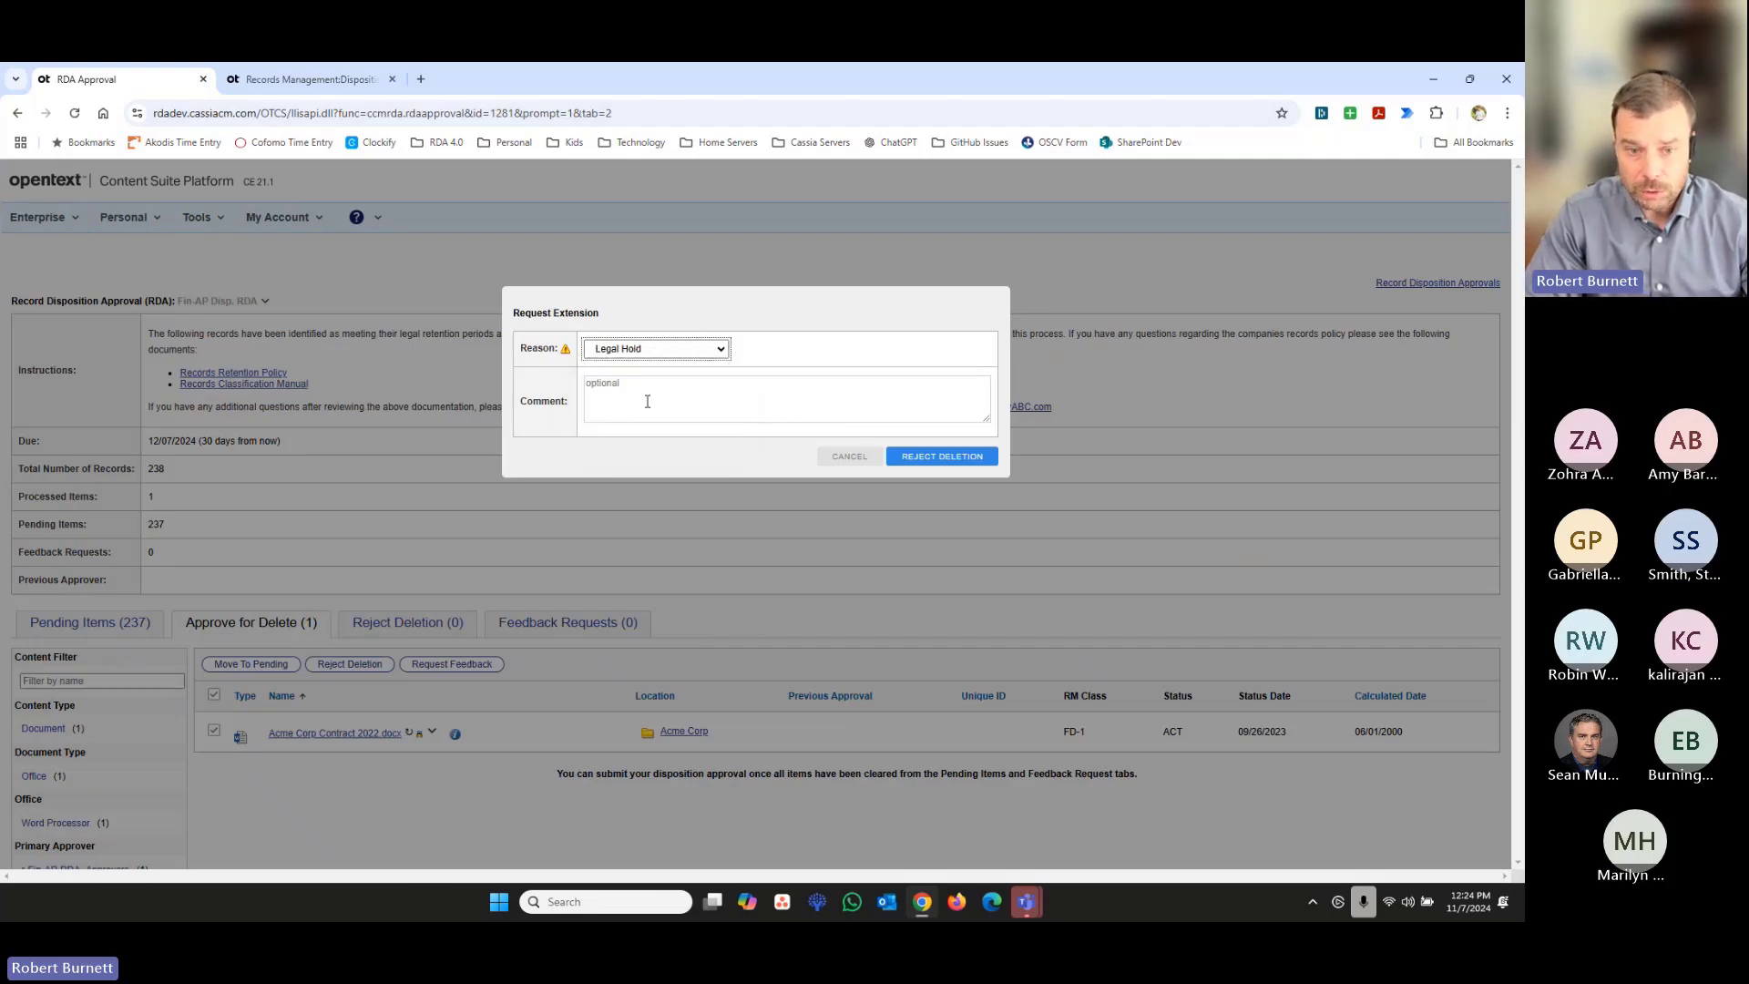
click(642, 398)
text(Hold )
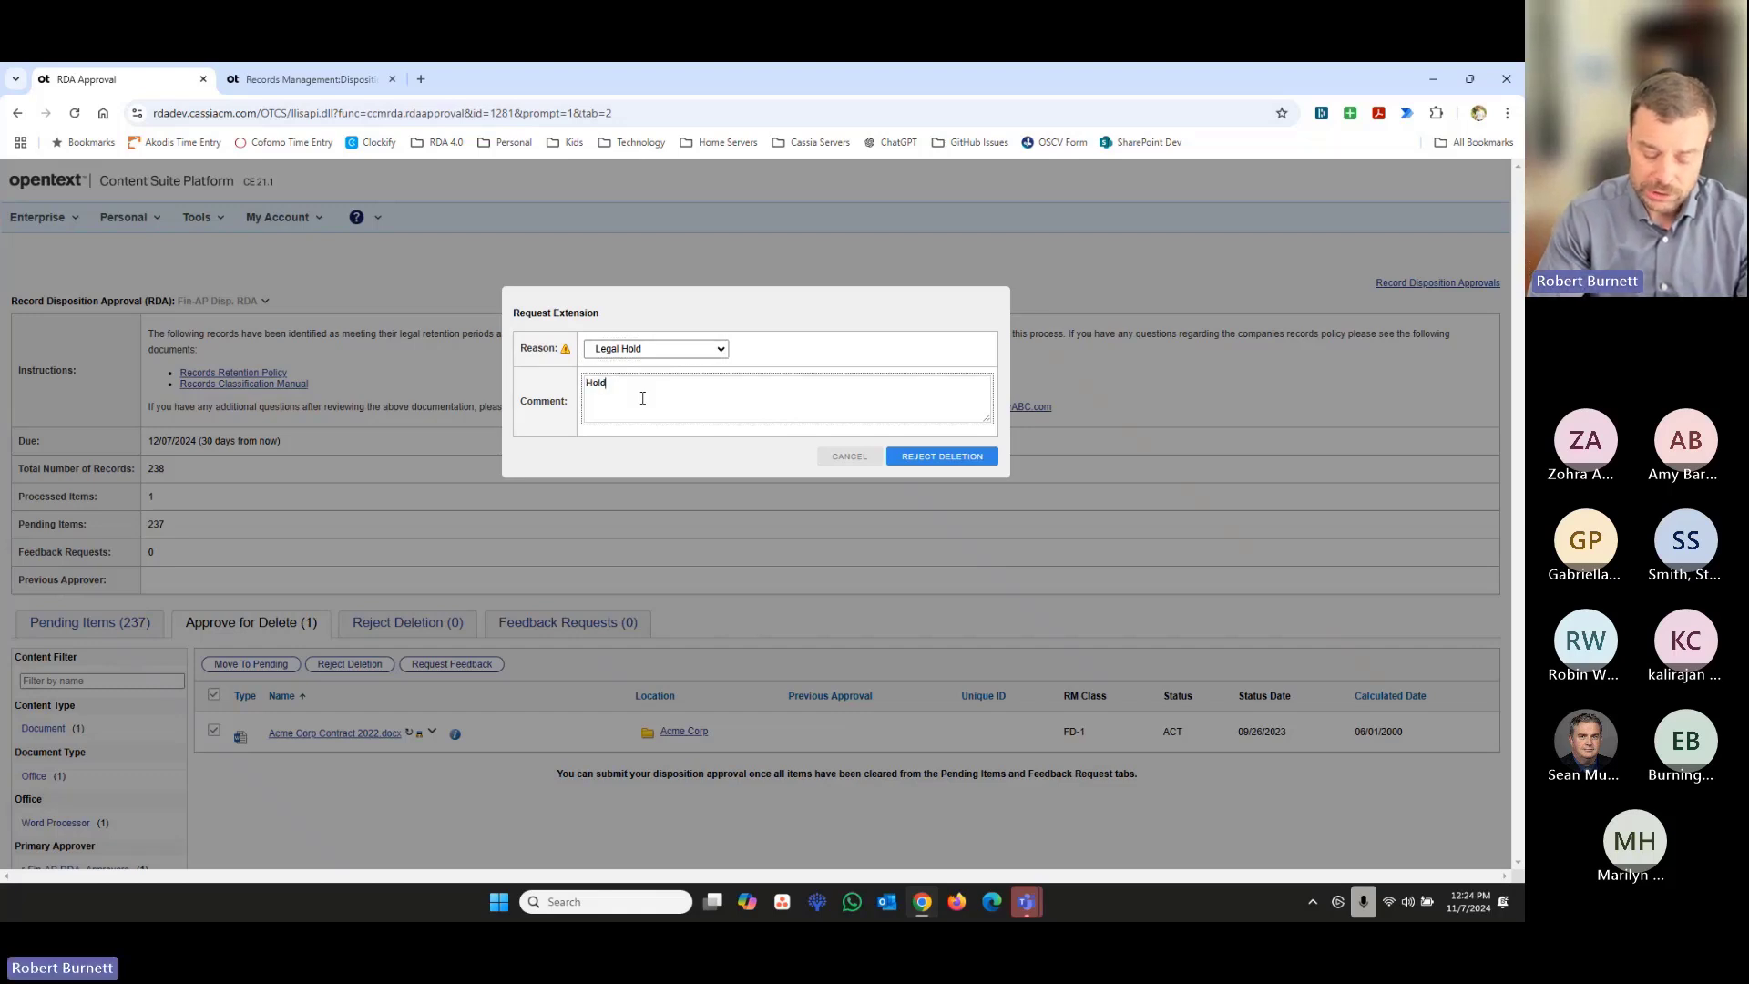
text(124)
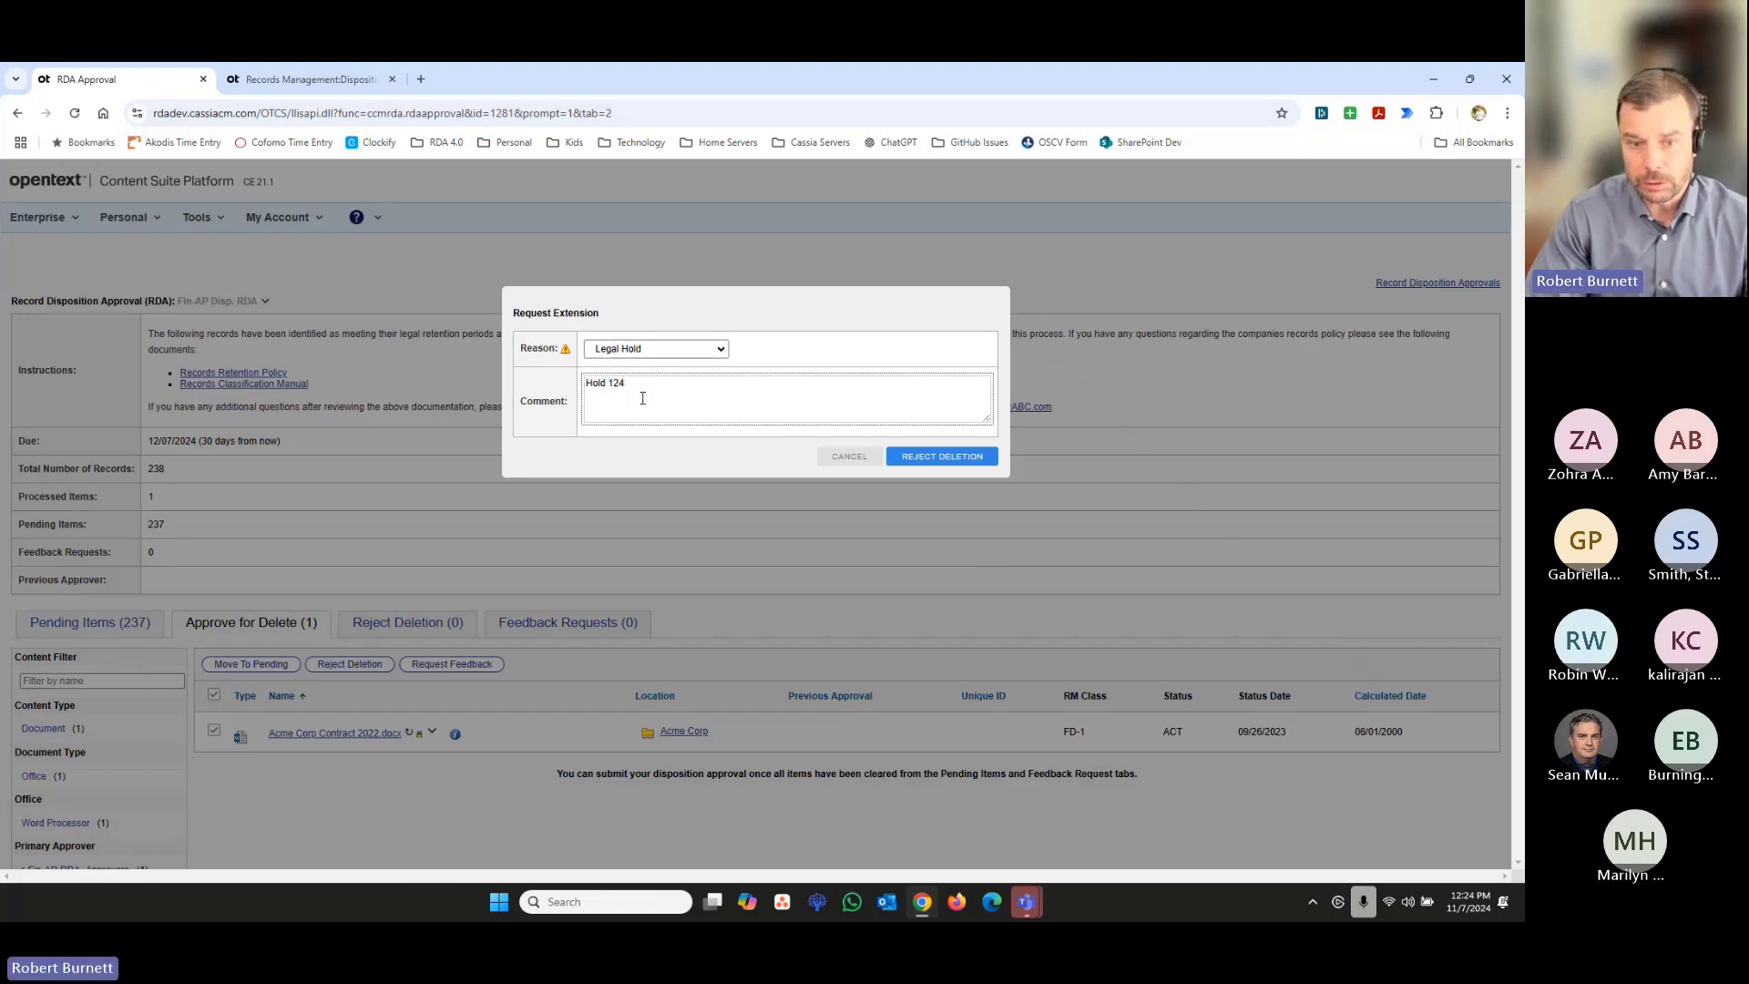
key(BackSpace)
text(34)
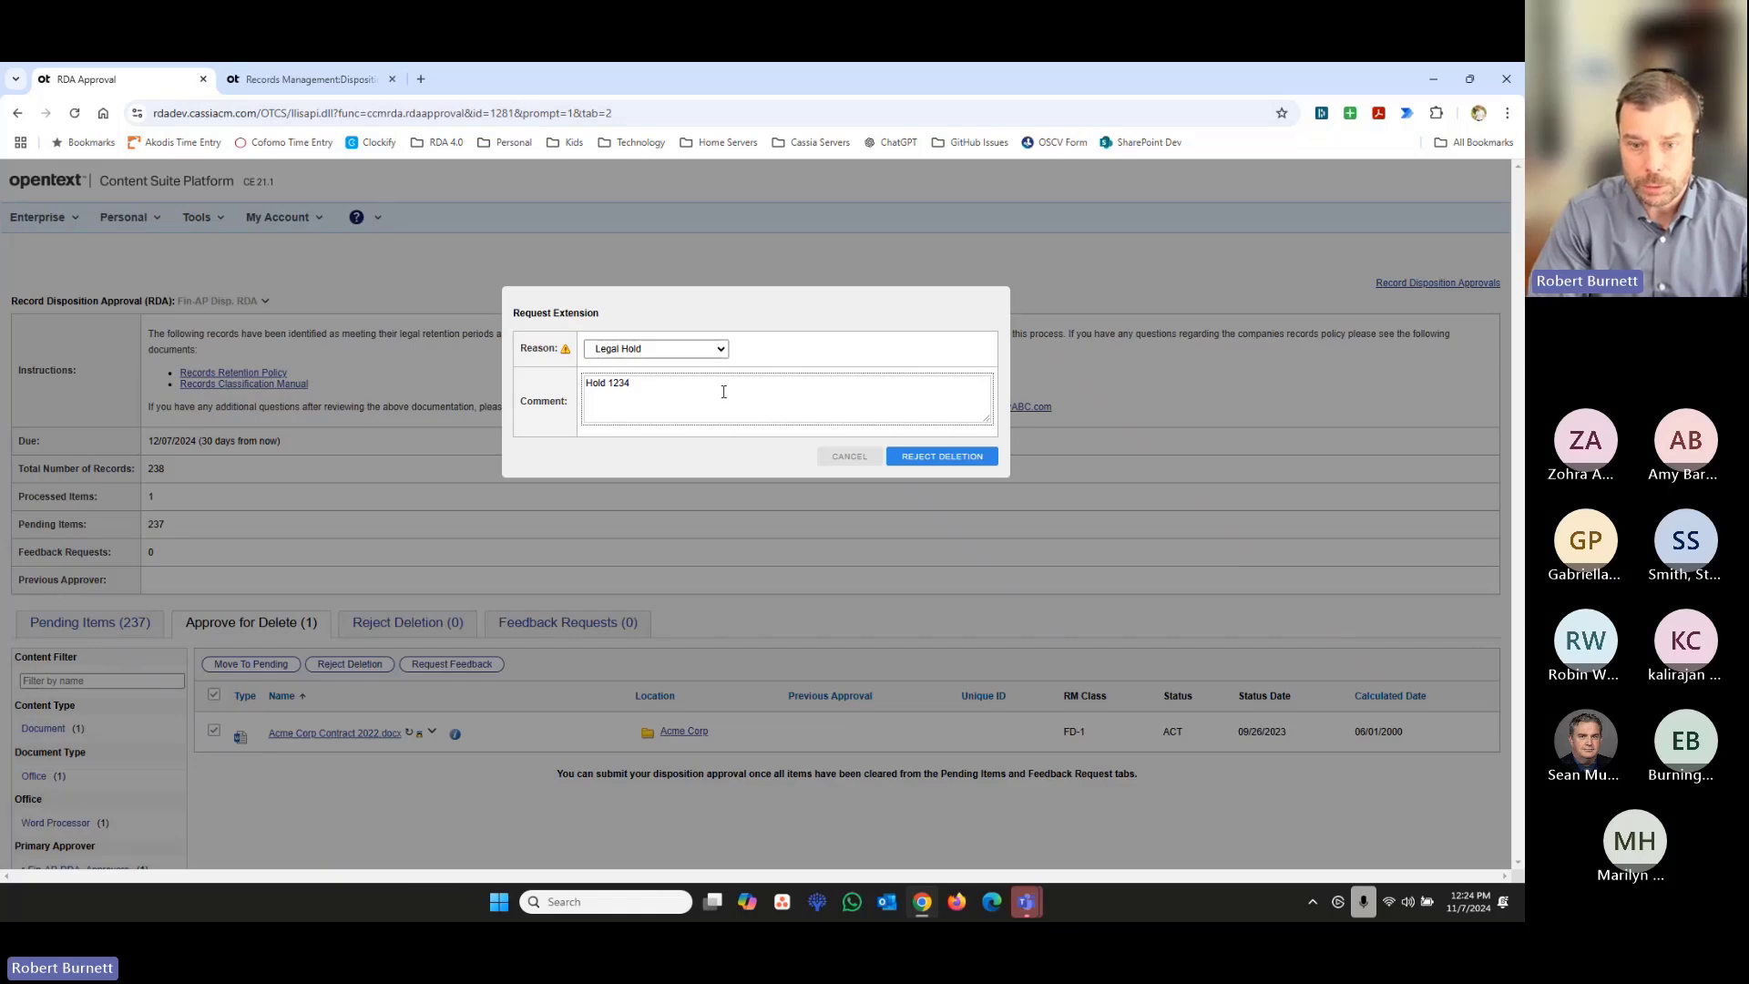
click(948, 459)
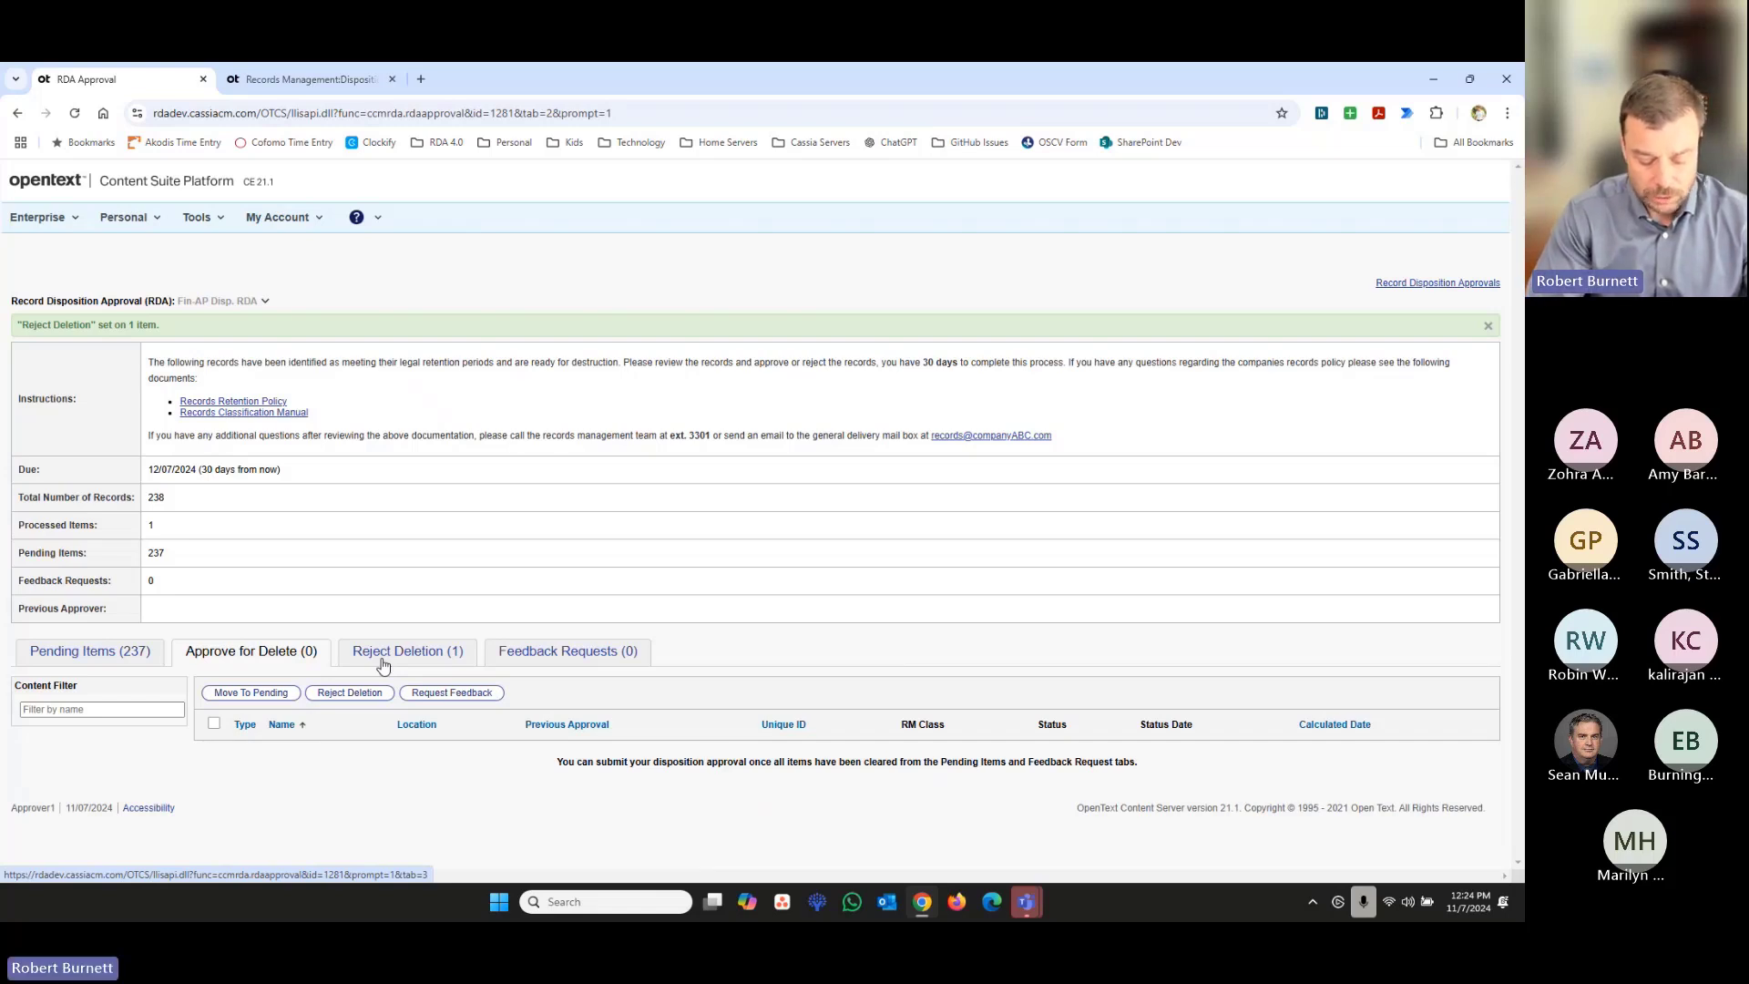
- Filter the RDA's pending items to the company Acme Corp
click(119, 659)
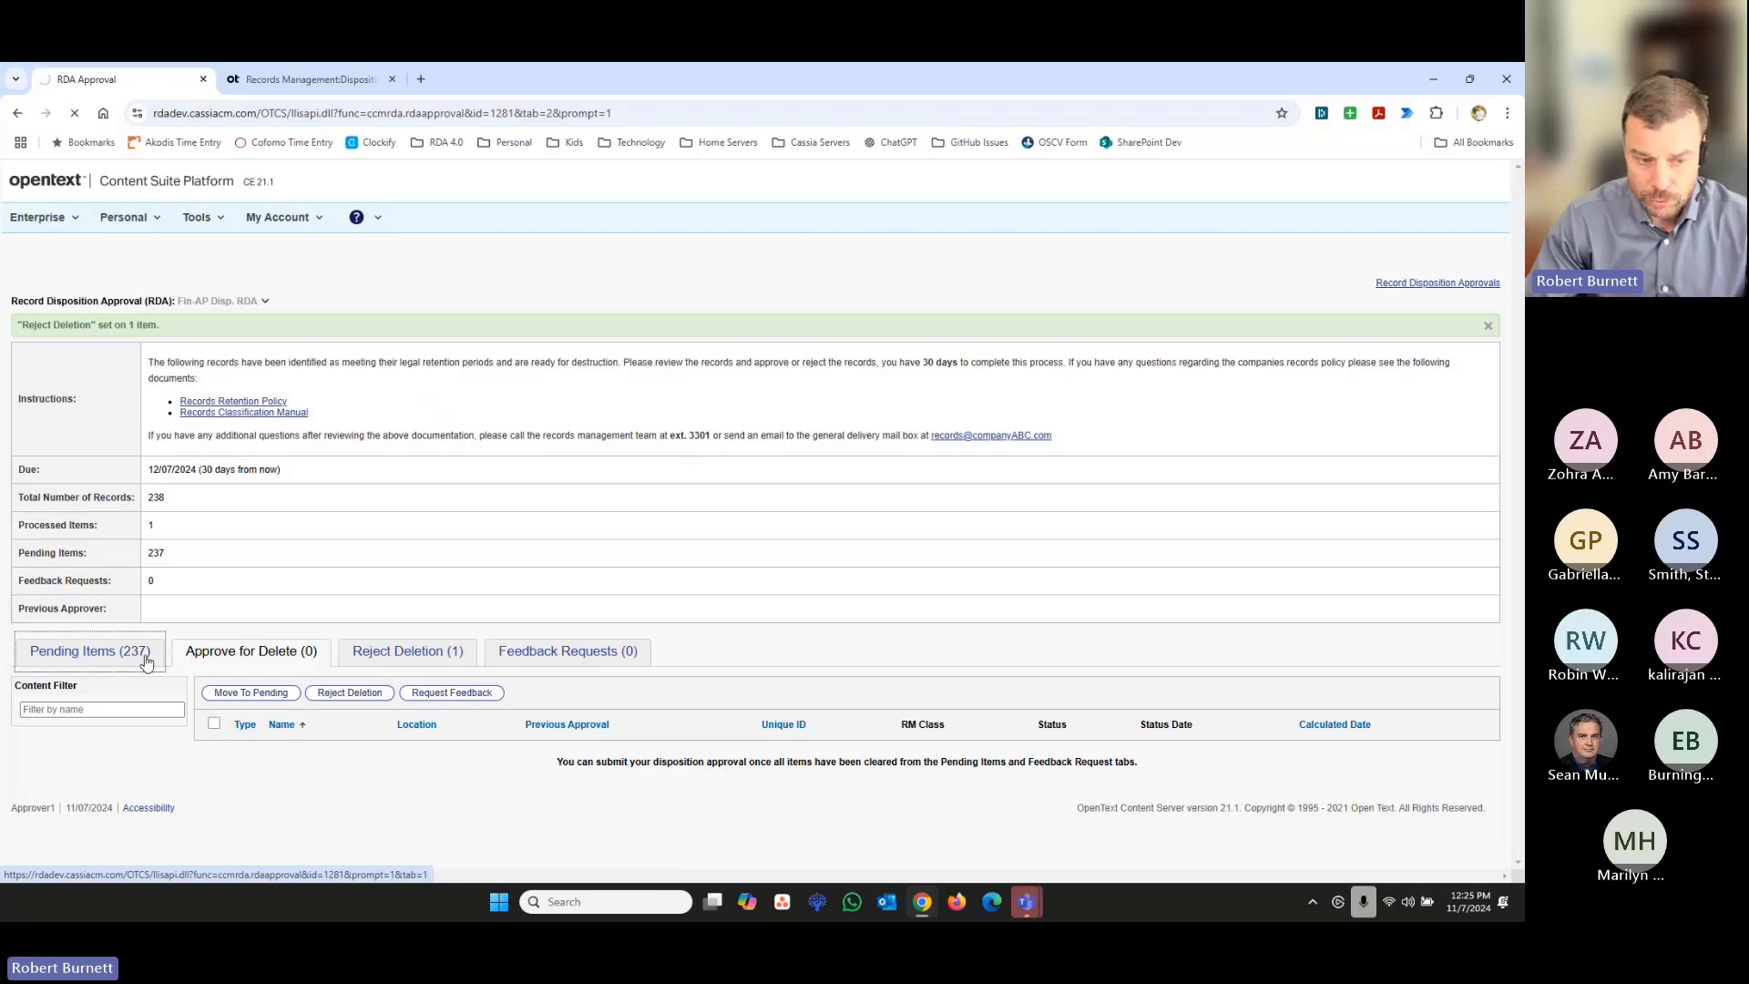
scroll(465, 583, down, 1)
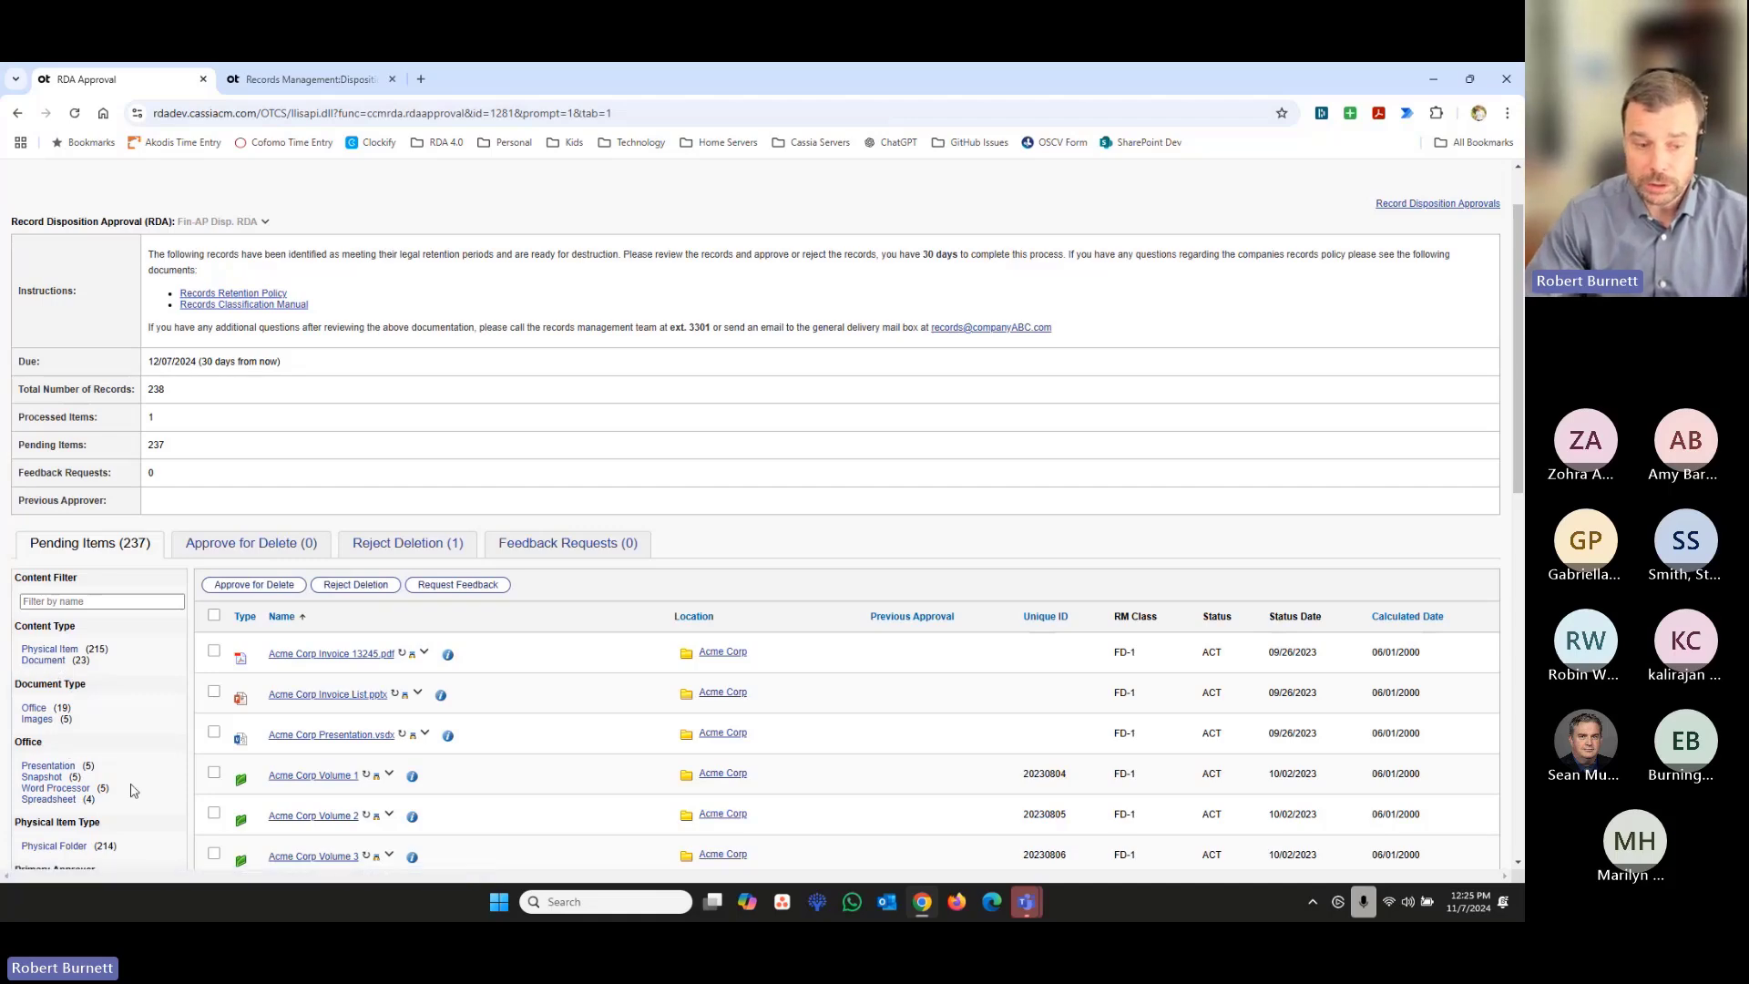
scroll(133, 791, down, 2)
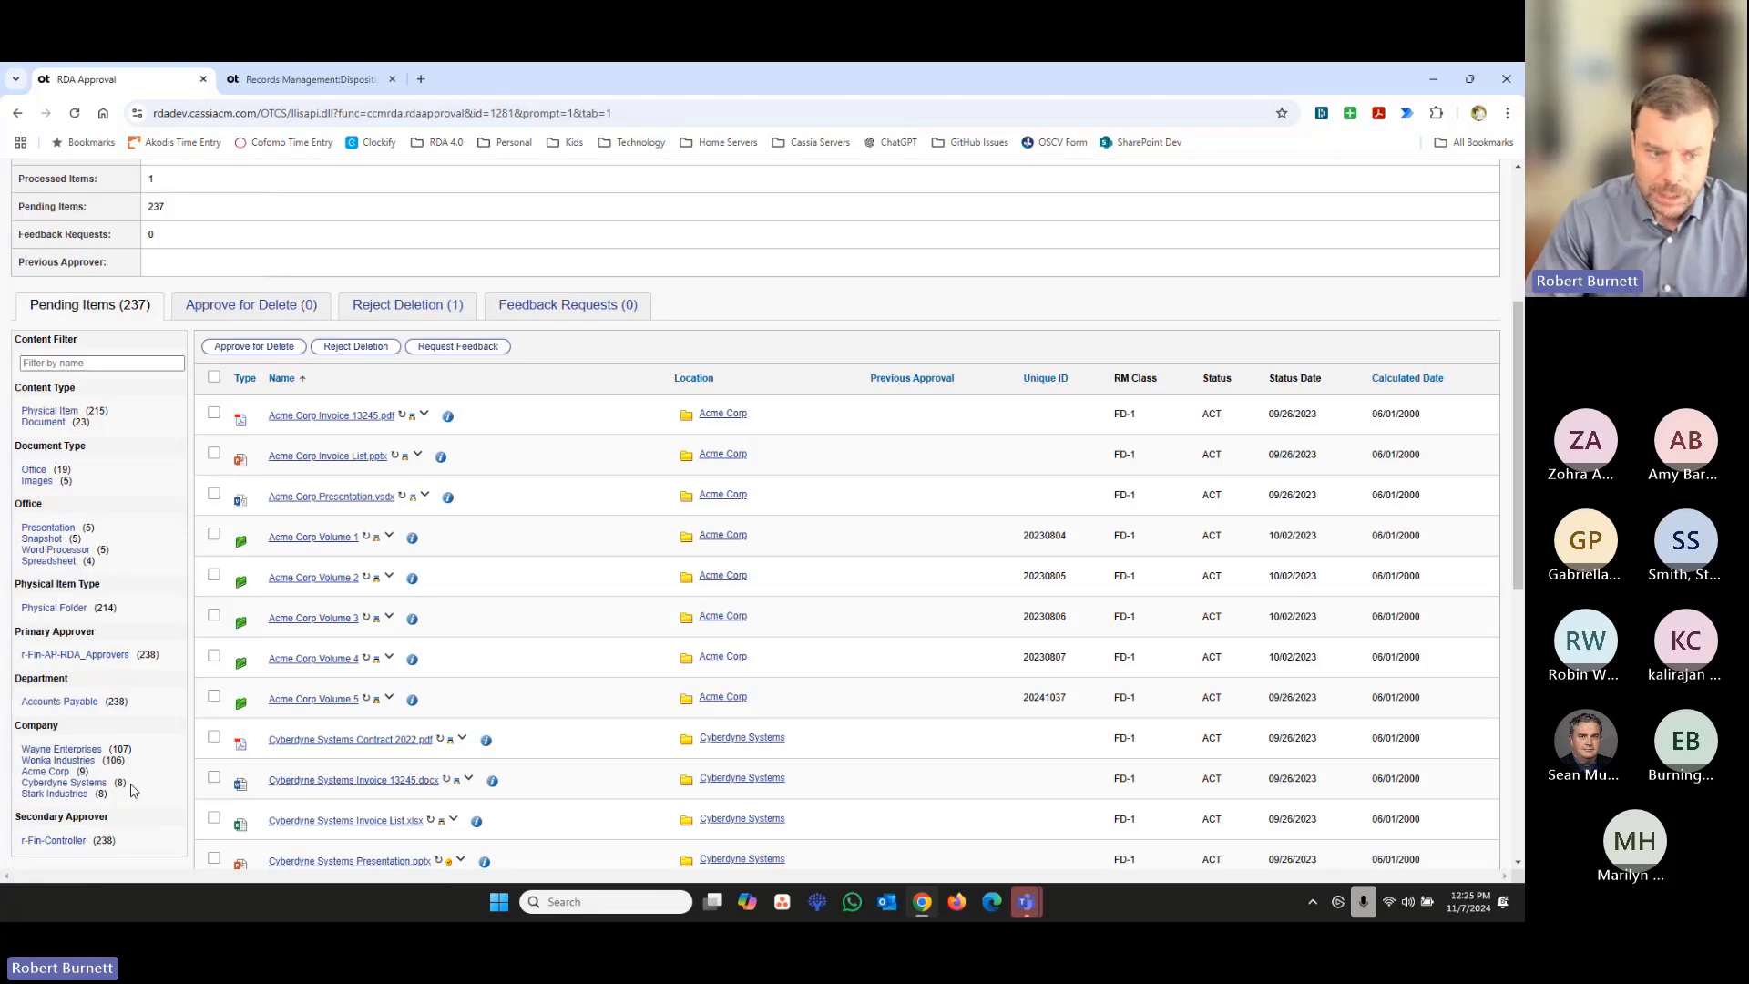
click(56, 772)
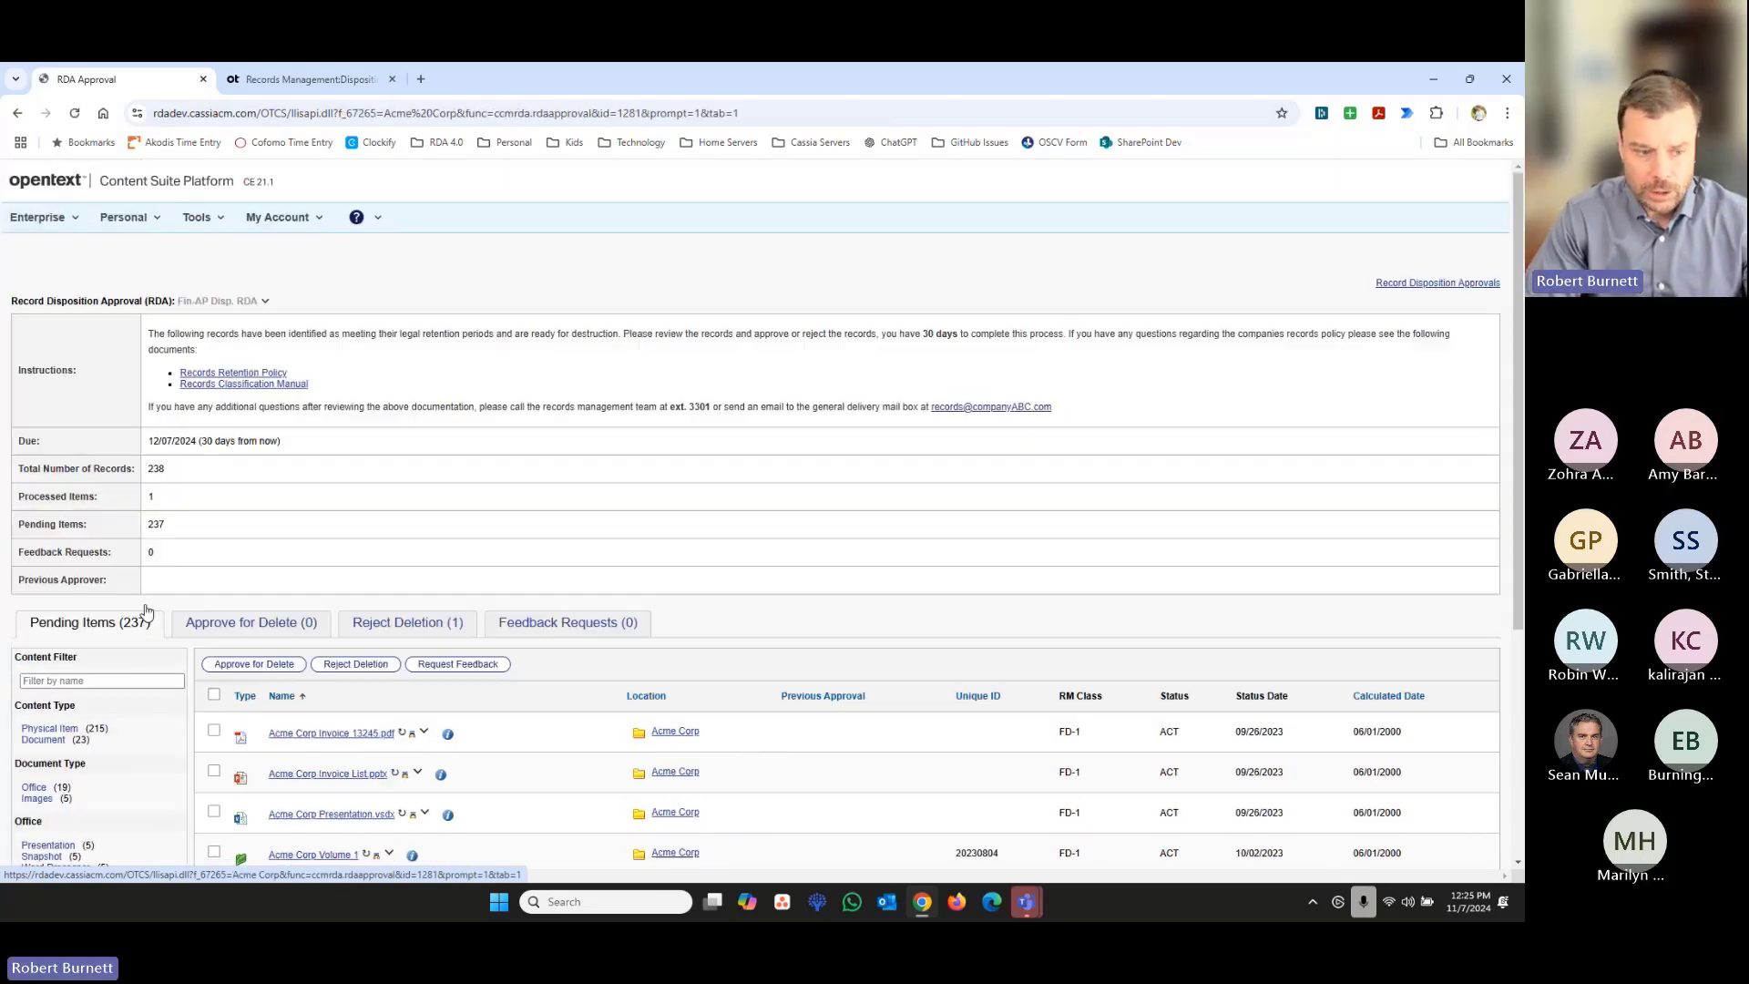
- Reject the deletion of all filtered Acme Corp items with reason Legal Hold and comment "Hold 1234"
scroll(354, 779, down, 3)
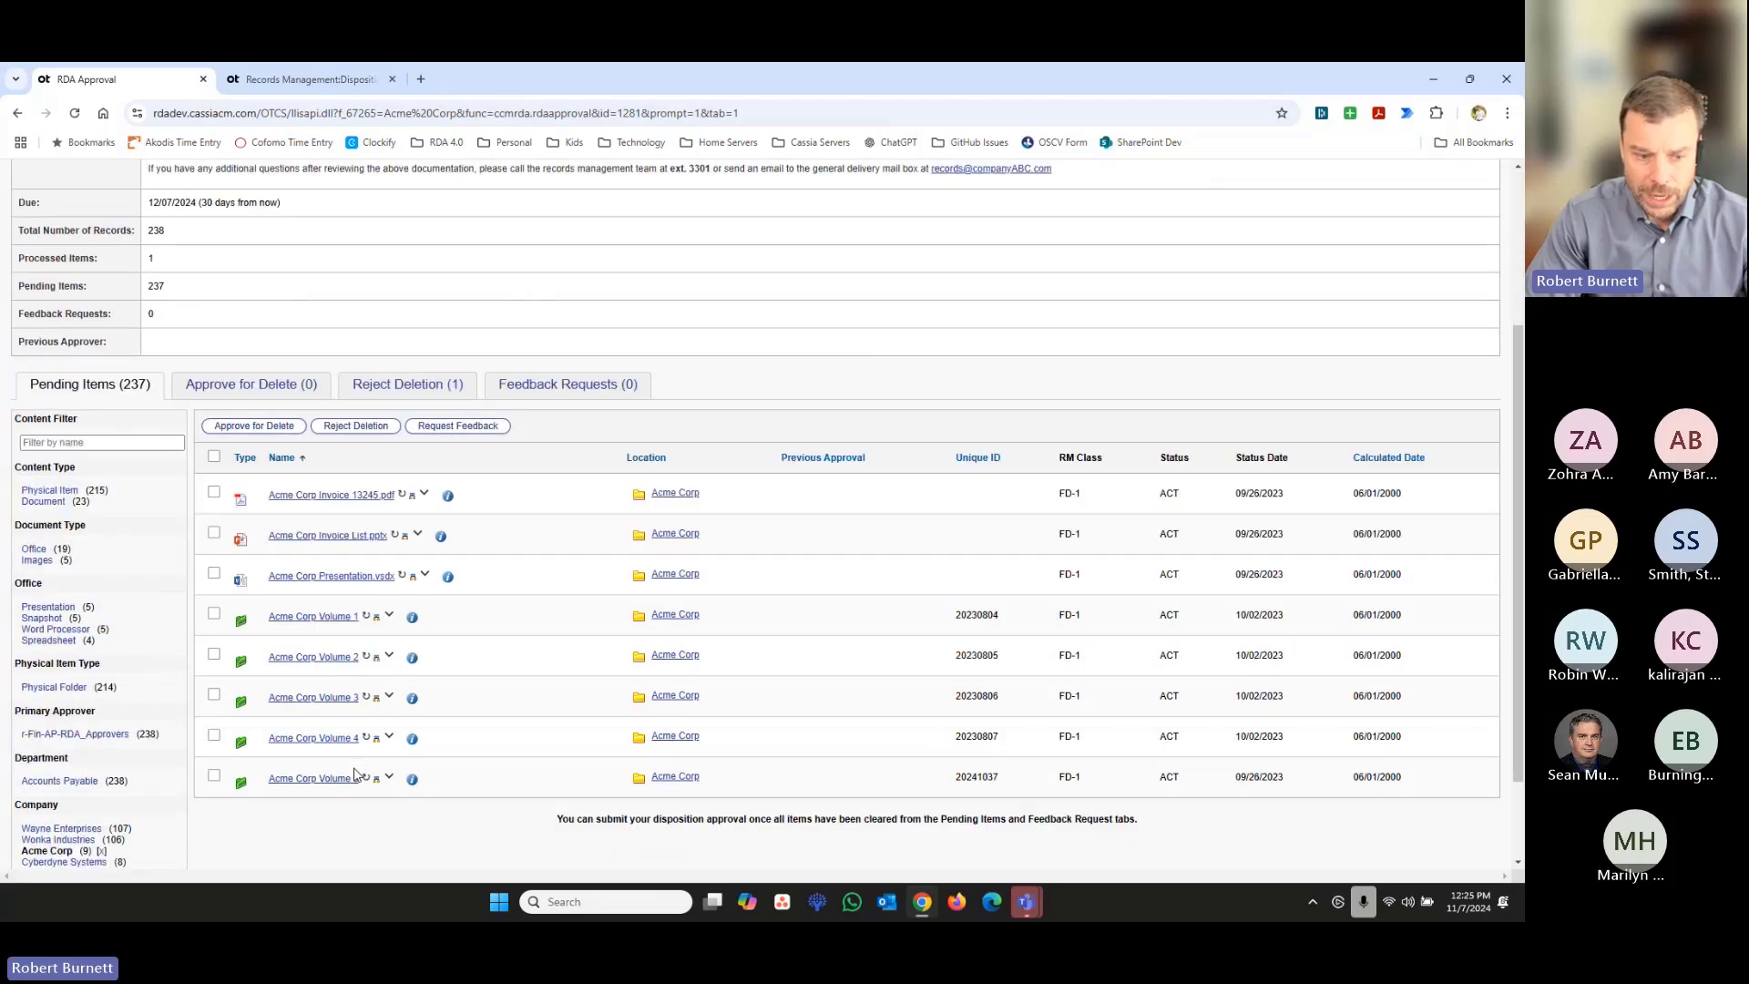
click(214, 459)
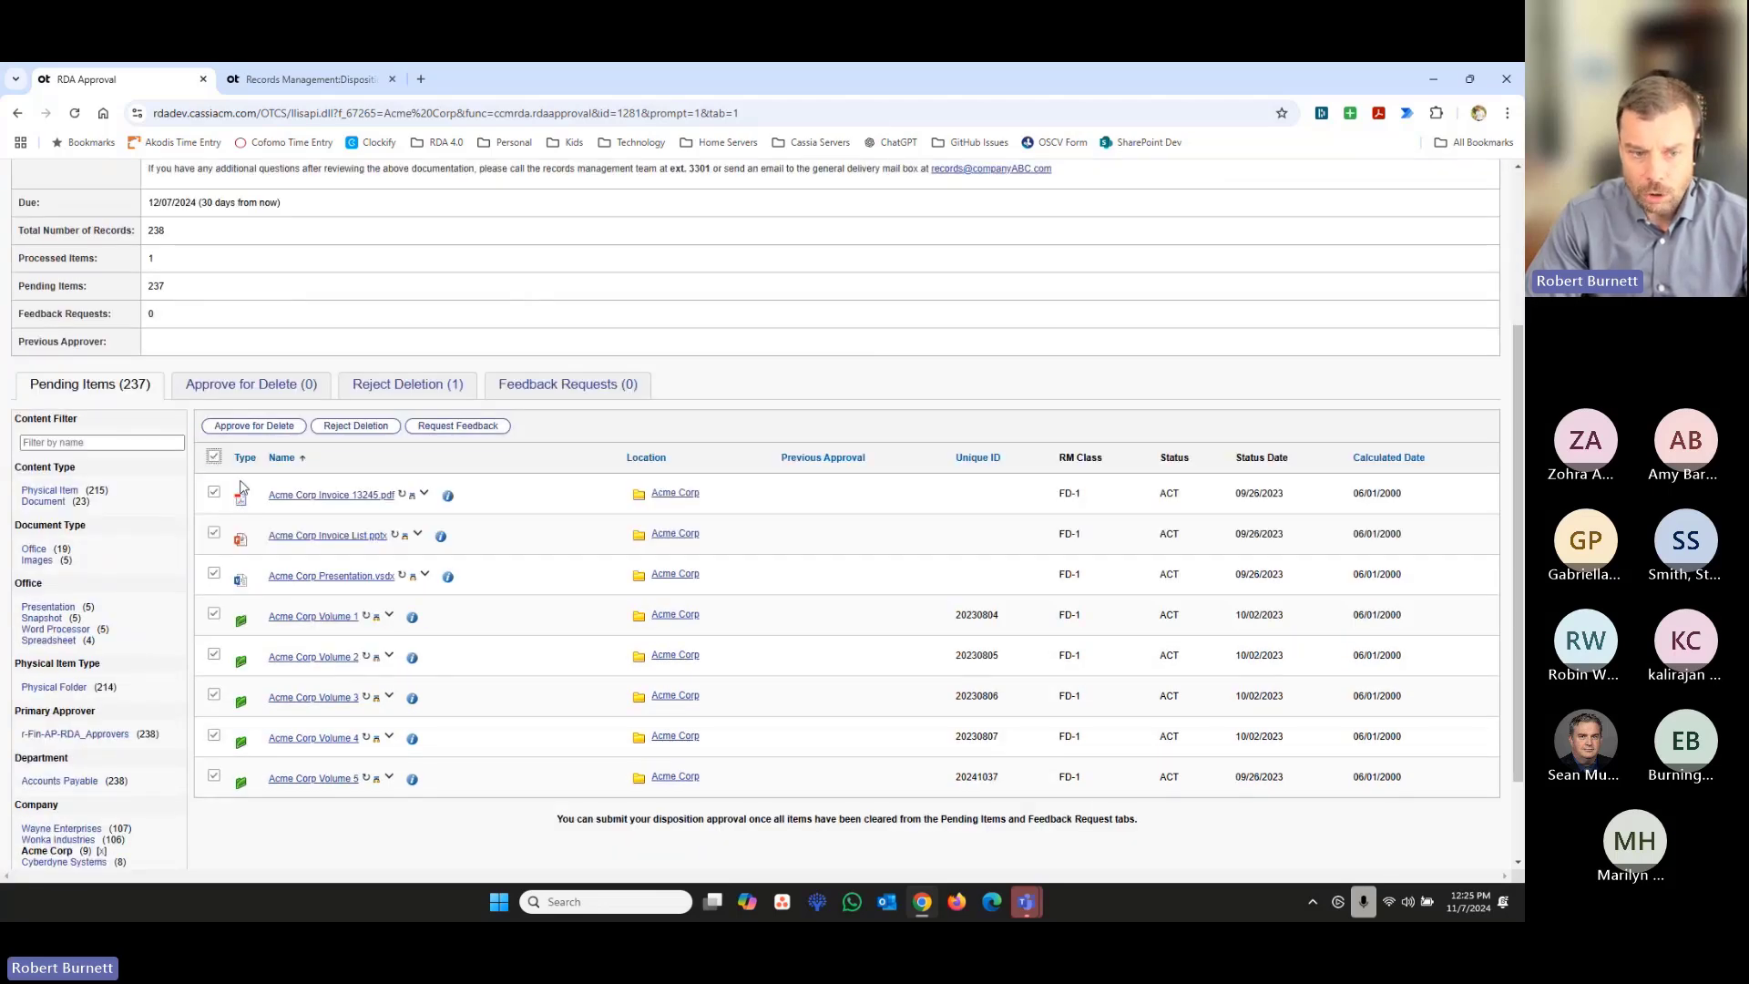
click(355, 425)
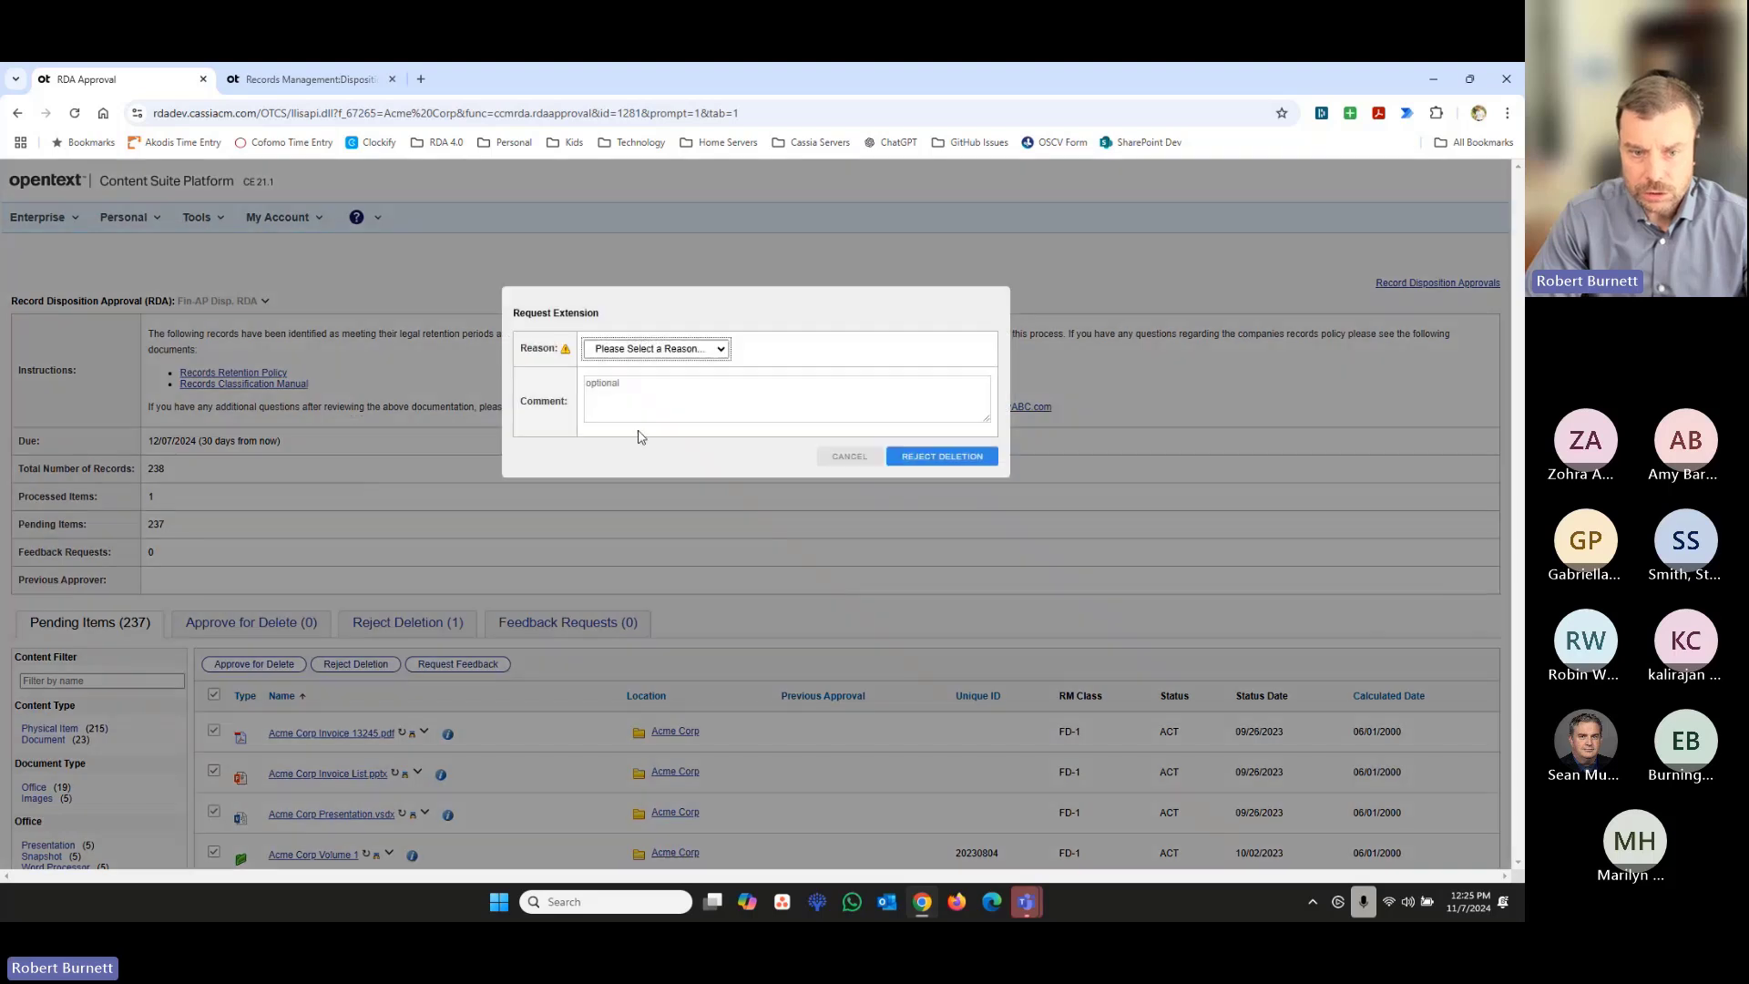
click(656, 348)
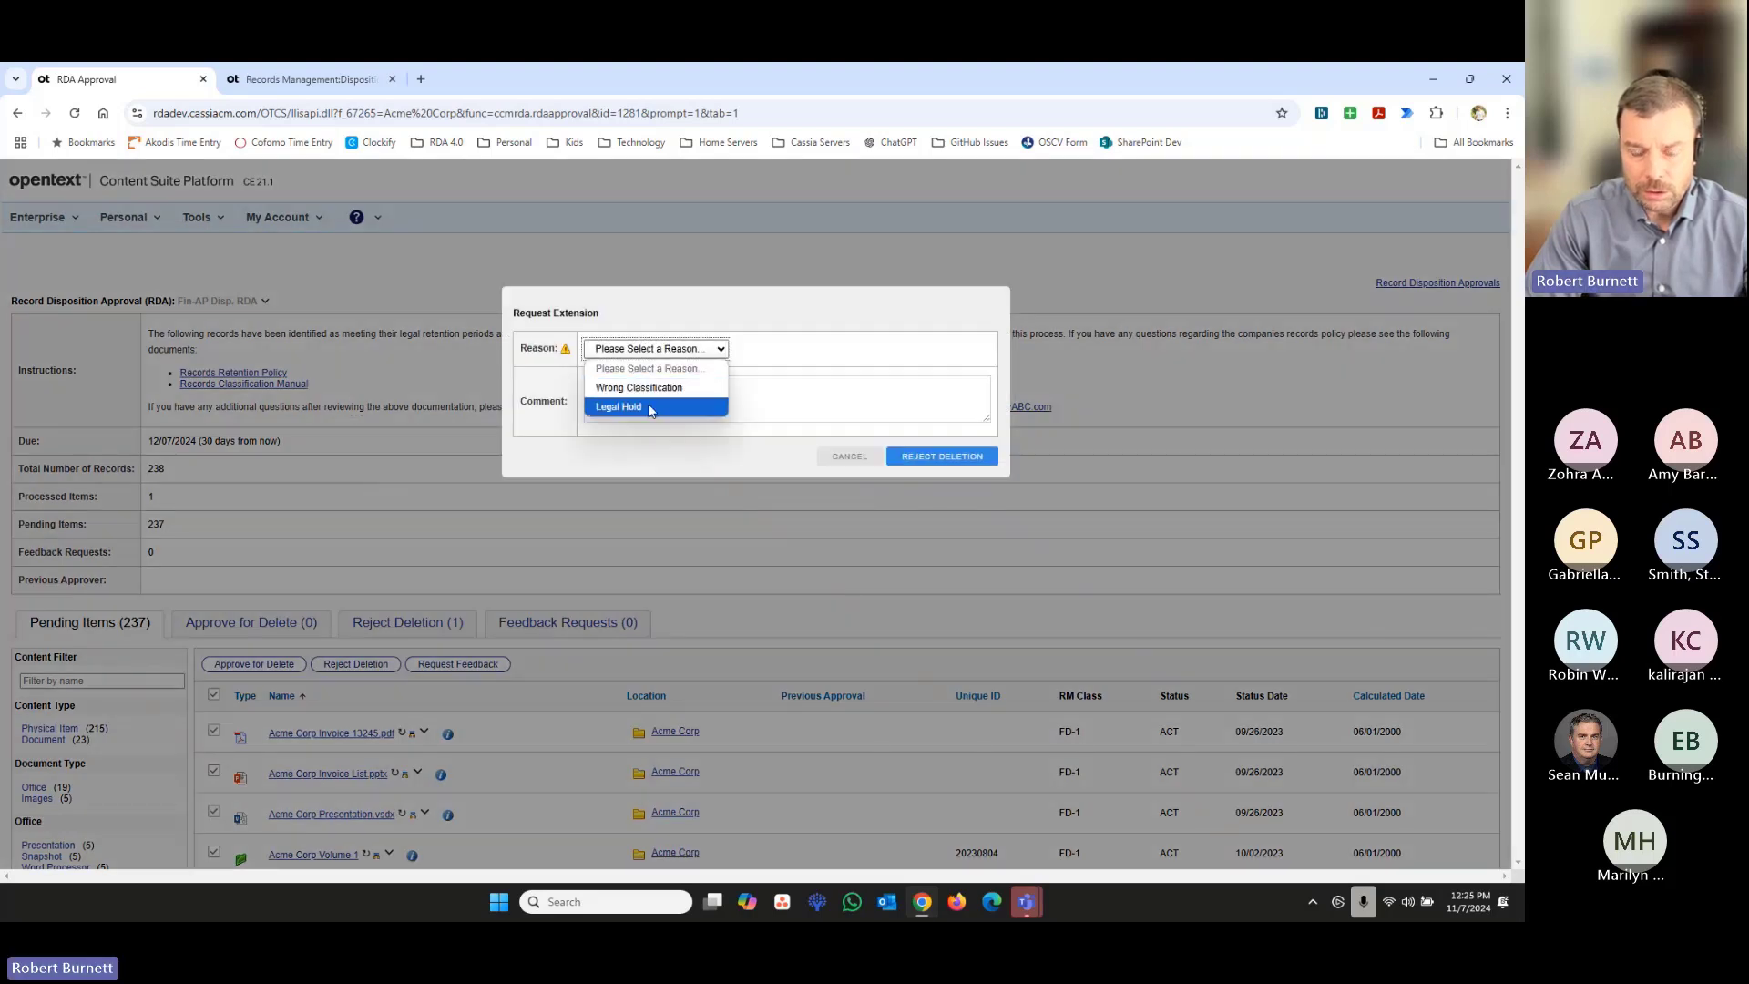
click(653, 407)
click(634, 409)
text(Hold 1)
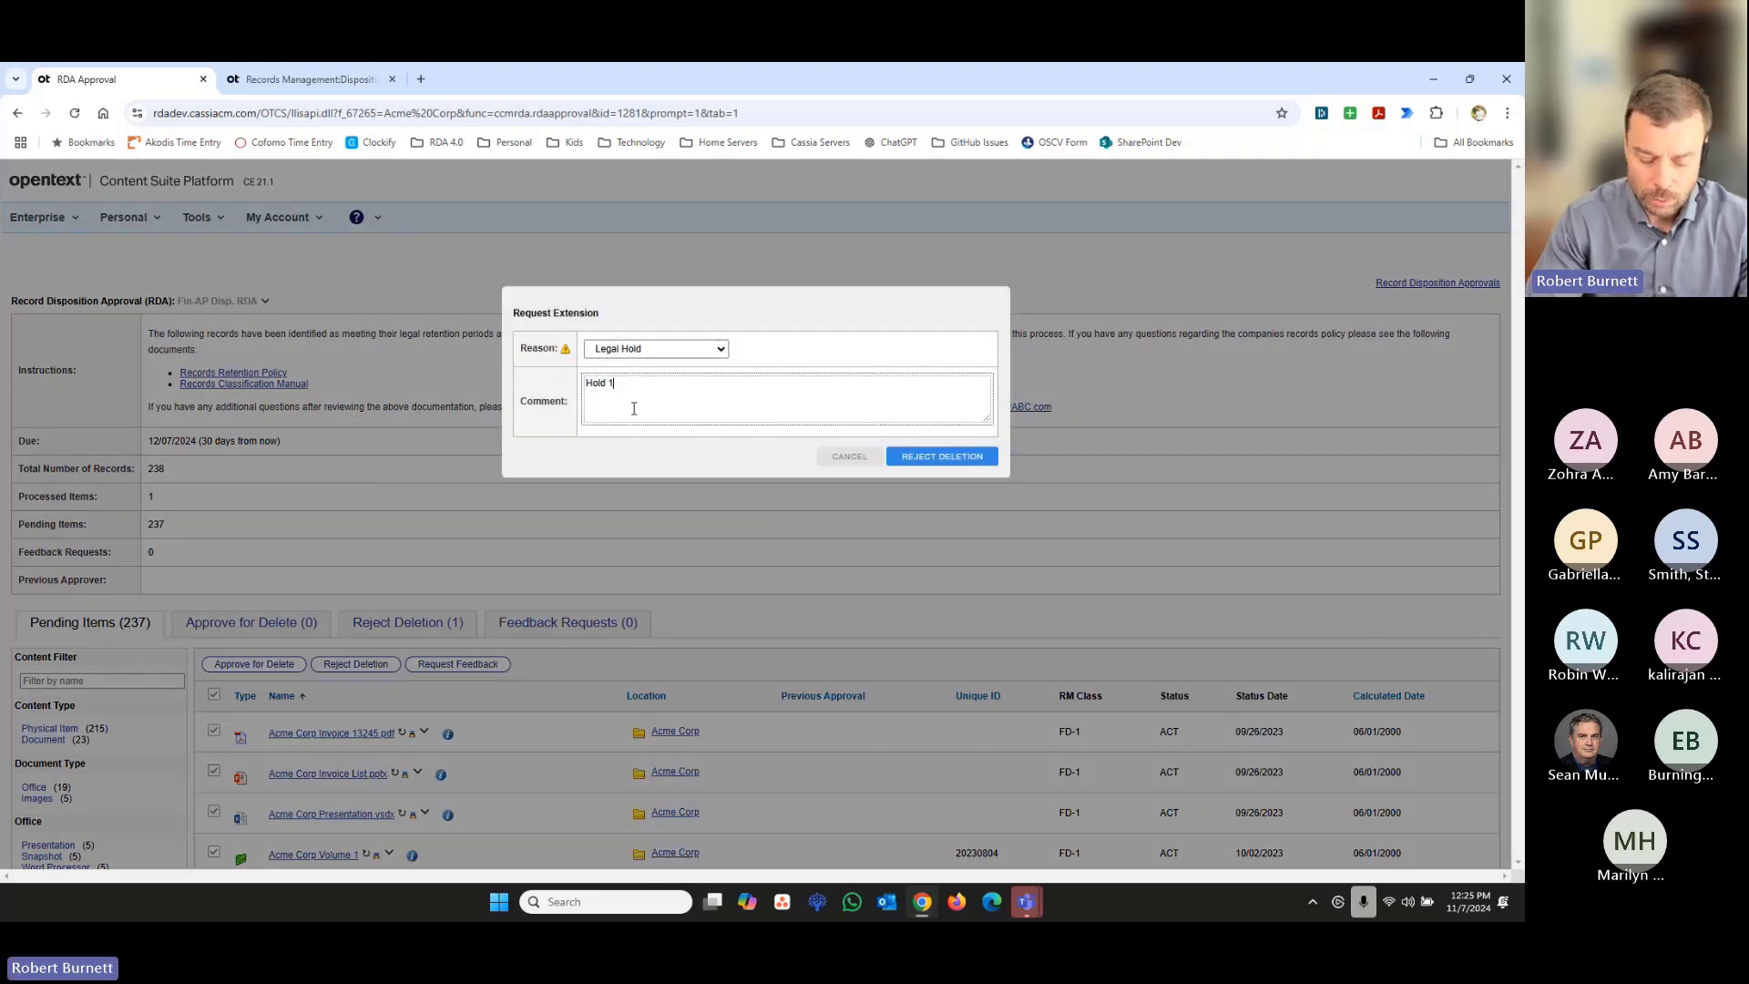
text(234)
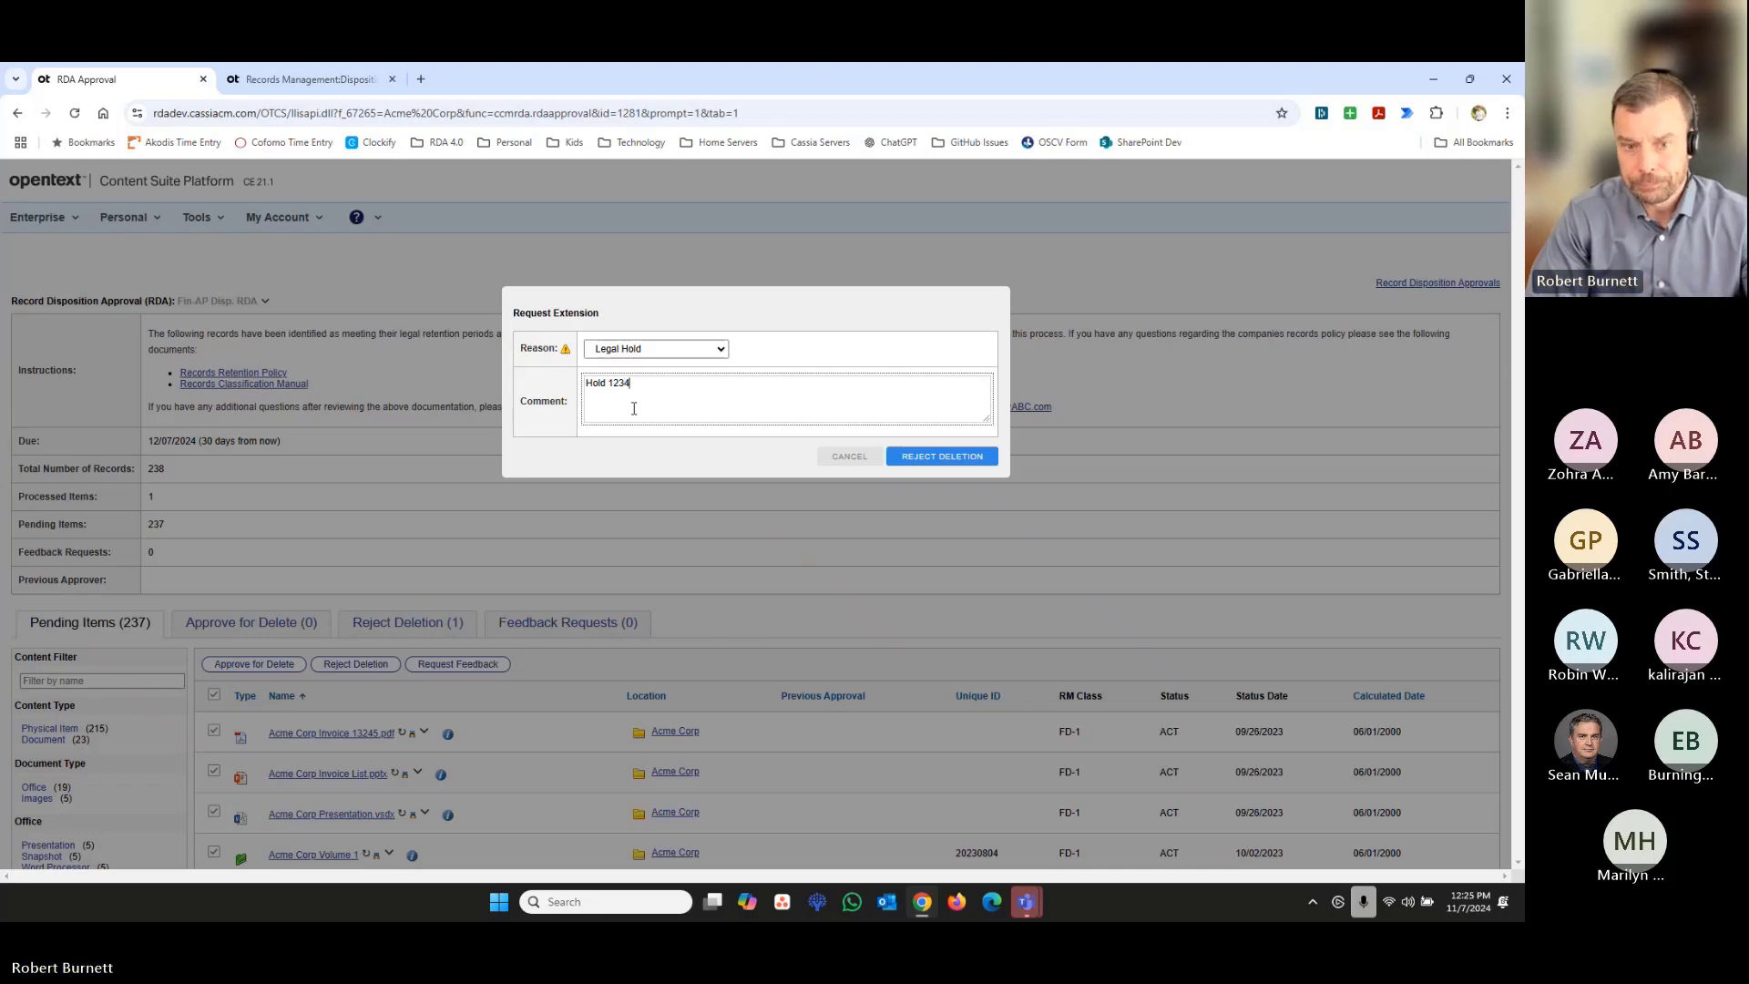
click(923, 460)
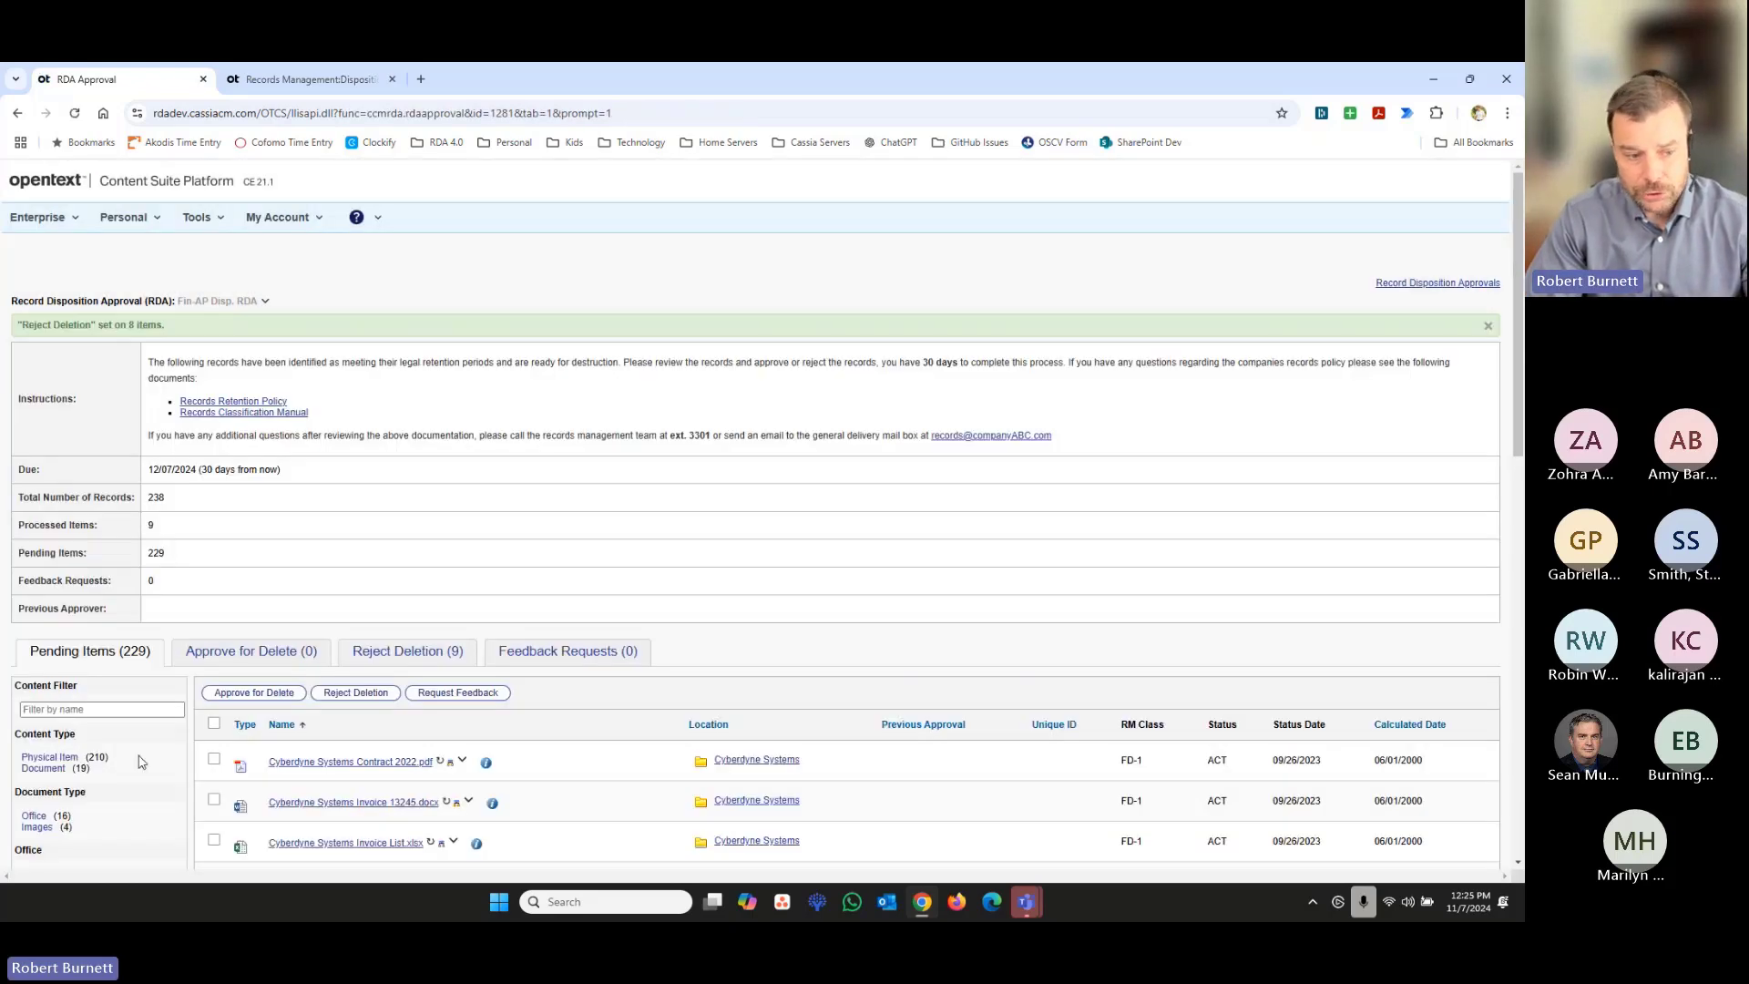
- Review the records details, general properties and company, department and disposition approver categories of Cyberdyne Systems Contract 2022.pdf
scroll(115, 749, down, 4)
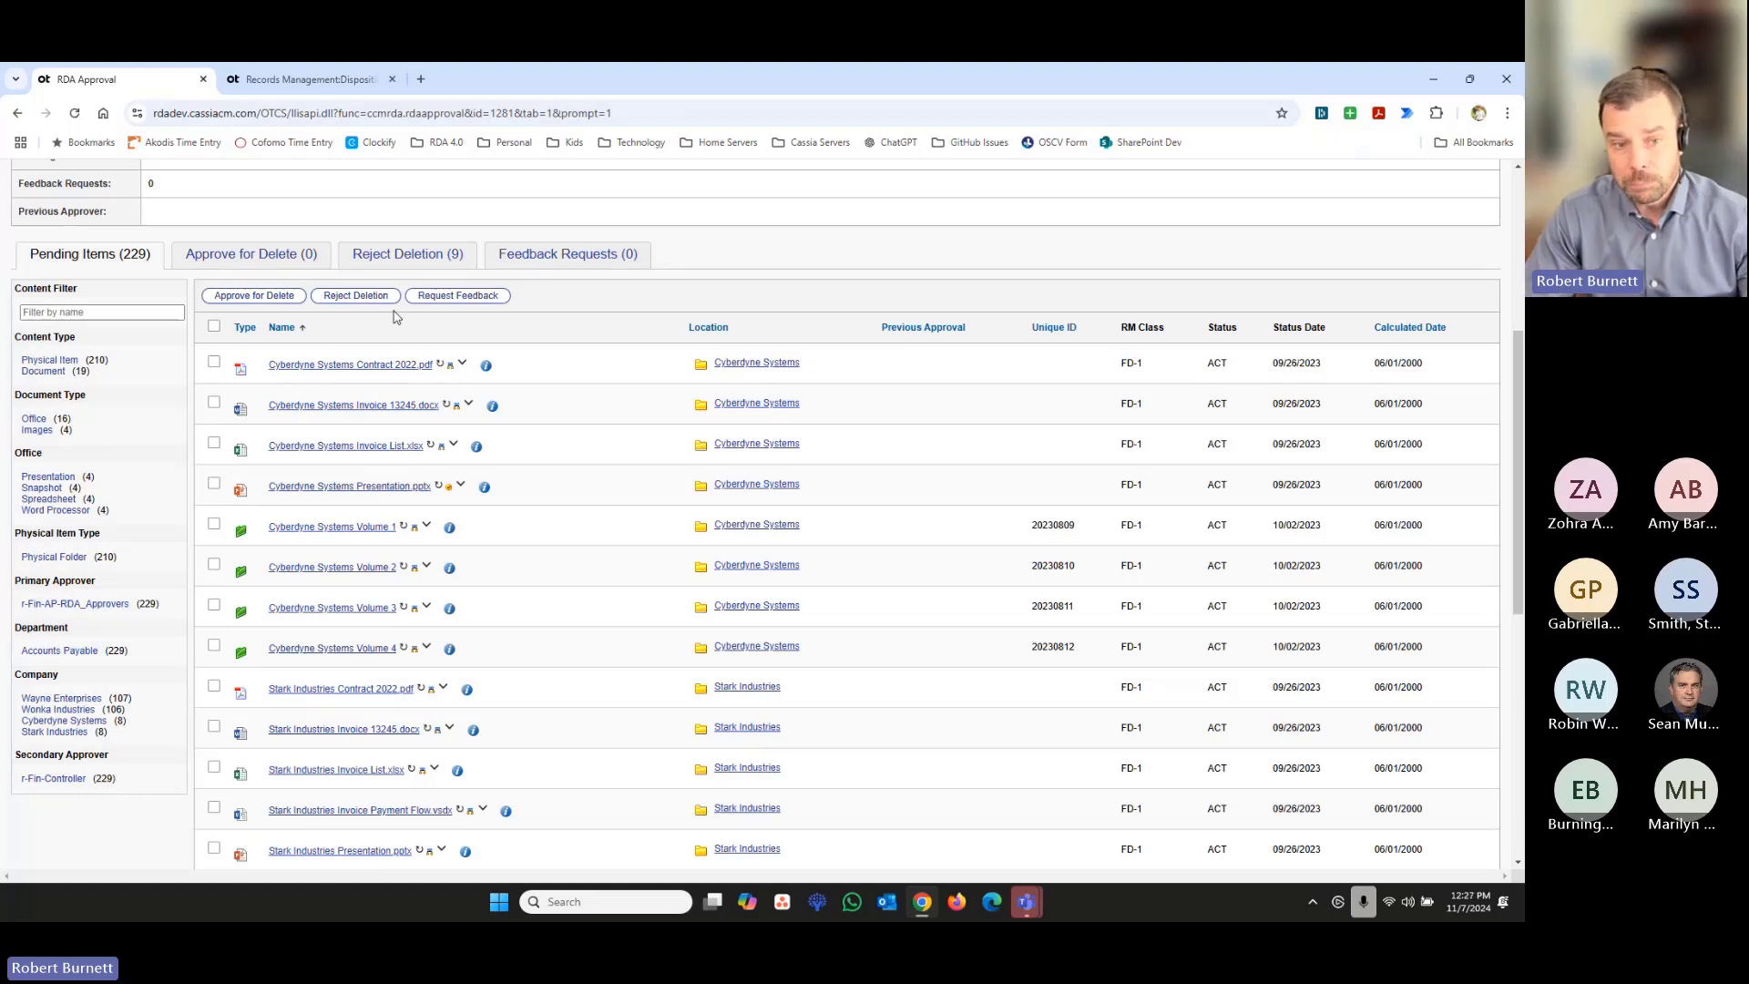
click(449, 373)
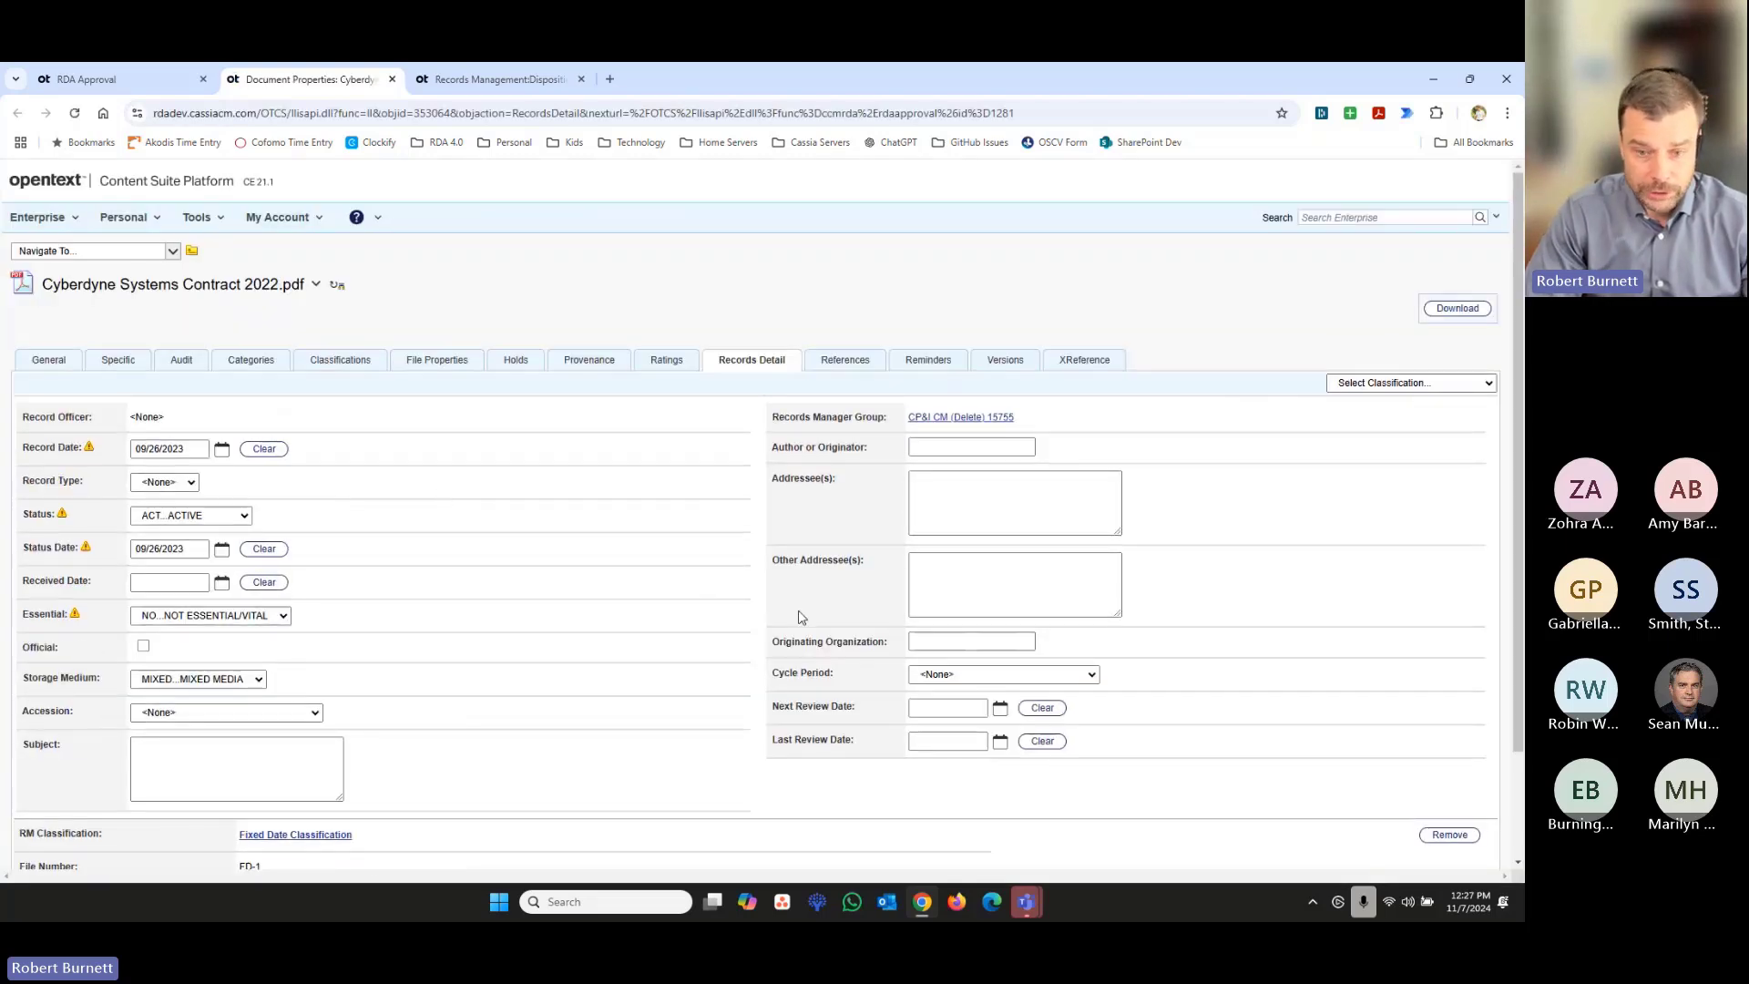
click(46, 363)
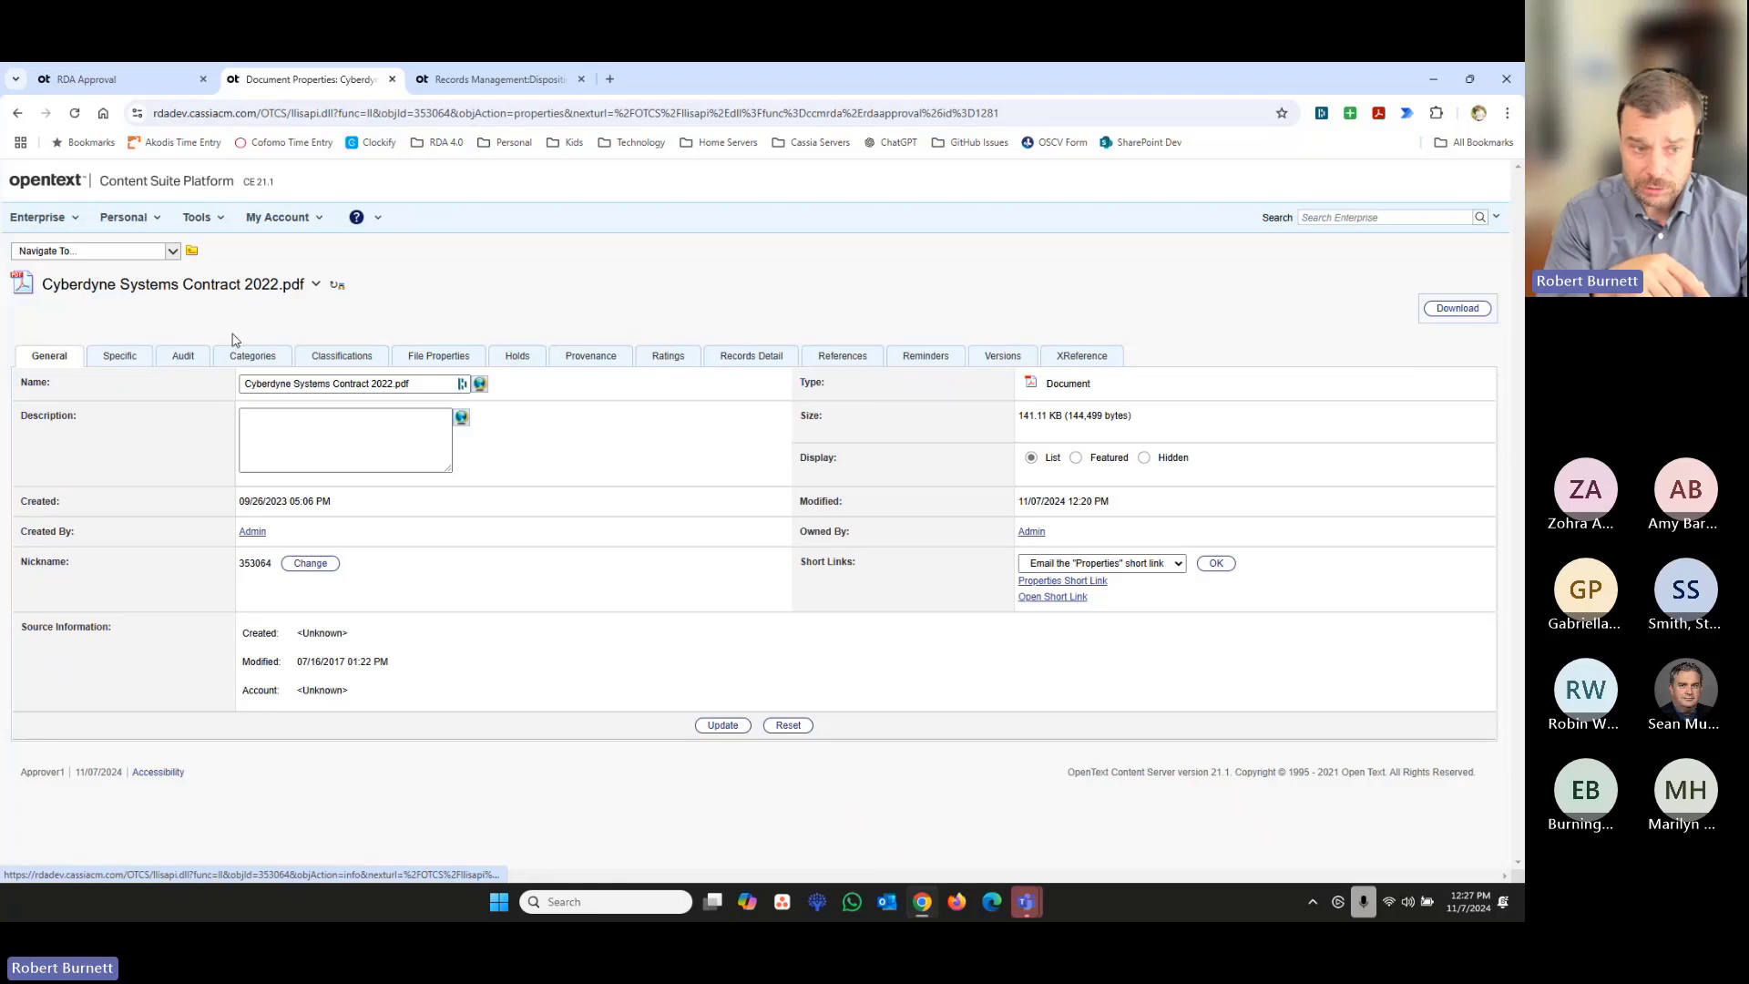
click(263, 364)
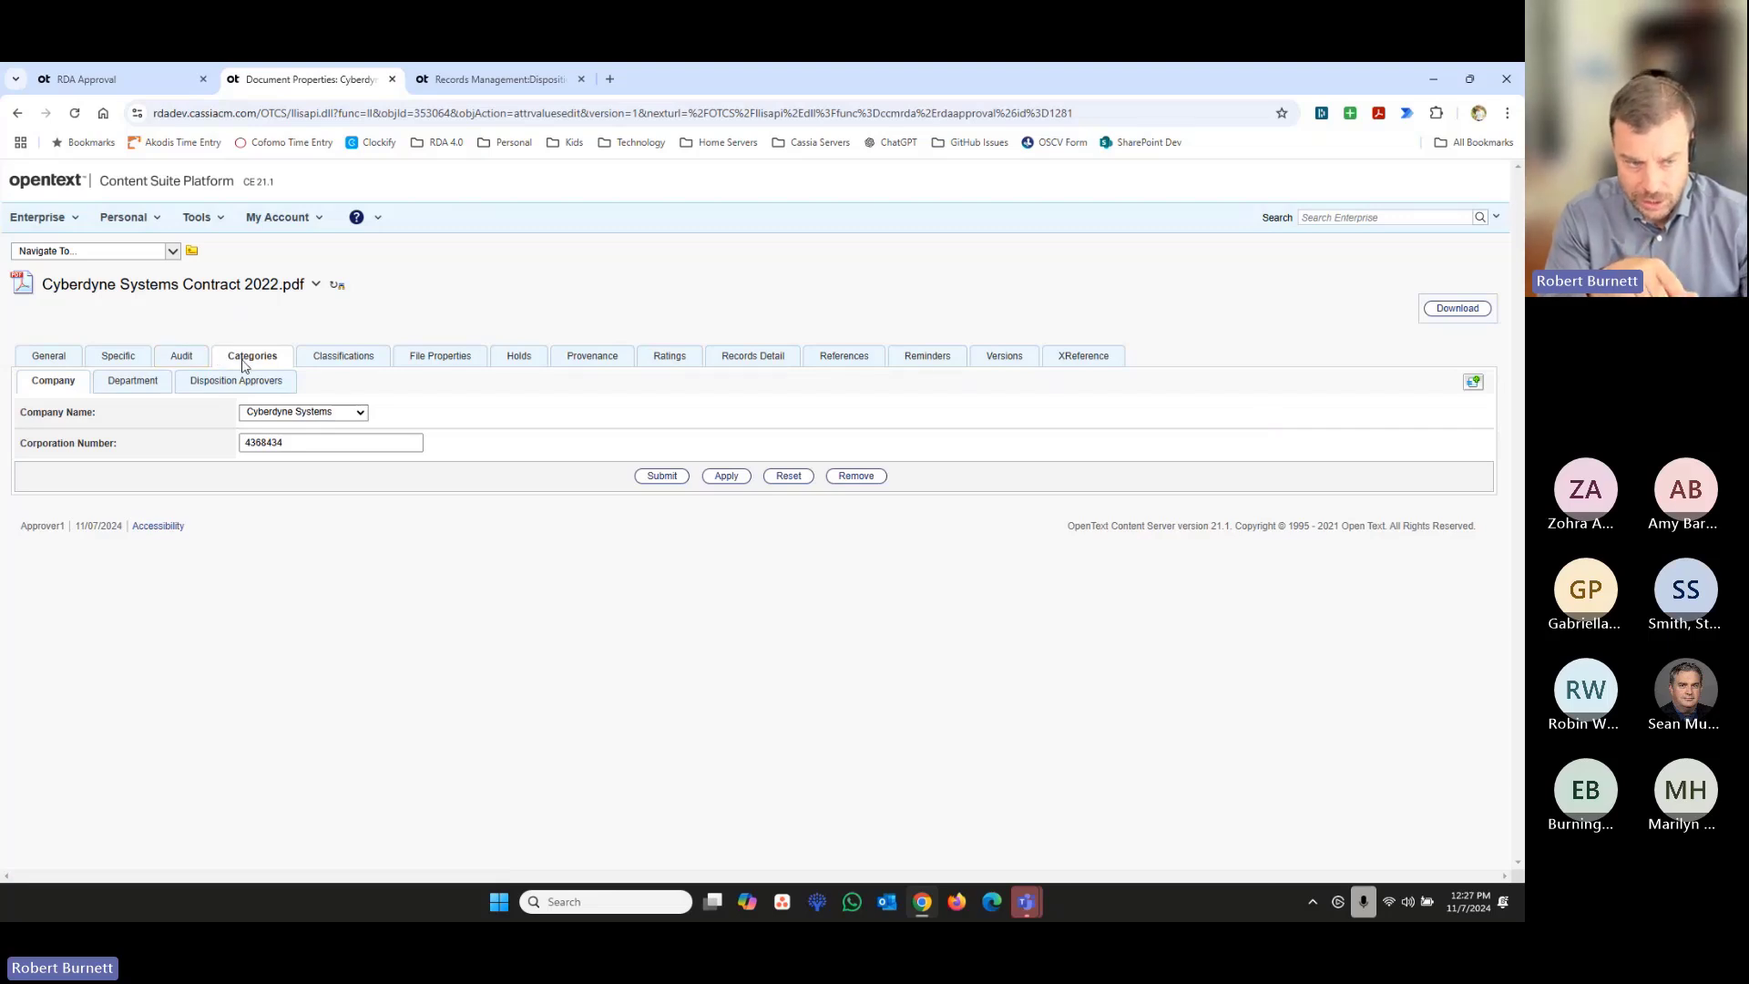
click(133, 384)
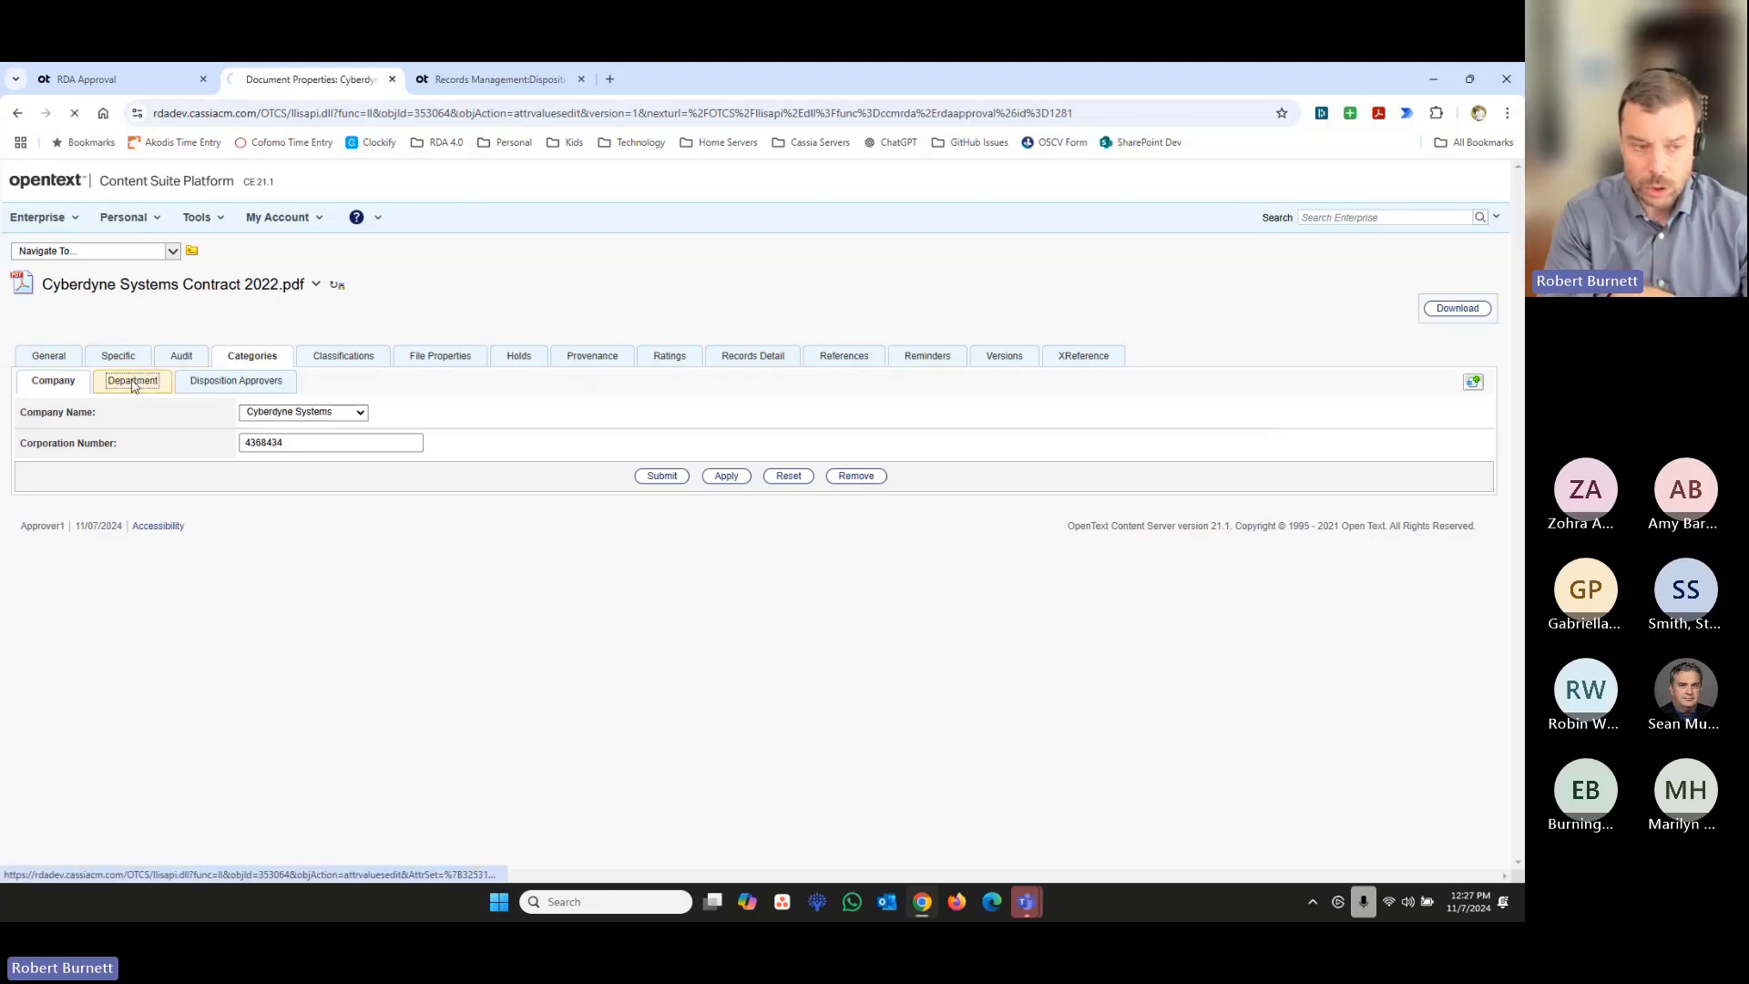
click(246, 390)
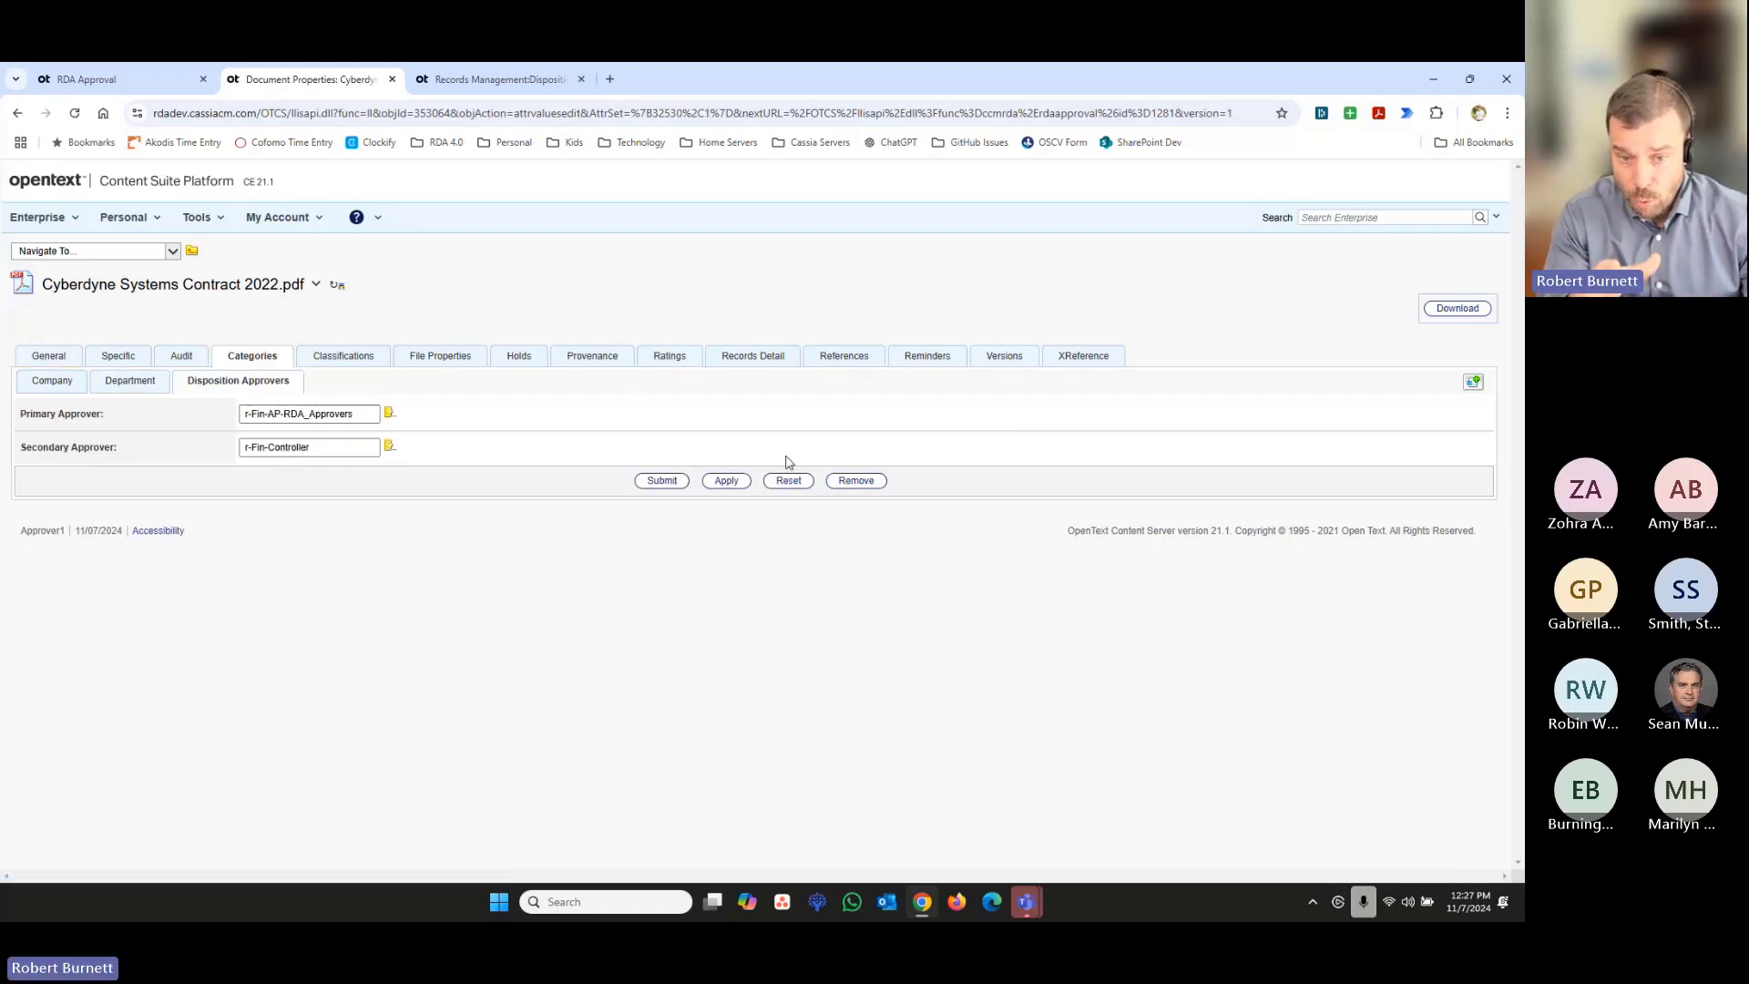
click(18, 113)
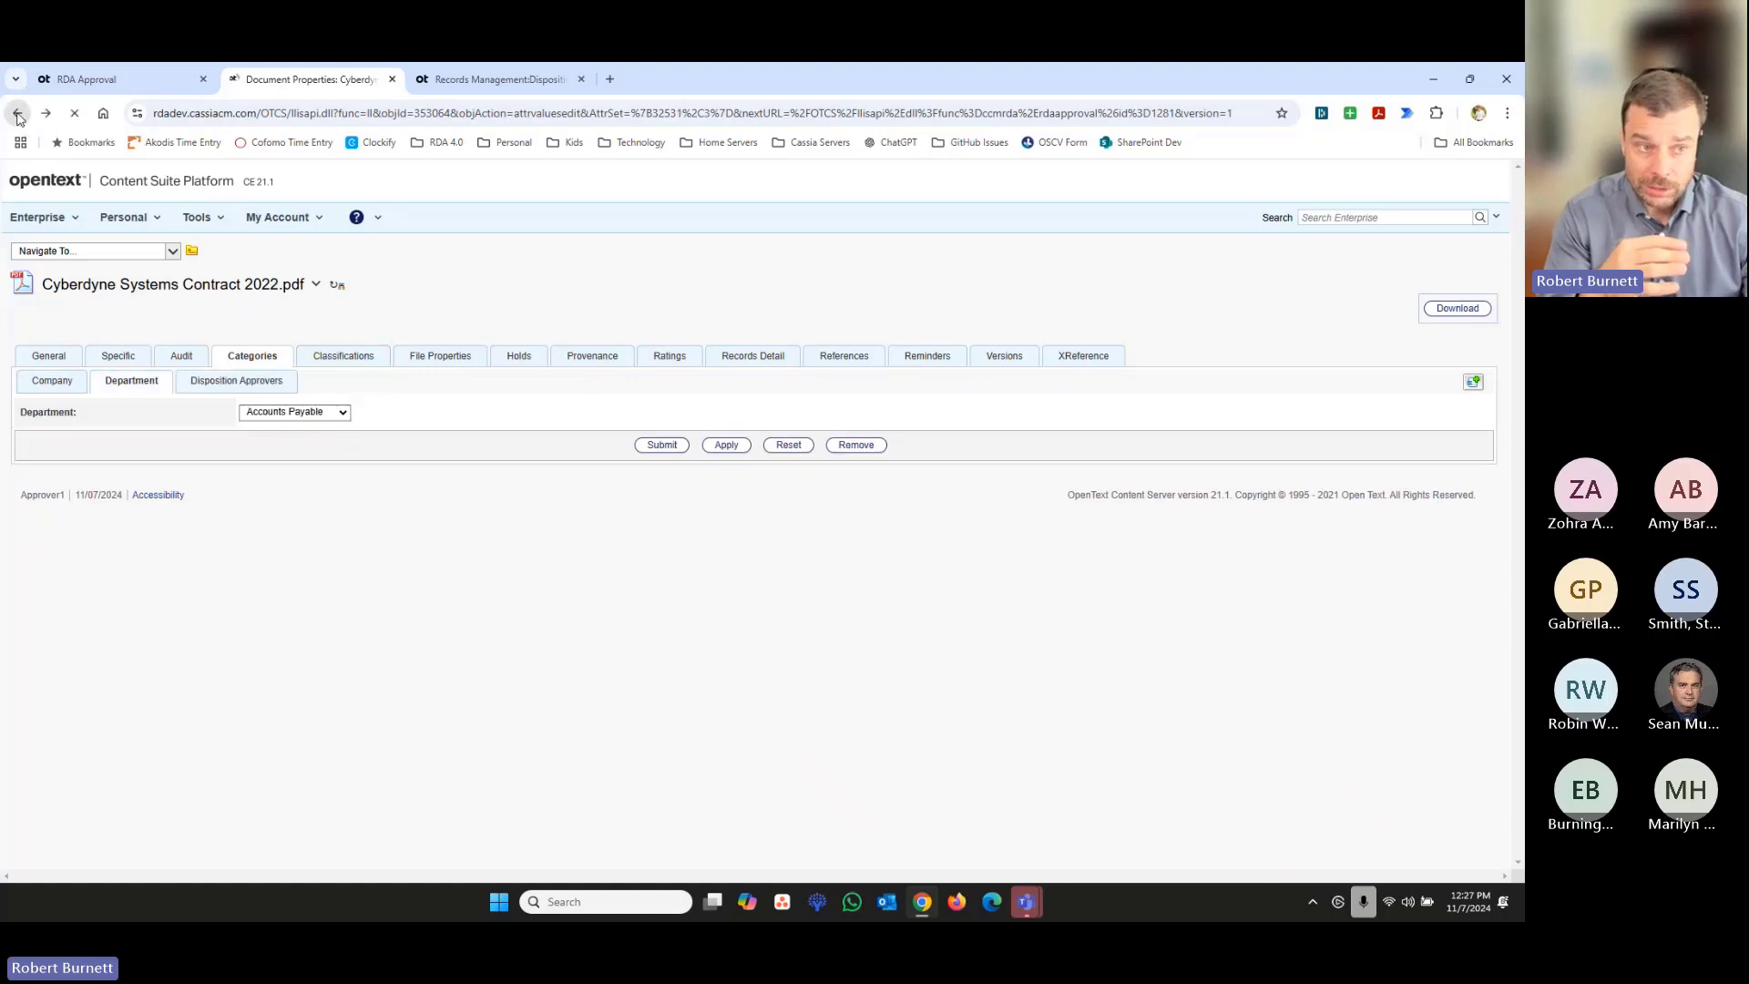
click(18, 113)
click(17, 113)
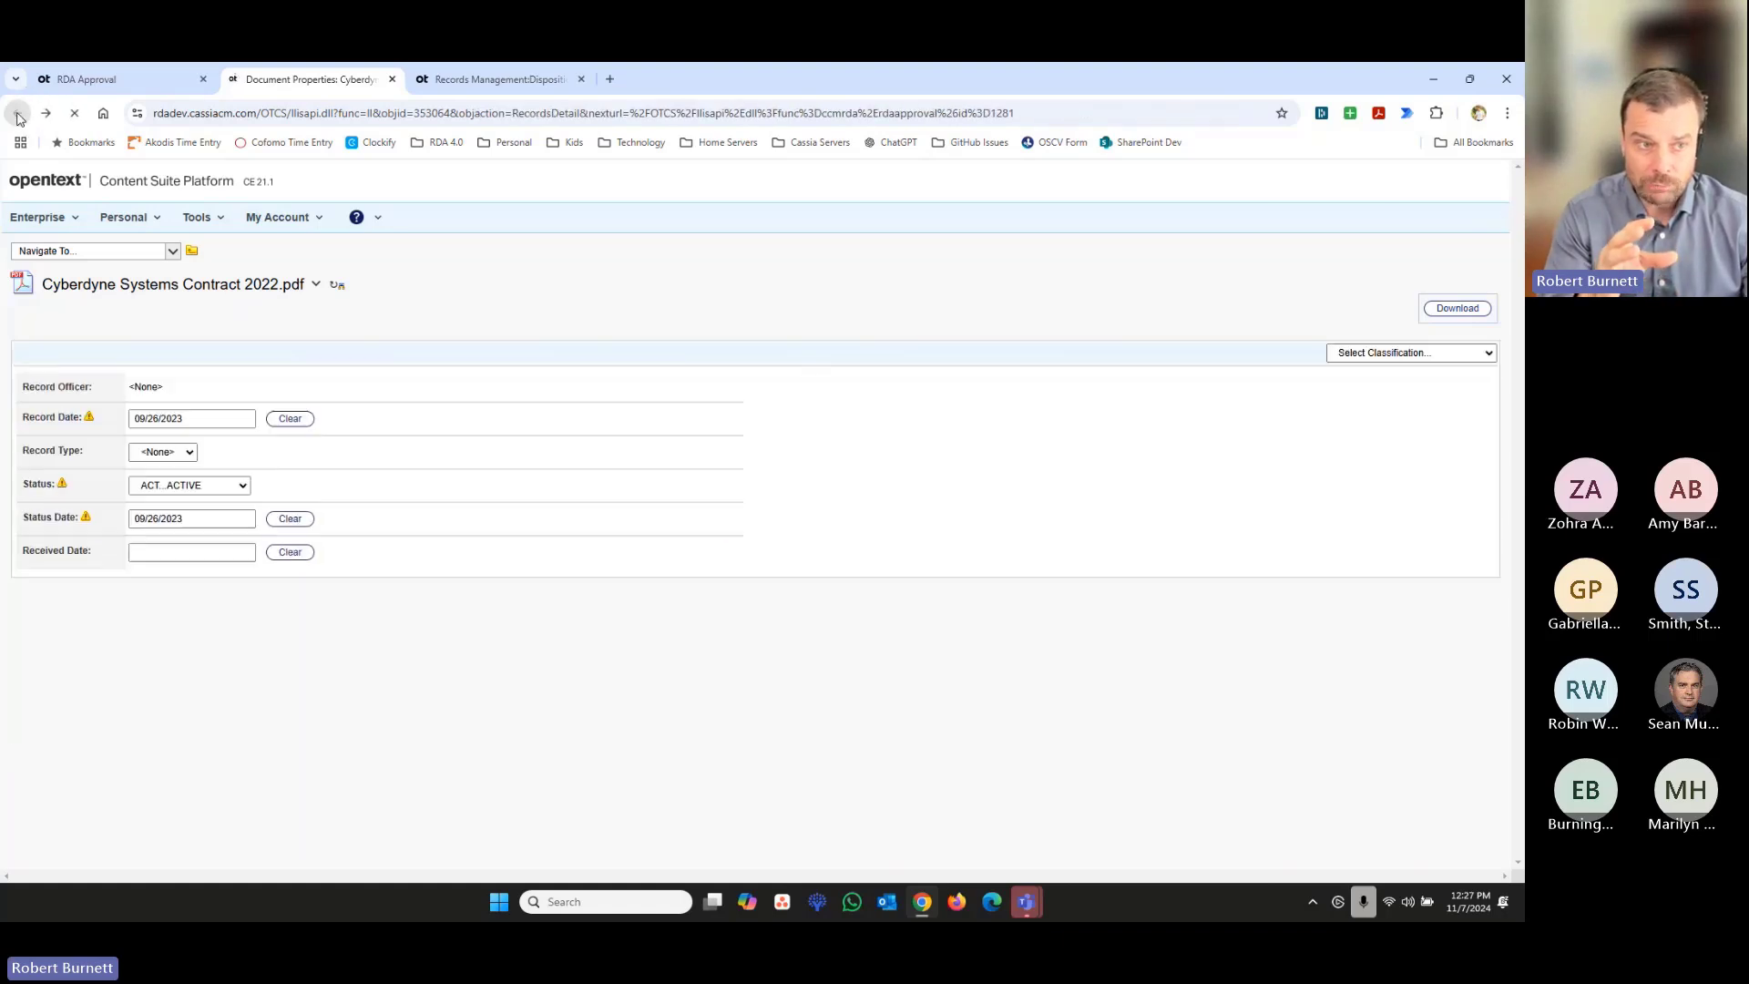
- Close the document properties and approve the pending item Cyberdyne Systems Contract 2022.pdf for deletion
click(114, 82)
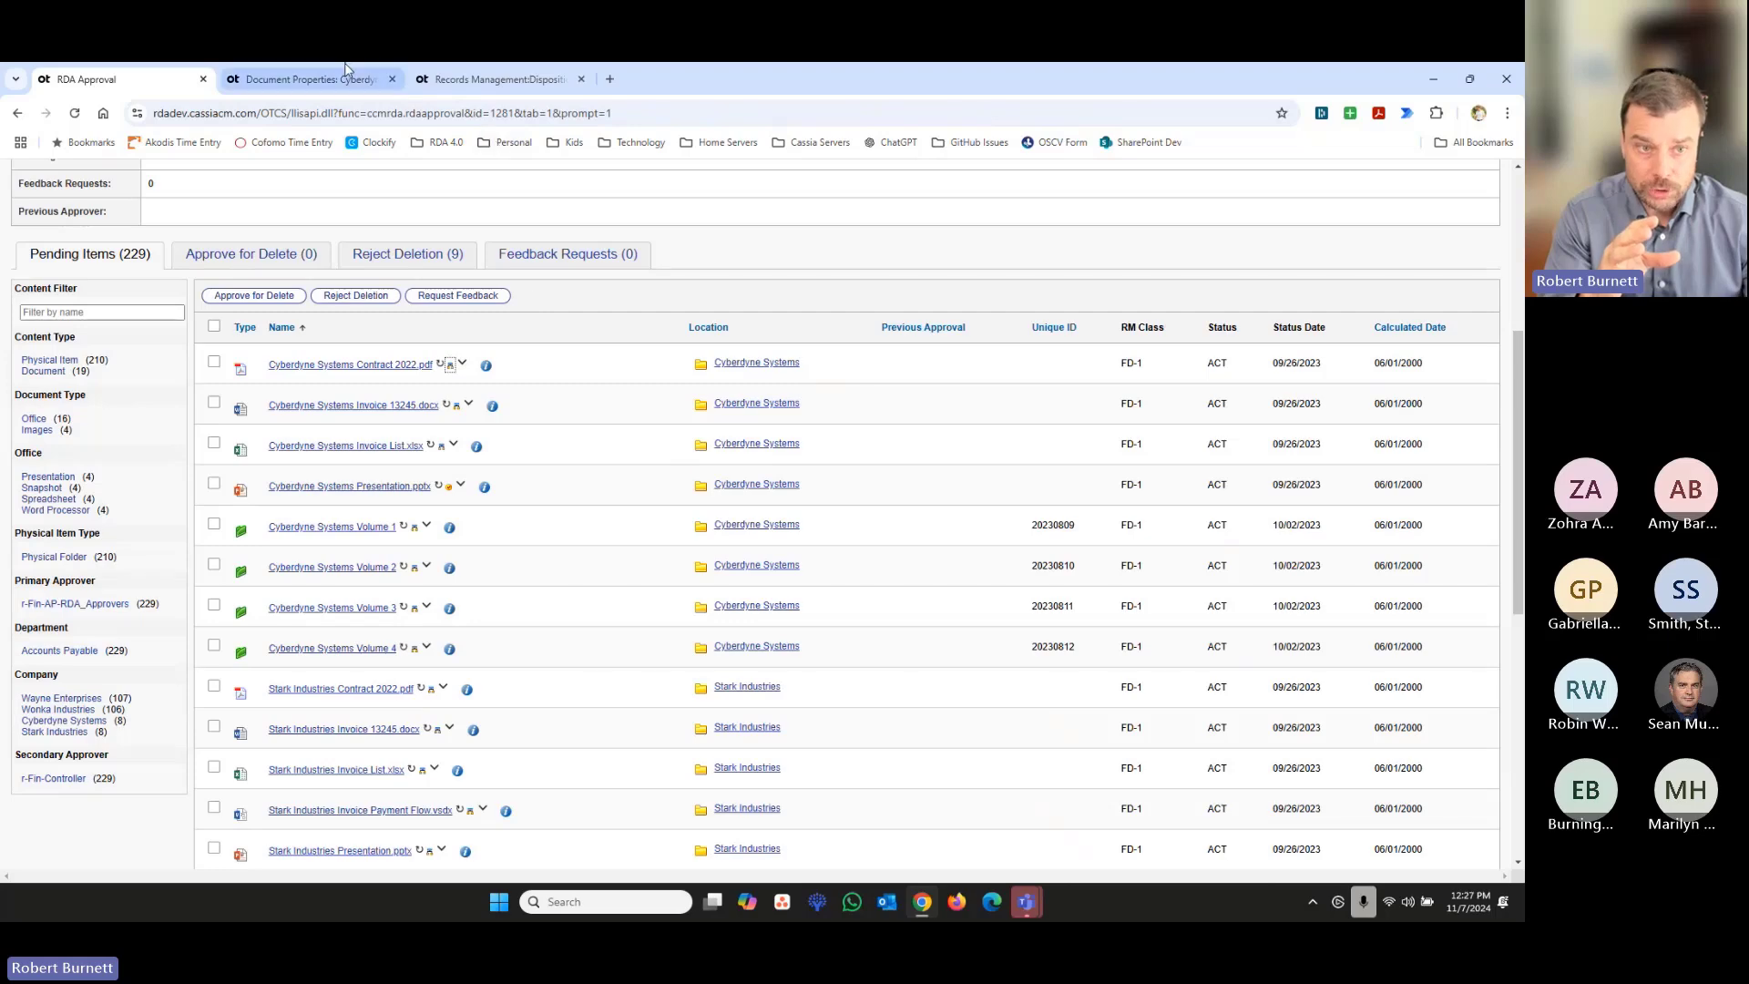
click(393, 79)
click(214, 361)
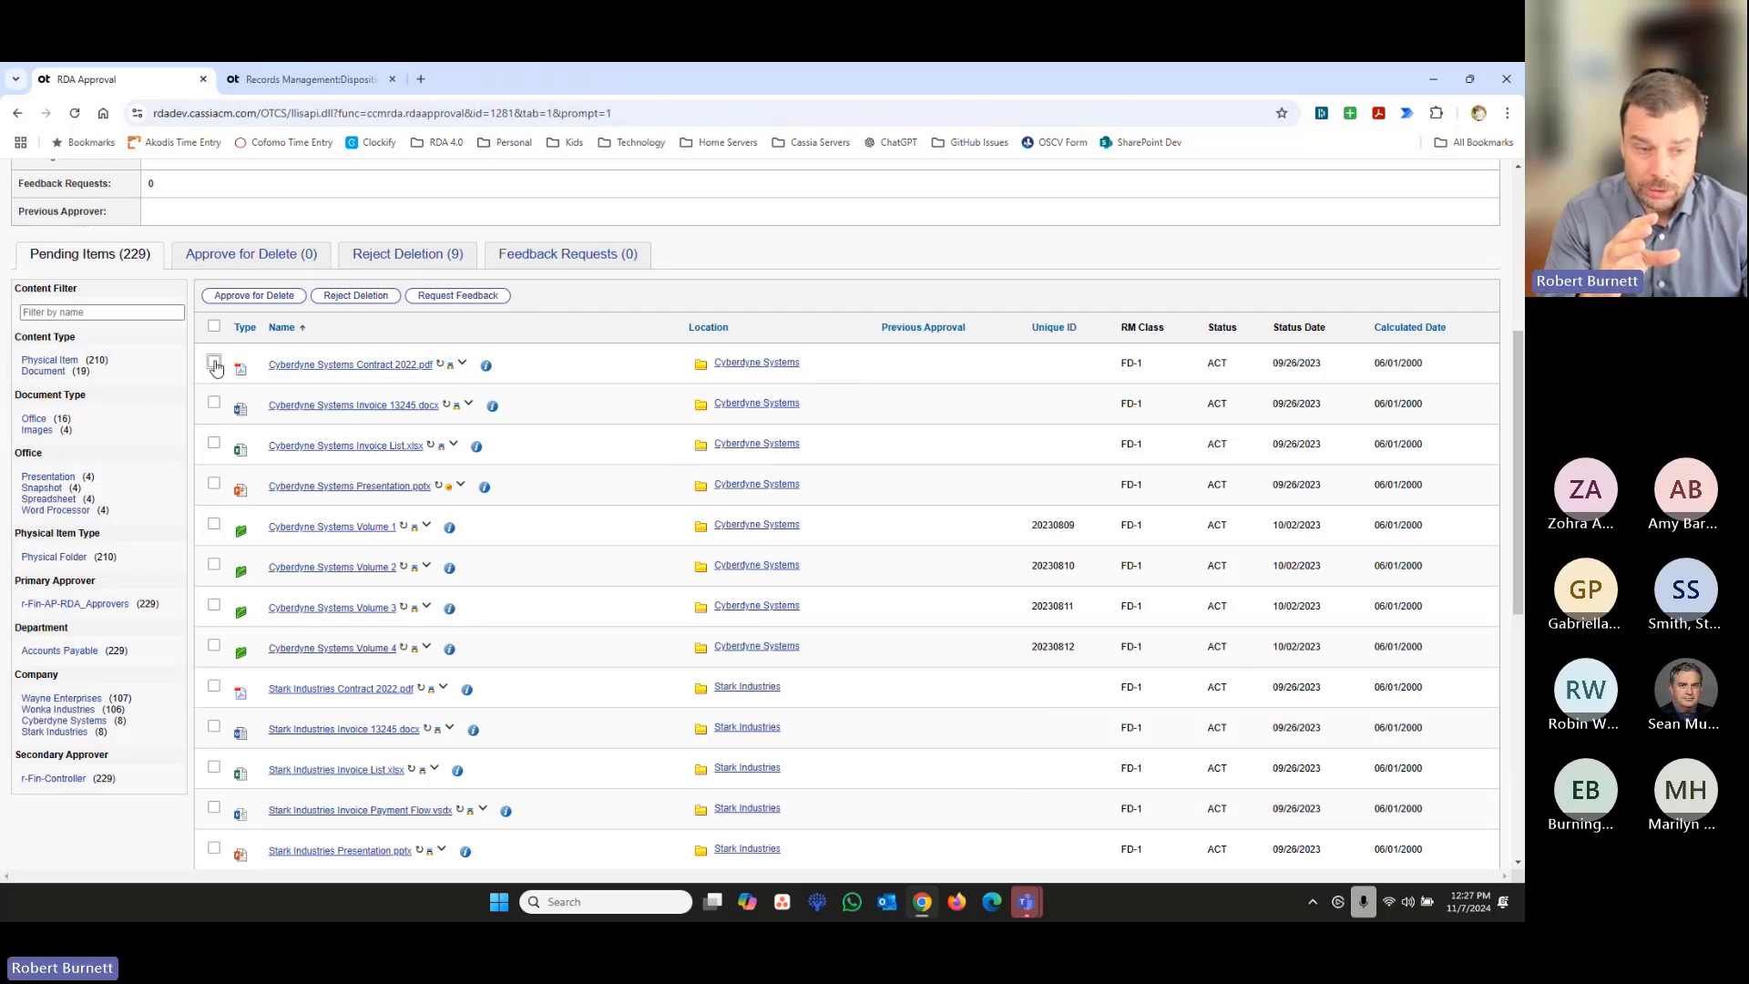
click(270, 297)
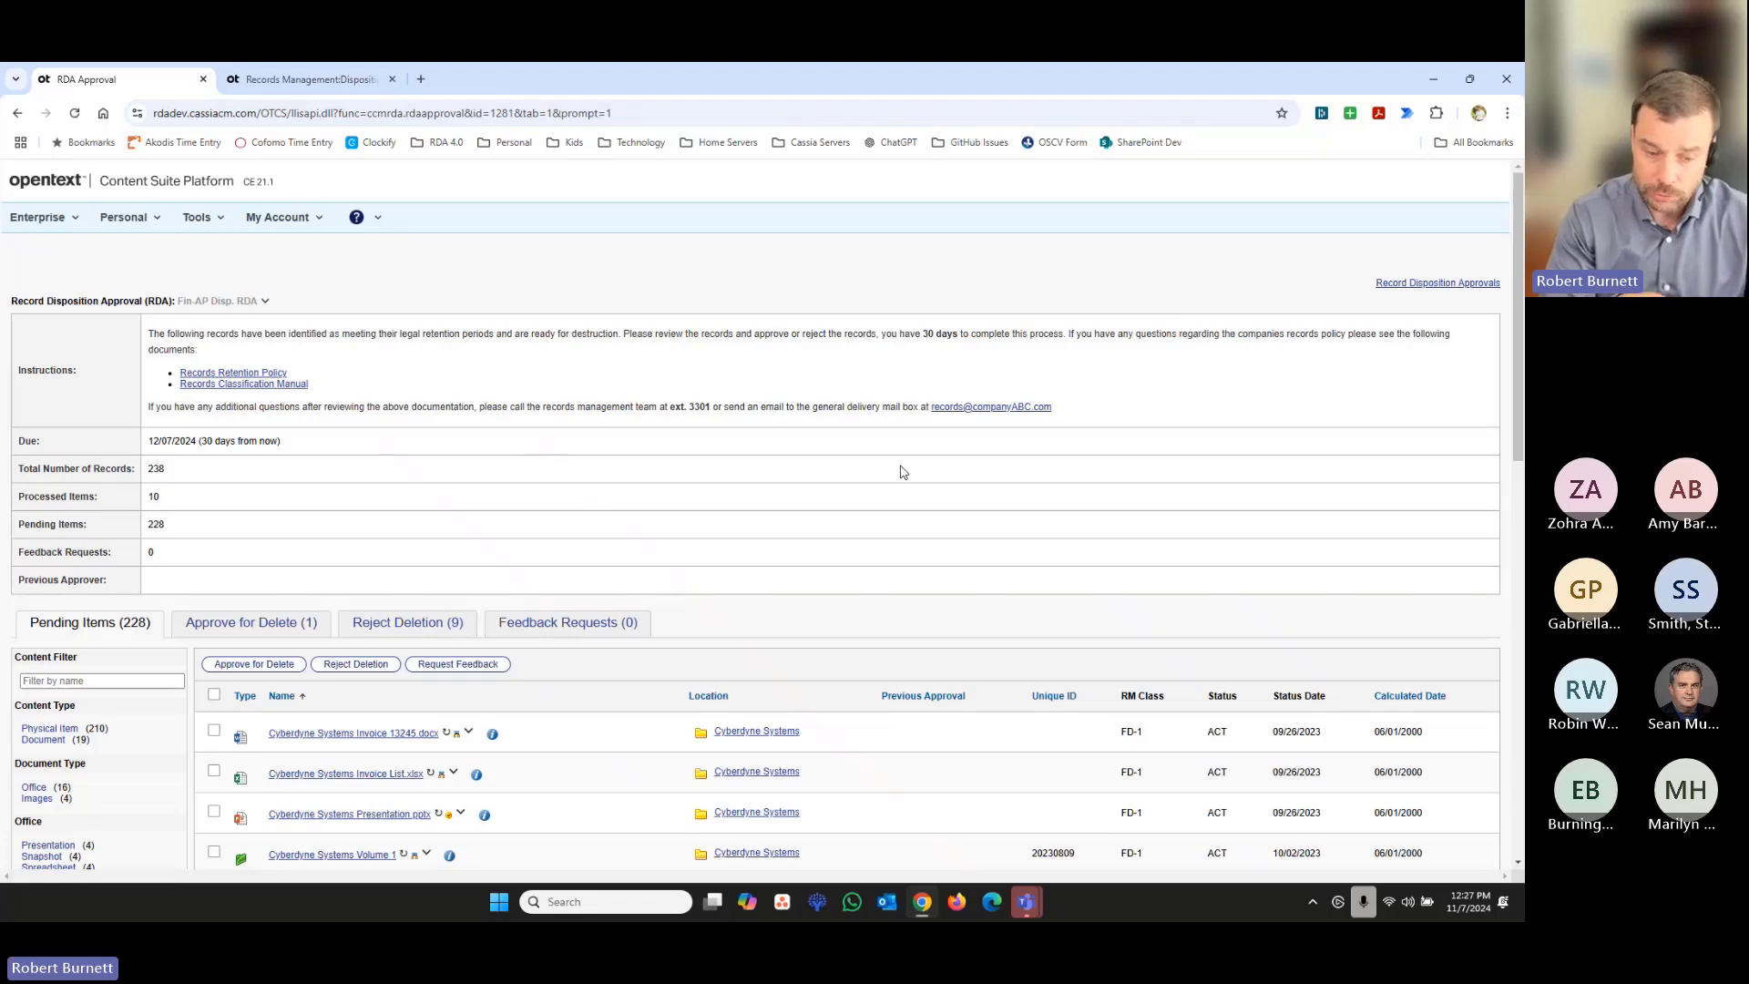
- View the additional item information and the read-only categories of Stark Industries Invoice Payment Flow.vsdx
scroll(679, 733, down, 2)
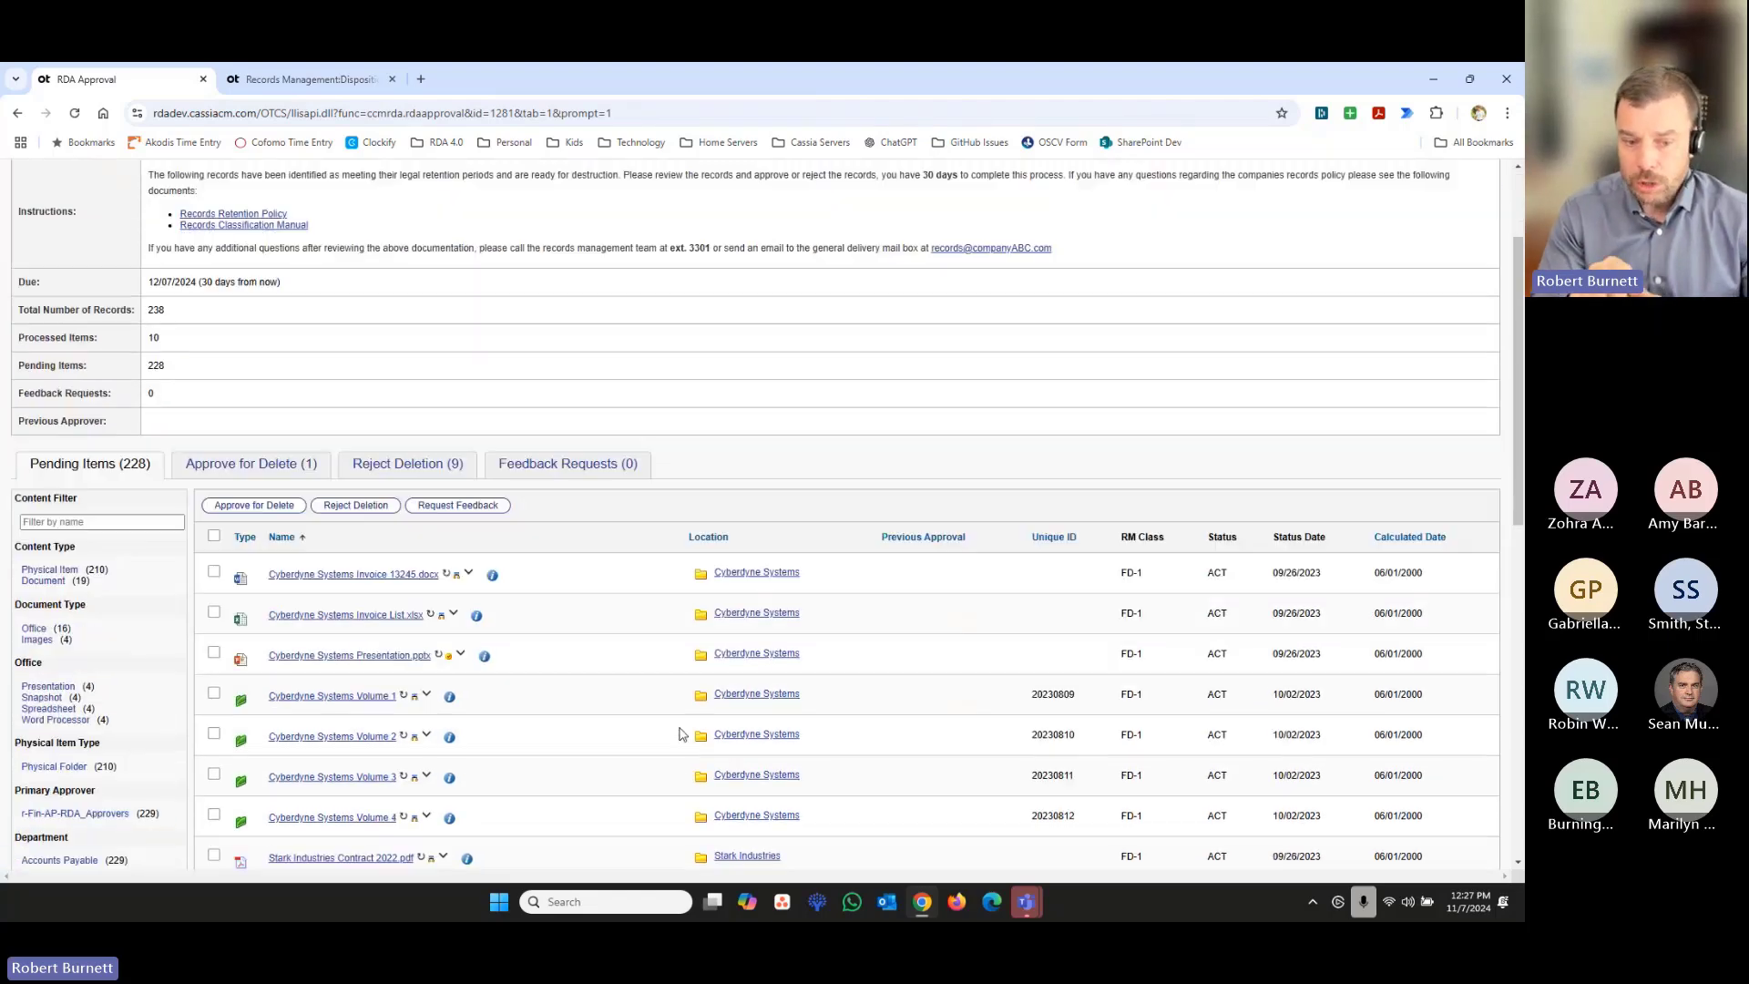
click(493, 577)
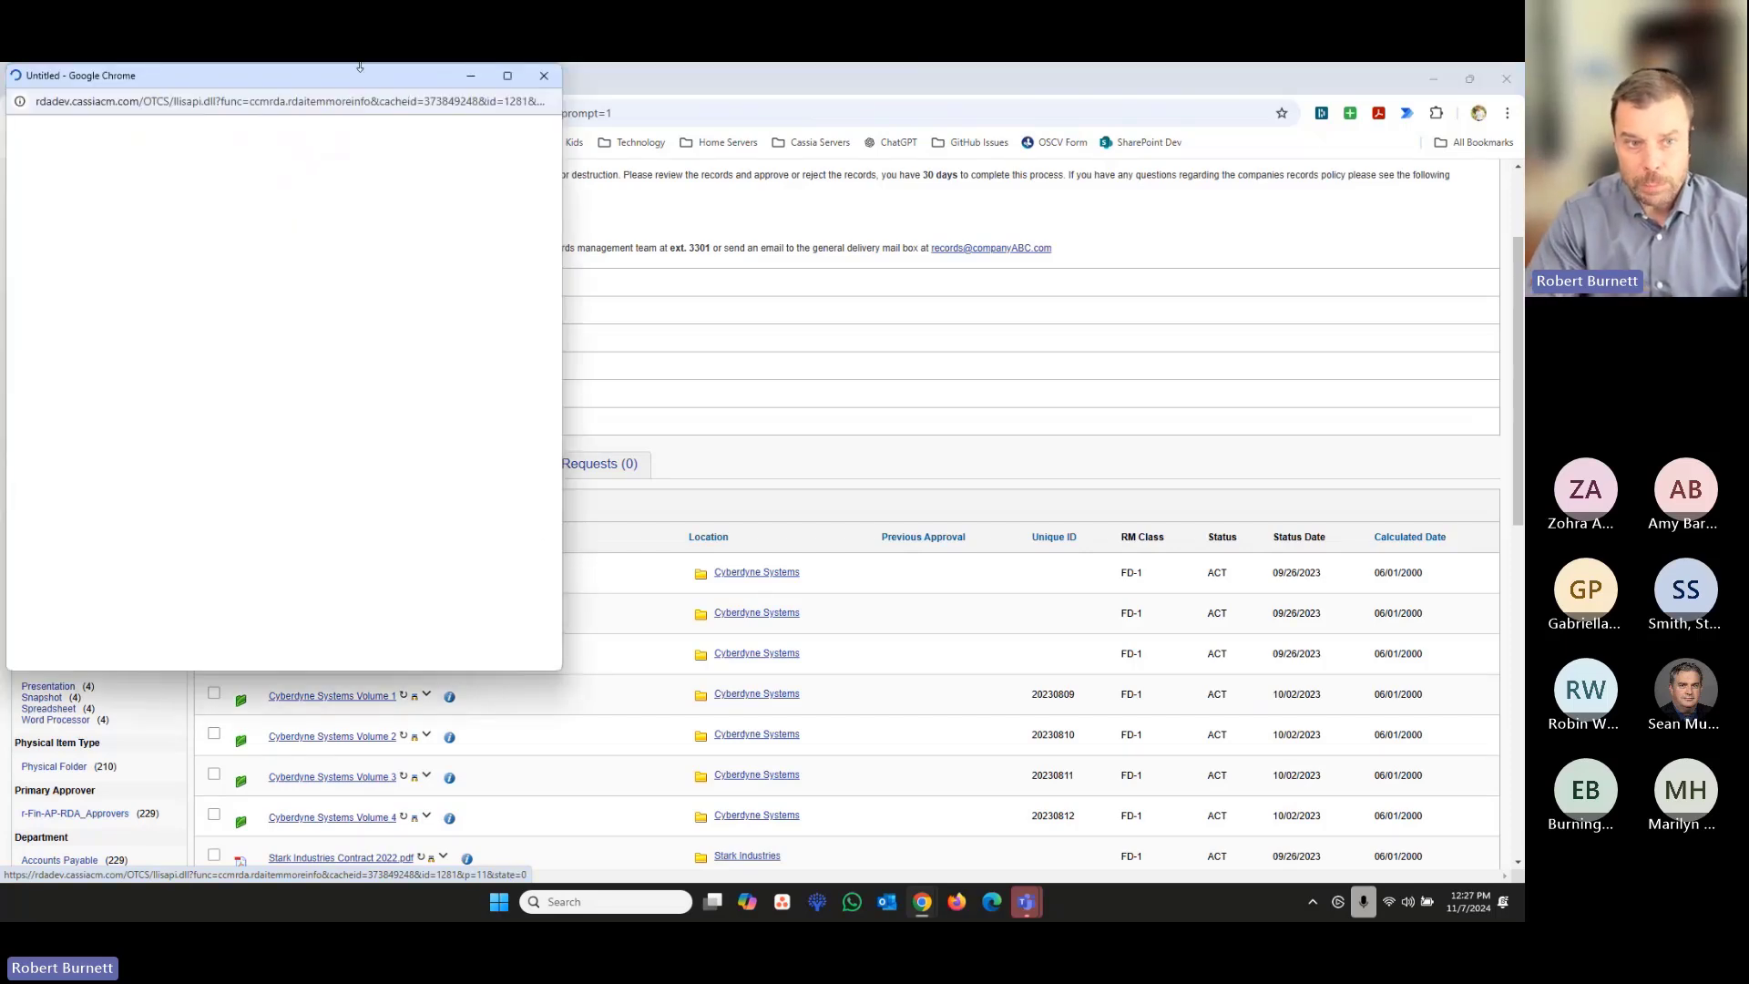
drag(358, 88, 871, 141)
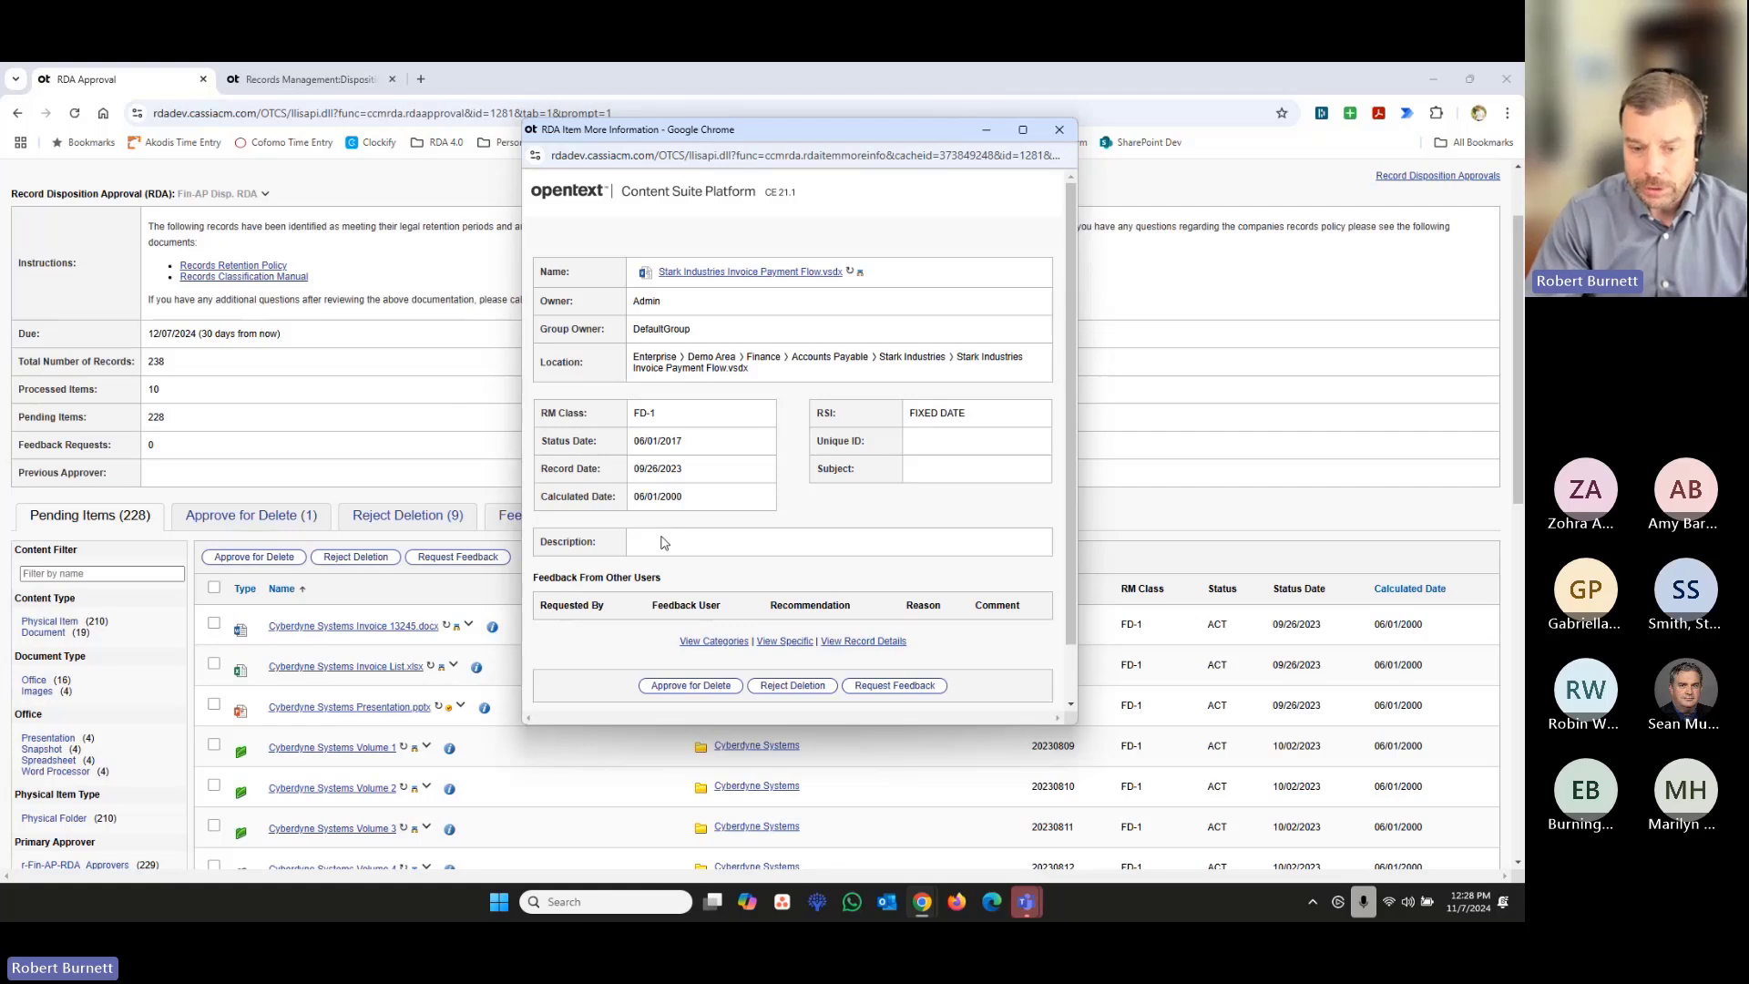
click(729, 642)
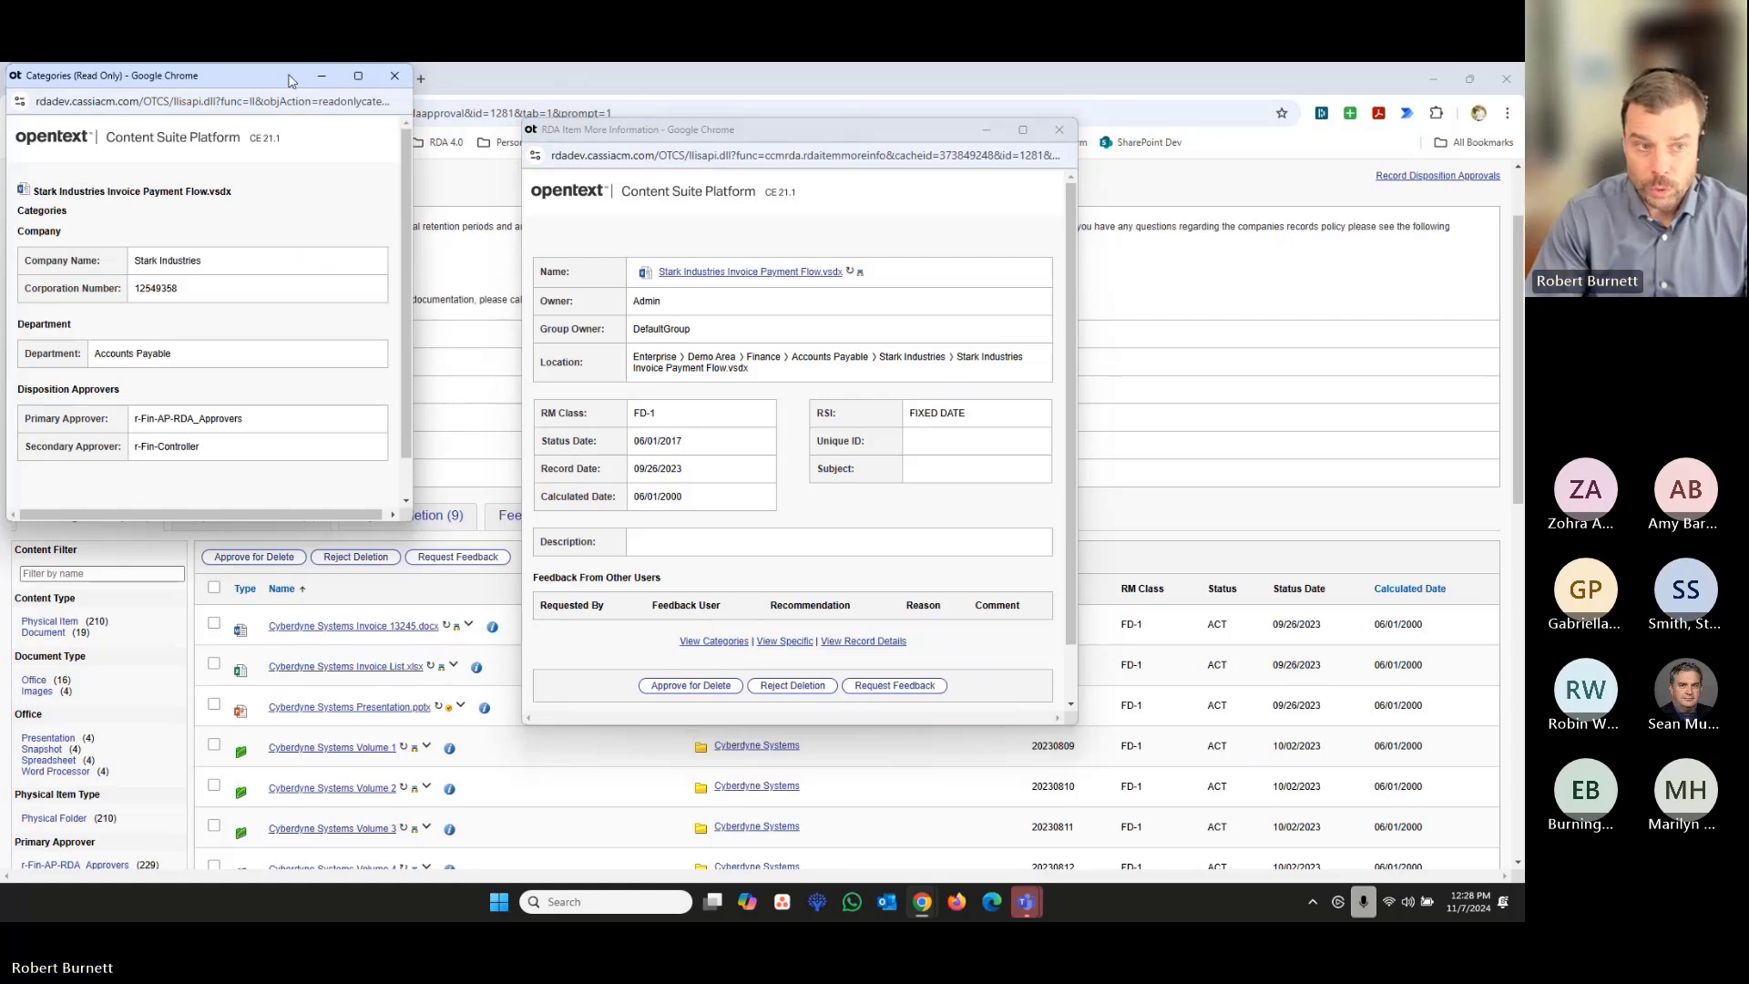
- View the specific physical object information of Stark Industries Invoice Payment Flow.vsdx and arrange its window below the read-only categories
drag(292, 80, 337, 158)
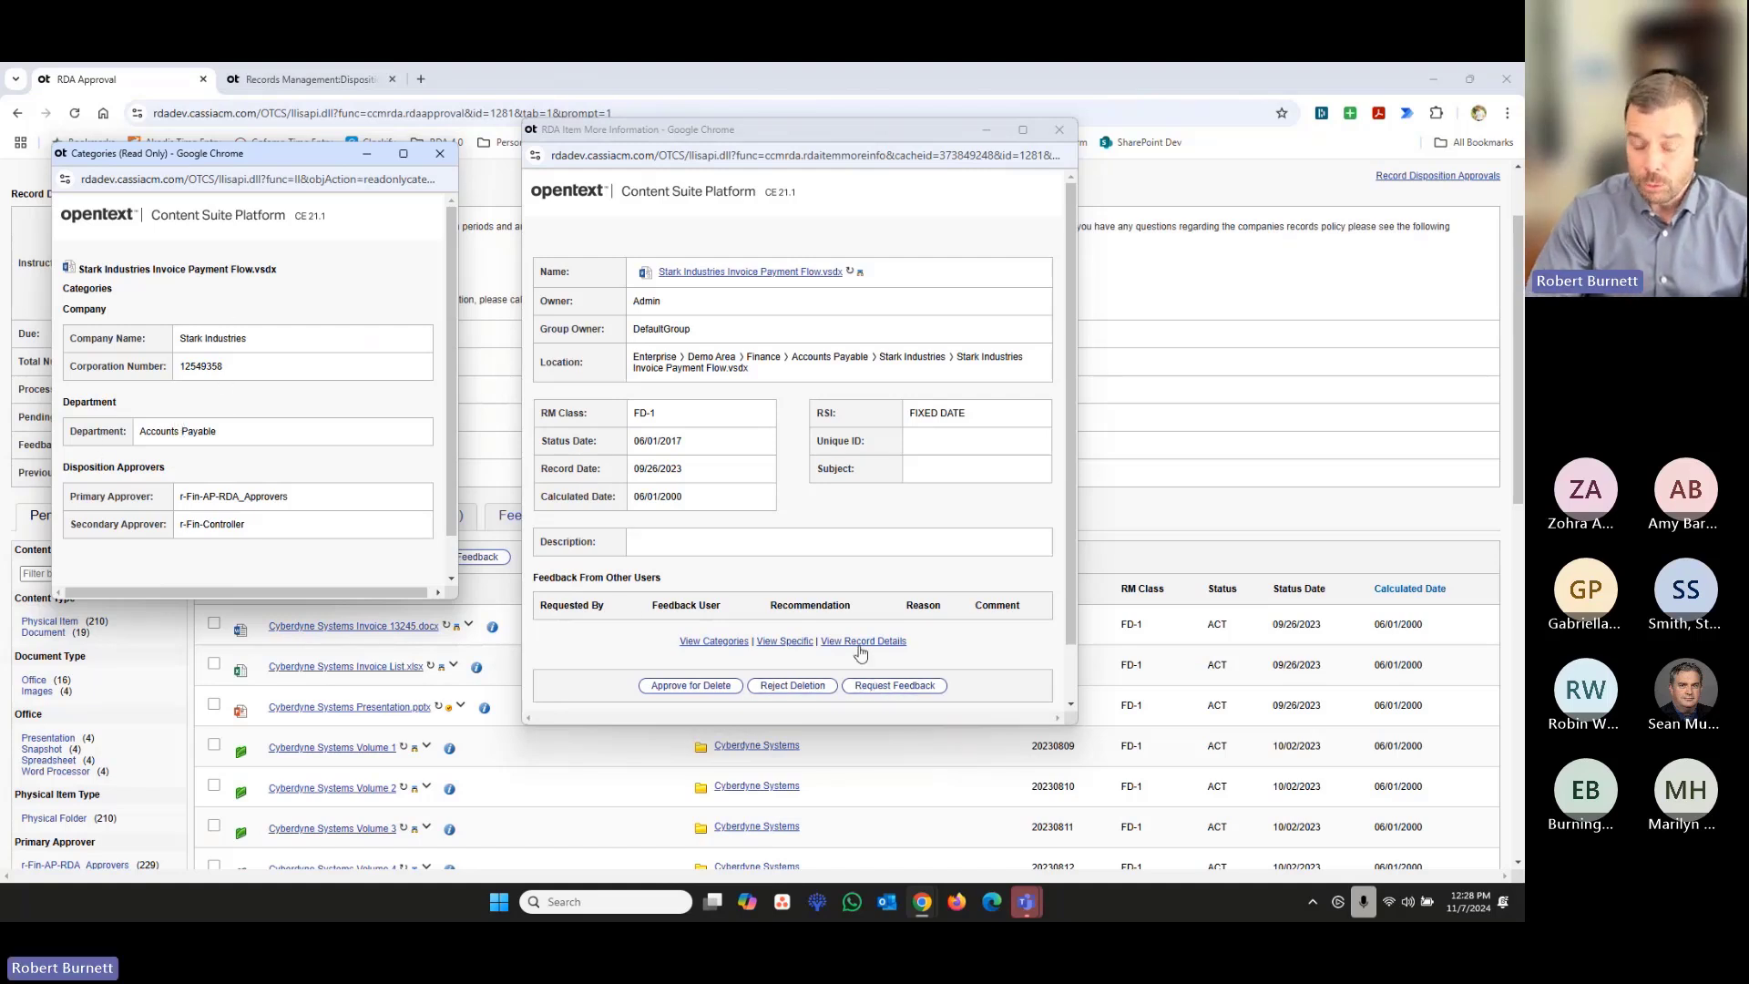
click(785, 641)
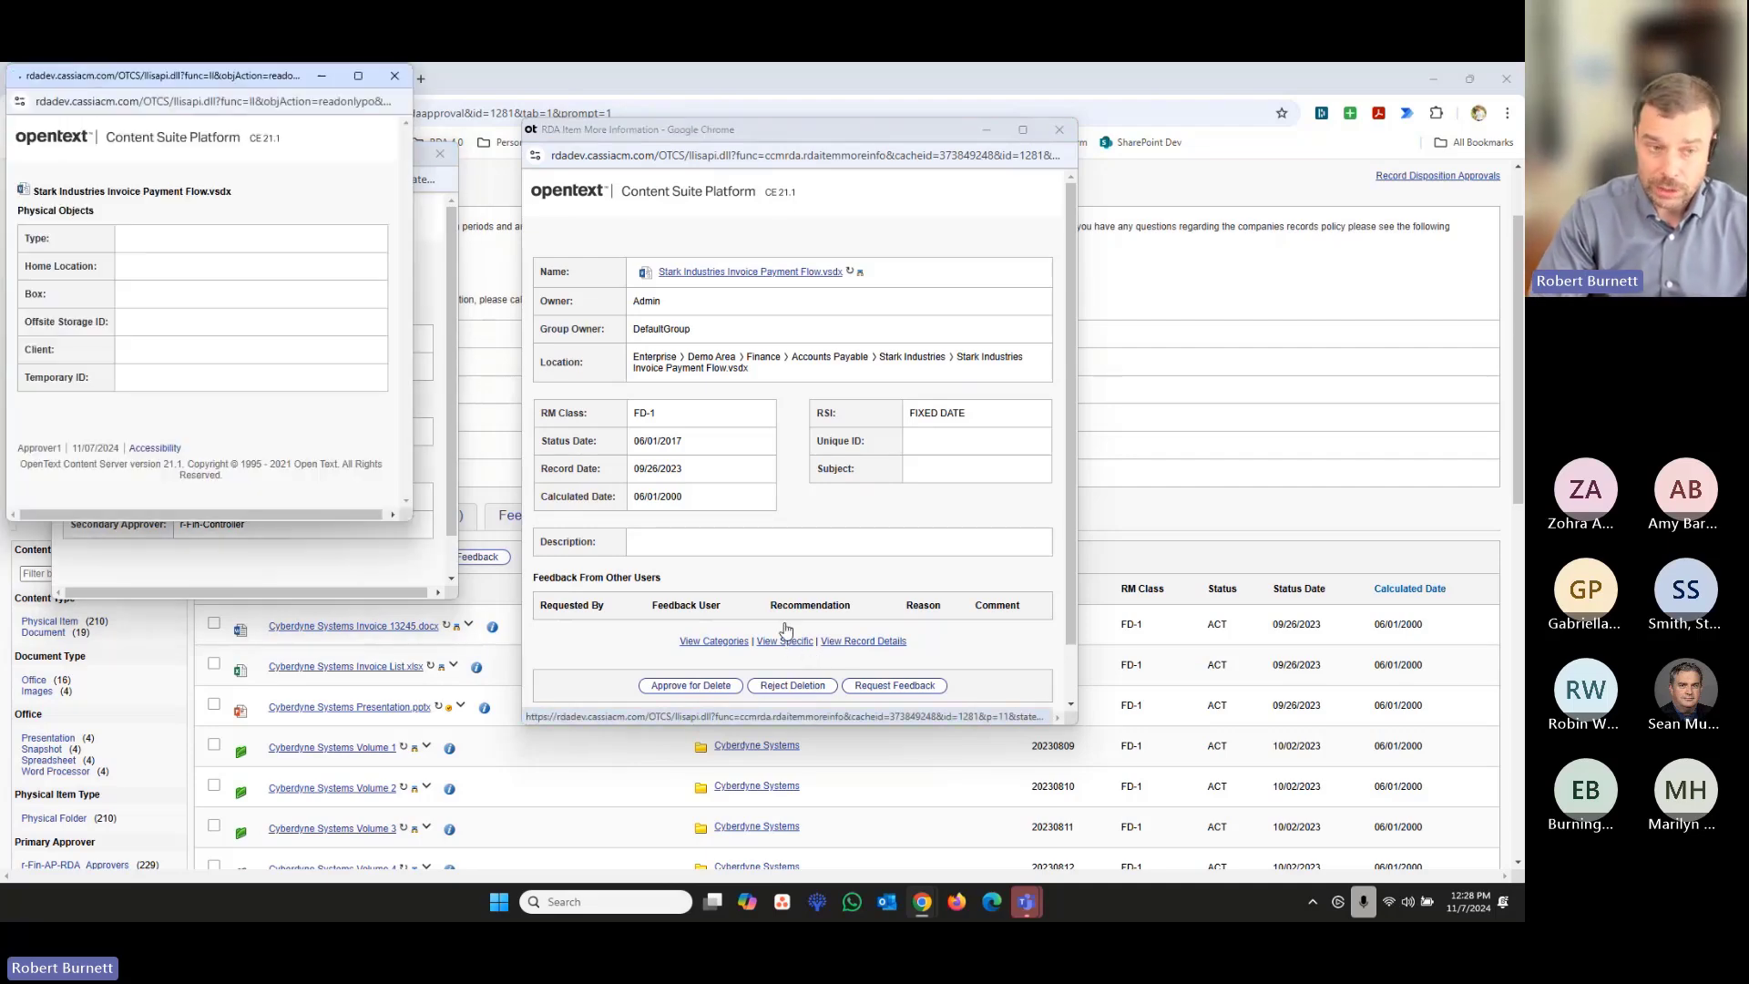
drag(193, 81, 267, 384)
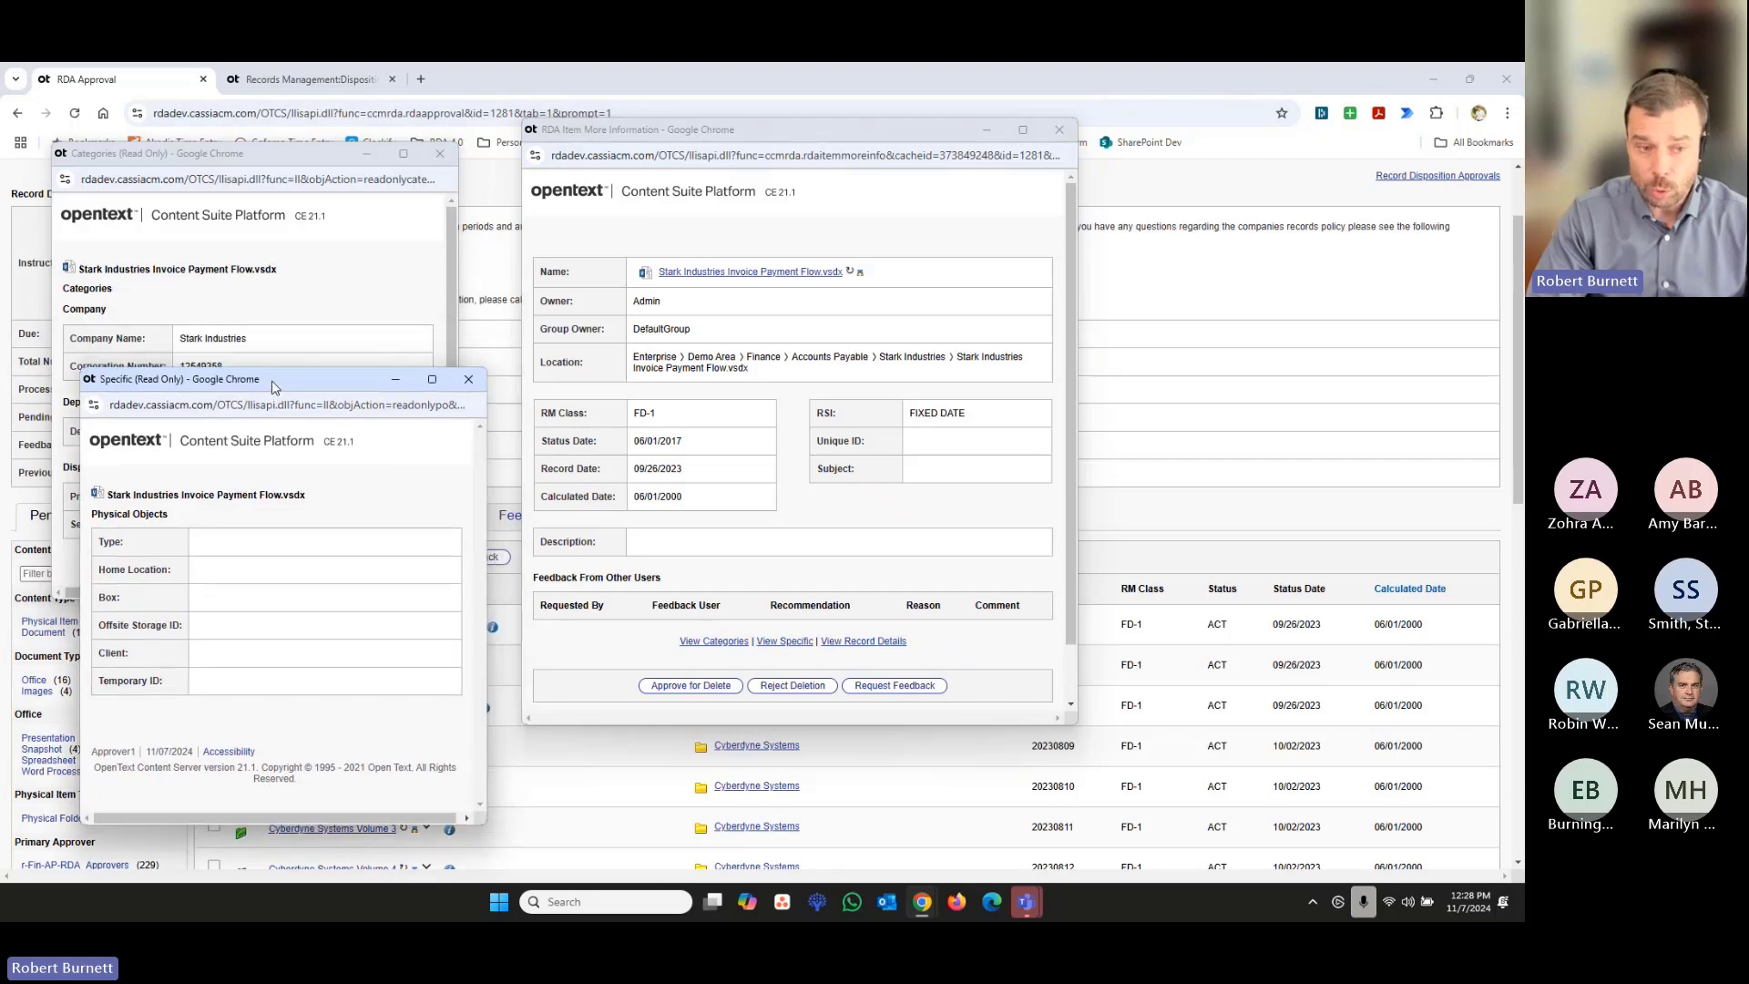
click(280, 361)
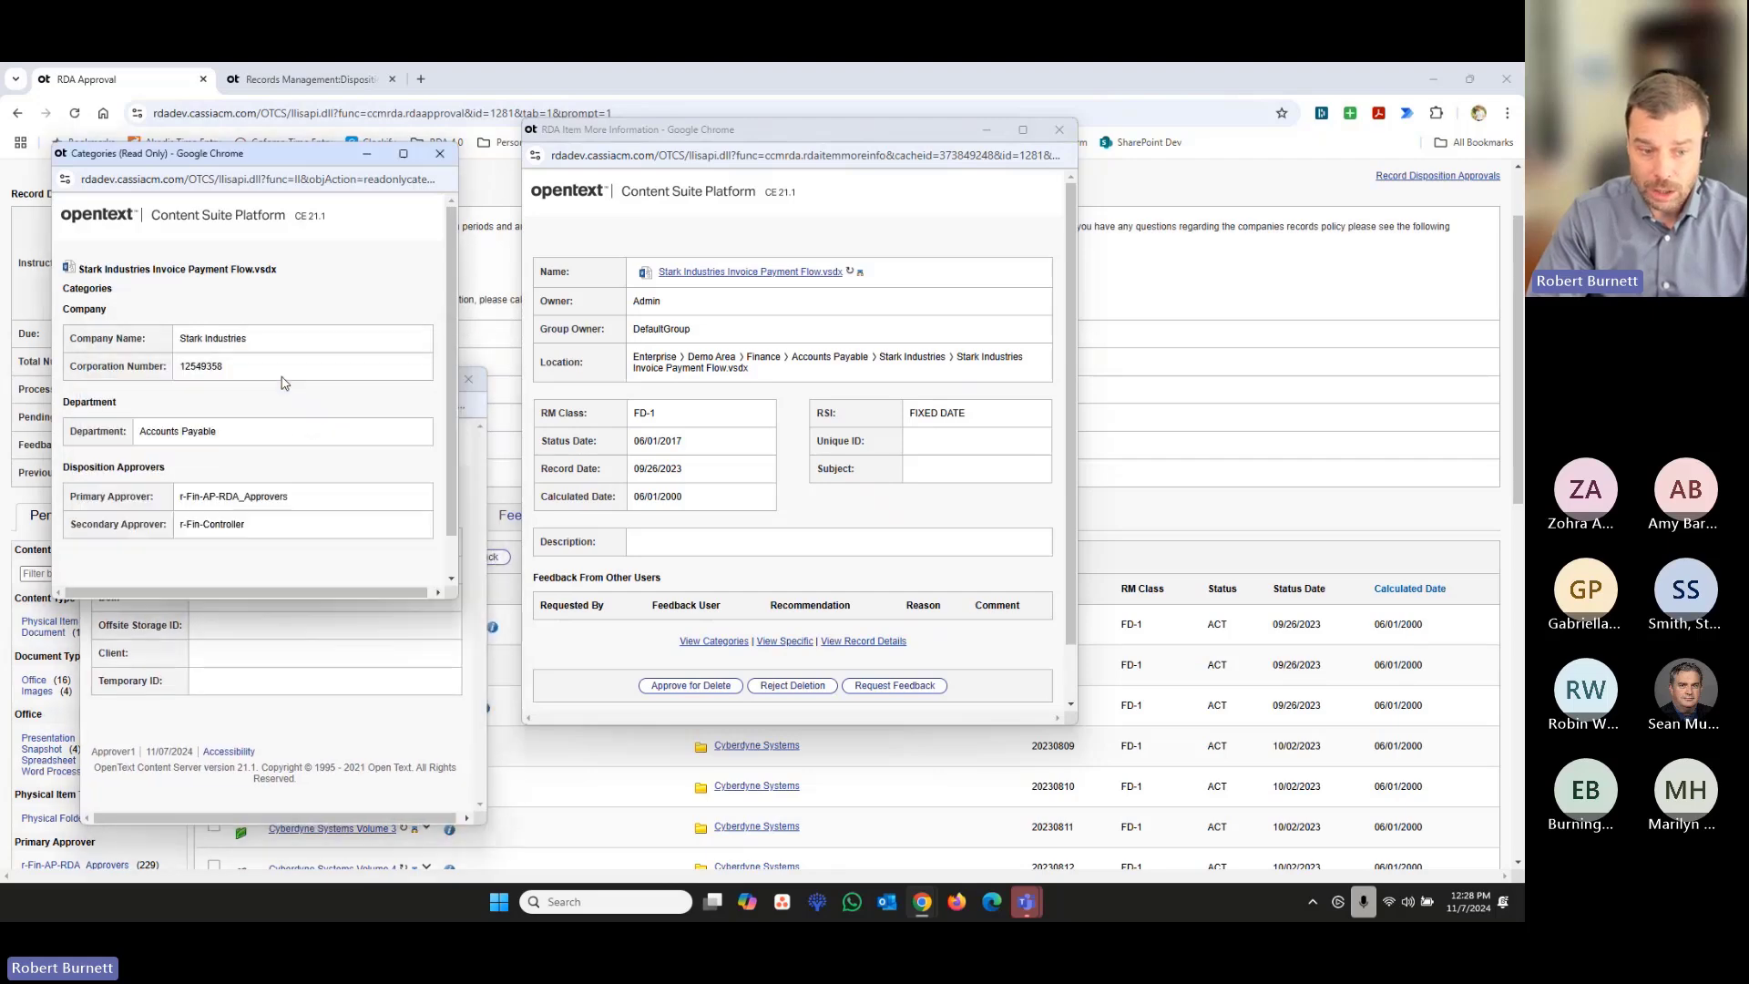
click(341, 706)
drag(308, 368, 324, 495)
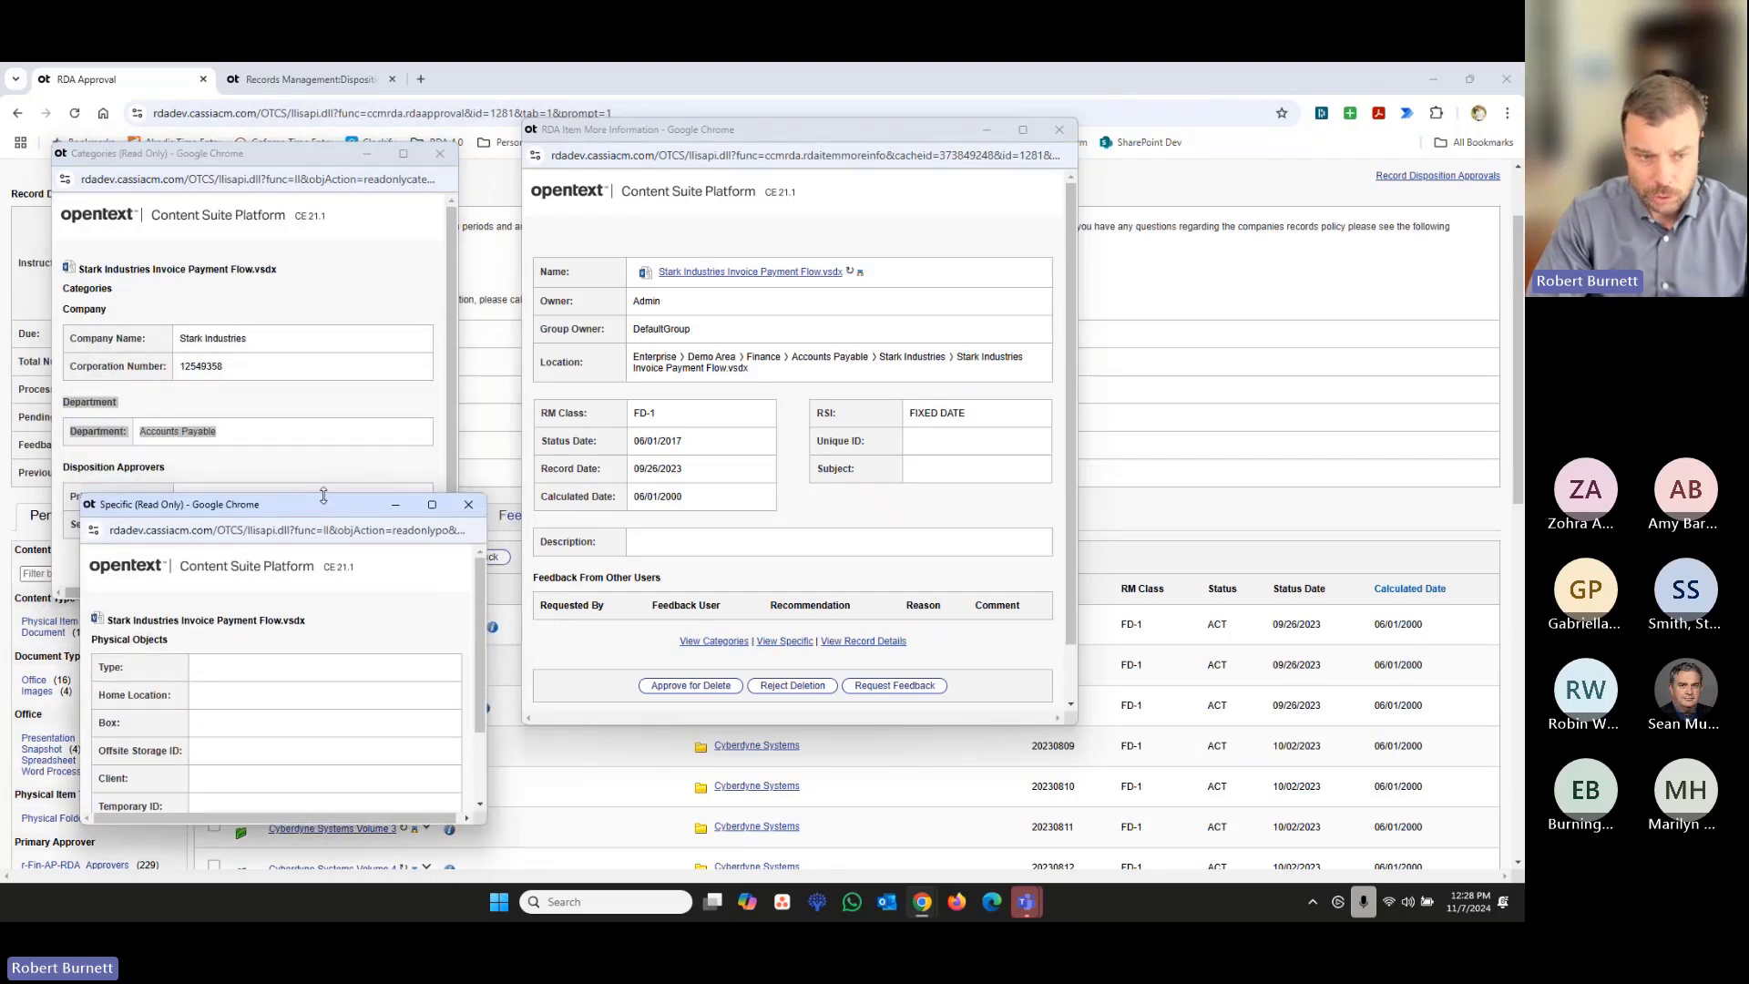
click(307, 337)
drag(284, 161, 286, 73)
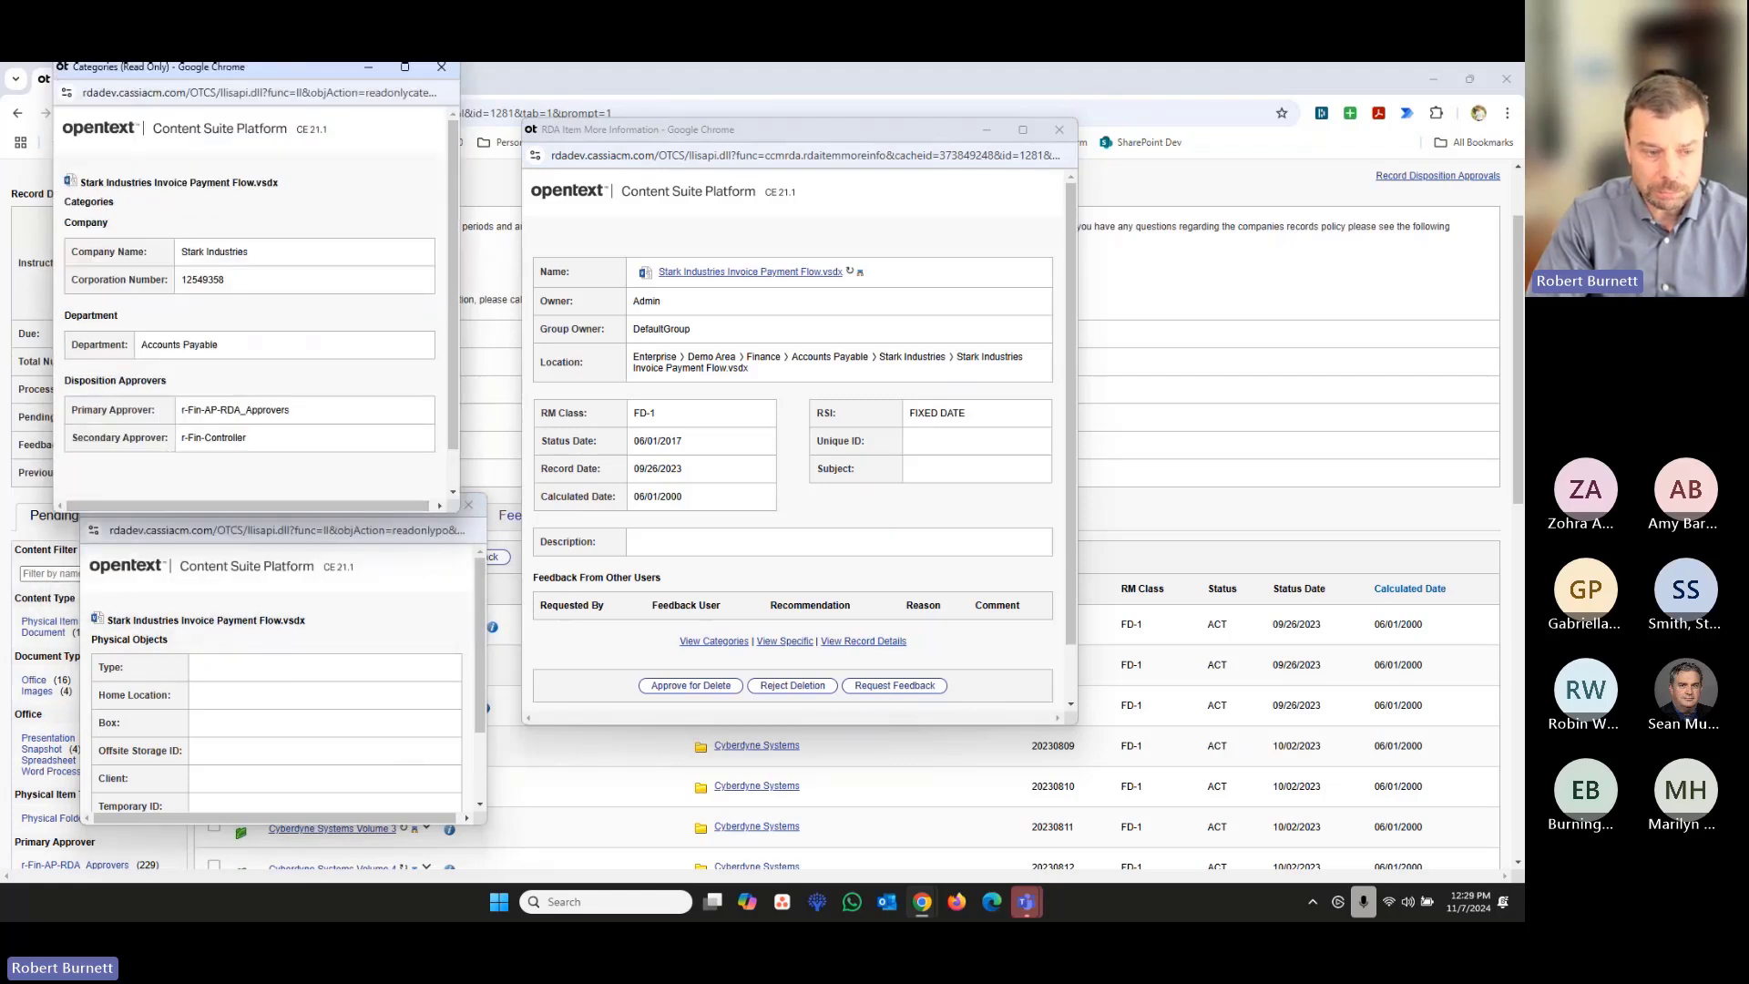
drag(194, 509, 230, 509)
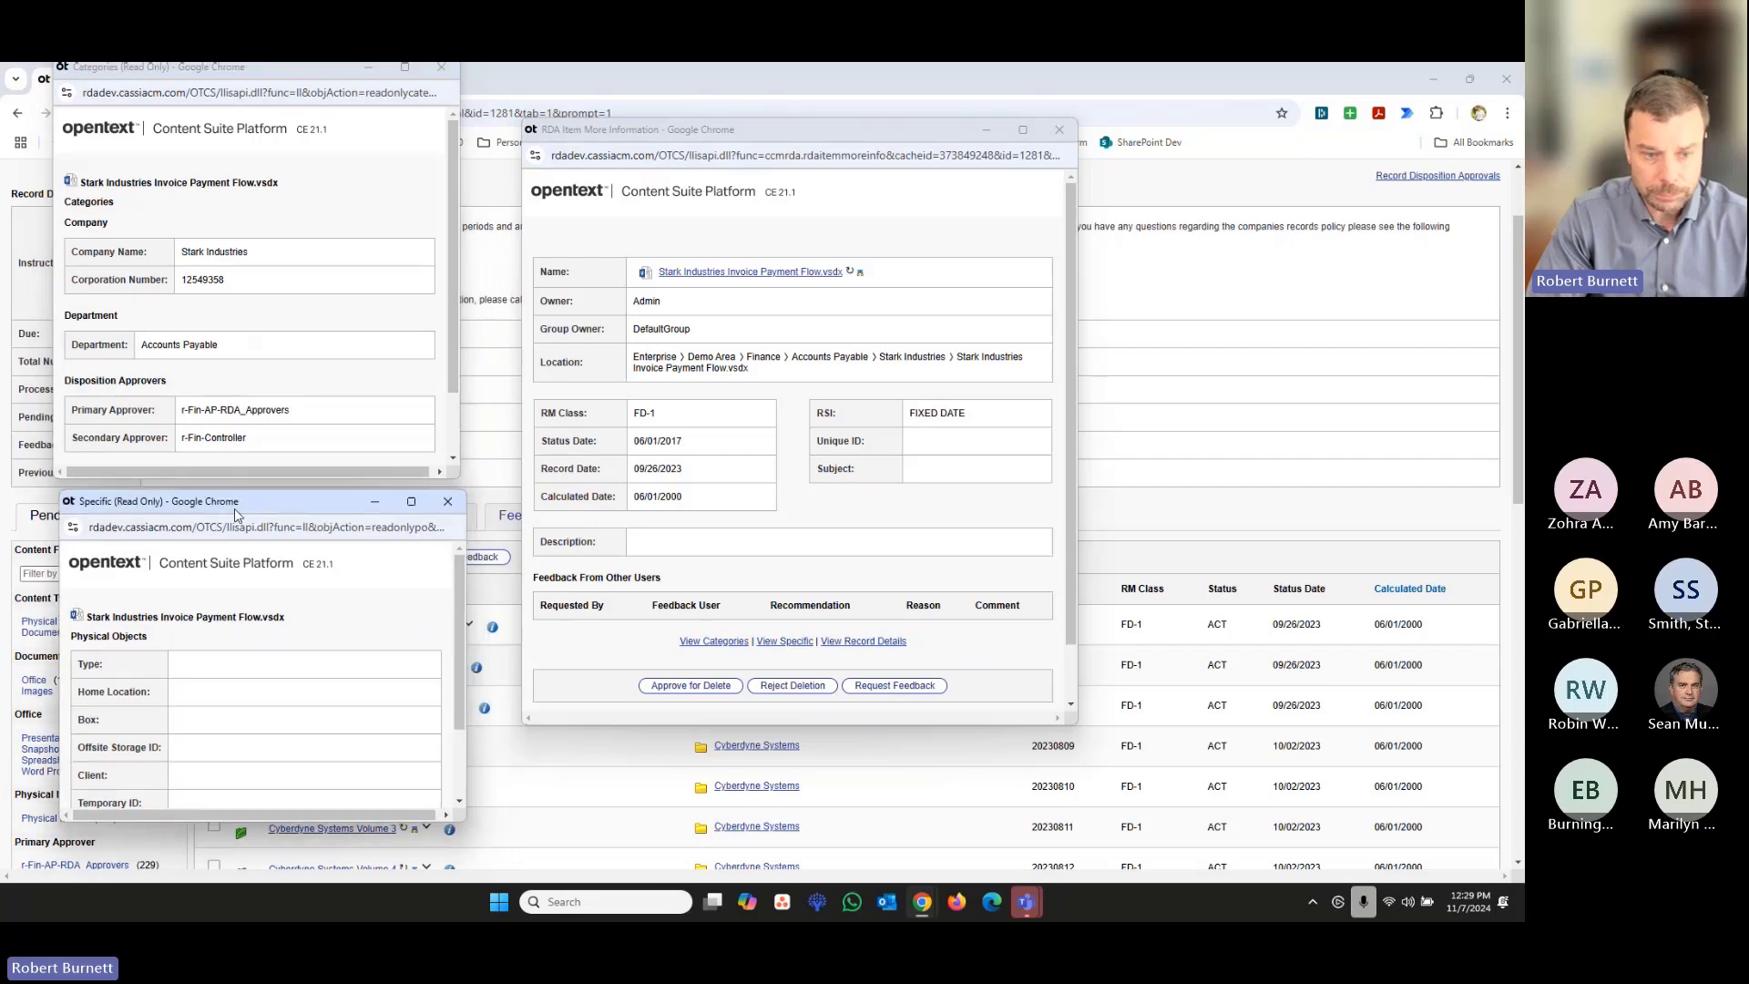
- View the record details of Stark Industries Invoice Payment Flow.vsdx and arrange the information windows side by side, enlarging the record details and specific windows
click(857, 642)
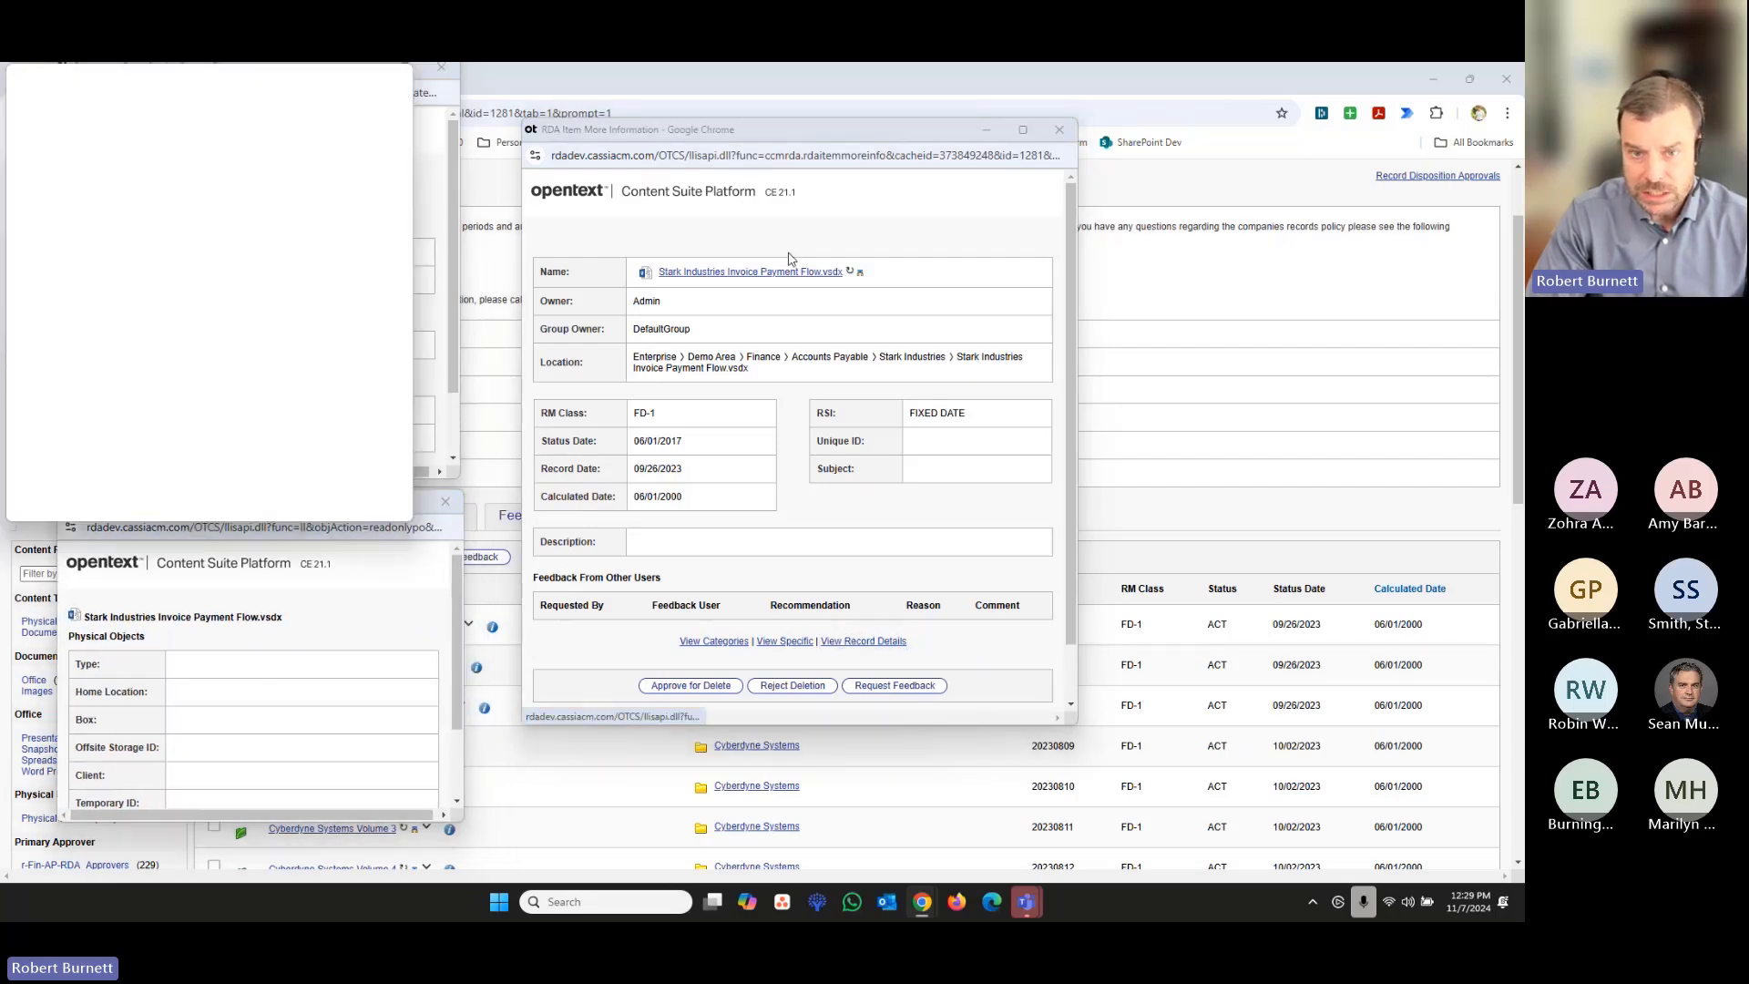
drag(228, 76, 1330, 144)
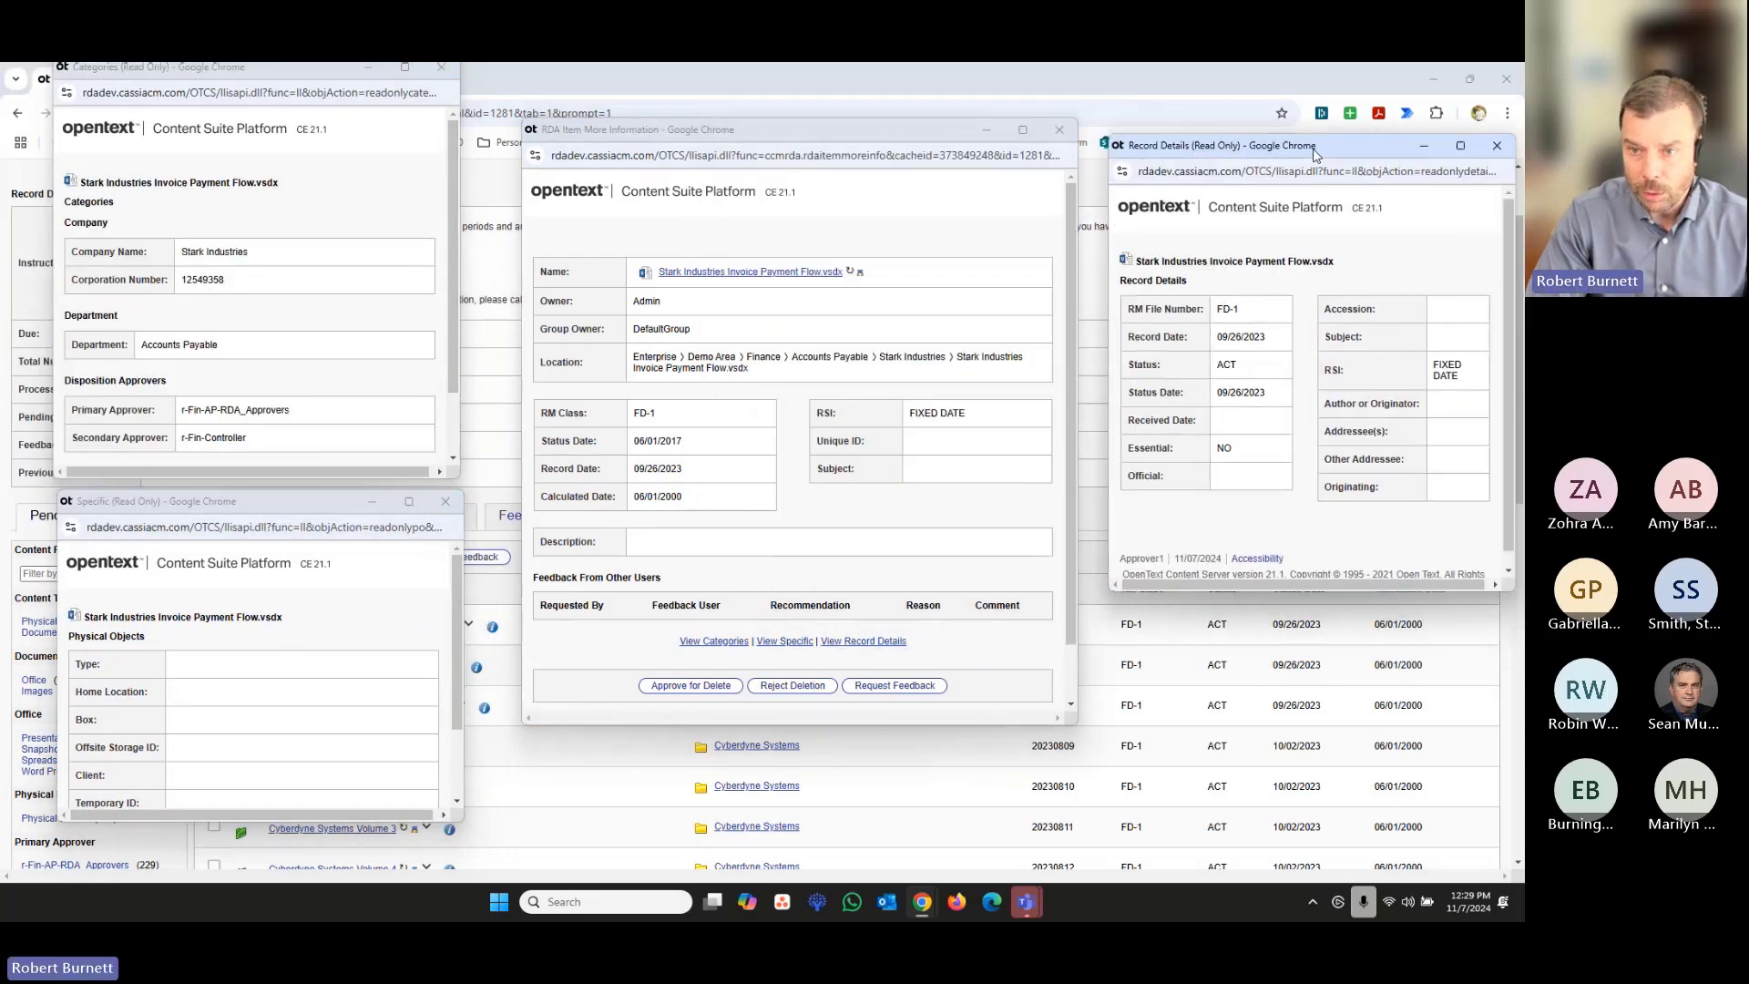
drag(890, 143, 848, 131)
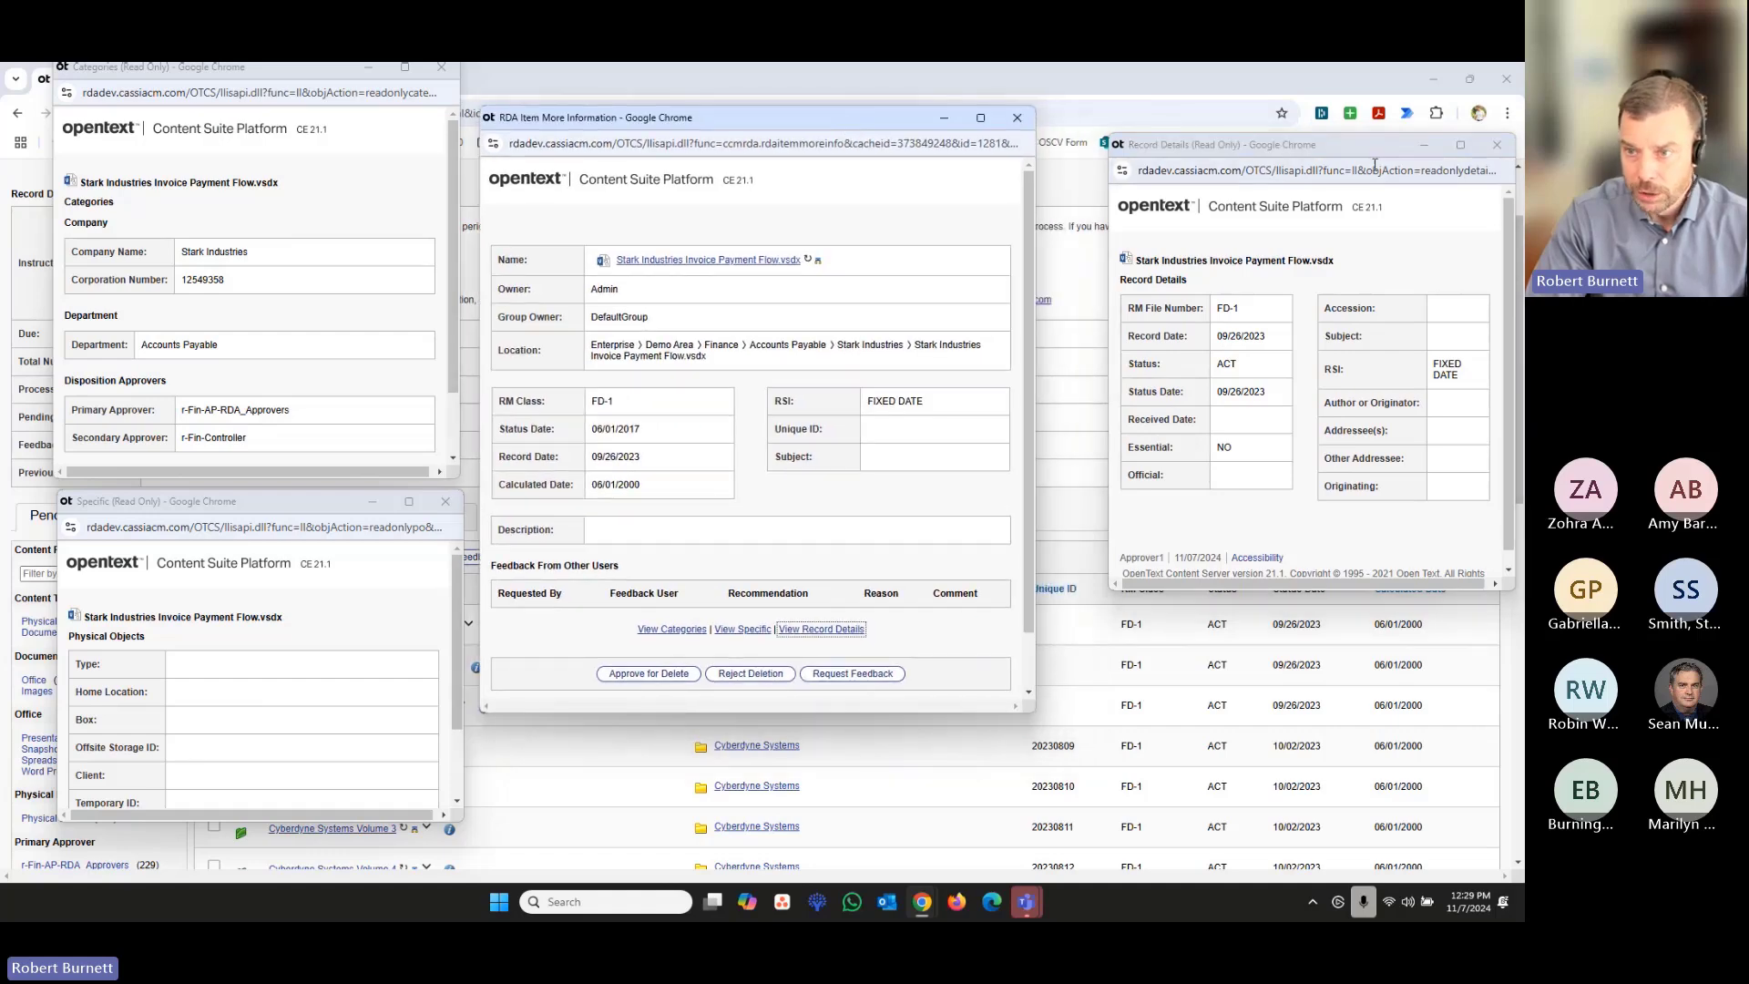
click(1371, 157)
drag(1373, 159, 1314, 139)
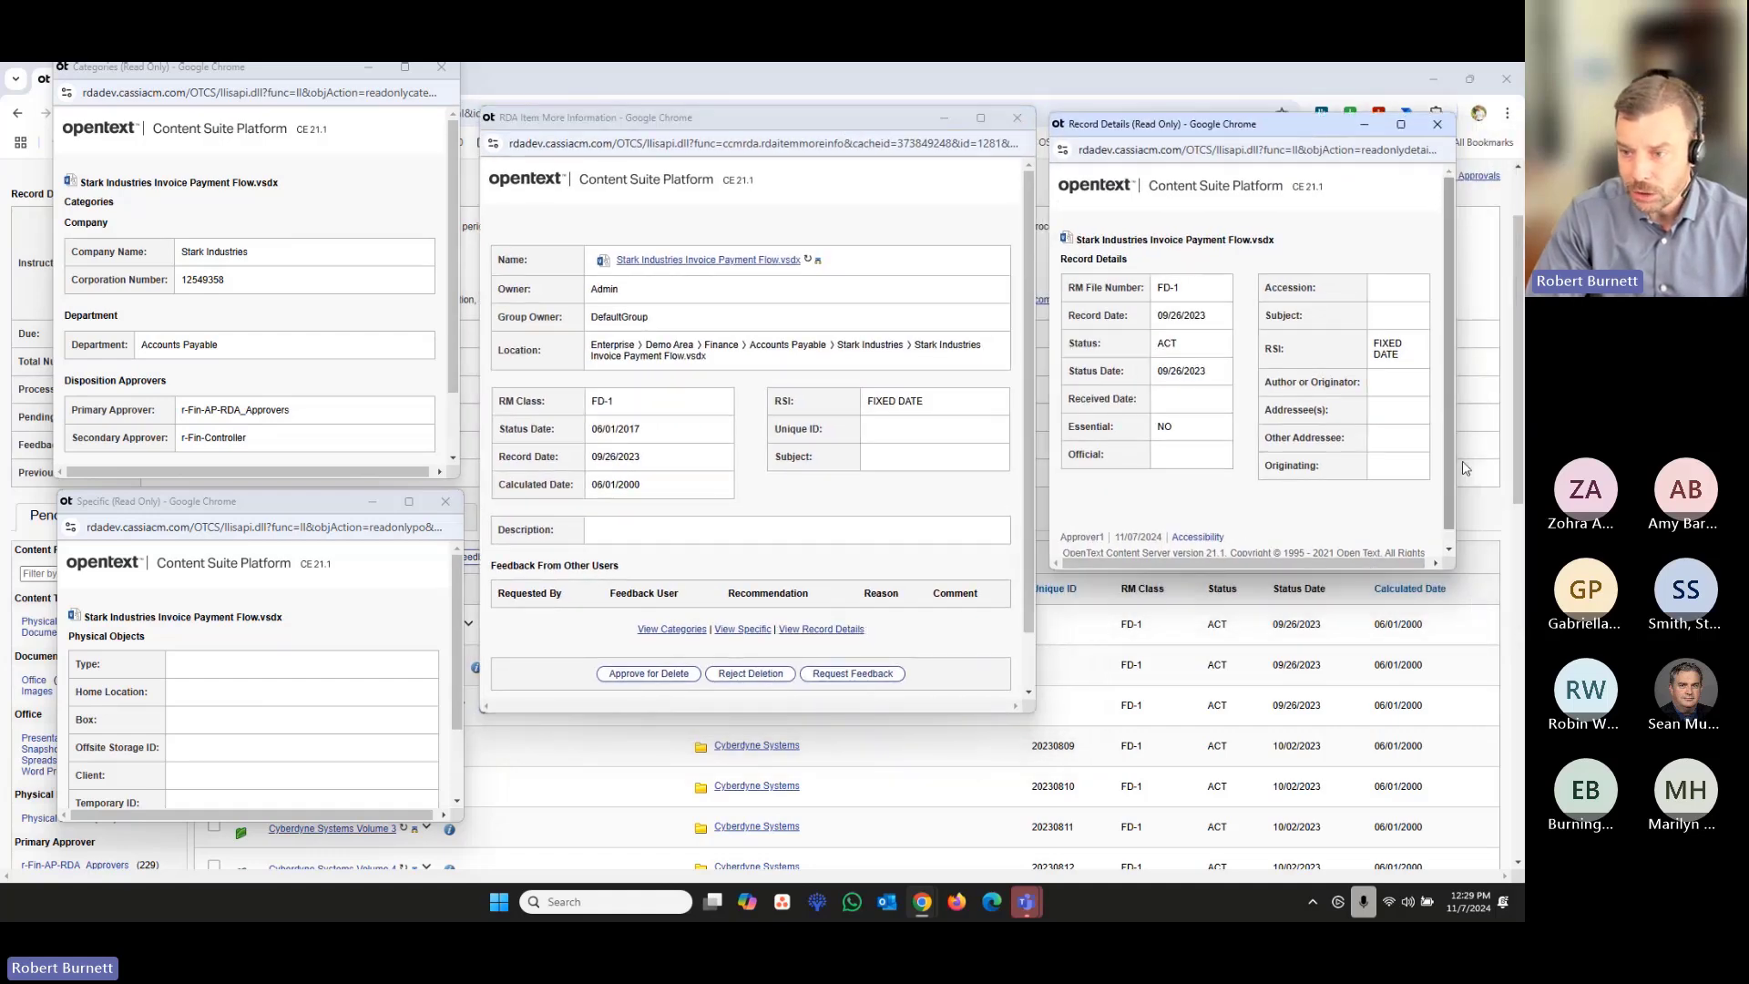
drag(1455, 465, 1512, 453)
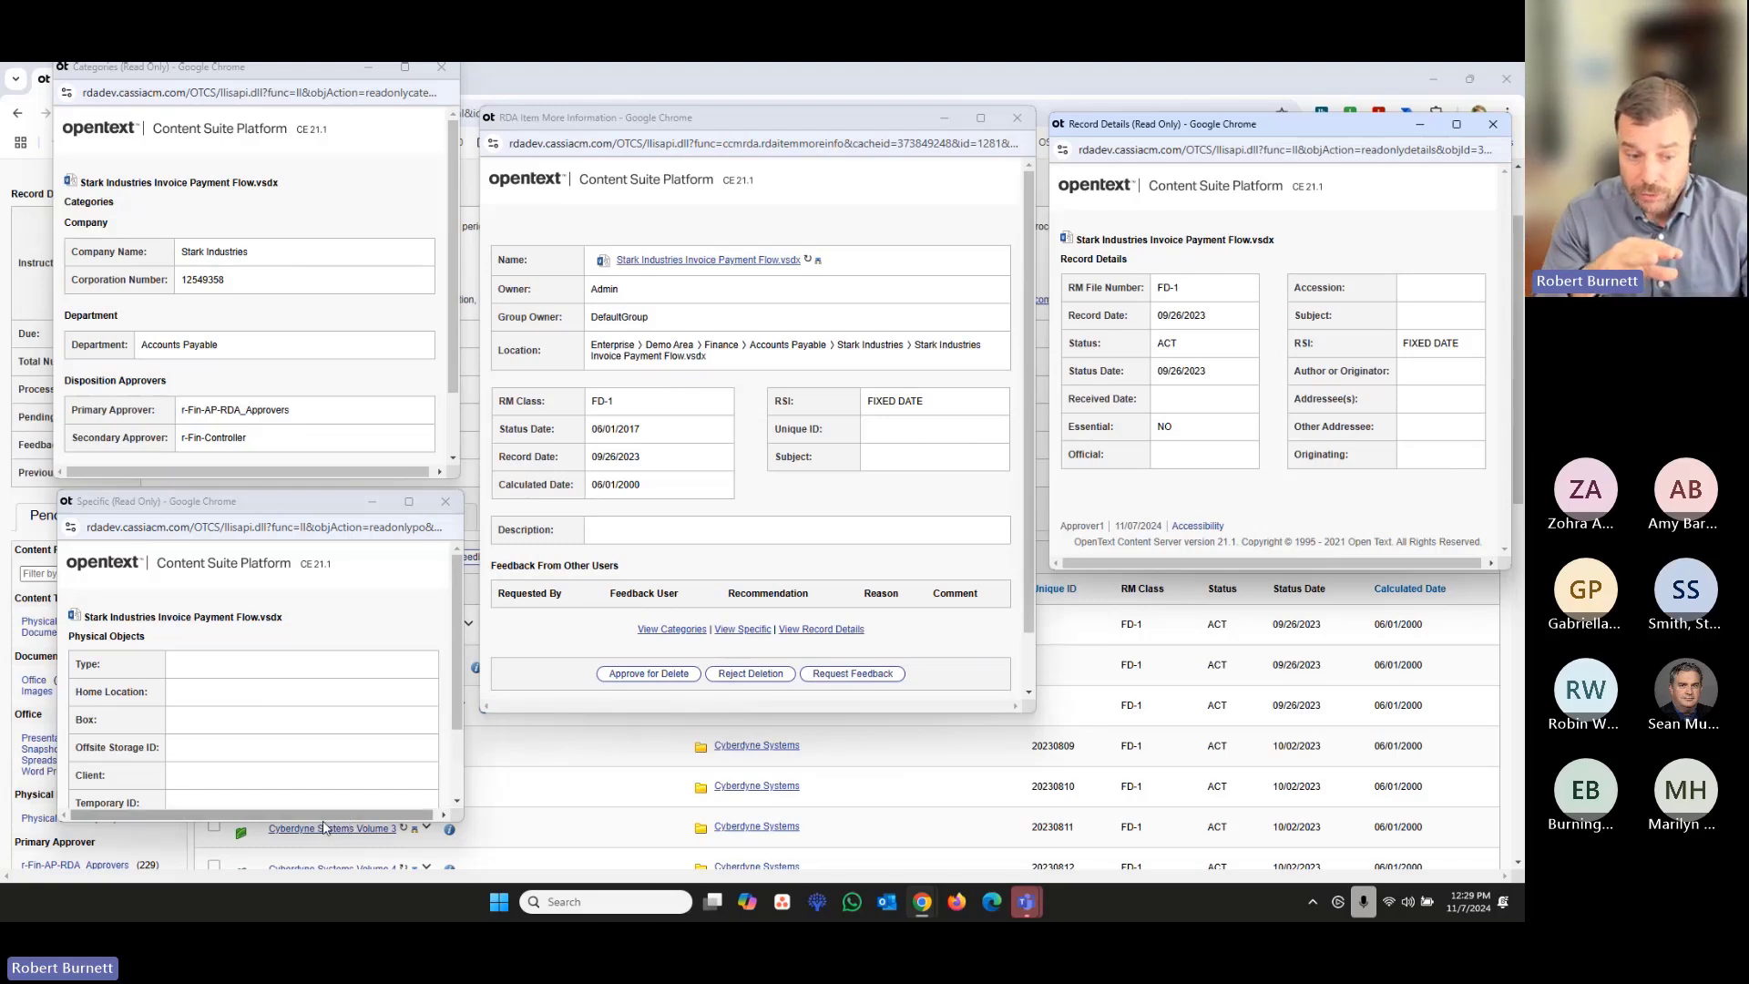
drag(324, 827, 339, 851)
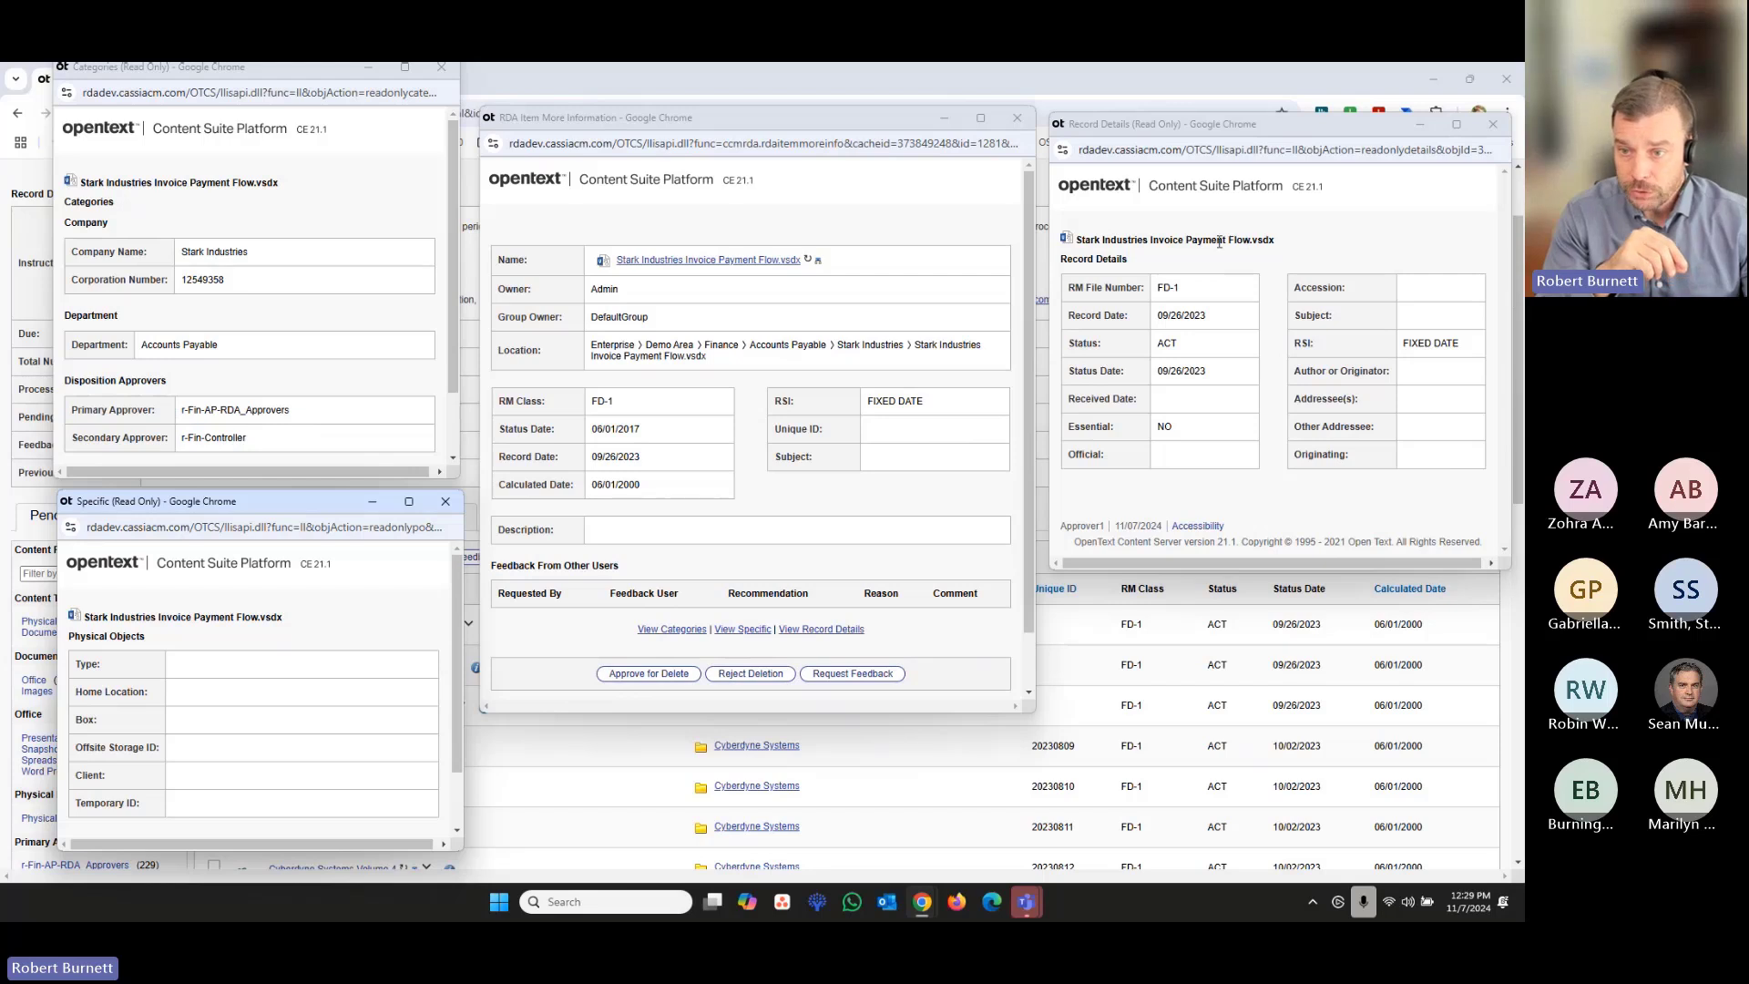
- Approve Stark Industries Invoice Payment Flow.vsdx, Stark Industries Presentation.pptx and Stark Industries Volume 1 for deletion from the item information window
drag(1274, 241, 1116, 241)
click(1117, 241)
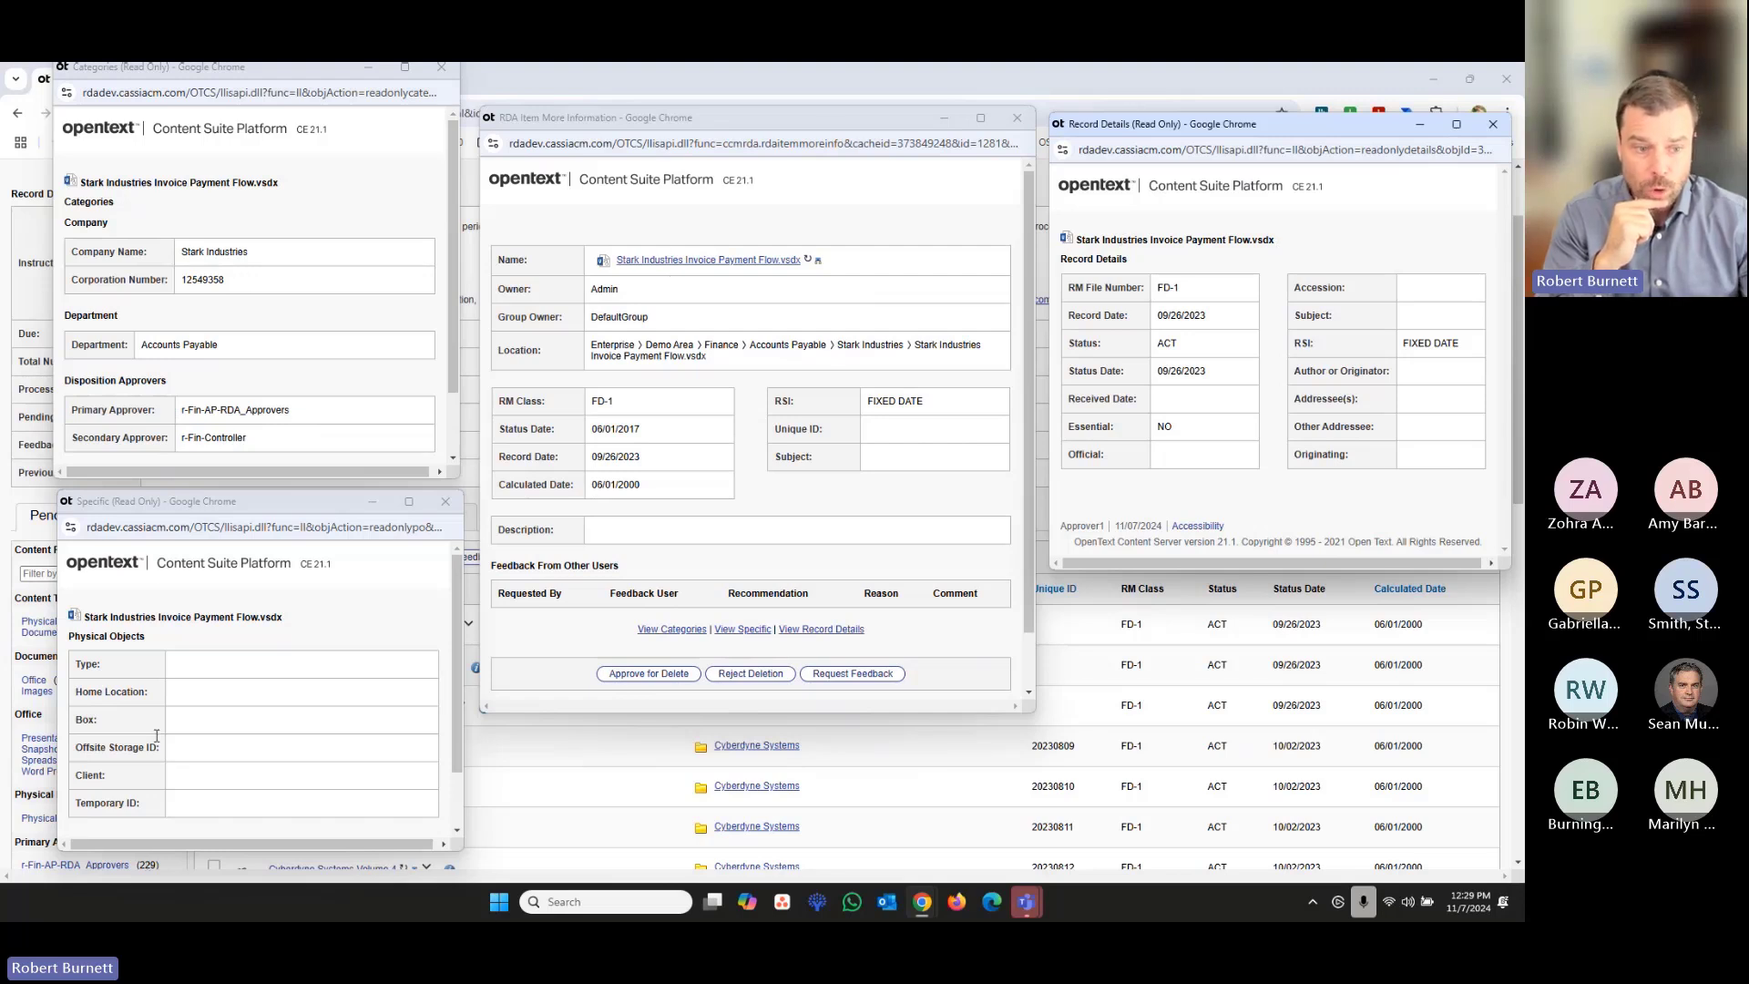
drag(158, 618, 278, 618)
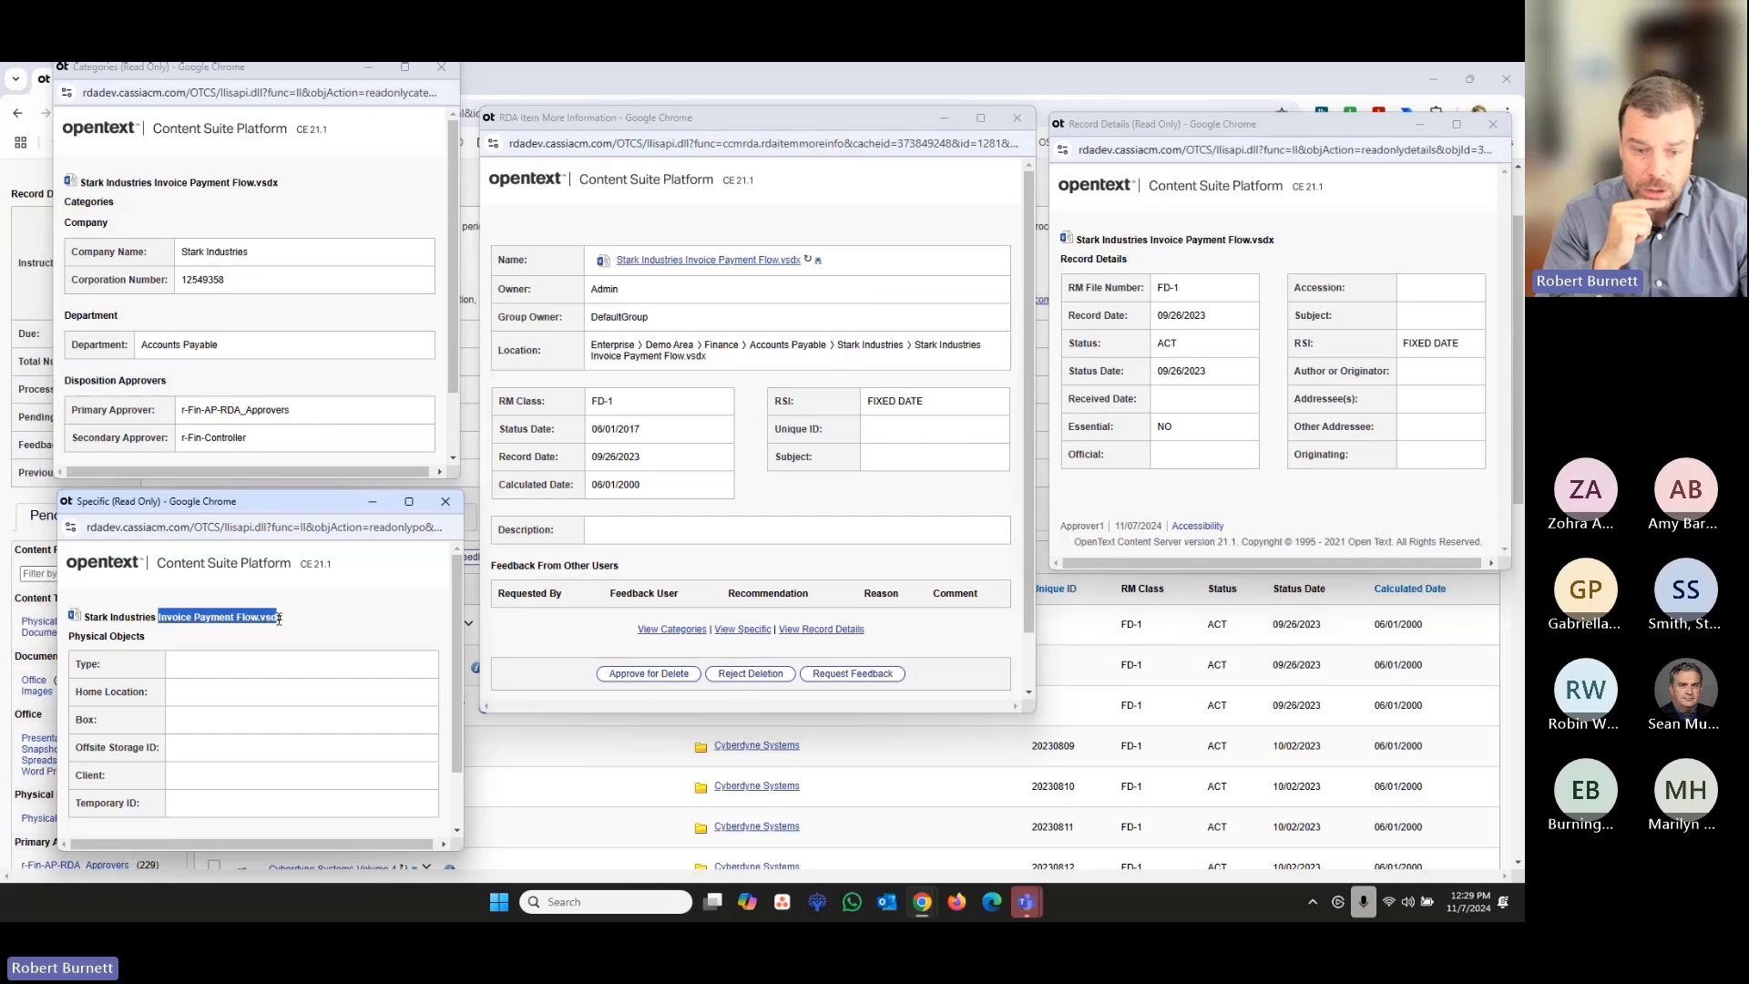
click(629, 675)
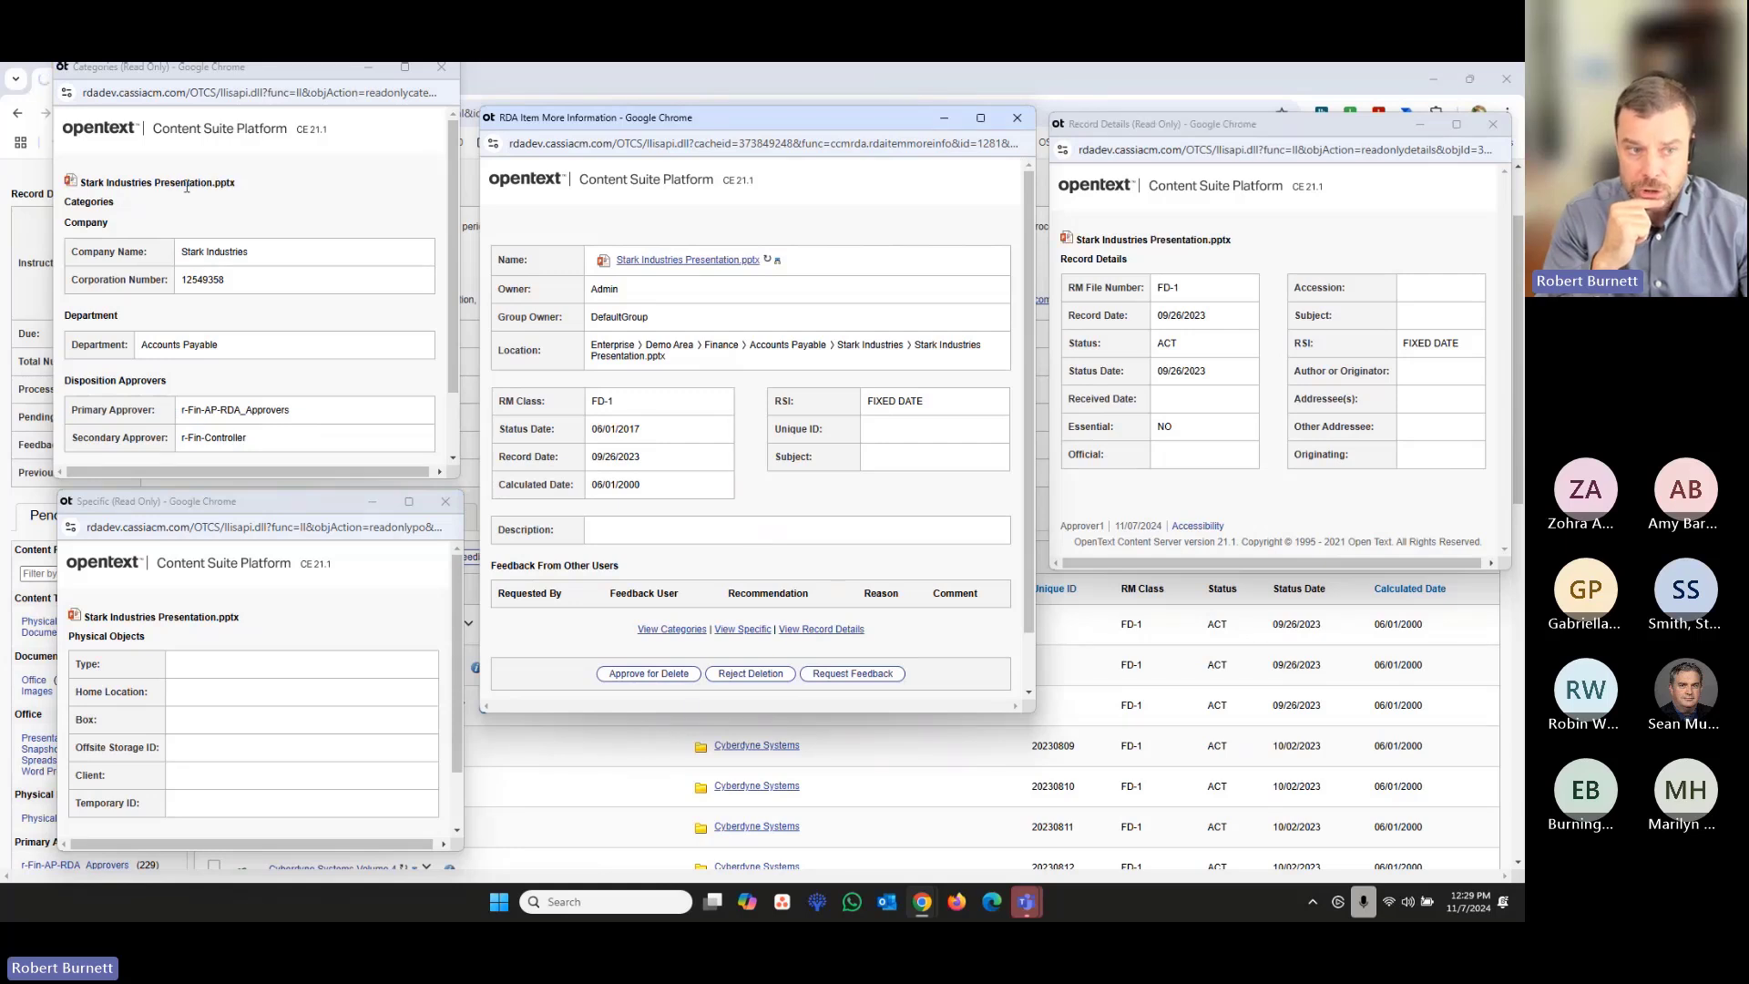
scroll(329, 485, down, 2)
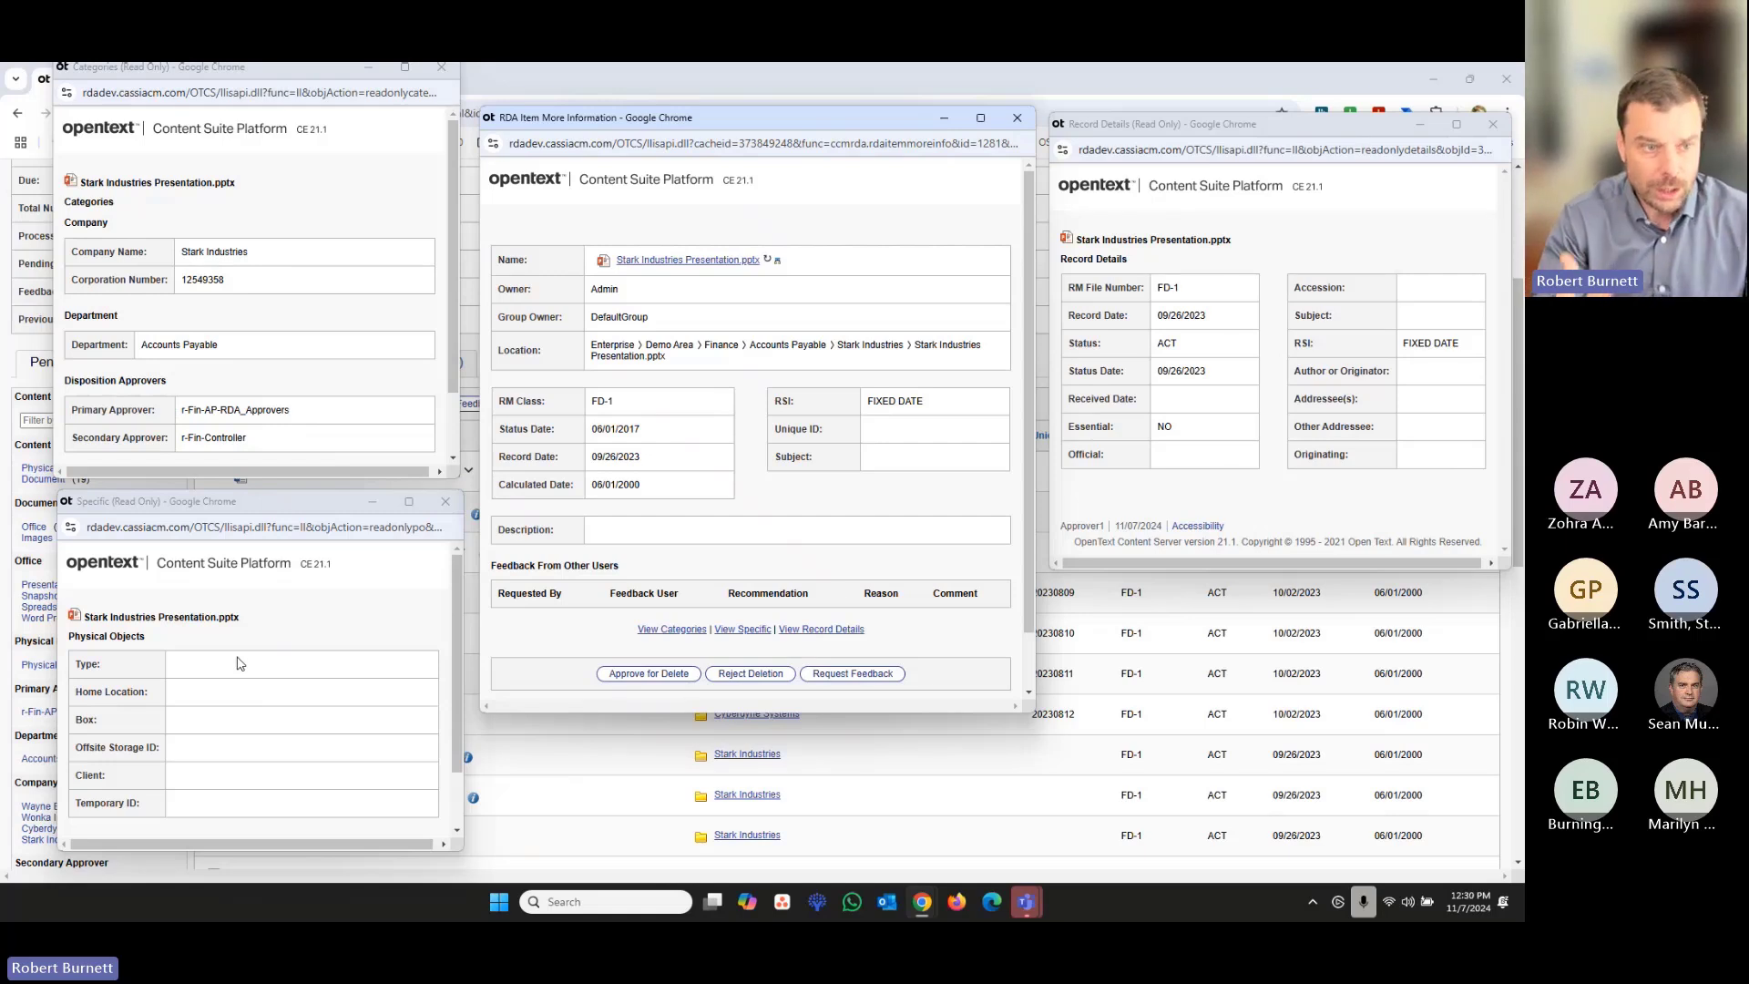
click(642, 675)
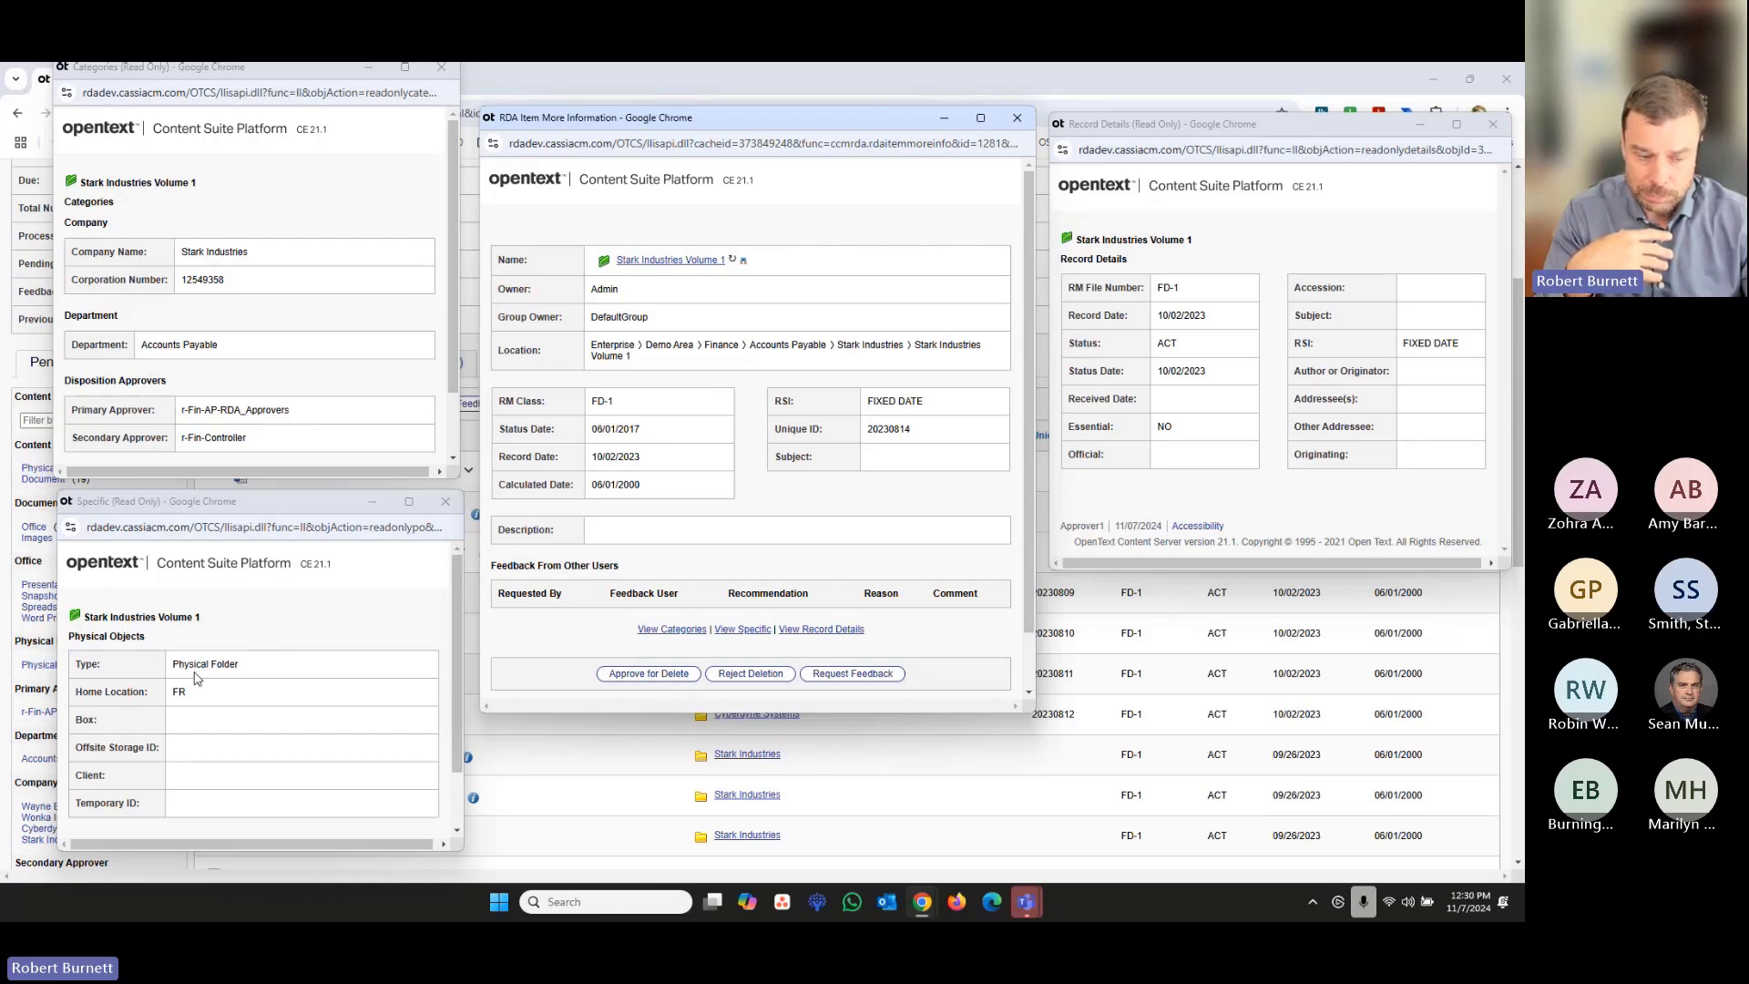
click(643, 675)
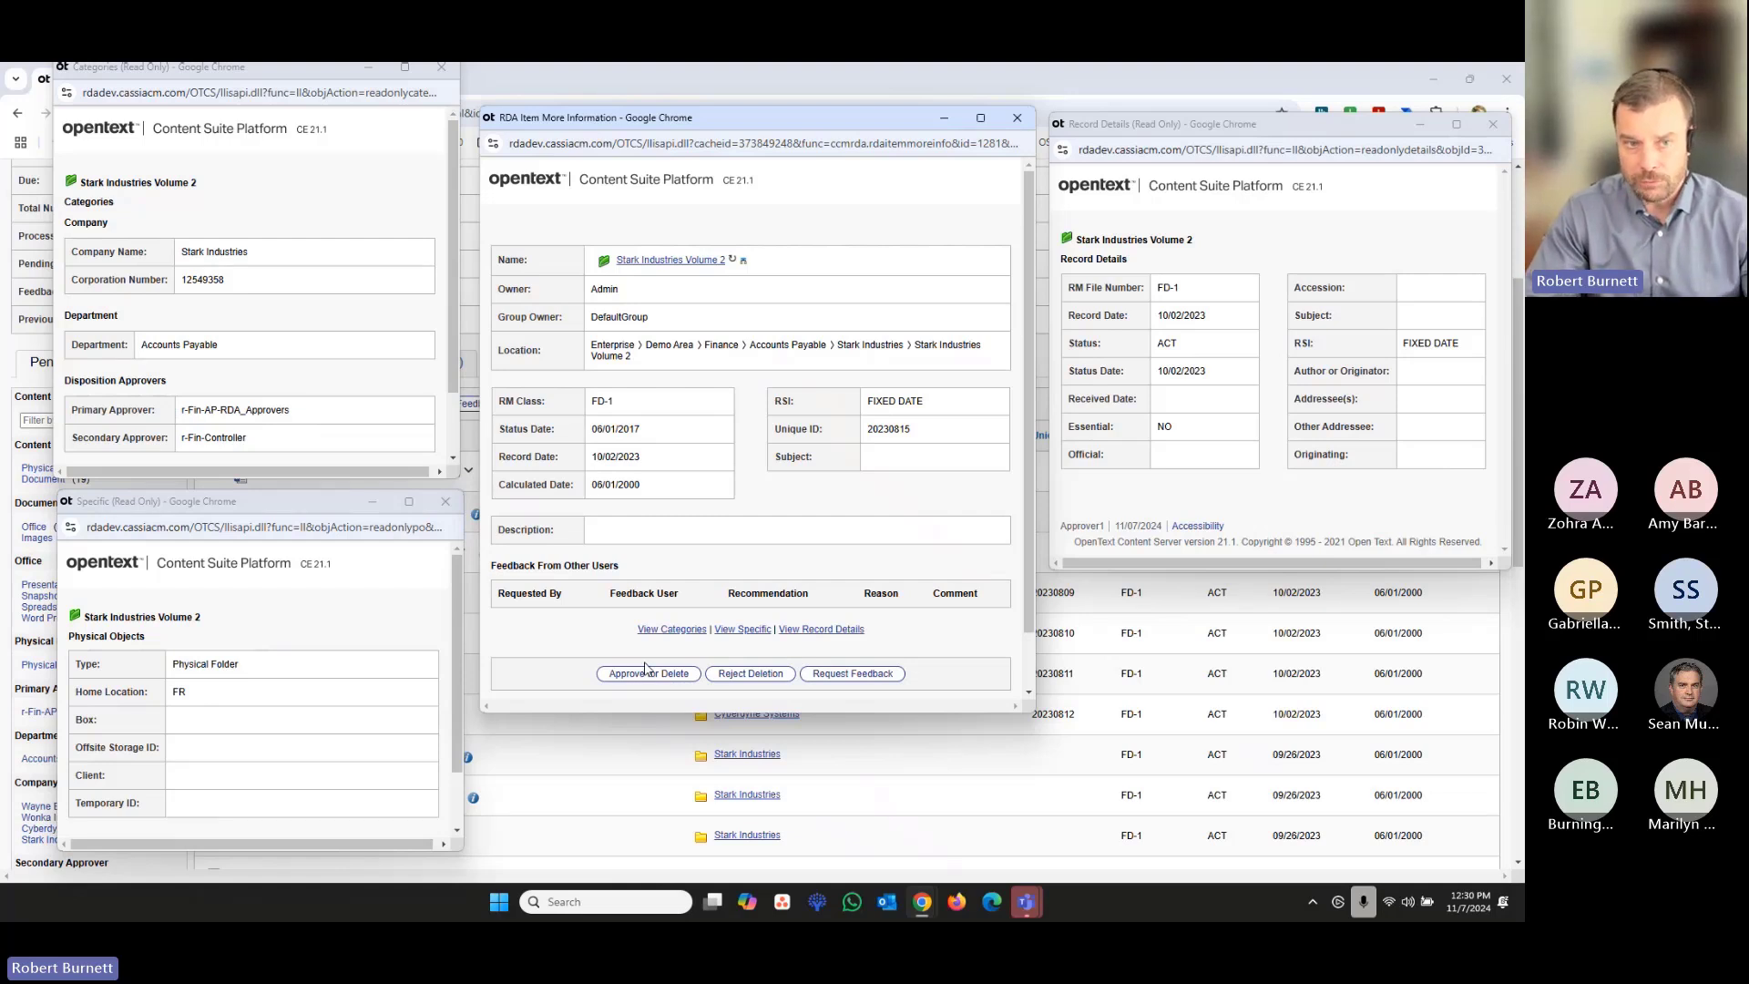
- Close the categories, specific, item information and record details windows
click(441, 73)
click(445, 501)
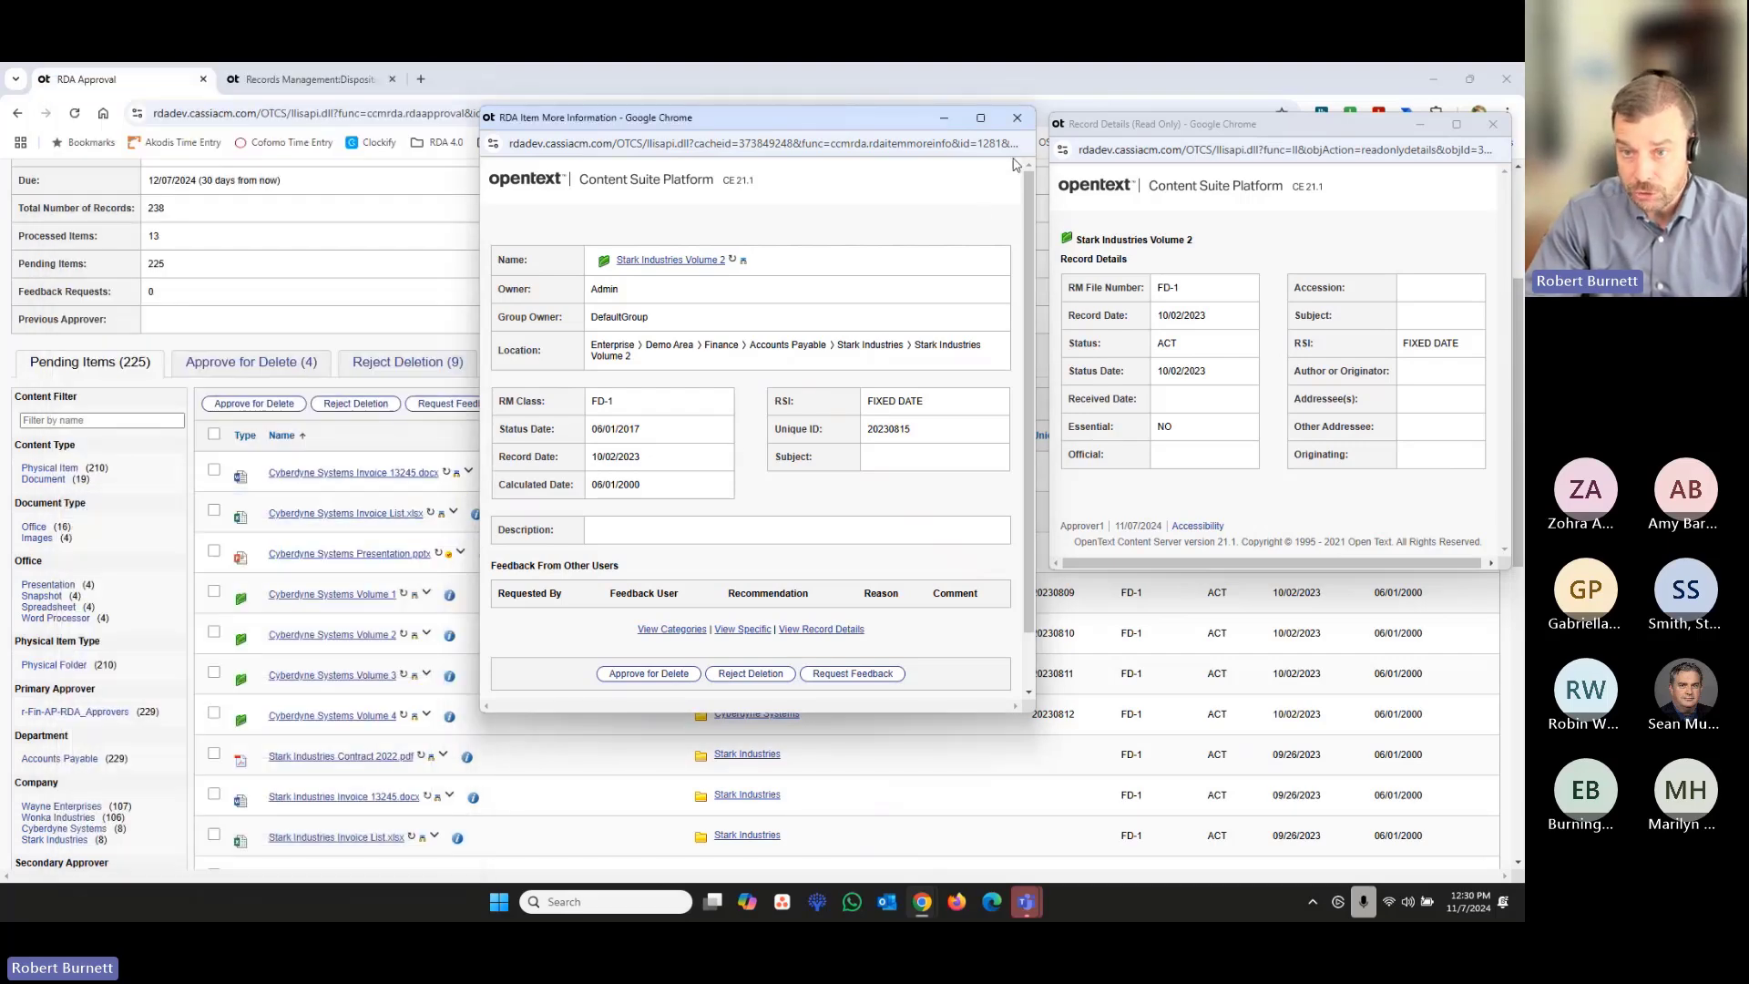
click(1017, 118)
click(1494, 128)
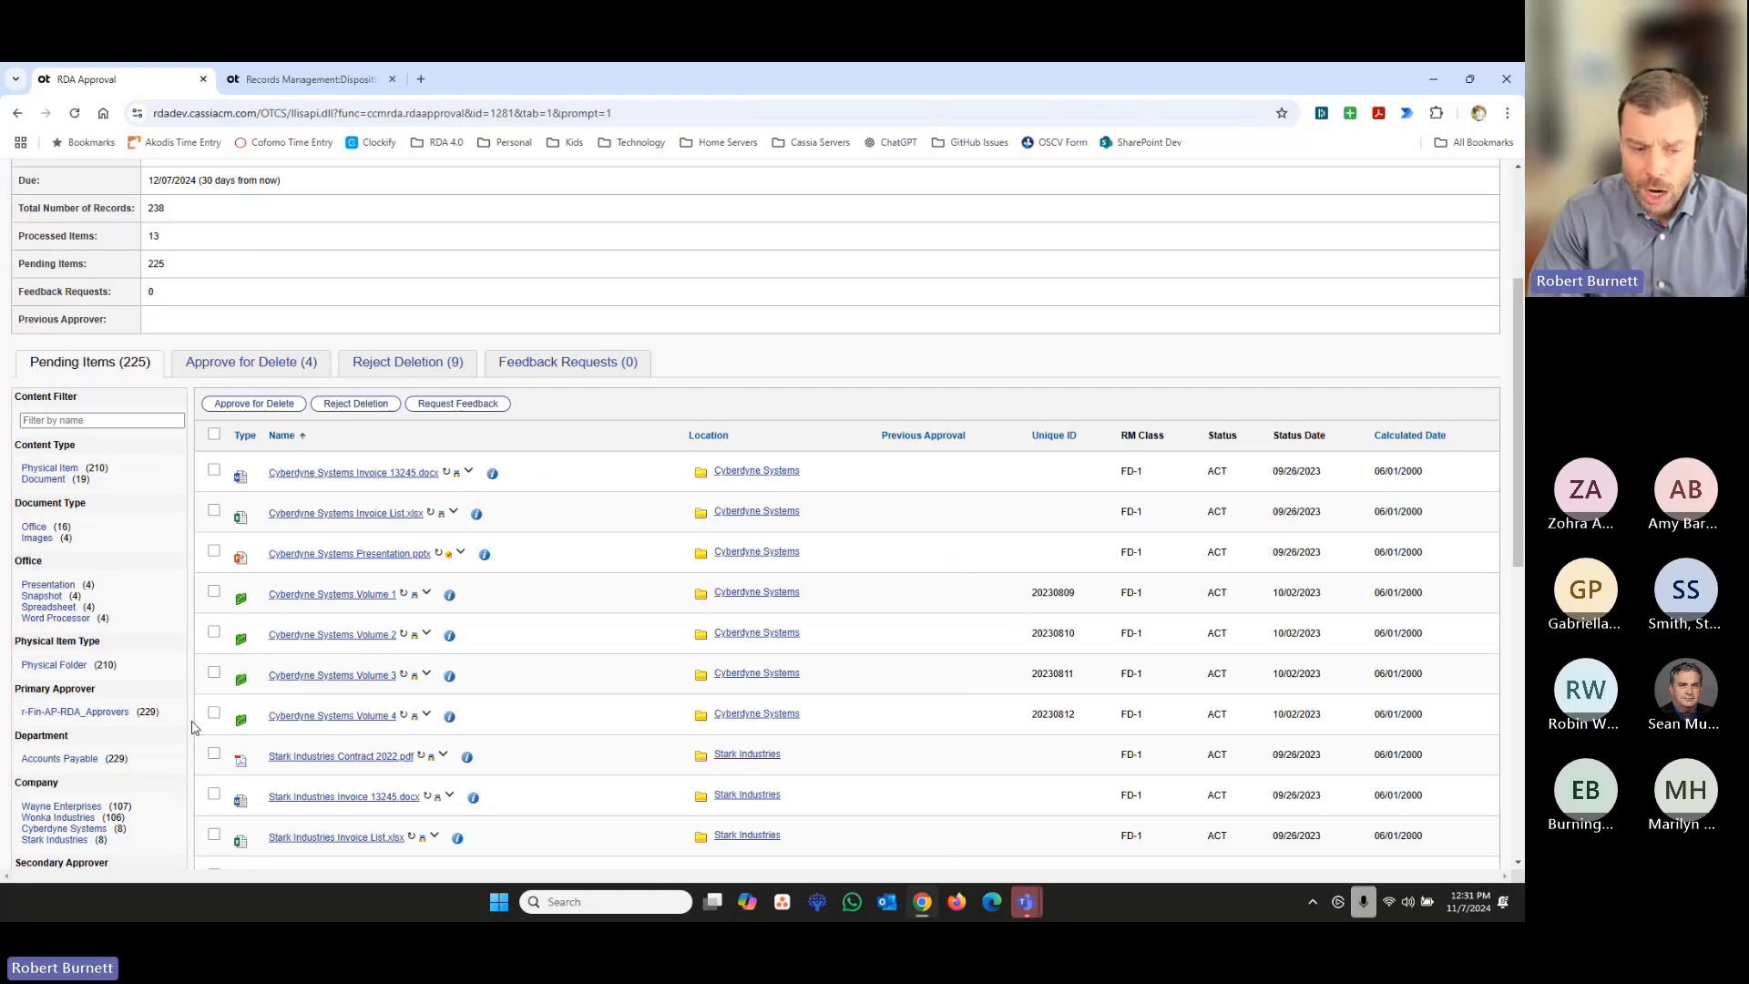
- Request feedback from Approver2 on the pending Cyberdyne Systems Invoice 13245.docx, Invoice List.xlsx, Presentation.pptx and Volumes 1 to 3
scroll(385, 620, down, 1)
scroll(385, 619, down, 2)
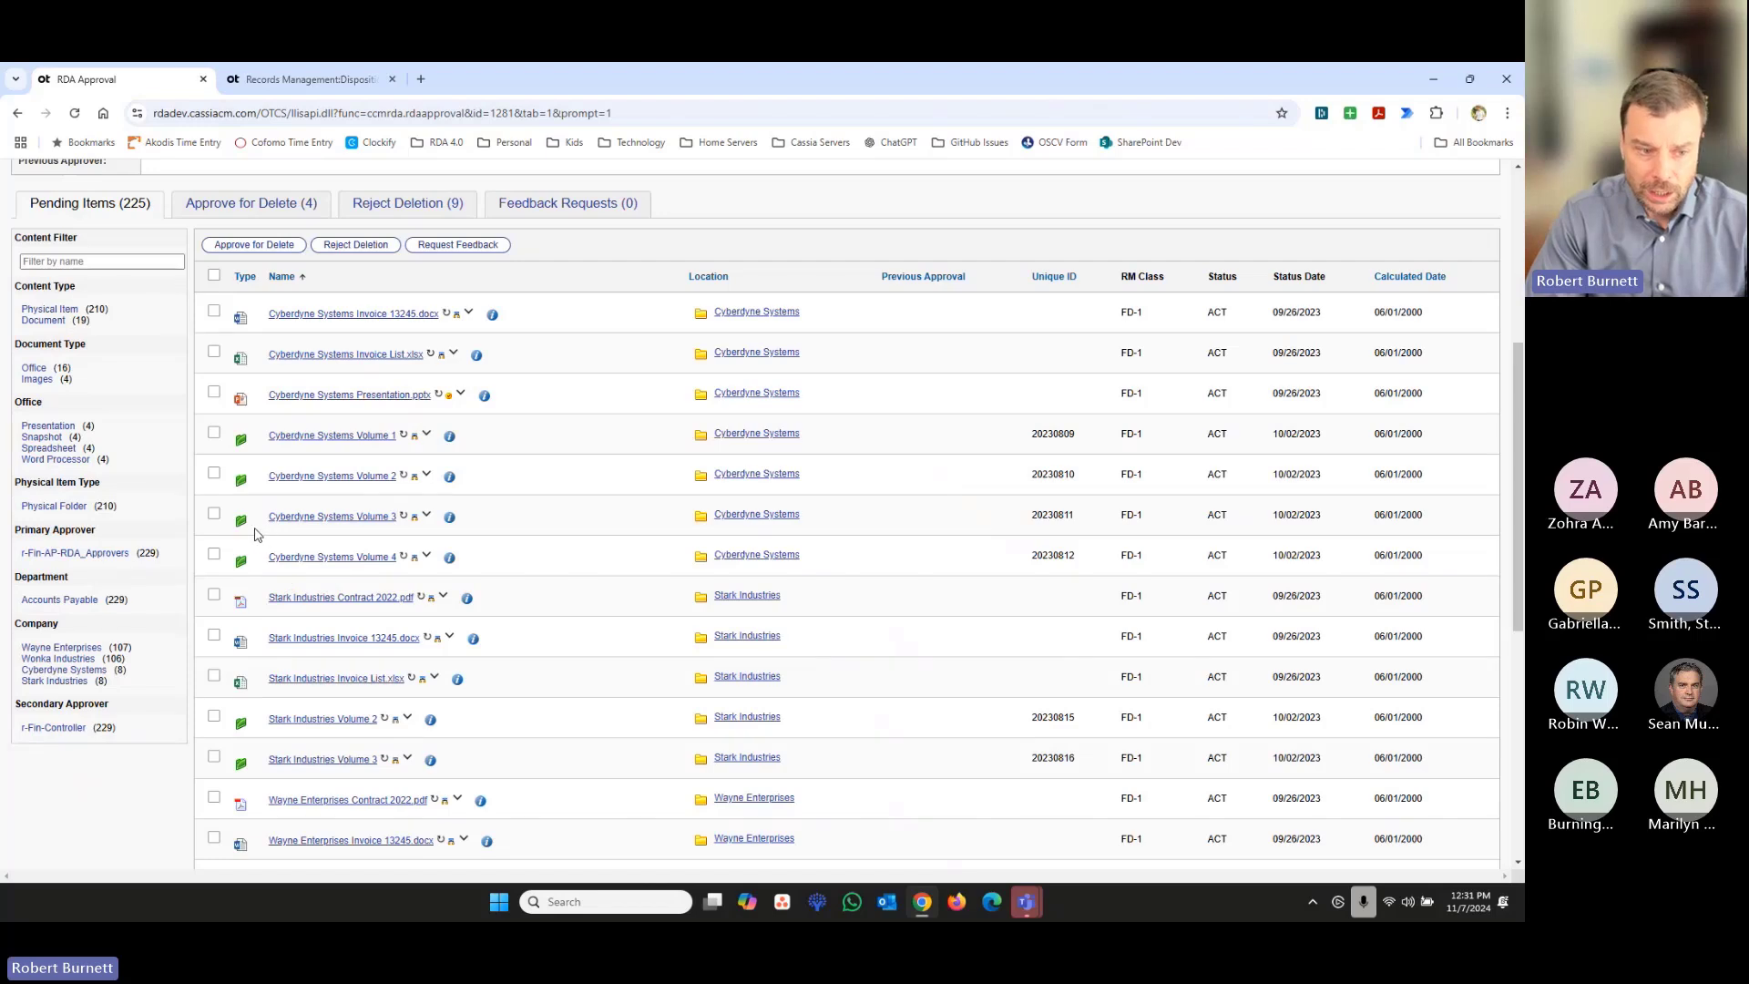
click(214, 514)
click(214, 472)
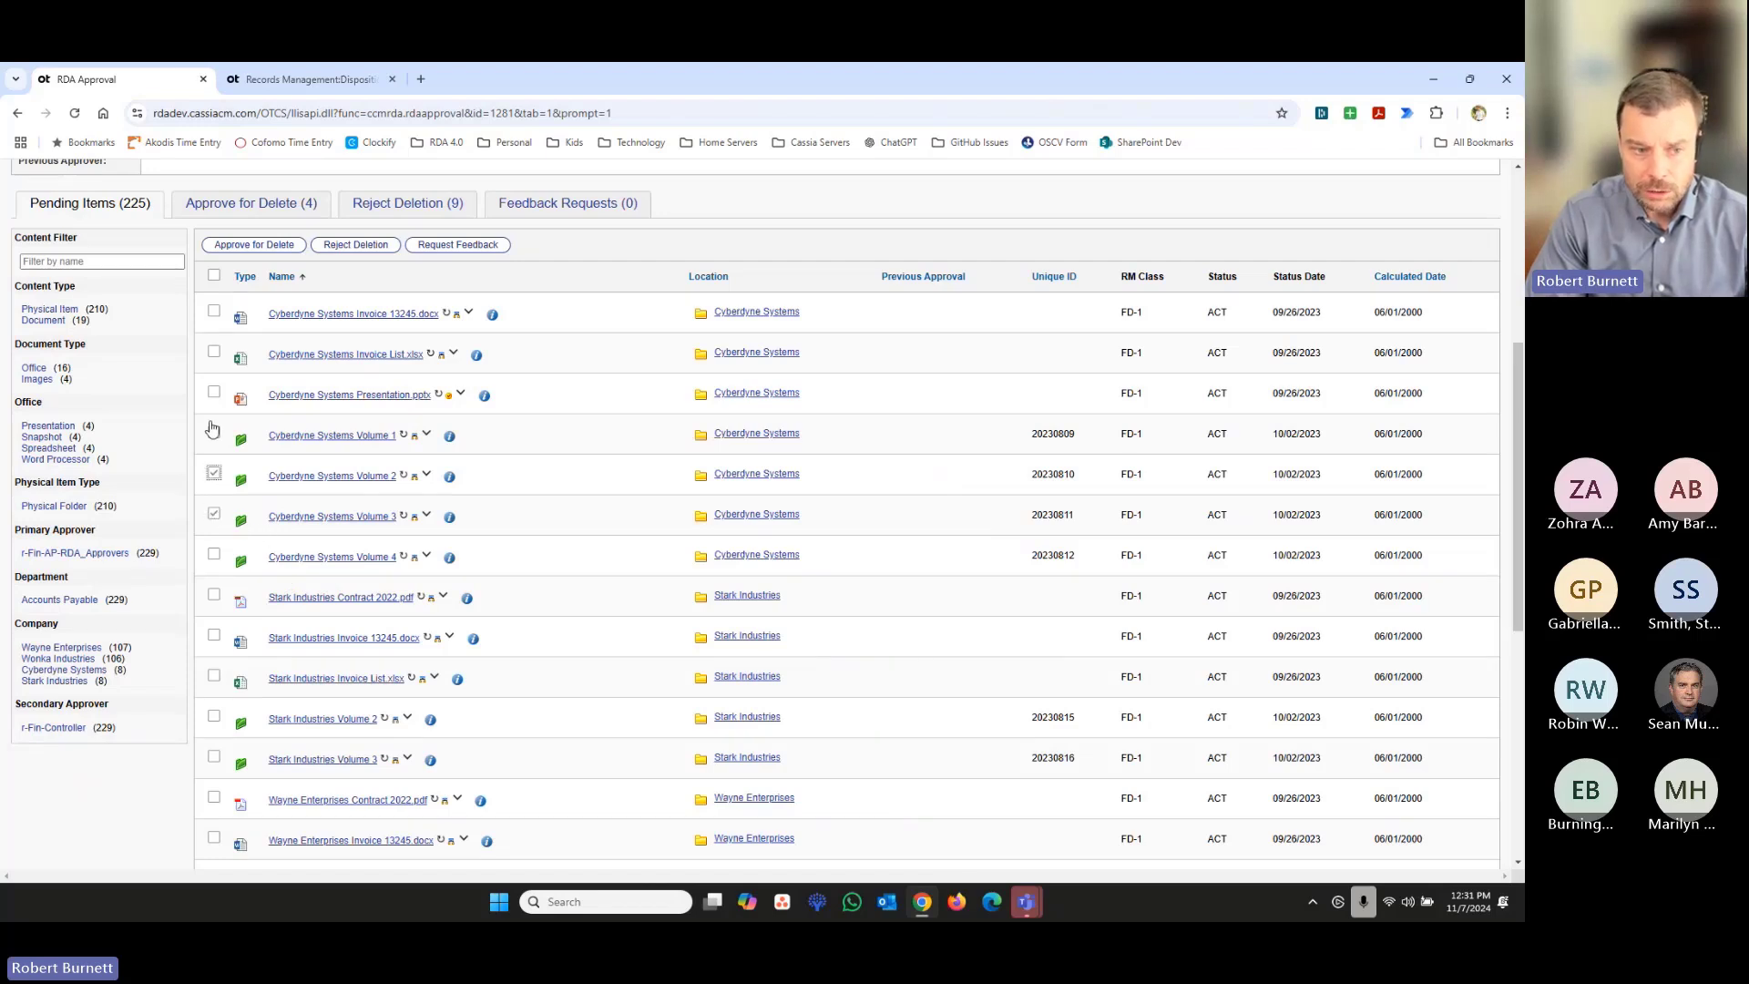
click(213, 434)
click(213, 392)
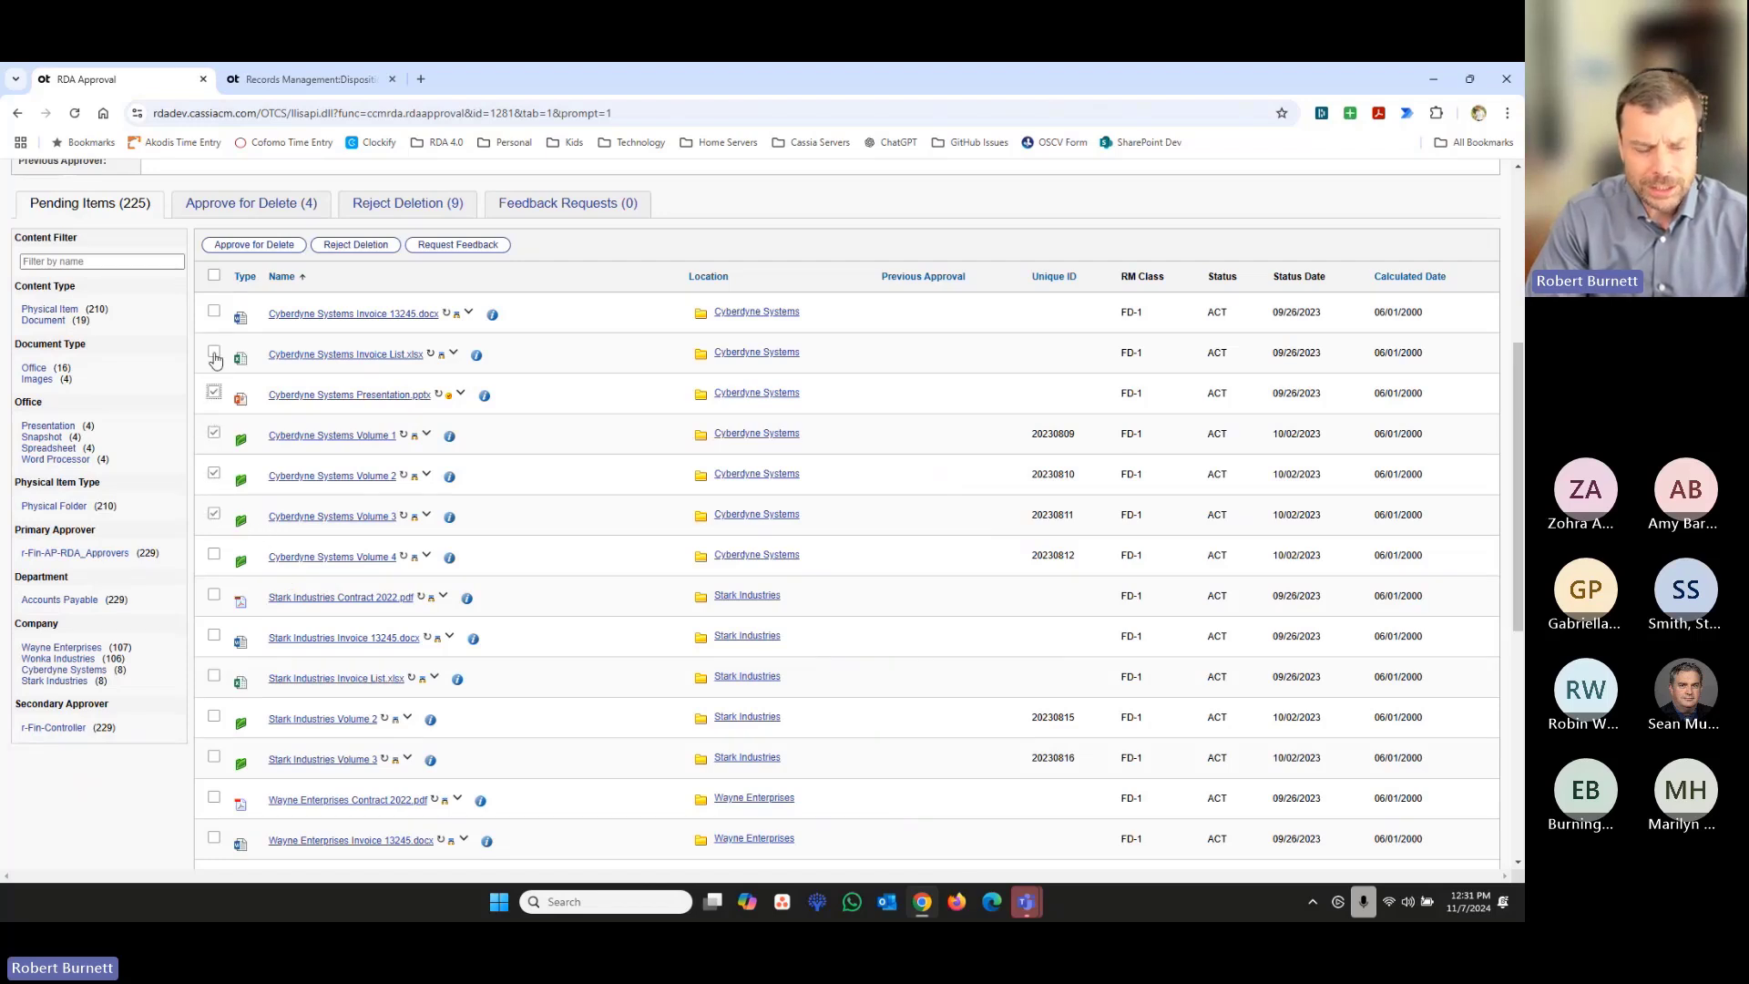
click(214, 353)
click(213, 311)
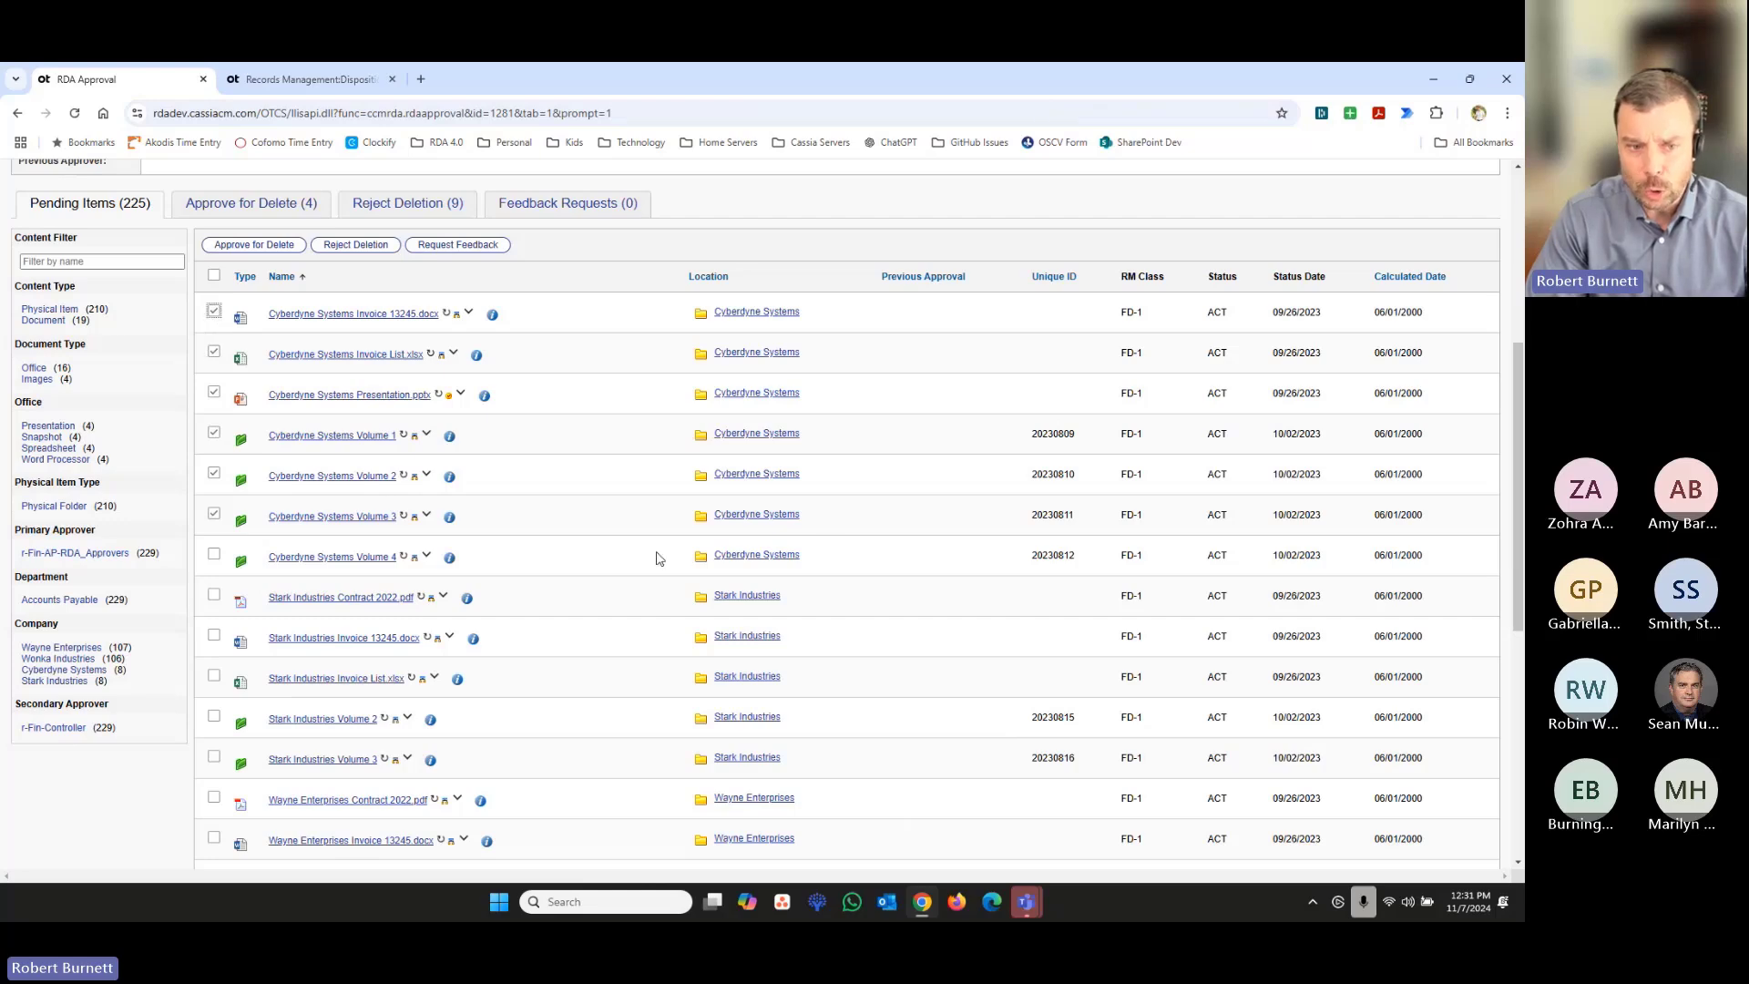
scroll(453, 546, up, 2)
click(457, 405)
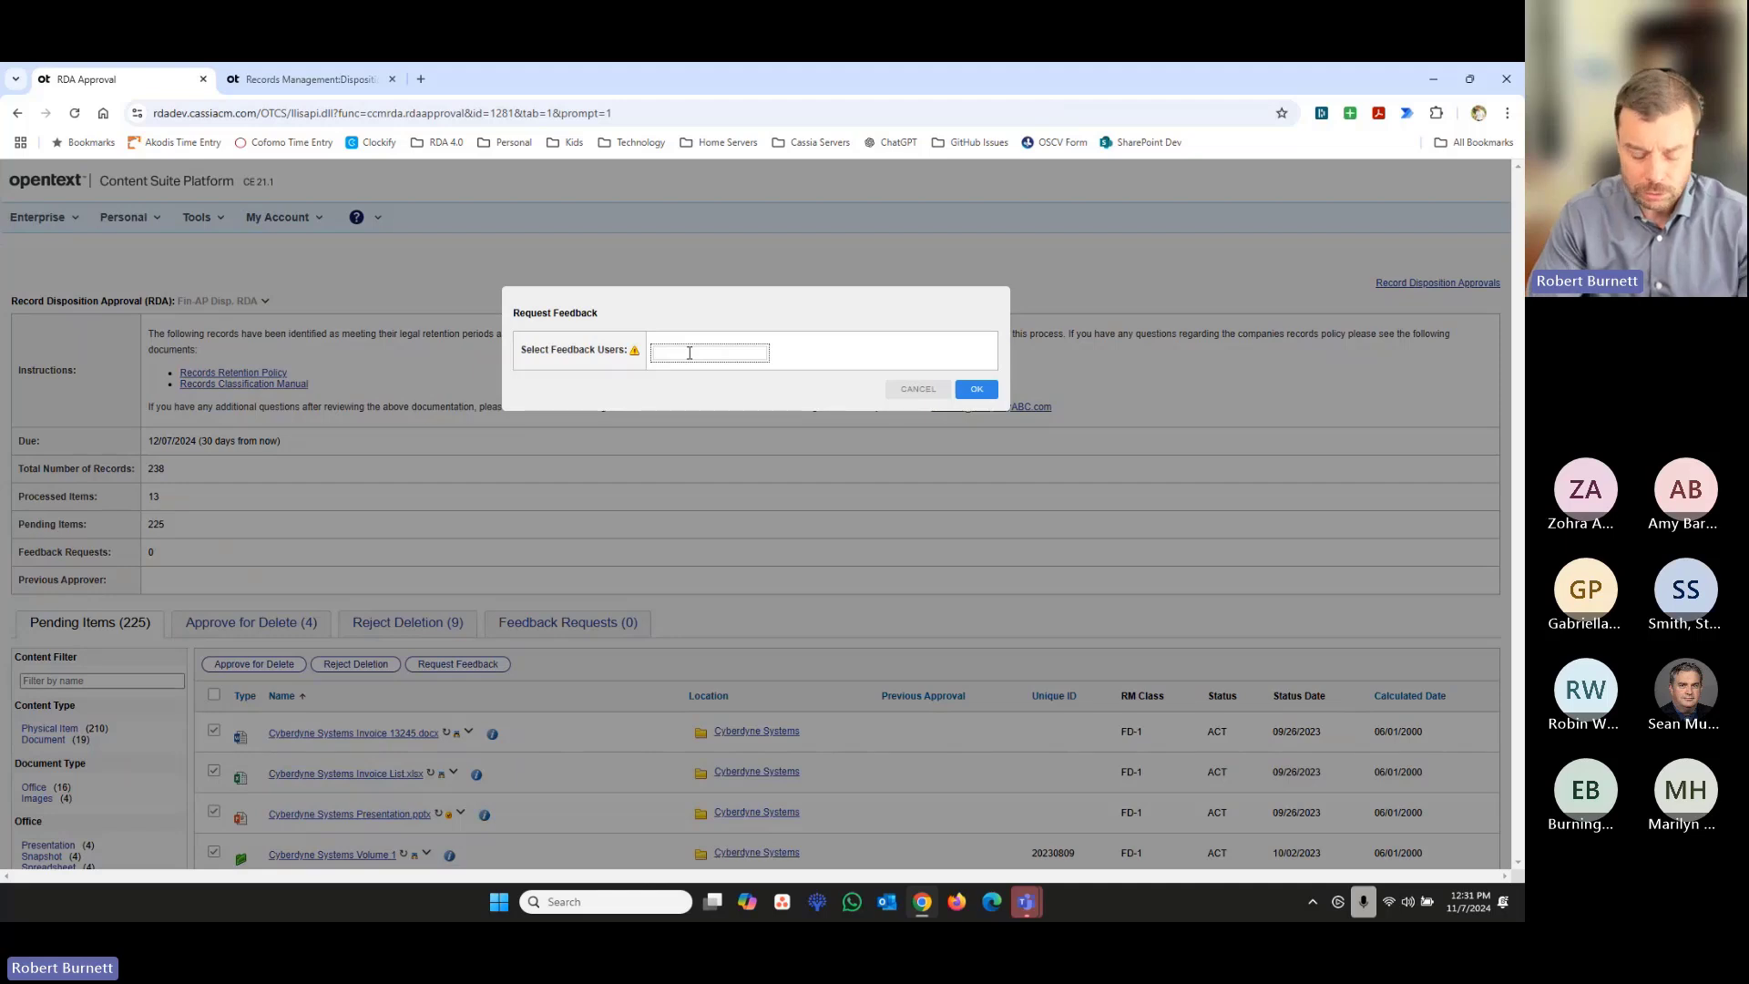
text(Appro)
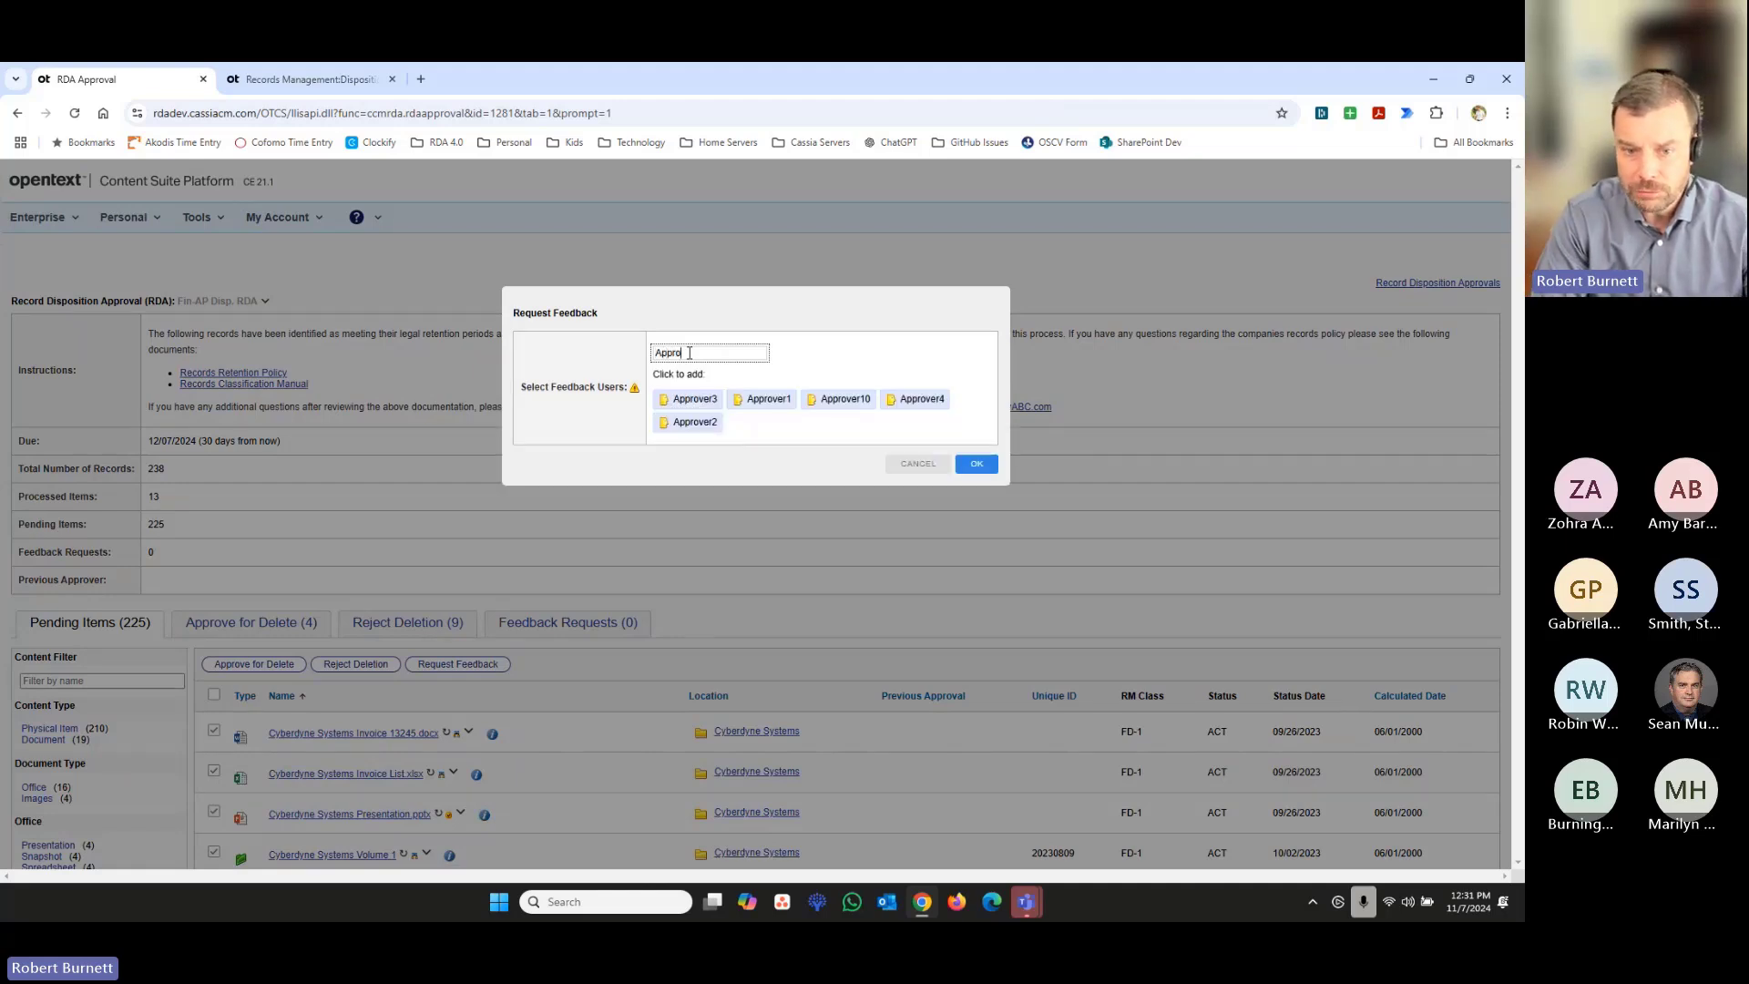
click(695, 423)
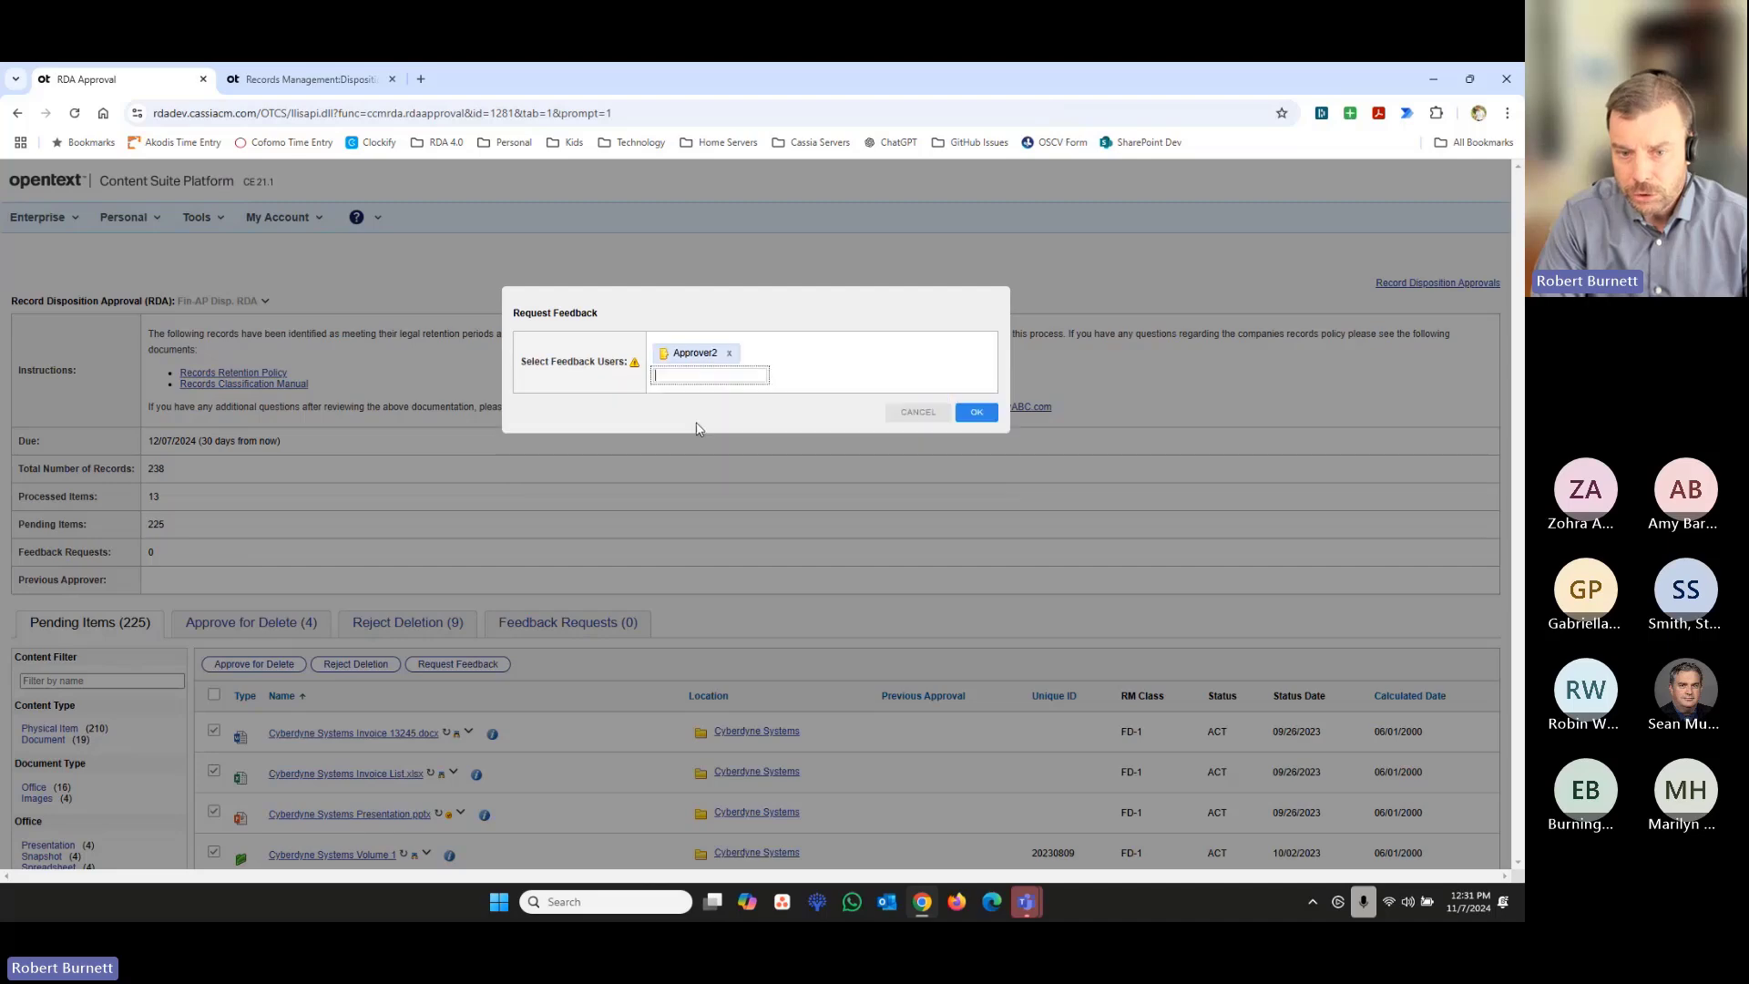
click(974, 417)
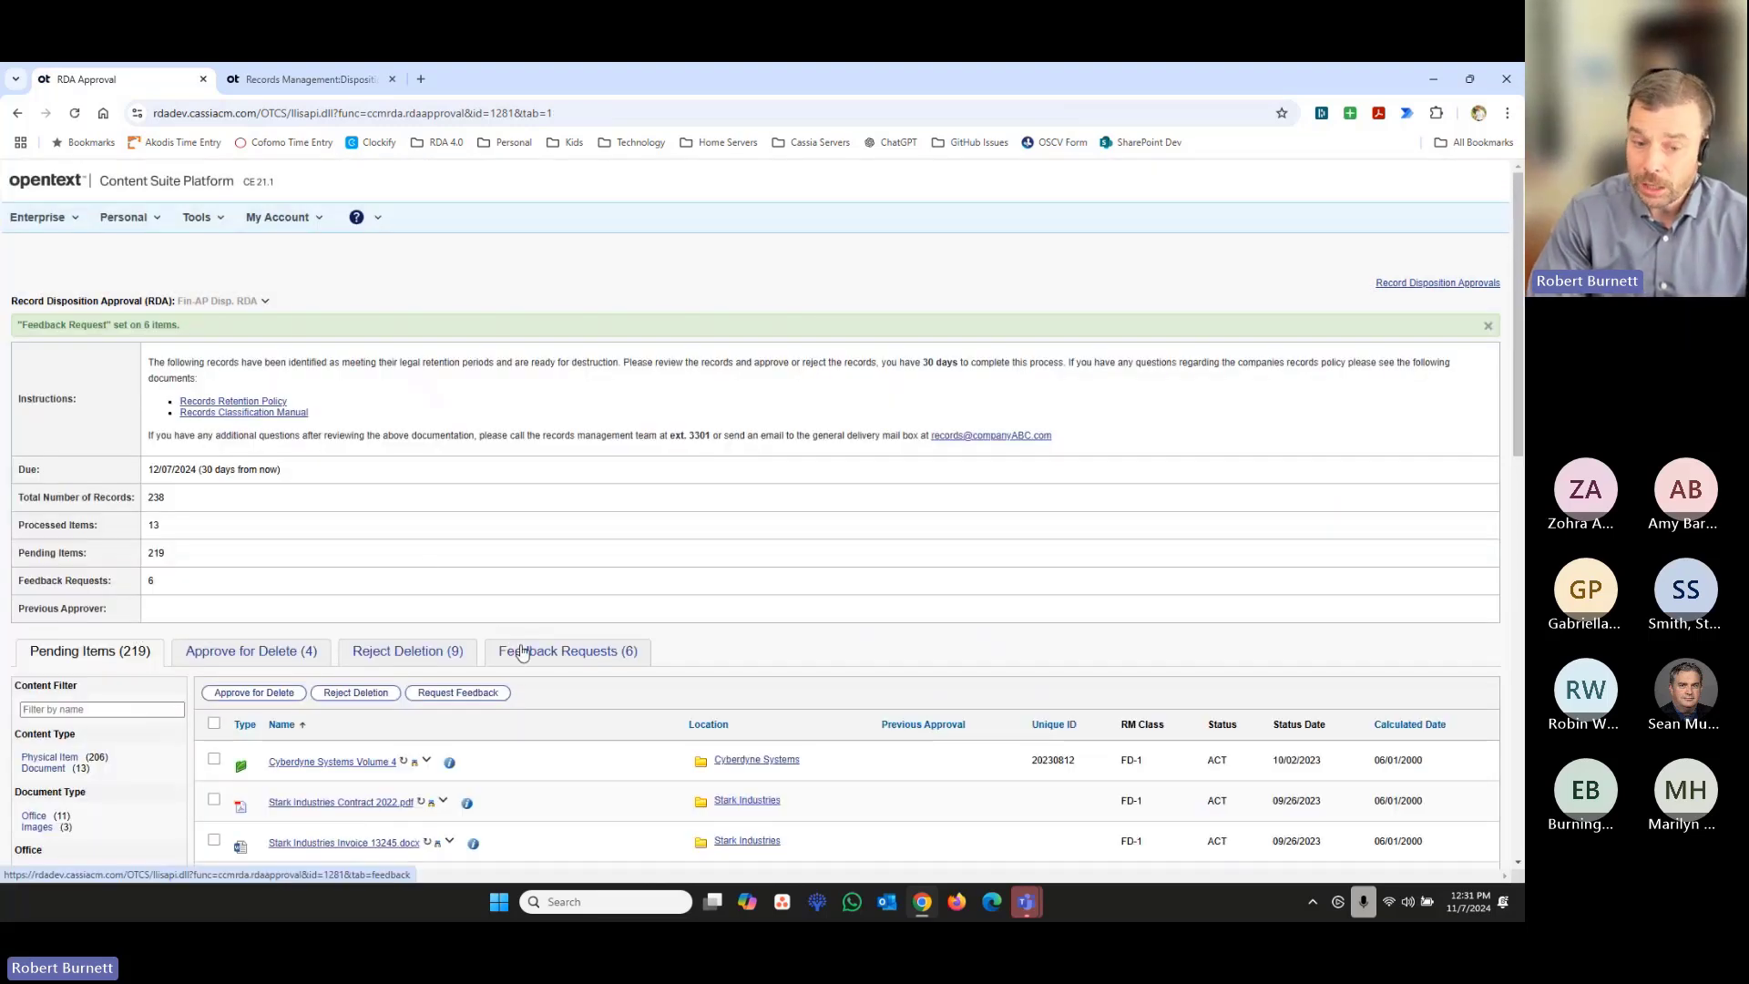
- Assign Approver4 as an additional feedback user on all six Cyberdyne Systems items in the feedback requests
click(522, 652)
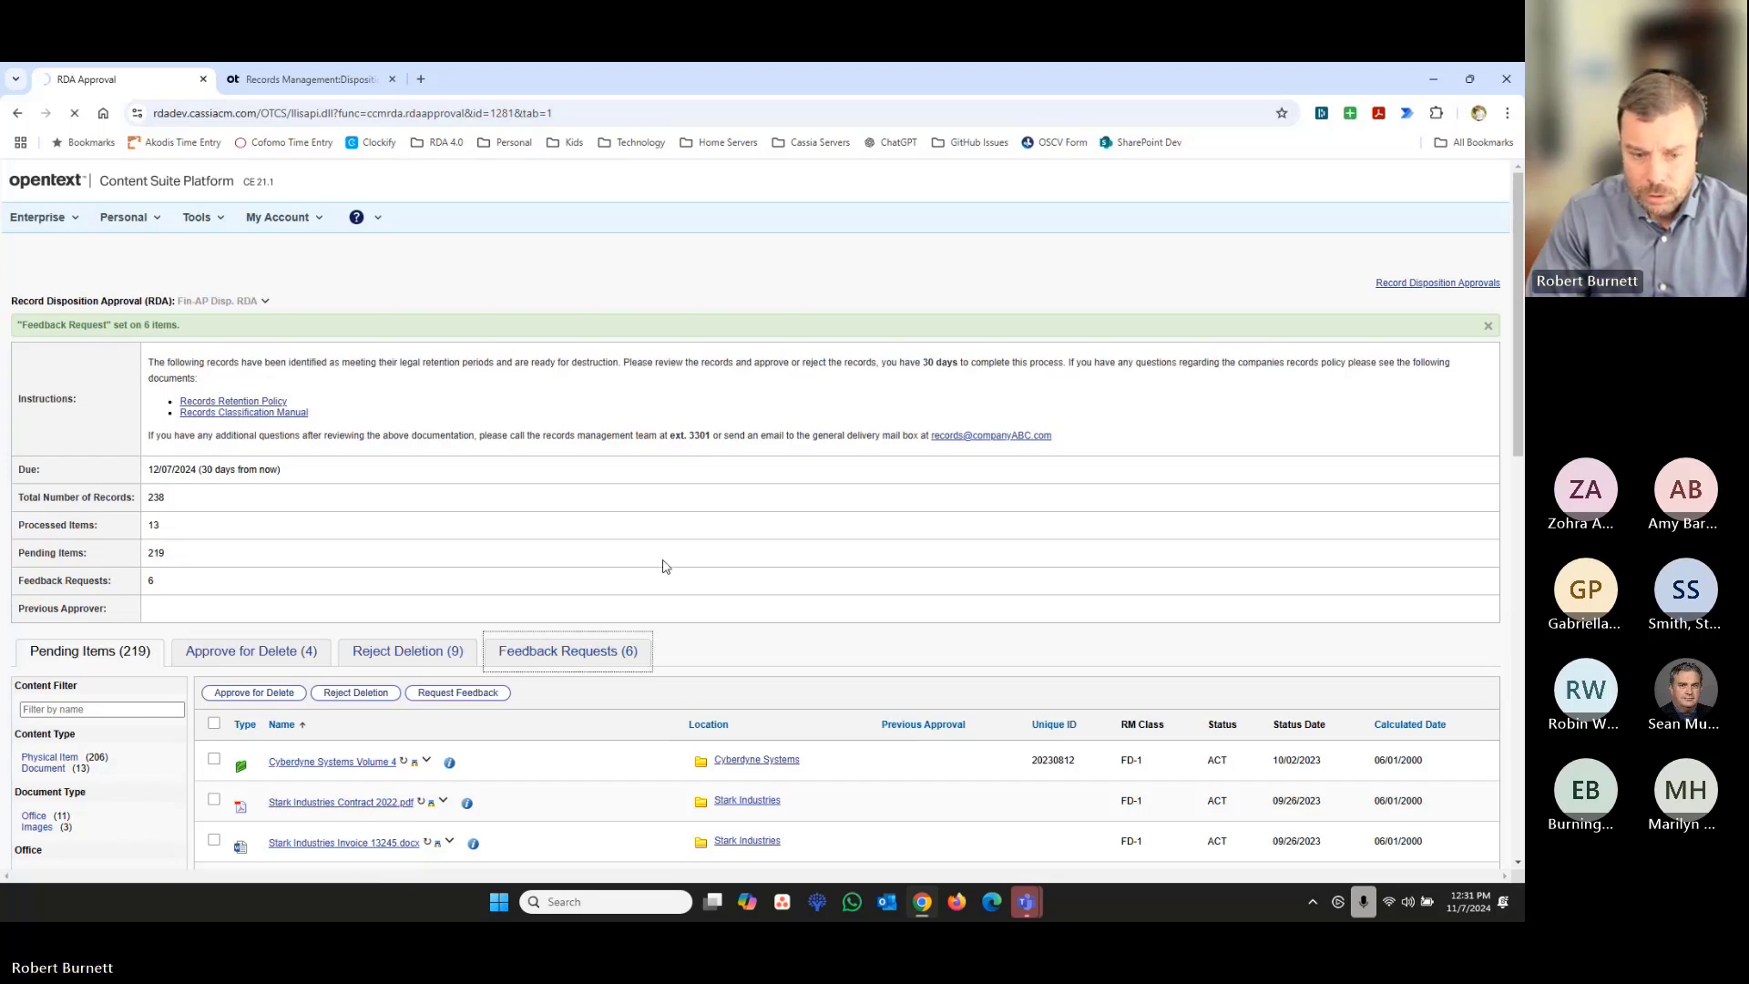
scroll(666, 566, down, 3)
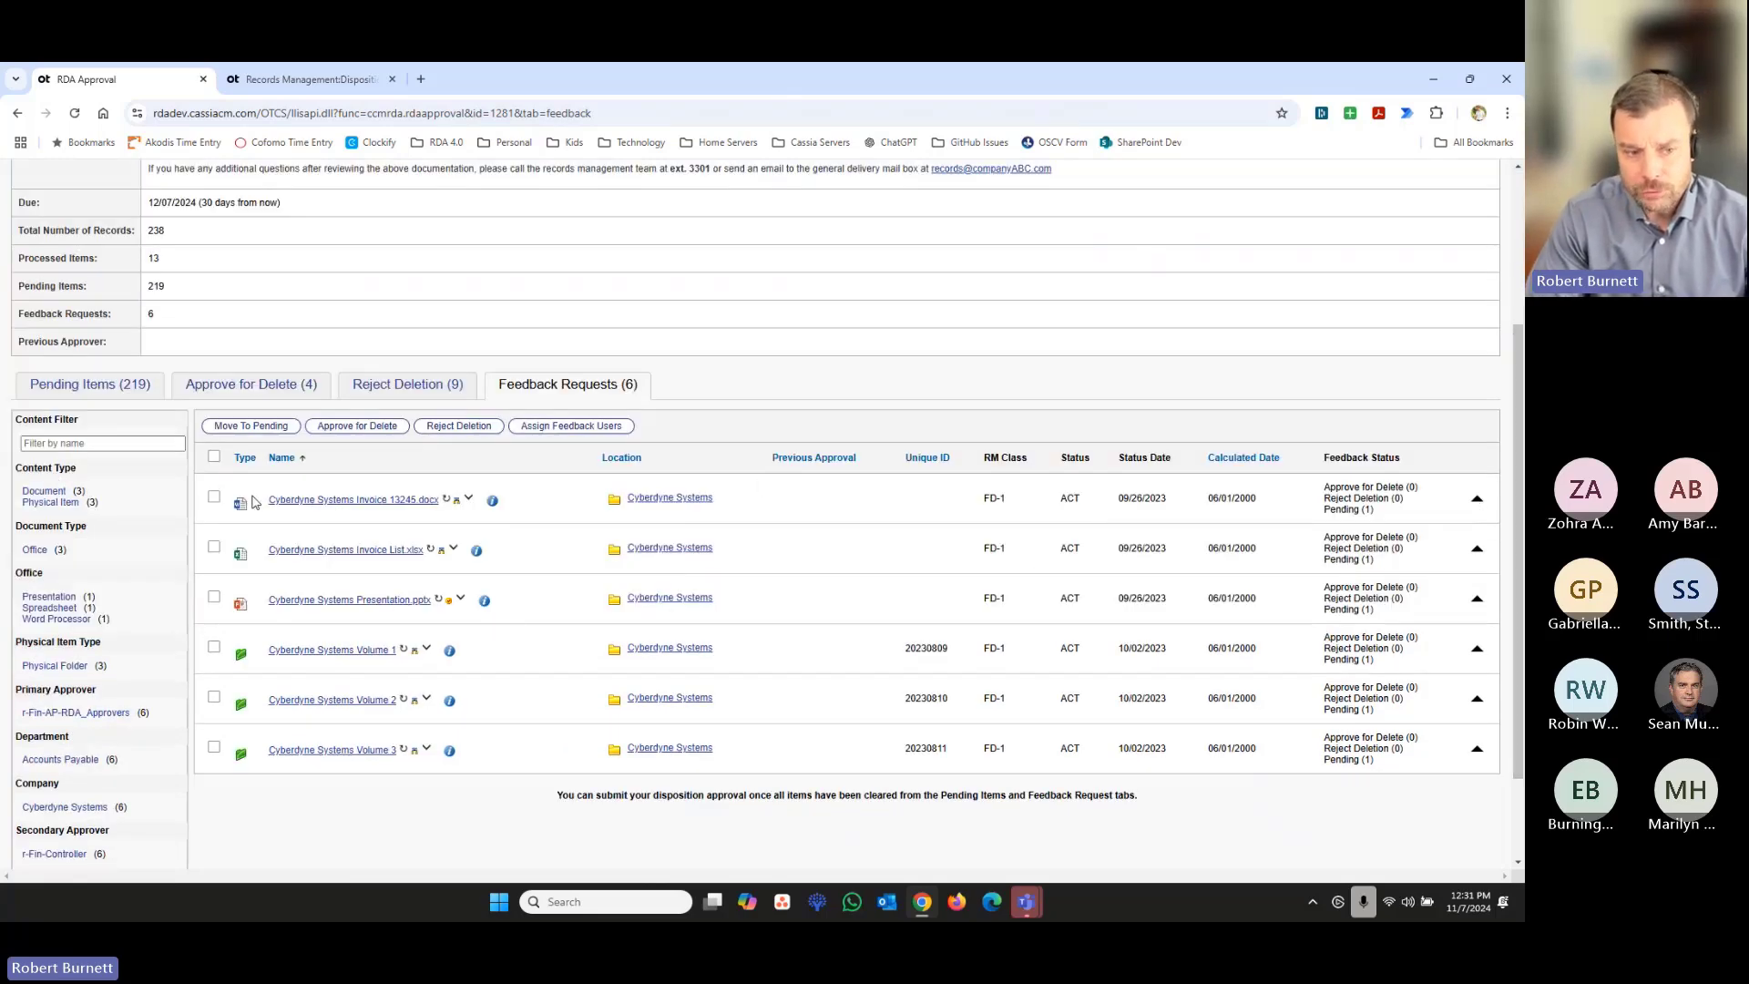
click(213, 455)
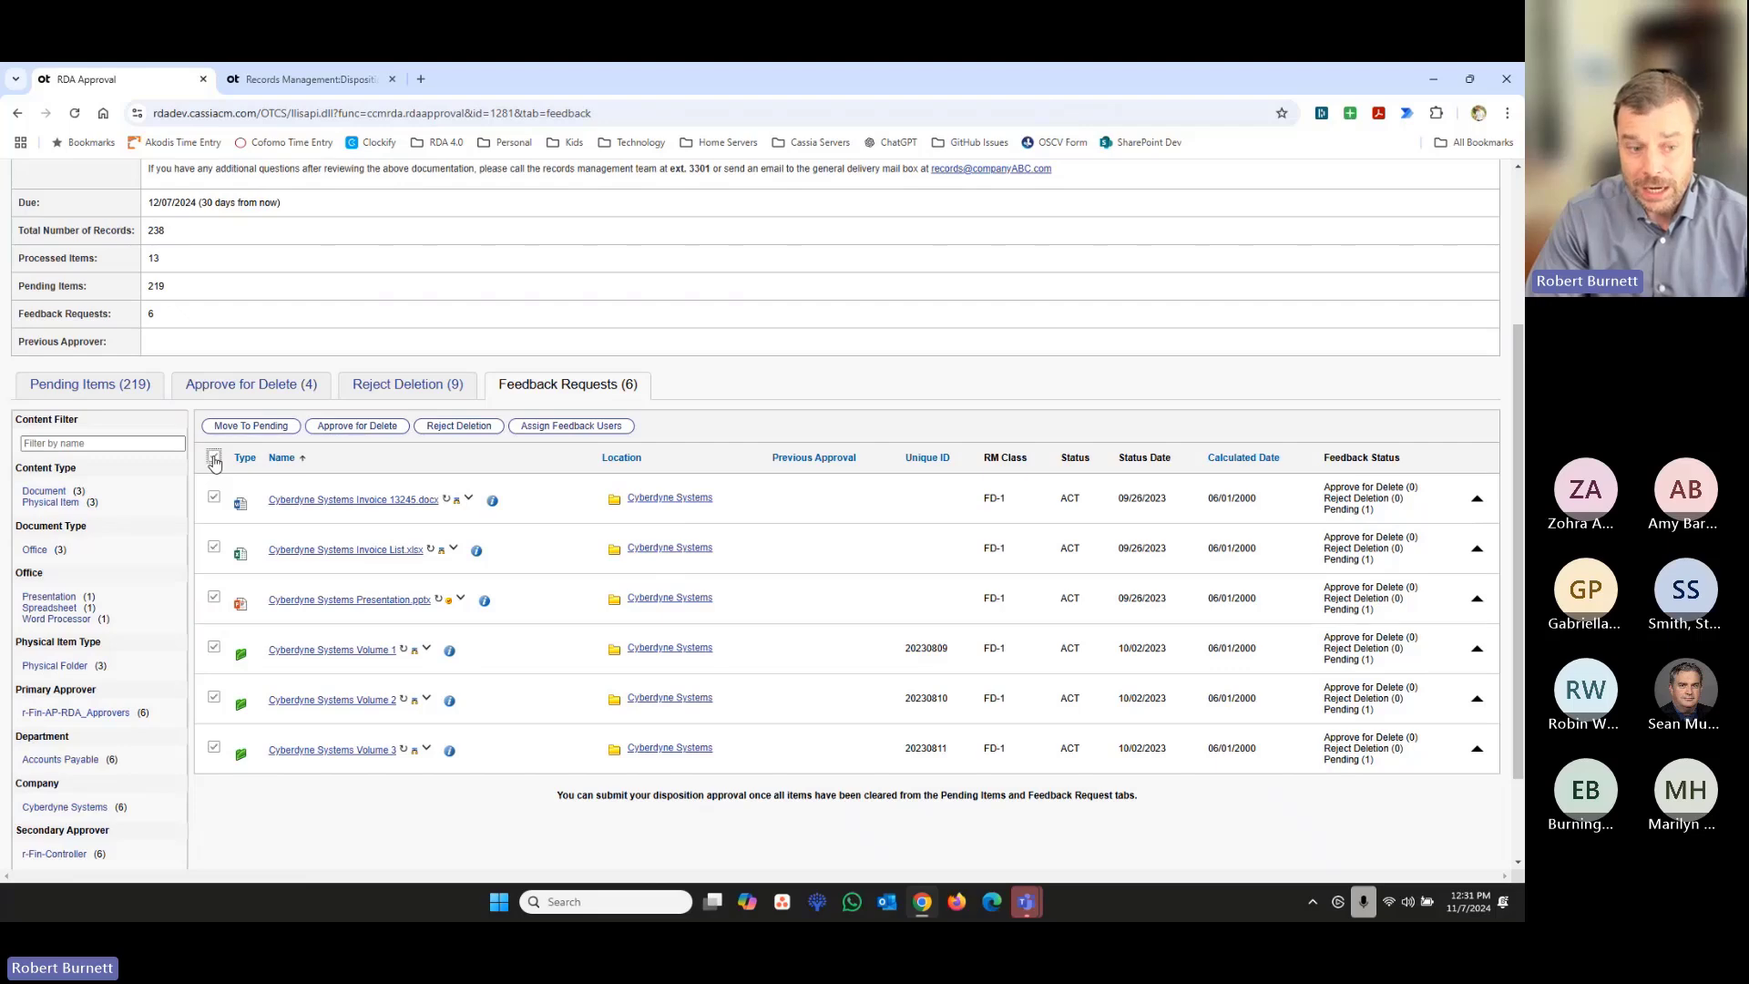
click(603, 428)
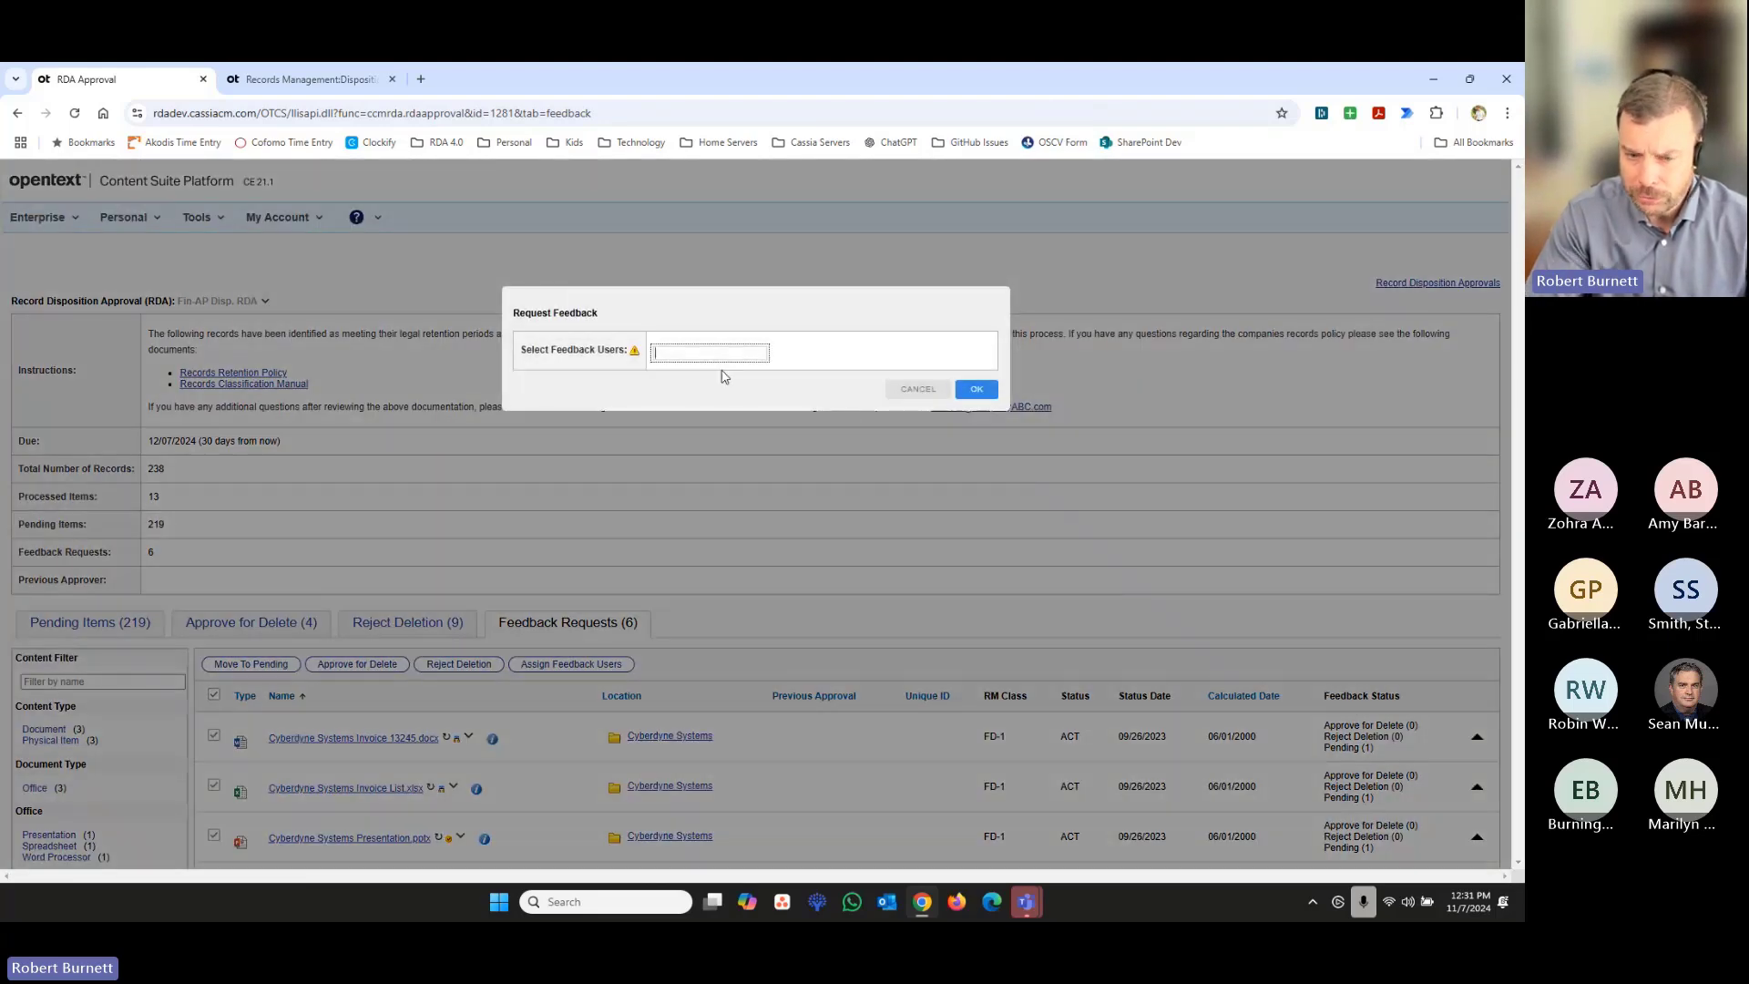
text(Ap)
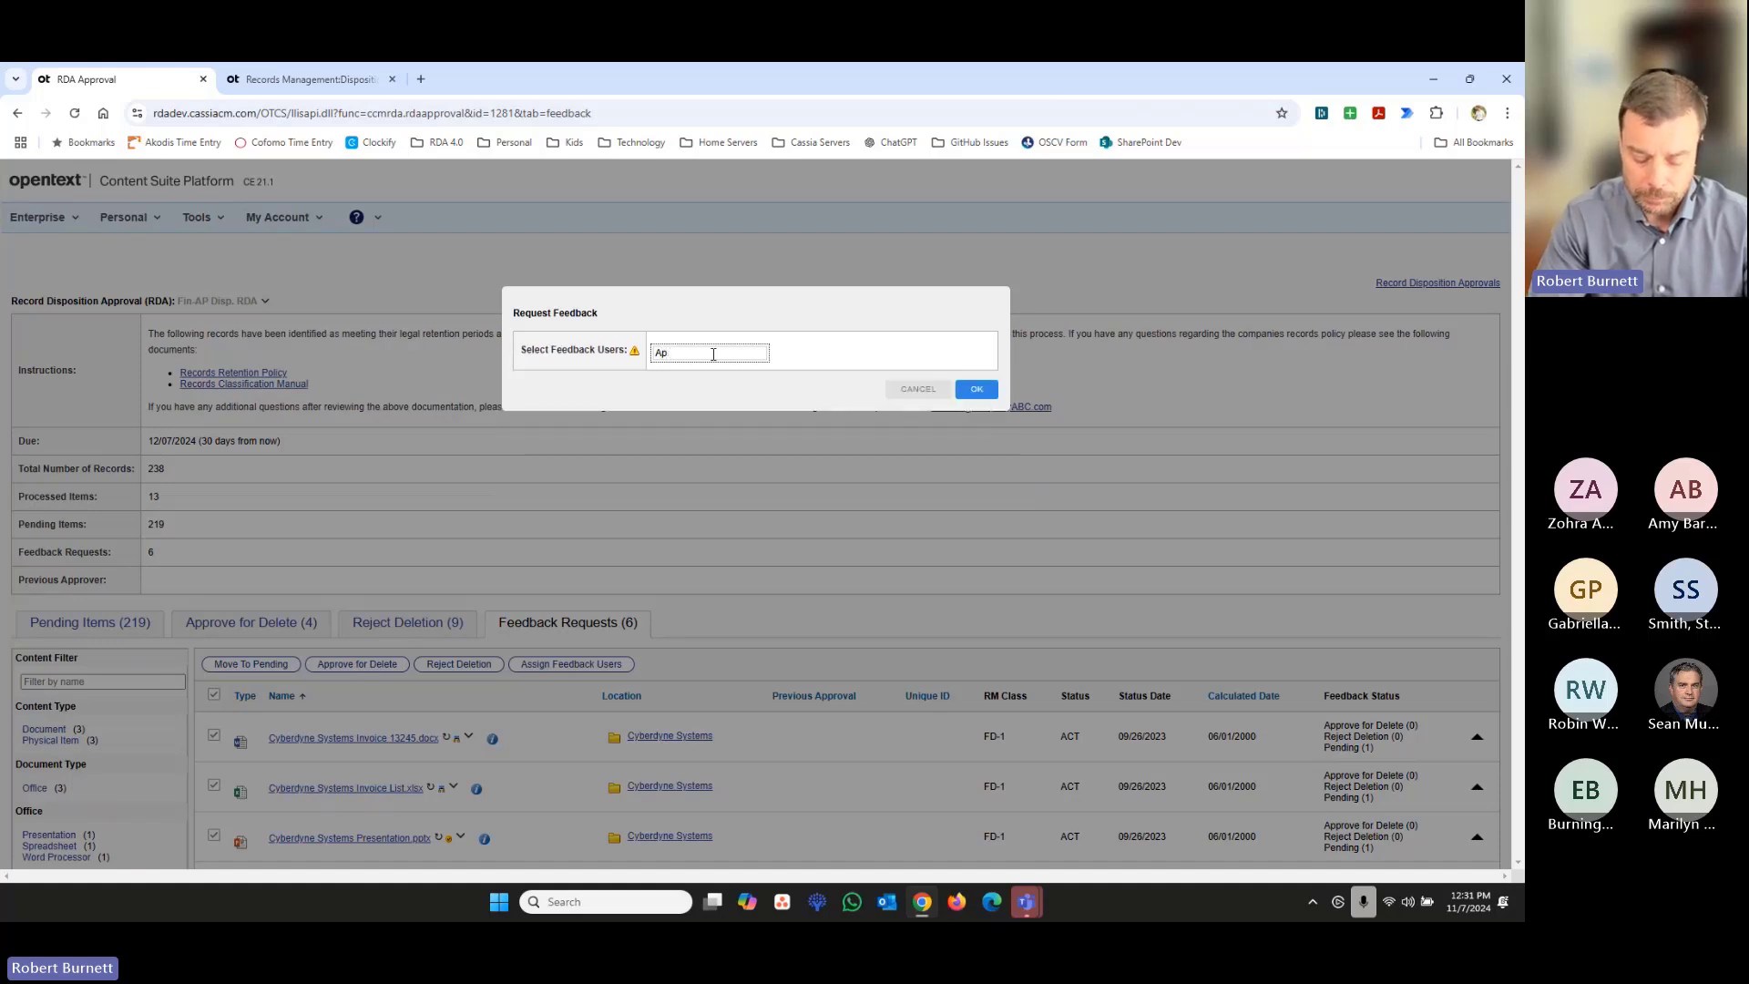
text(rpro)
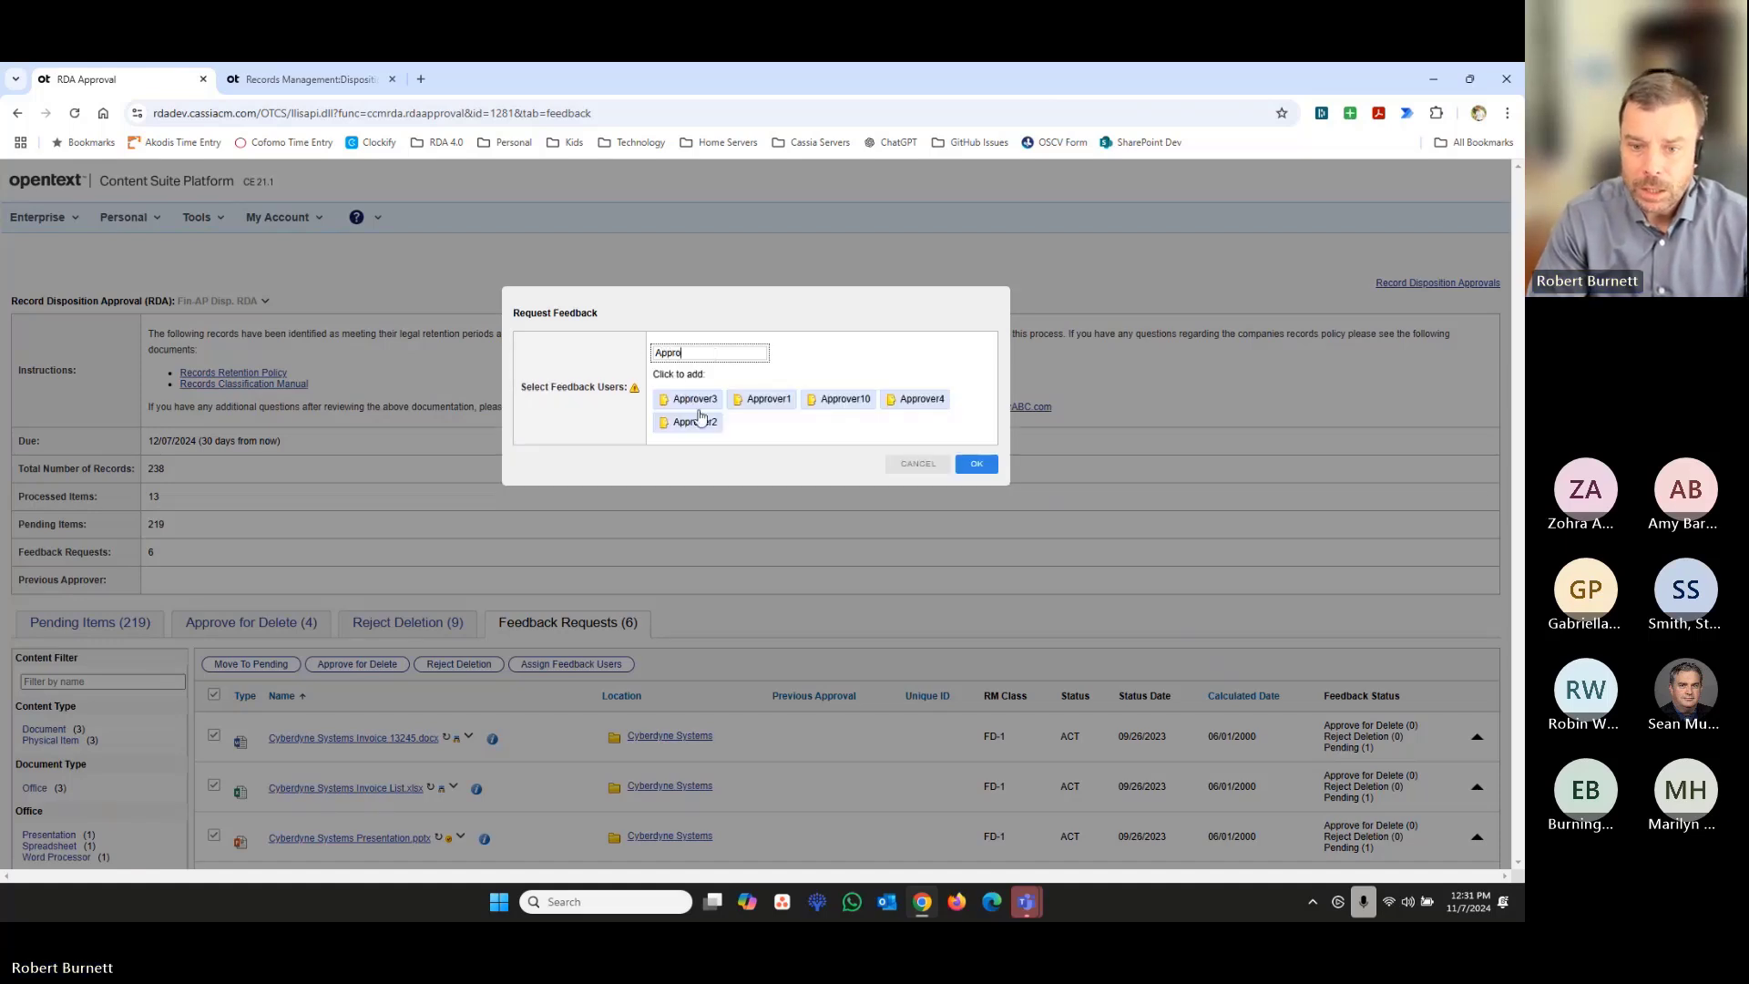
click(916, 401)
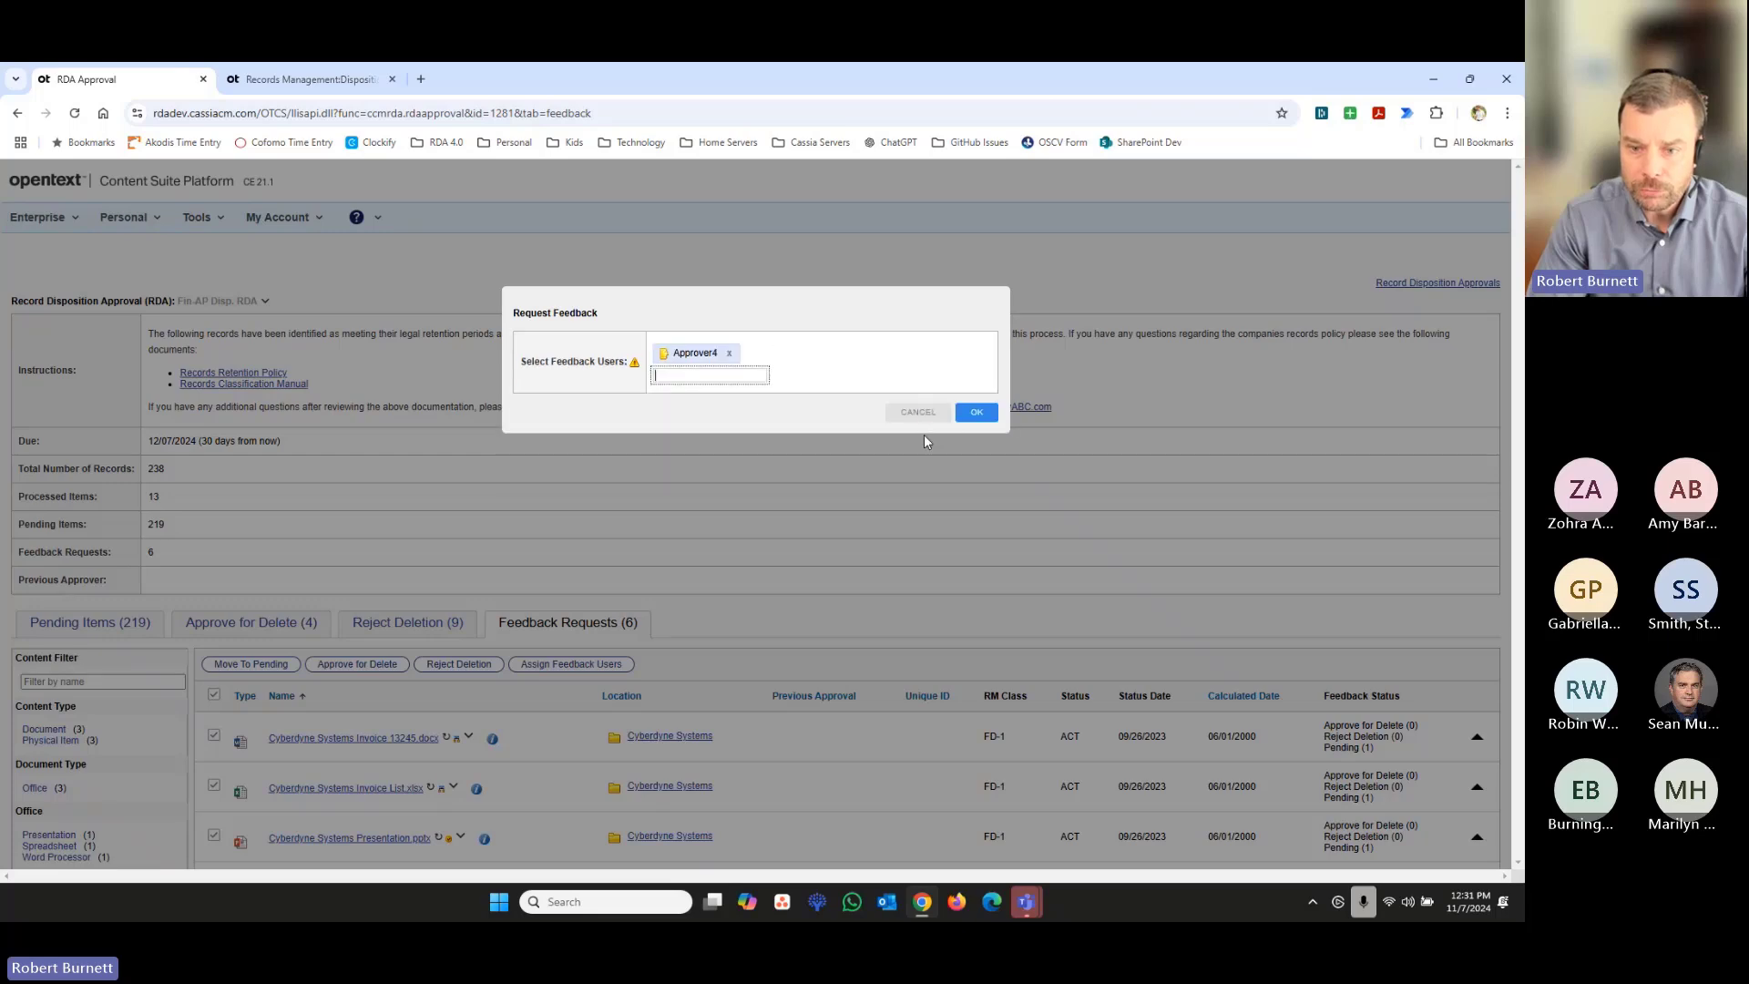
click(966, 411)
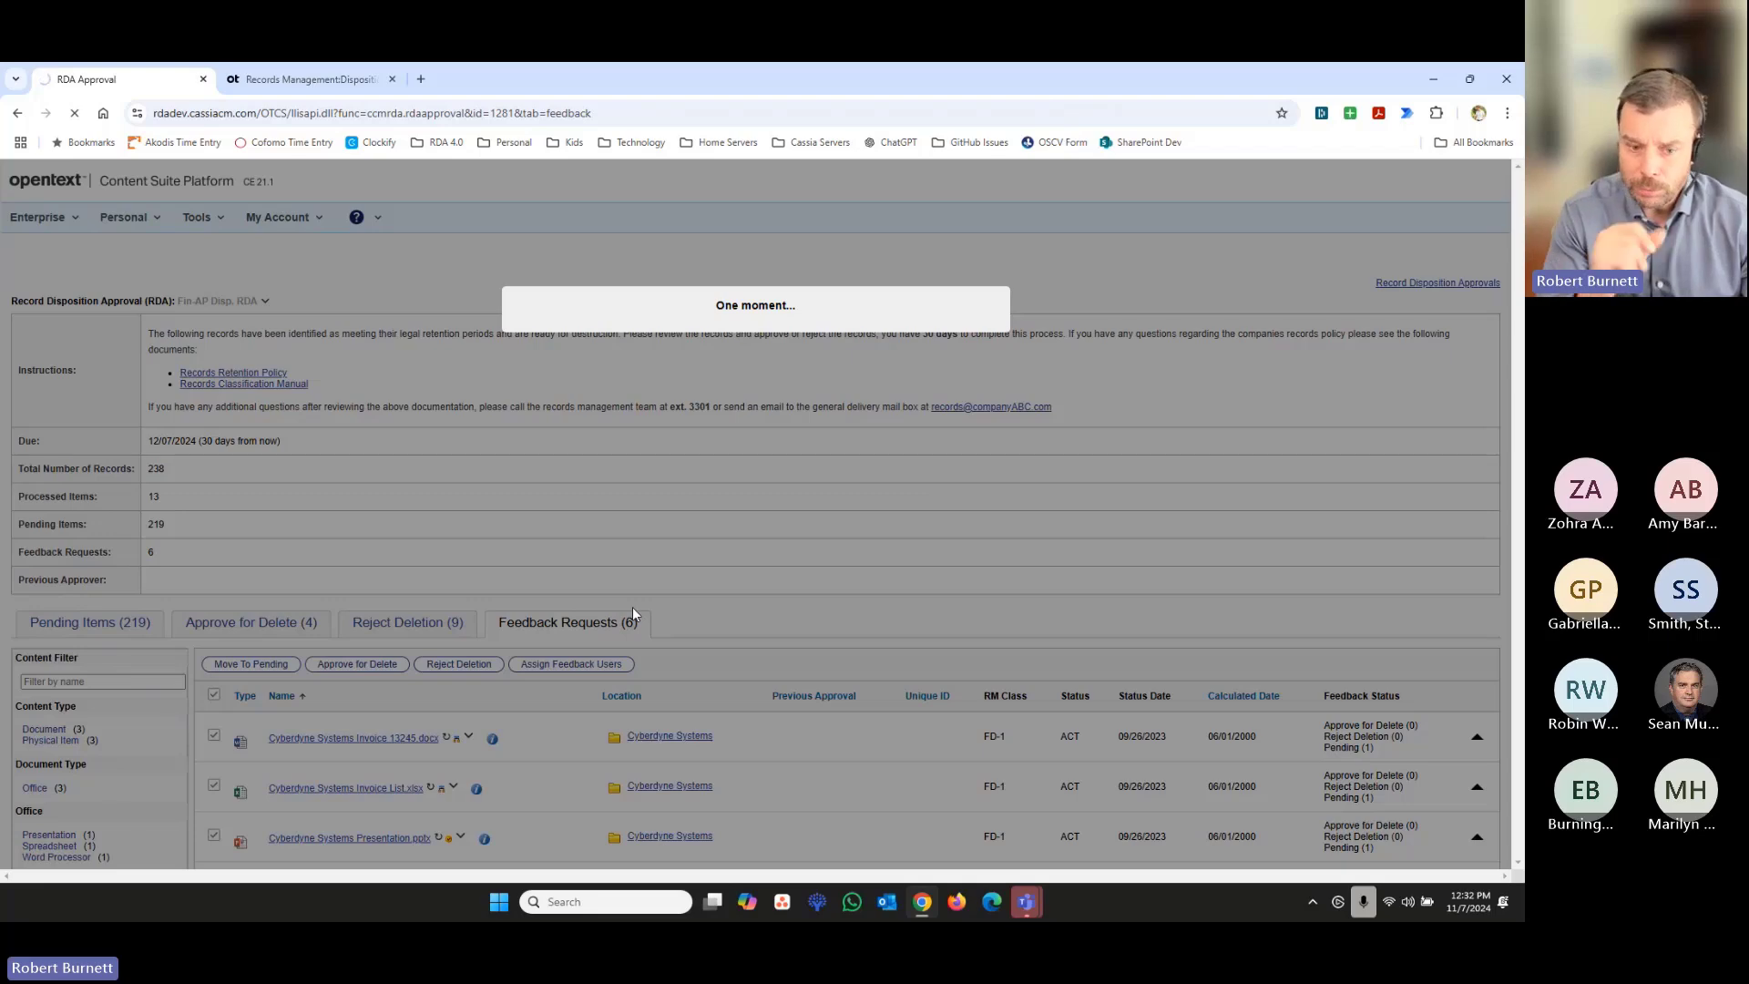
- Expand the feedback details of Cyberdyne Systems Invoice 13245.docx and check its assigned feedback users and their recommendations
scroll(632, 610, down, 2)
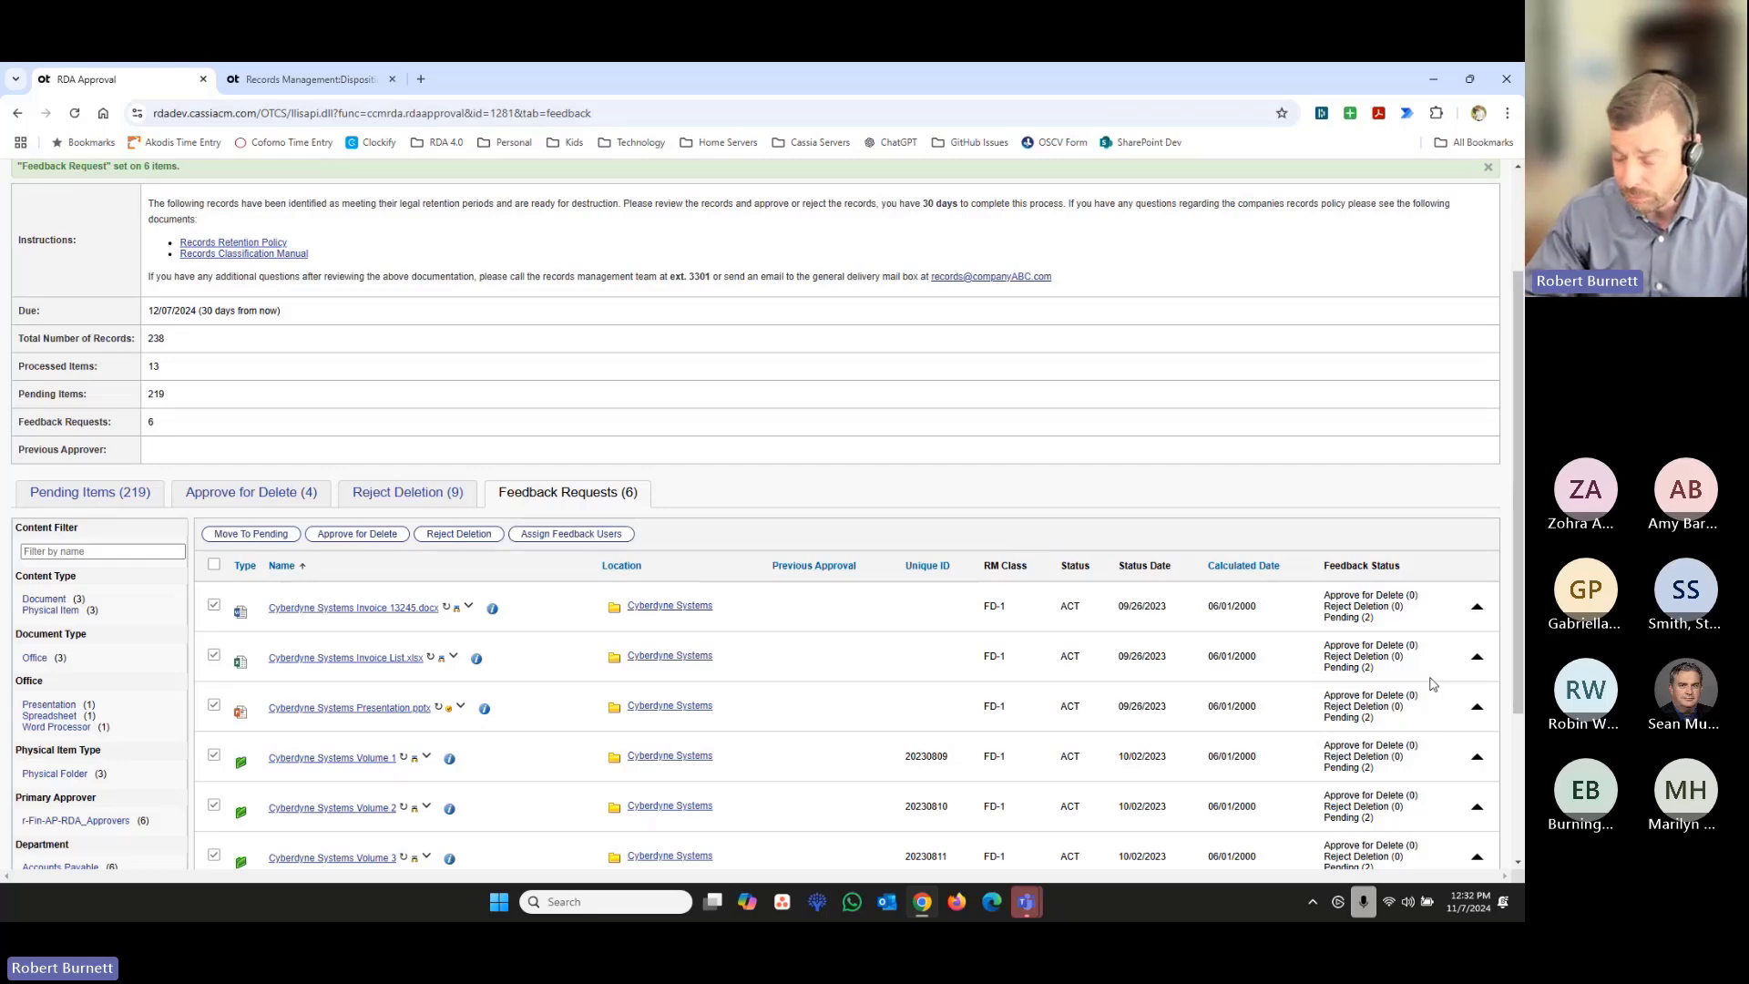
click(1476, 612)
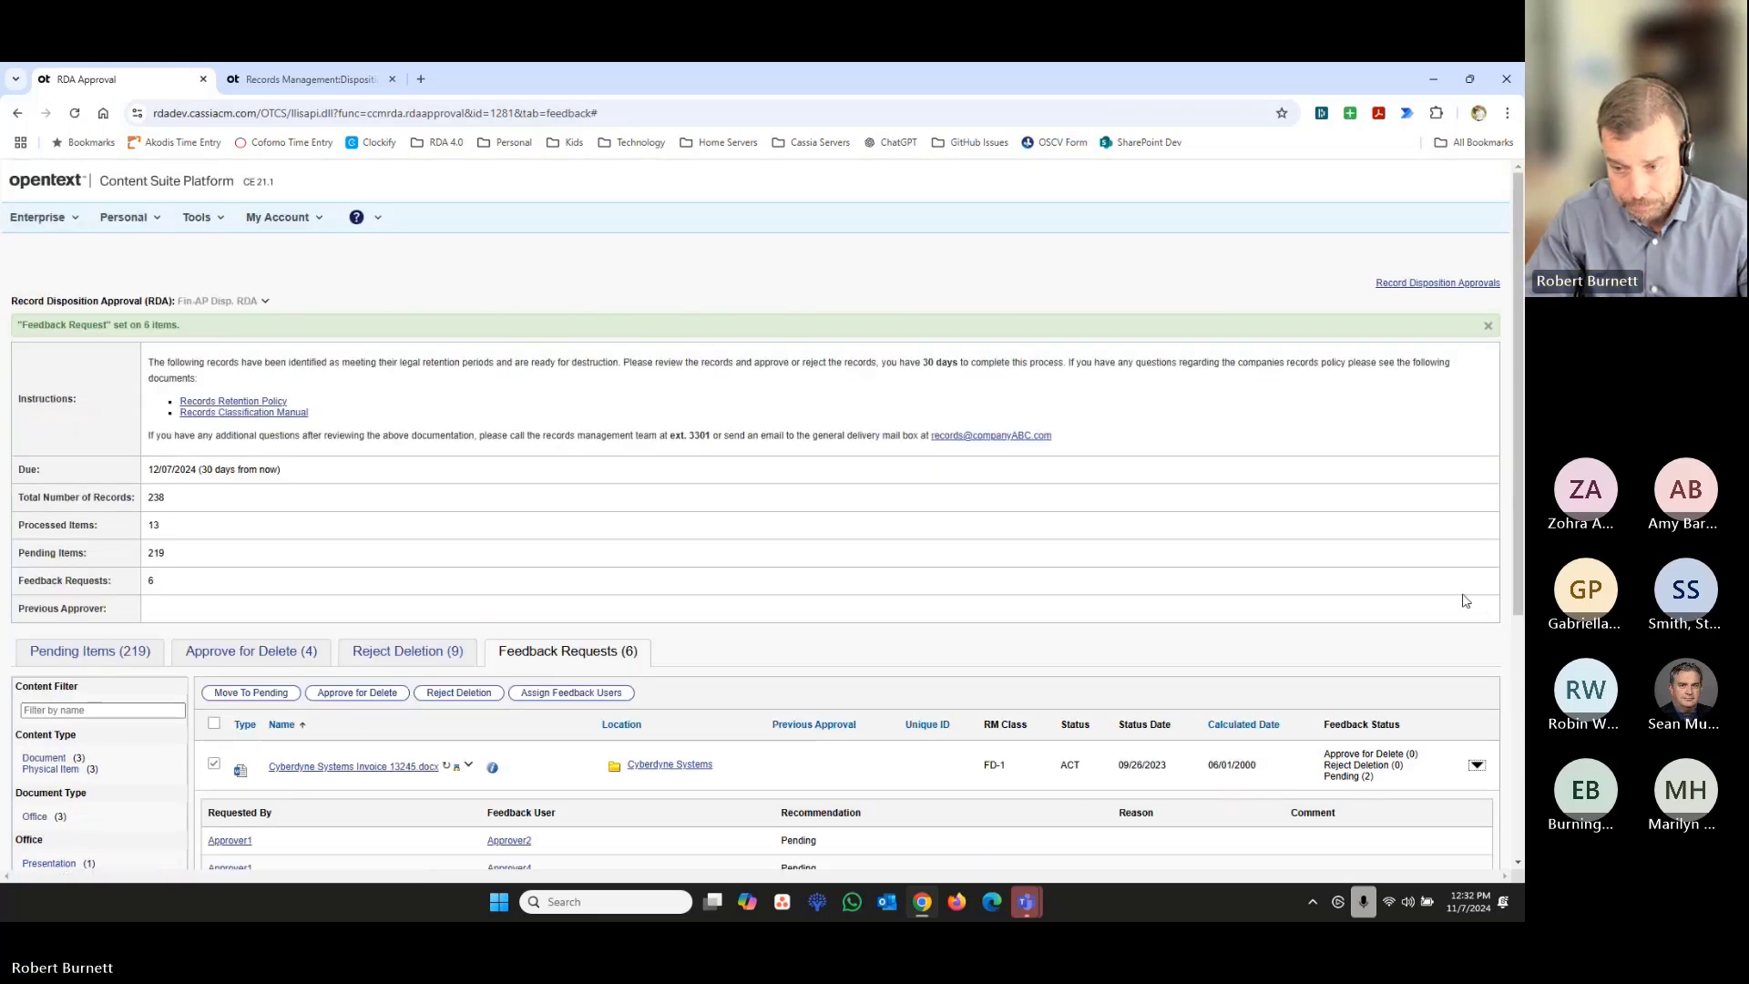
scroll(1508, 669, down, 2)
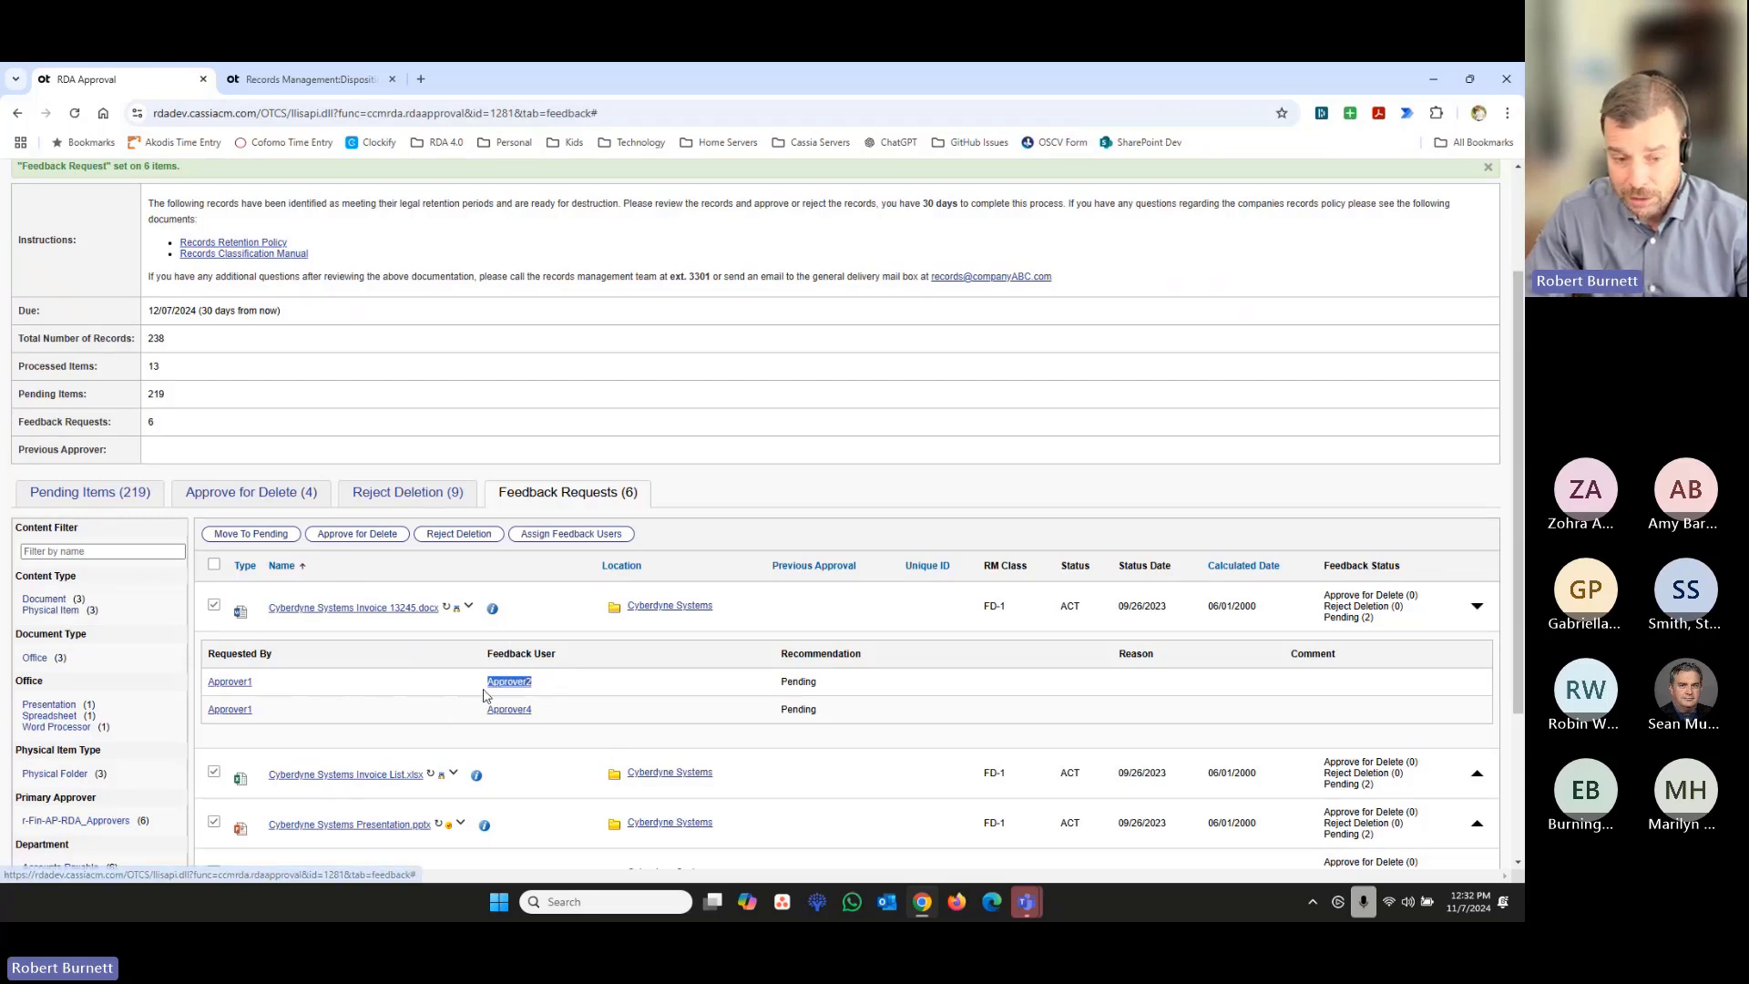
drag(539, 712, 489, 708)
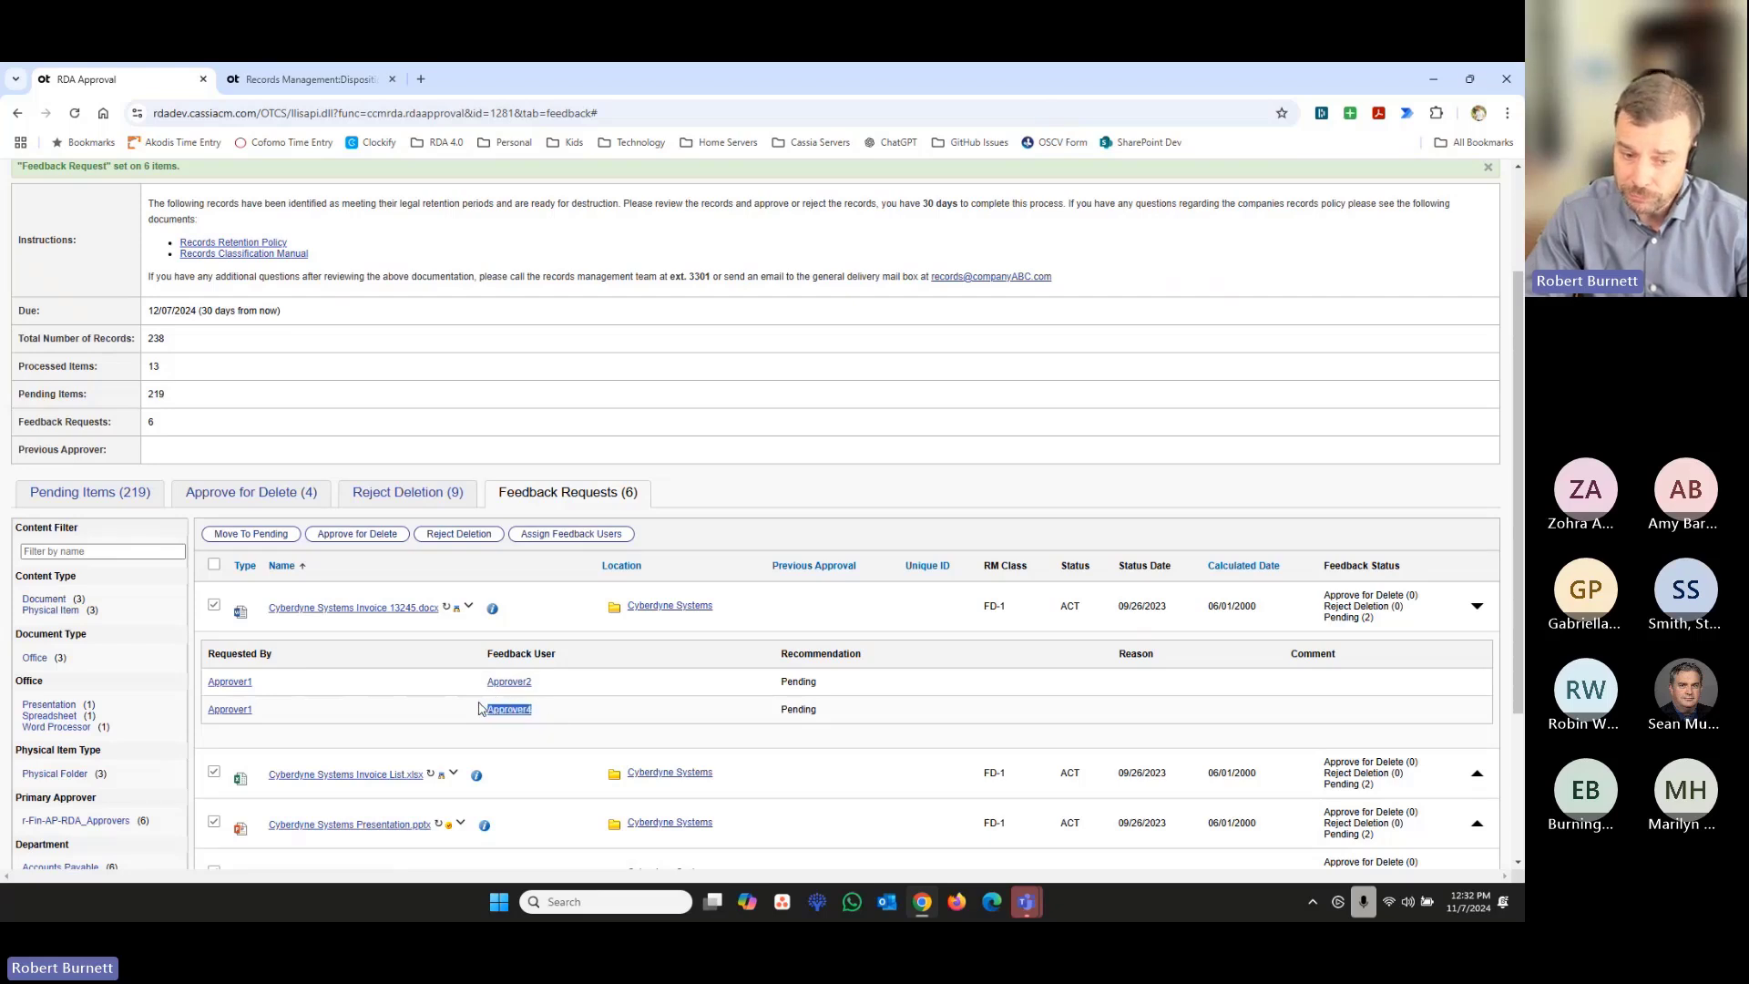
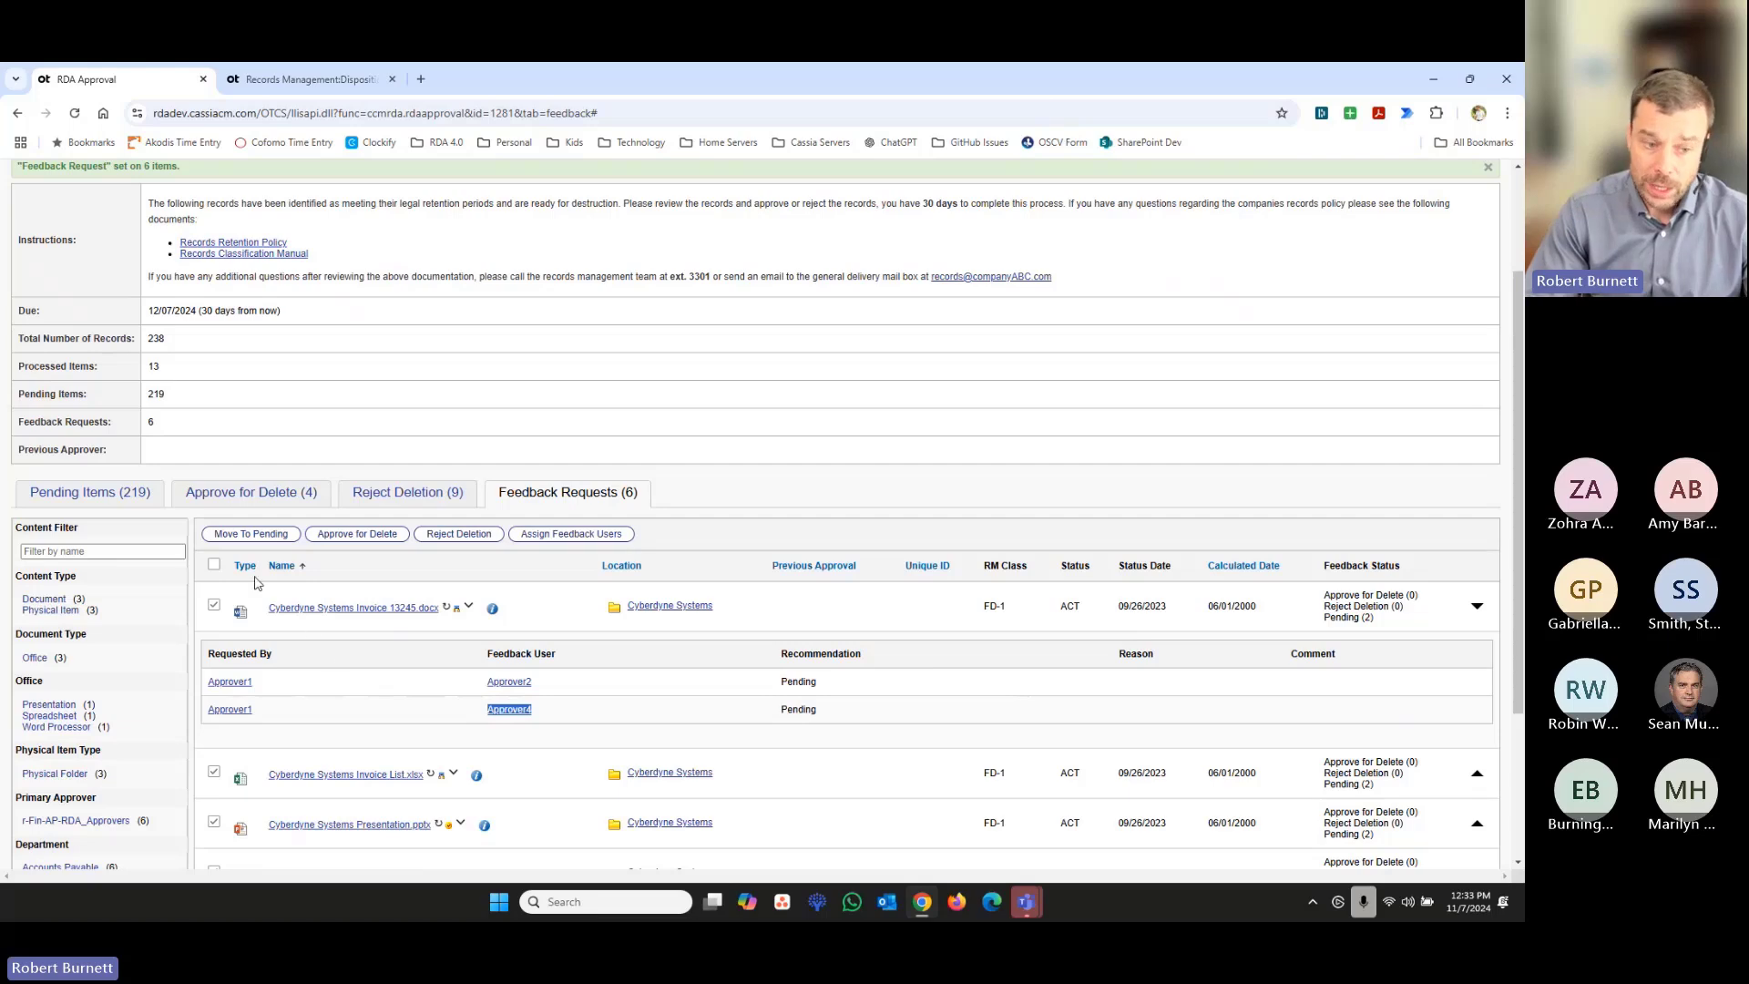
- Reject deletion of all six Cyberdyne Systems feedback request items with the reason Legal Hold and the comment "Legal 1234"
click(215, 566)
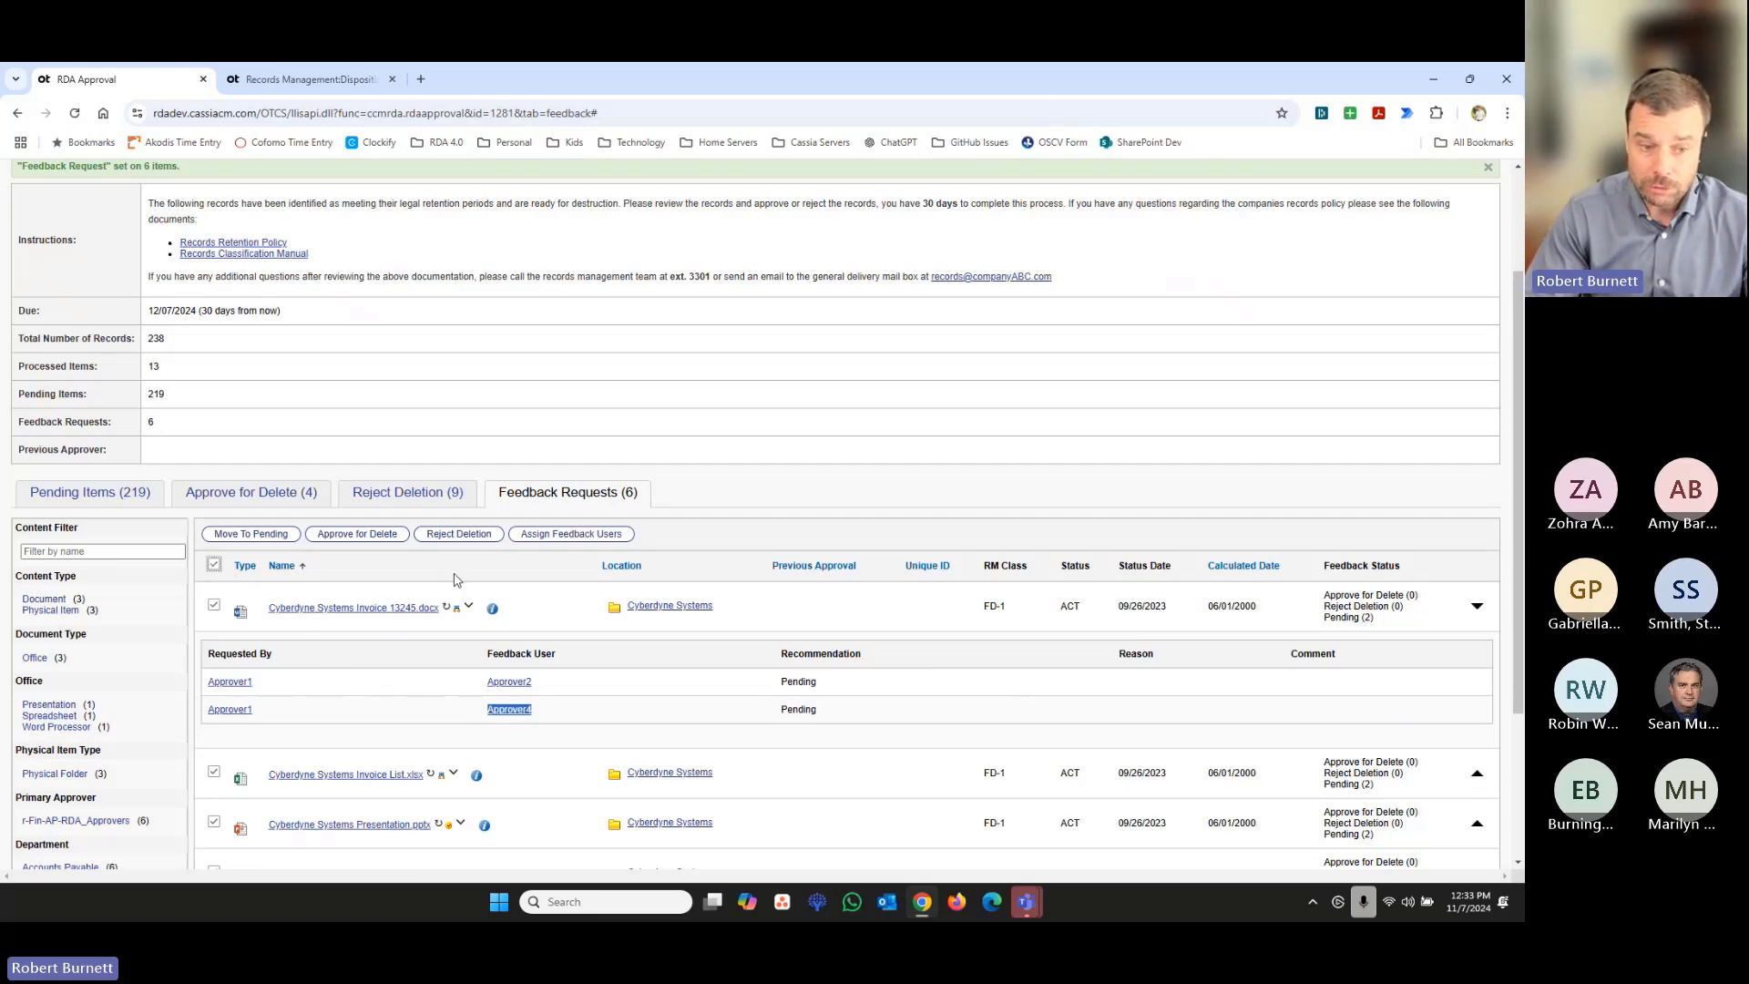
click(462, 535)
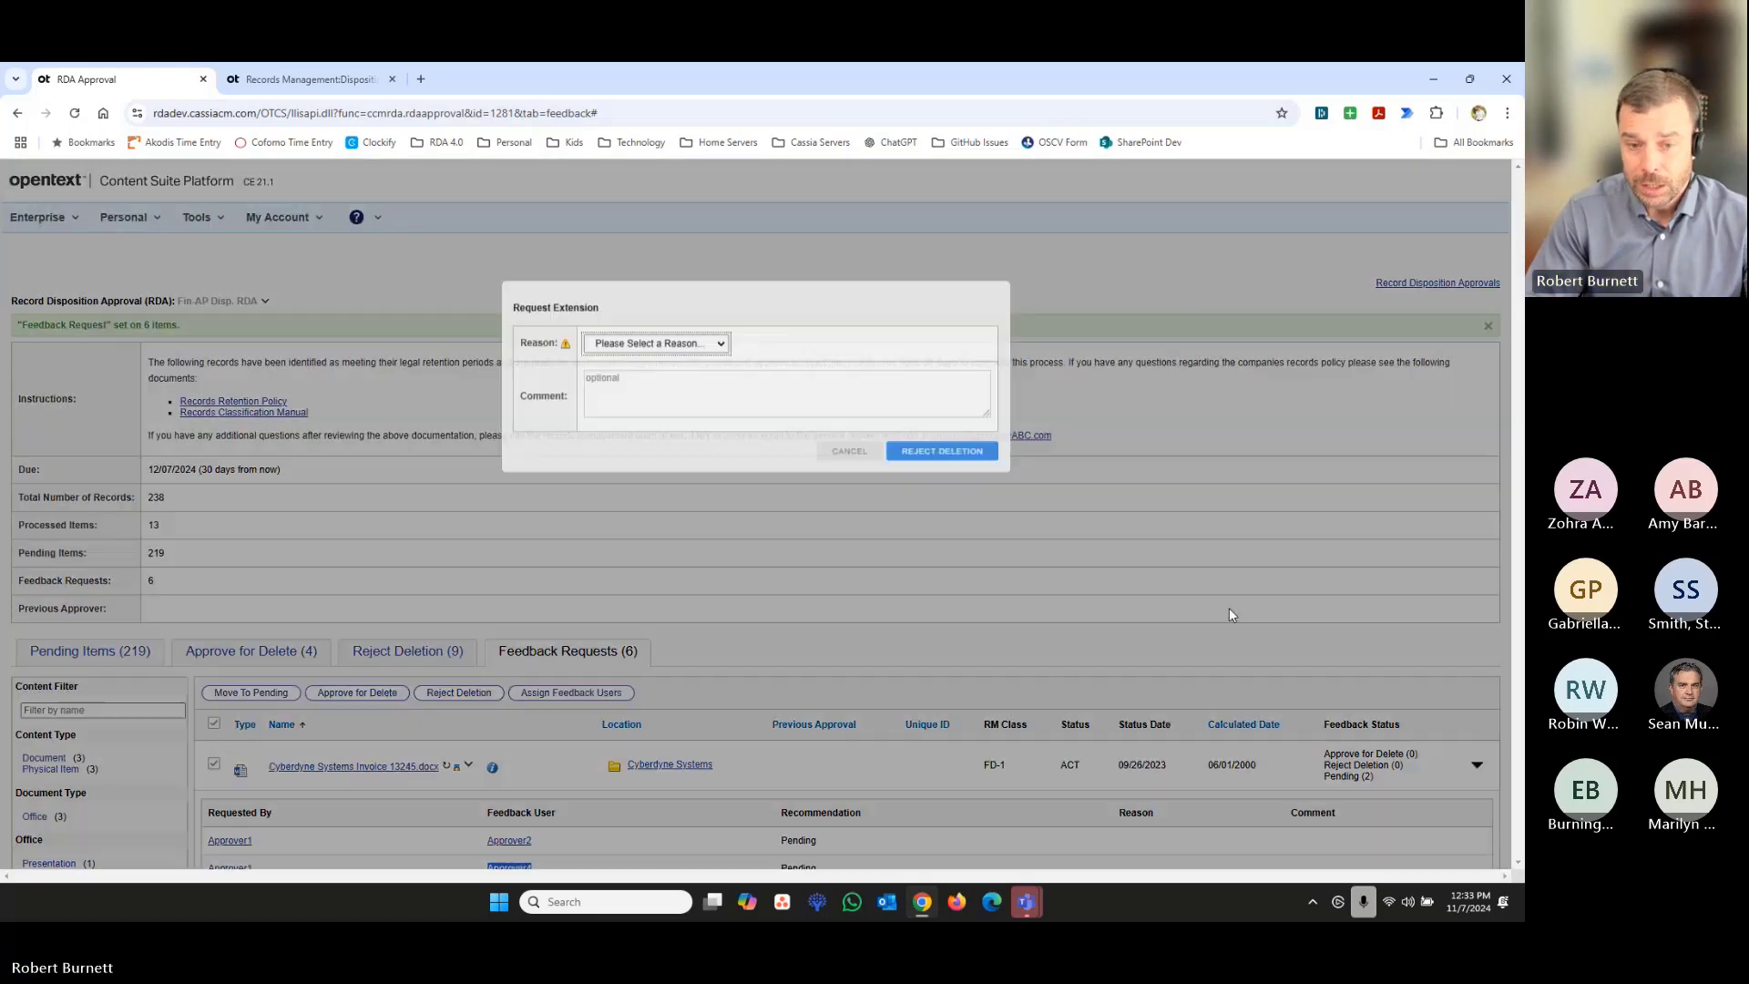
click(718, 350)
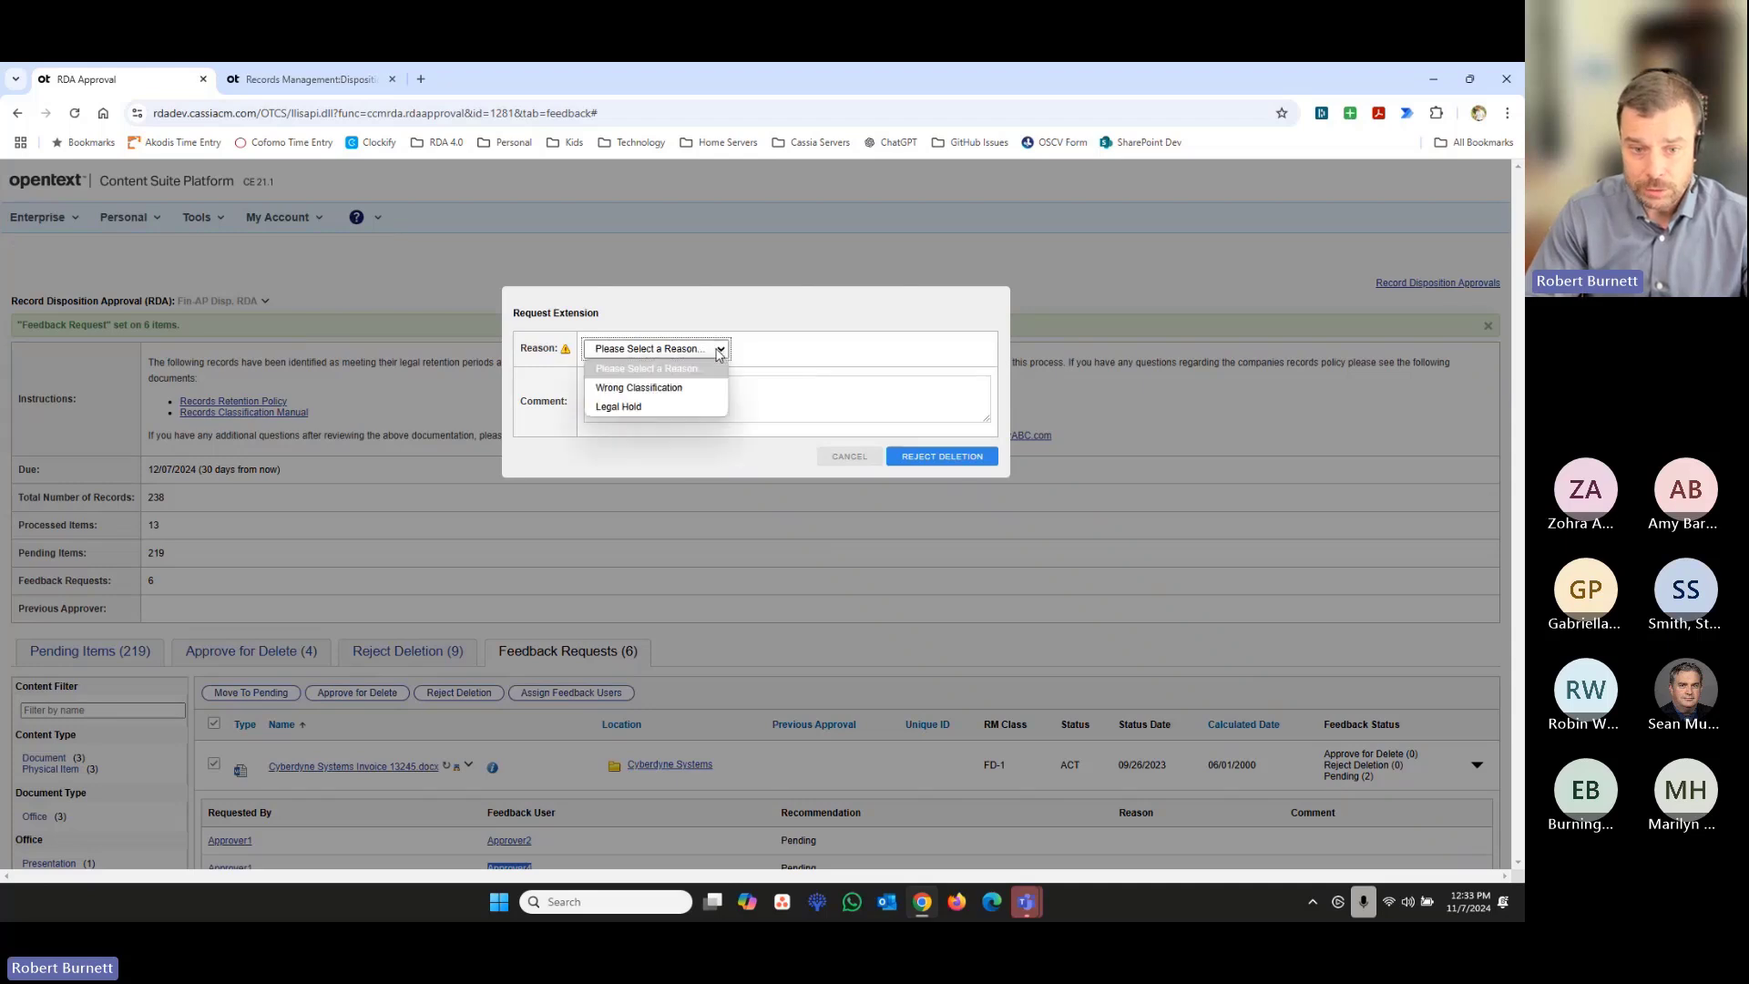
click(687, 406)
click(688, 405)
text(Legal 1234)
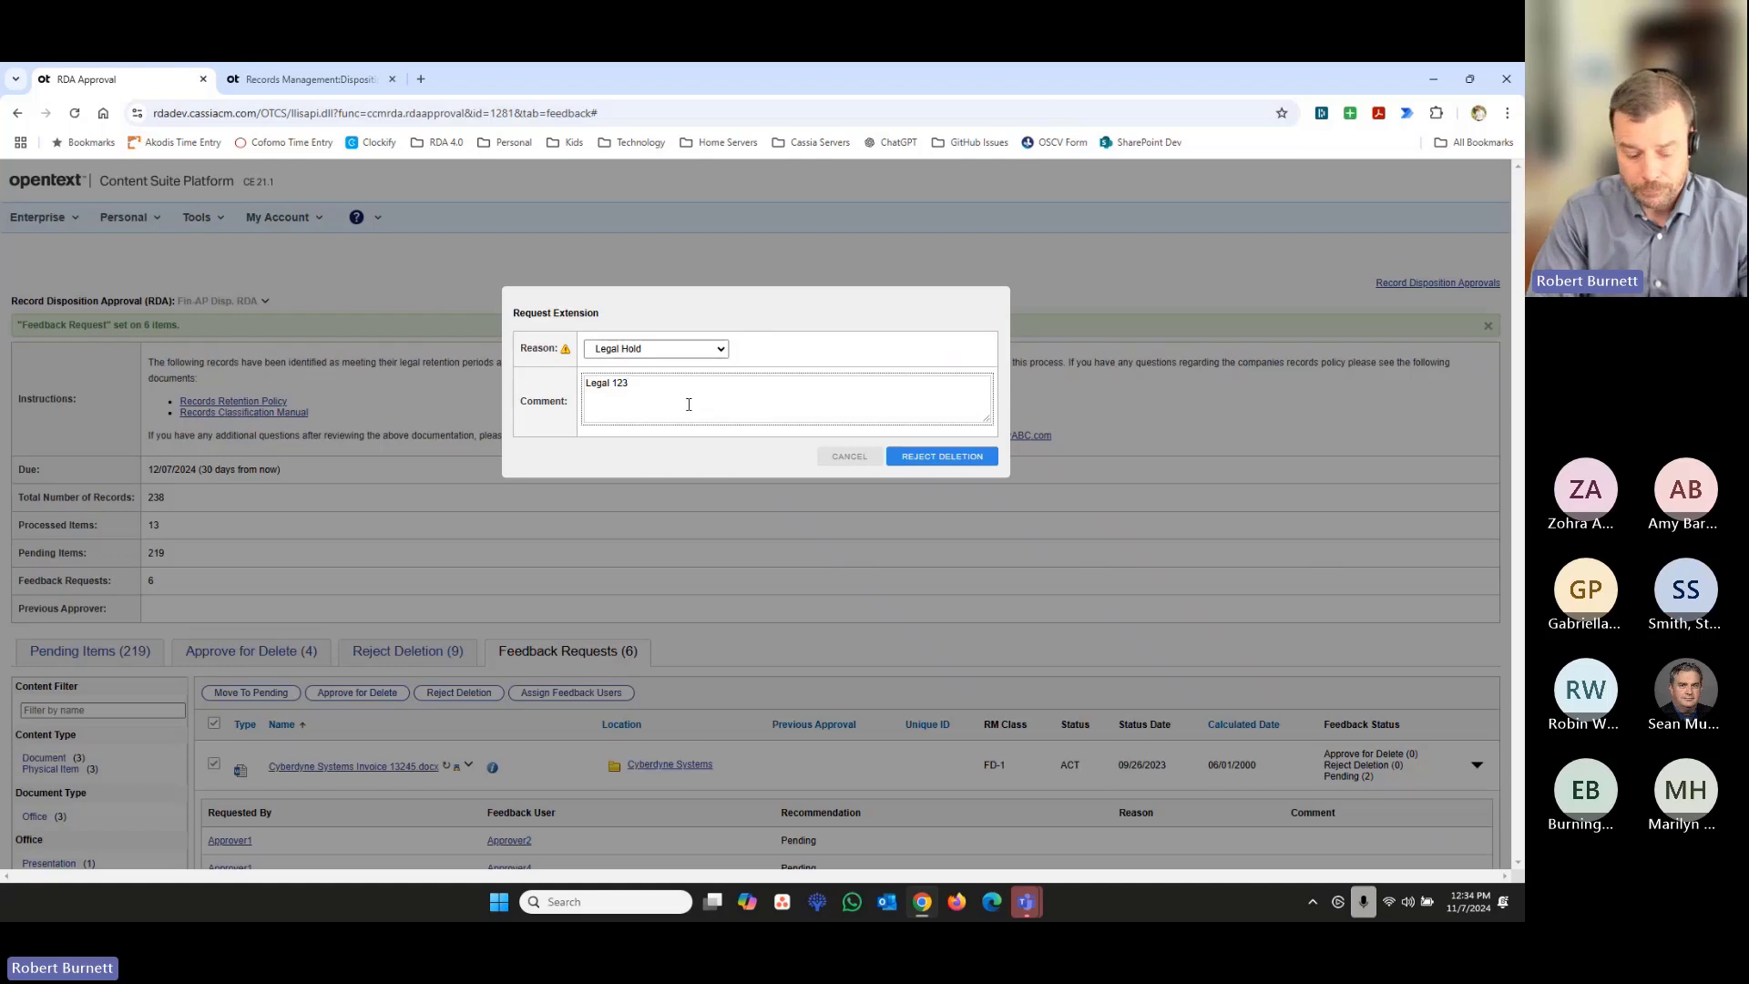
click(973, 456)
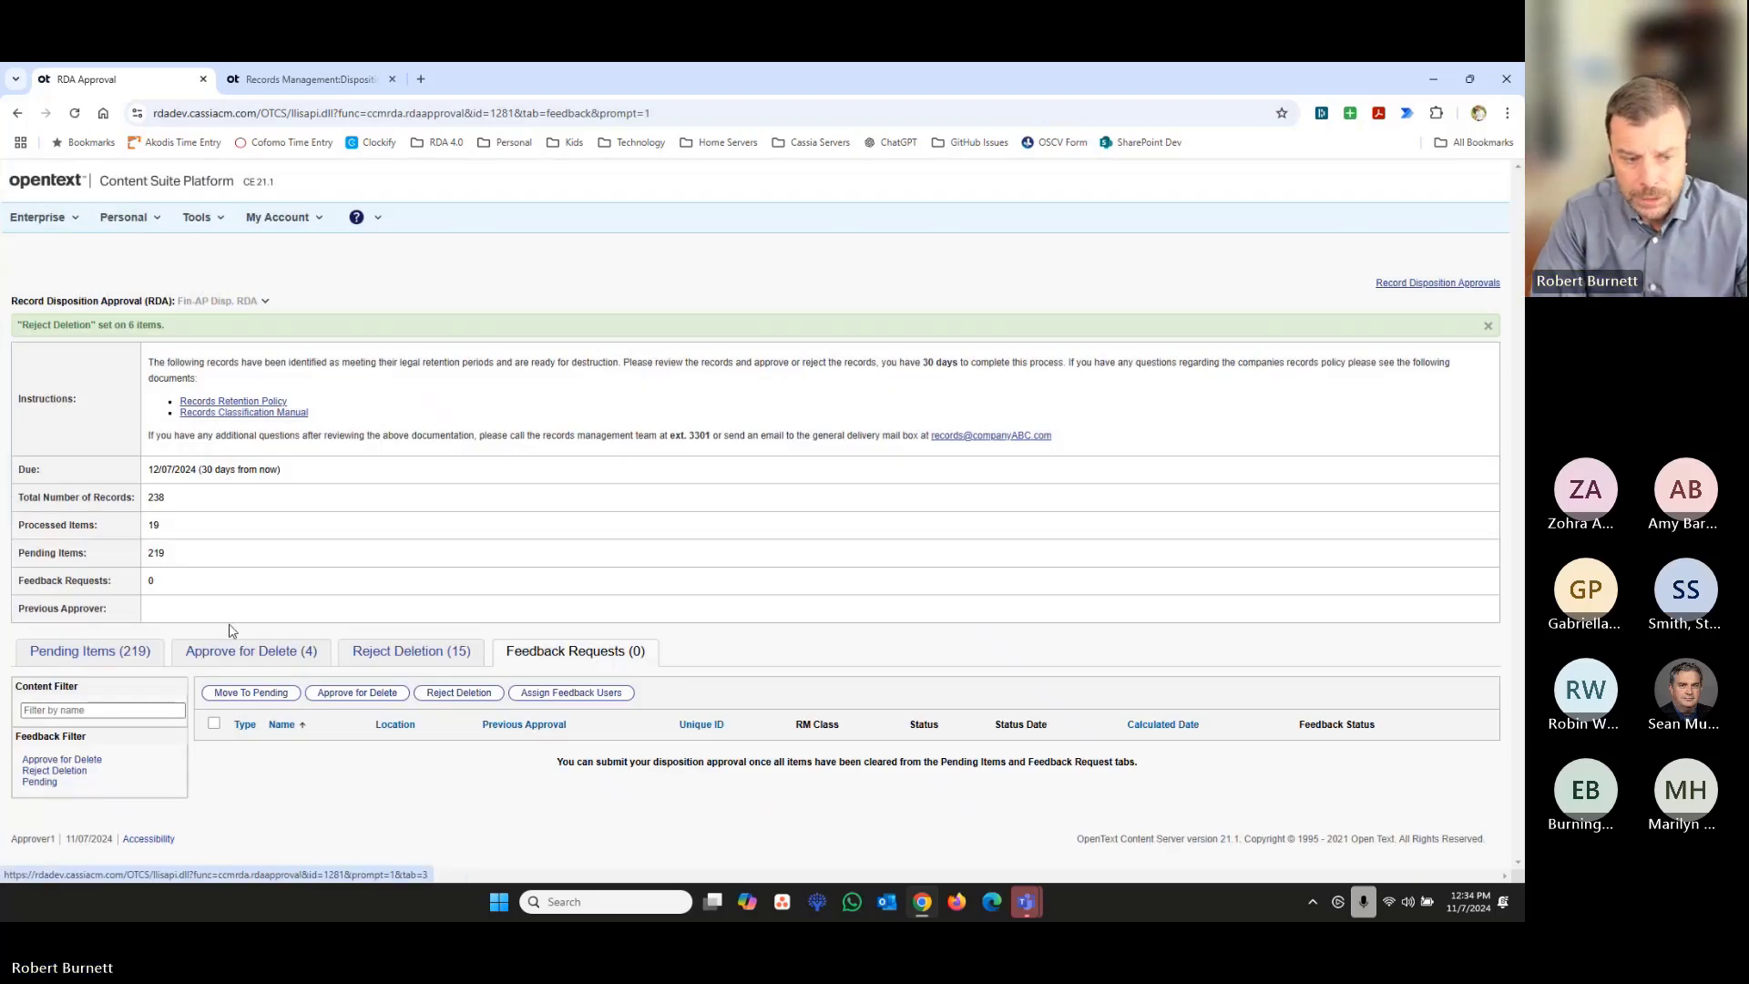
- Approve all pending items across every page for deletion and mark the disposition as complete
click(139, 655)
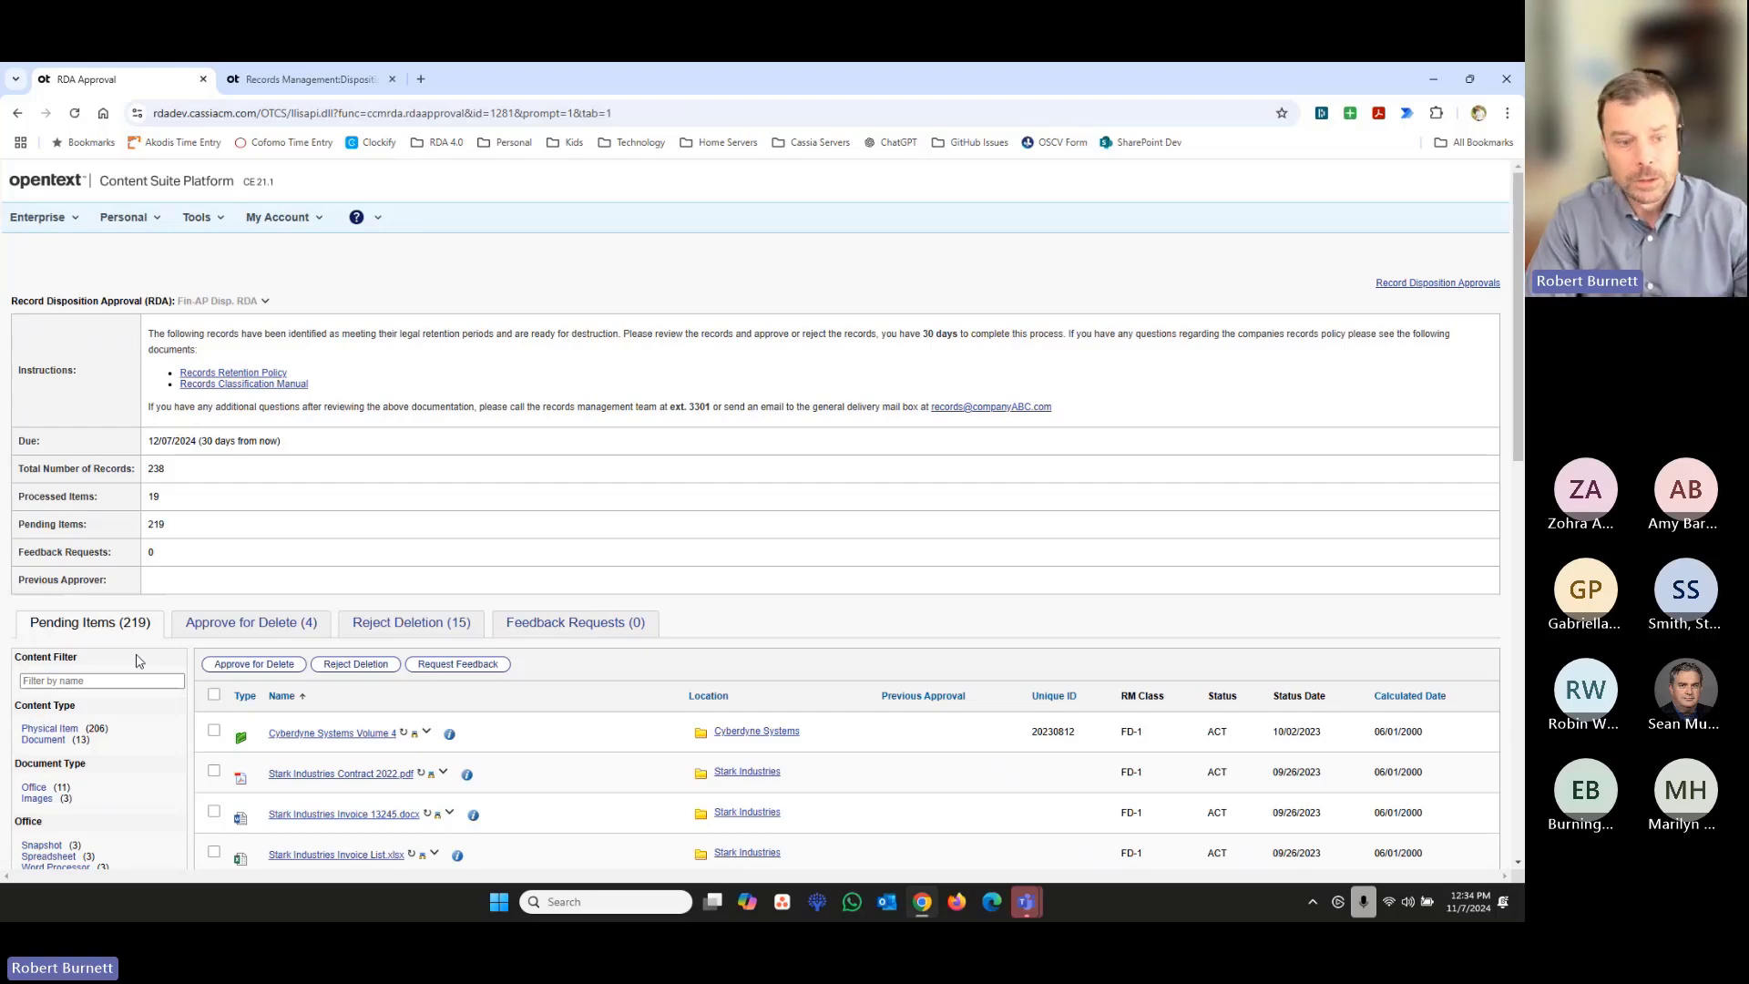
scroll(136, 660, down, 3)
click(214, 461)
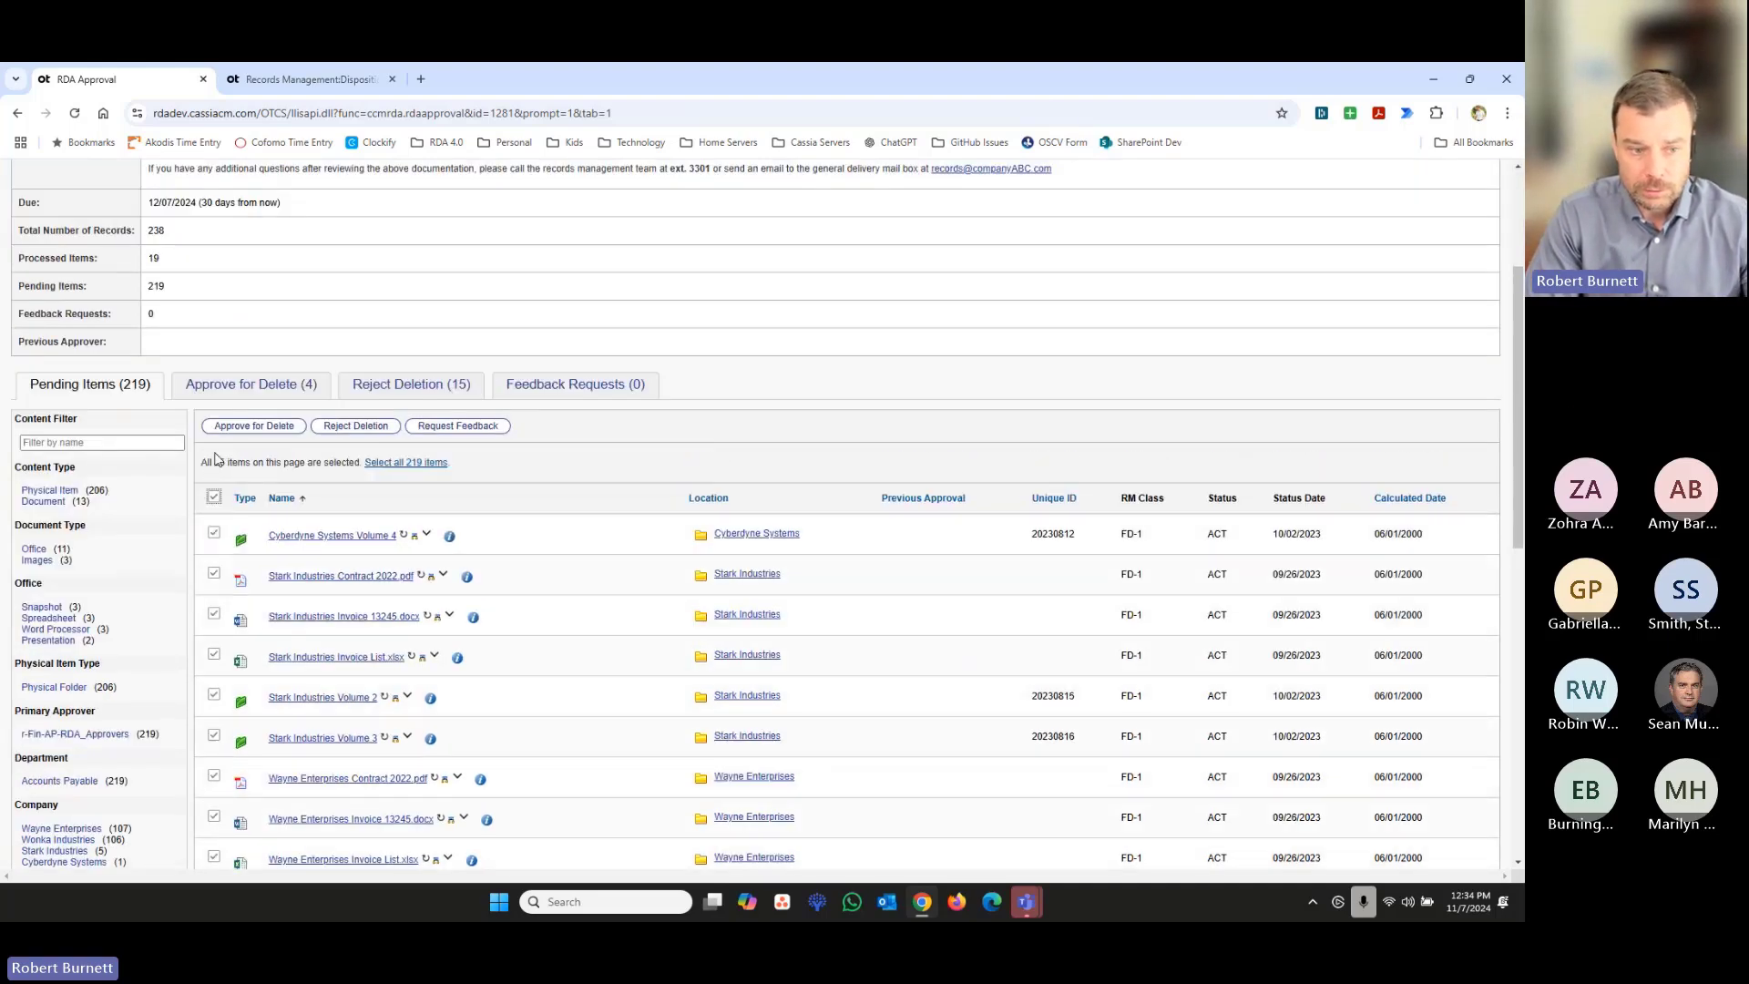
click(381, 463)
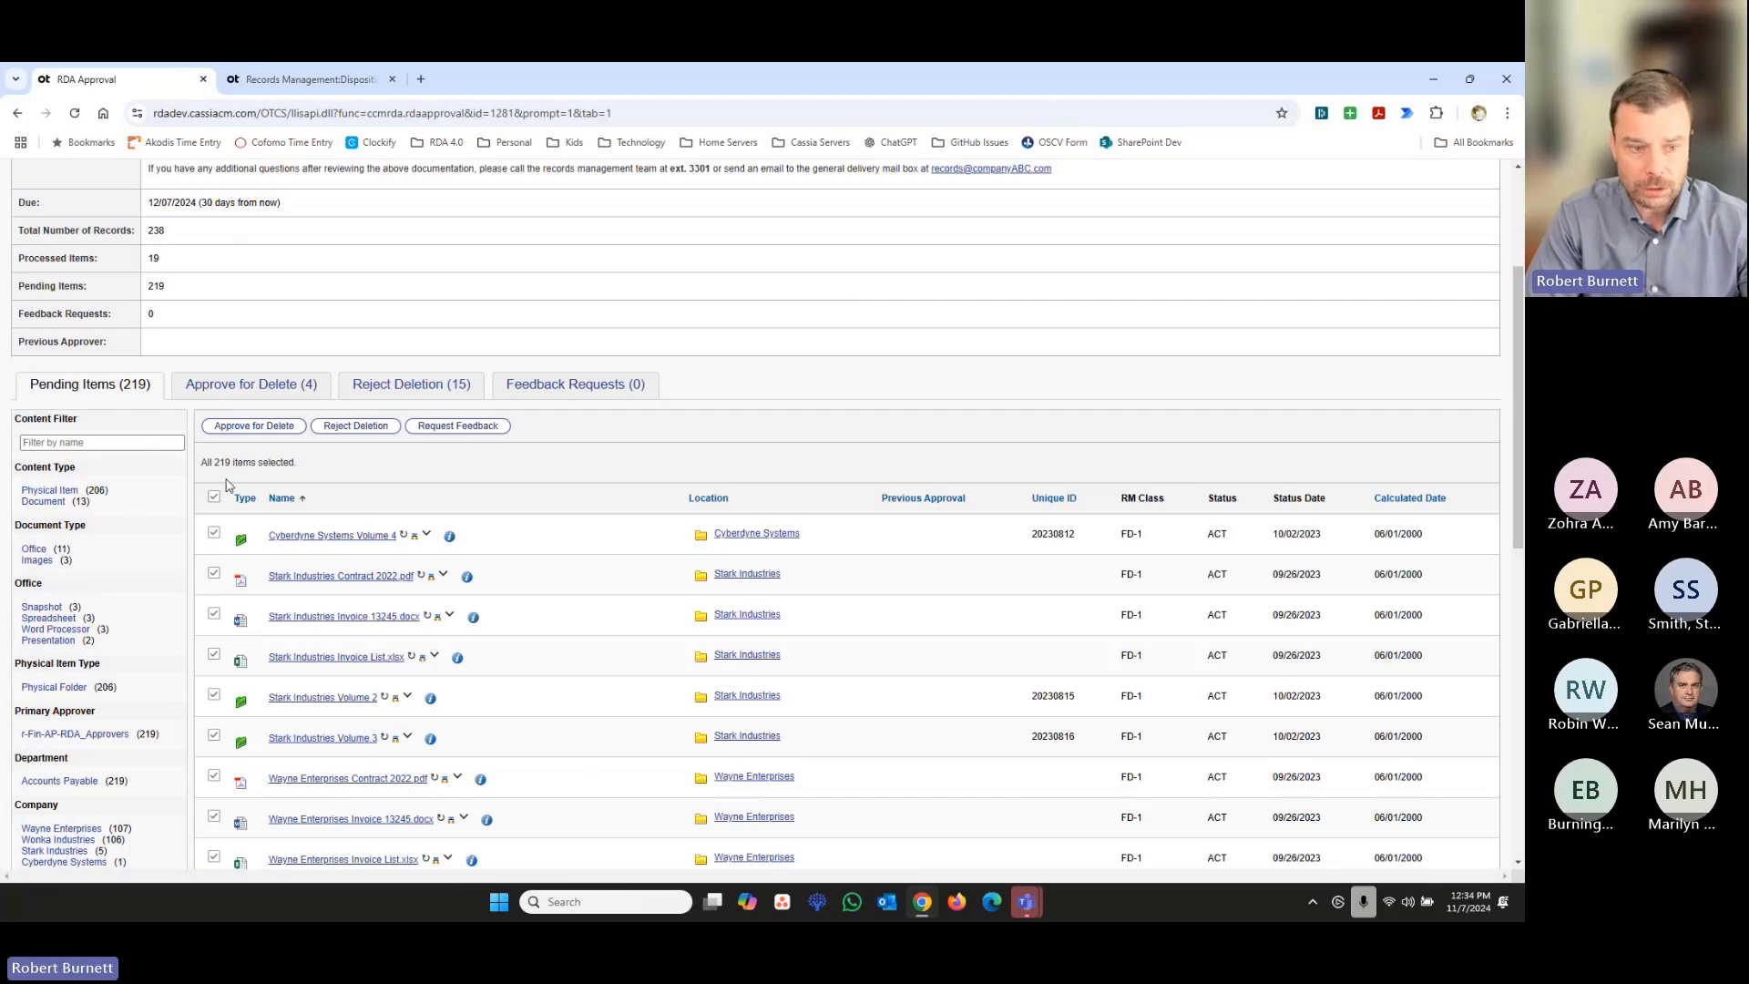
click(263, 425)
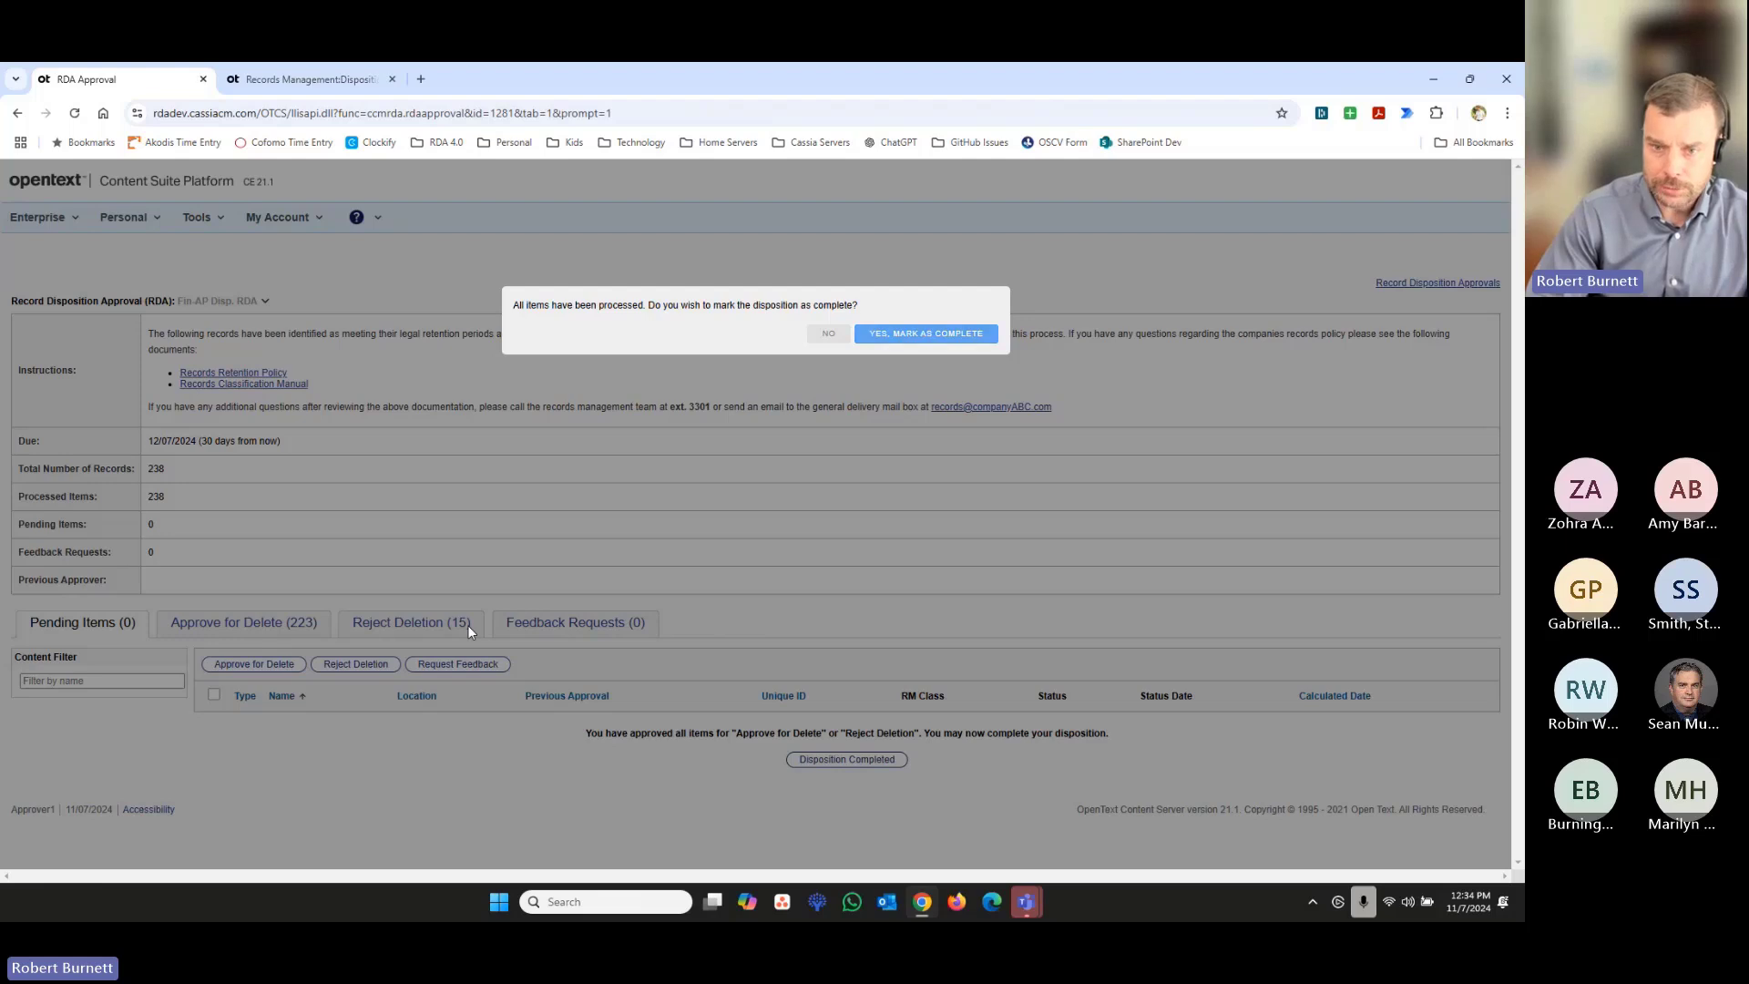
click(909, 343)
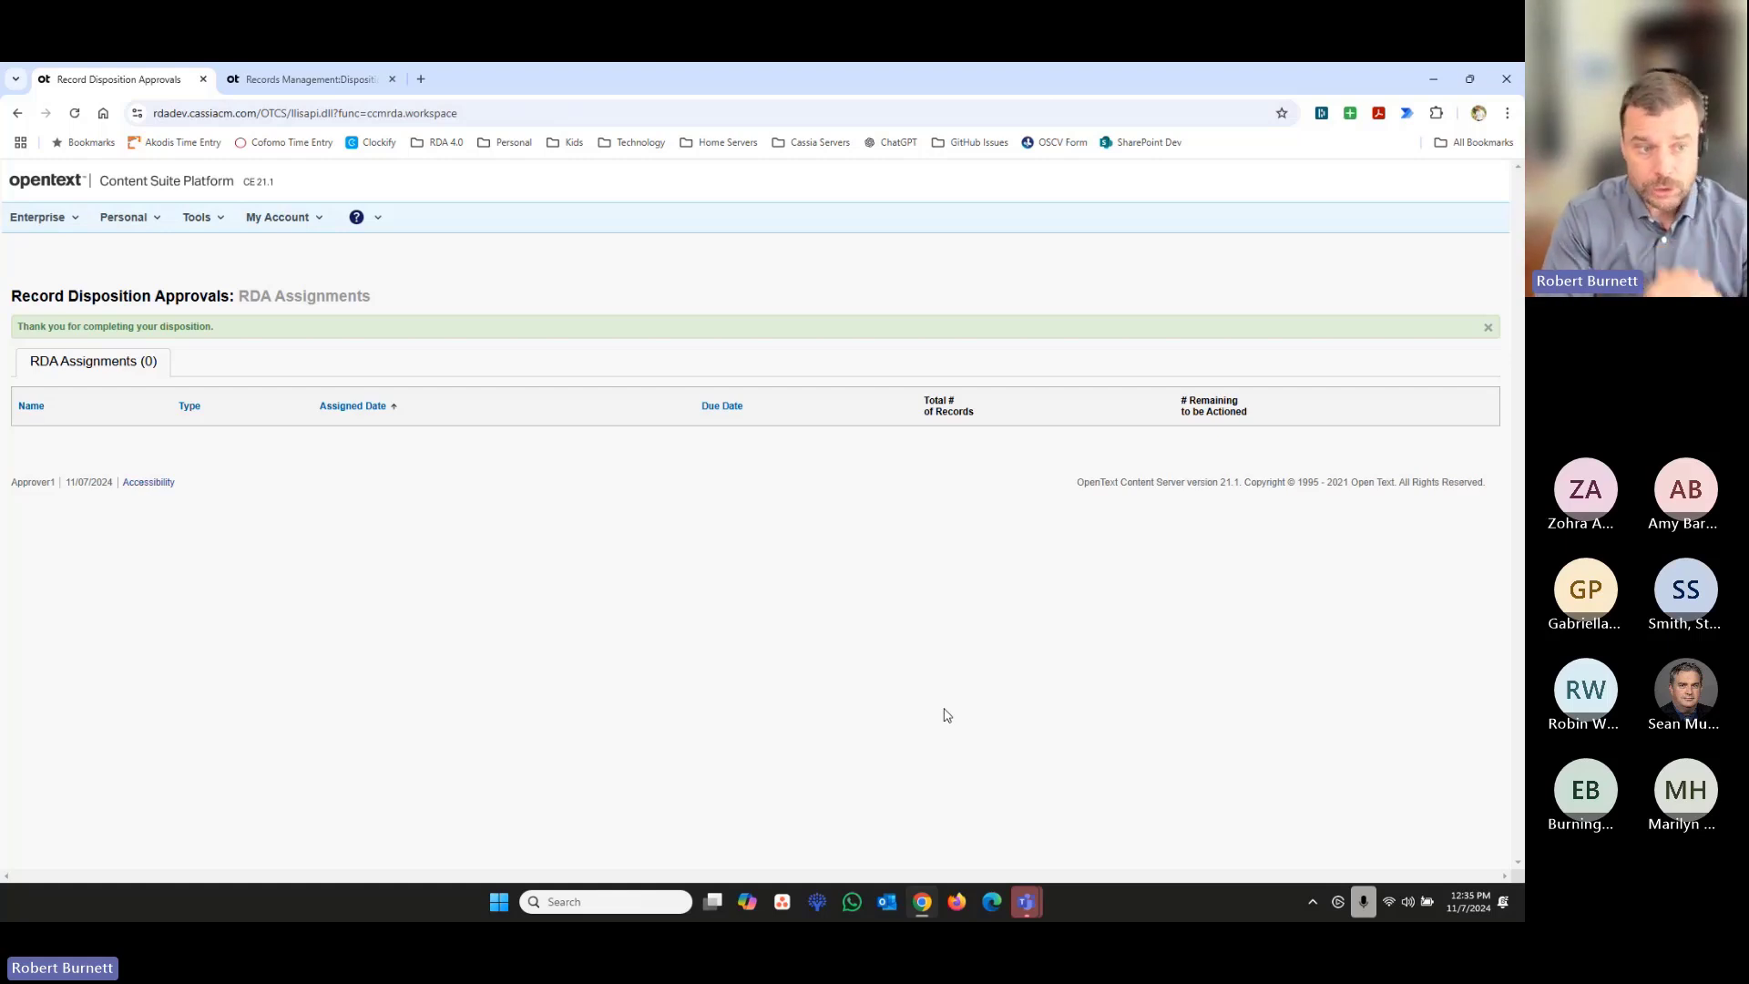
- Log out of the Approver1 account and sign in with the saved Admin login
click(287, 220)
click(266, 316)
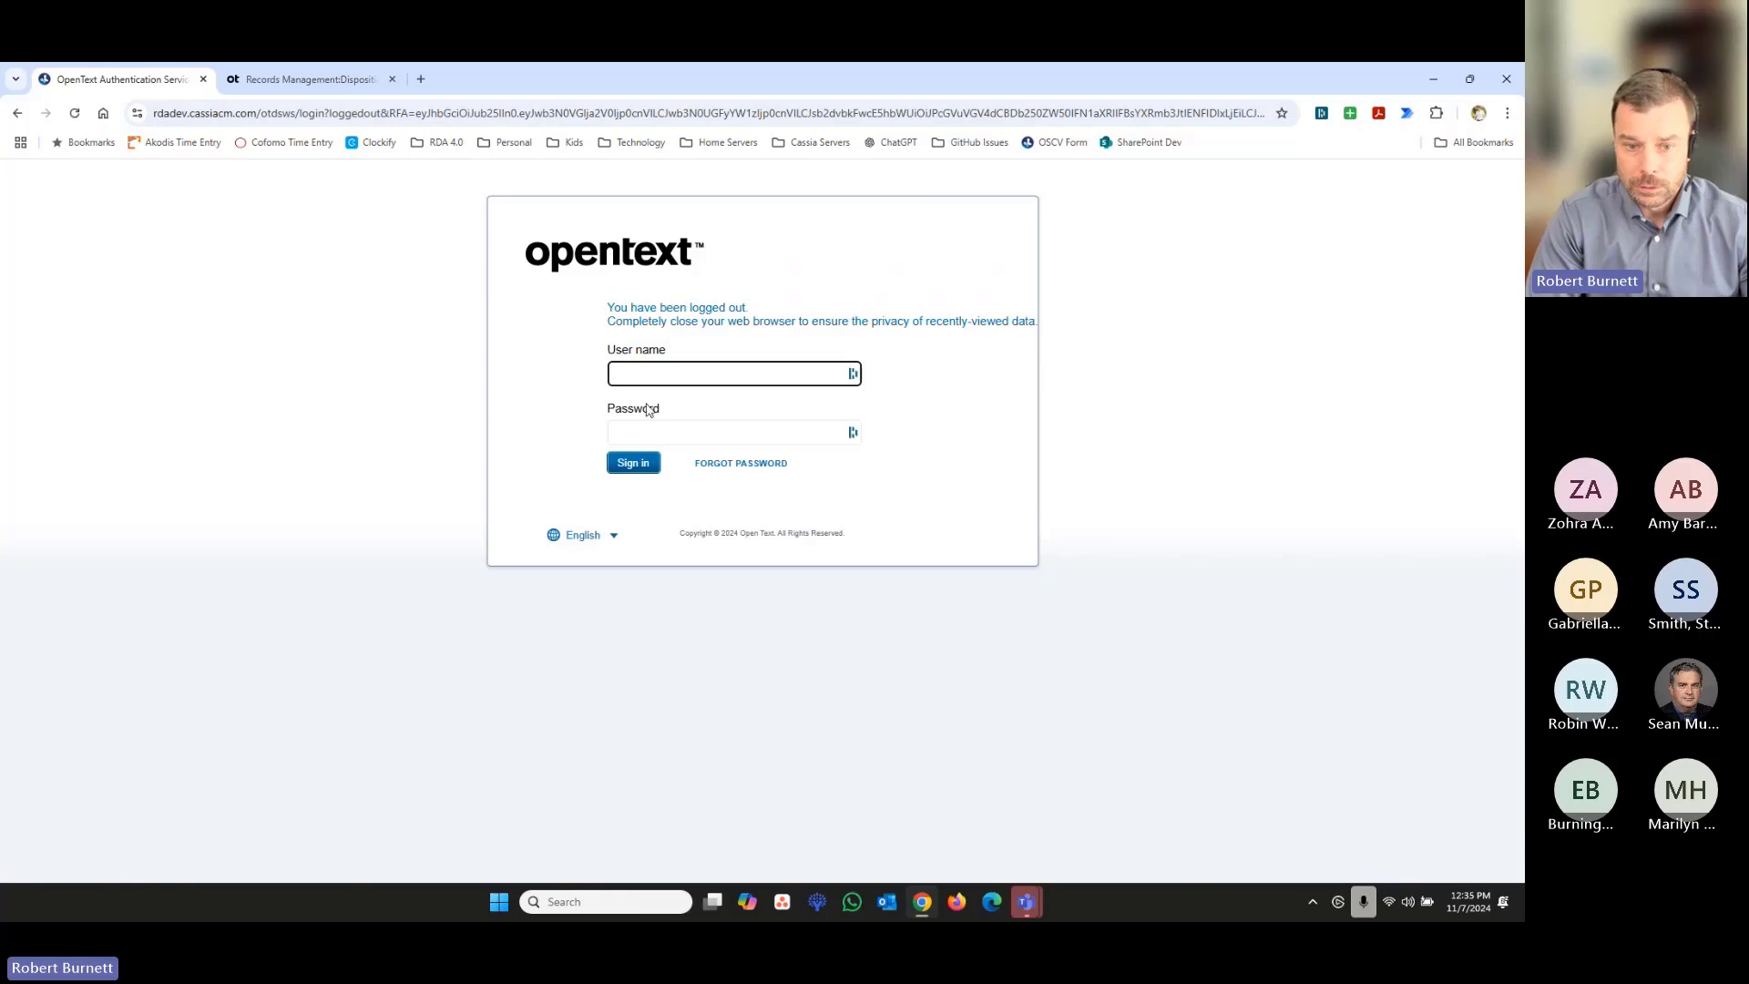
click(645, 374)
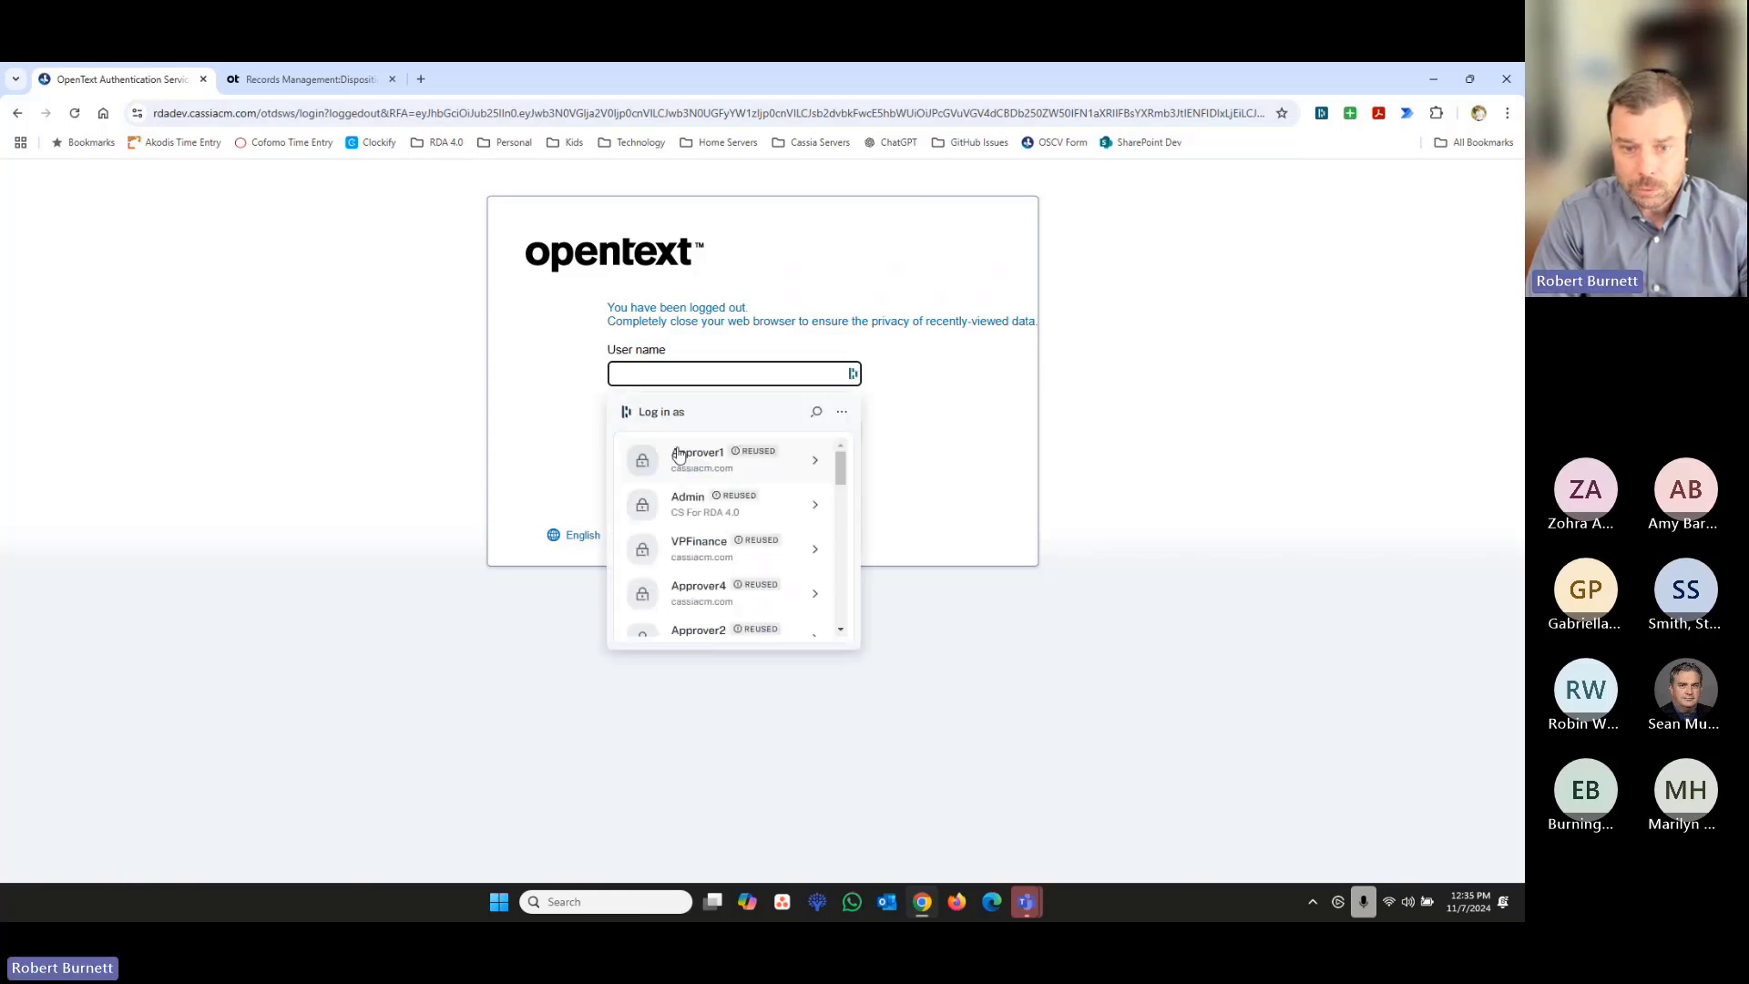
click(688, 502)
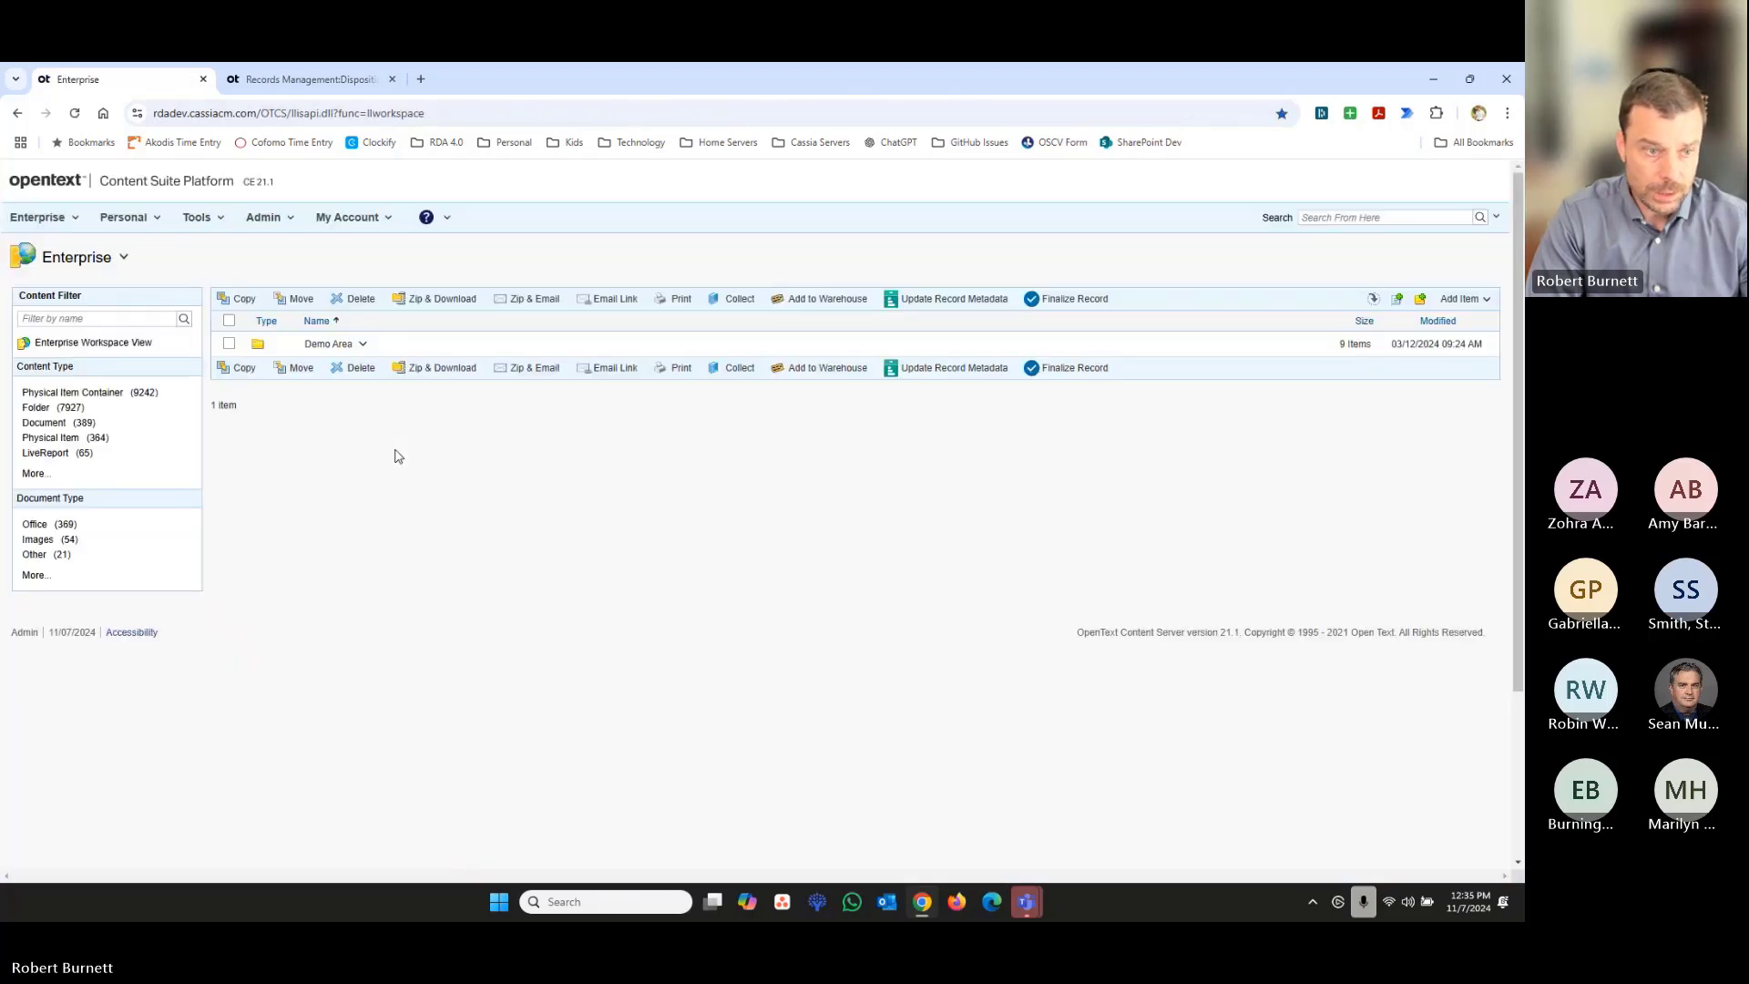
- Open the RDA Admin Workspace and check the status of the Fin-AP Disp. RDA among the initiated RDAs
click(37, 217)
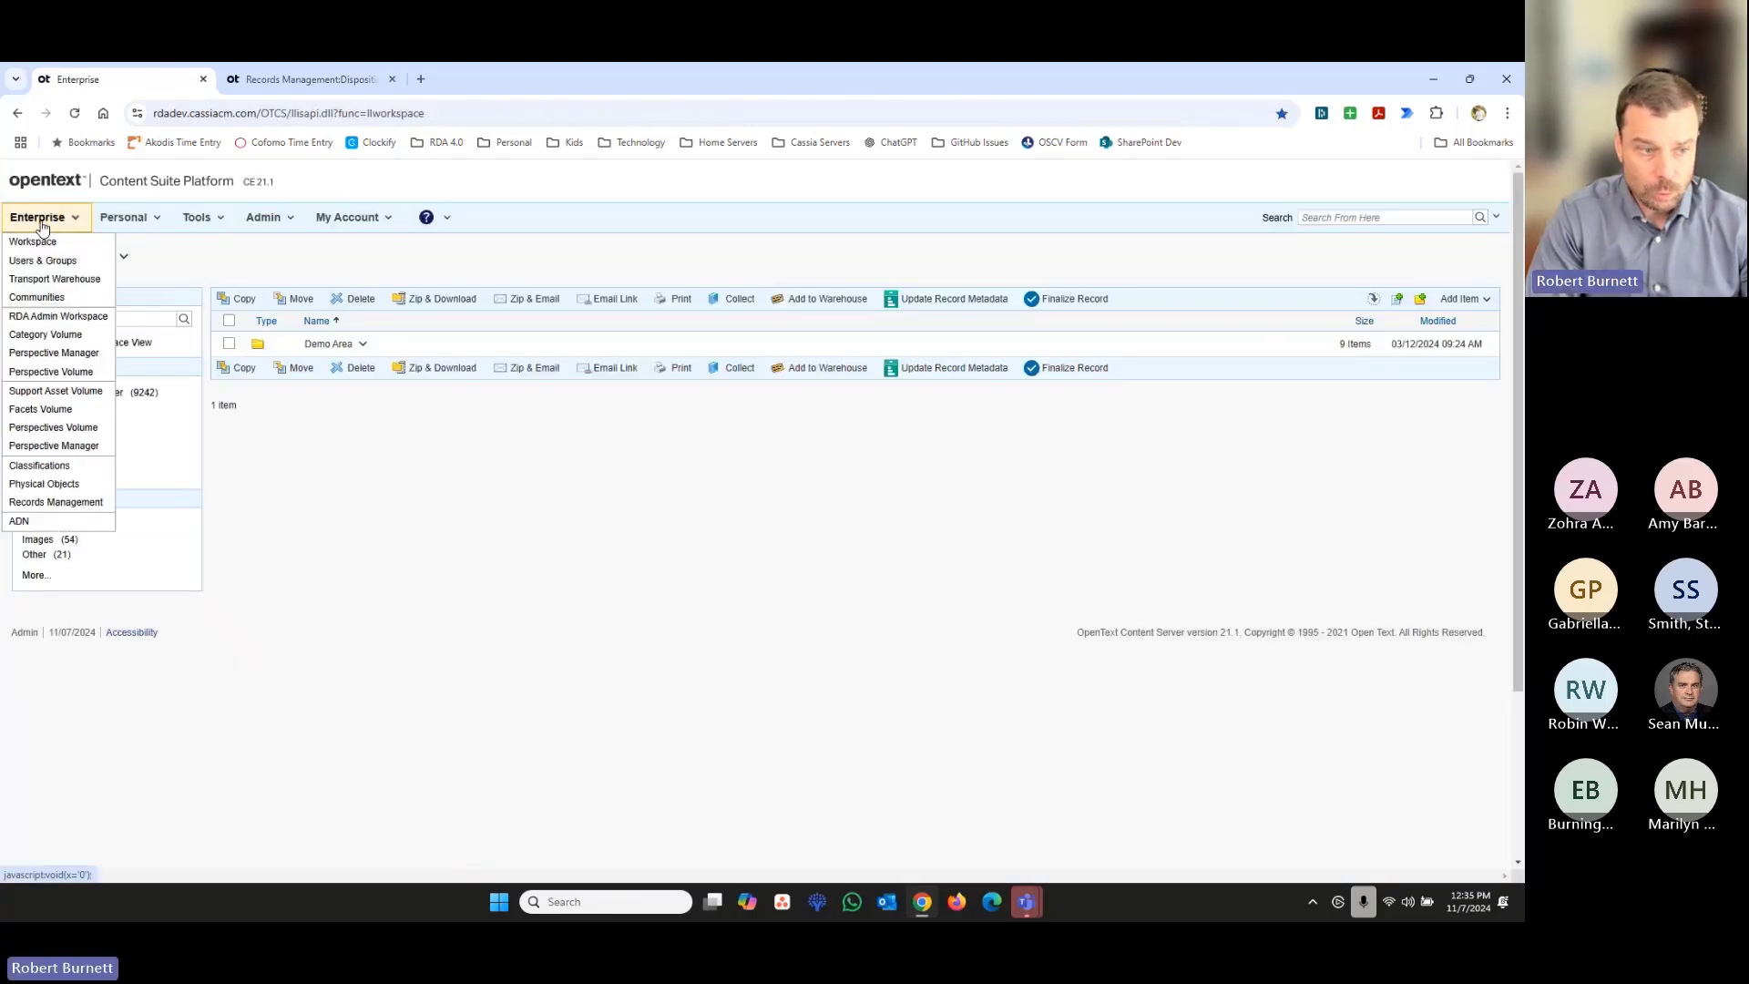
click(80, 318)
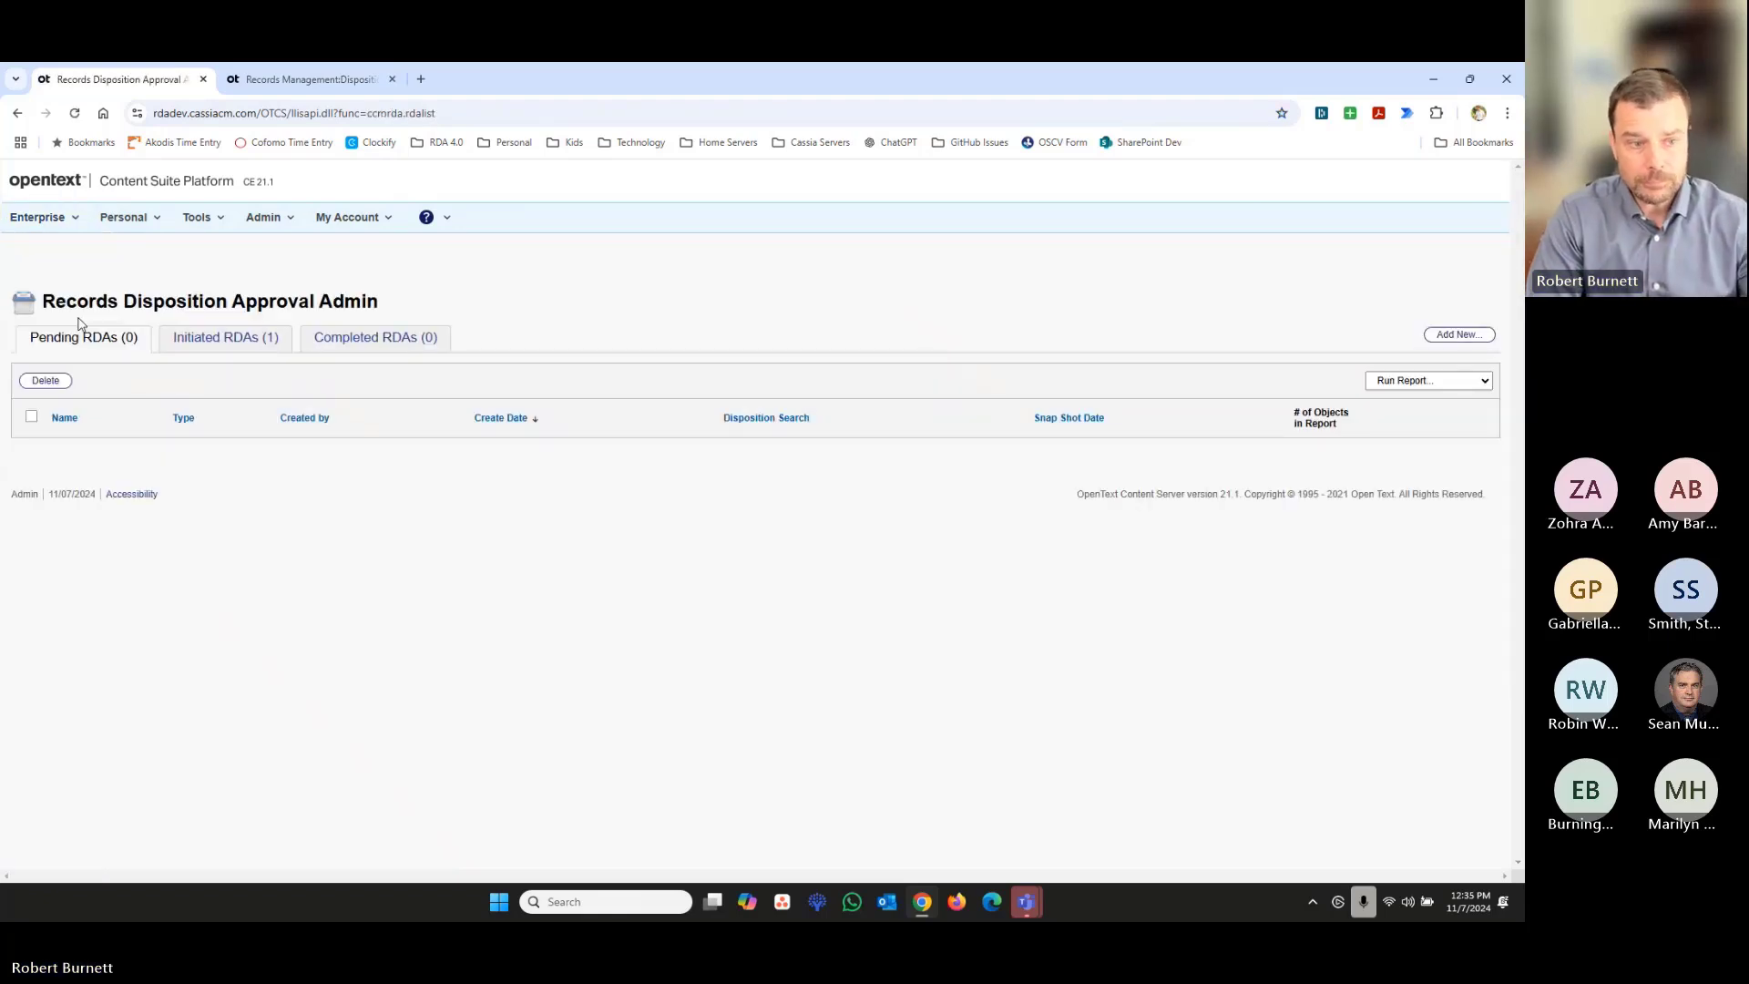
click(210, 352)
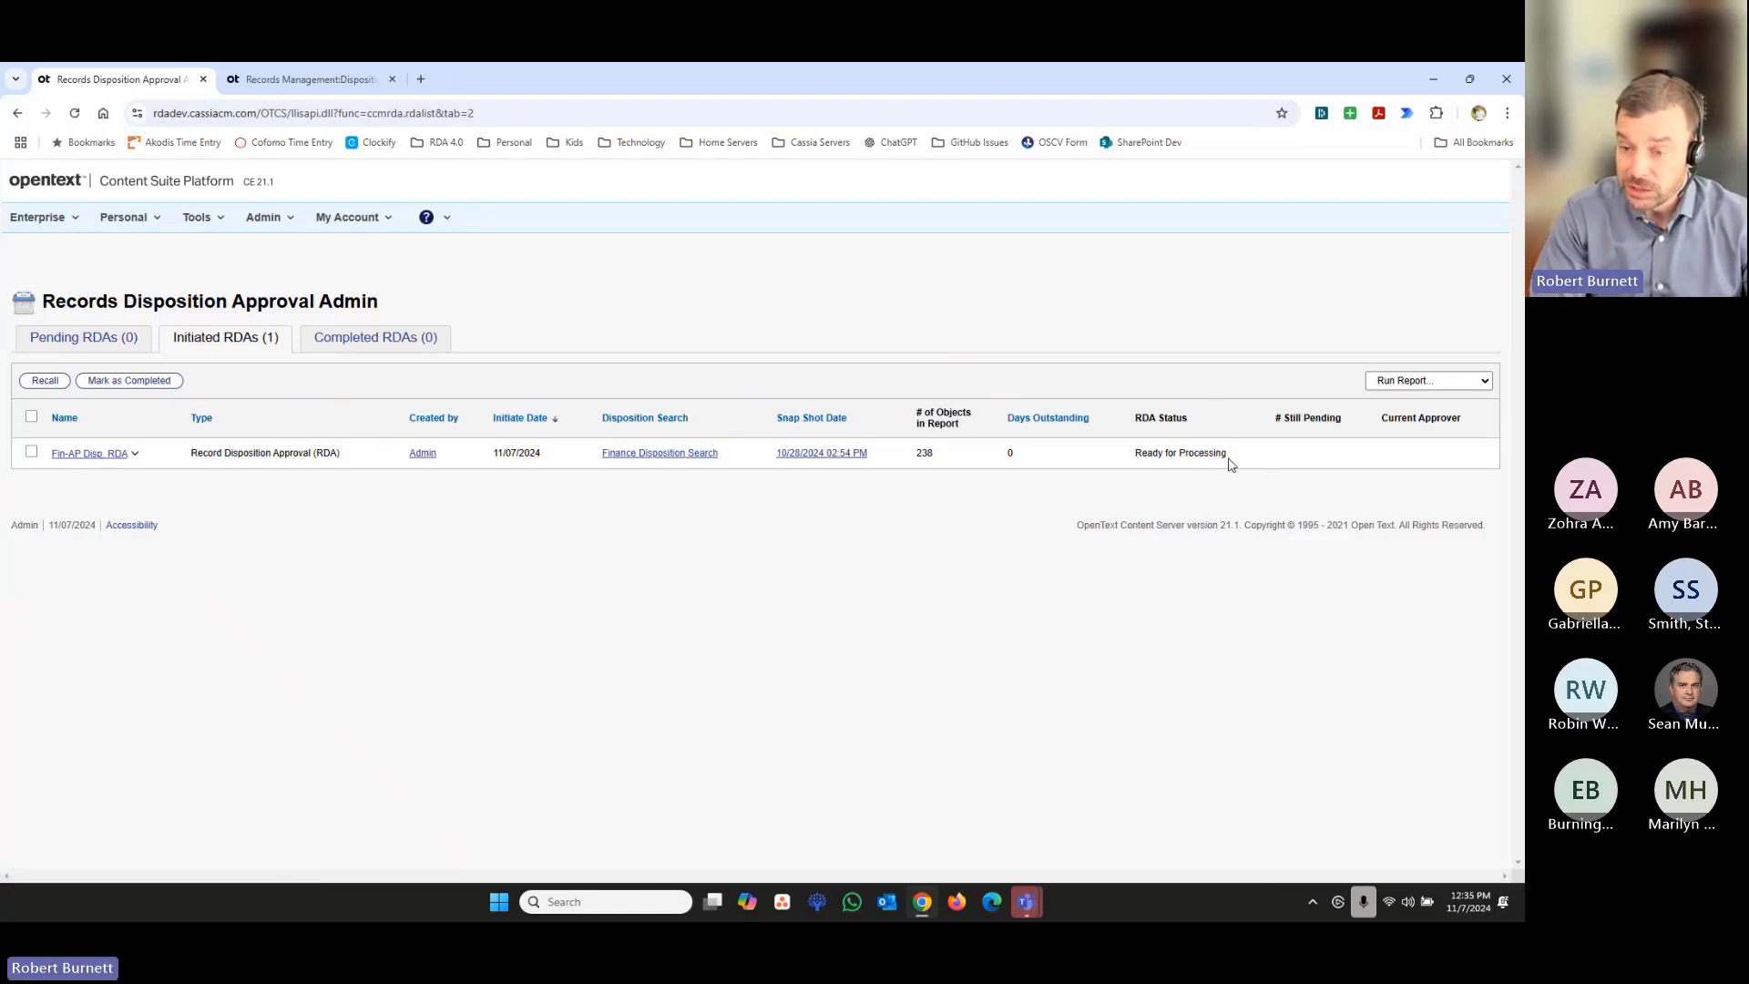
drag(1231, 456, 1135, 453)
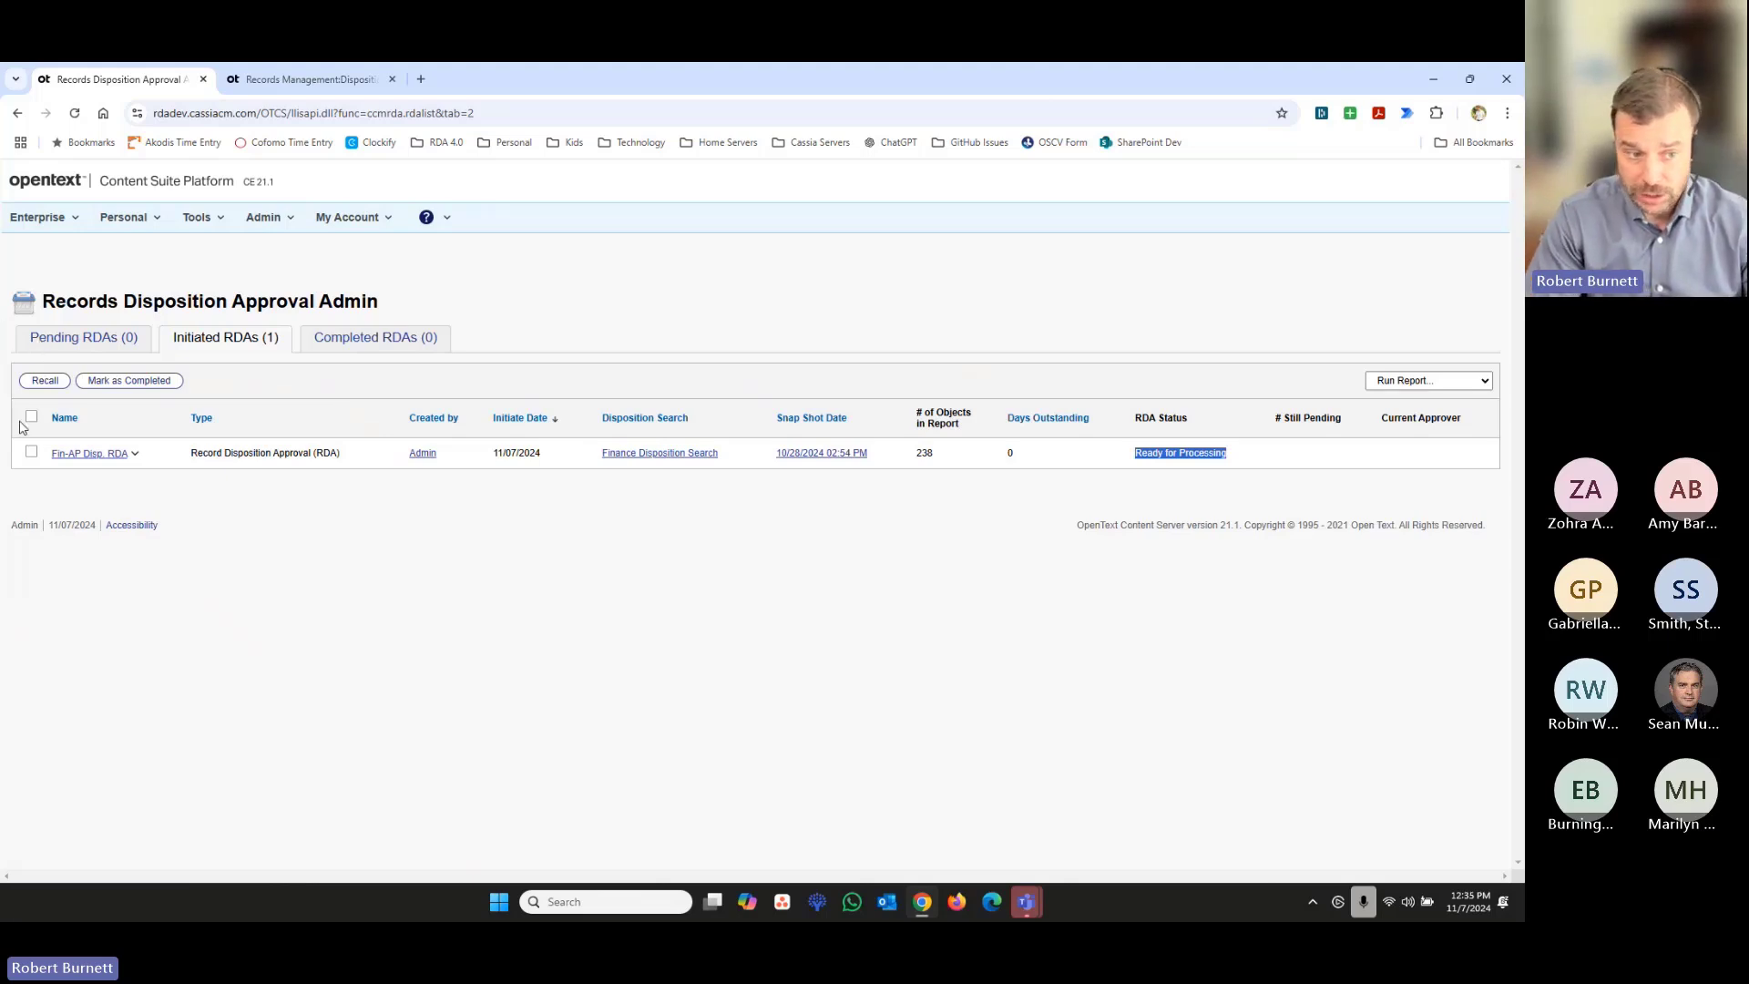
- Open the Fin-AP Disp. RDA and examine its rejected items, including the sign-off details of Acme Corp Contract 2022.docx
click(104, 455)
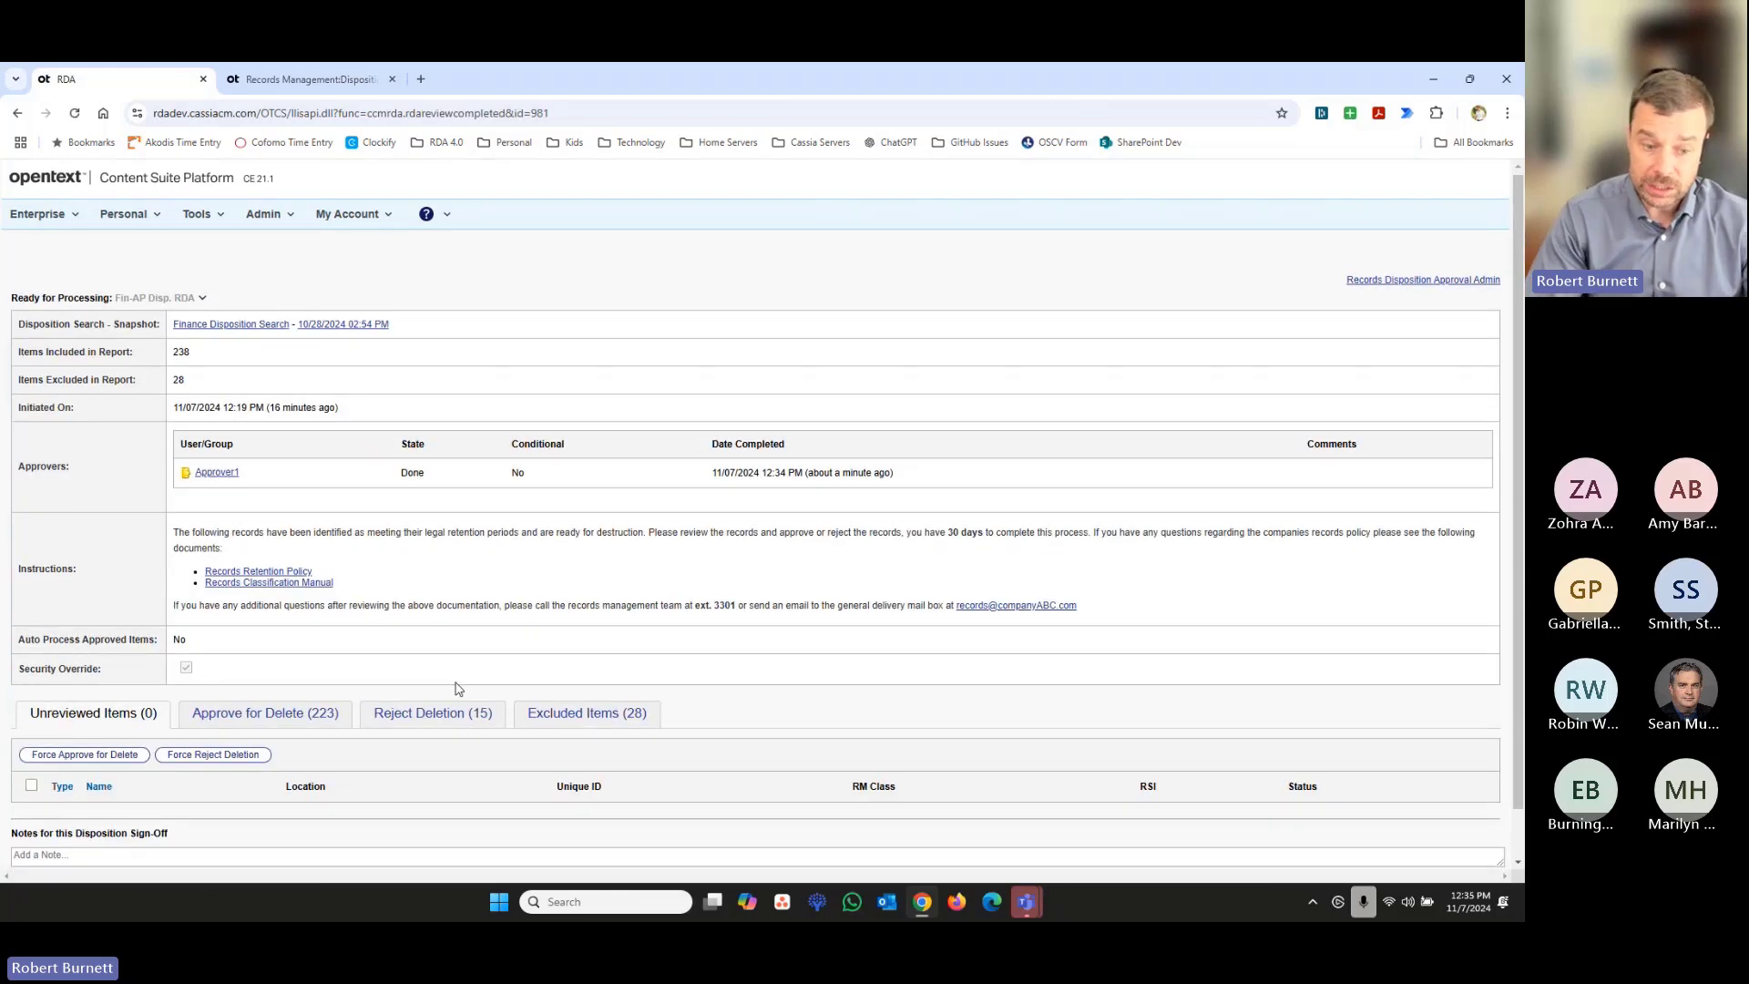
scroll(459, 689, down, 1)
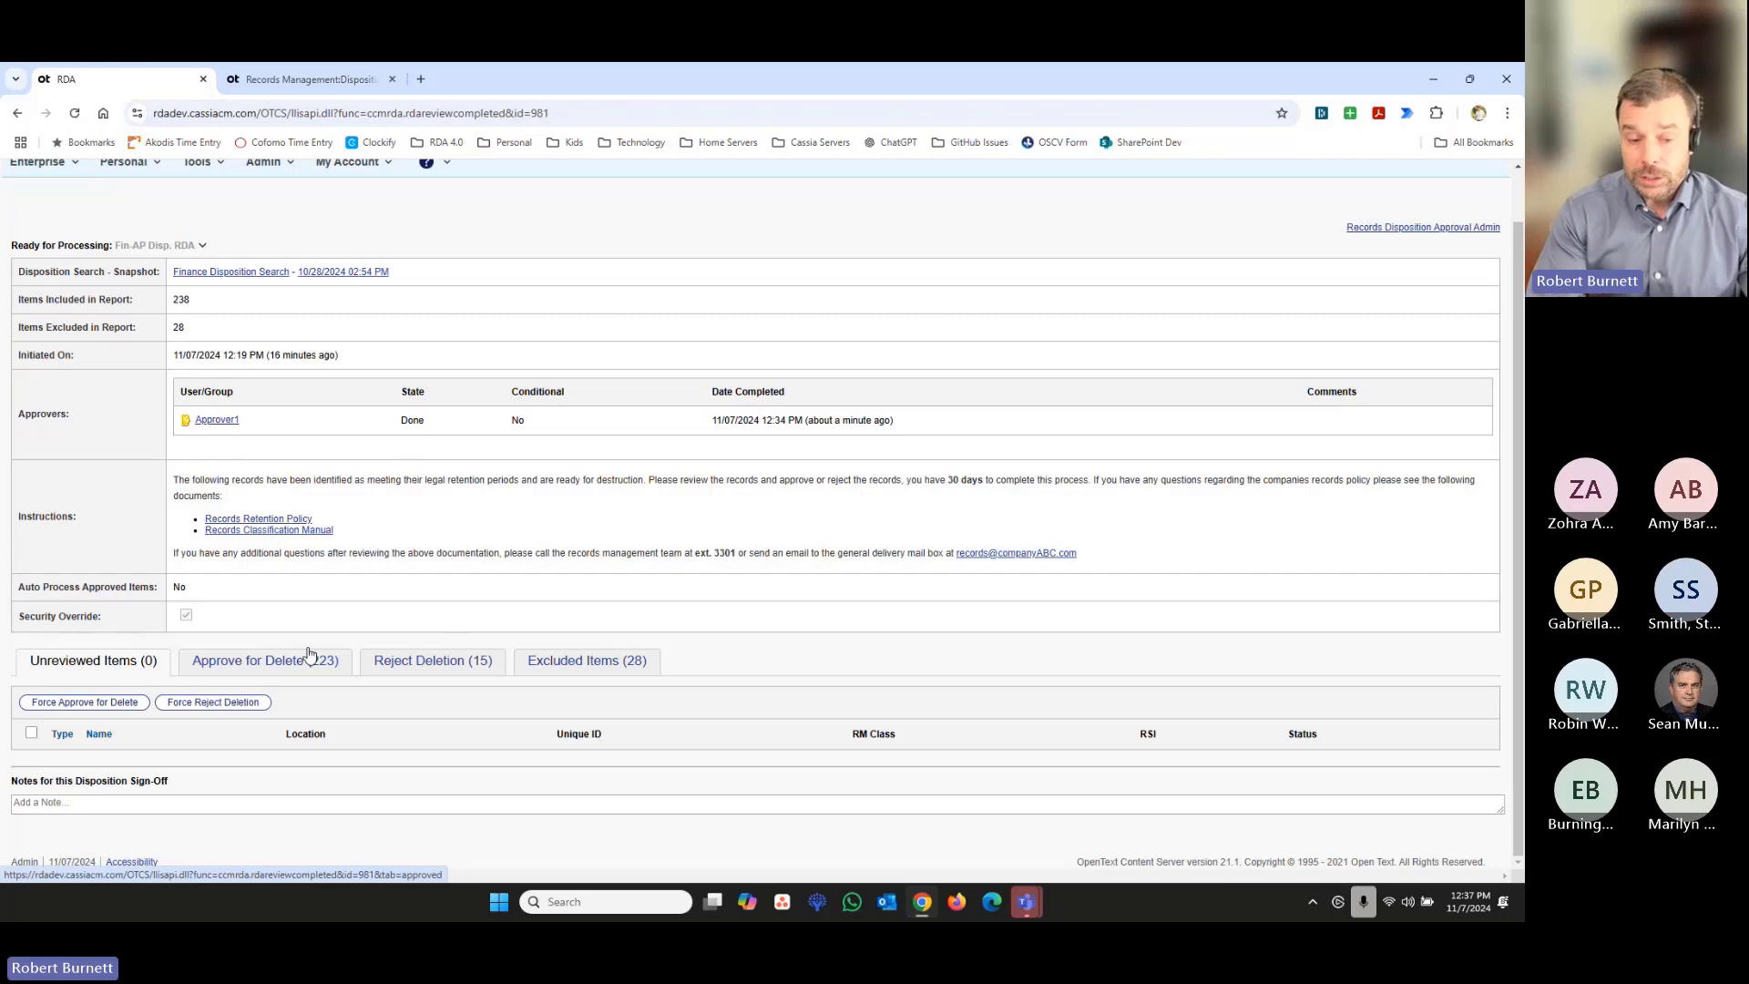
click(421, 664)
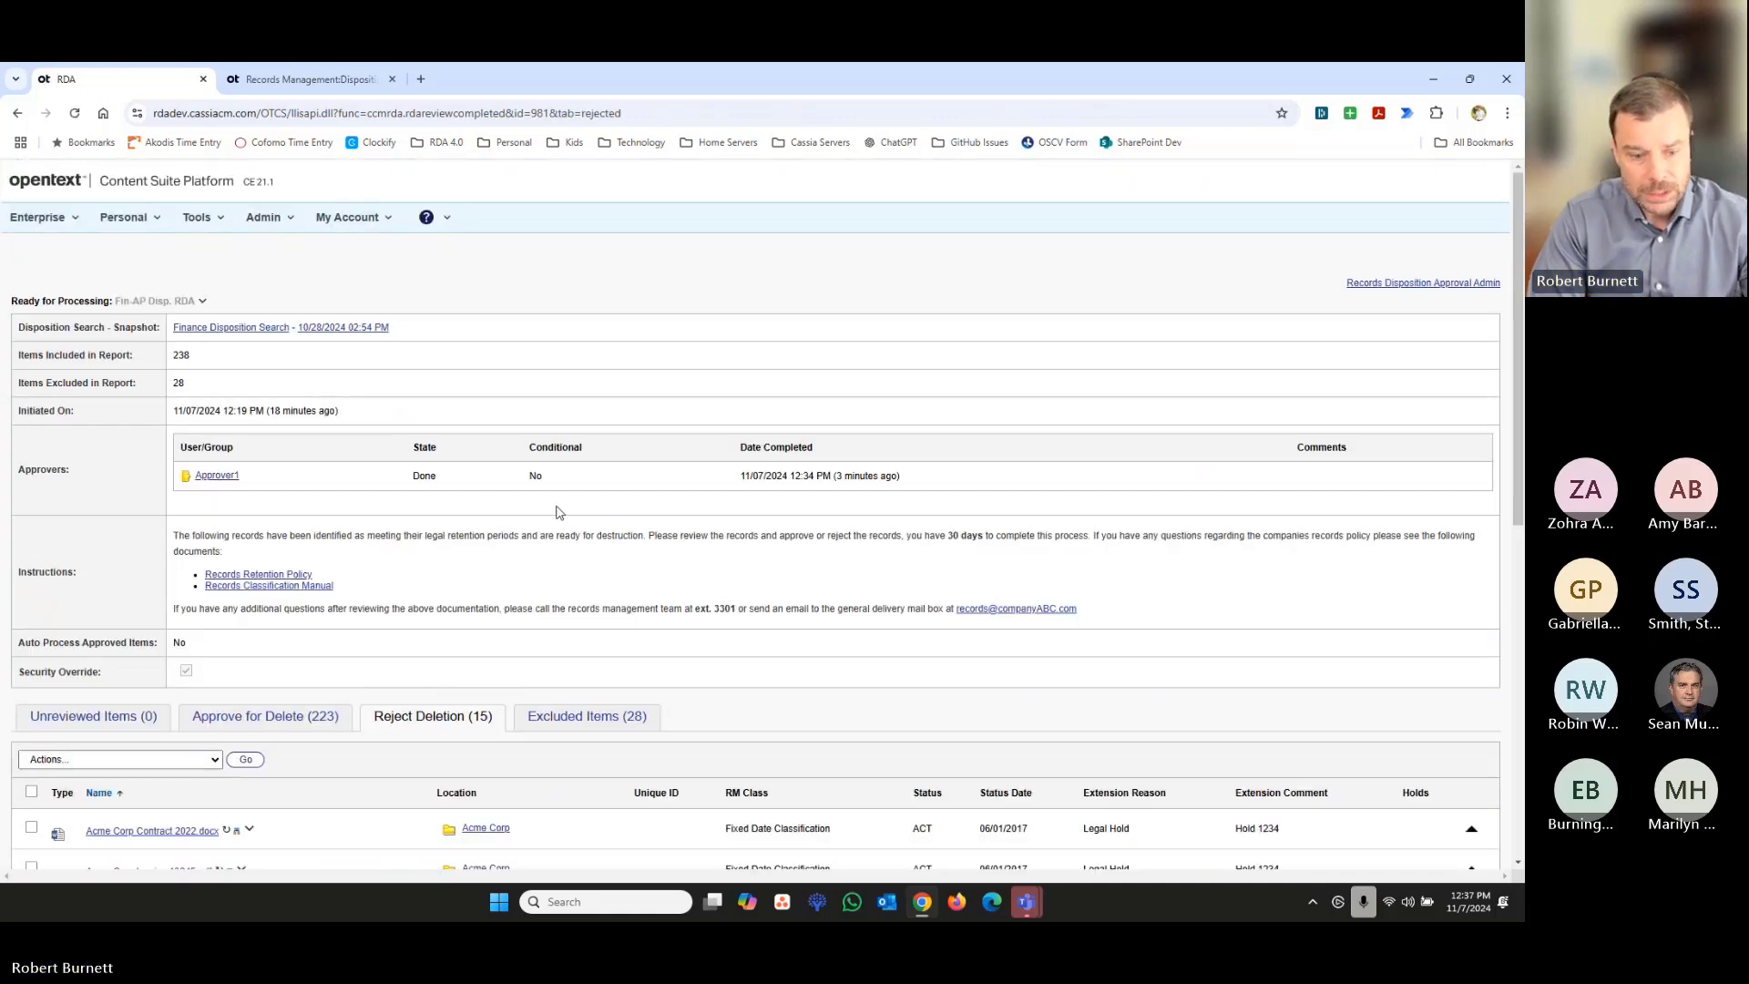
scroll(555, 510, down, 3)
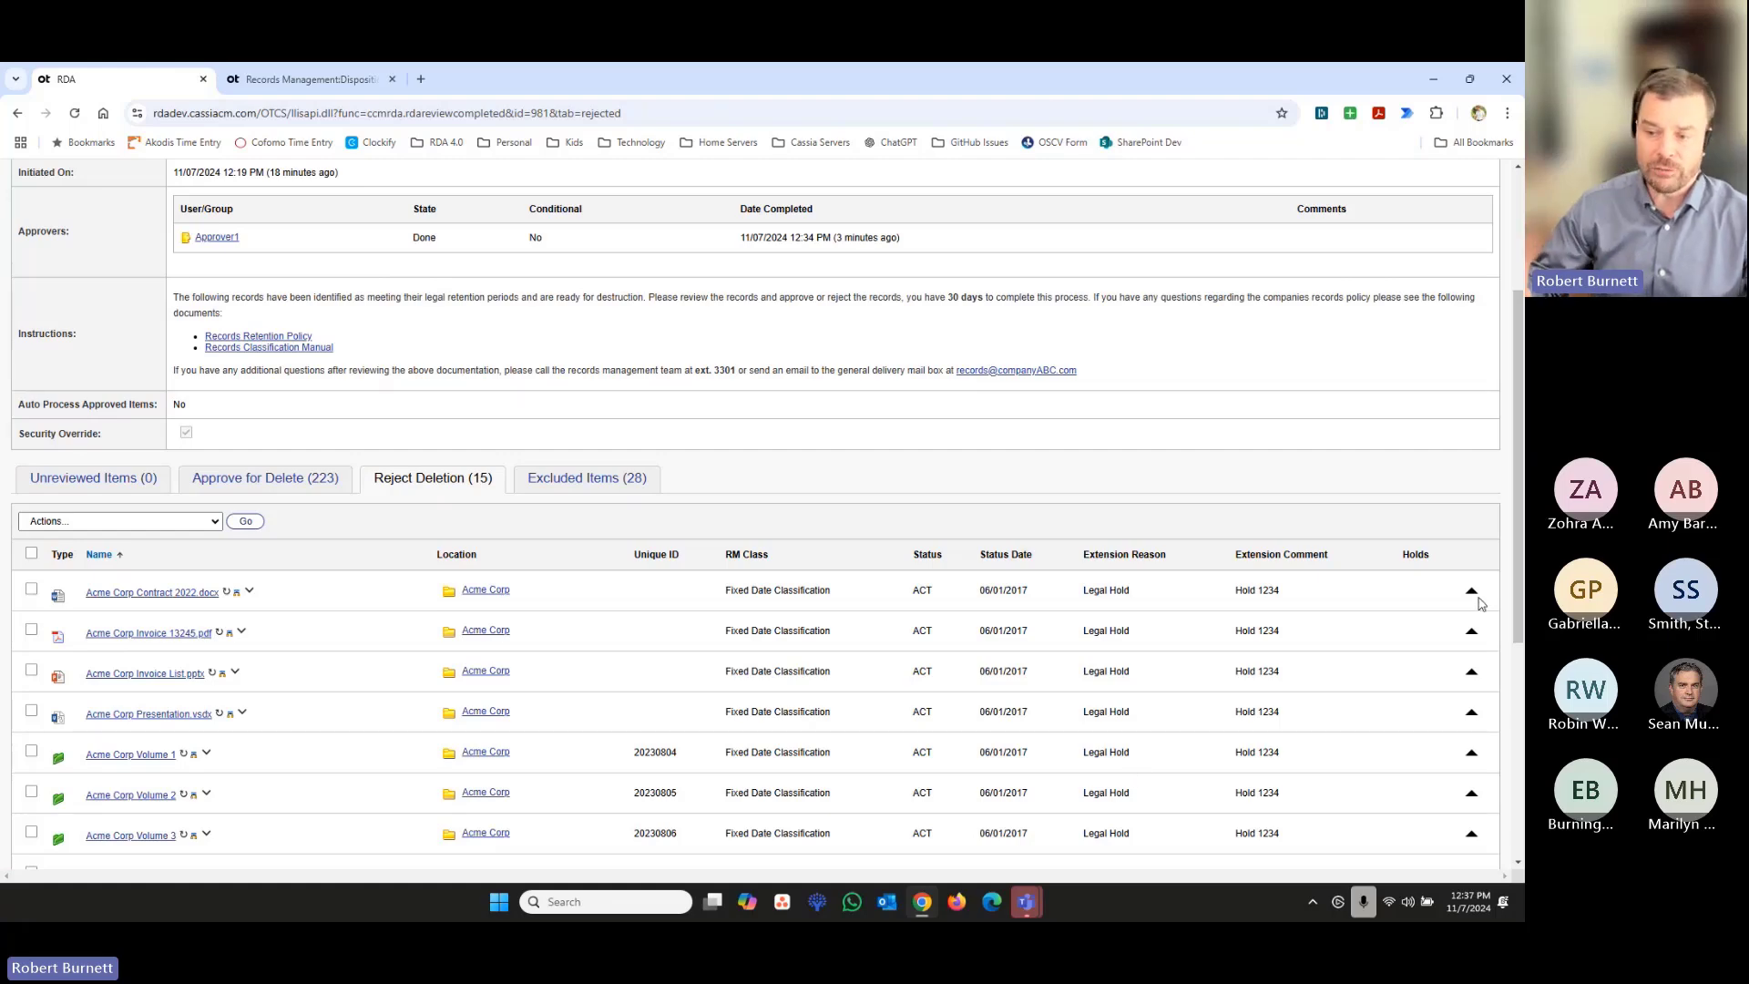
click(1474, 594)
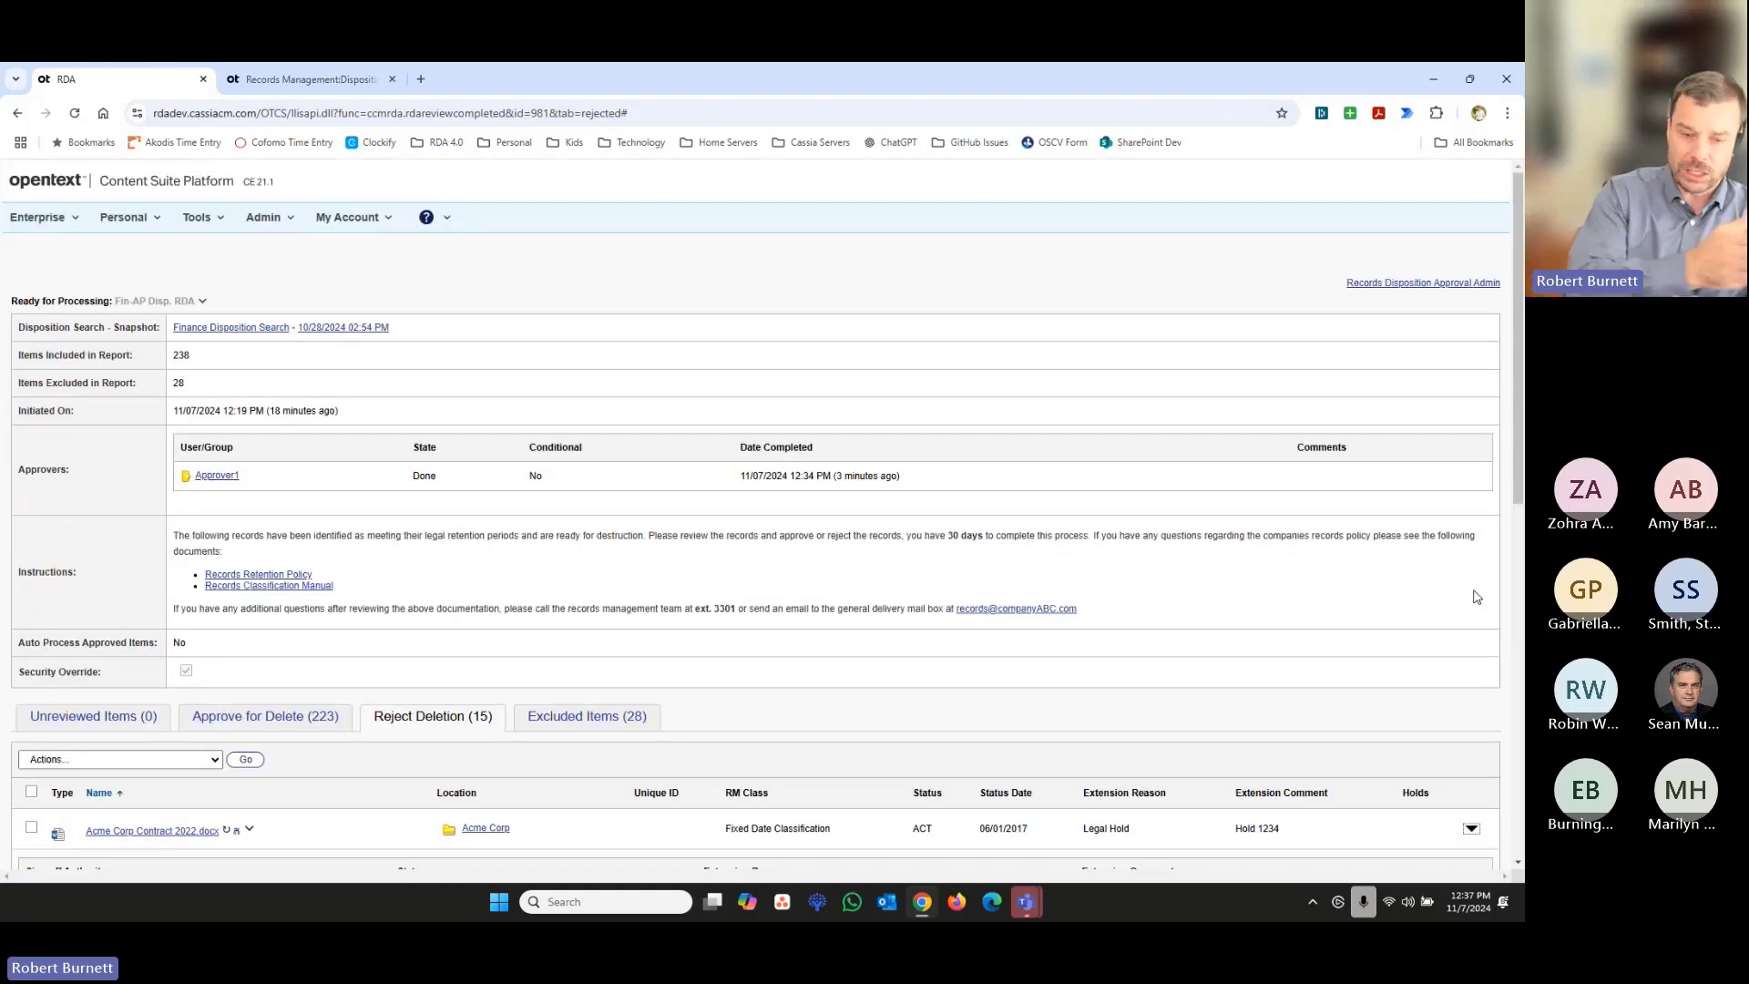
scroll(1383, 649, down, 3)
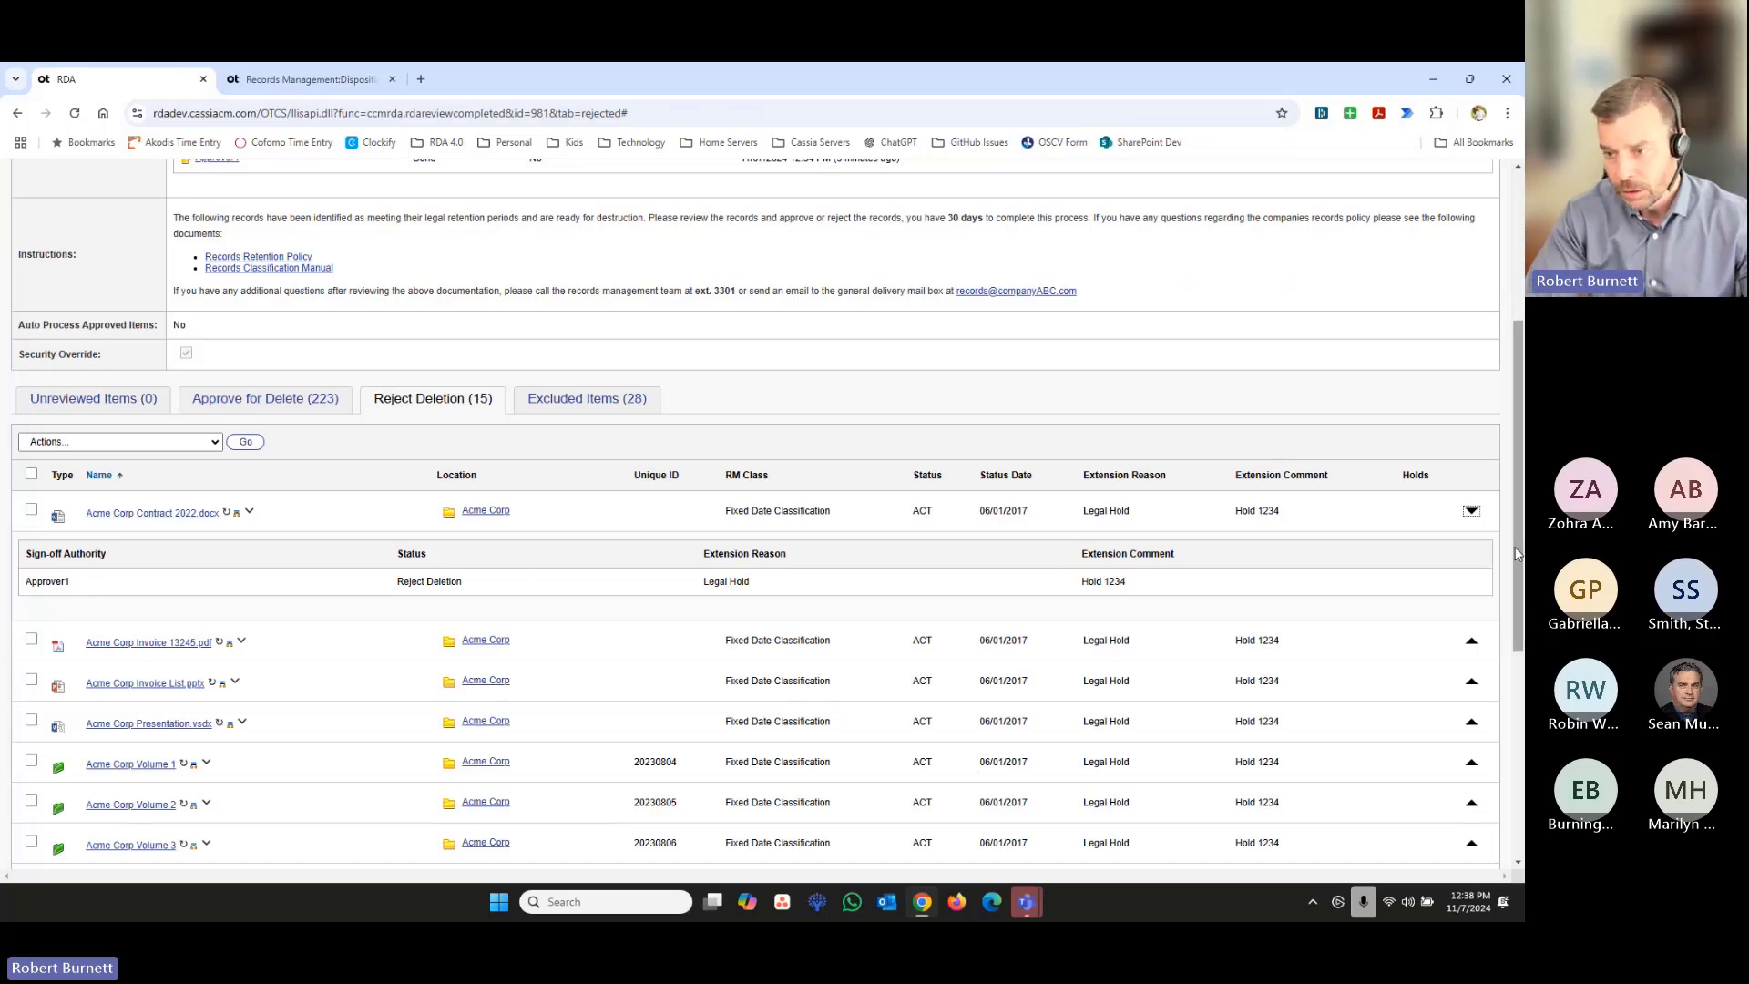
click(1471, 511)
scroll(996, 637, down, 5)
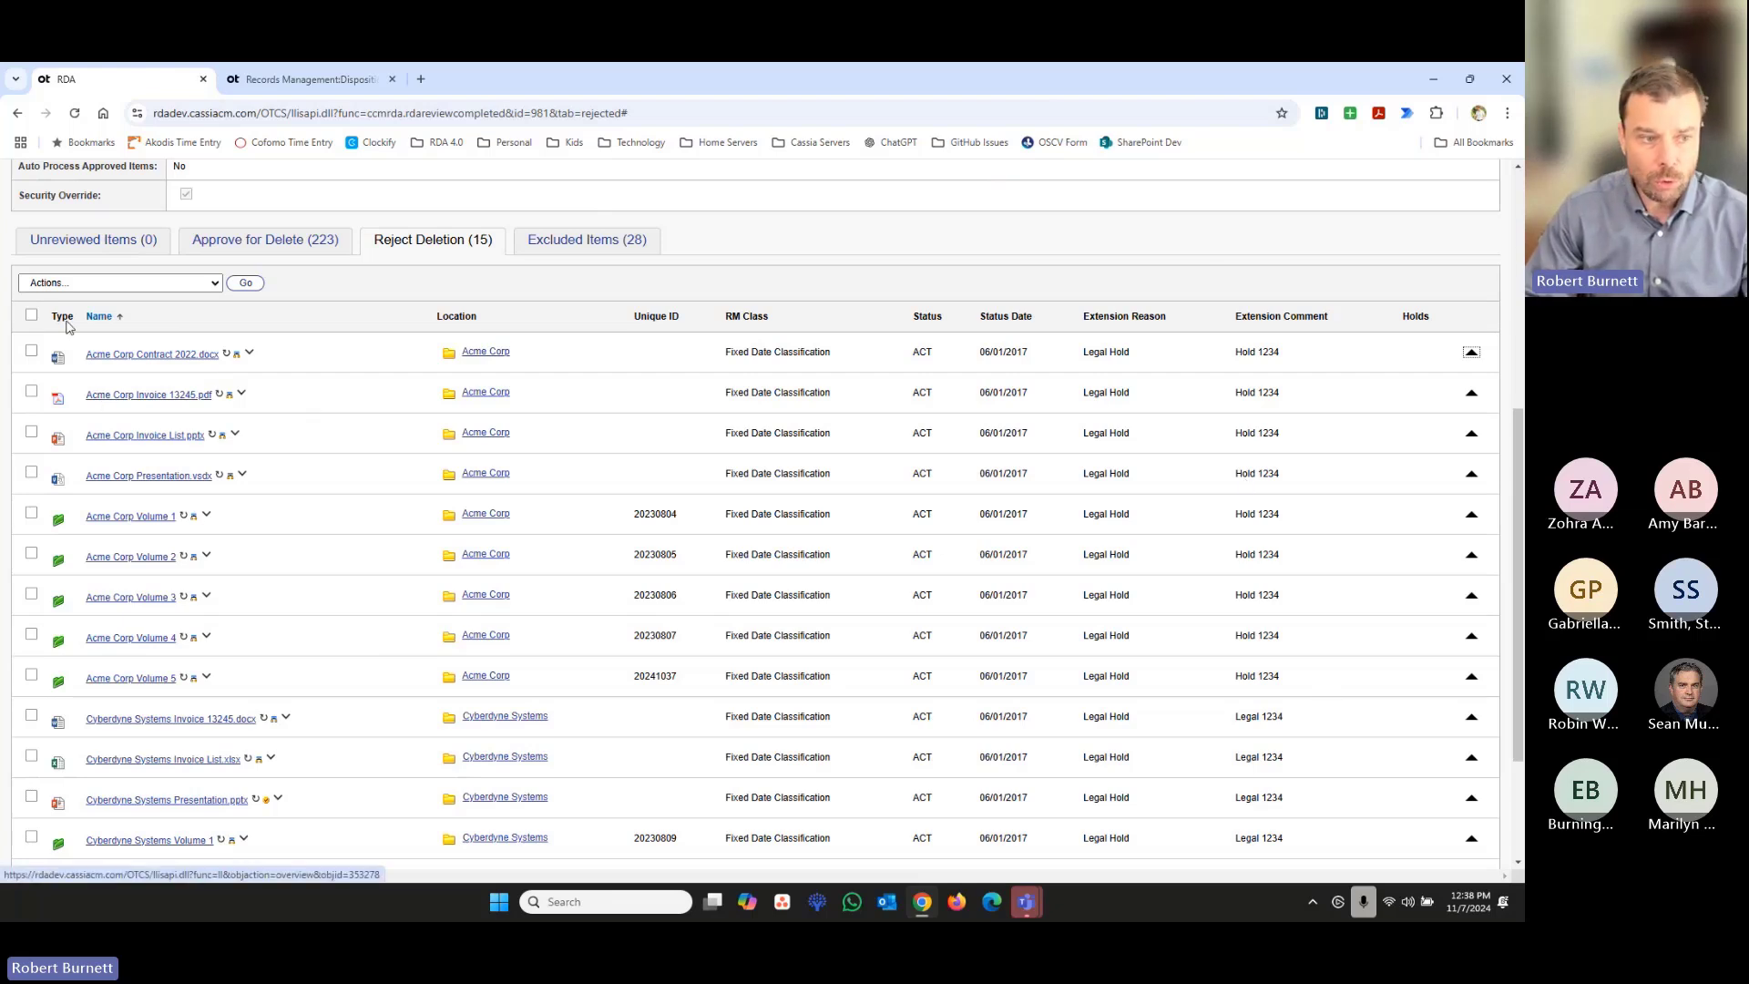
- Select all rejected items and view the Apply Hold page for them, closing it without applying a hold
click(32, 316)
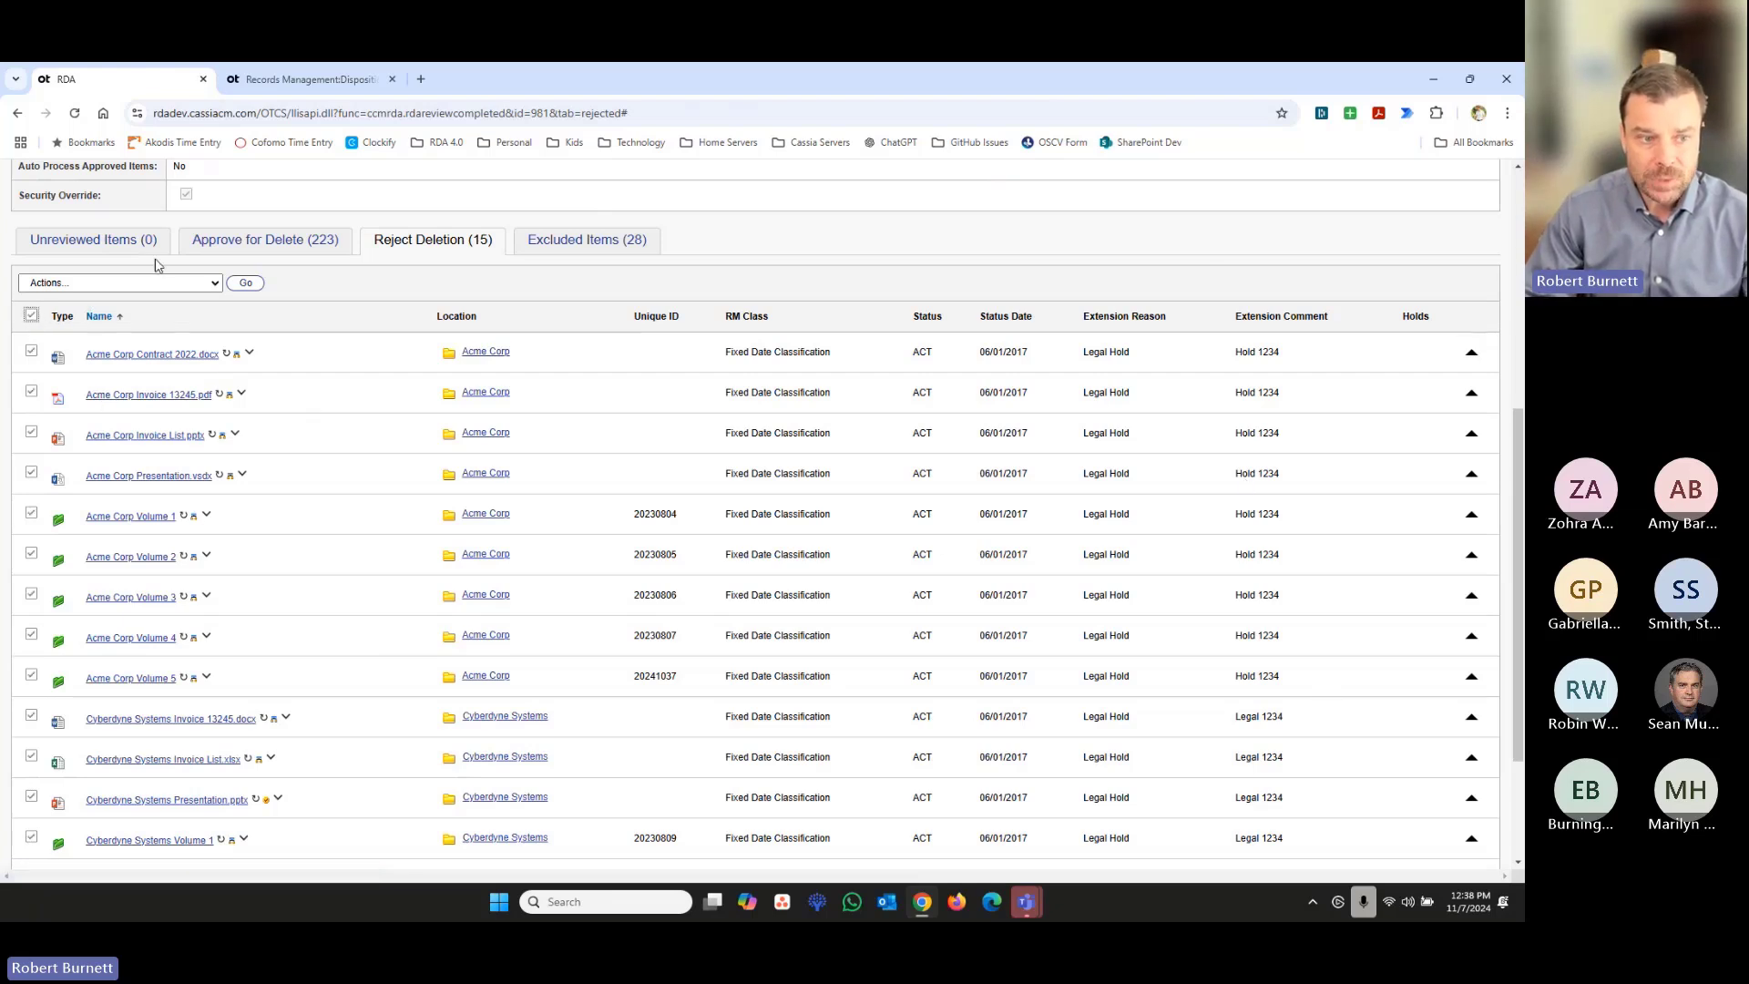
click(186, 284)
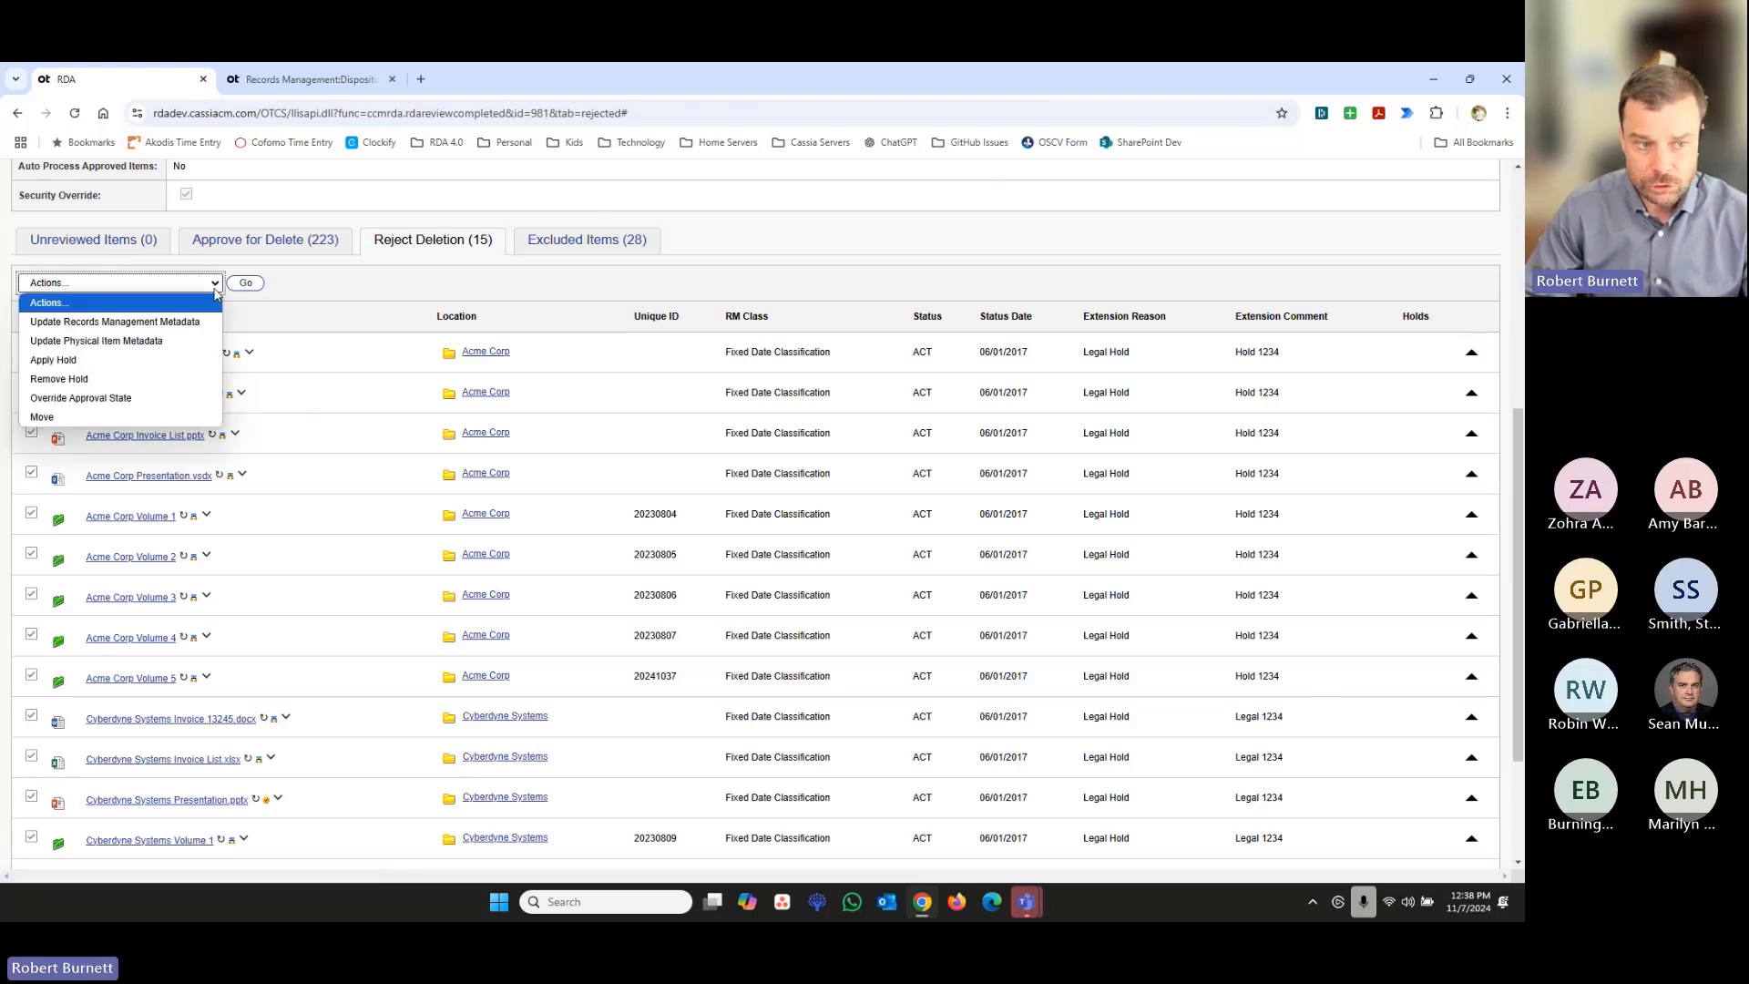
click(141, 361)
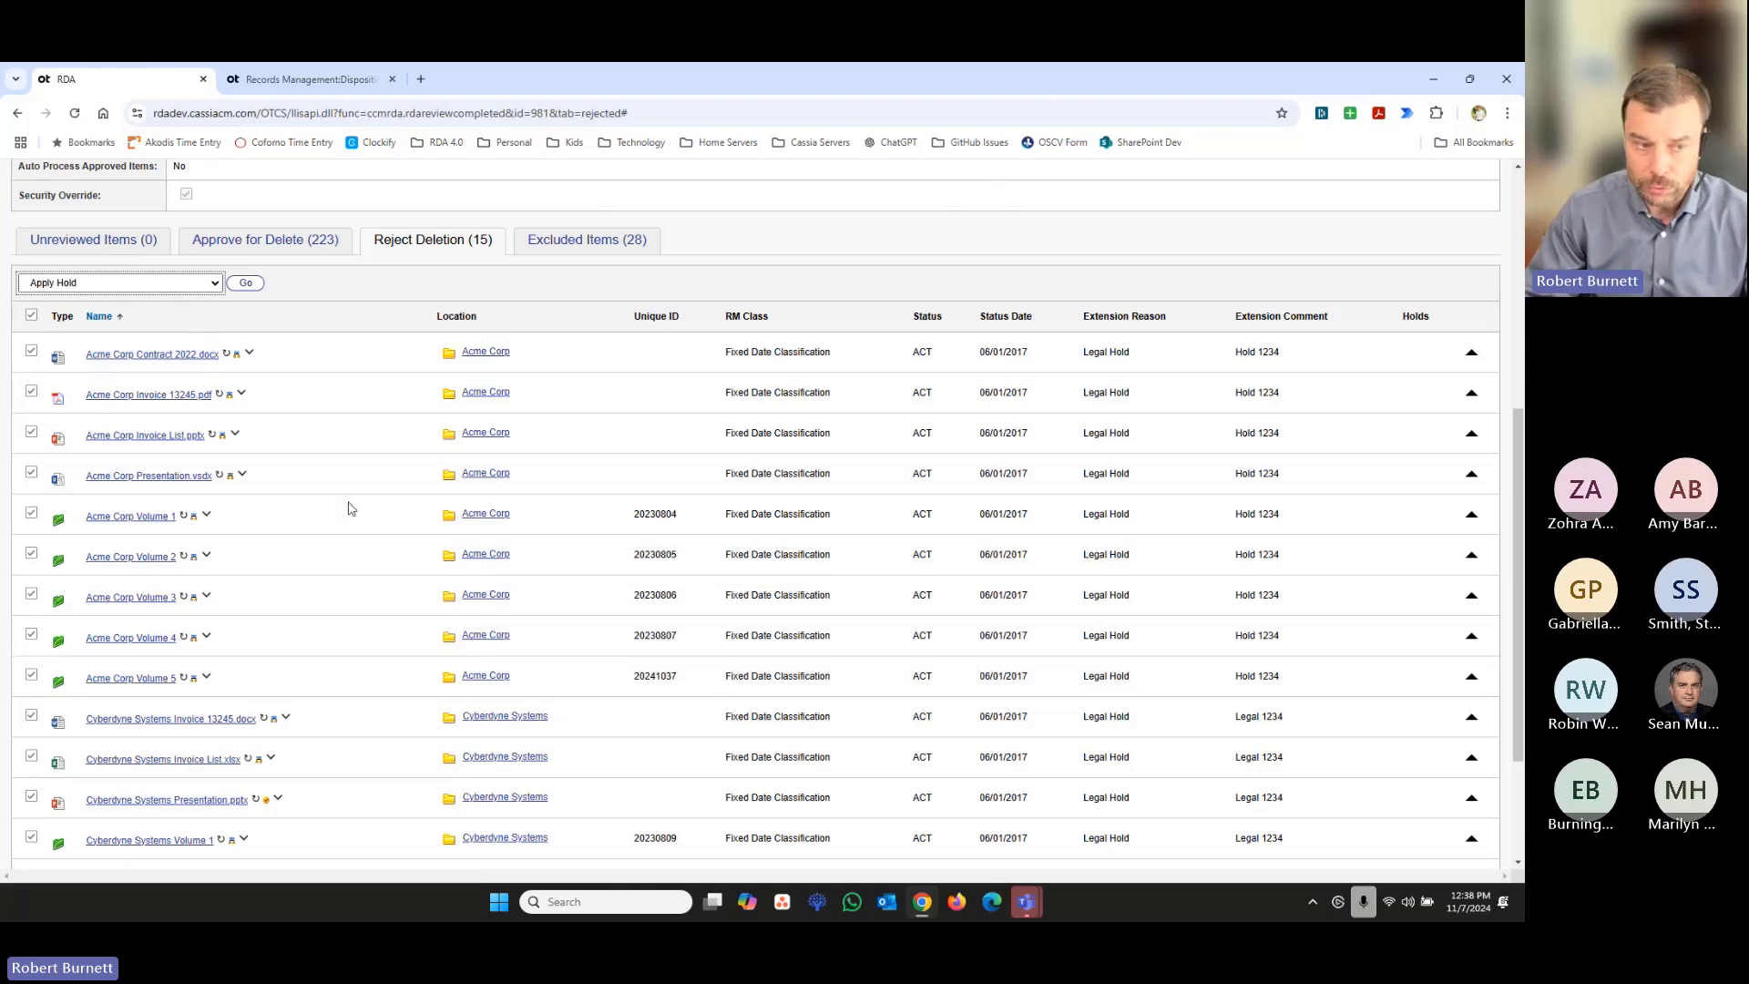
click(245, 284)
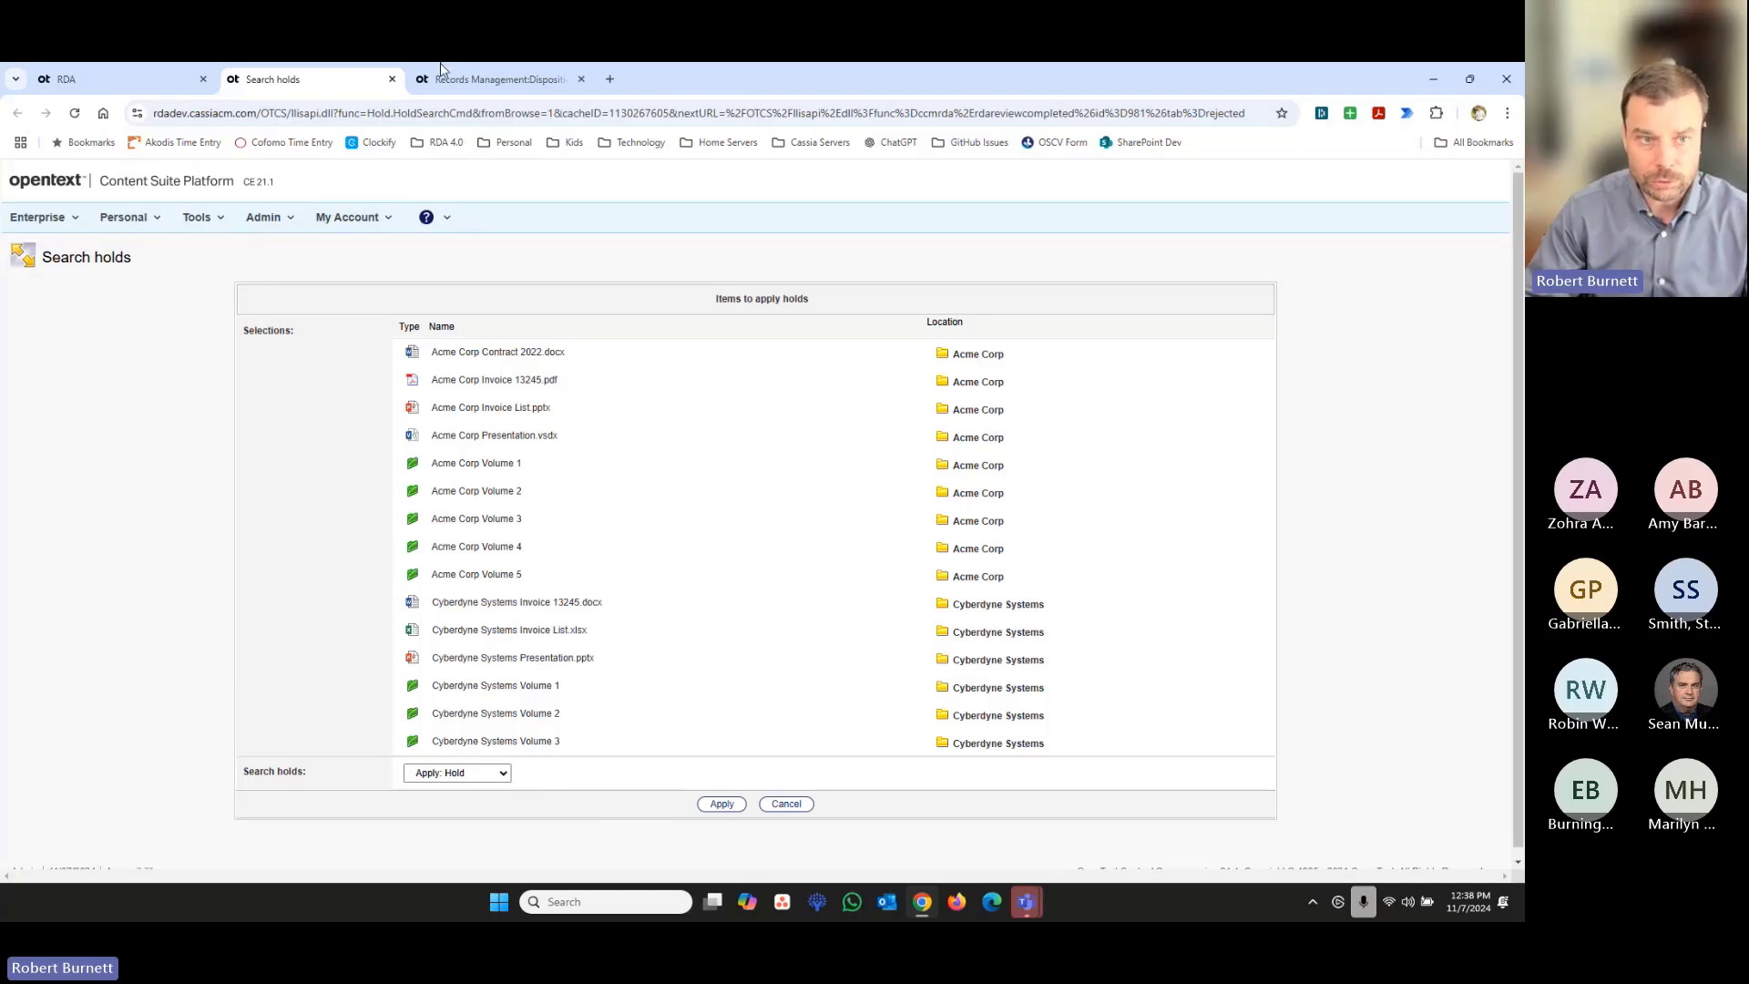
click(392, 79)
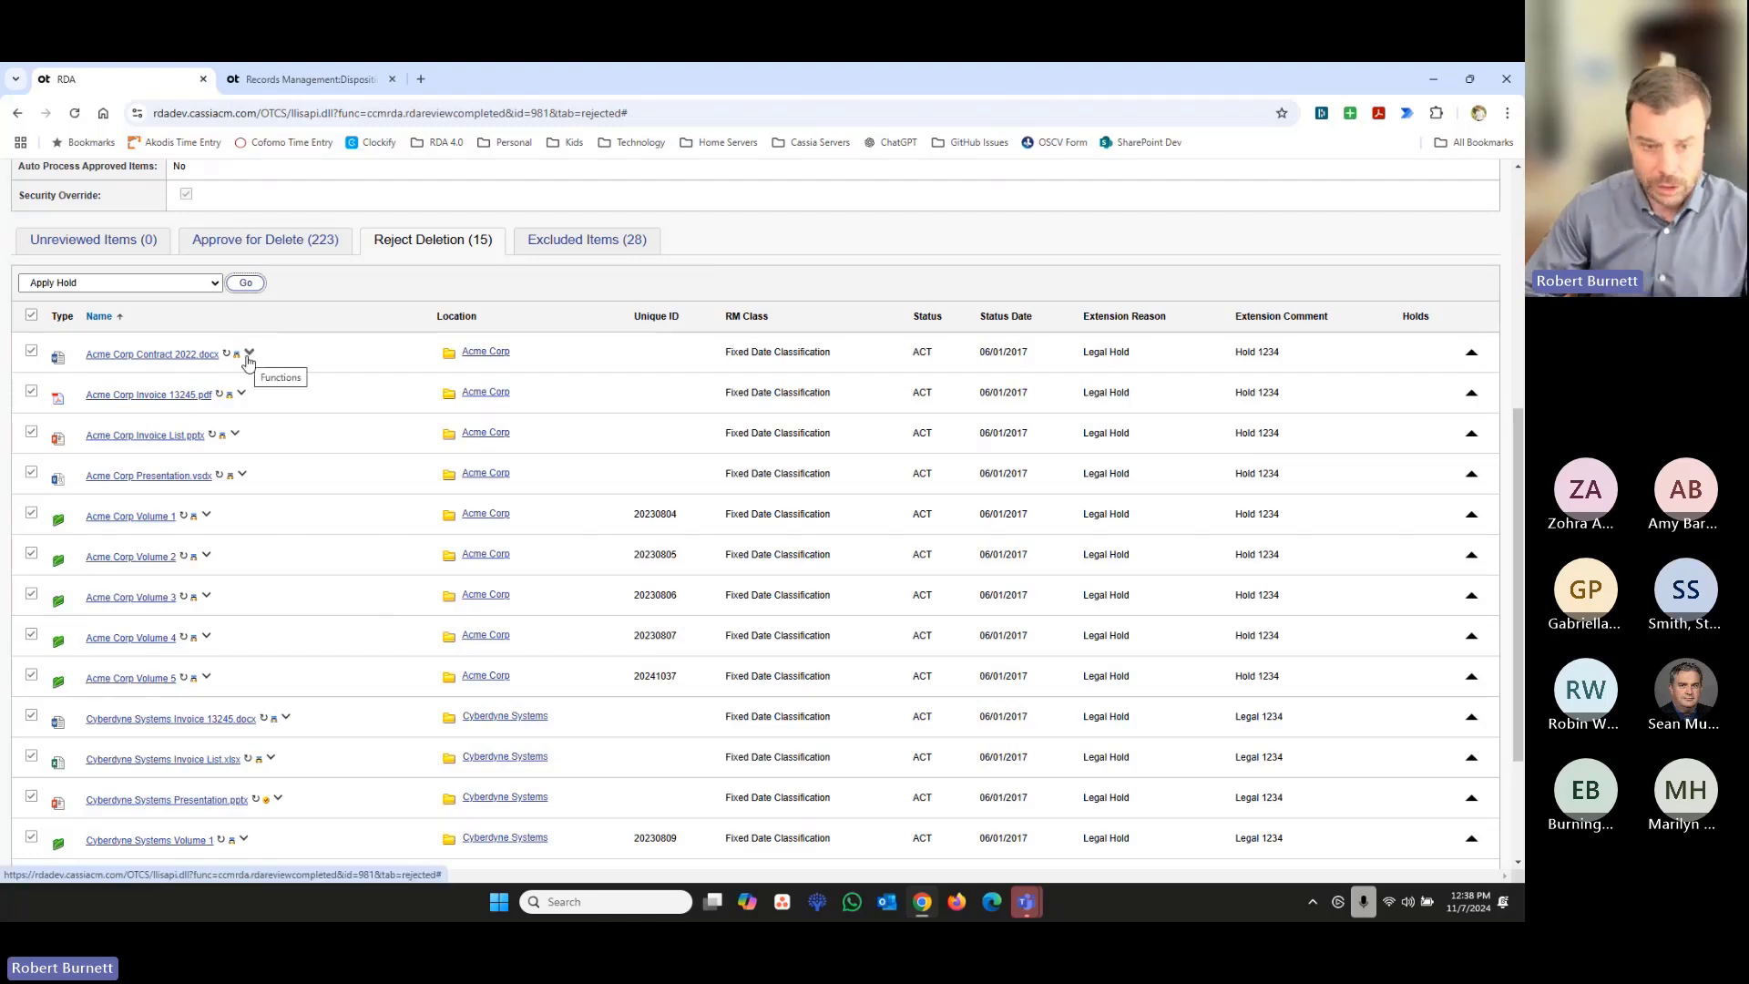
- View the Update Records Management Metadata form for the selected rejected items and cancel it without changes
click(216, 284)
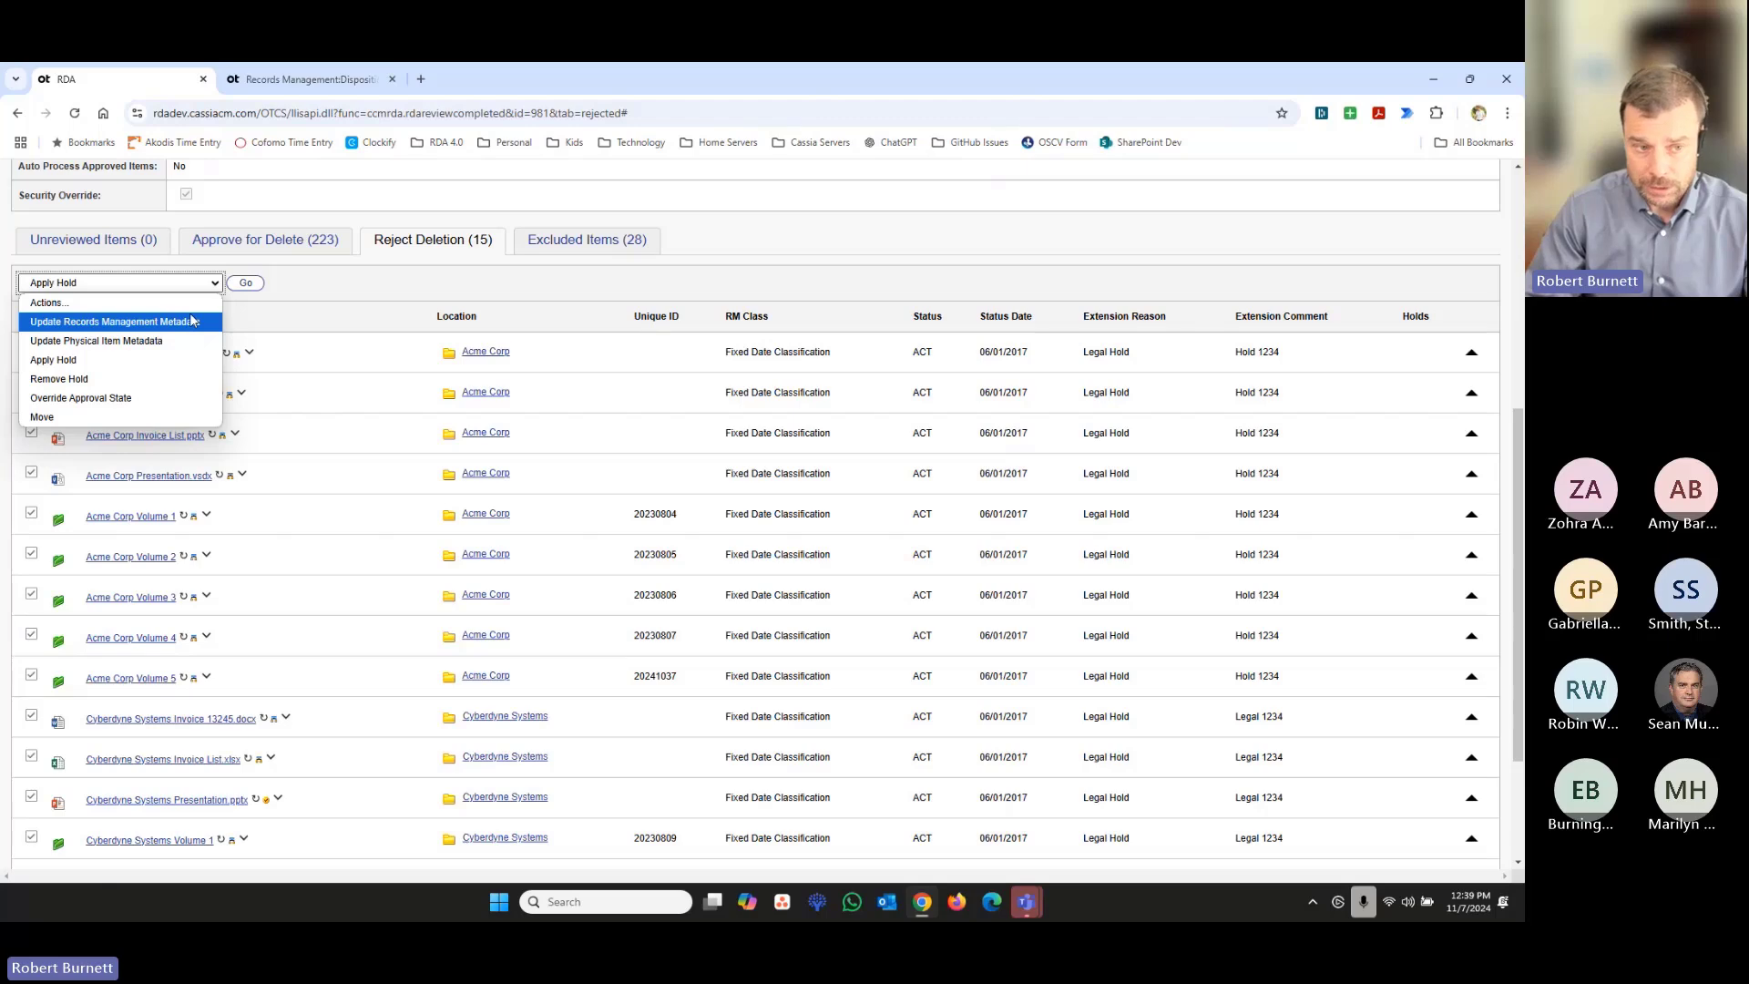
click(191, 321)
click(245, 282)
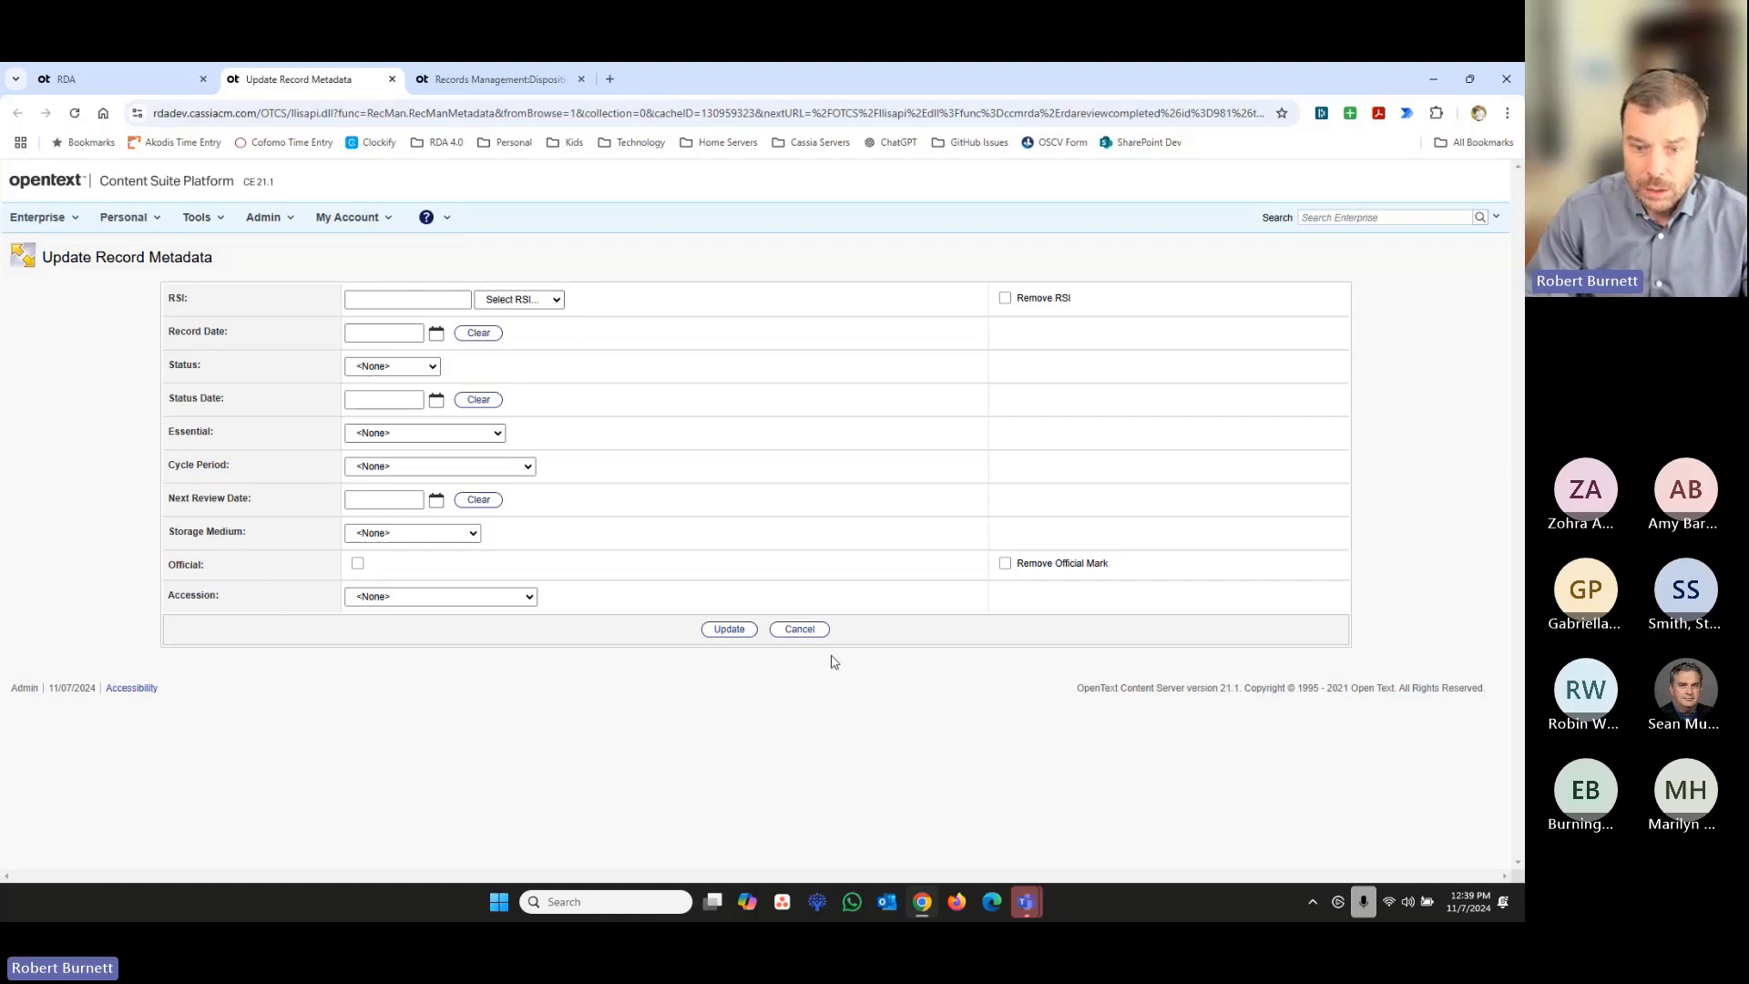
click(798, 629)
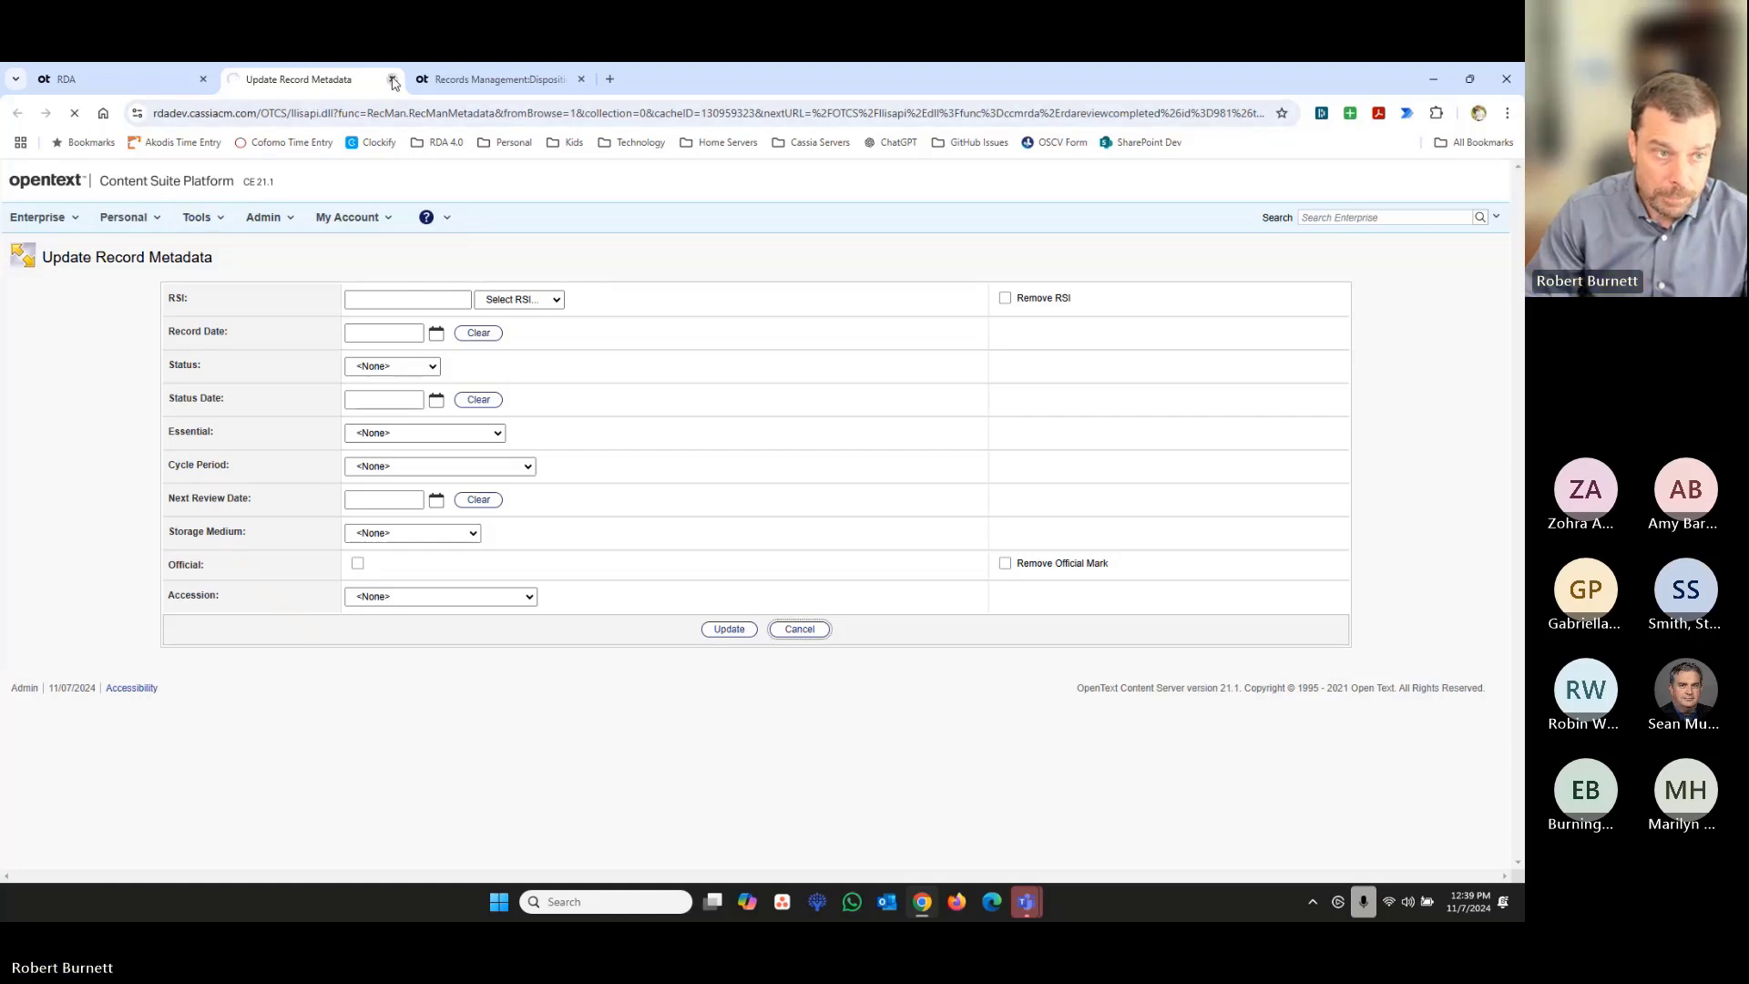
- Review the bulk actions offered for the rejected items, including Apply Hold and Override Approval State, and reload the rejected items list
click(216, 283)
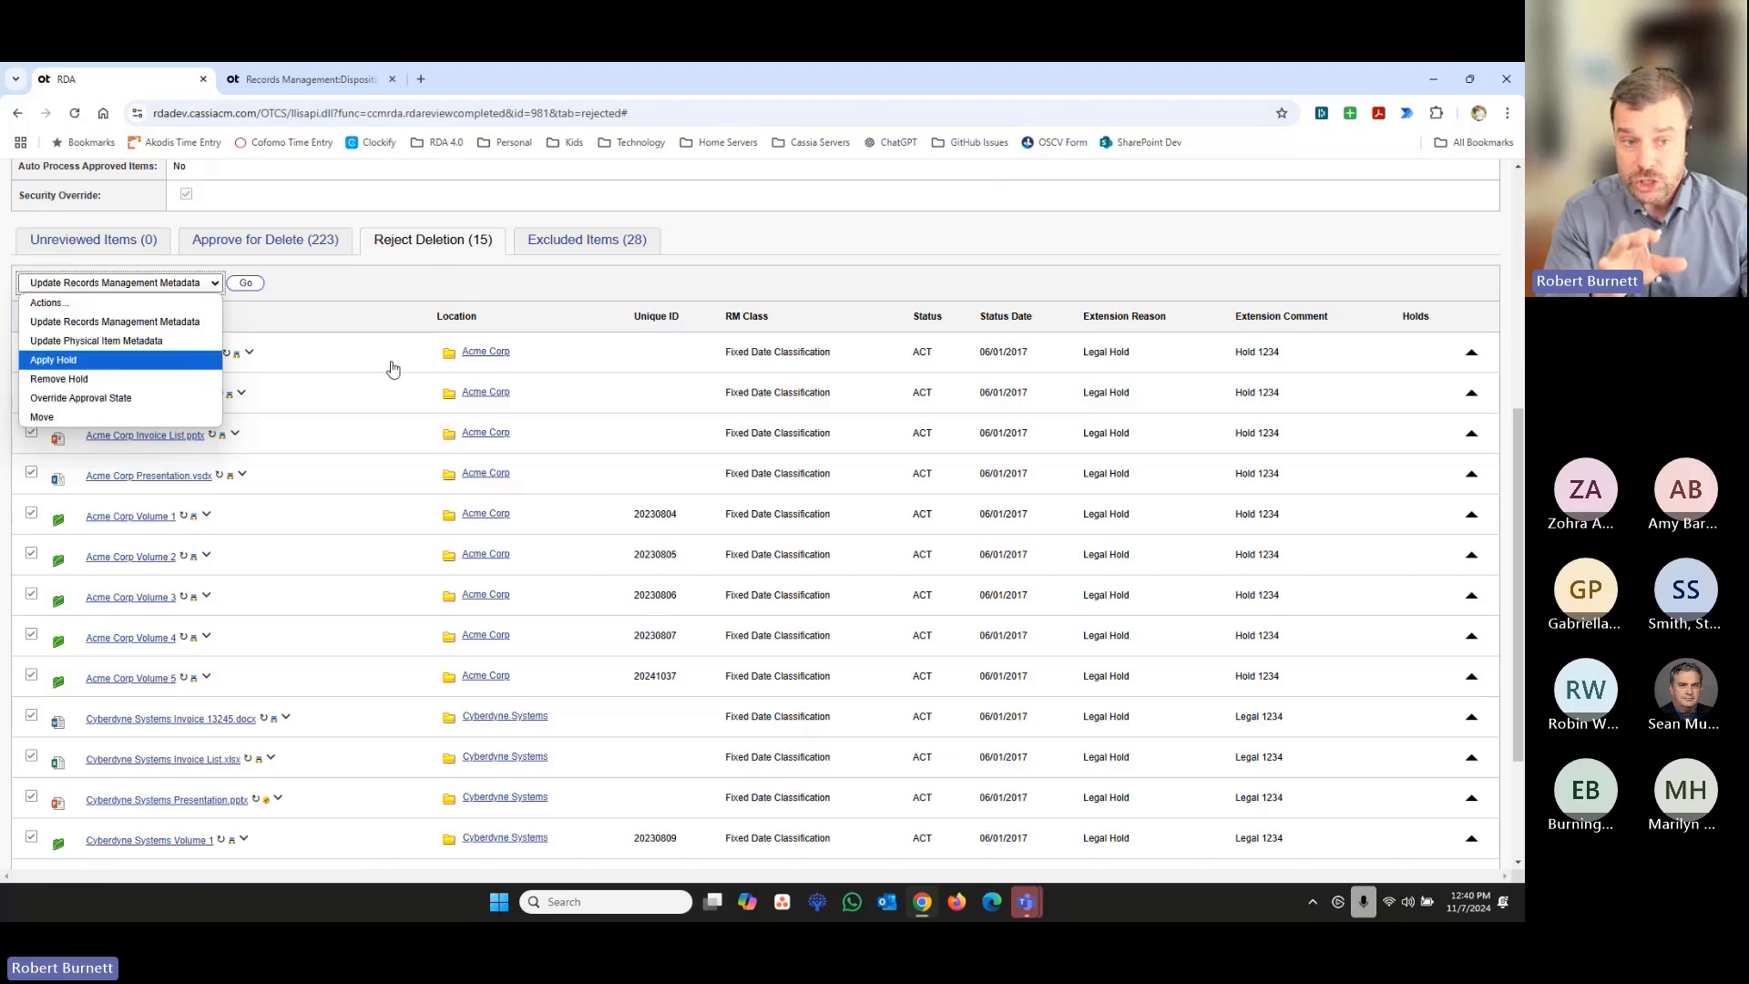
click(527, 296)
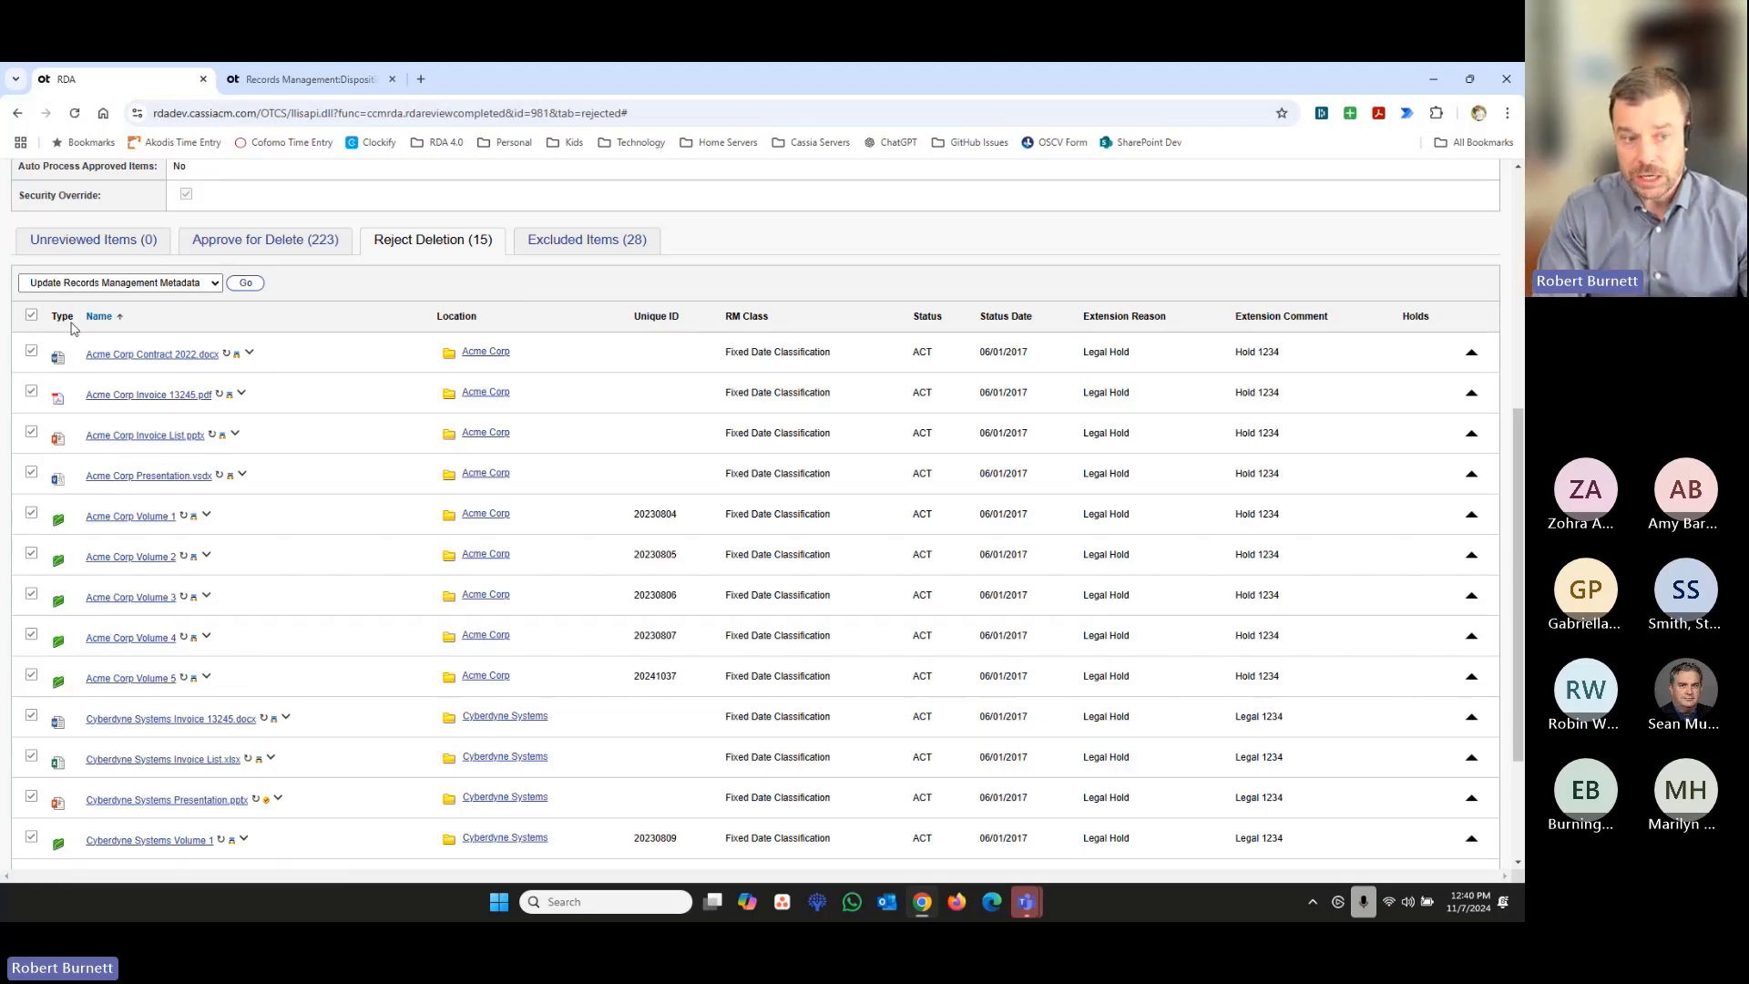
click(216, 282)
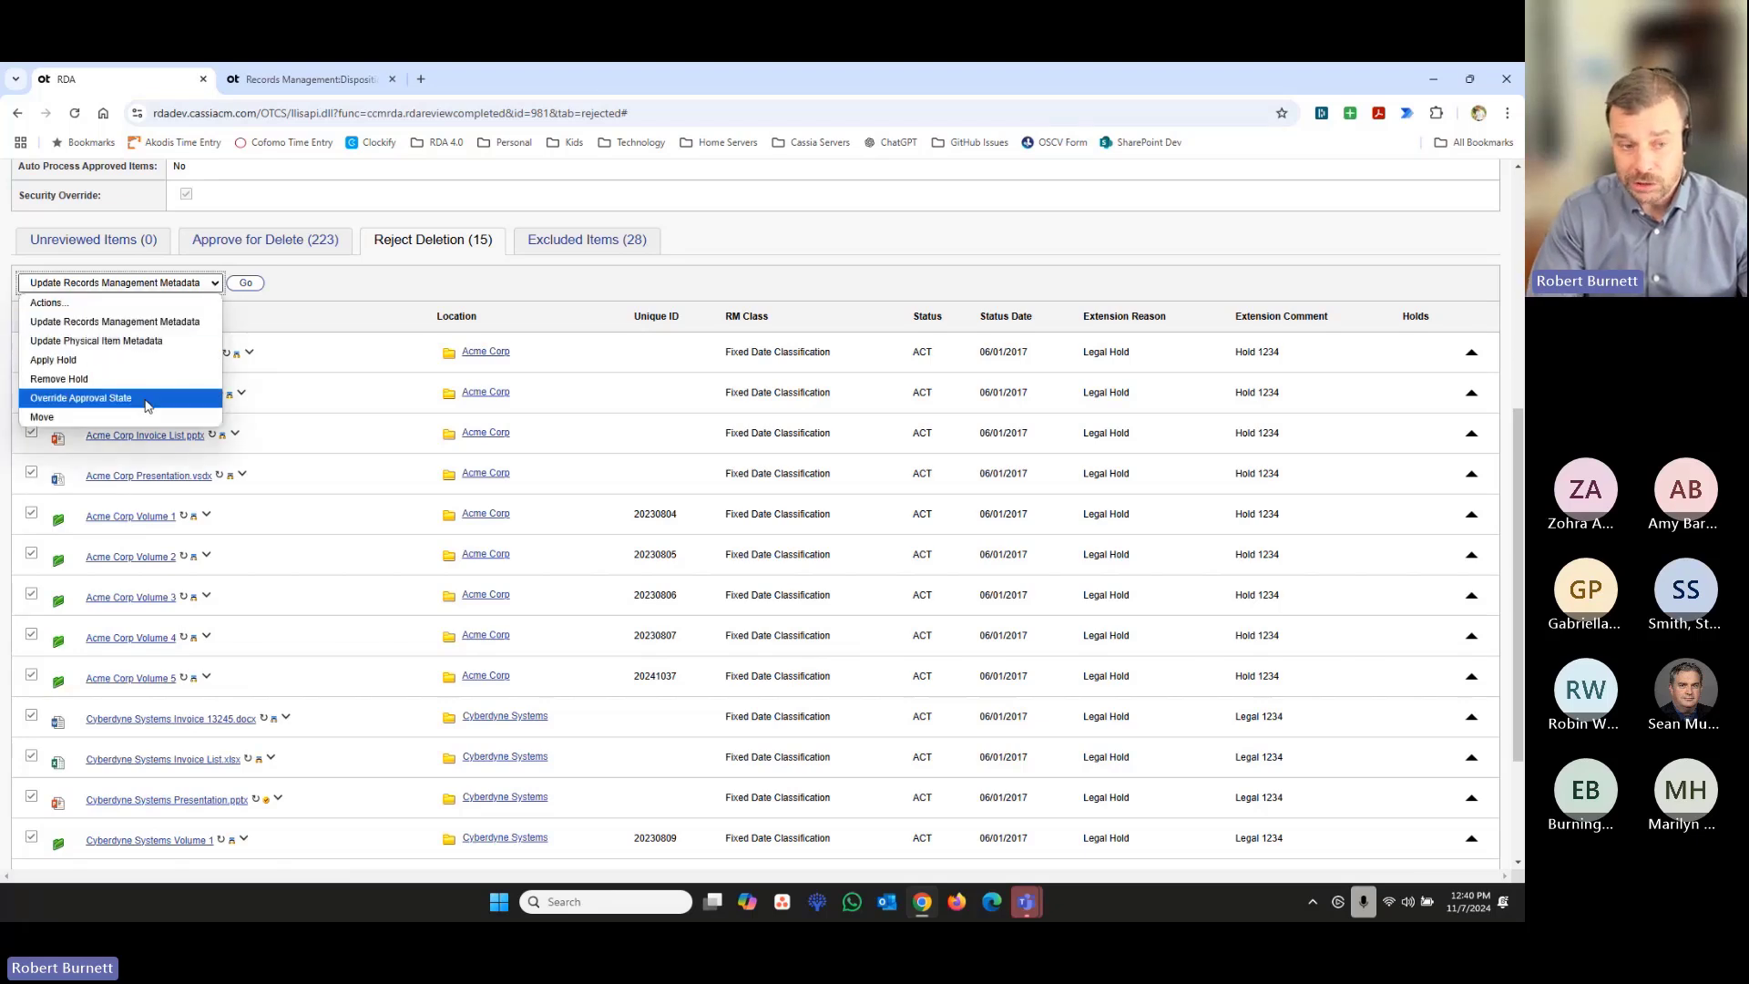
click(386, 246)
click(388, 252)
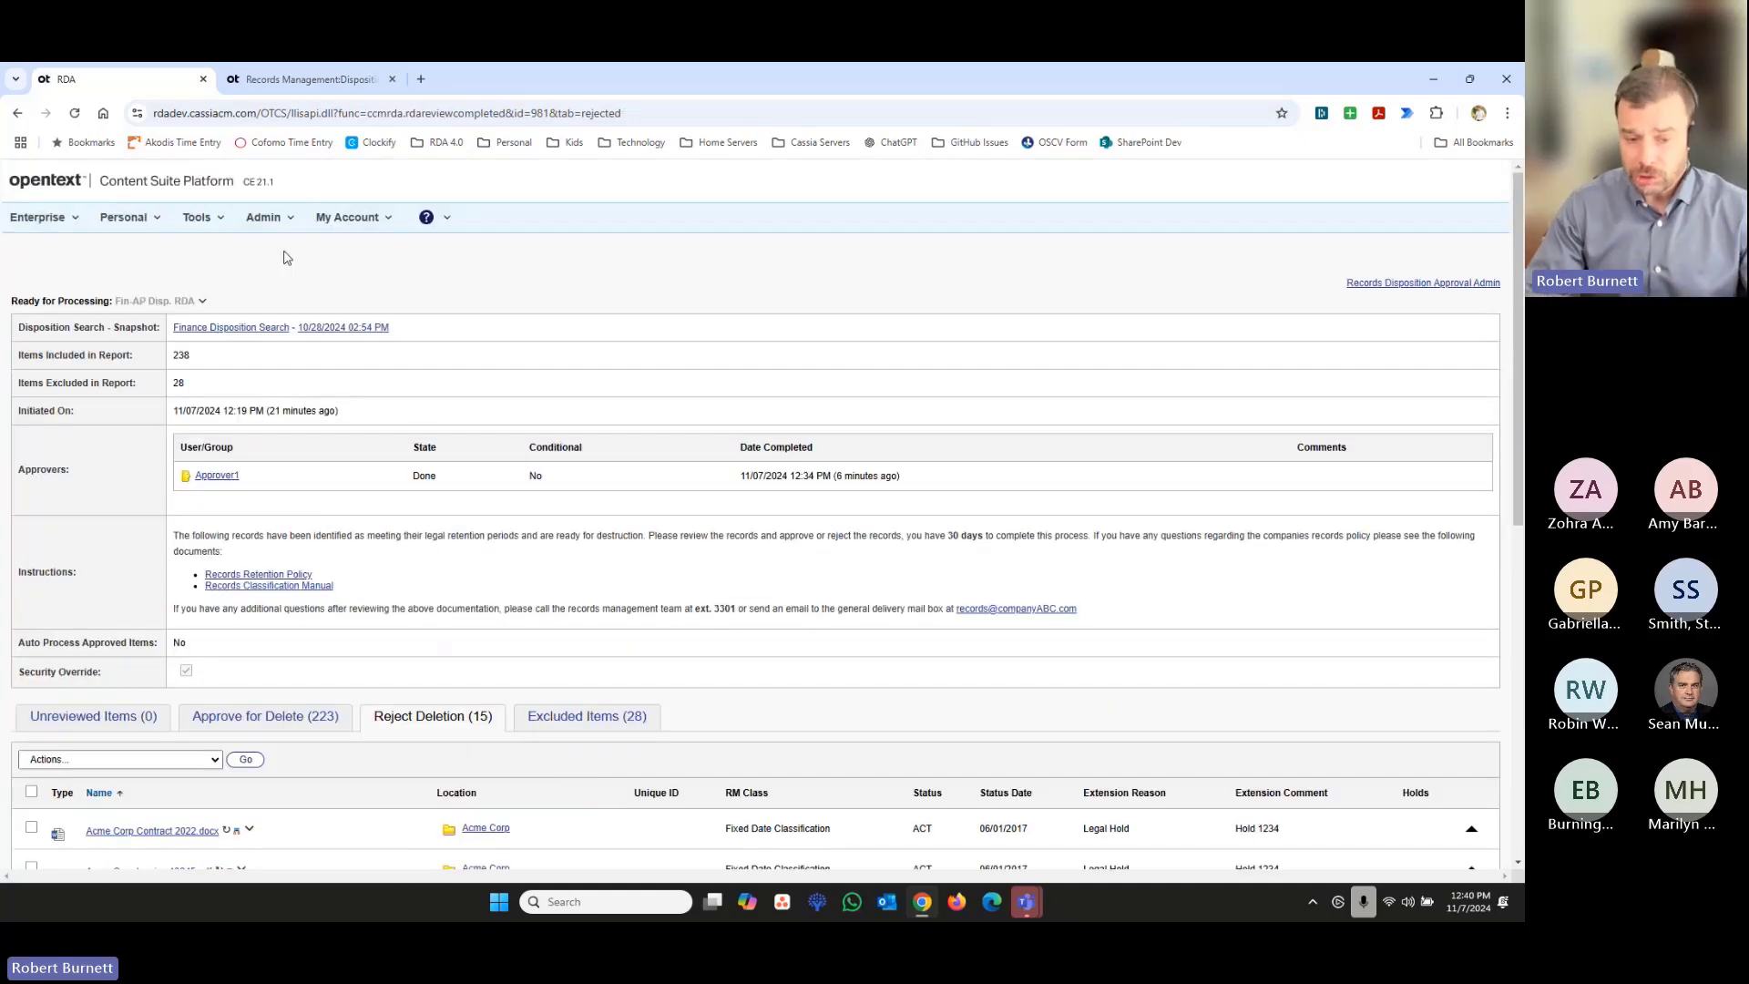
- Display the items approved for deletion and review the bulk actions offered for them without running any
scroll(364, 456, down, 3)
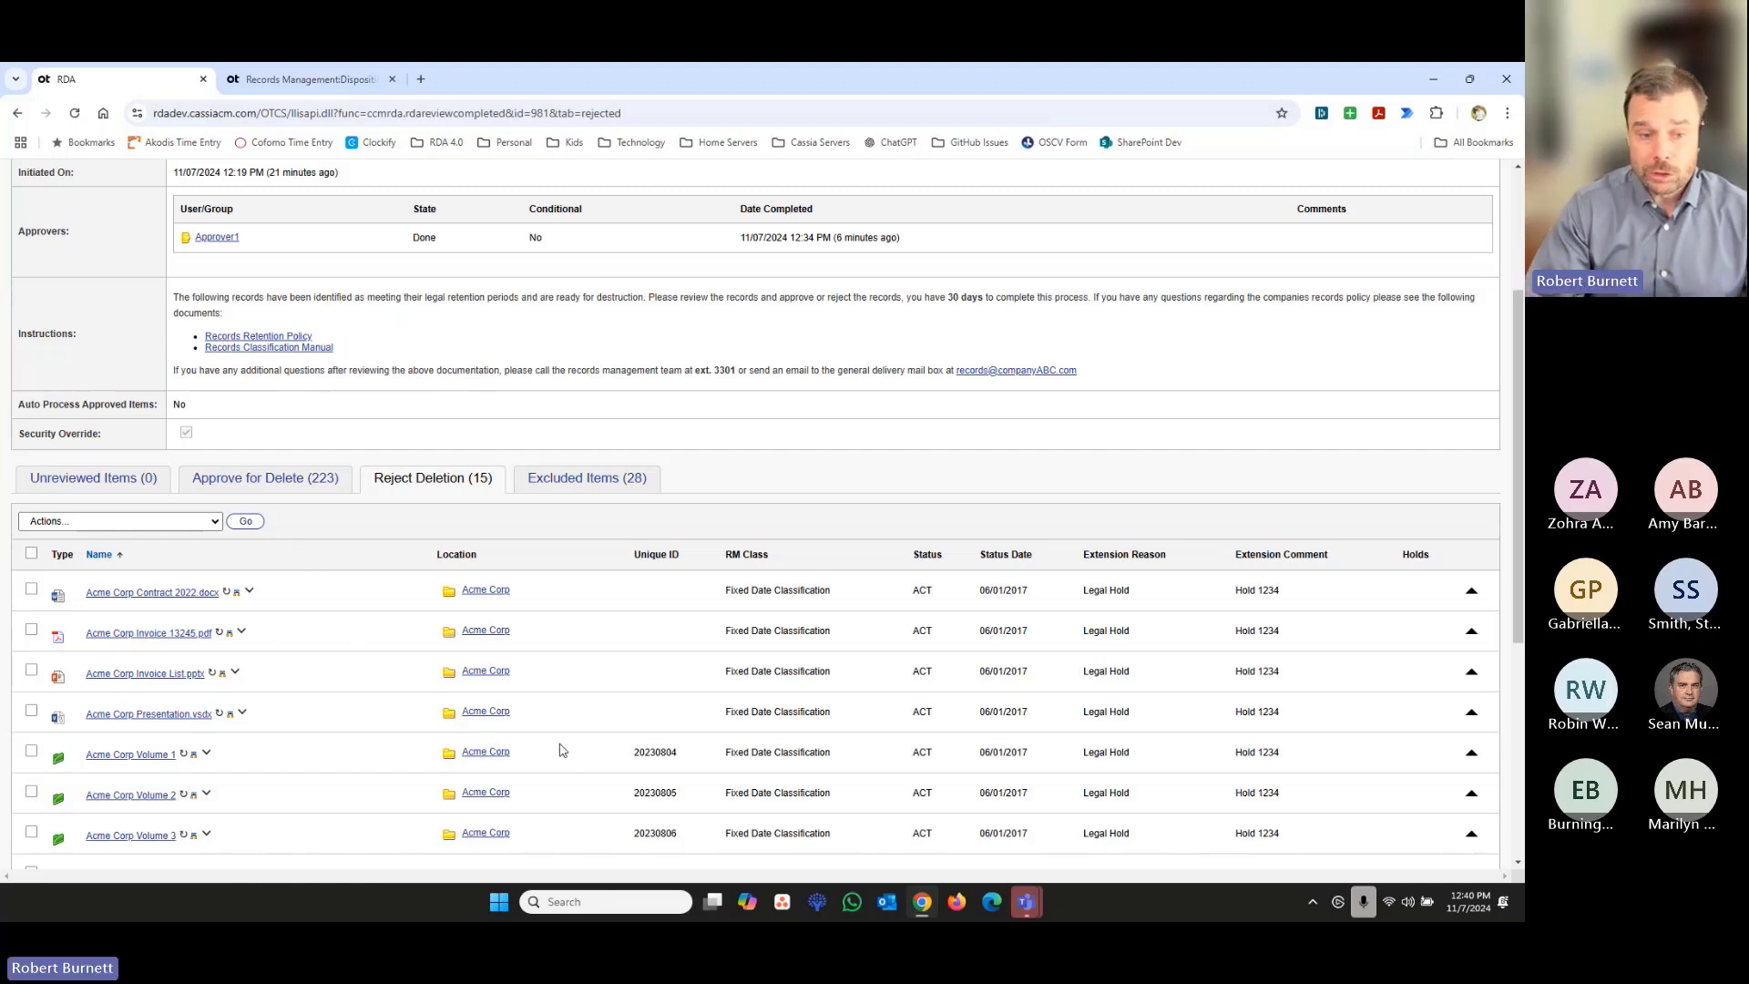
click(306, 487)
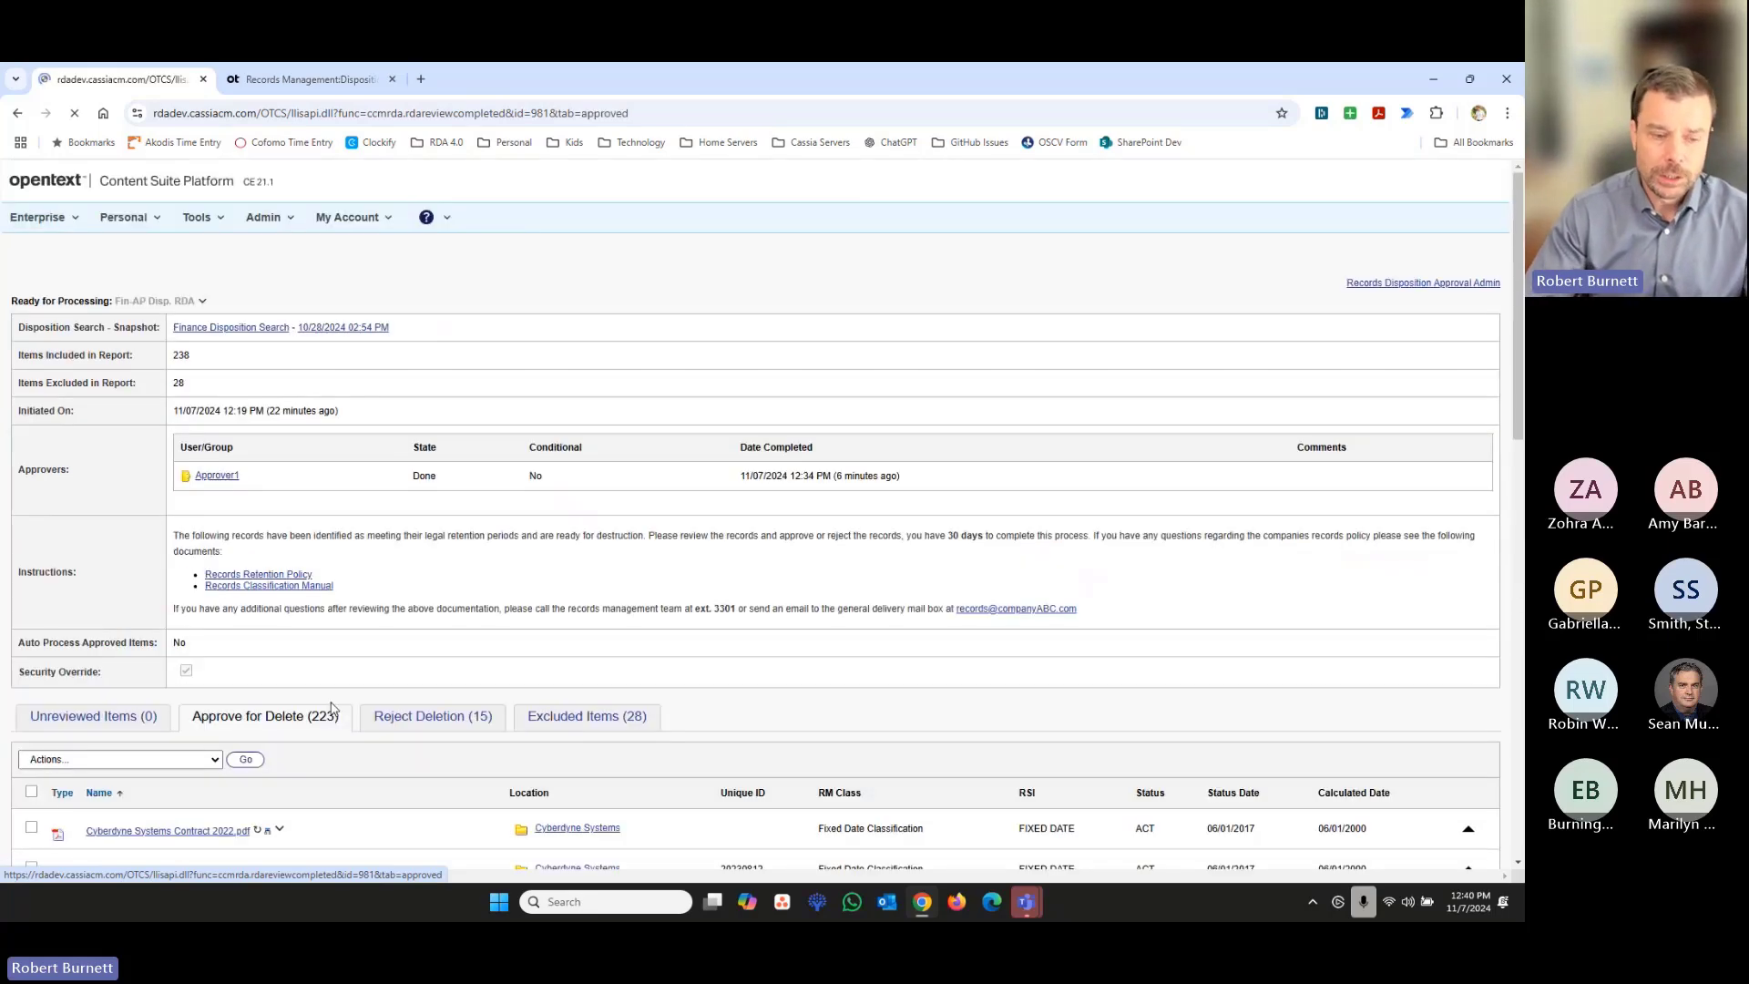
scroll(114, 420, down, 4)
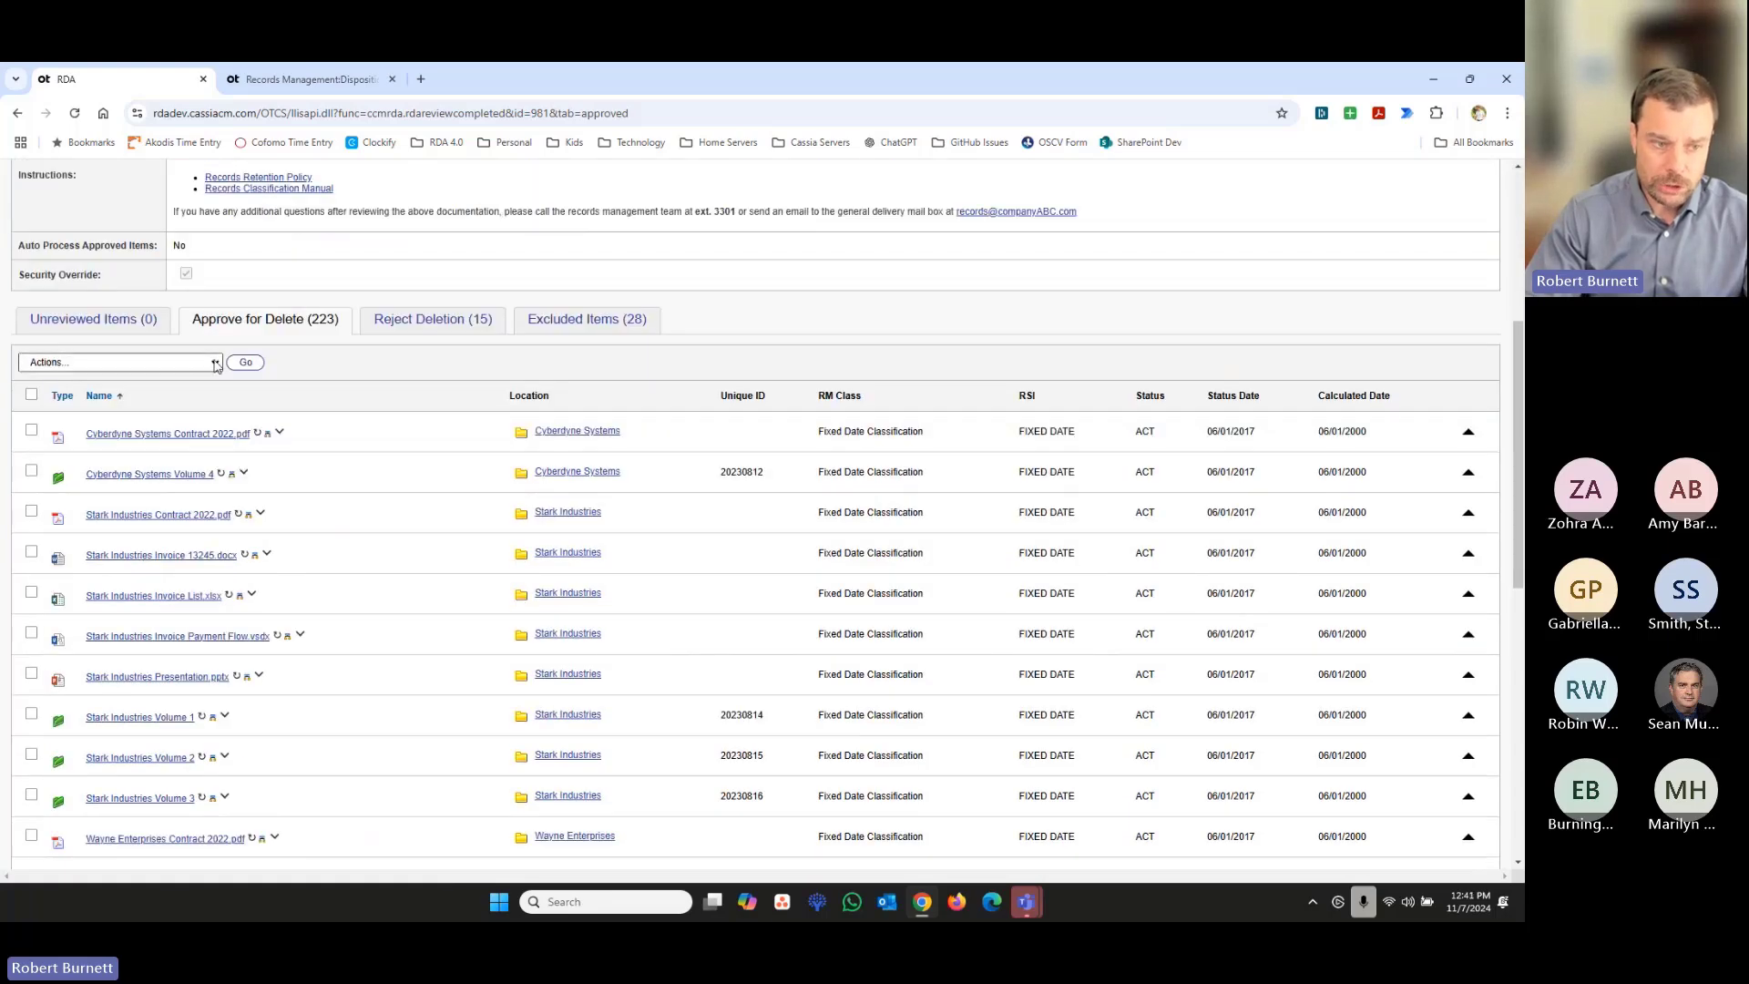
click(113, 363)
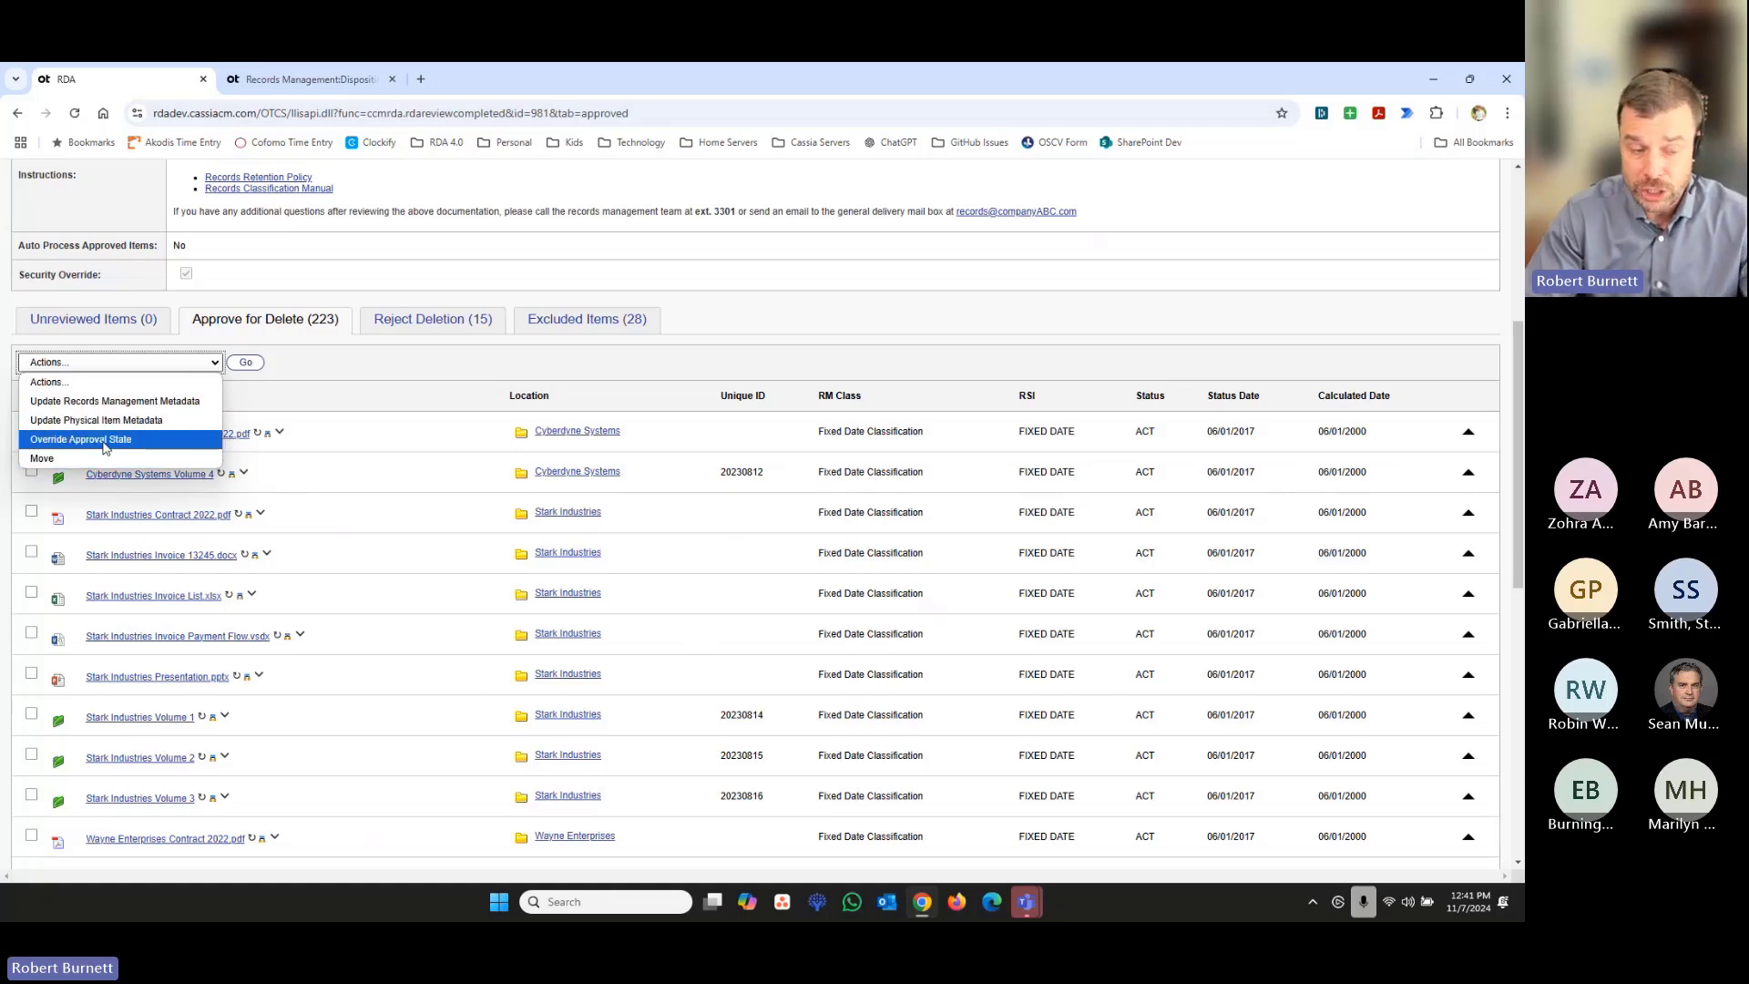
click(465, 401)
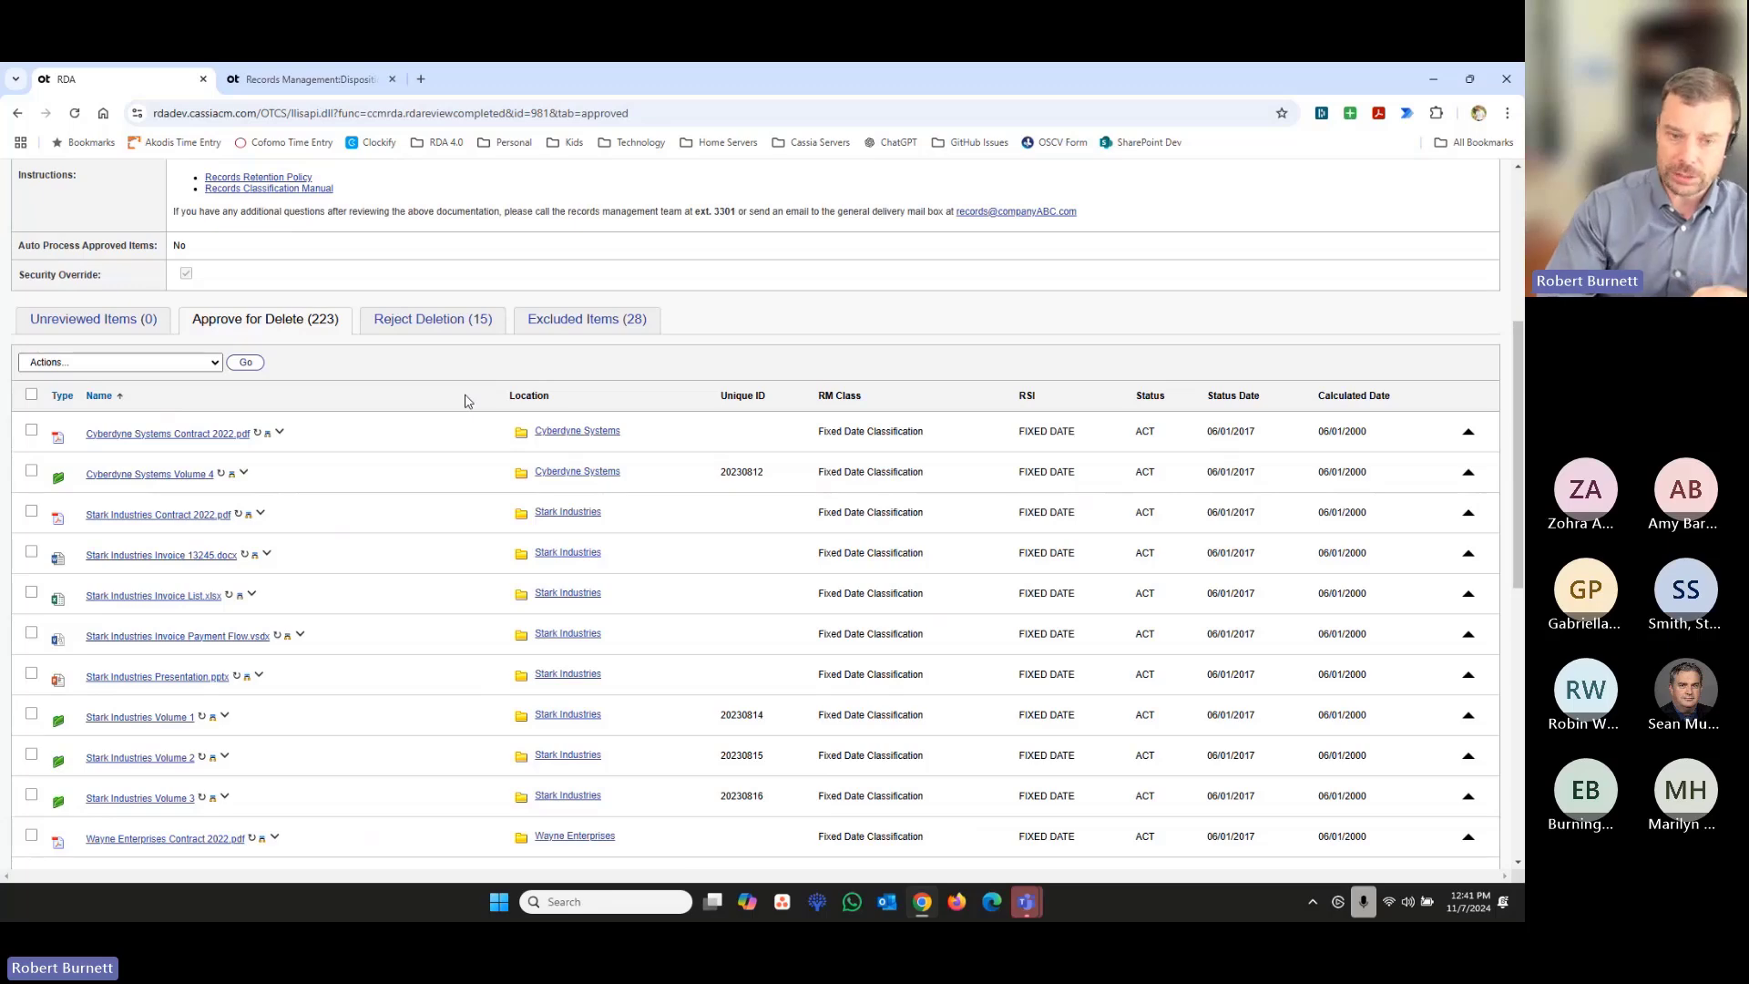
- Open the 10/28/2024 02:54 PM snapshot of the Finance Disposition Search and select the Fin-AP Disp. RDA on it
scroll(471, 445, up, 4)
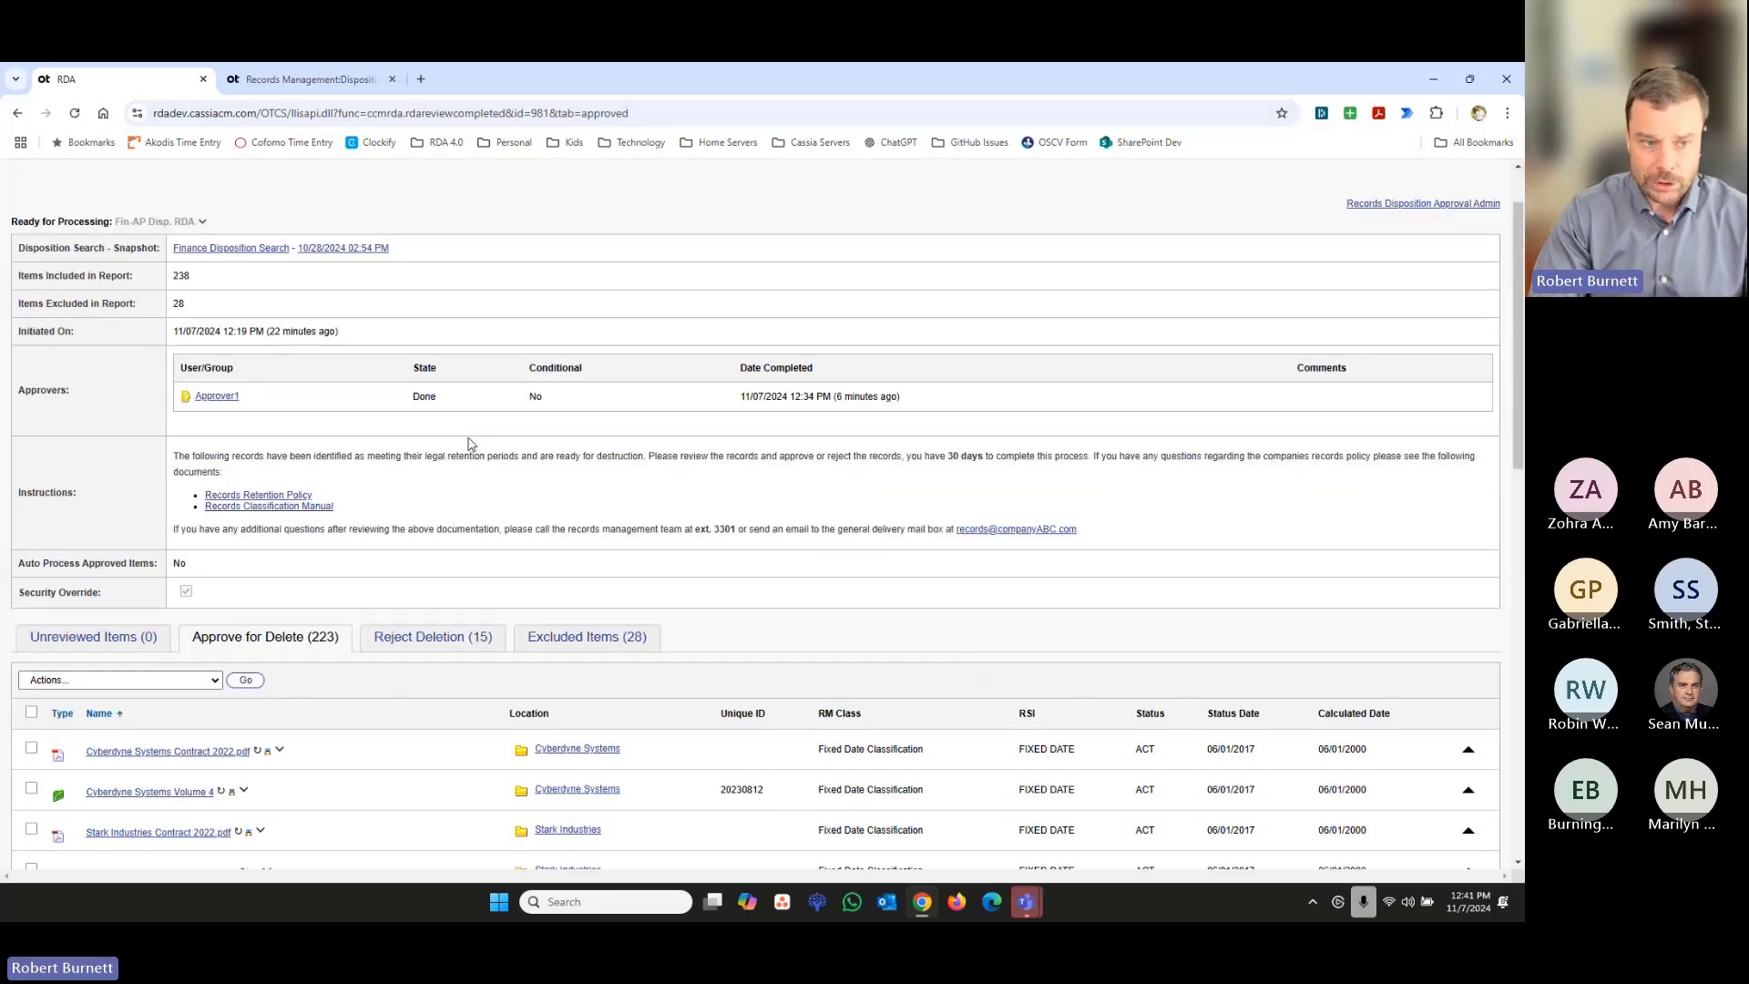
click(347, 250)
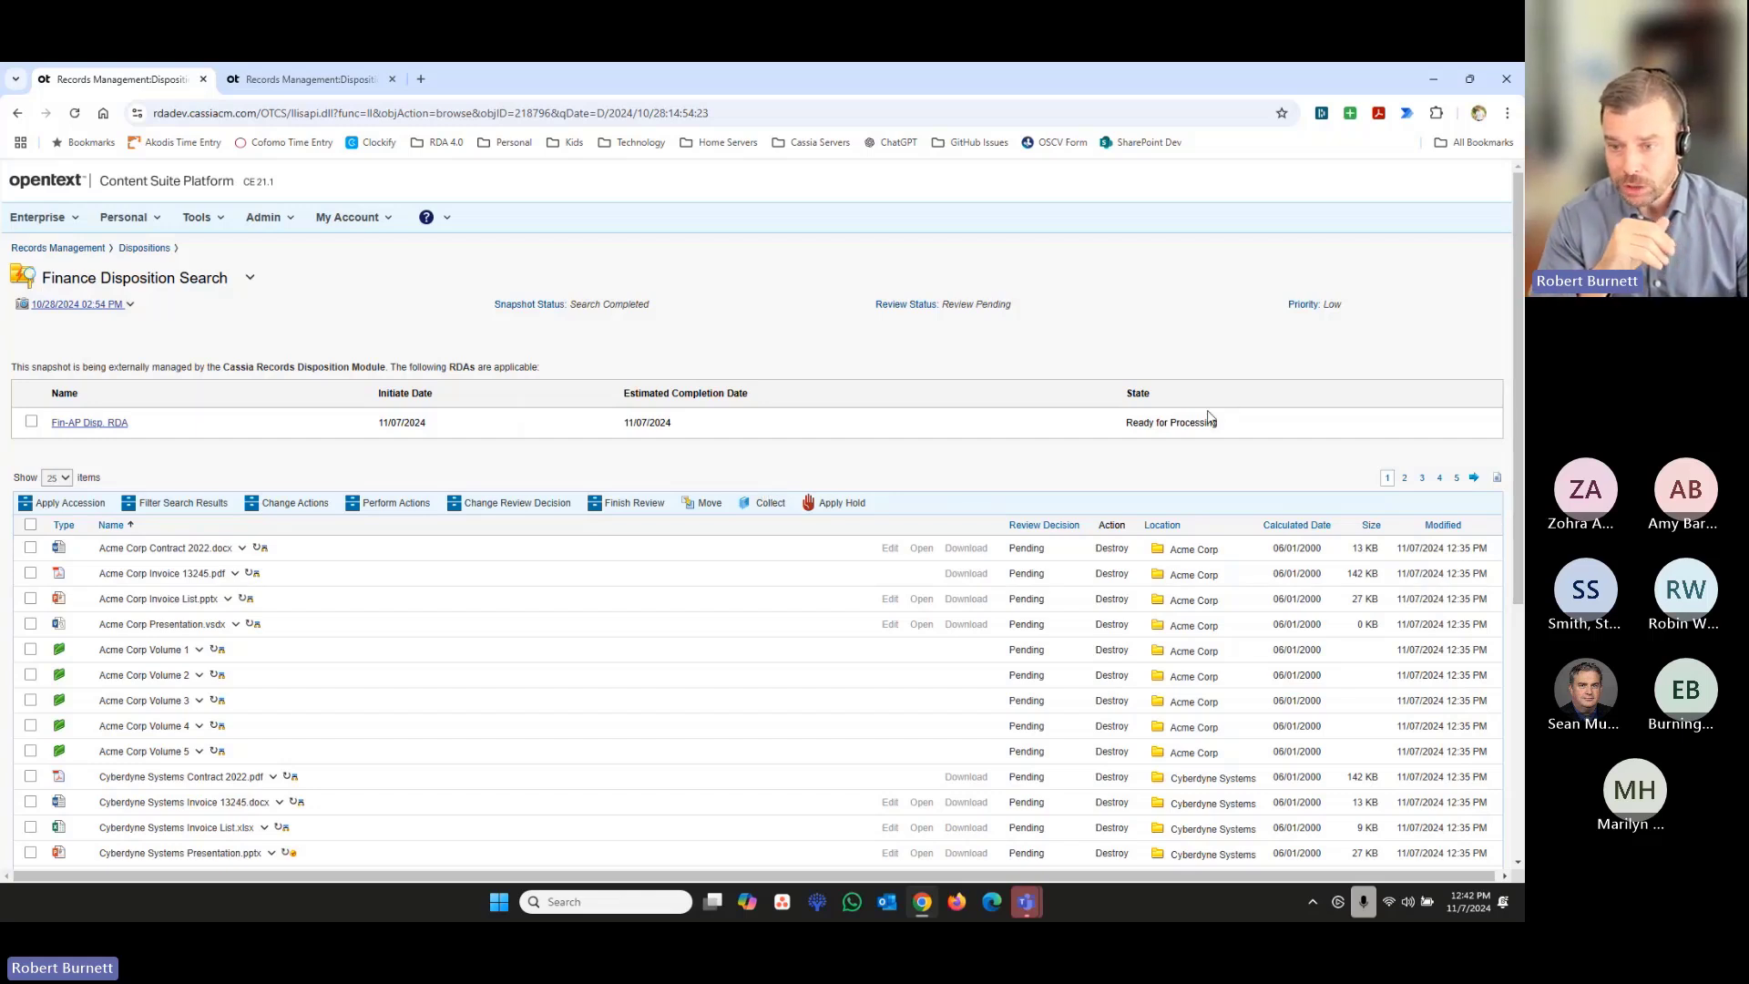
click(31, 424)
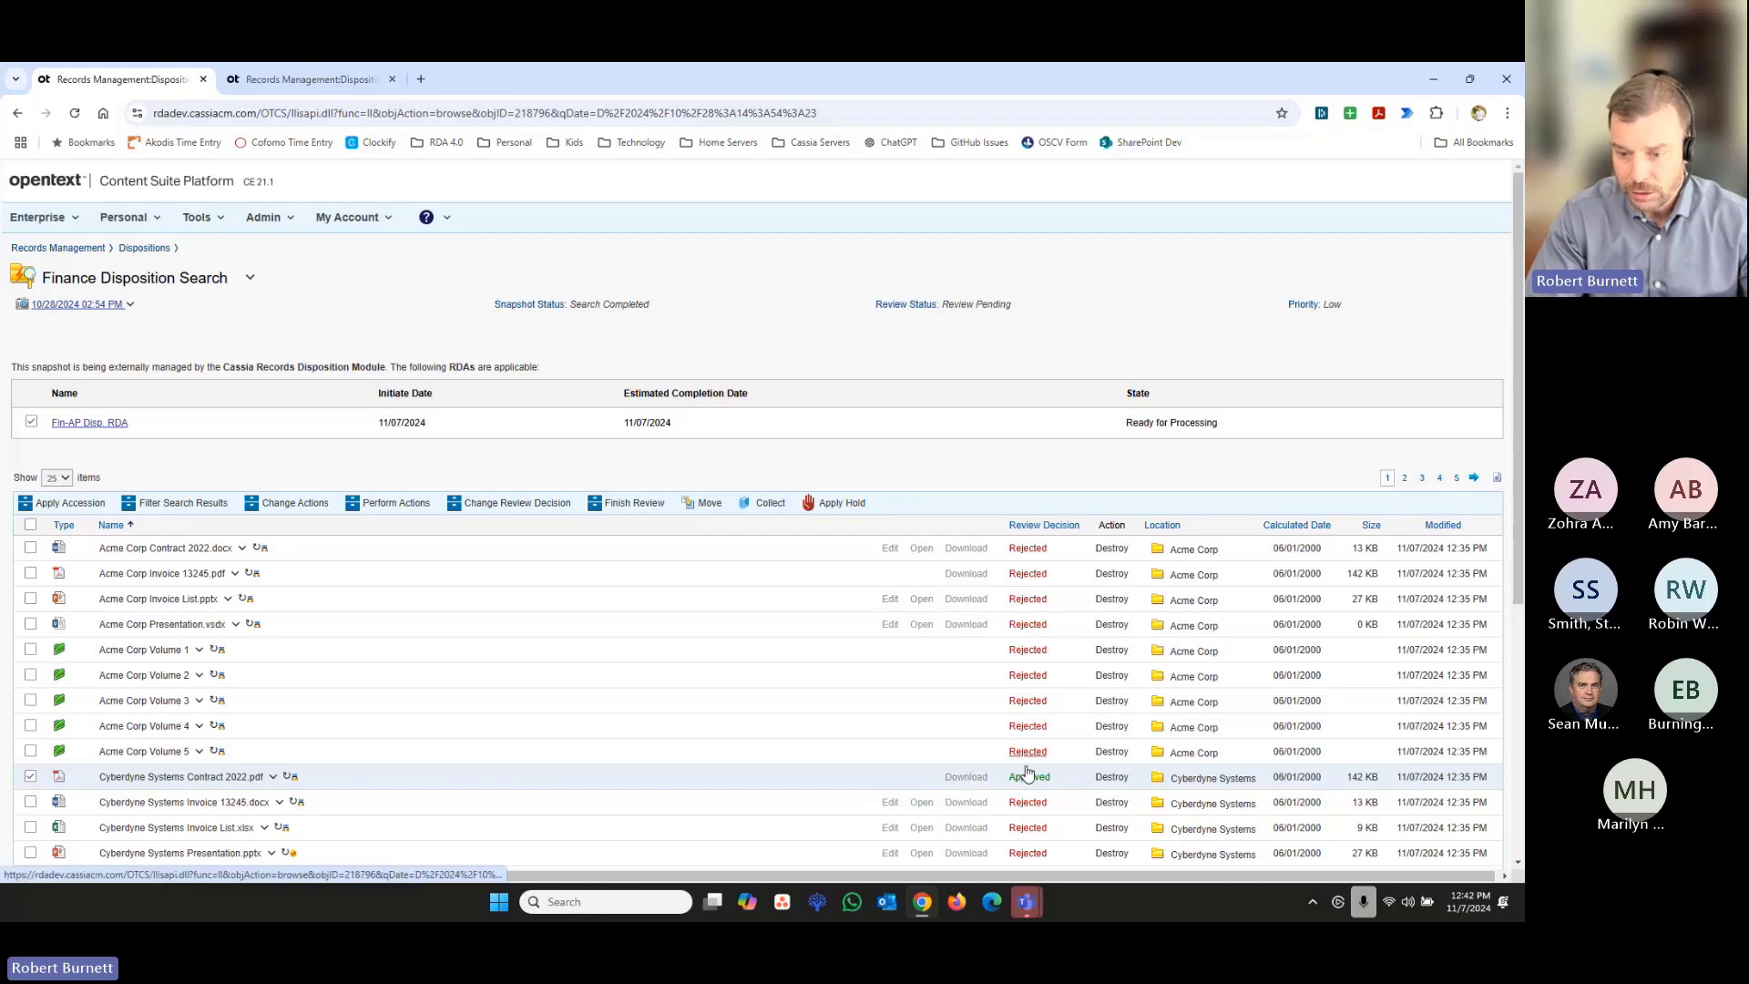
- Examine the snapshot items' review decisions and actions, and try to select Acme Corp Contract 2022.docx
scroll(1022, 776, down, 5)
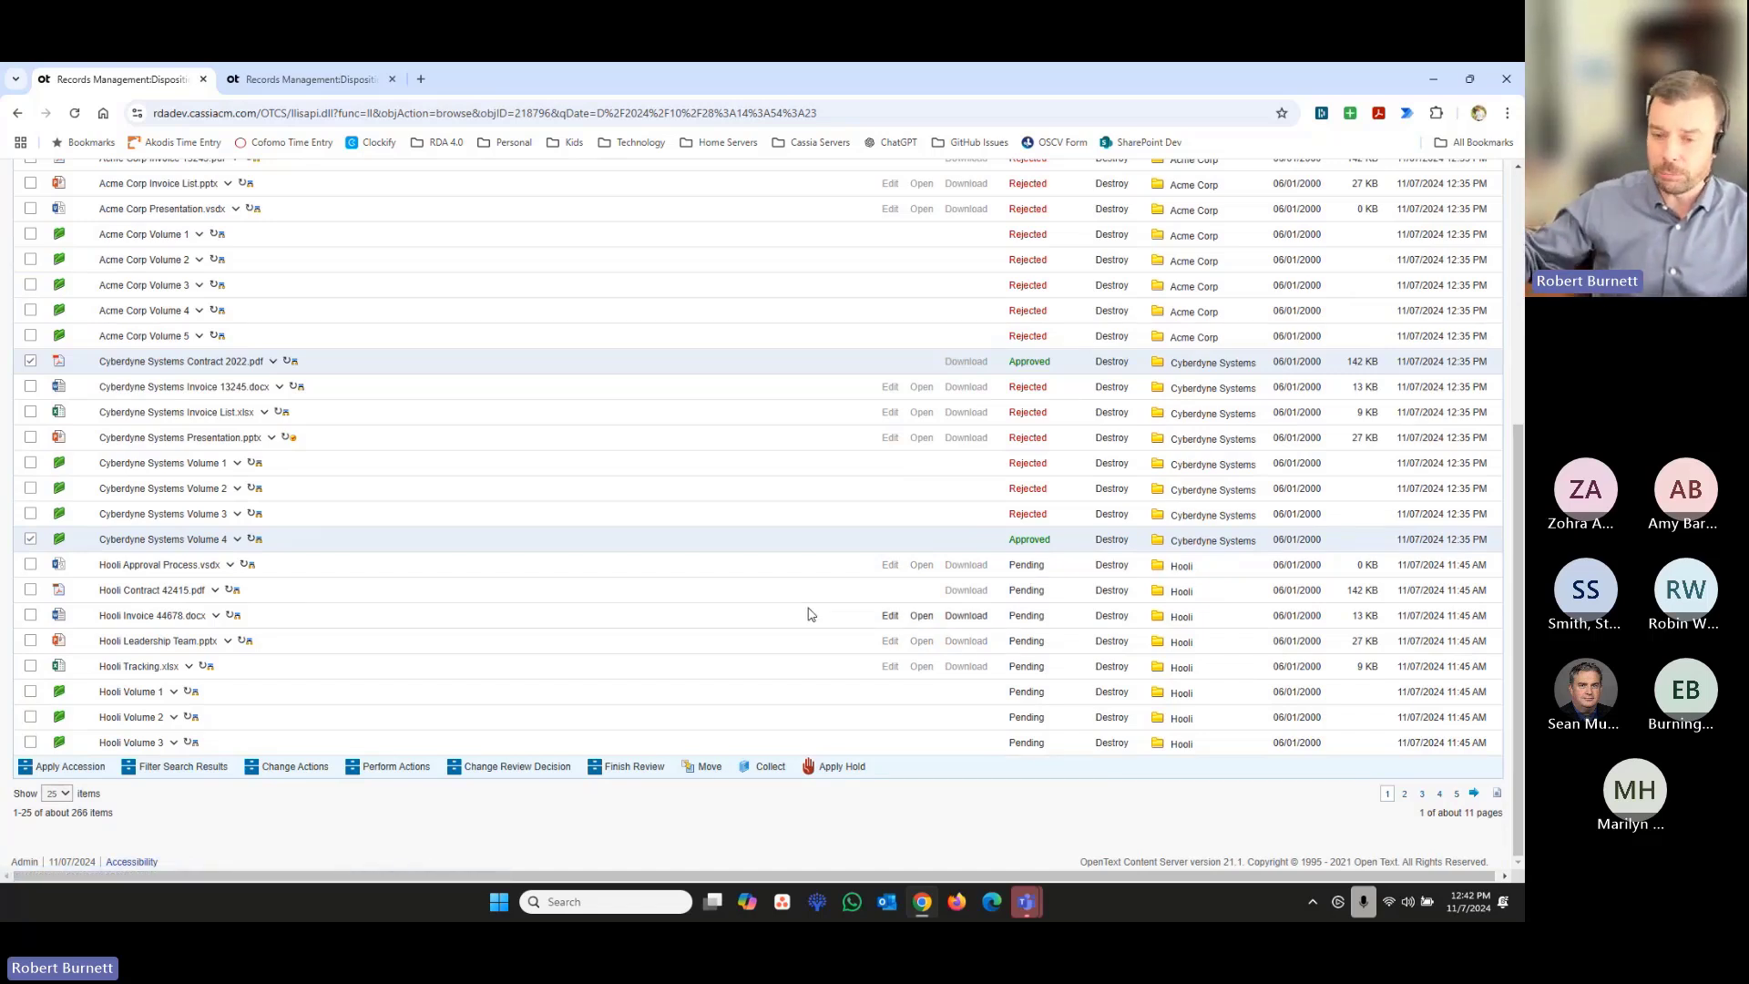
scroll(703, 598, up, 2)
scroll(704, 598, up, 3)
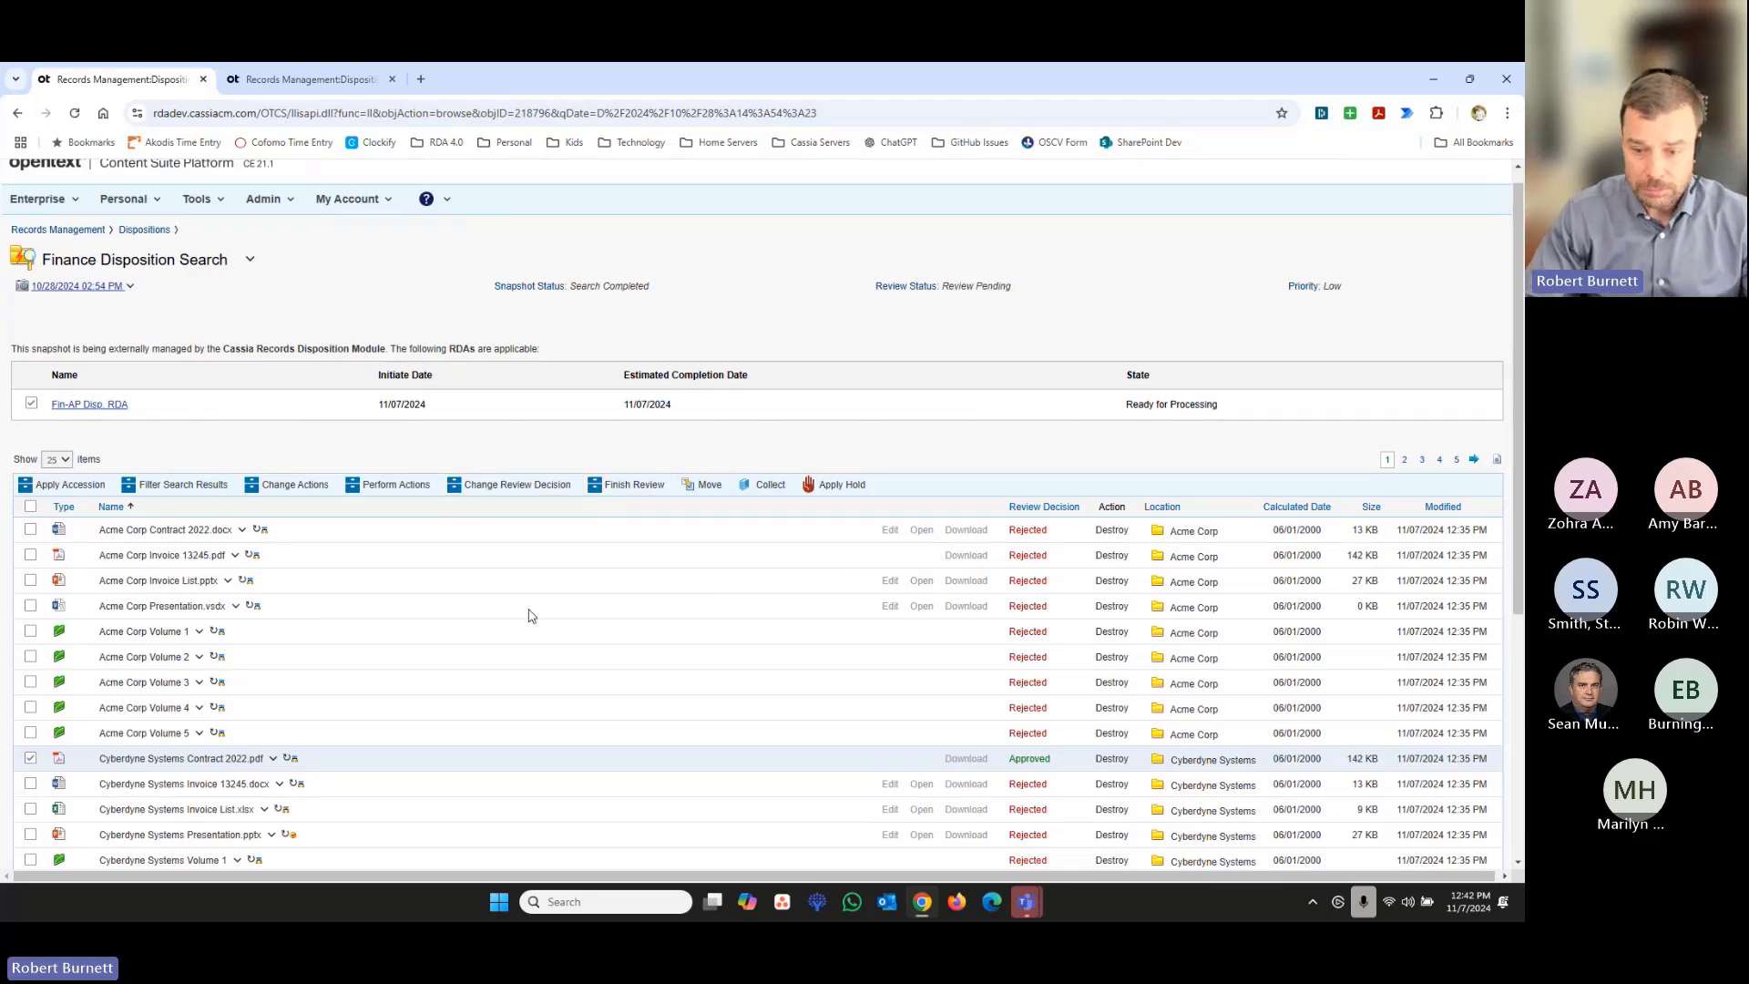
scroll(547, 592, down, 2)
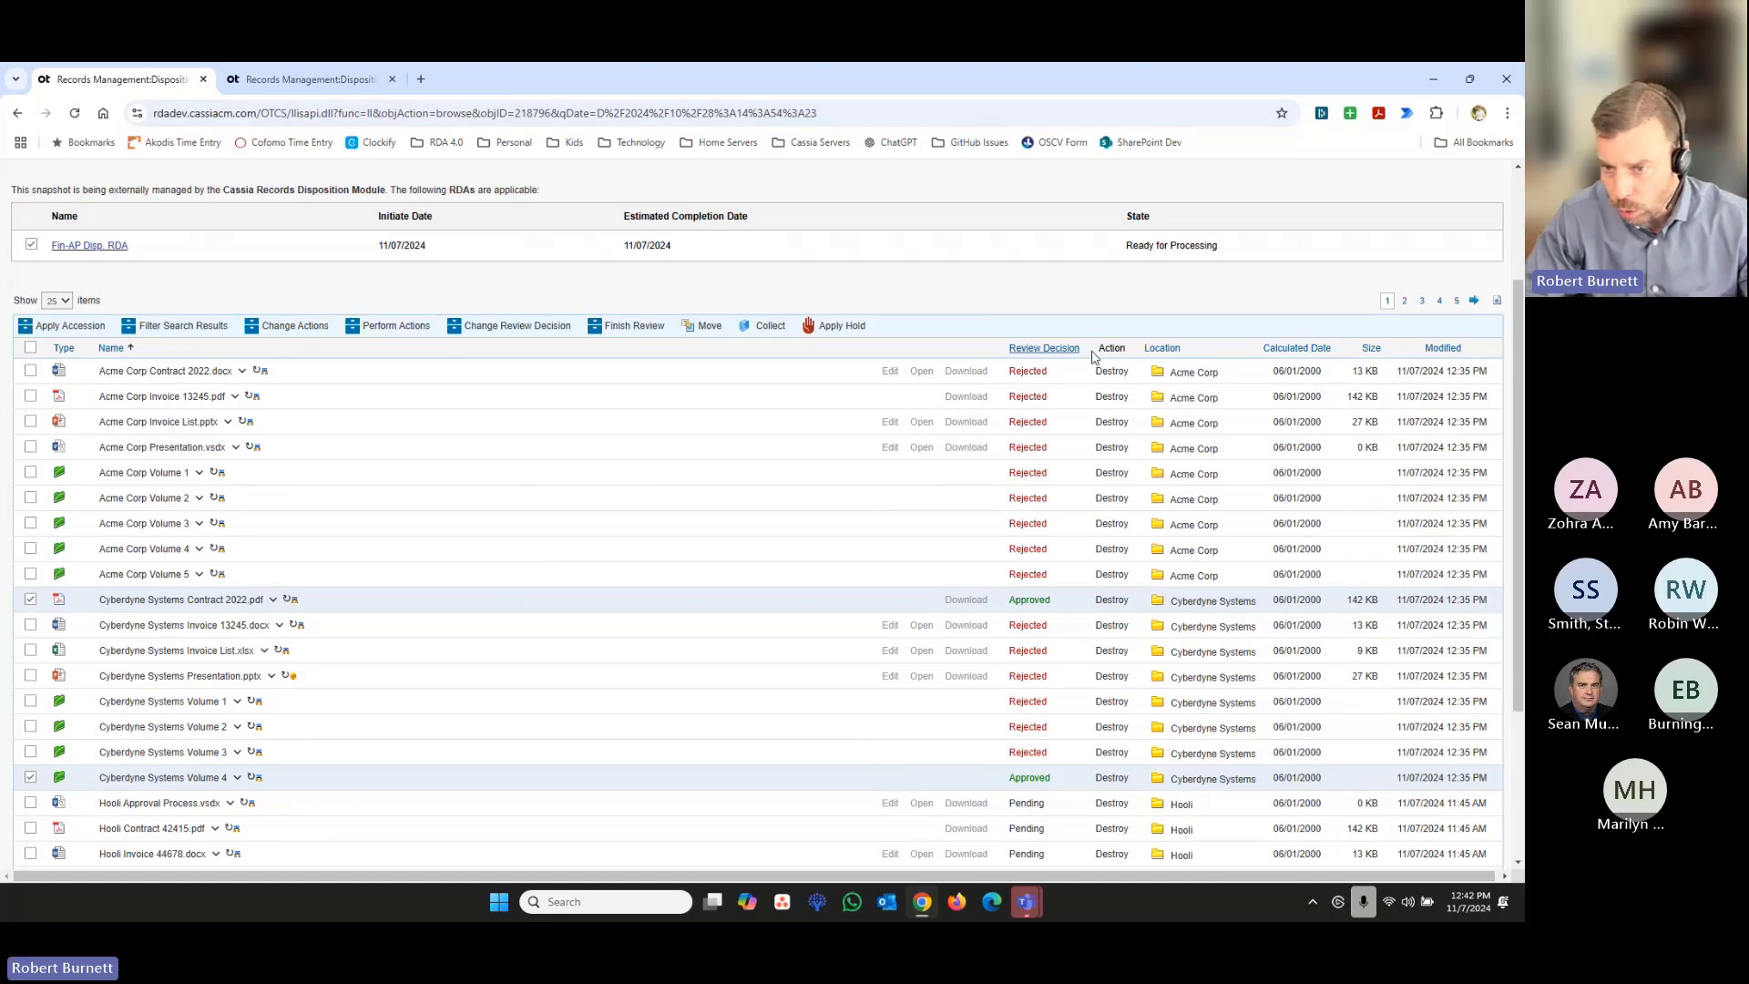
drag(1096, 348, 1126, 348)
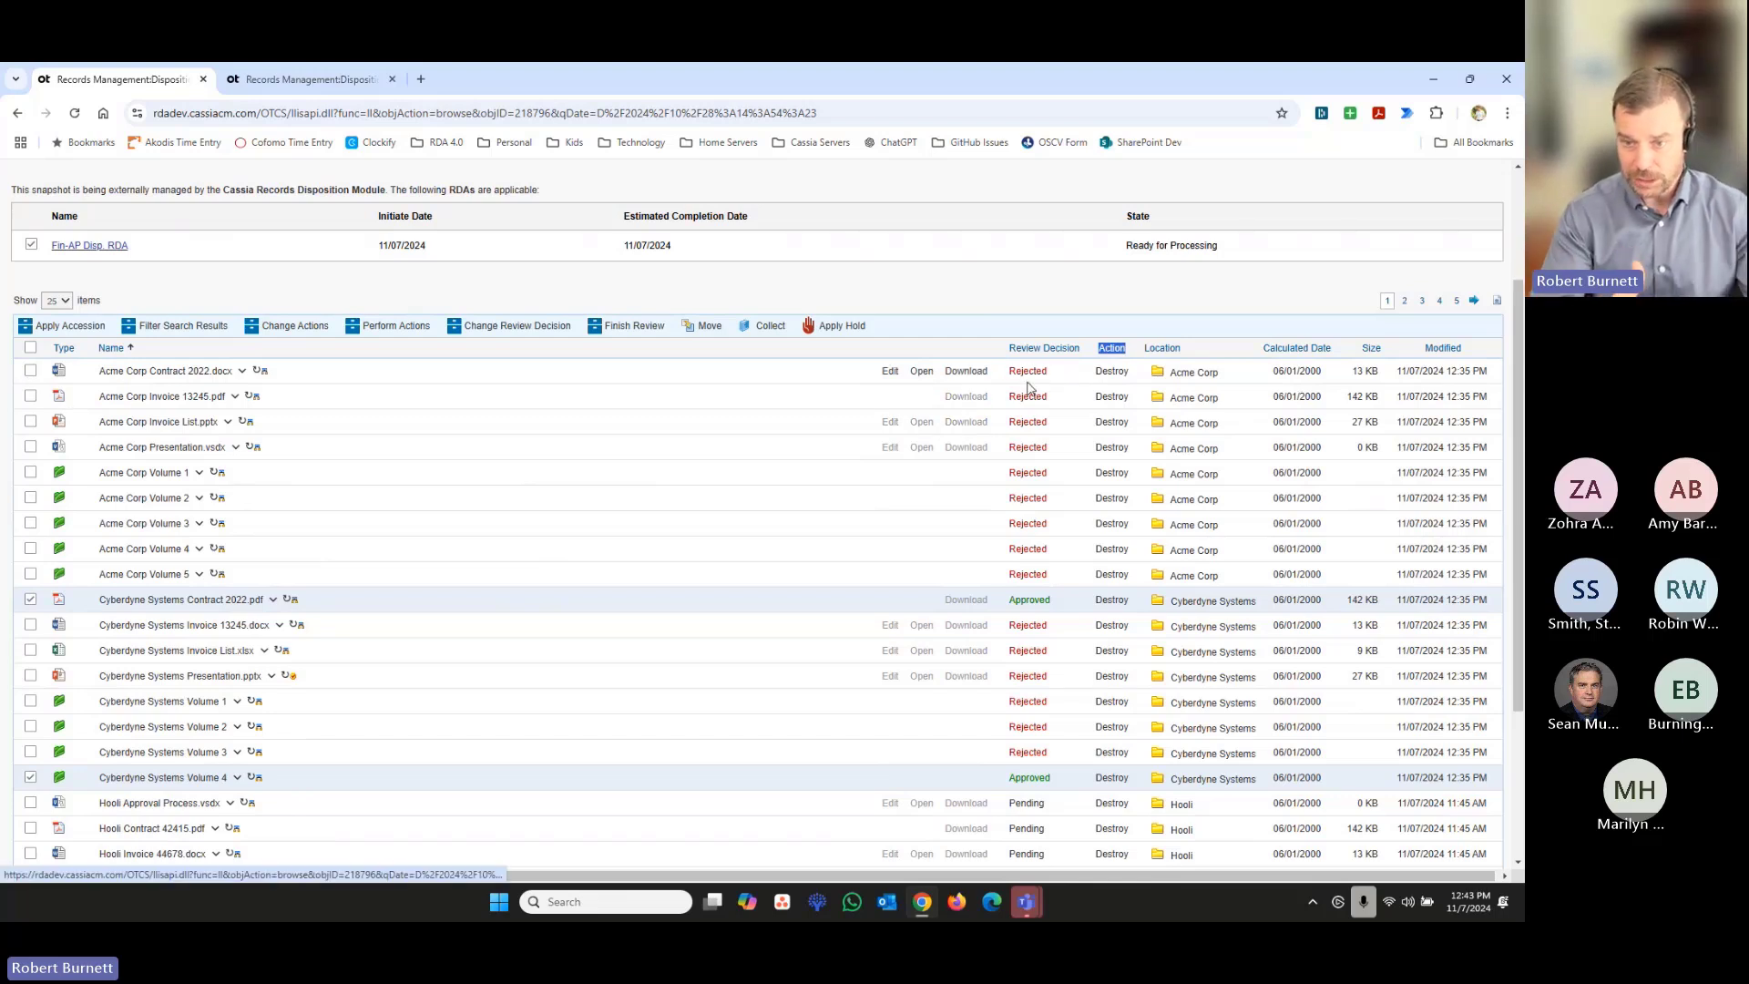
click(31, 371)
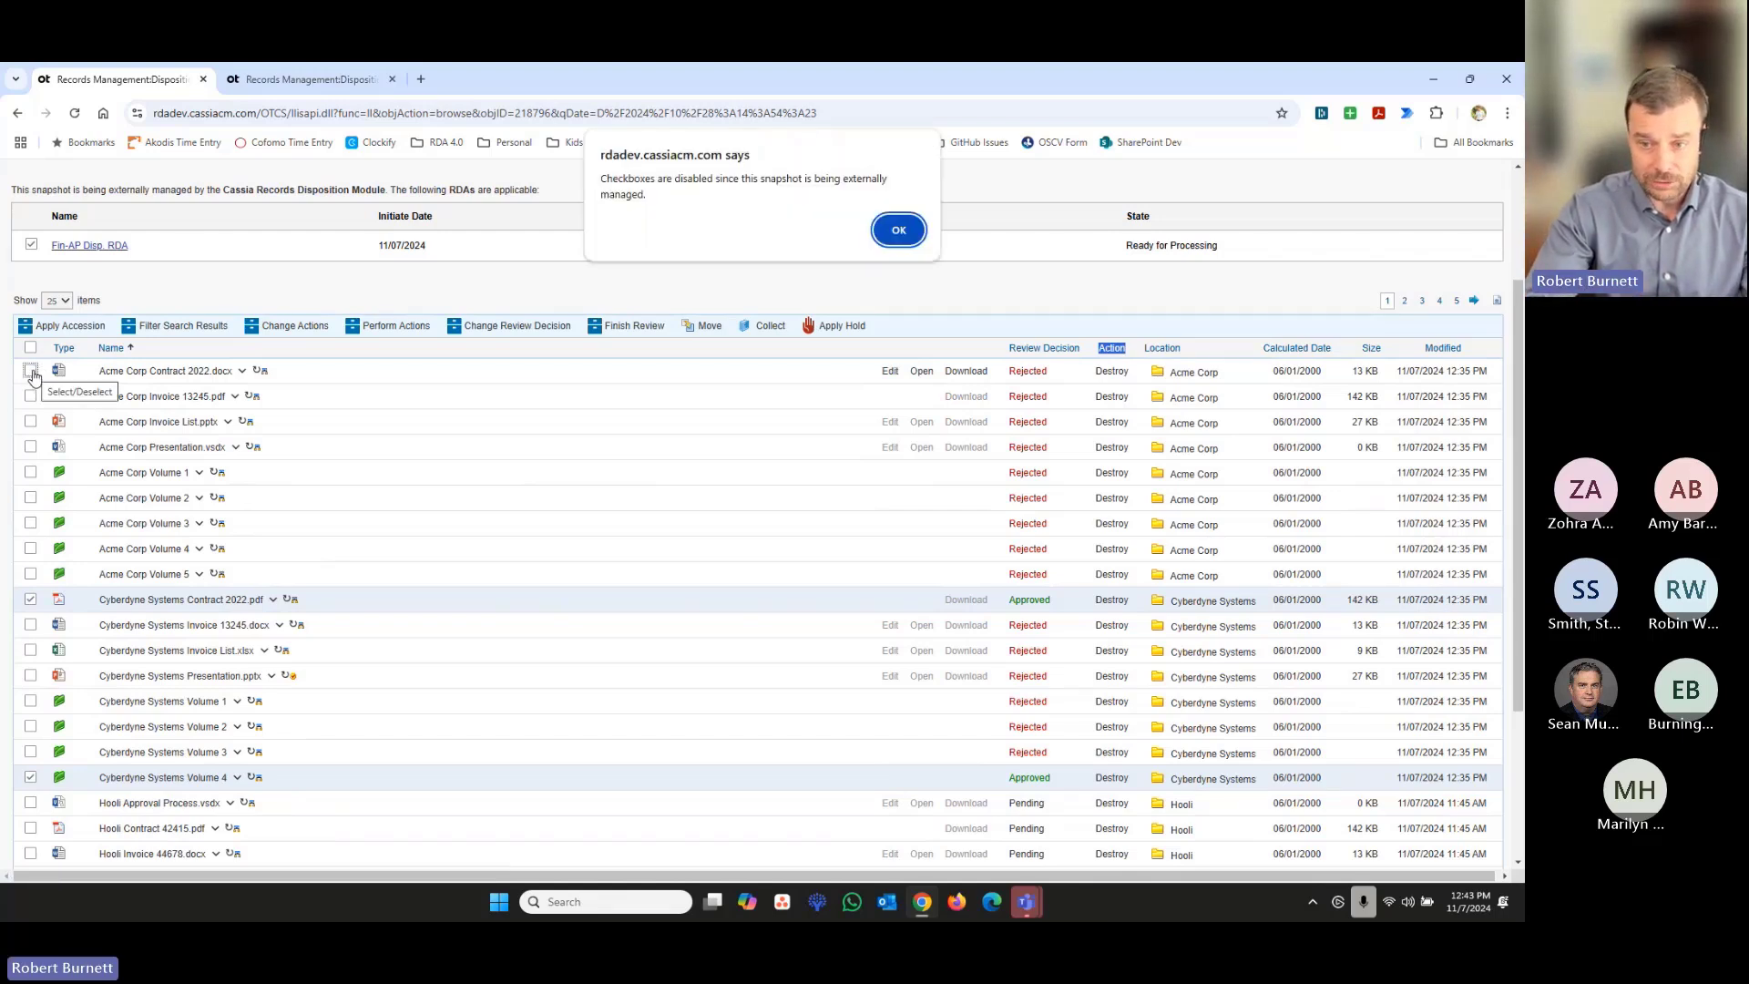
click(902, 229)
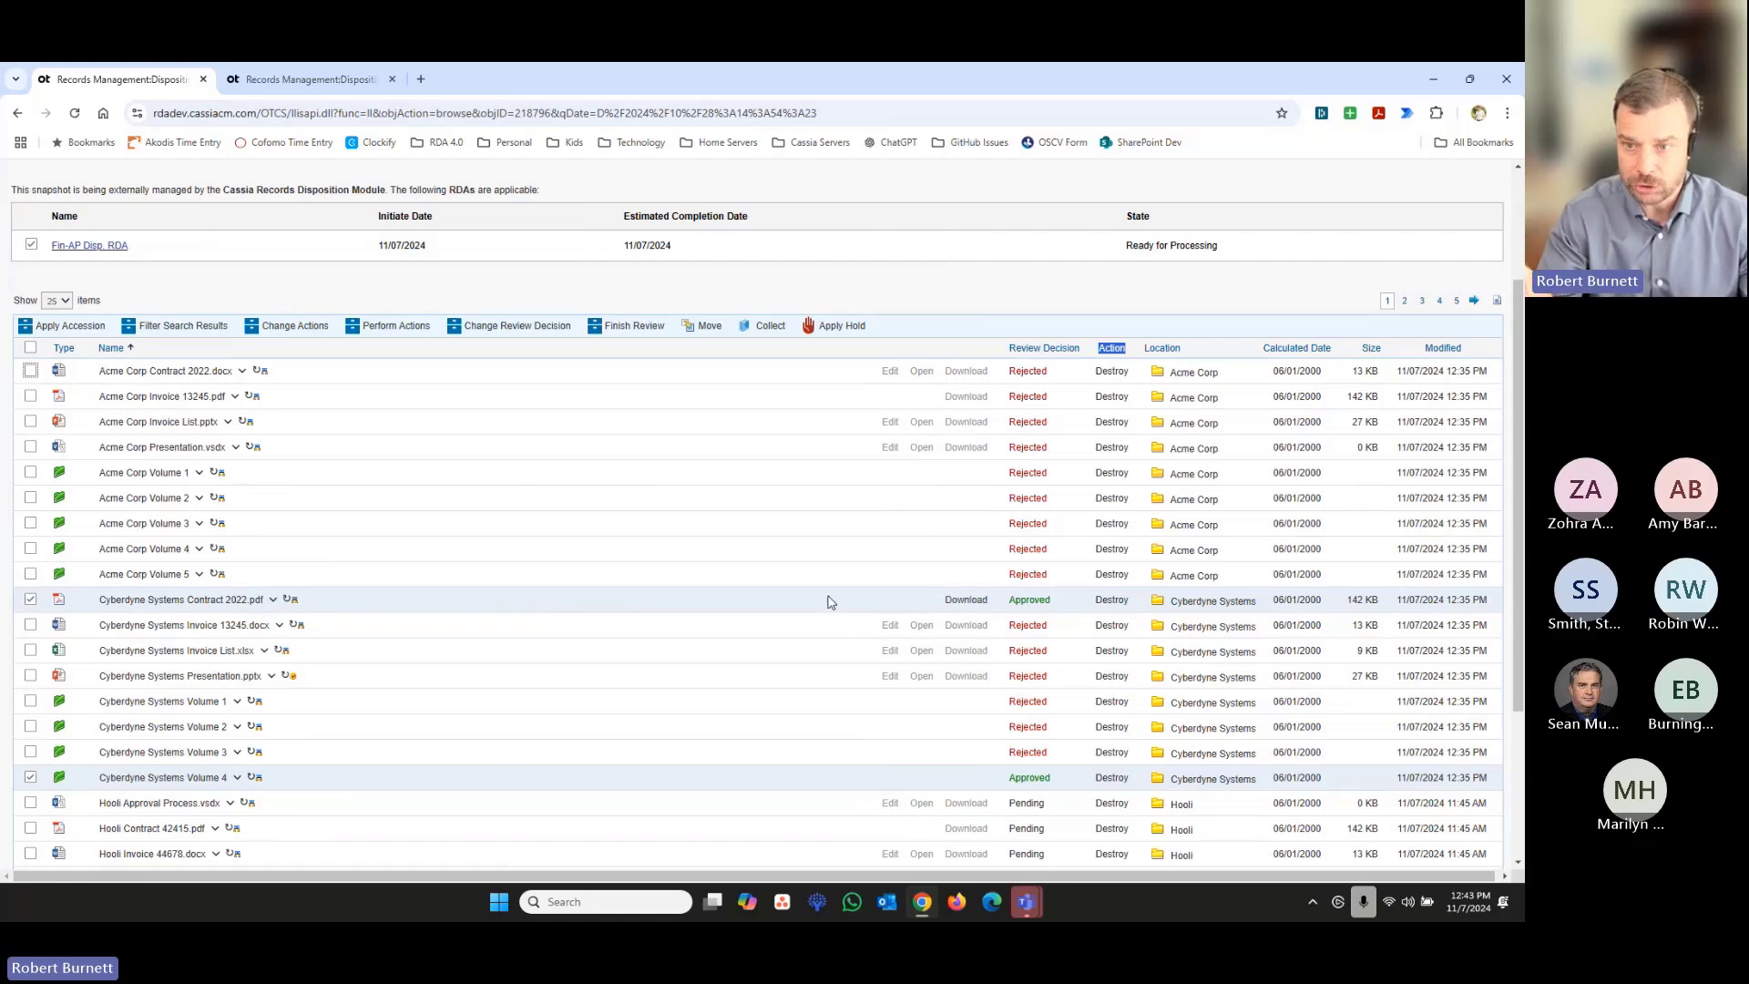
- Leave the snapshot and go to the RDA Admin Workspace
scroll(829, 602, up, 2)
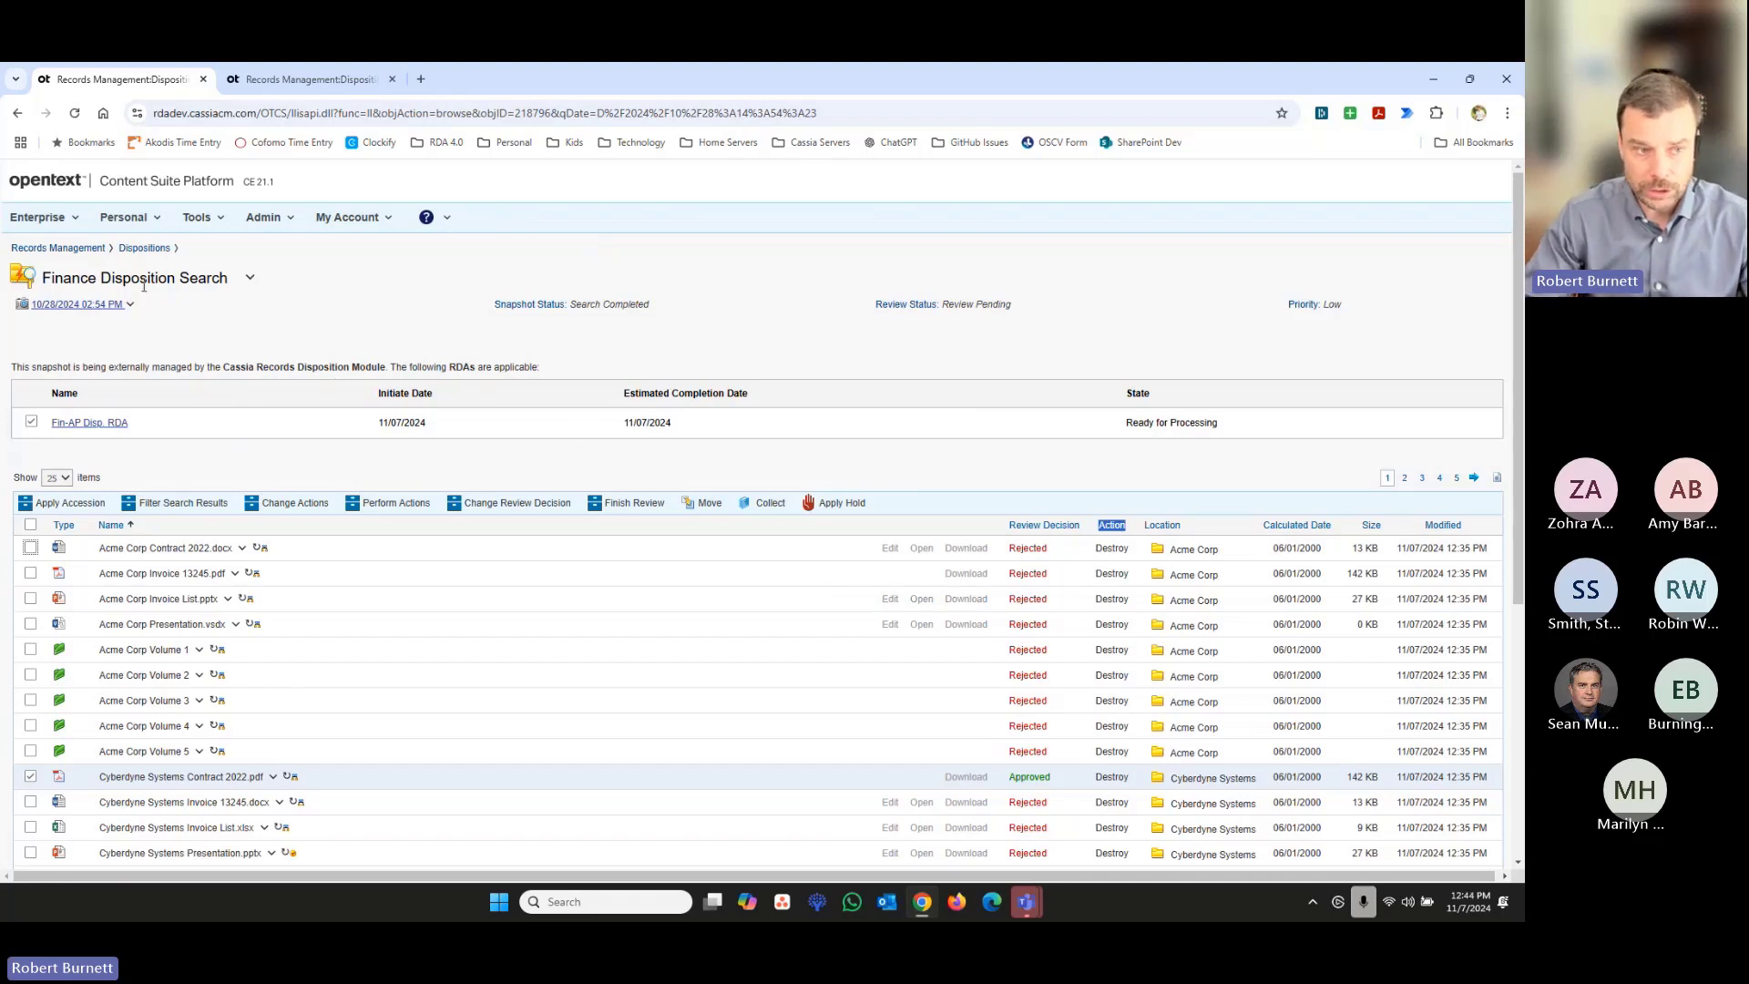
click(76, 224)
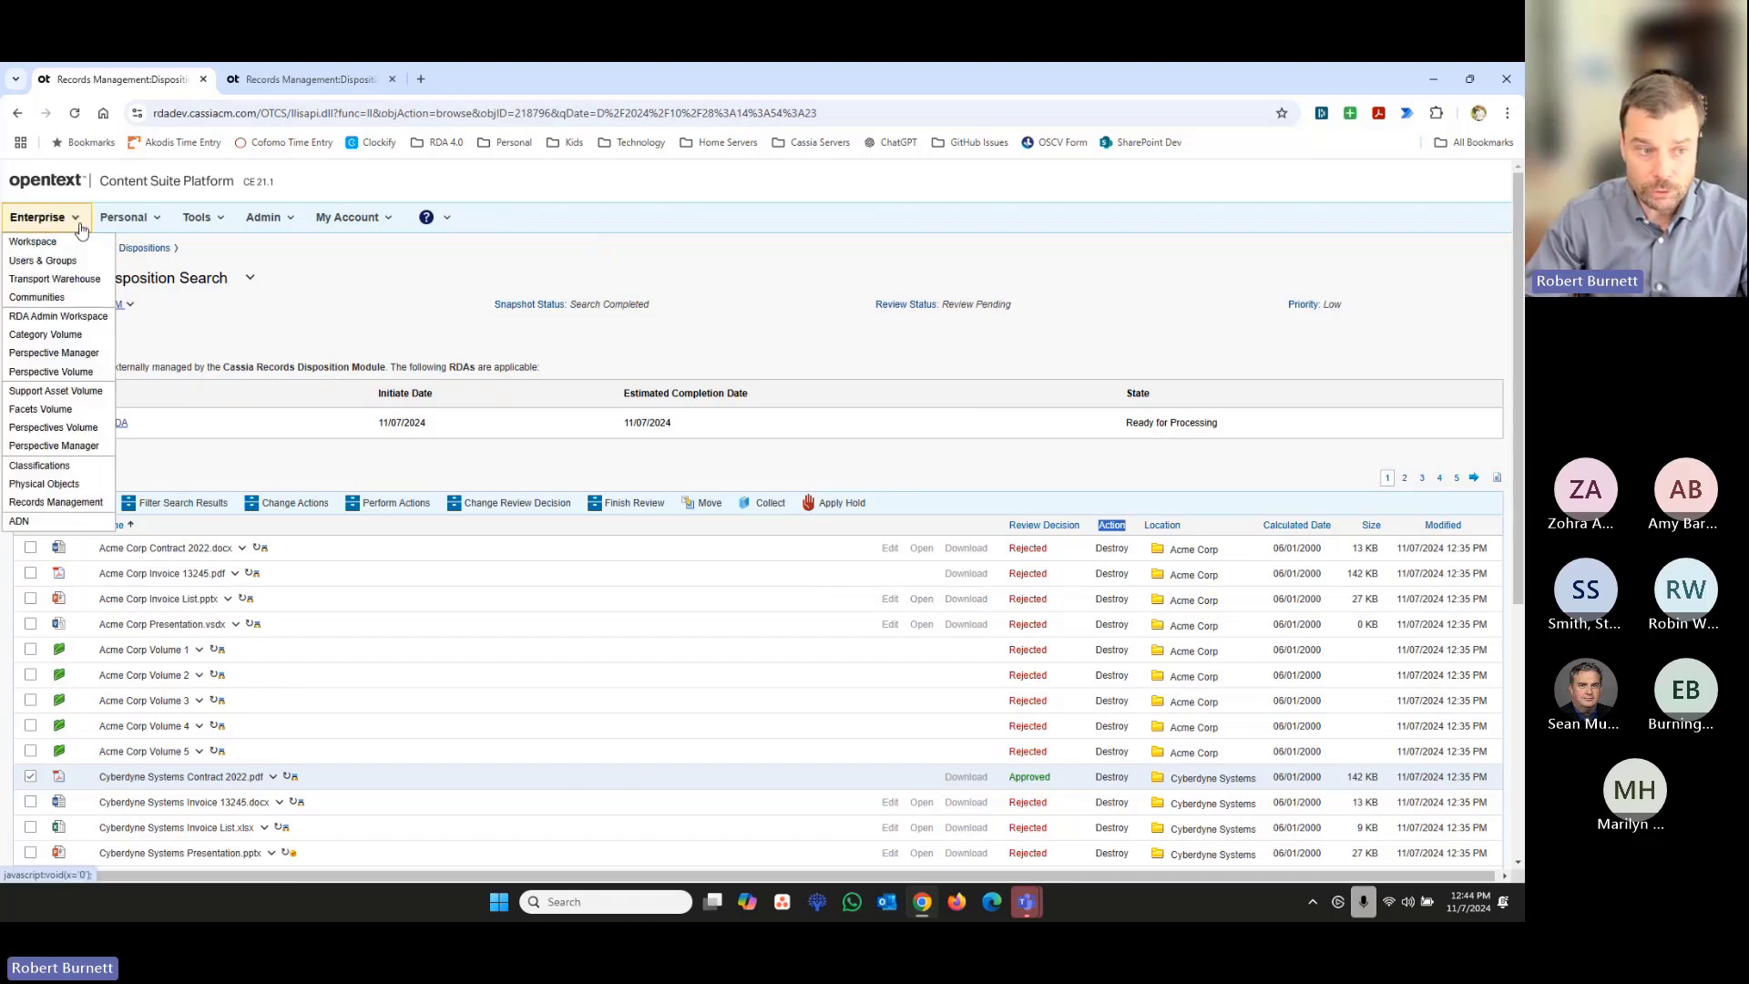
click(79, 317)
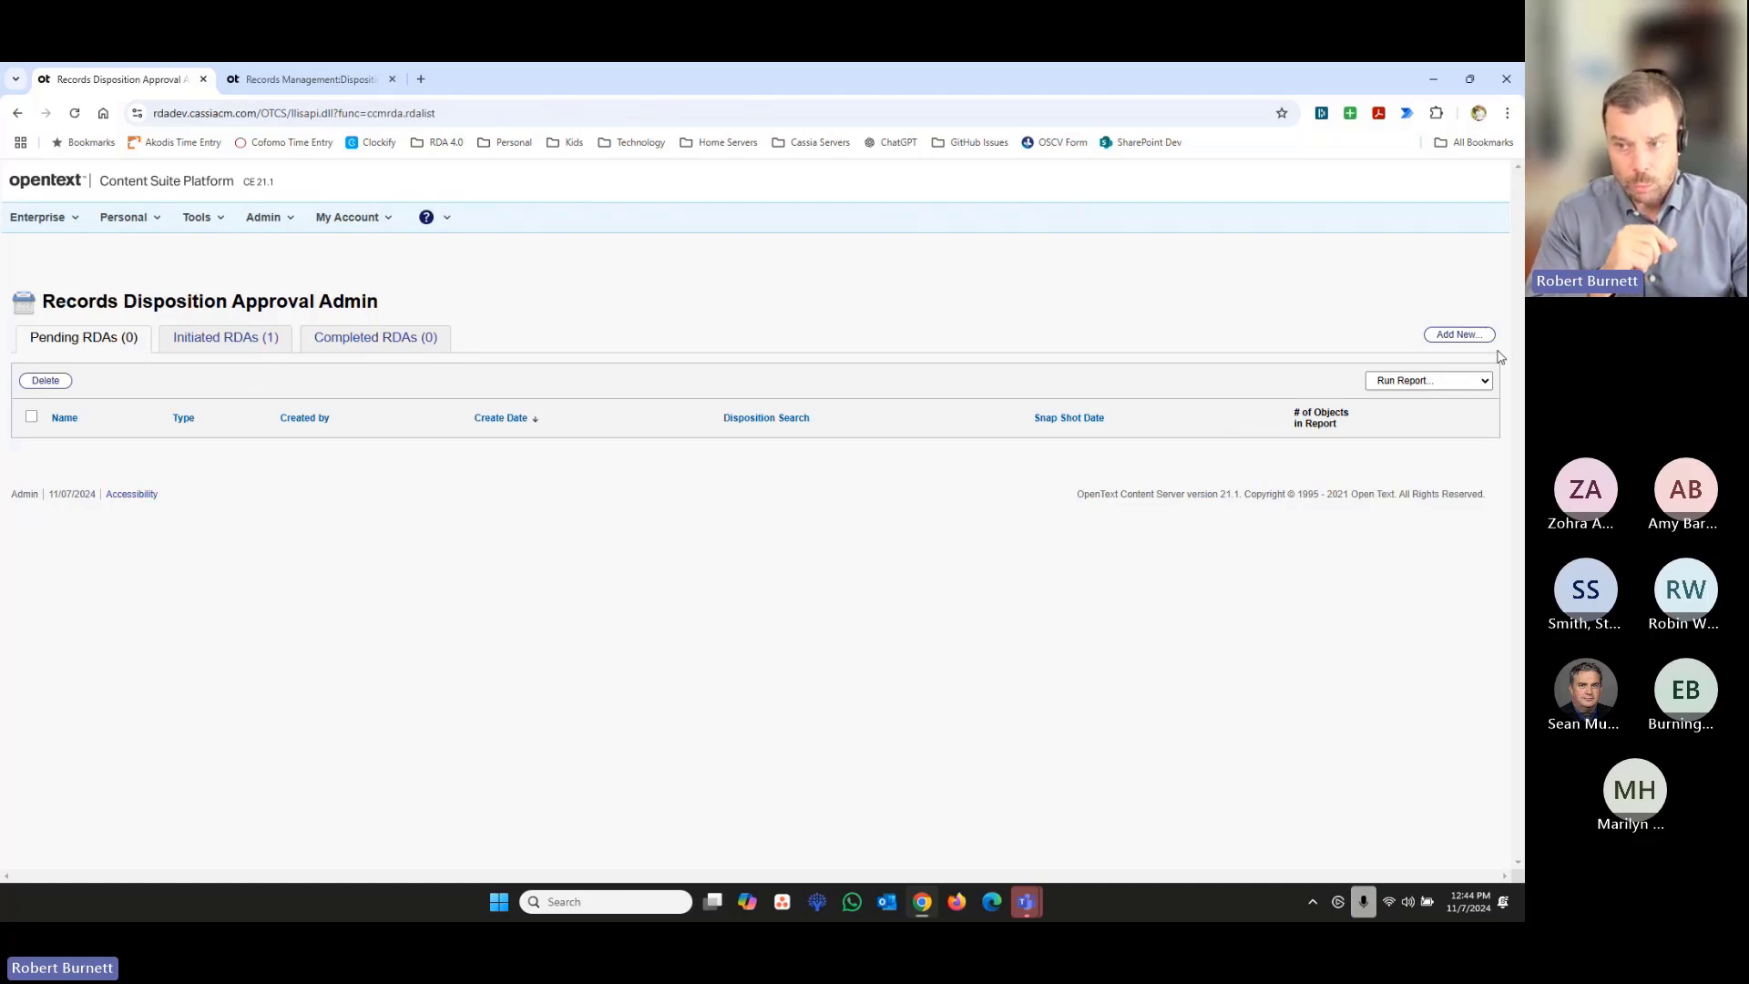
- Start a new Records Disposition Approval of type Record Disposition Approval (RDA) and name it Fin-AR RDA
click(1464, 341)
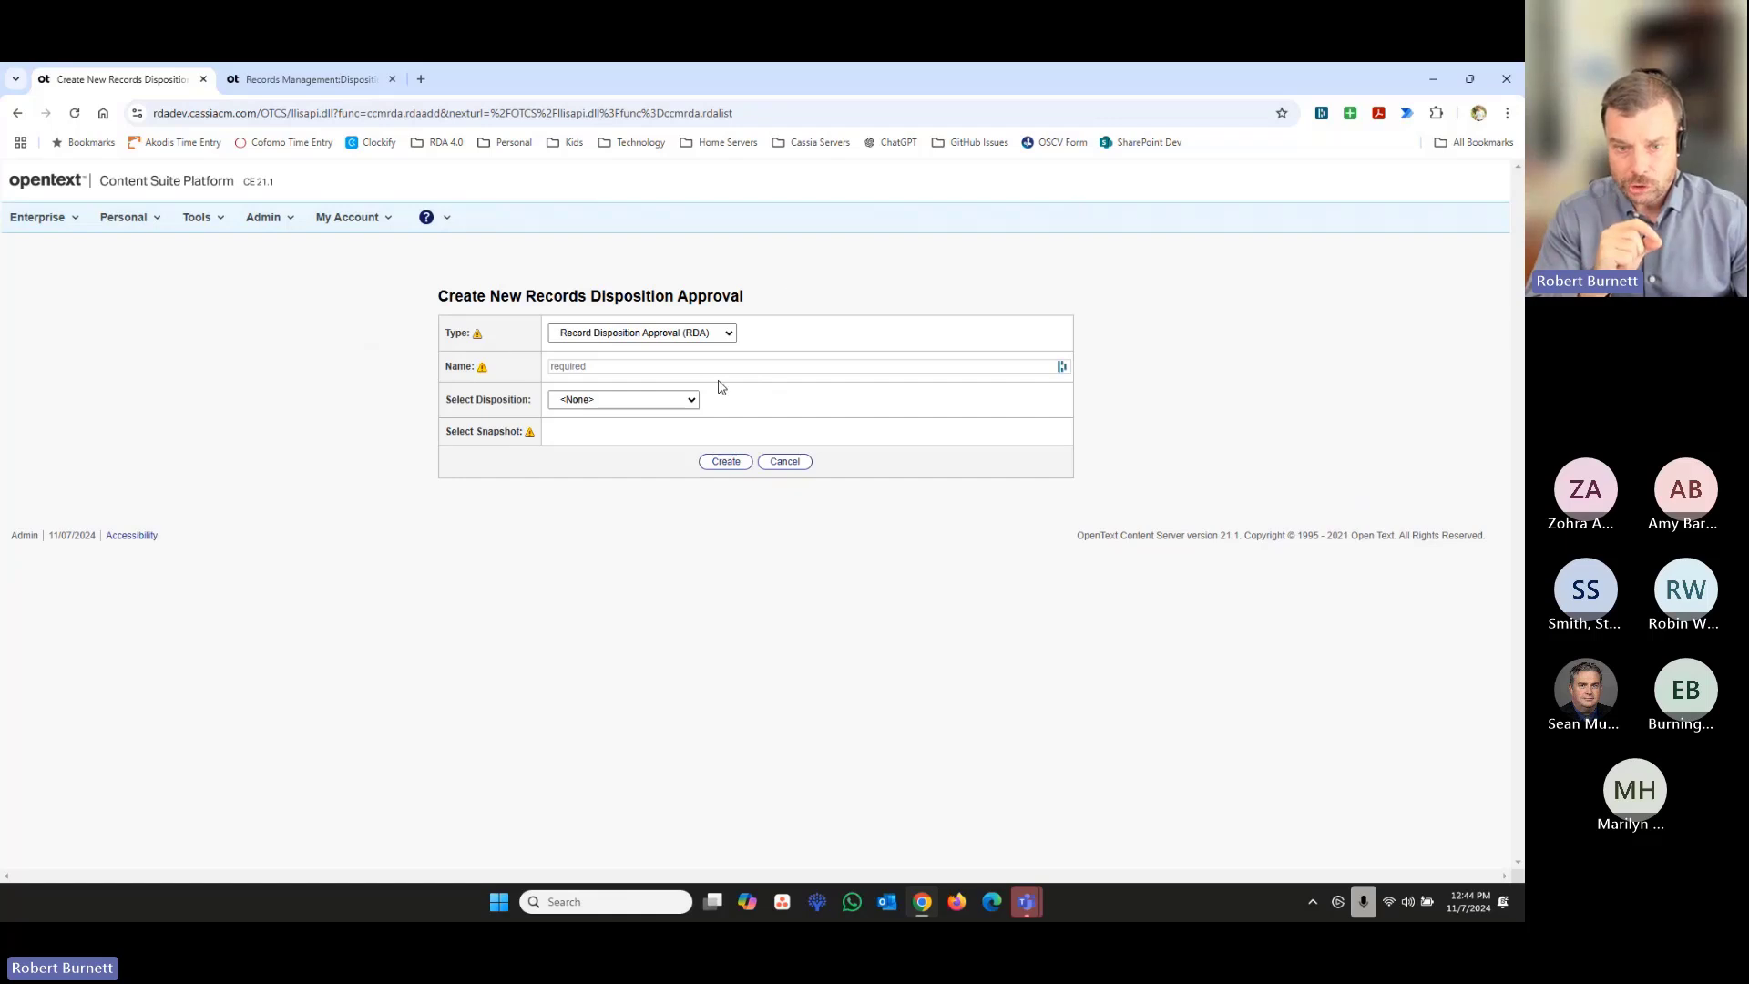
click(683, 369)
text(Fin)
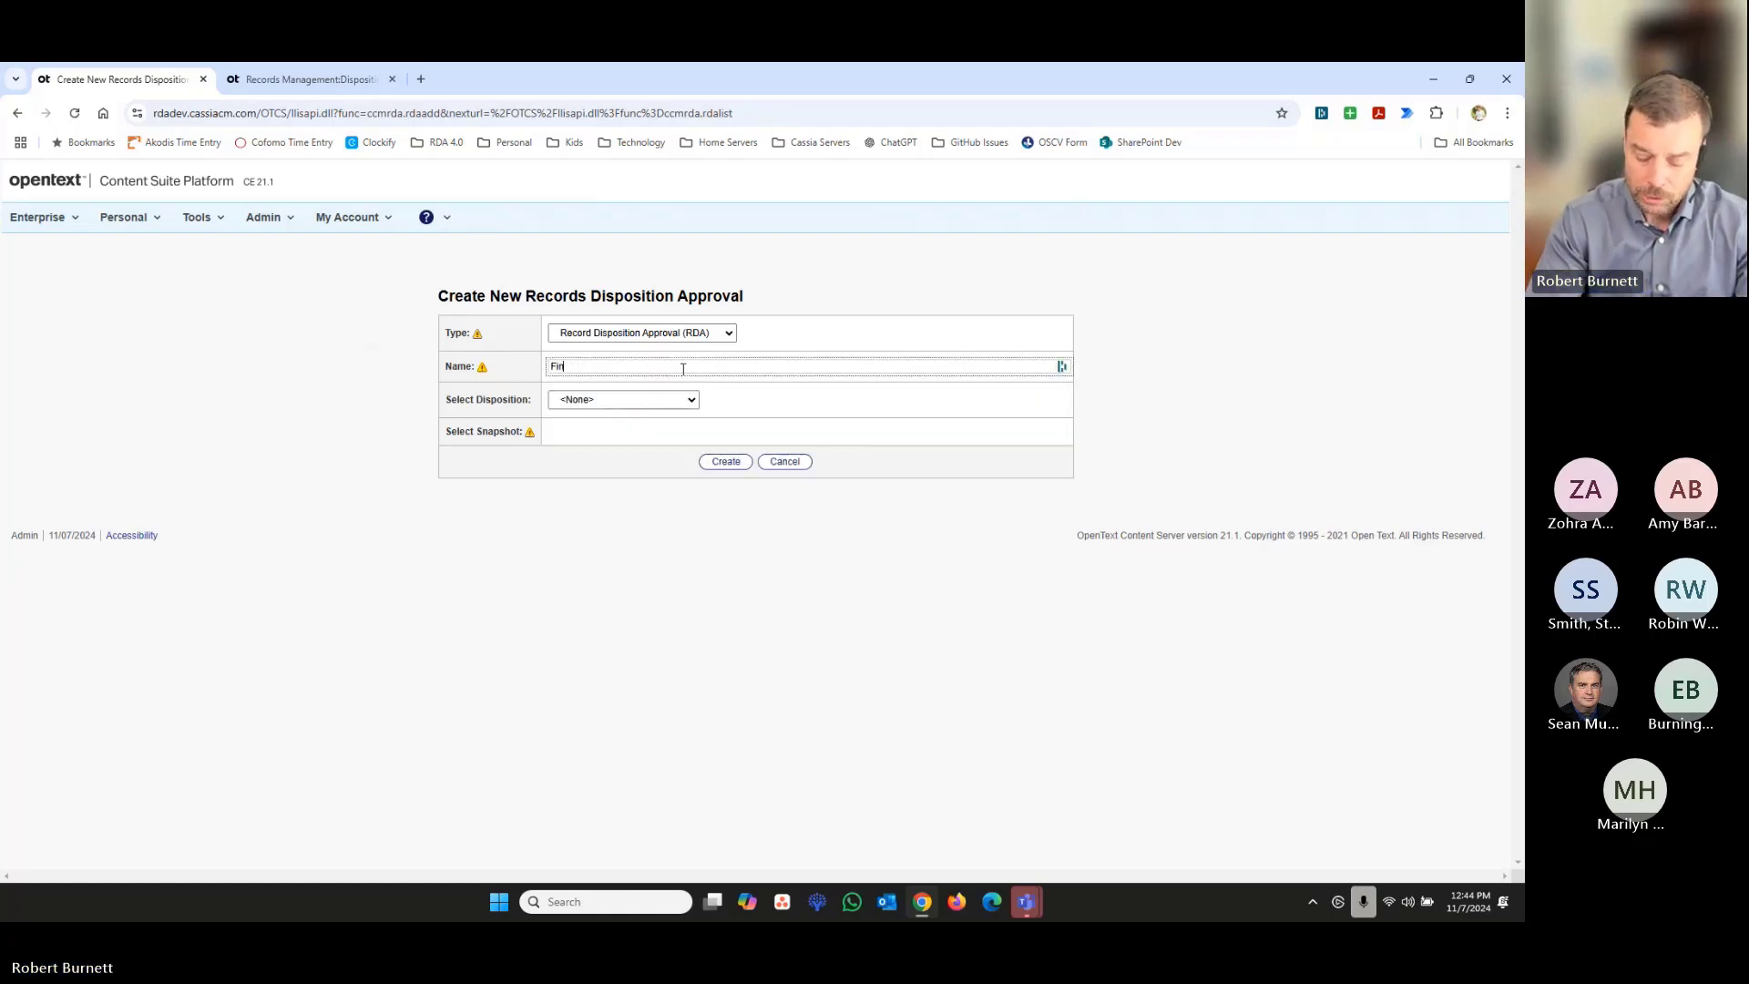
text(-R)
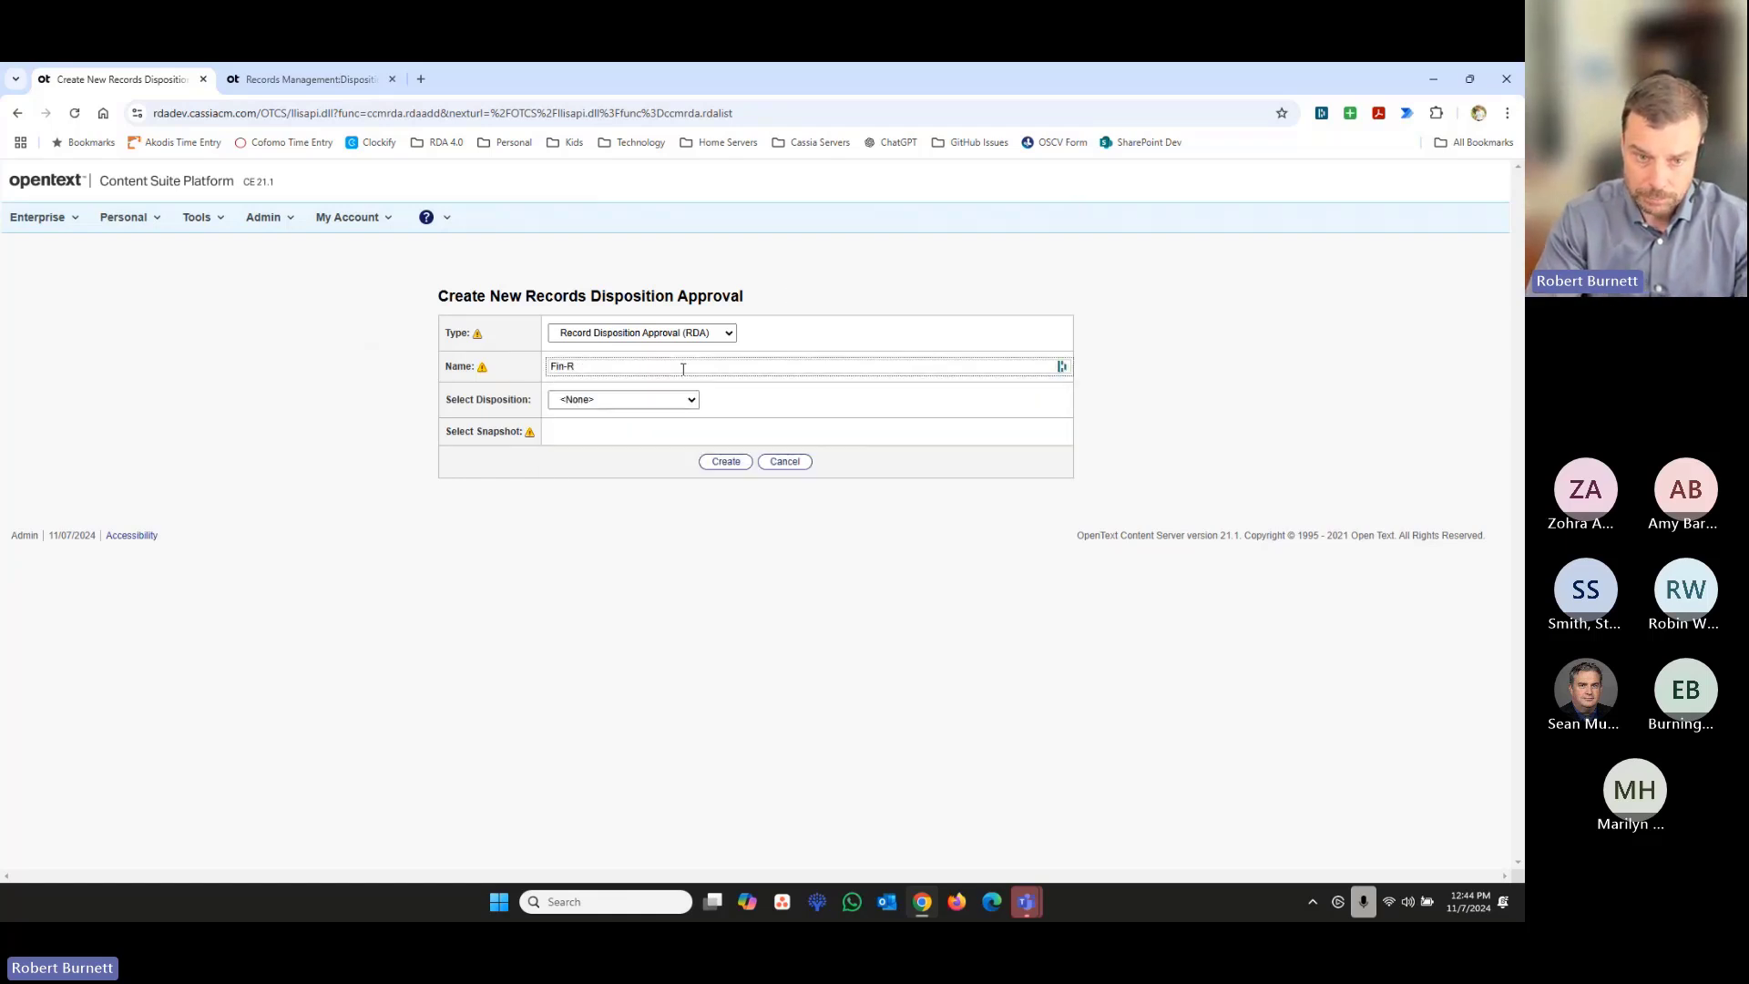
key(BackSpace)
text(AR)
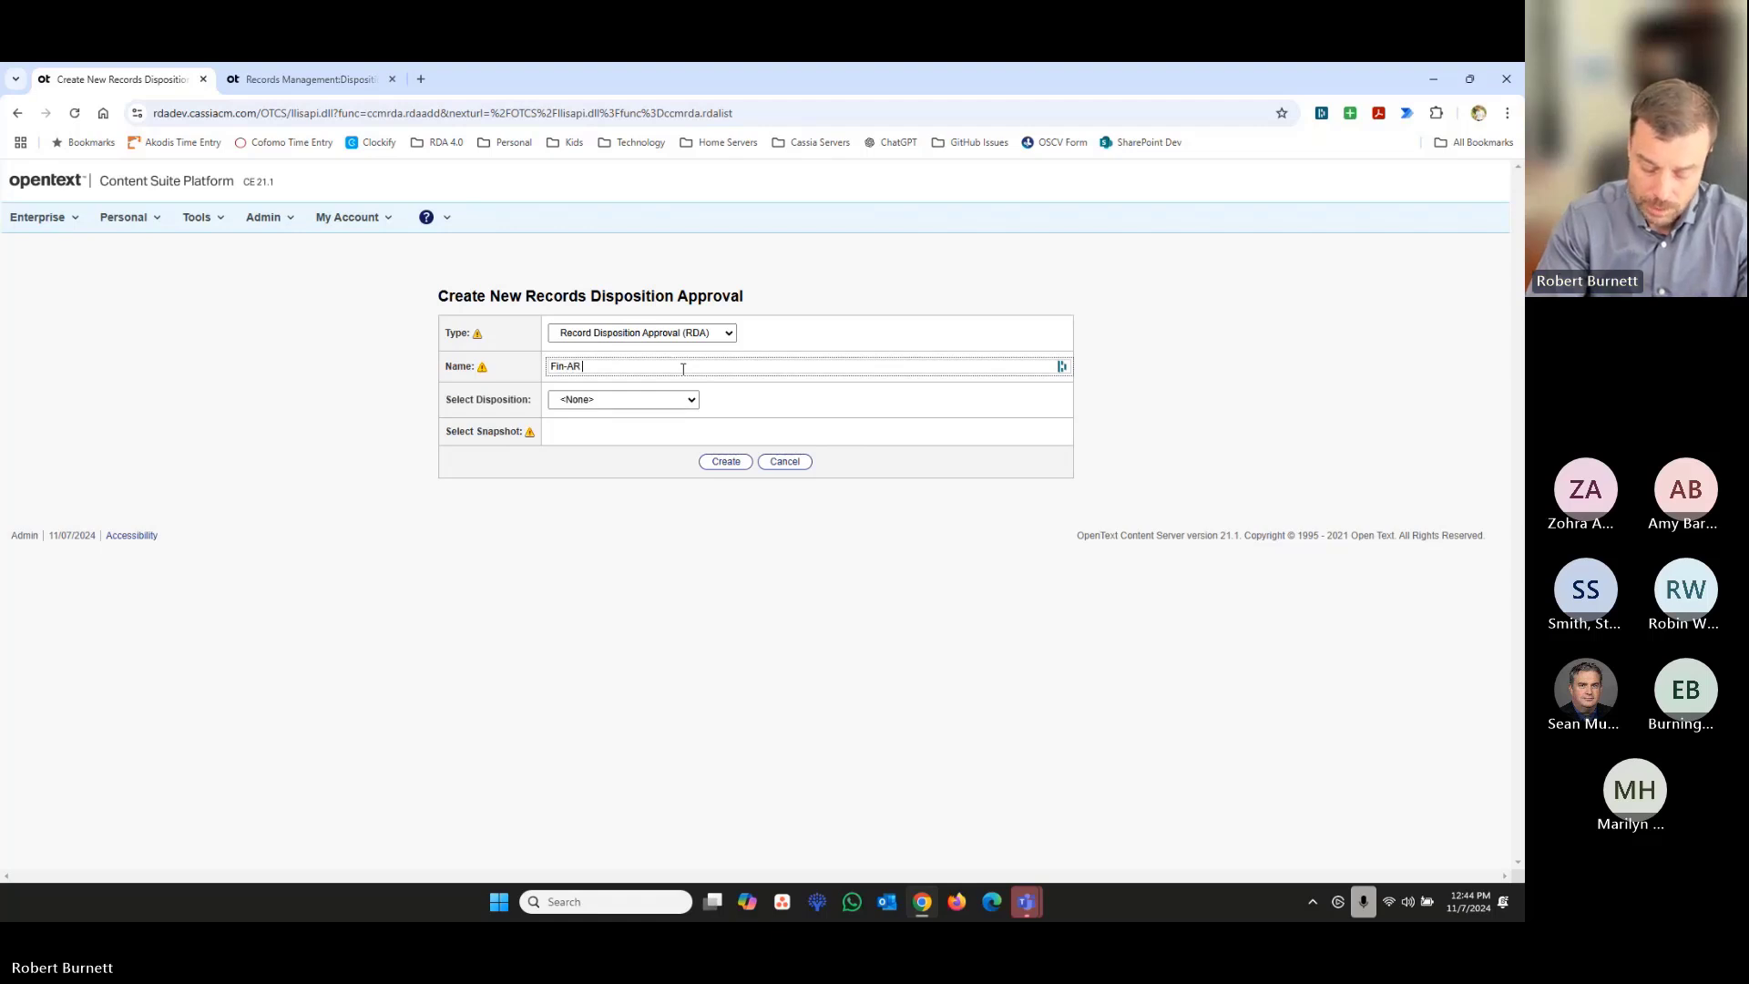
text( Disp)
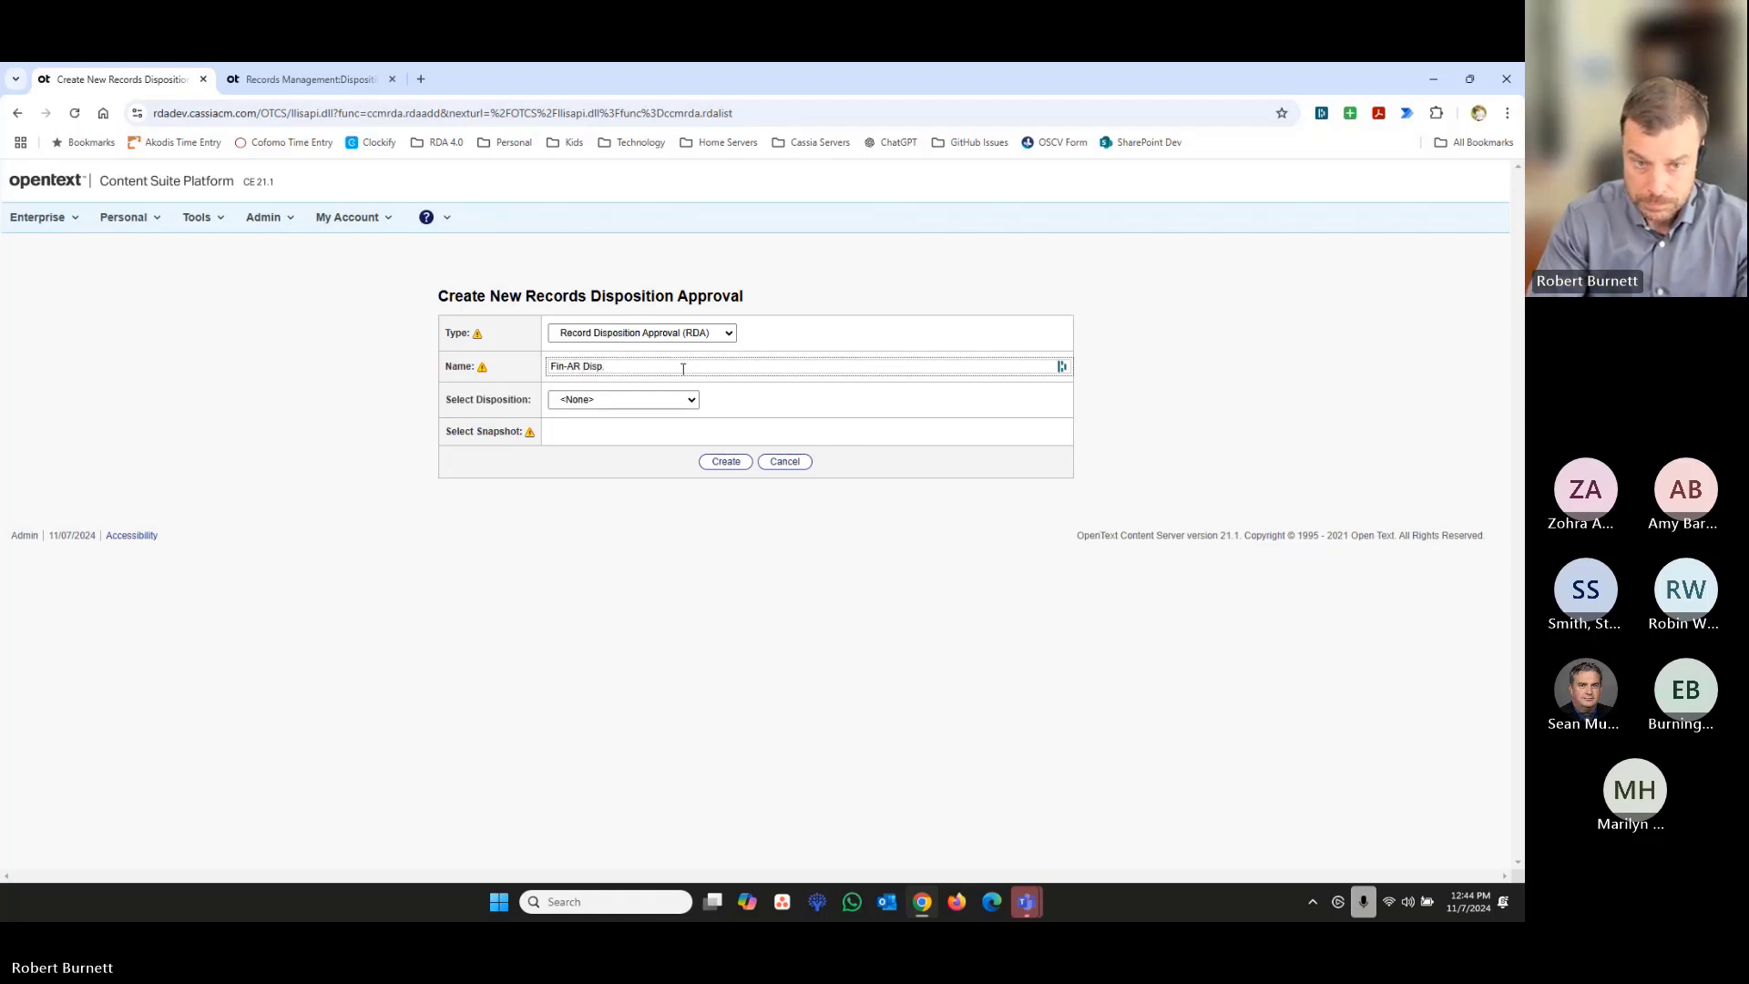
key(BackSpace)
key(BackSpace)
key(BackSpace)
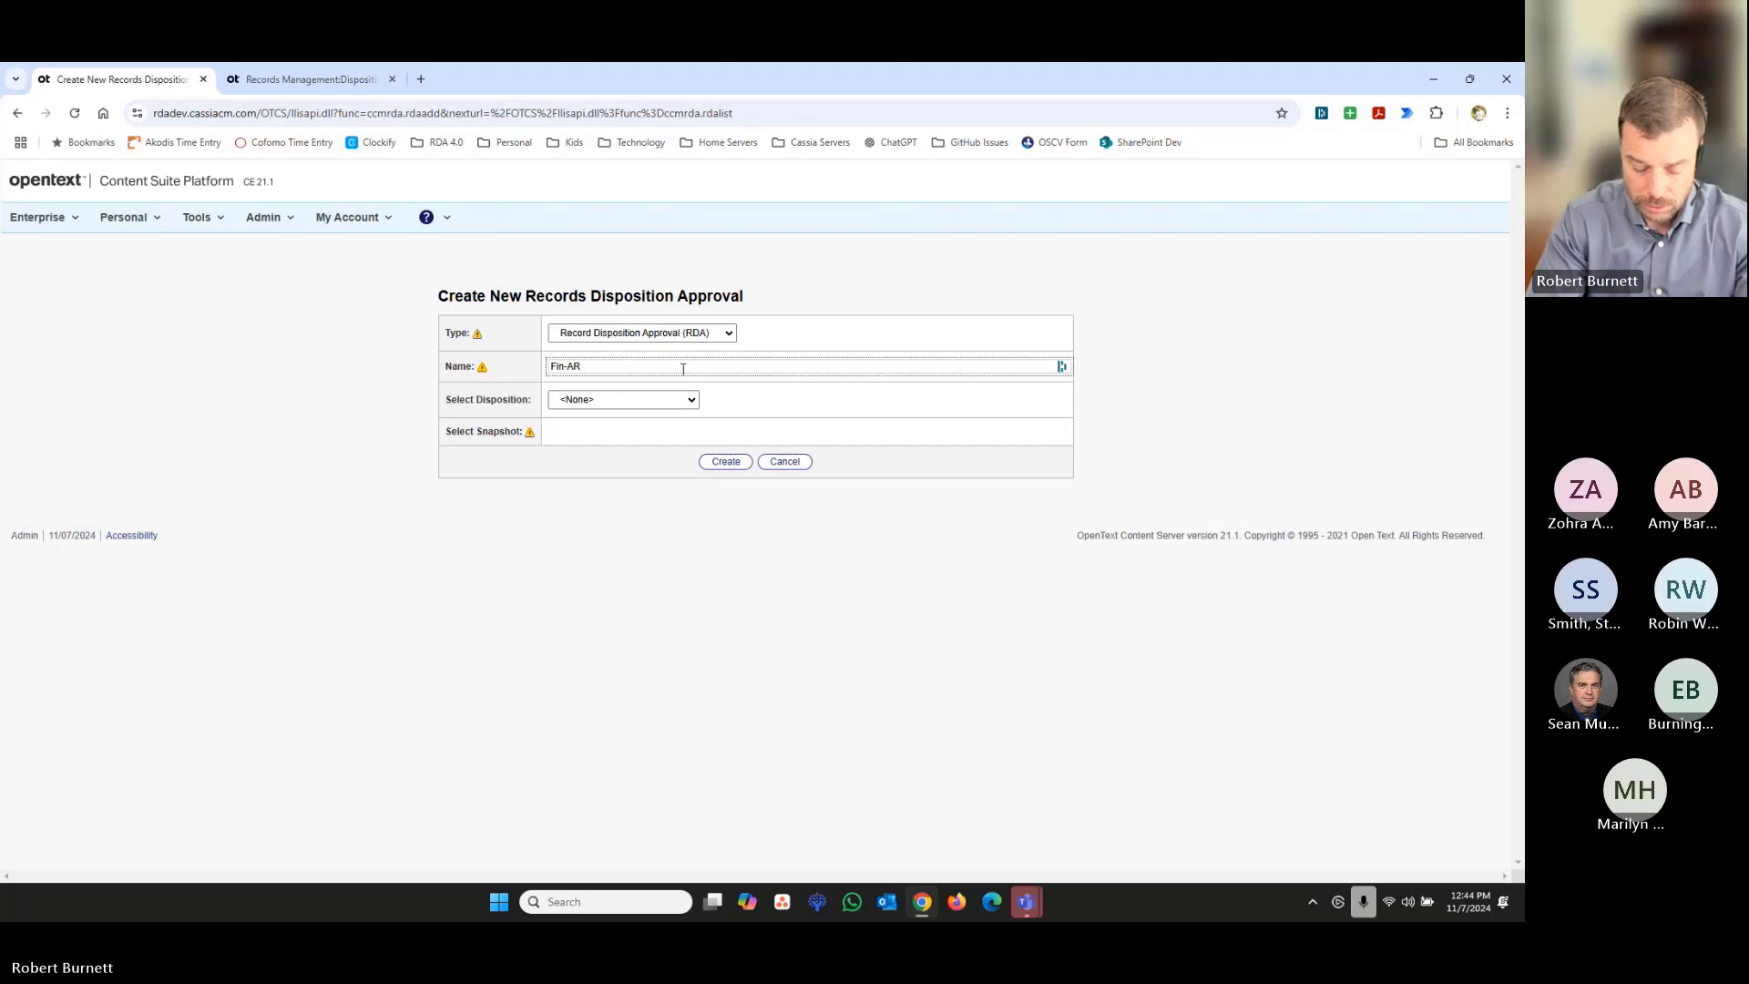
text(RDA)
- Base the new RDA on the Finance Disposition Search with the 10/28/2024 02:54 PM snapshot and create it
click(676, 401)
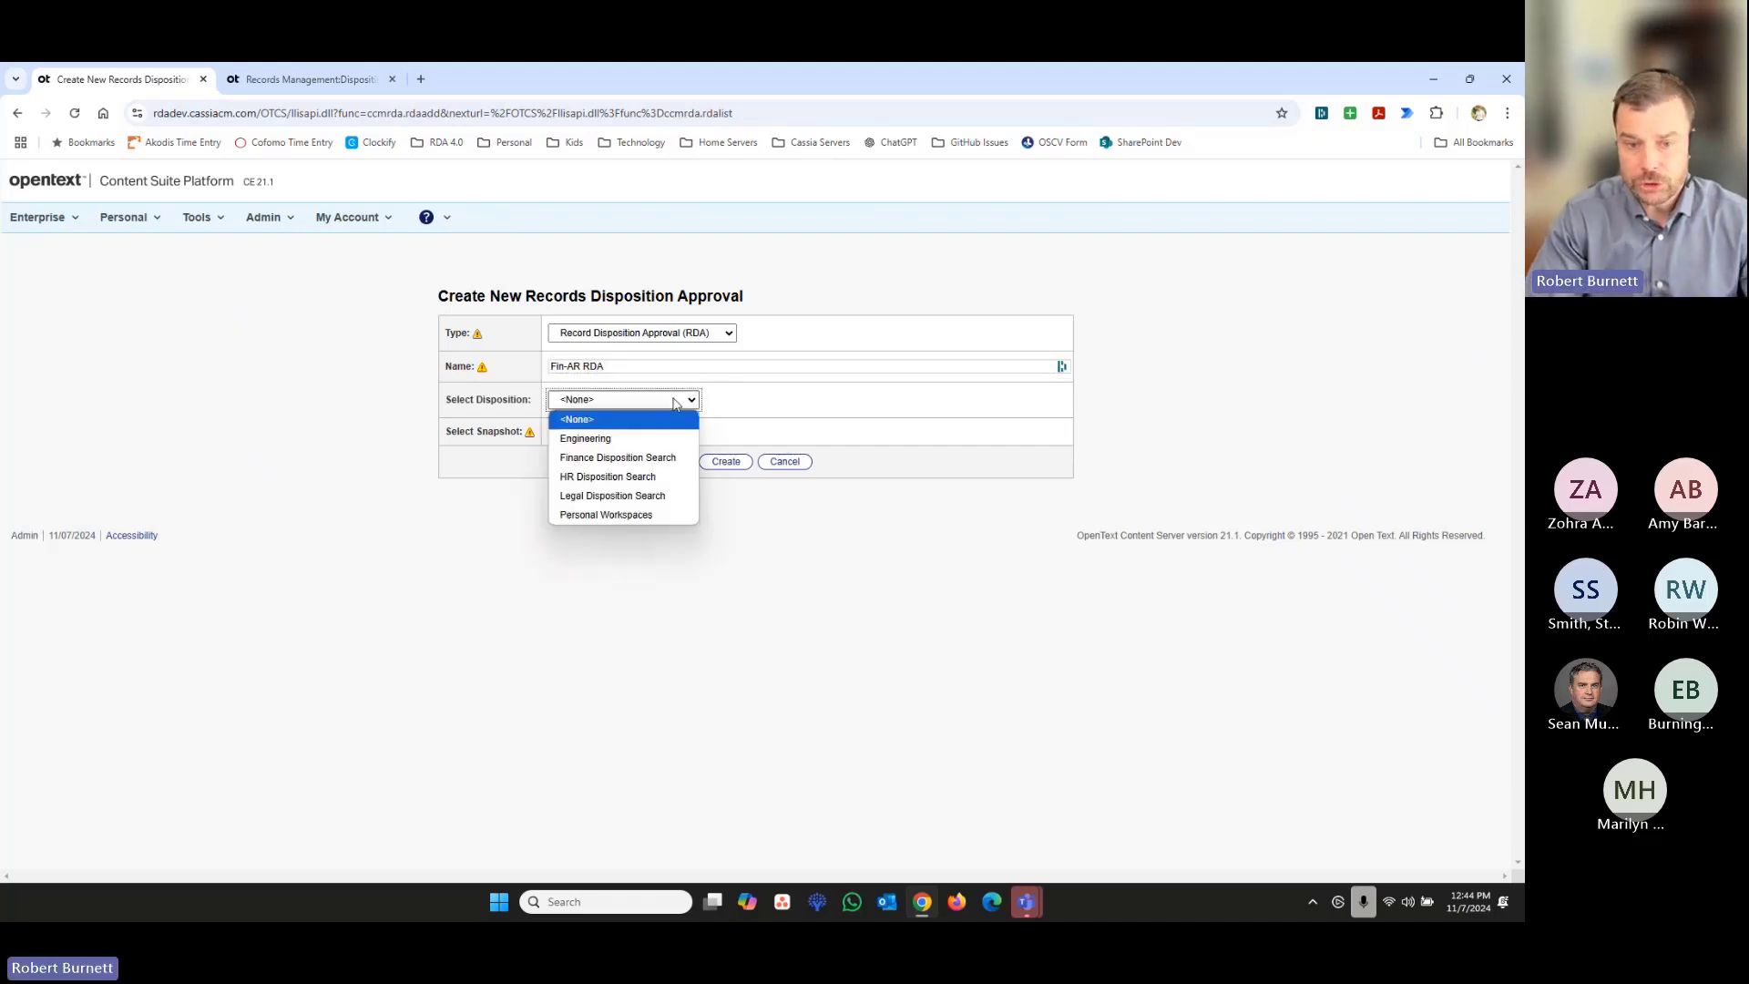
click(663, 457)
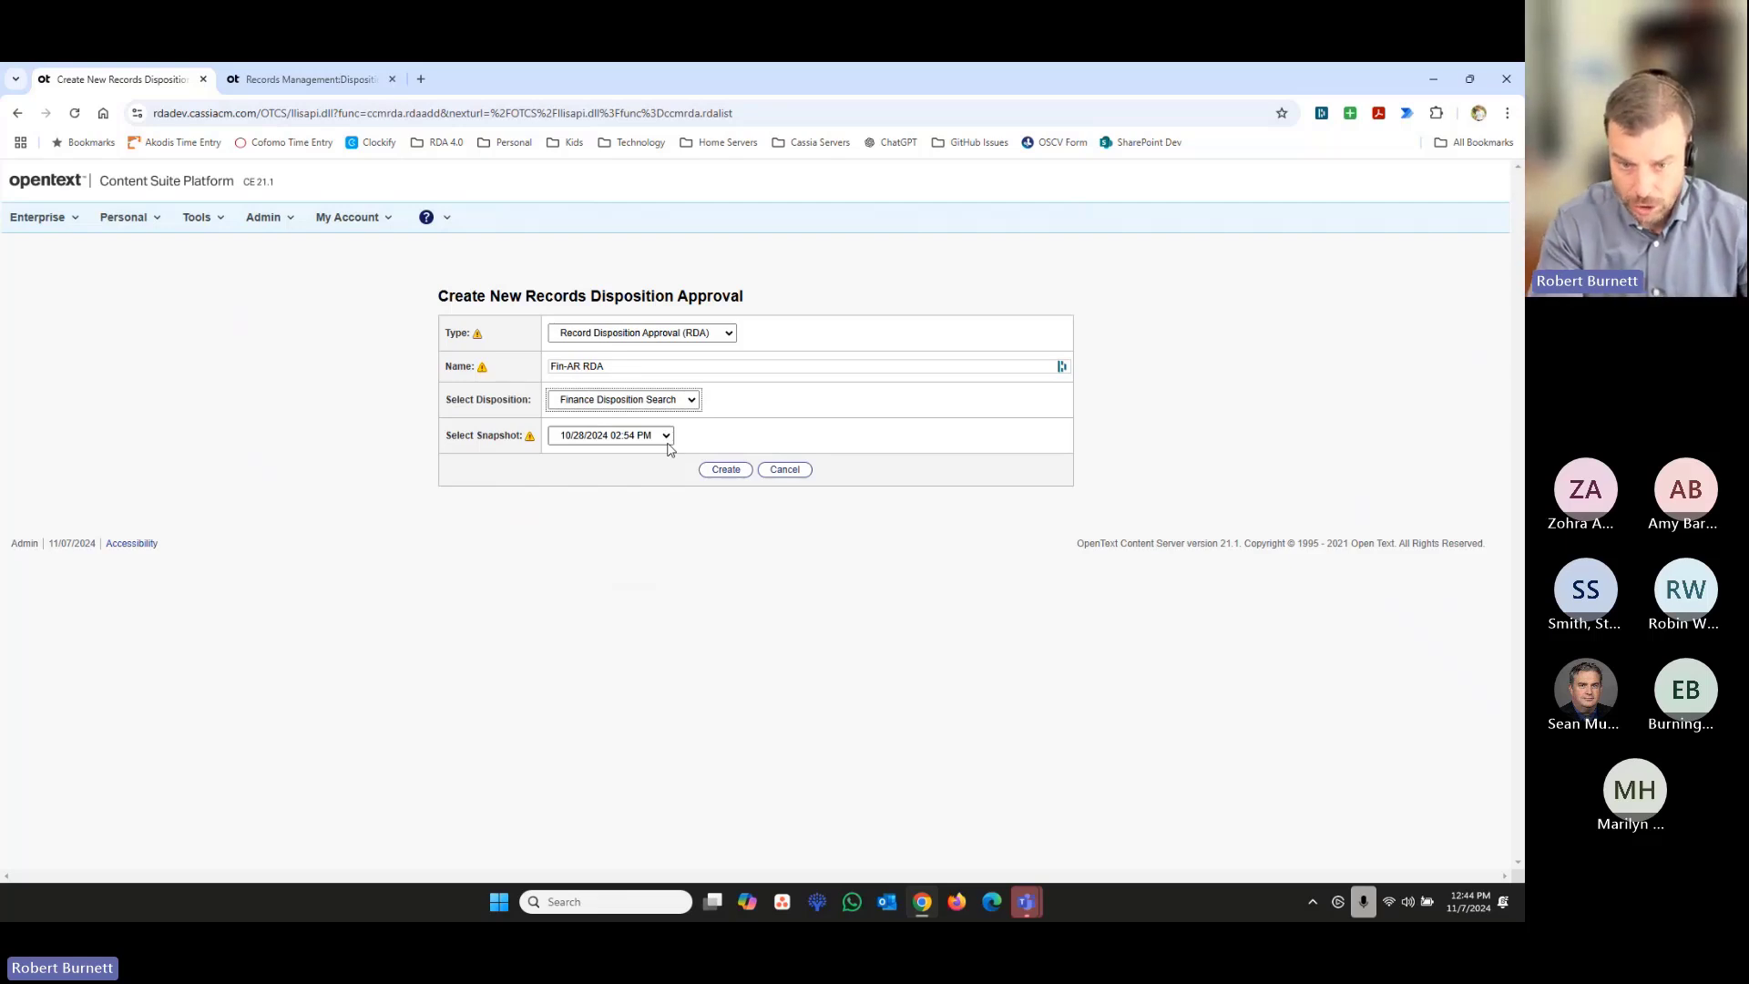
click(714, 473)
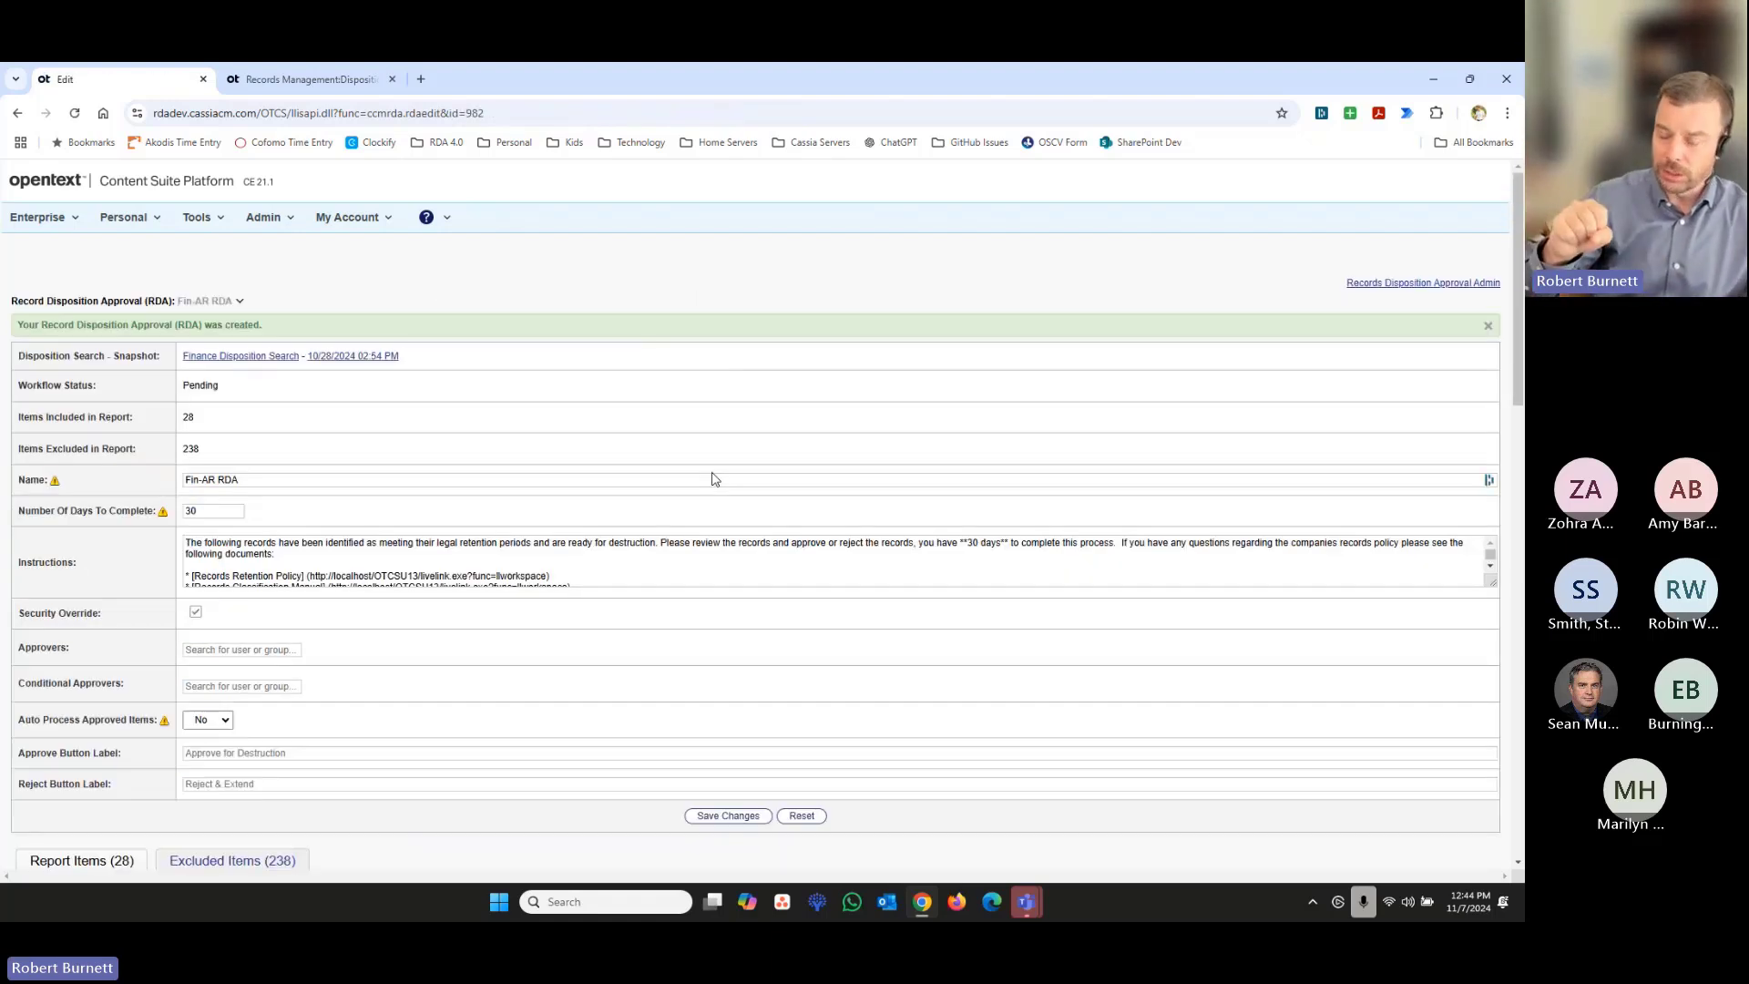
- Examine the report items of the Fin-AR RDA and its excluded items, including their comments and content filters
scroll(714, 479, down, 3)
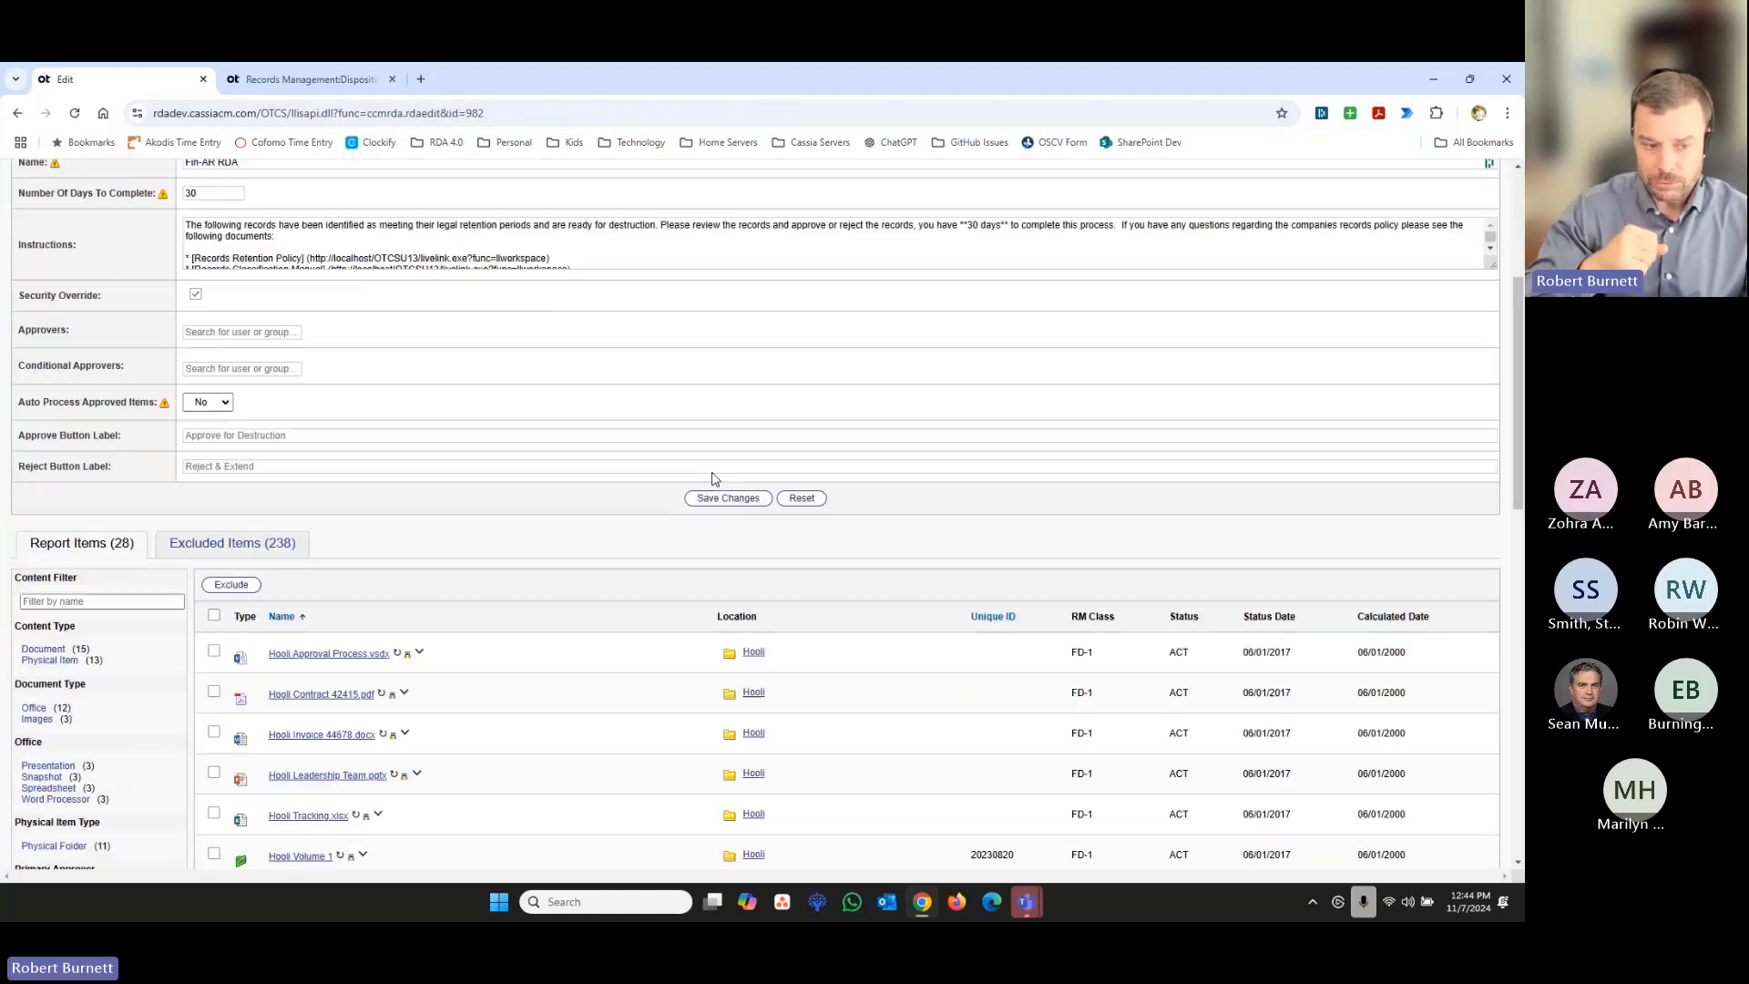
scroll(713, 472, down, 1)
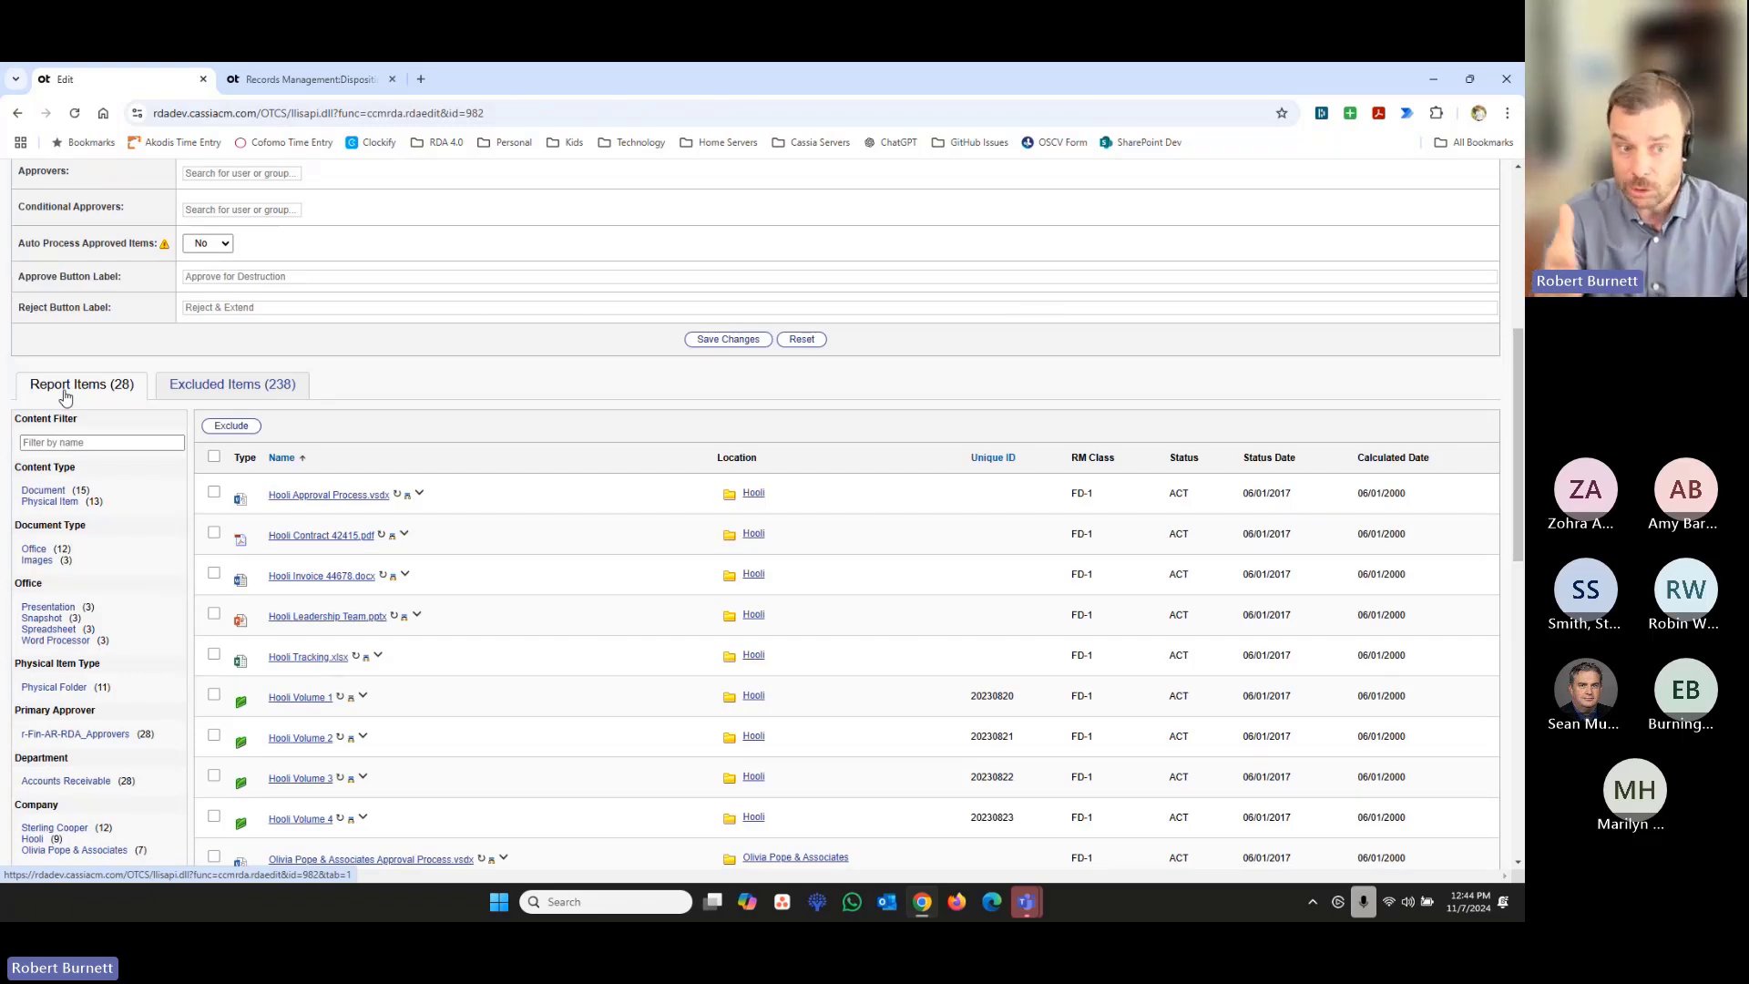
click(292, 394)
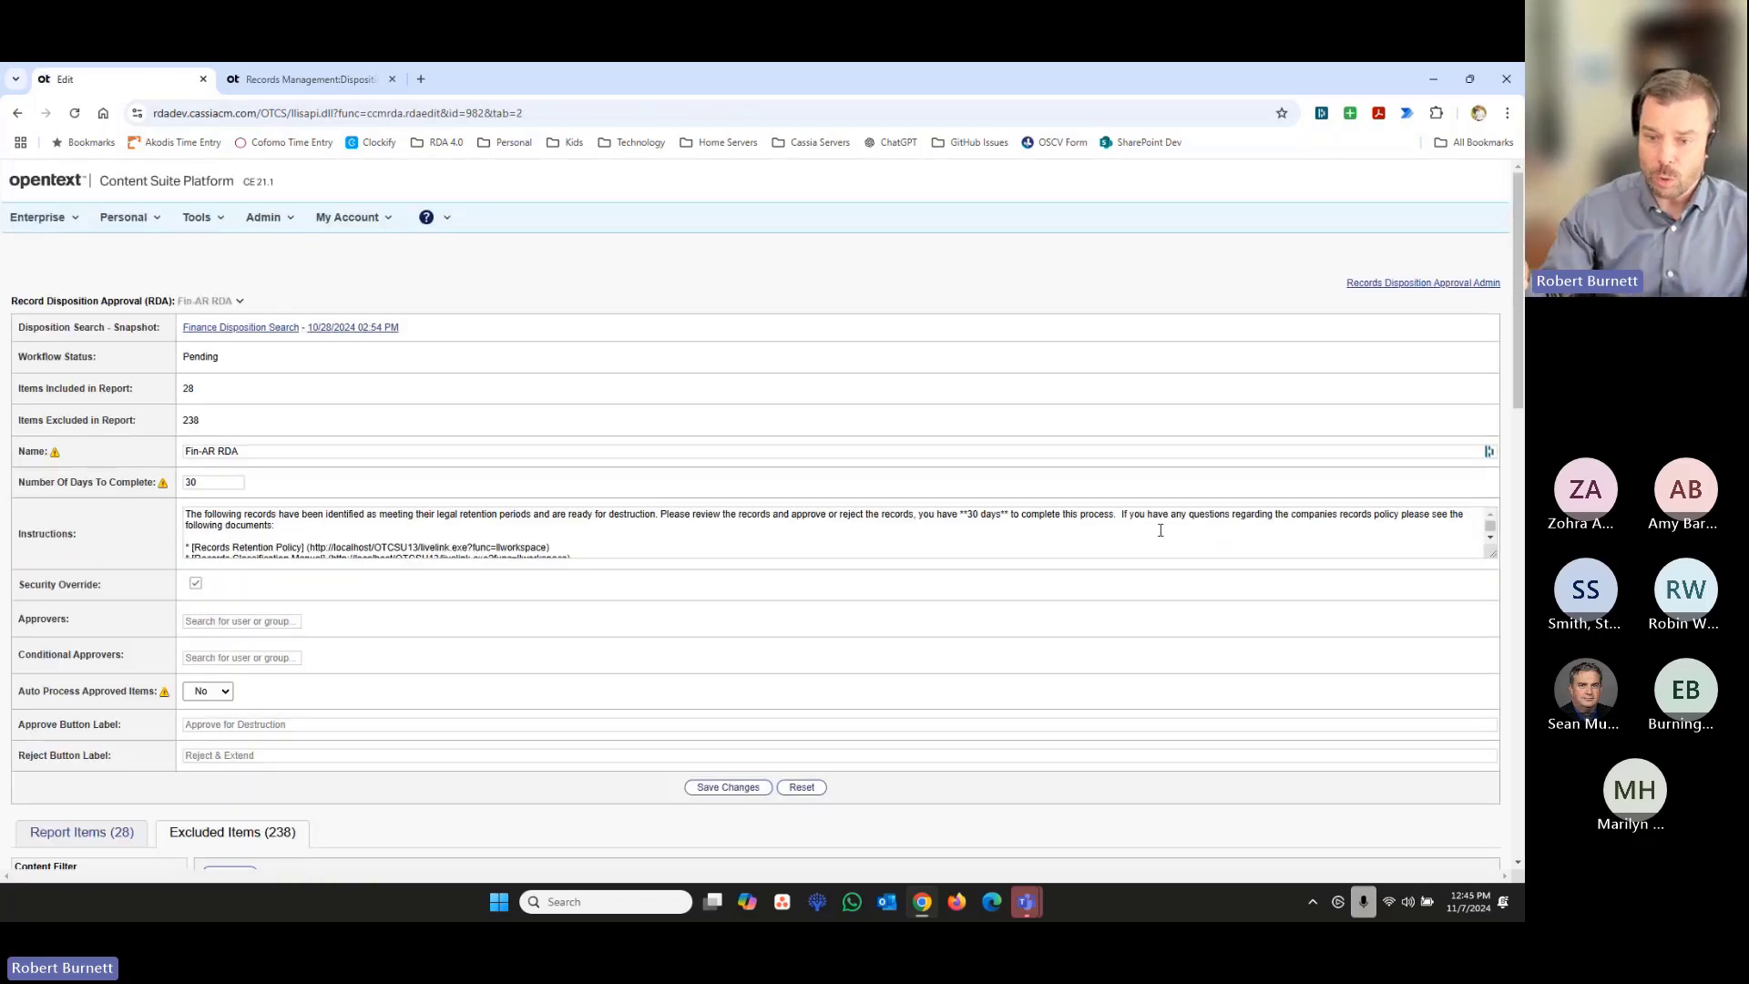
scroll(1160, 531, down, 2)
scroll(1196, 699, down, 4)
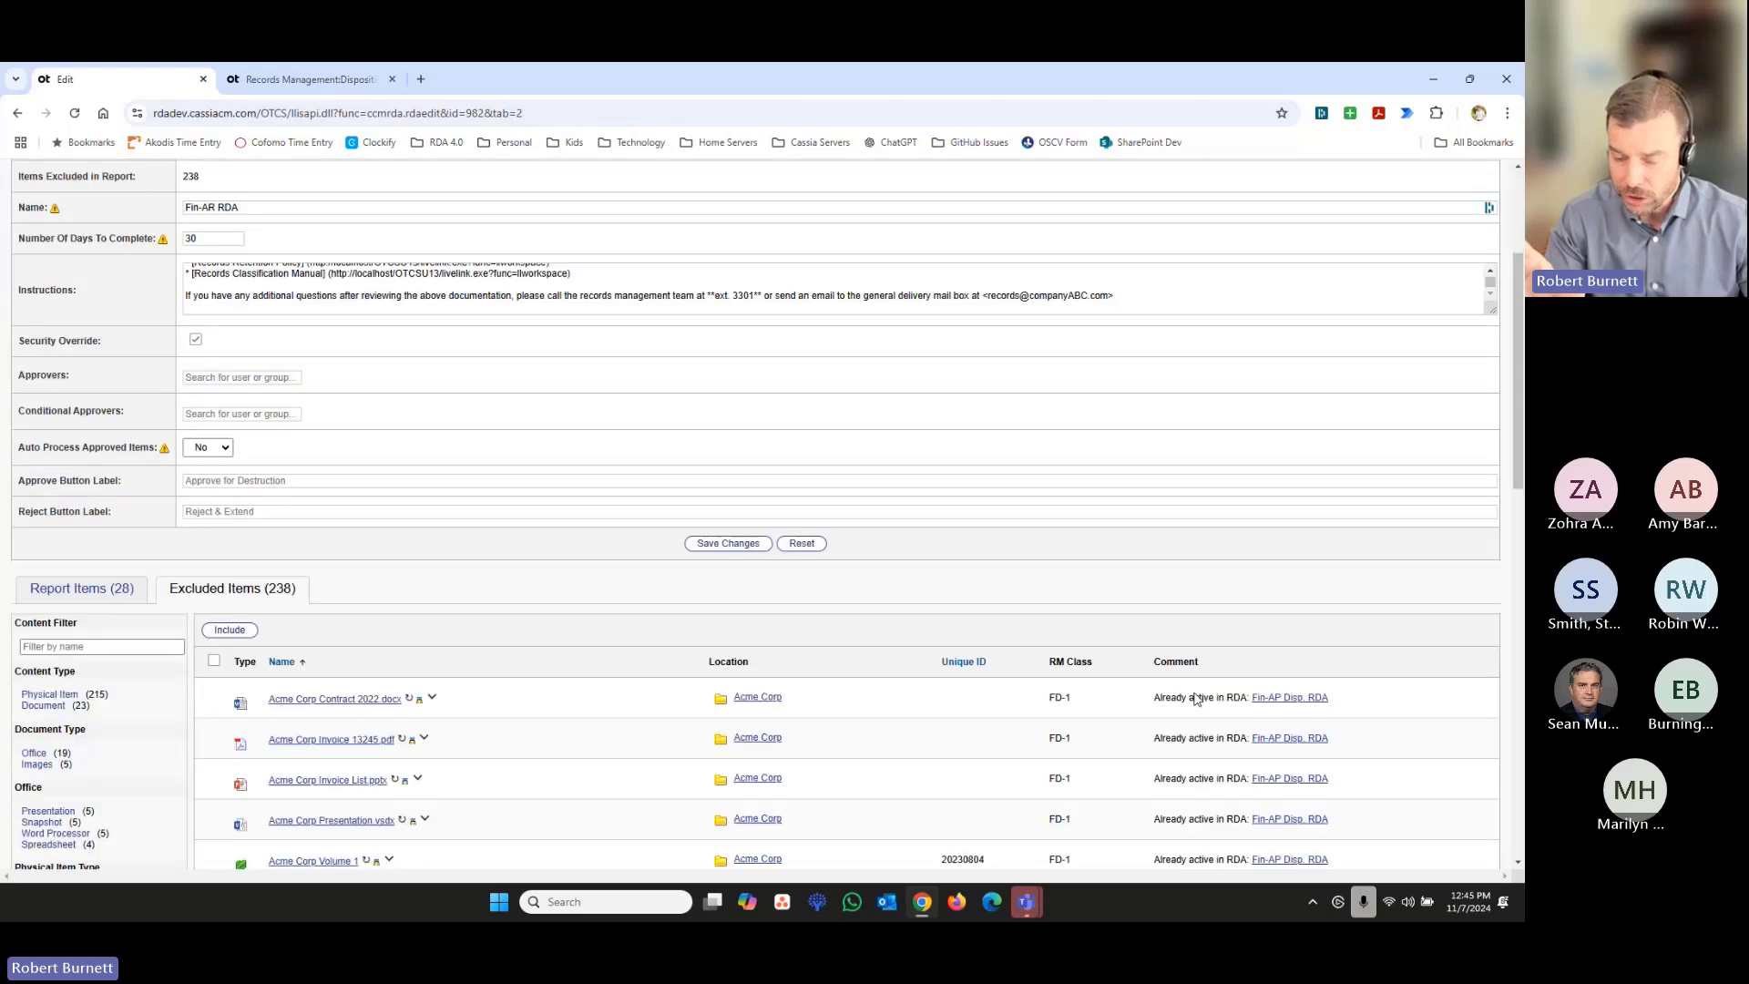
scroll(1197, 699, down, 2)
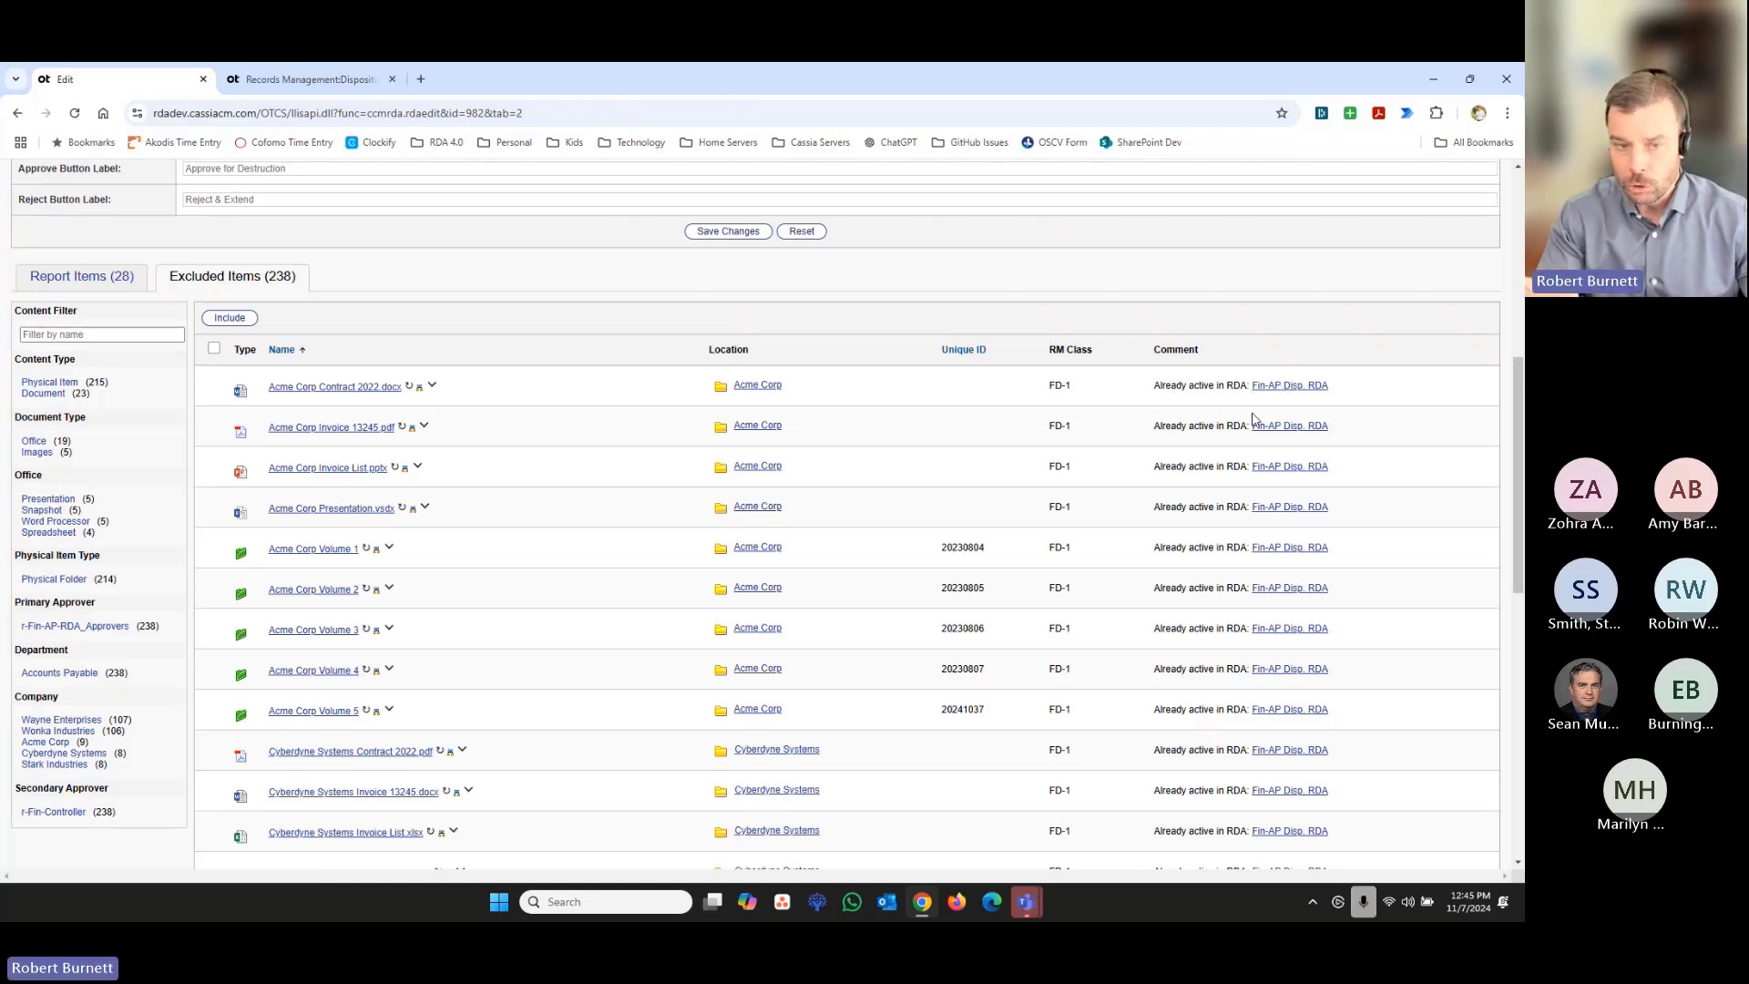
- Review the report items included in the Fin-AR RDA
click(79, 288)
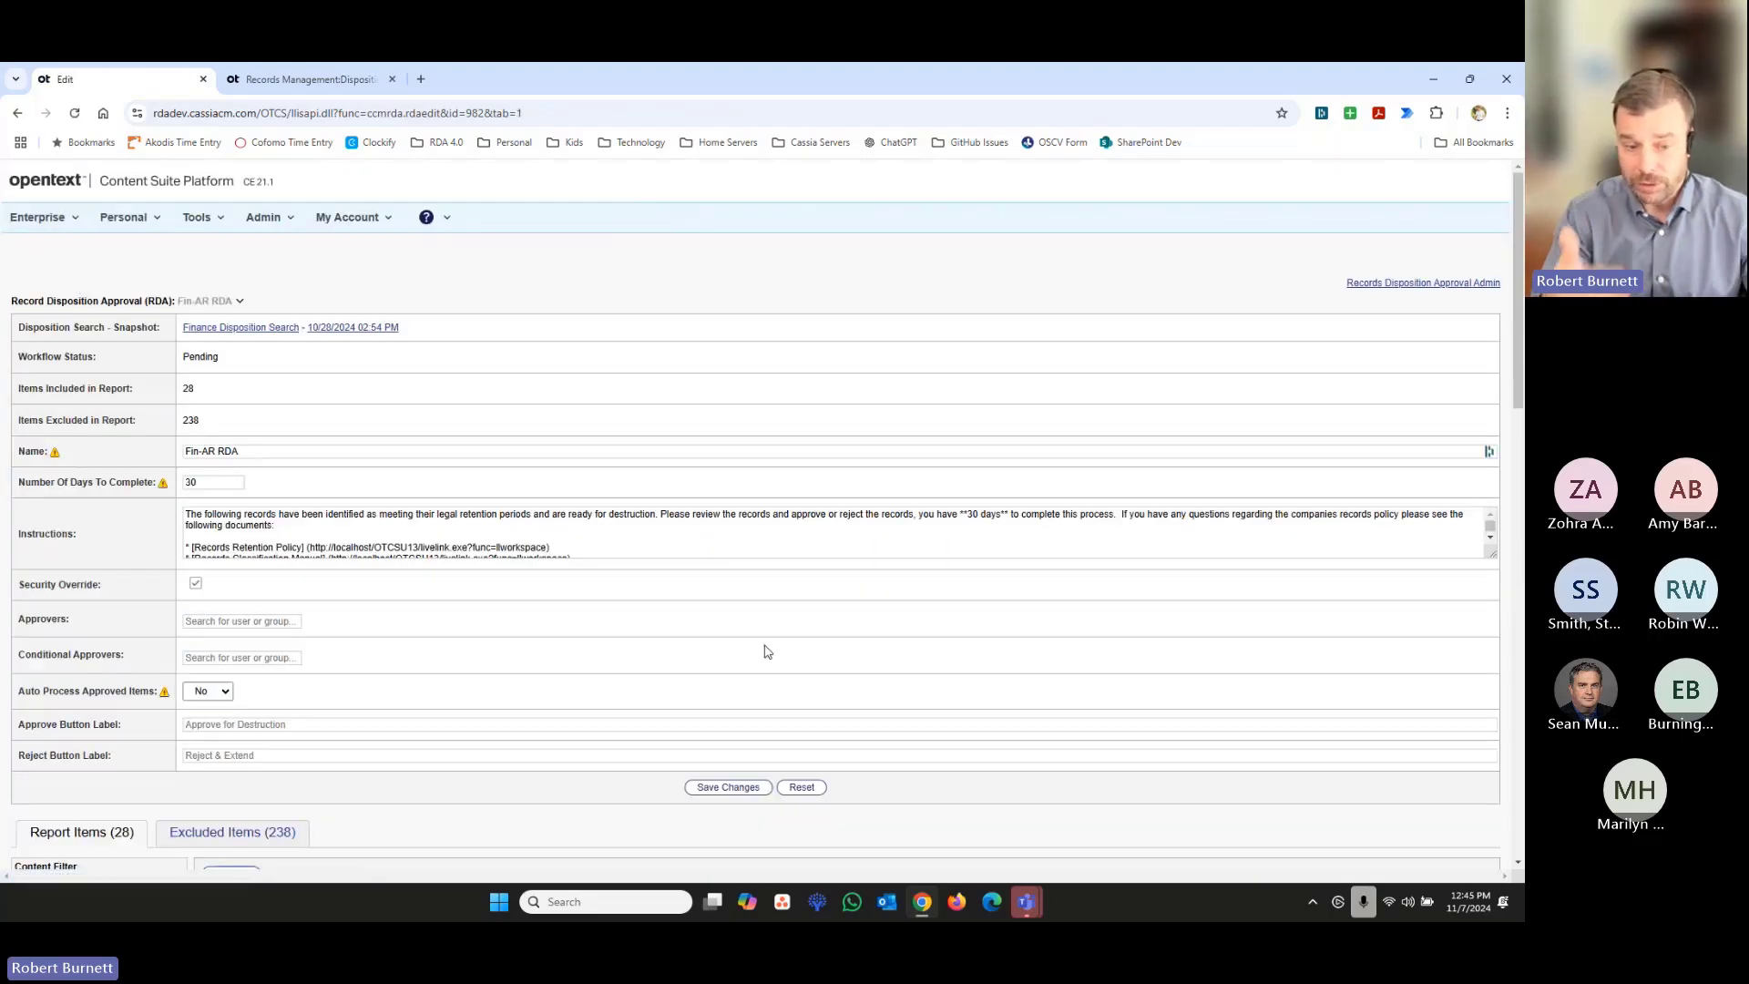
scroll(768, 651, down, 3)
scroll(767, 651, down, 2)
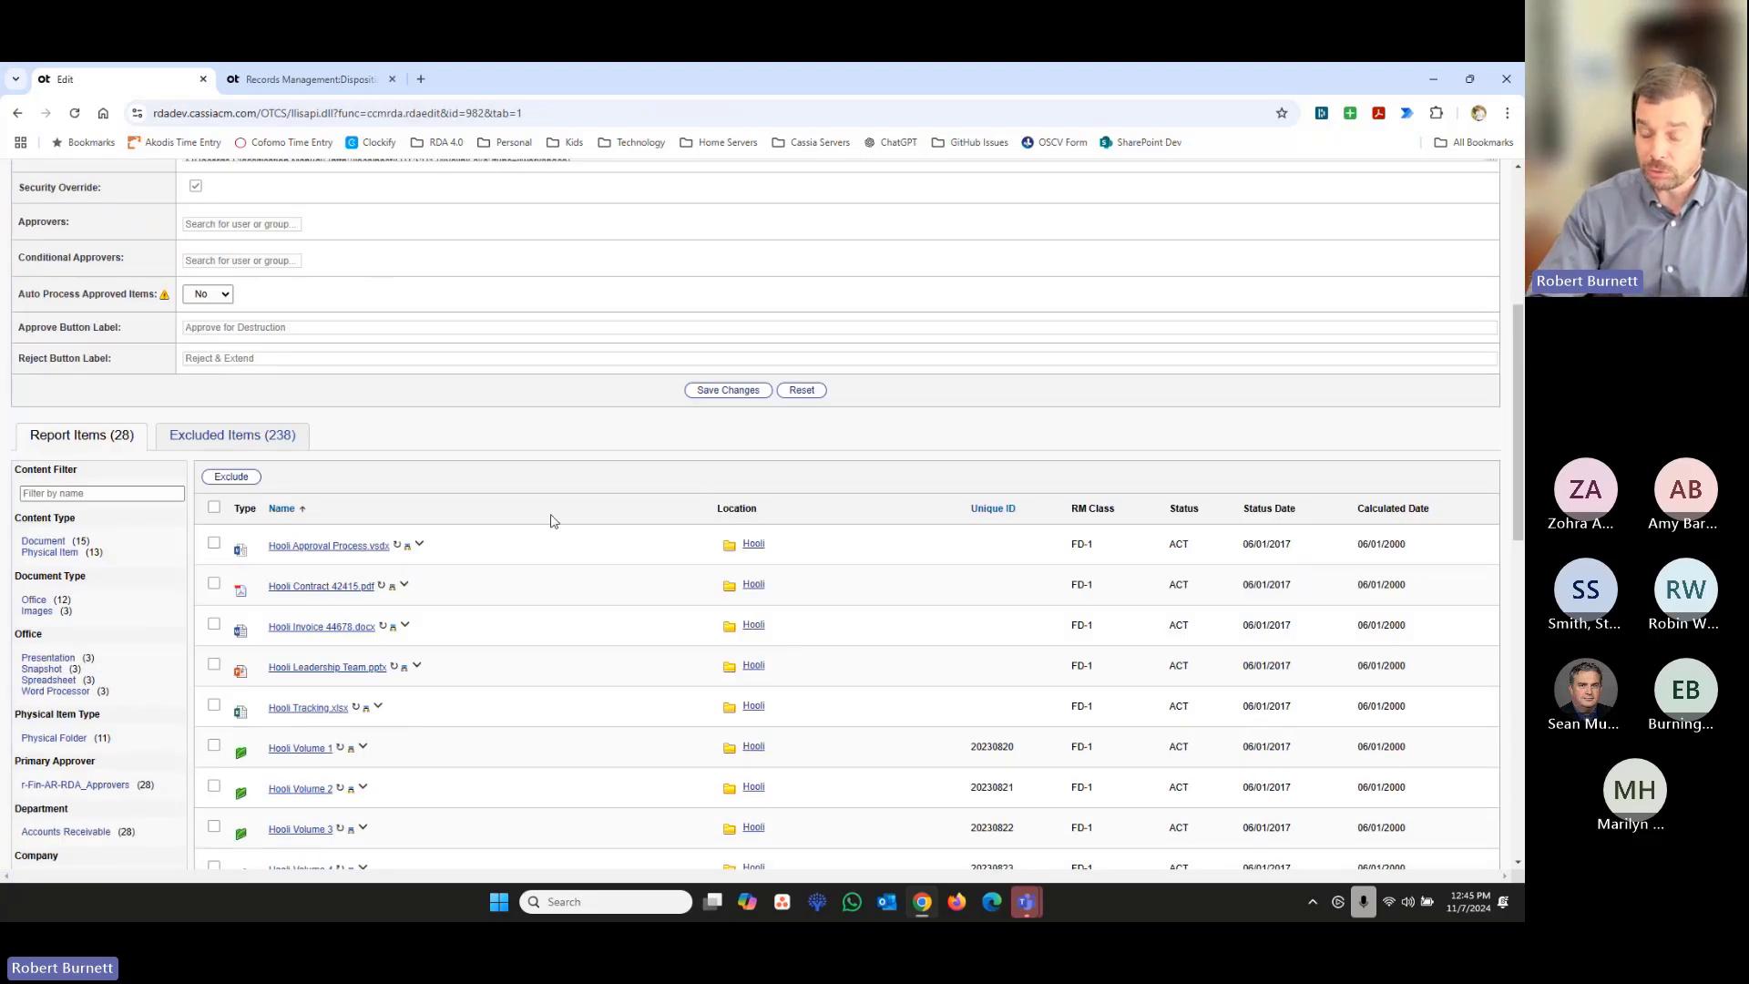
scroll(551, 521, up, 4)
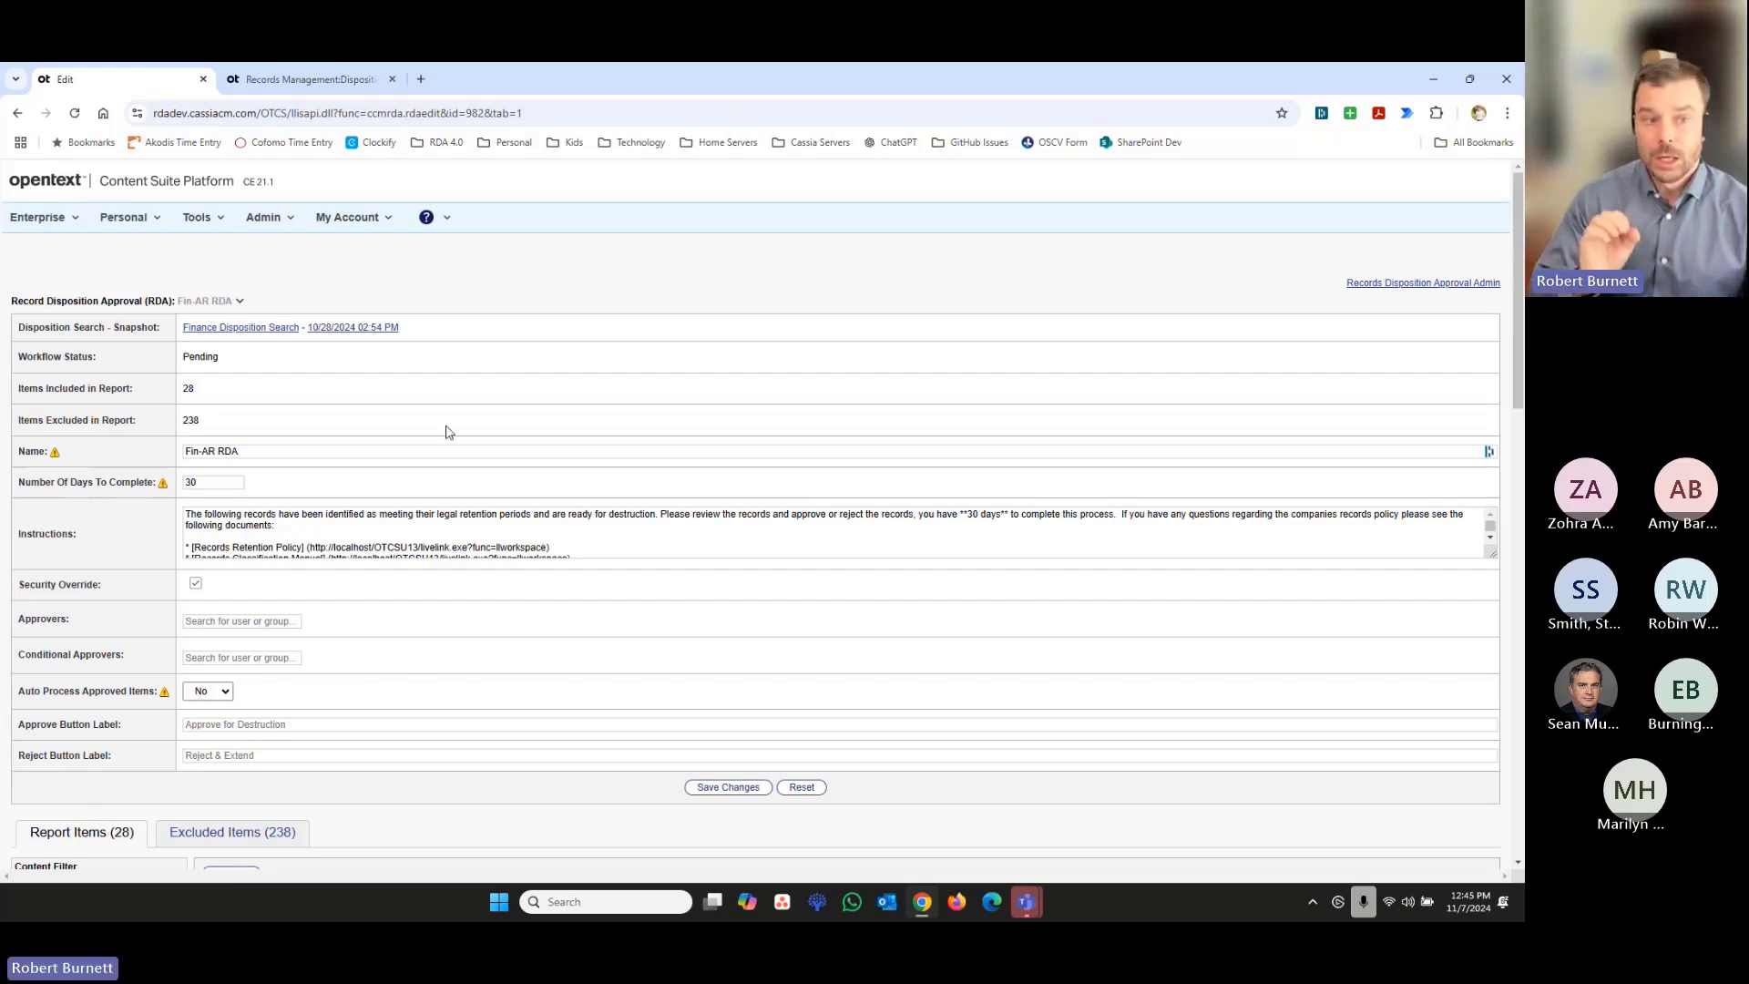
- Open the snapshot list of the Finance Disposition Search and check the snapshot's number of results
click(64, 221)
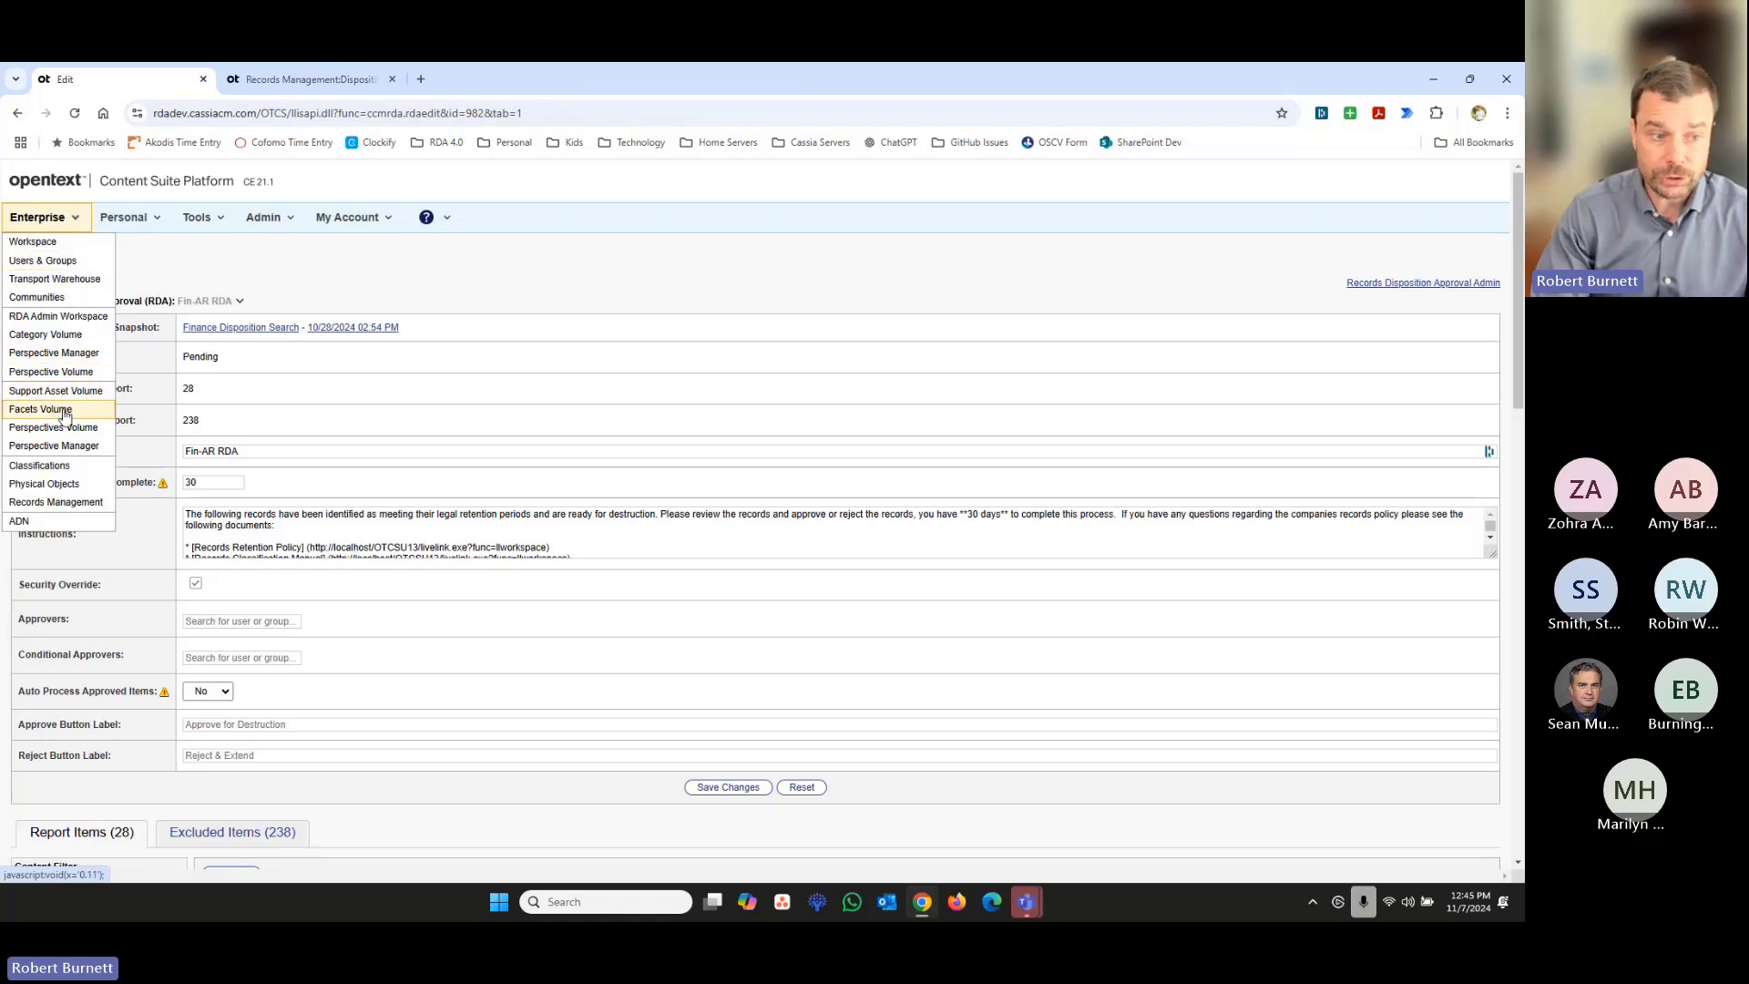
click(203, 331)
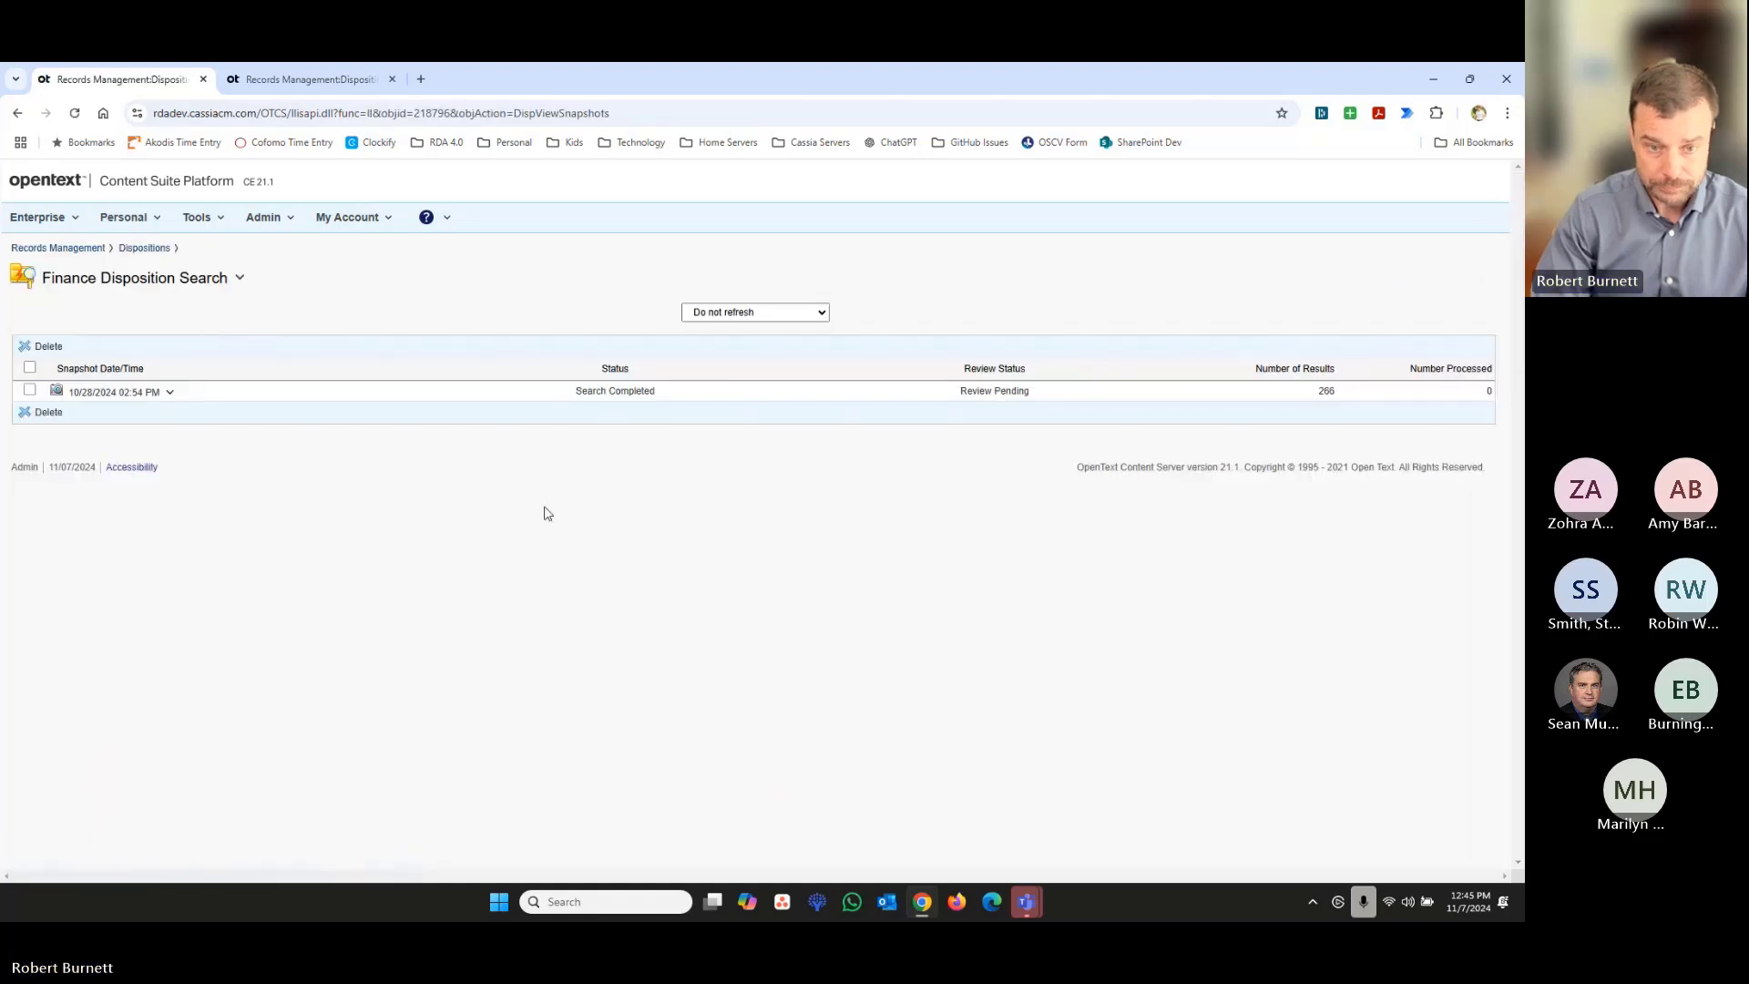
click(138, 249)
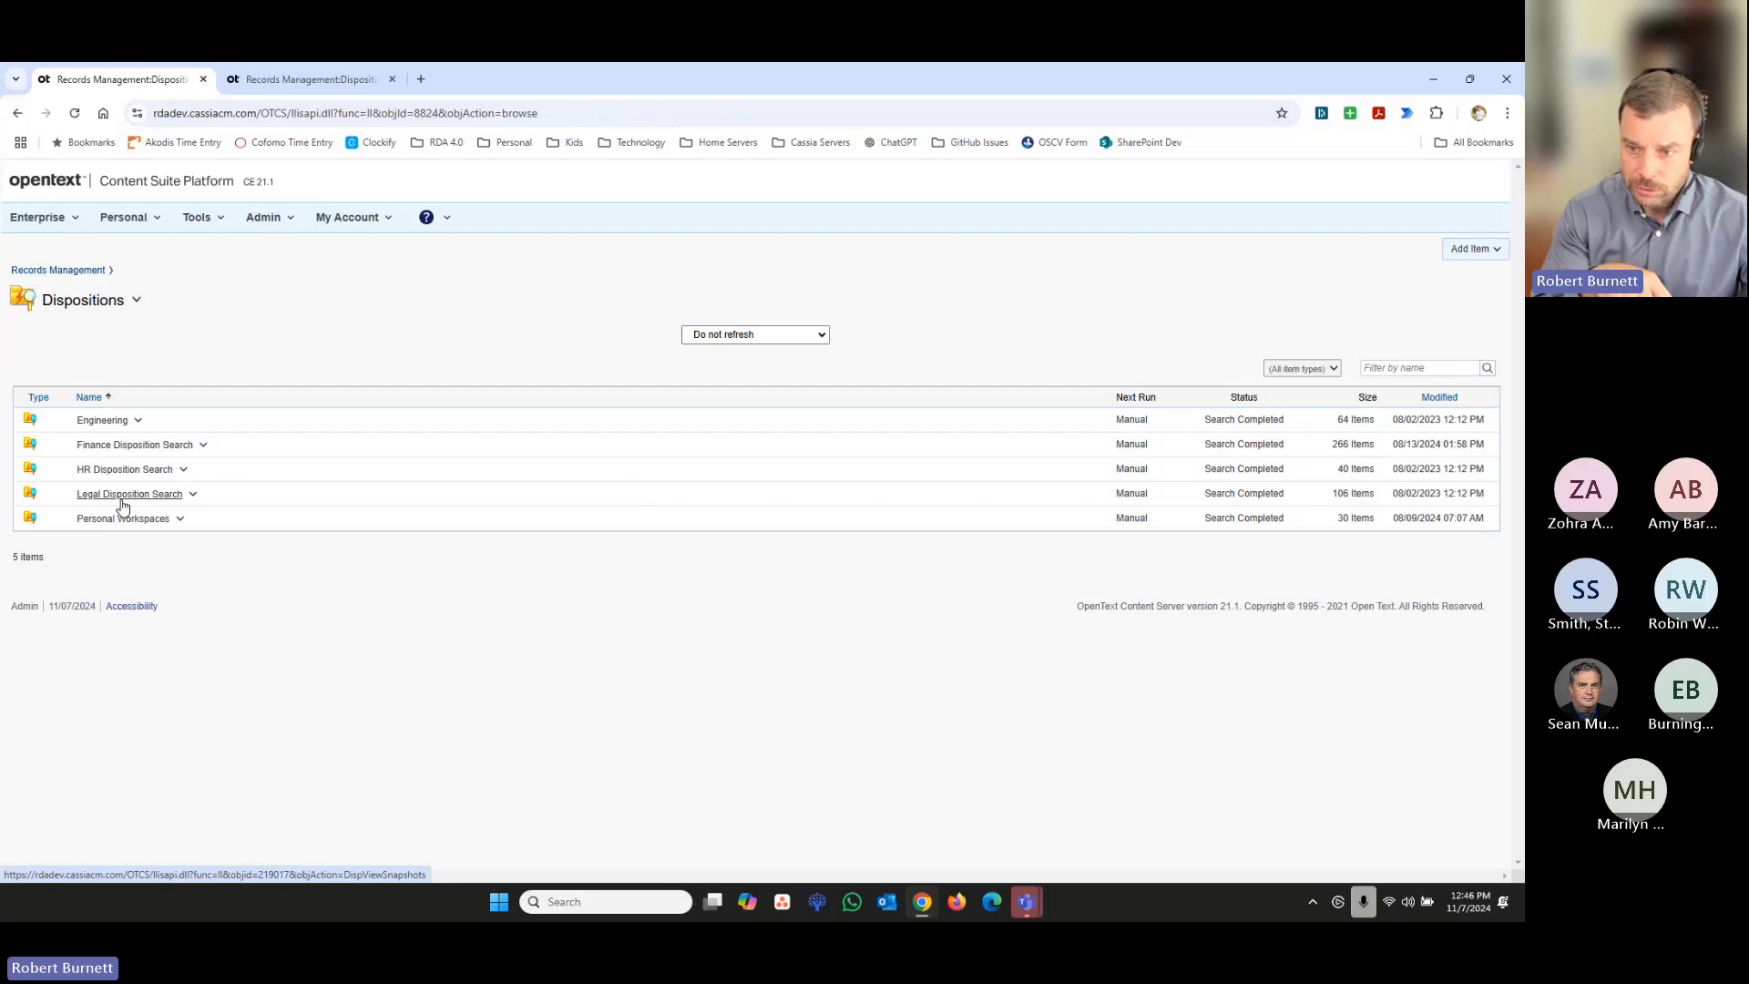
click(118, 445)
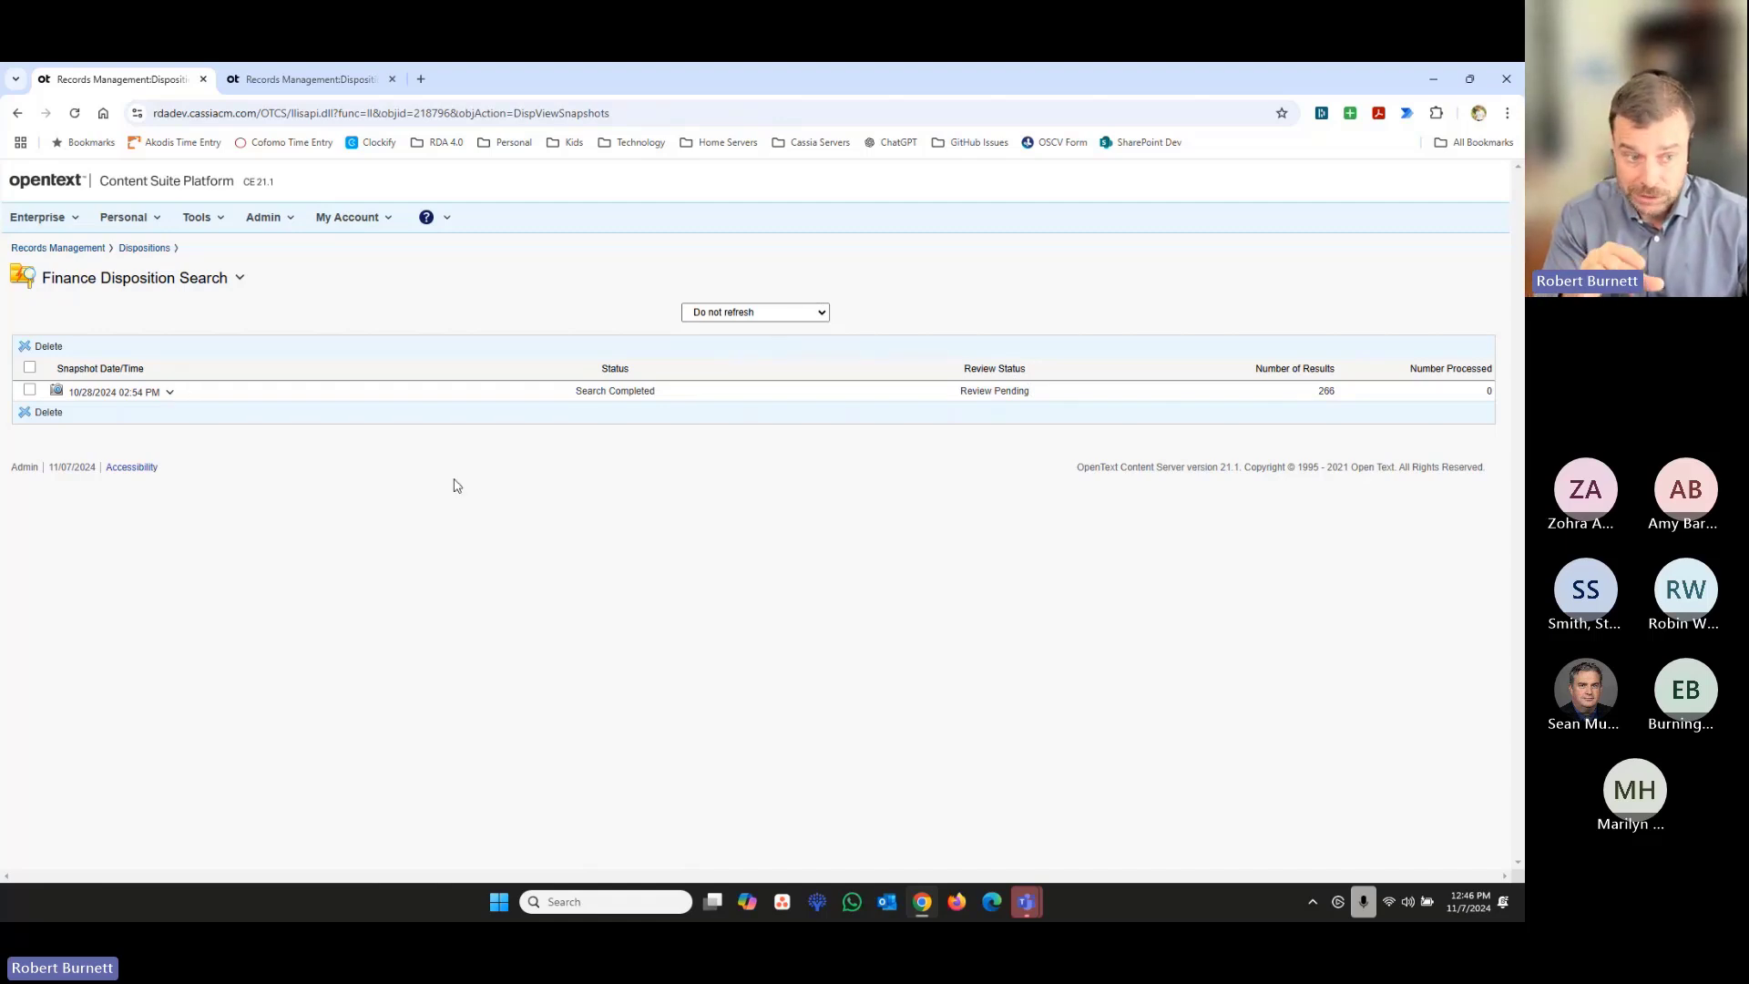
double_click(1323, 391)
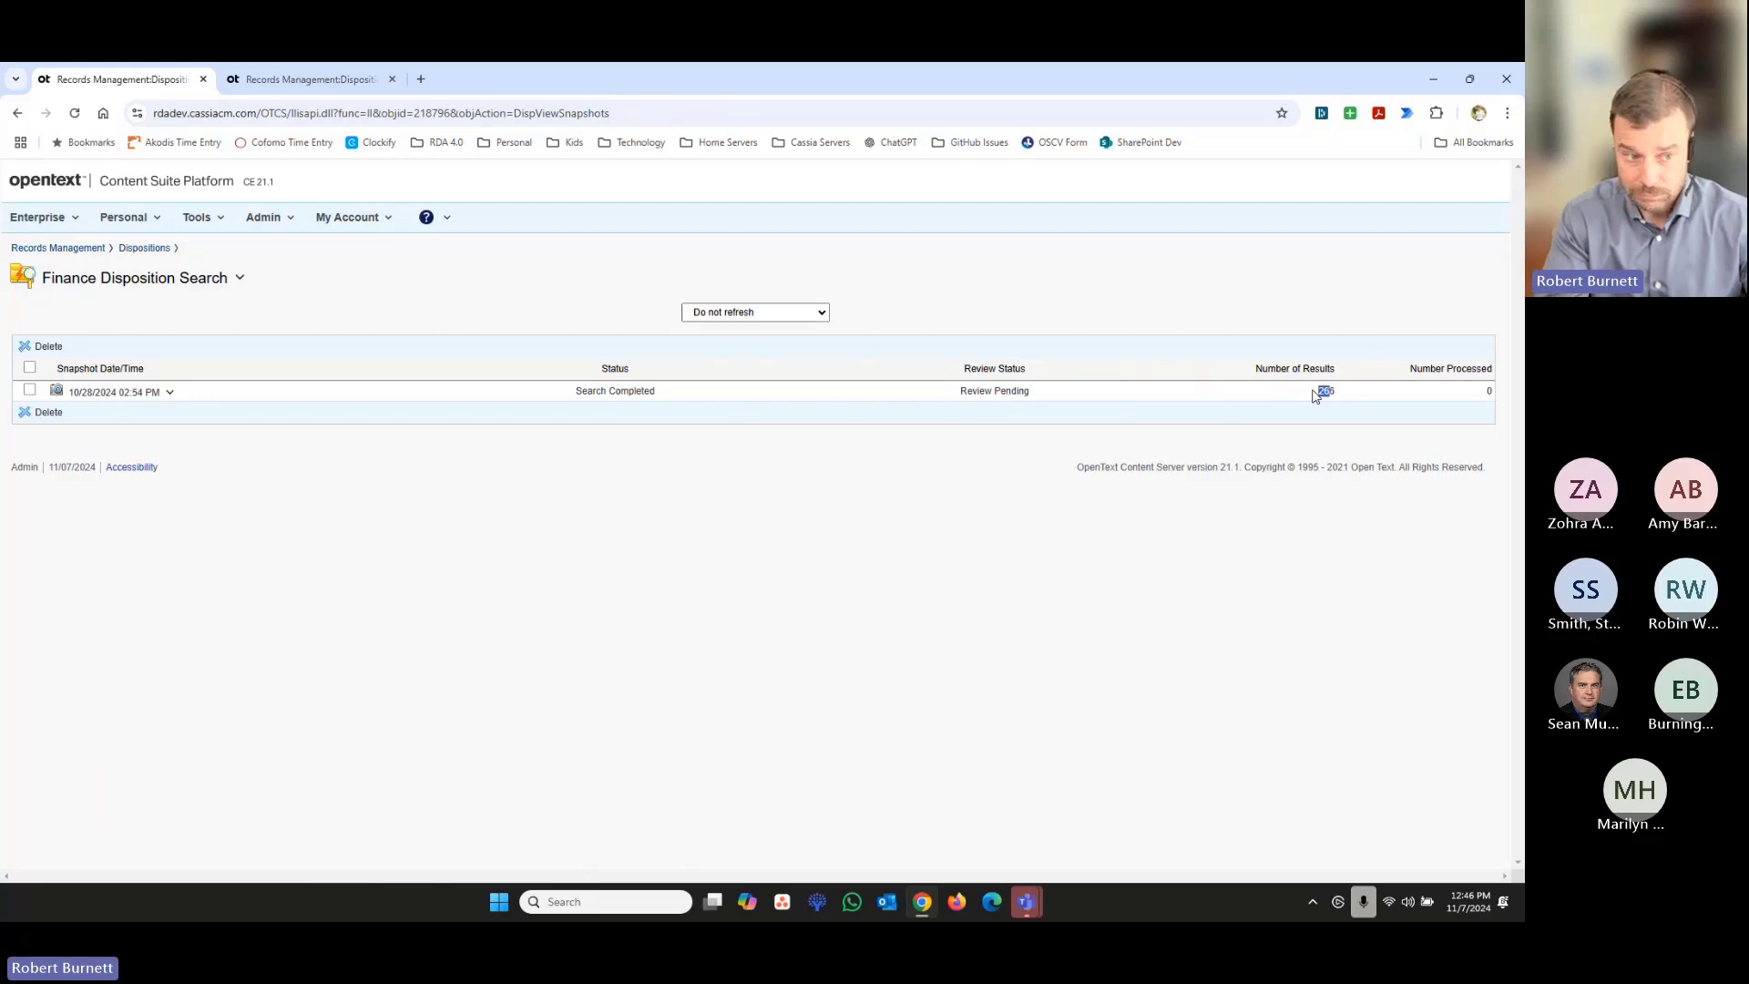
- Open the 10/28/2024 02:54 PM snapshot of the Finance Disposition Search and go to the Cyberdyne Systems folder from one of its items
click(146, 249)
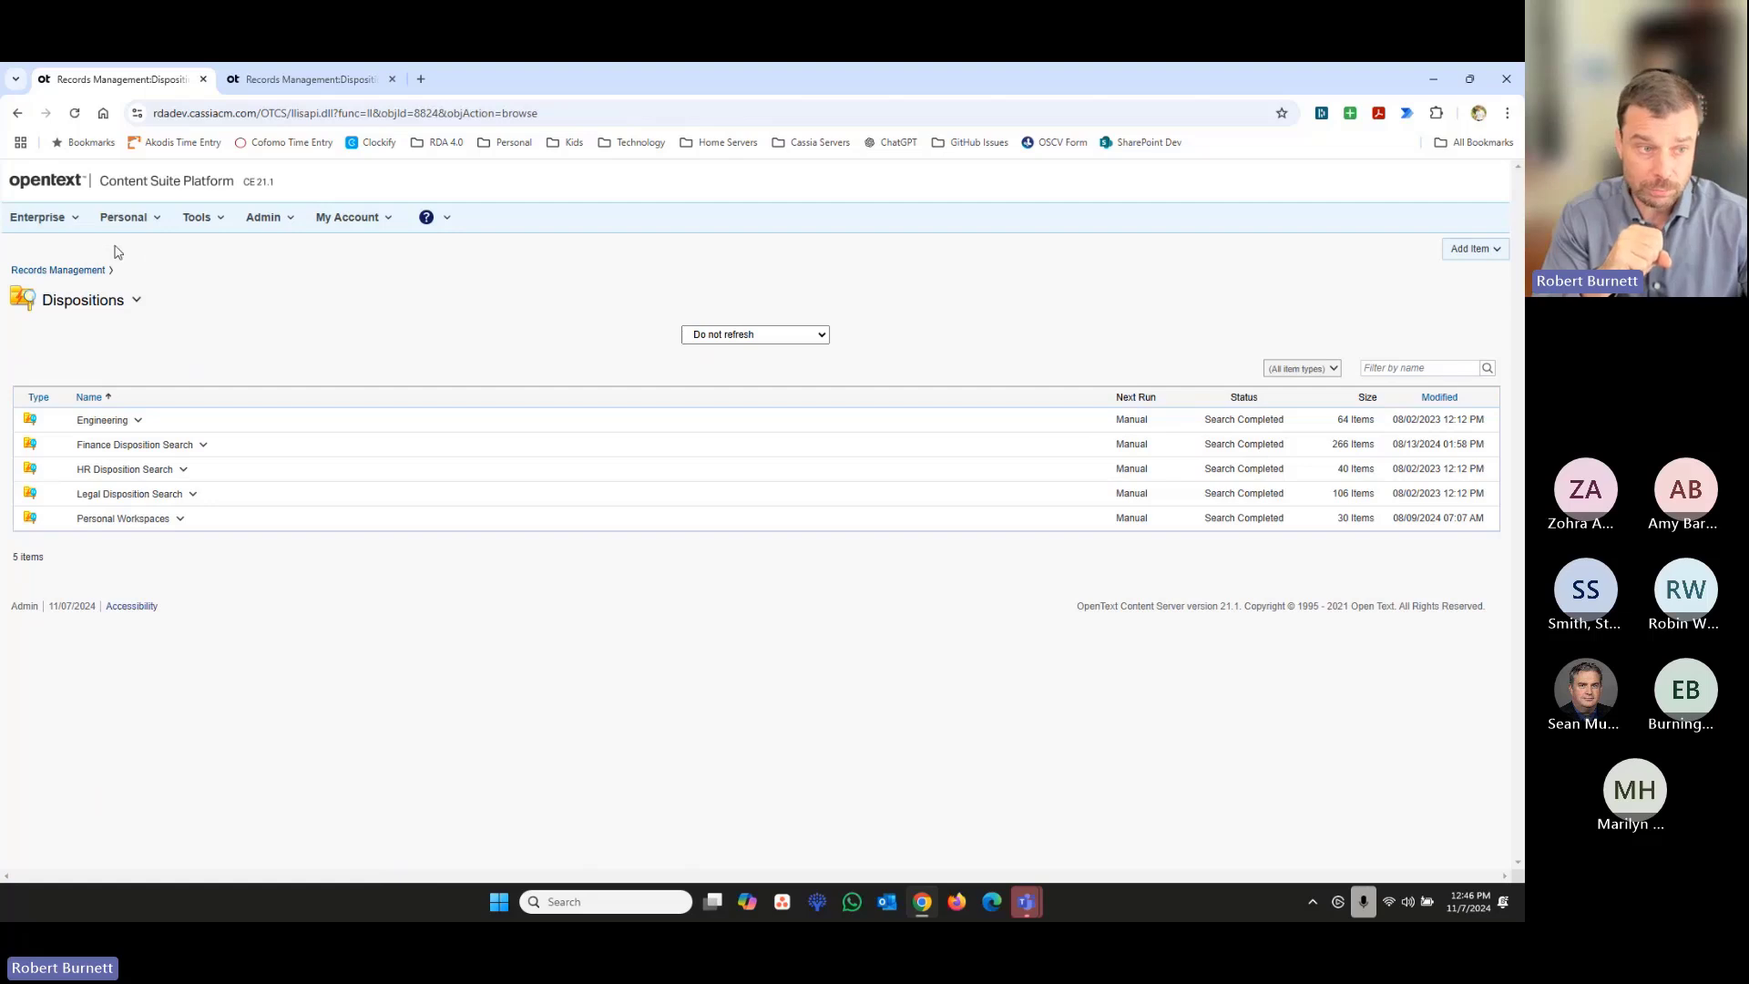
click(135, 444)
click(103, 394)
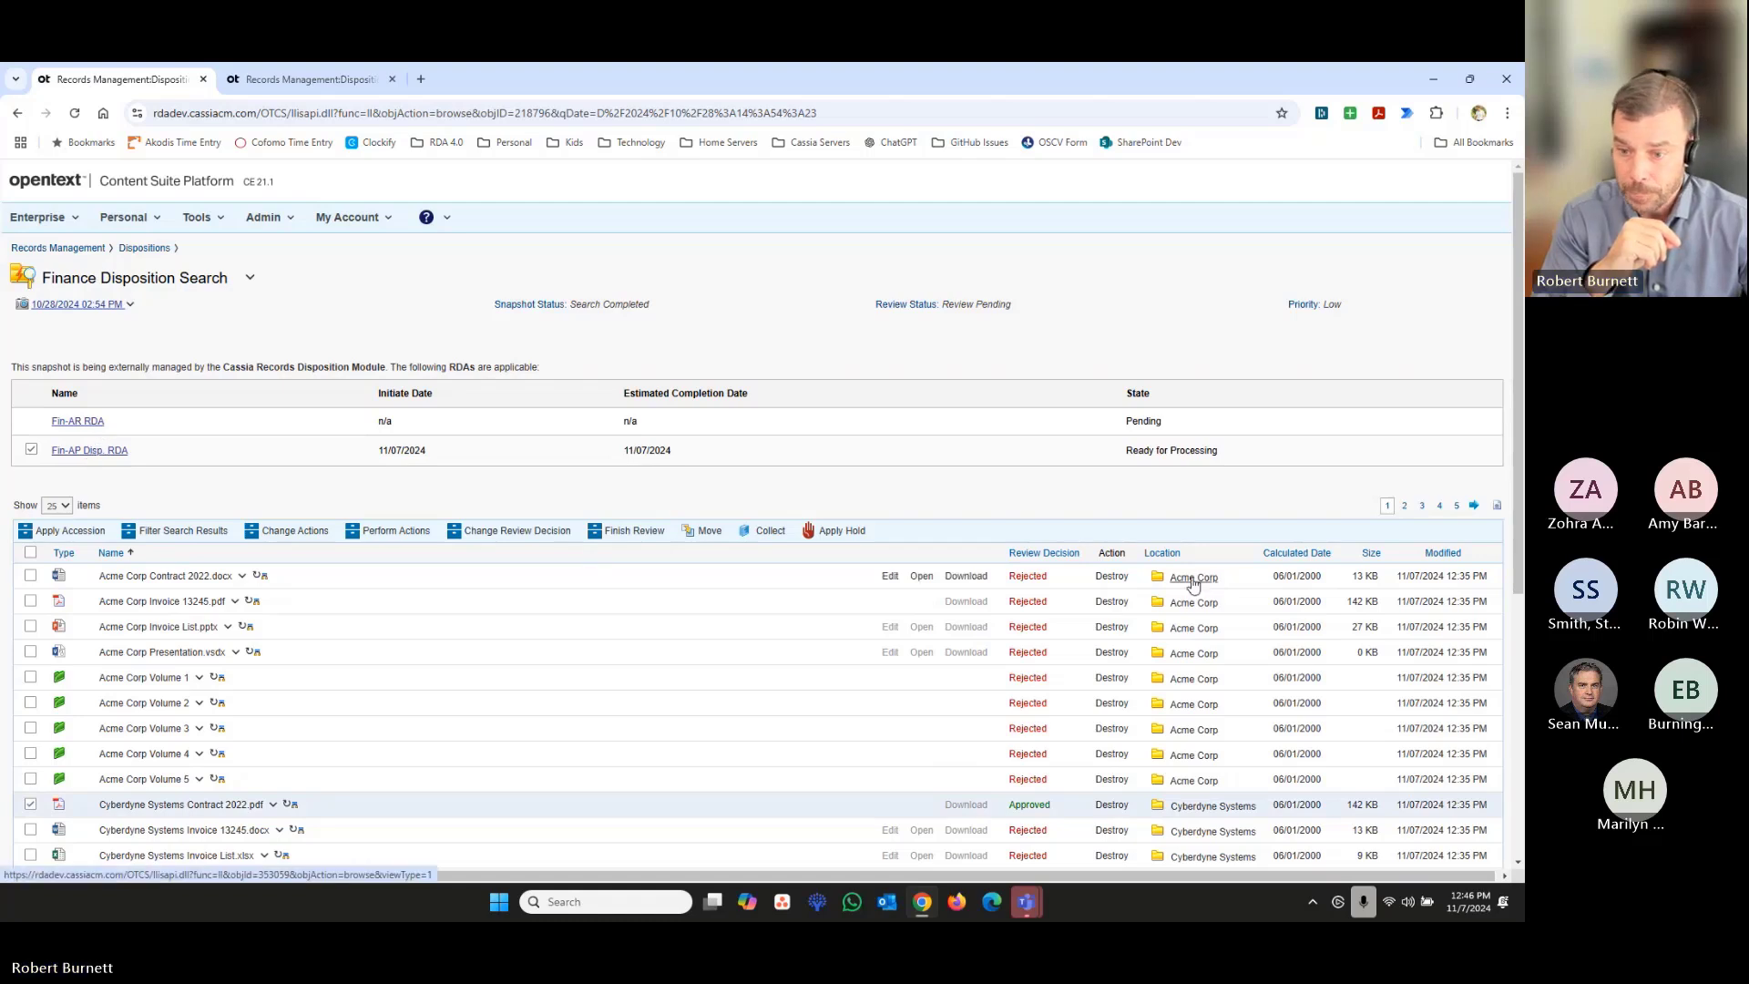
click(1214, 831)
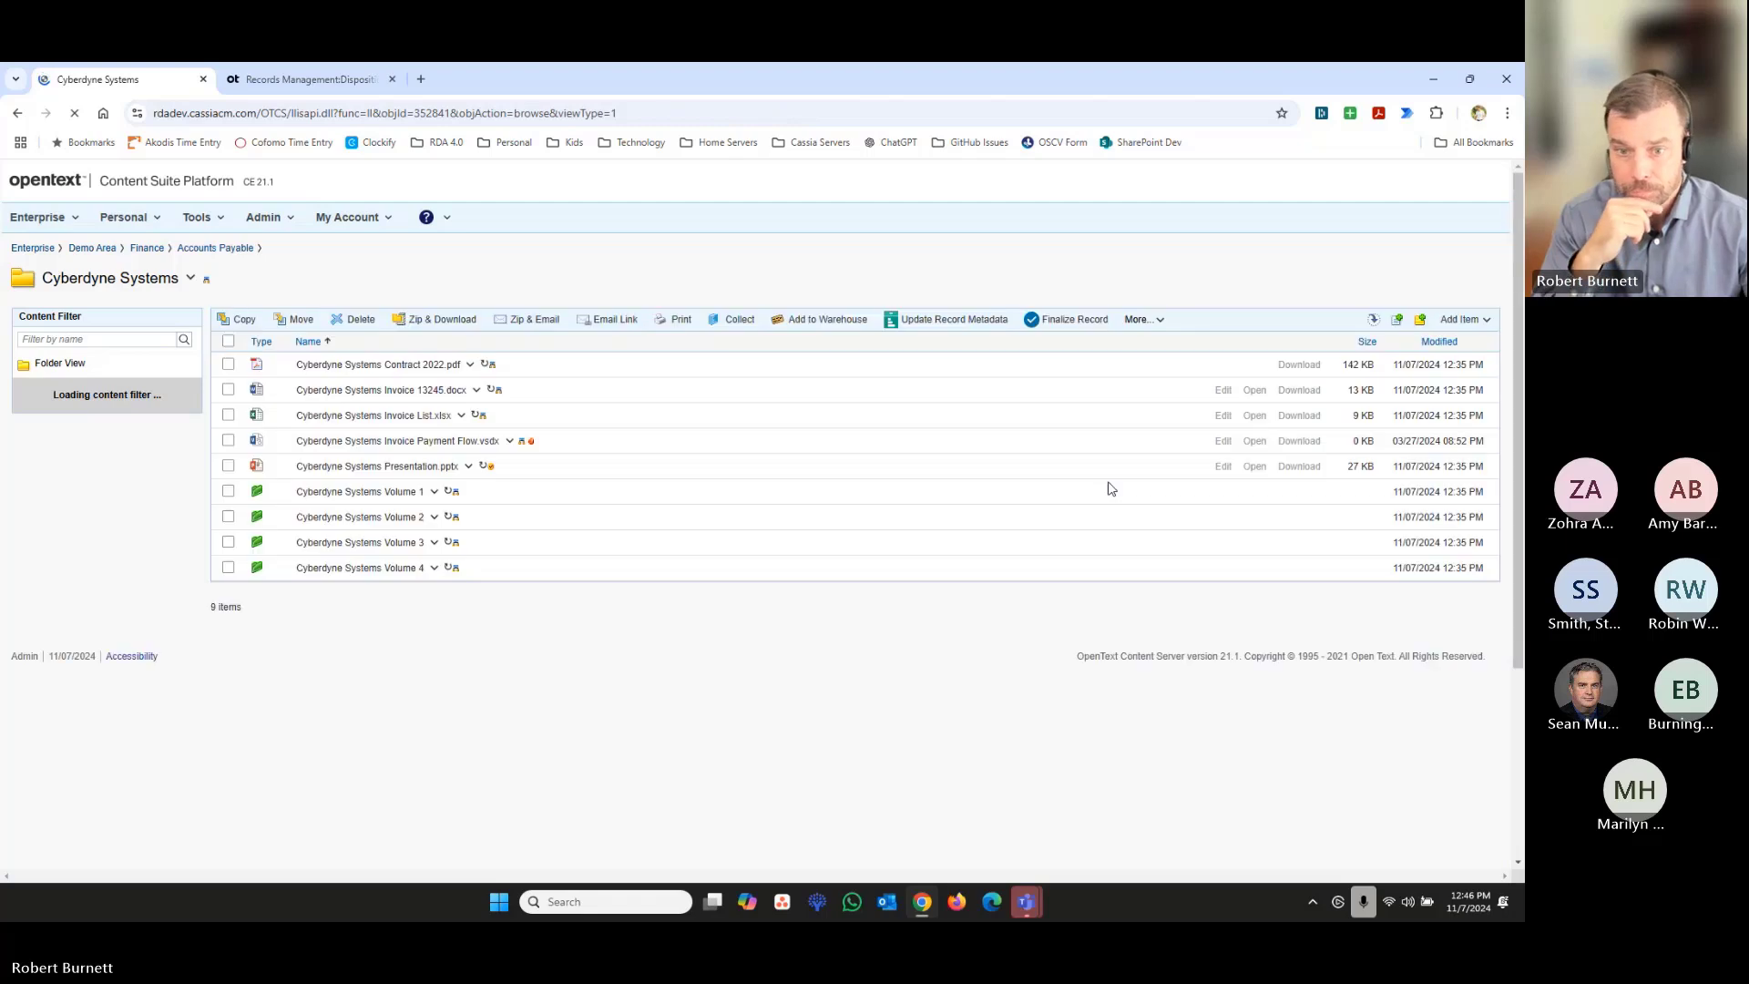
- Add a physical item of type Physical Folder named New Physical Items to the Cyberdyne Systems folder
click(1460, 319)
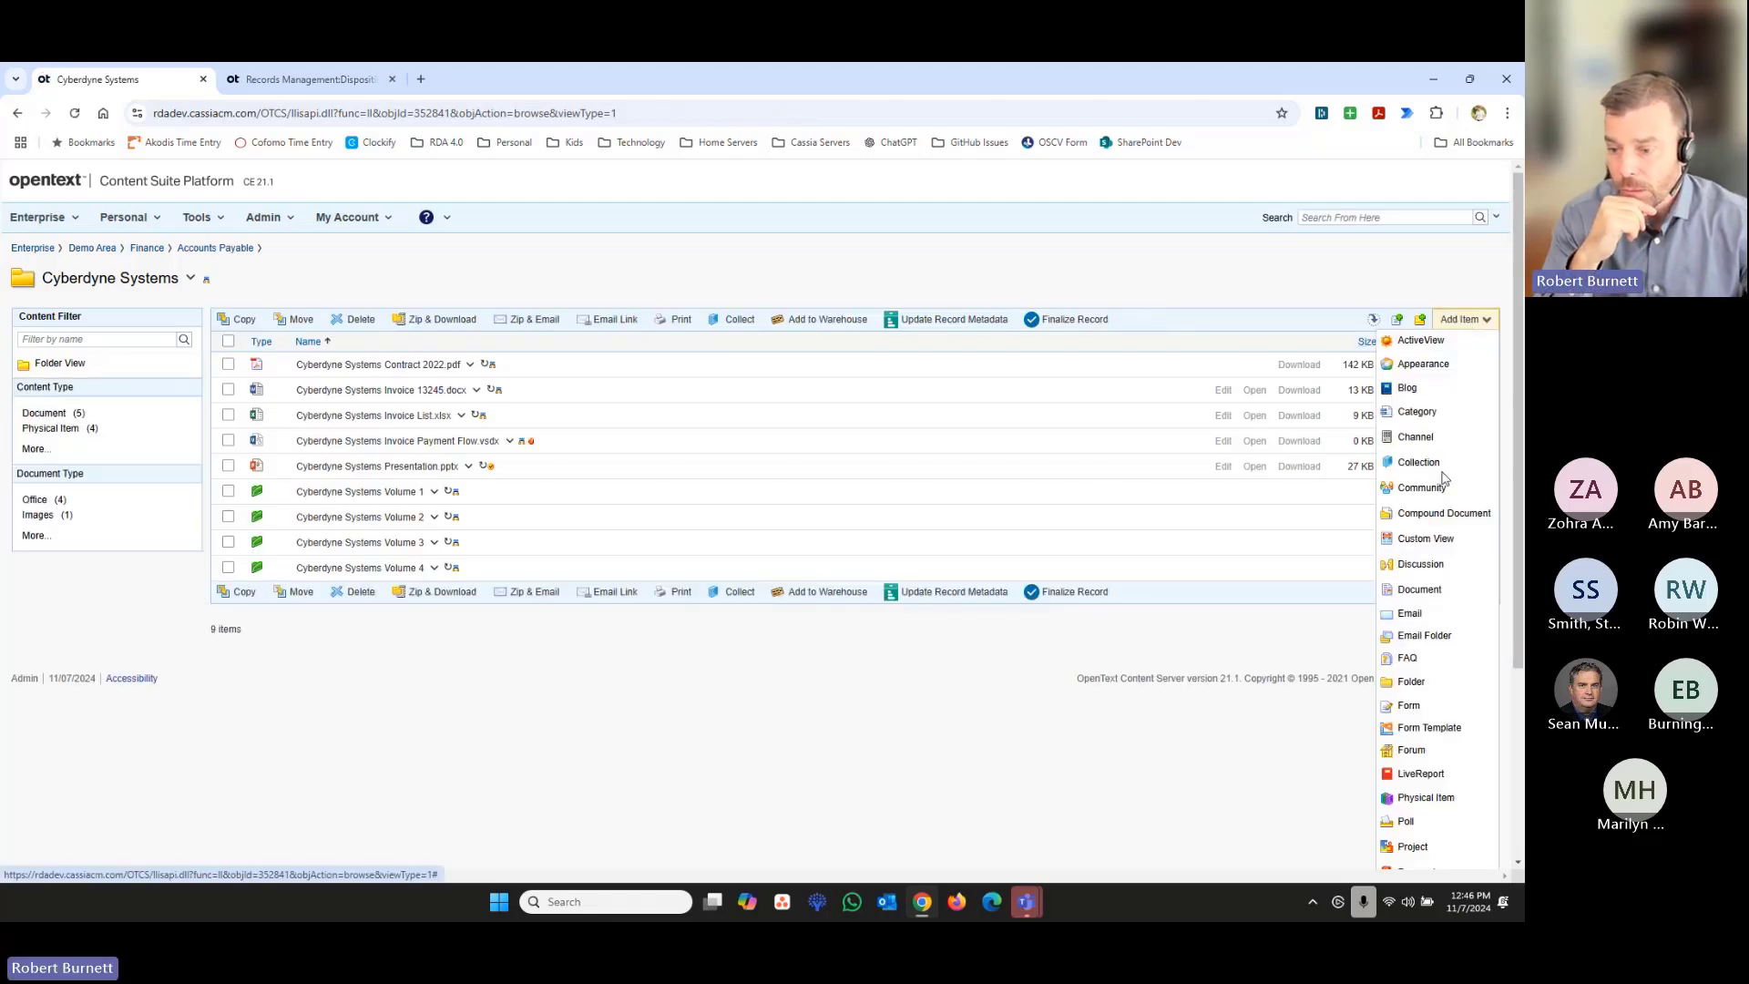
click(1425, 797)
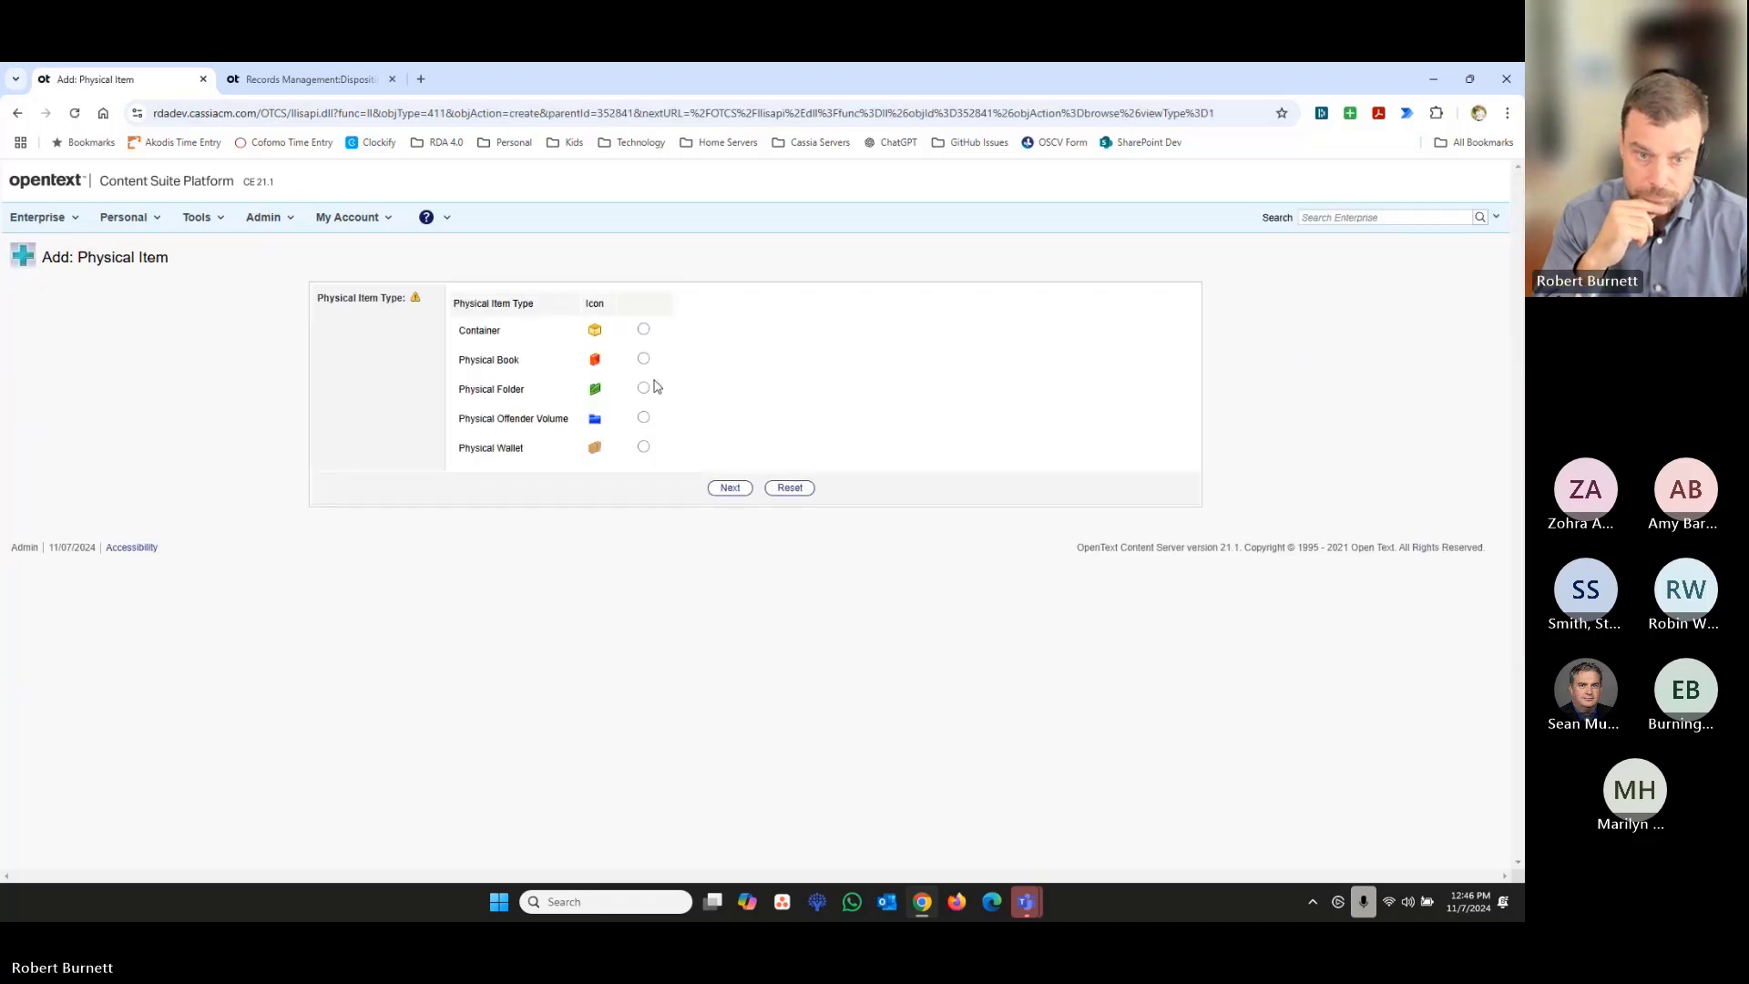
click(644, 388)
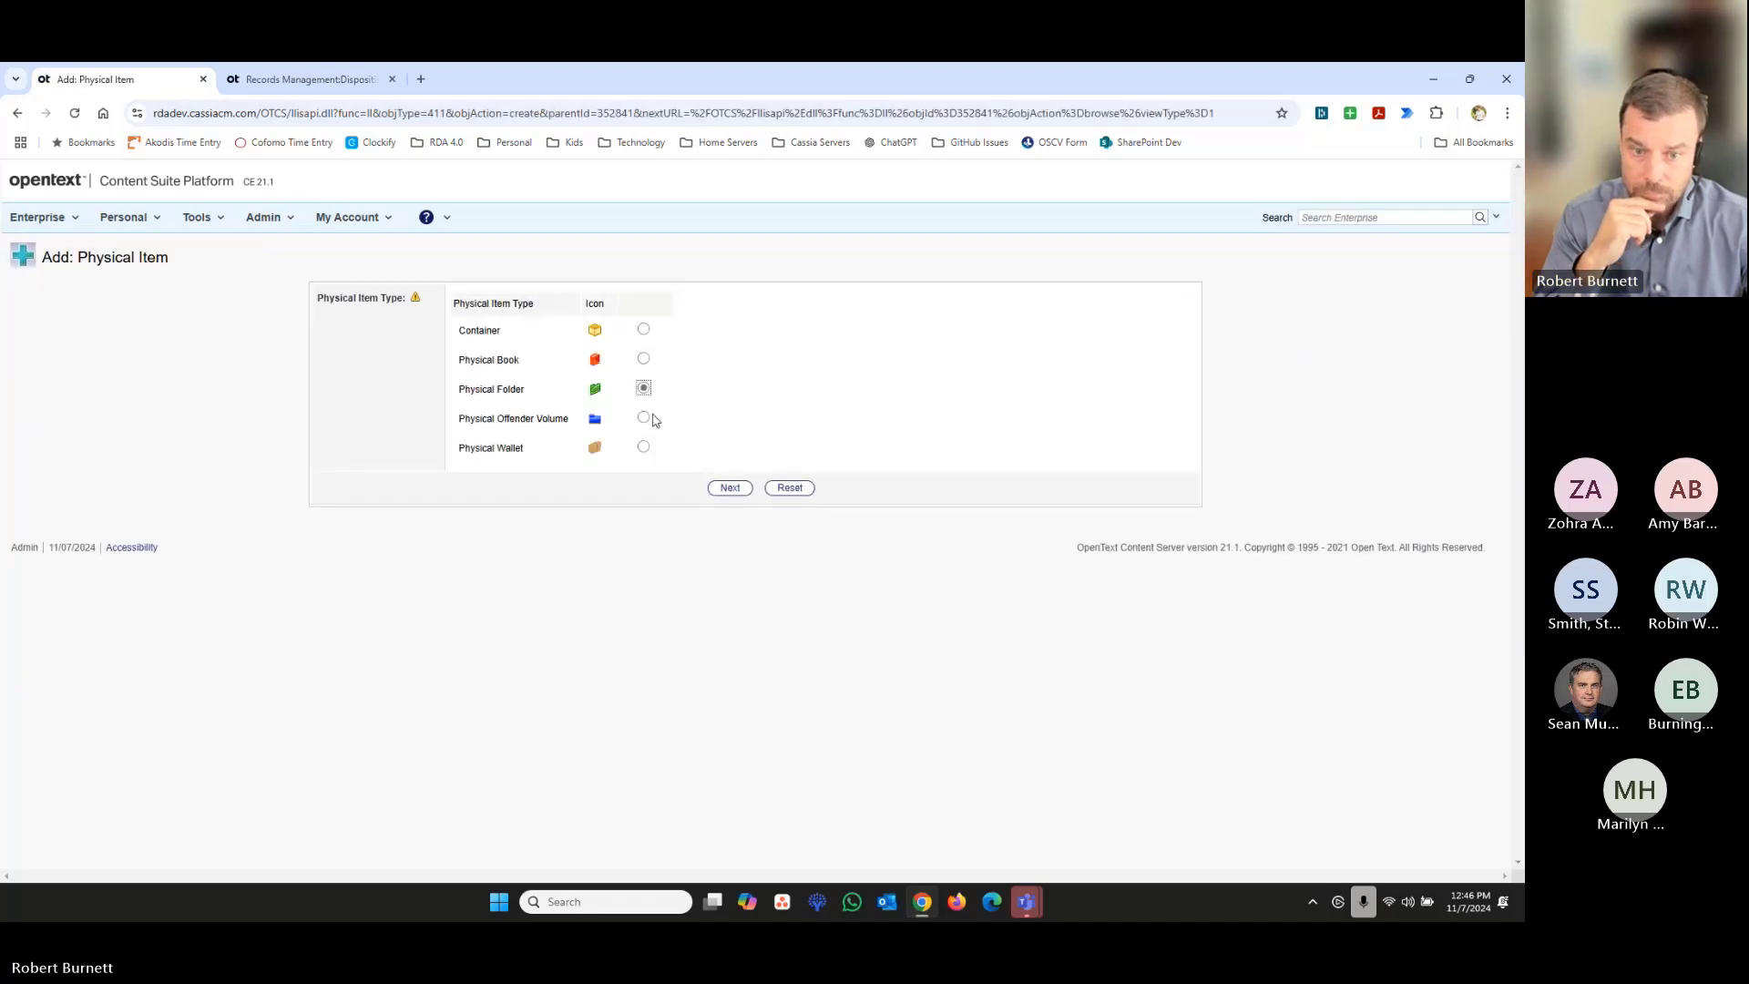
click(729, 488)
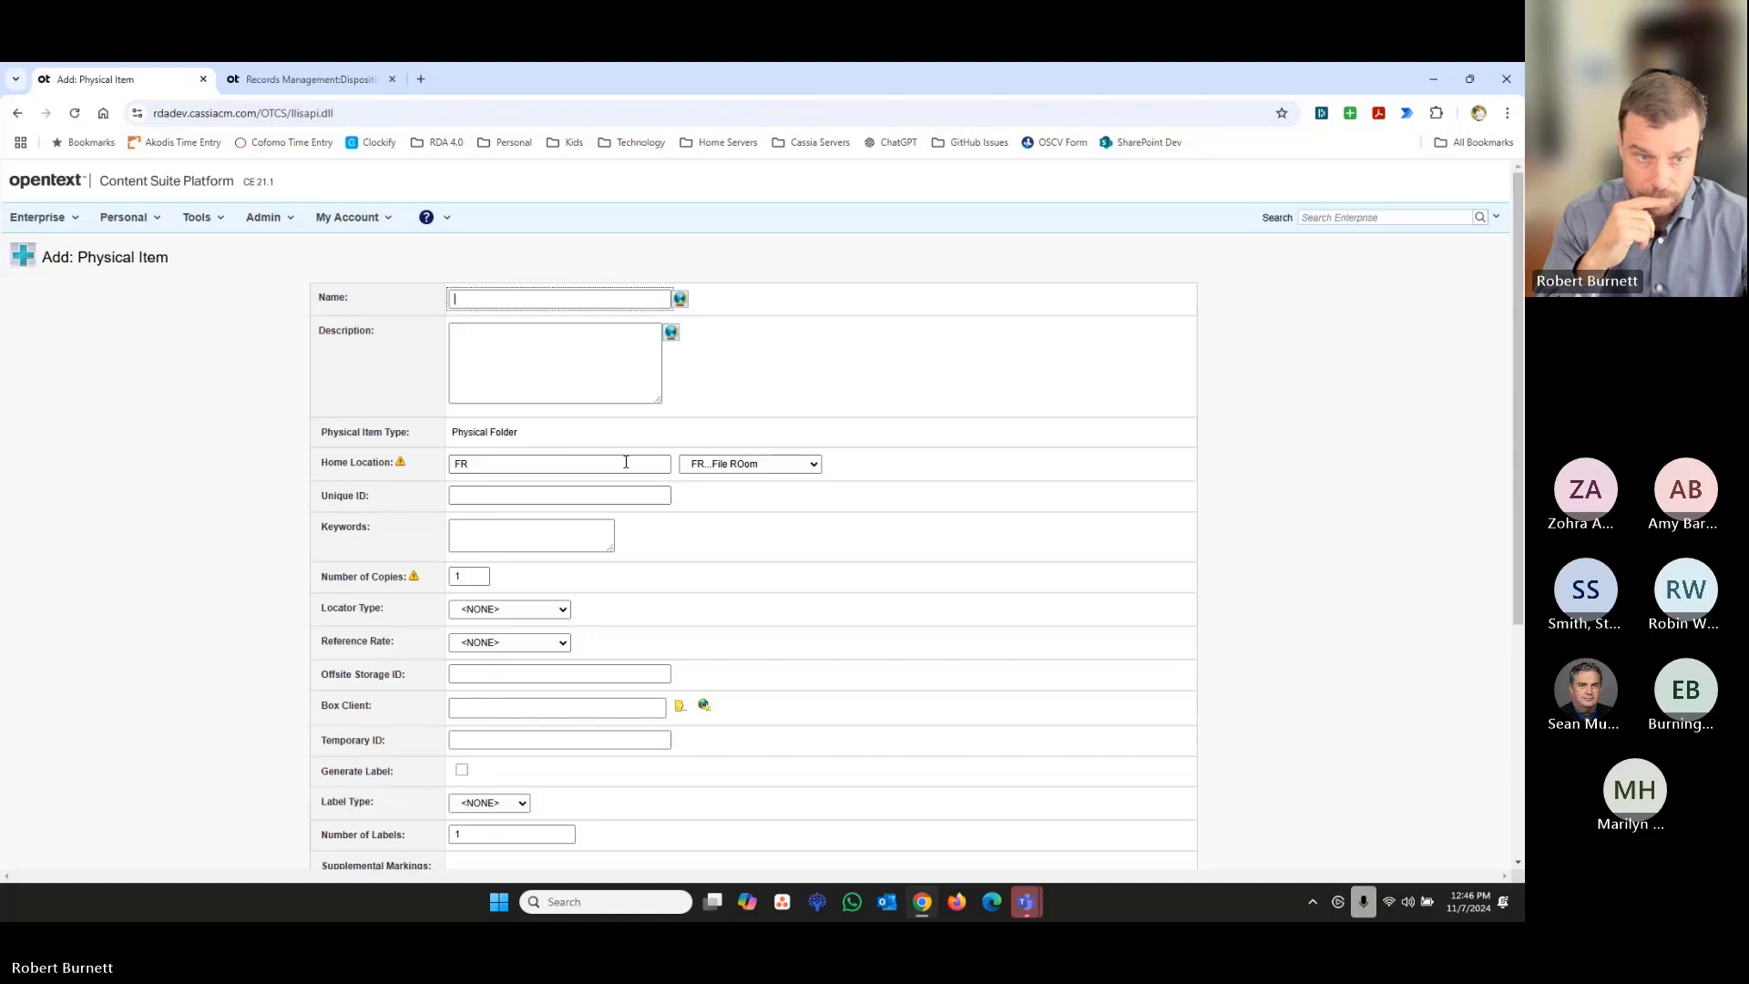
text(New Ph)
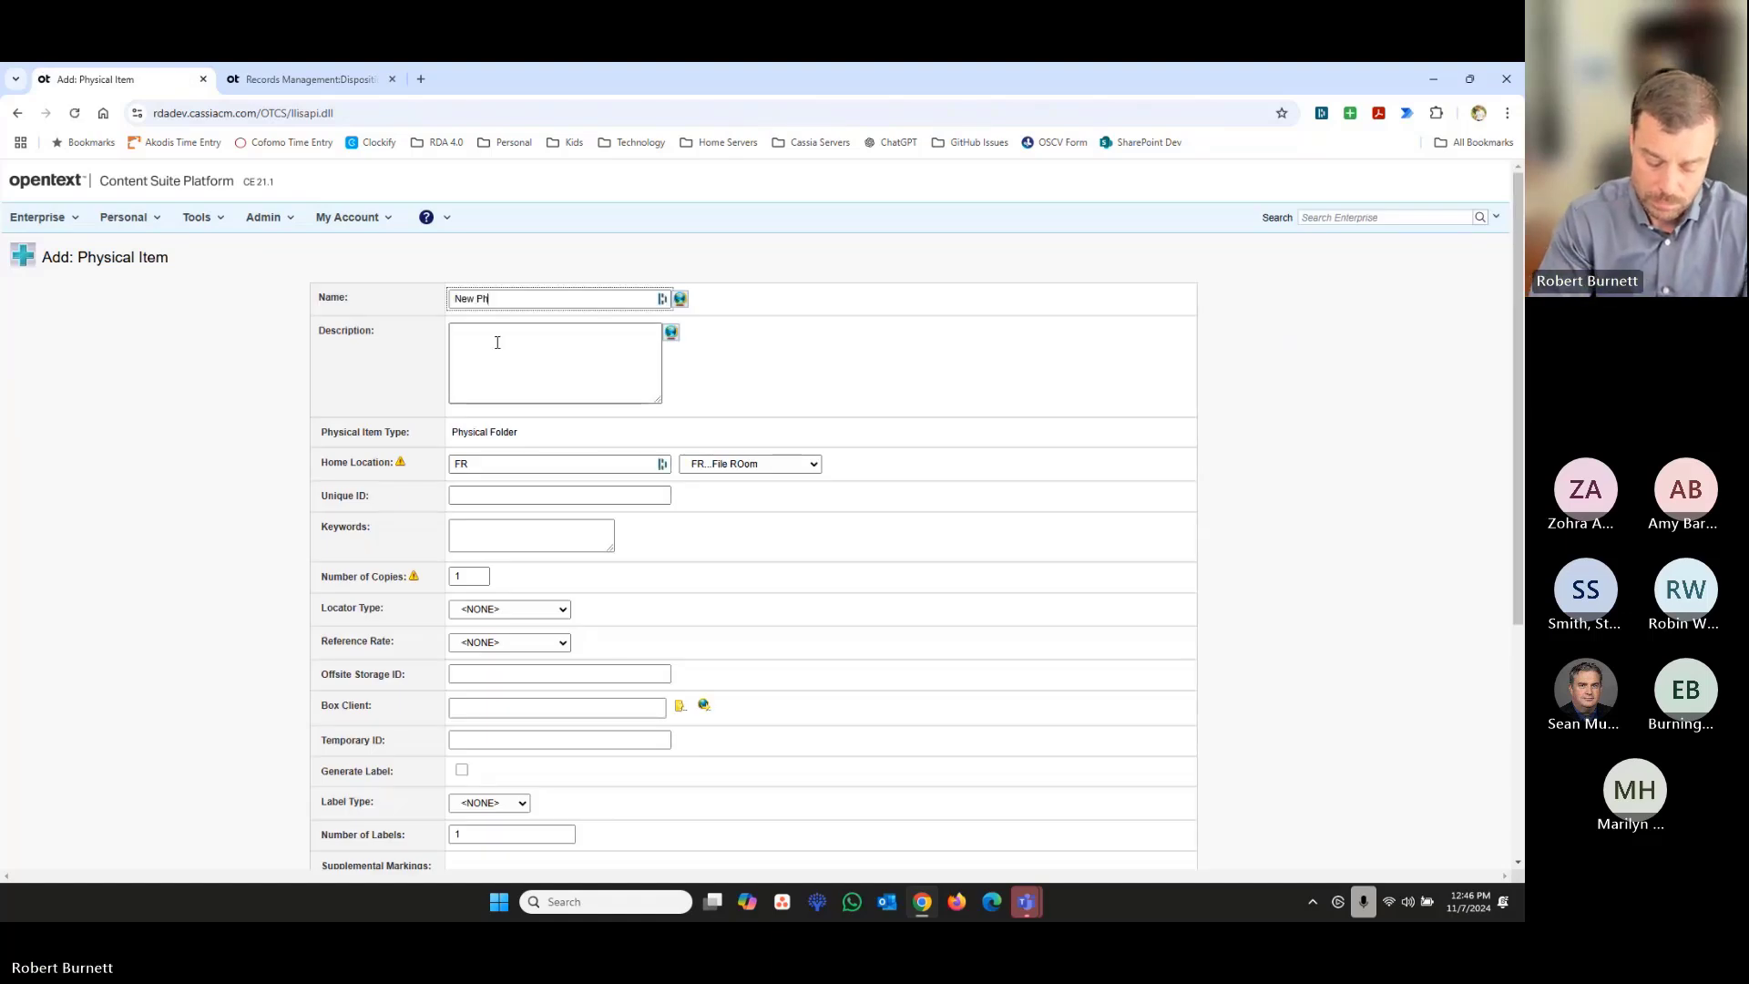
text(ysical Items)
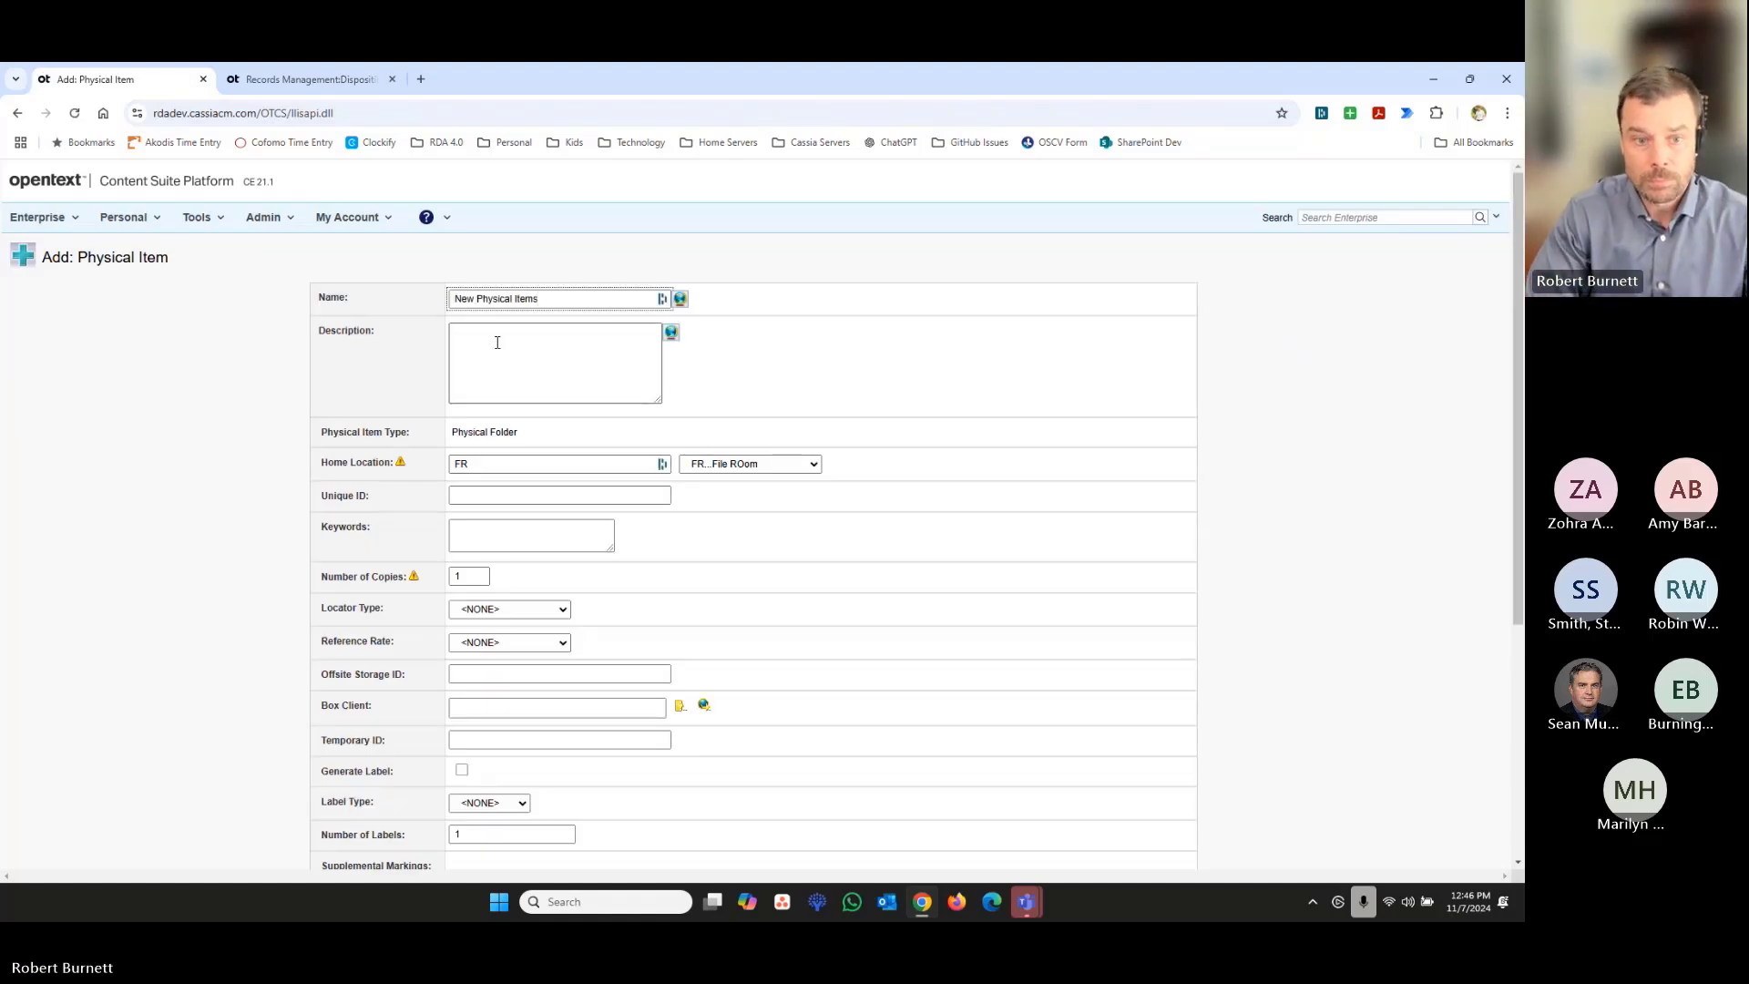
scroll(714, 765, down, 4)
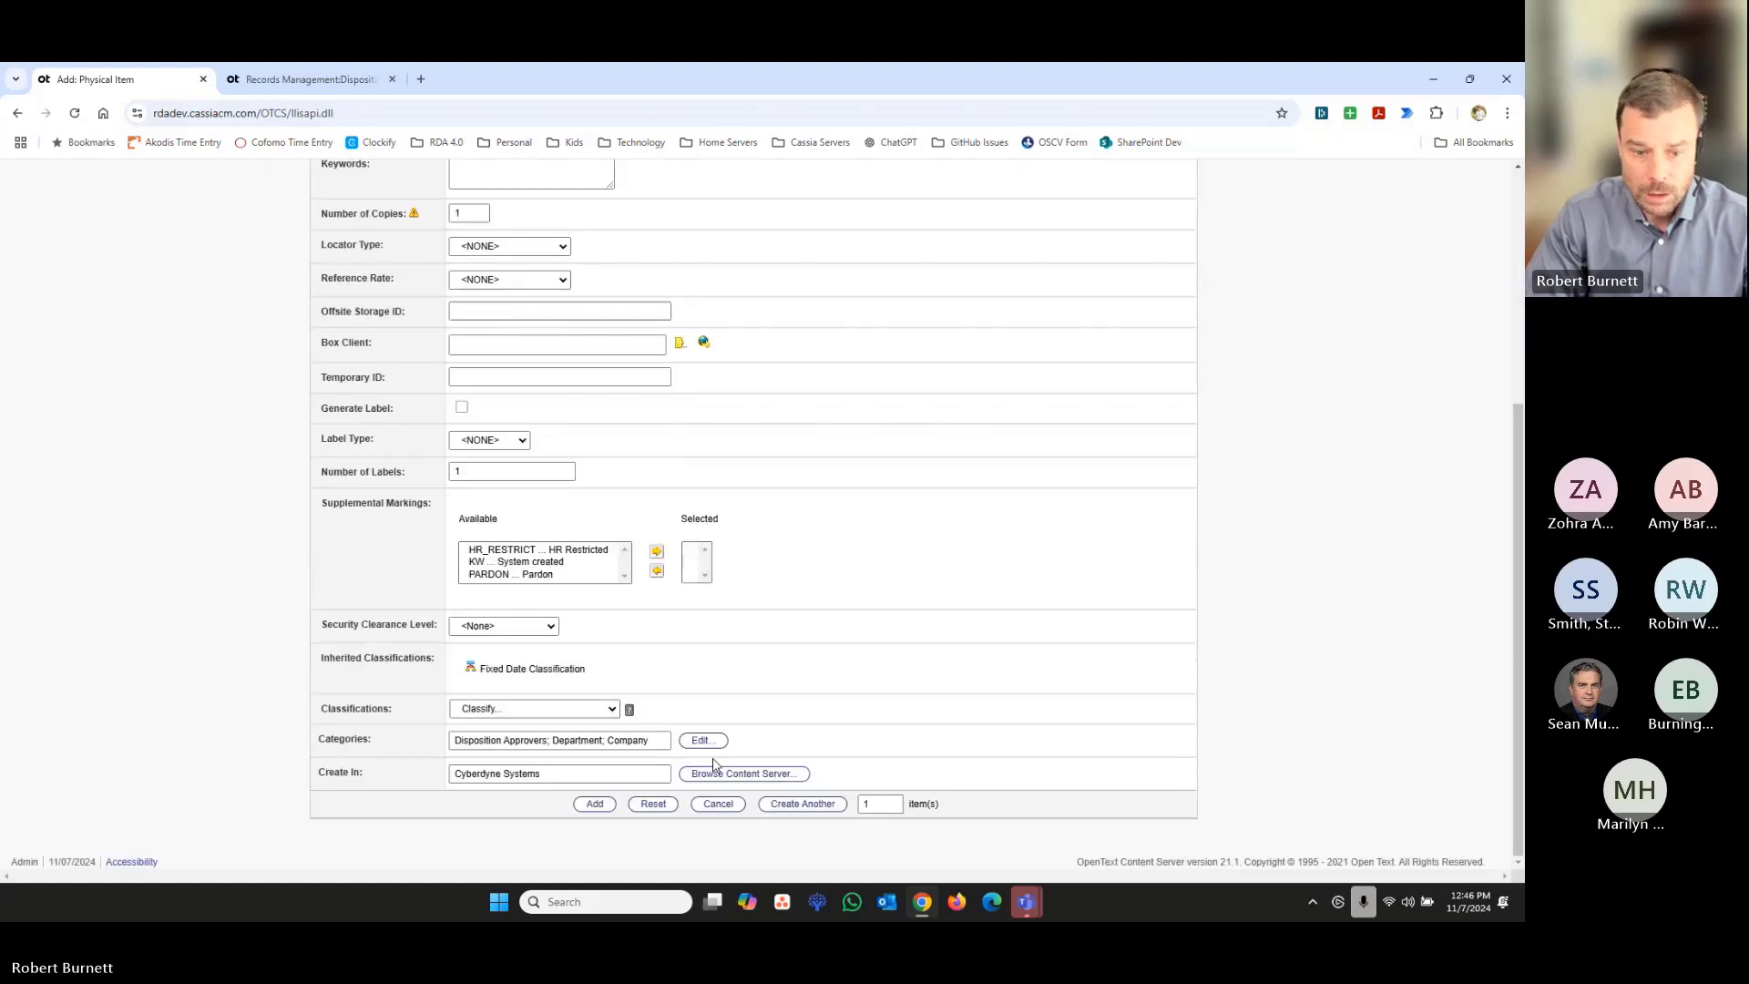
click(593, 806)
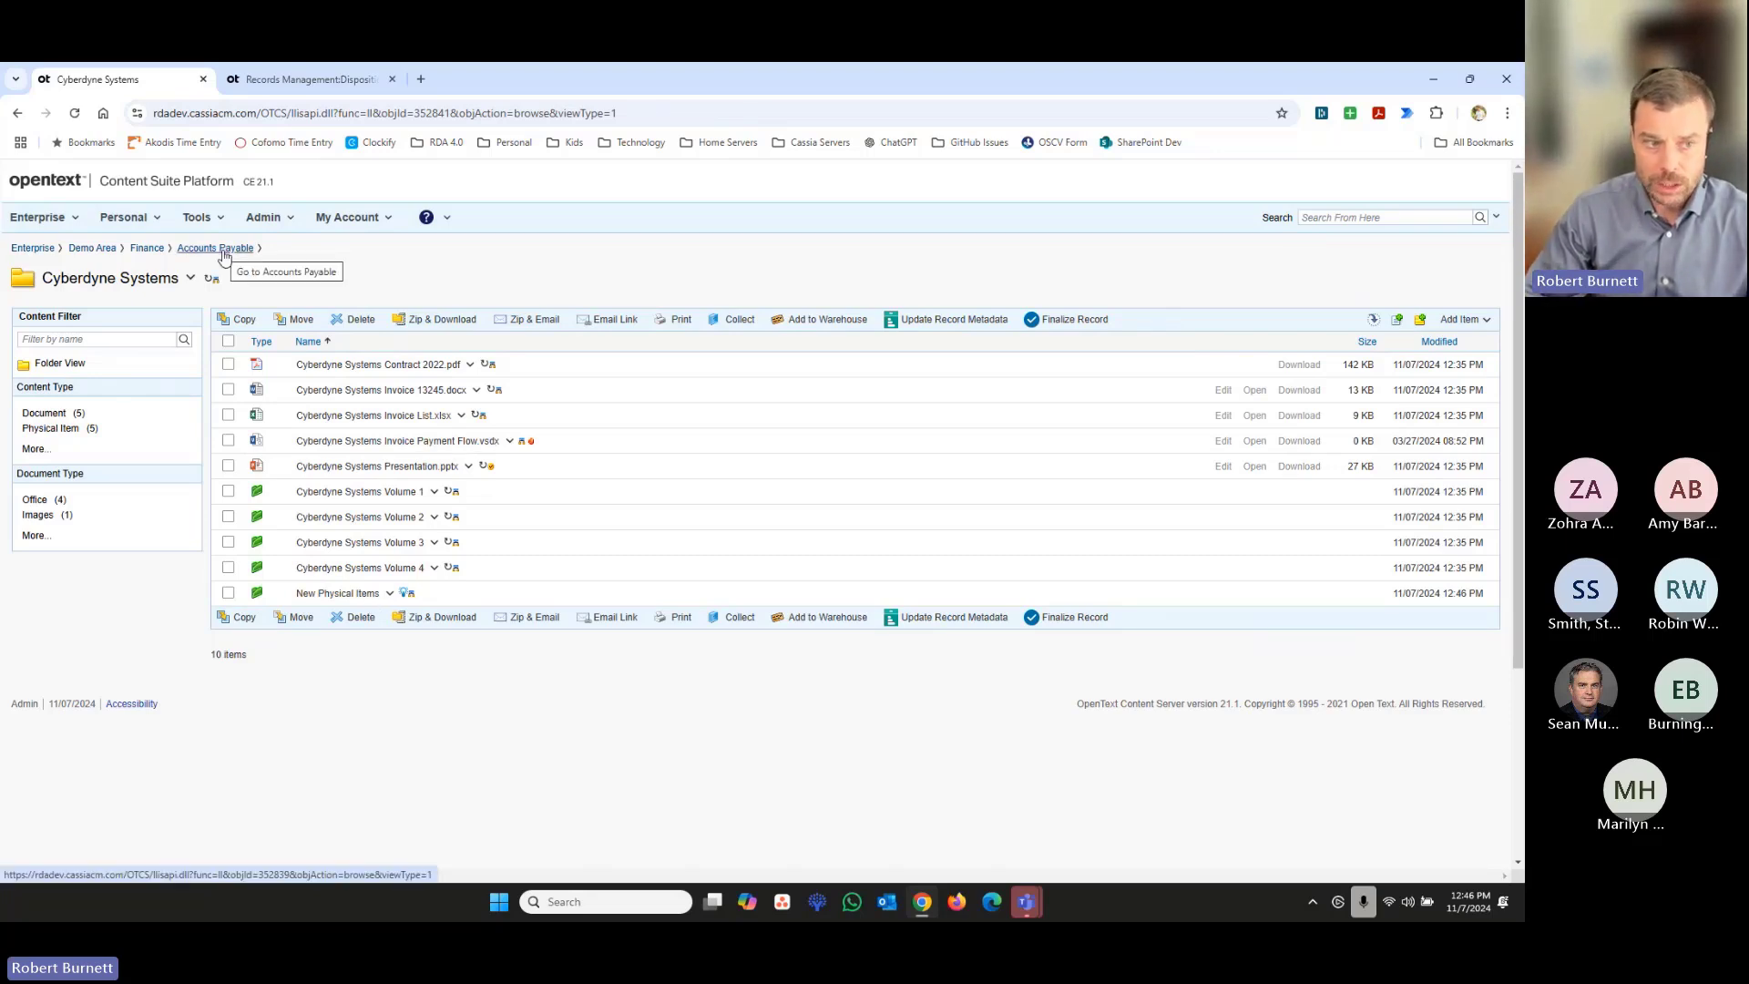
- Start a new run of the Finance Disposition Search under the Records Management dispositions and refresh its snapshot list
click(38, 219)
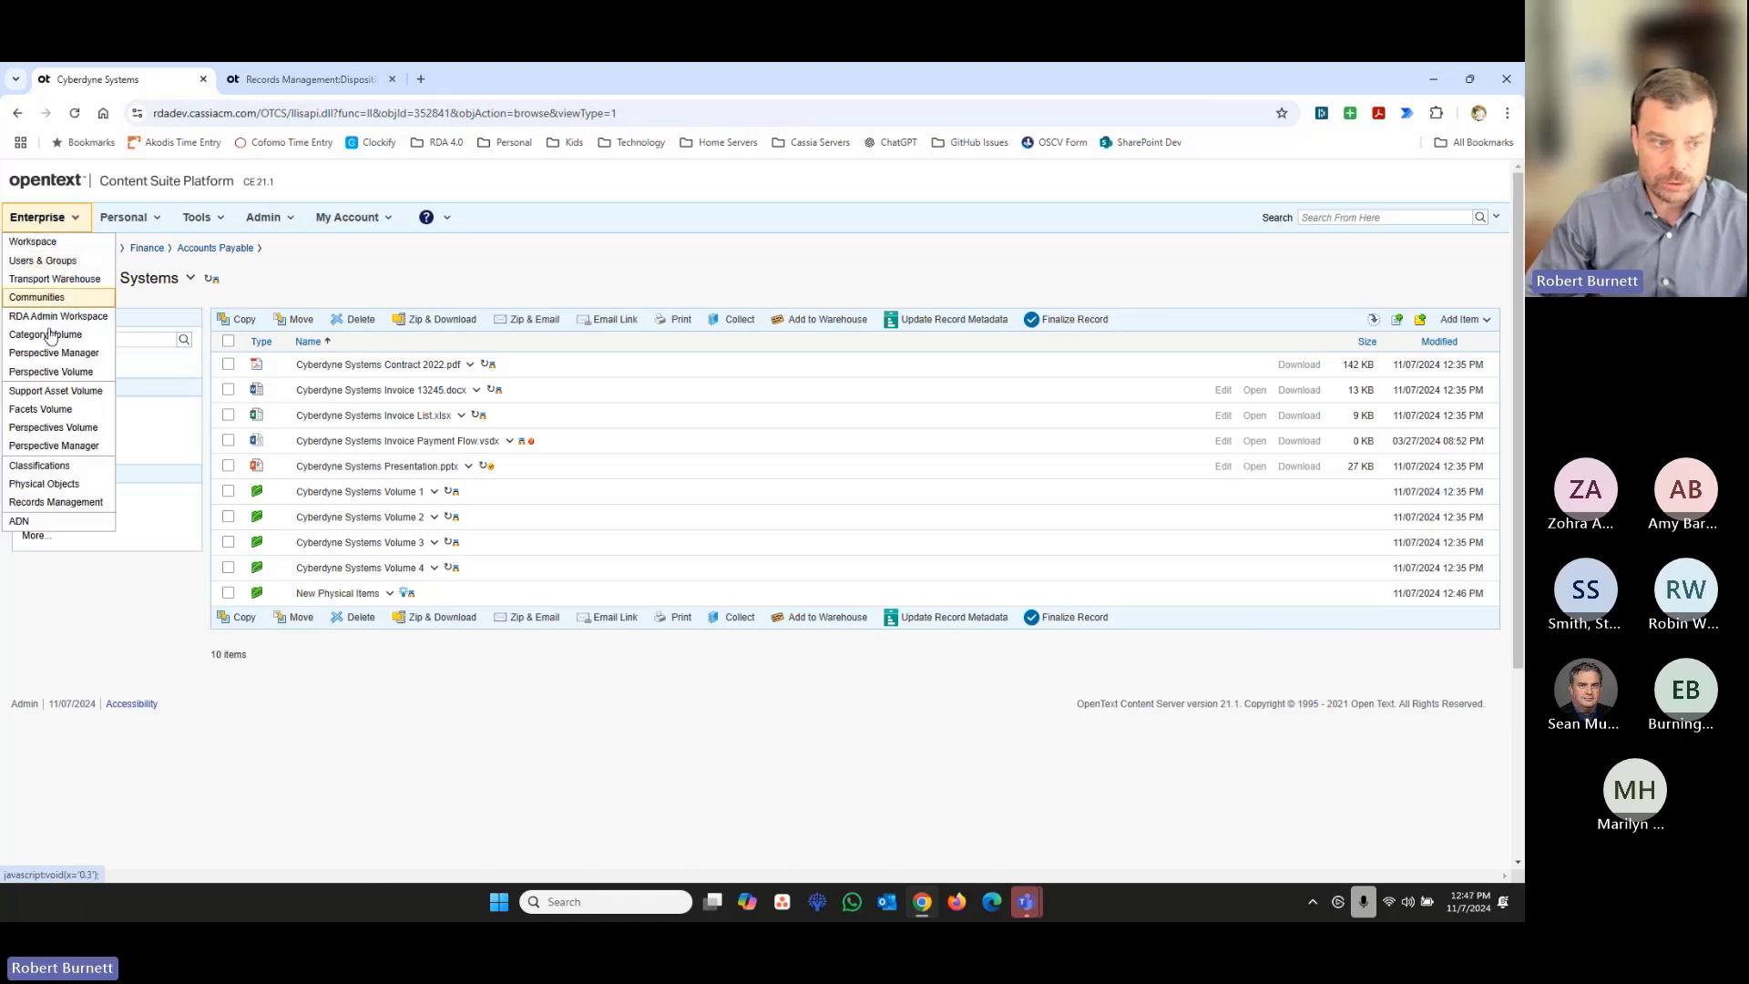
click(55, 502)
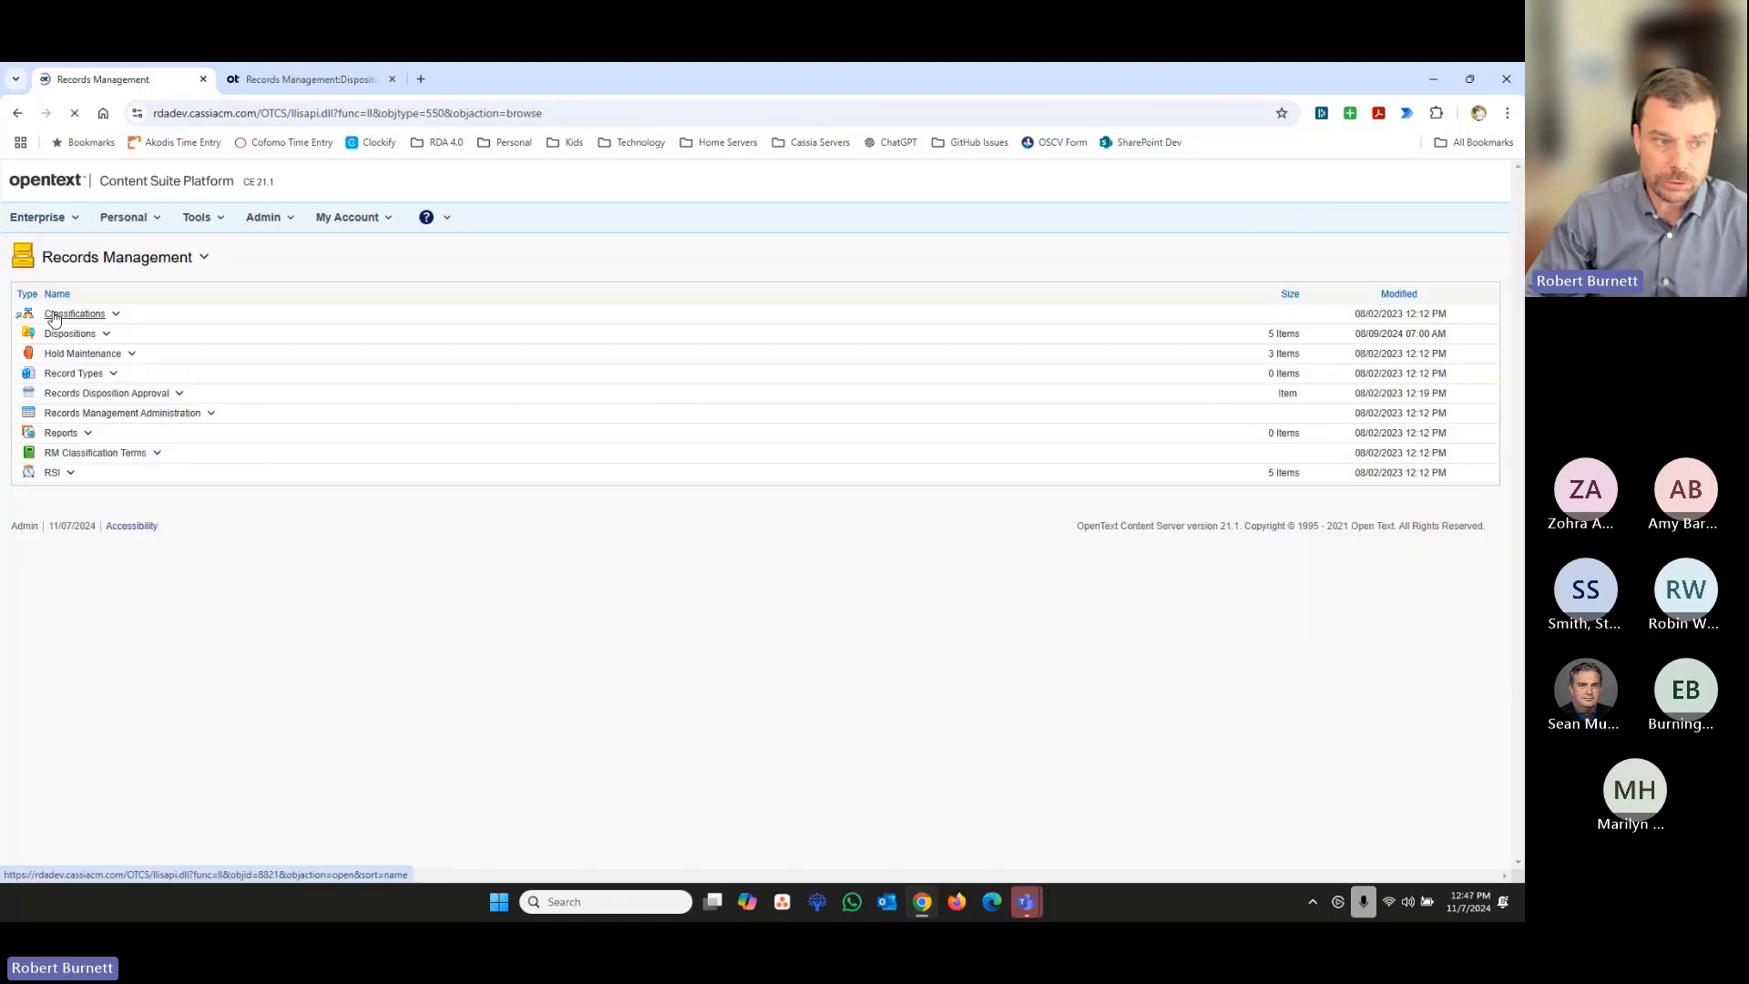
click(70, 334)
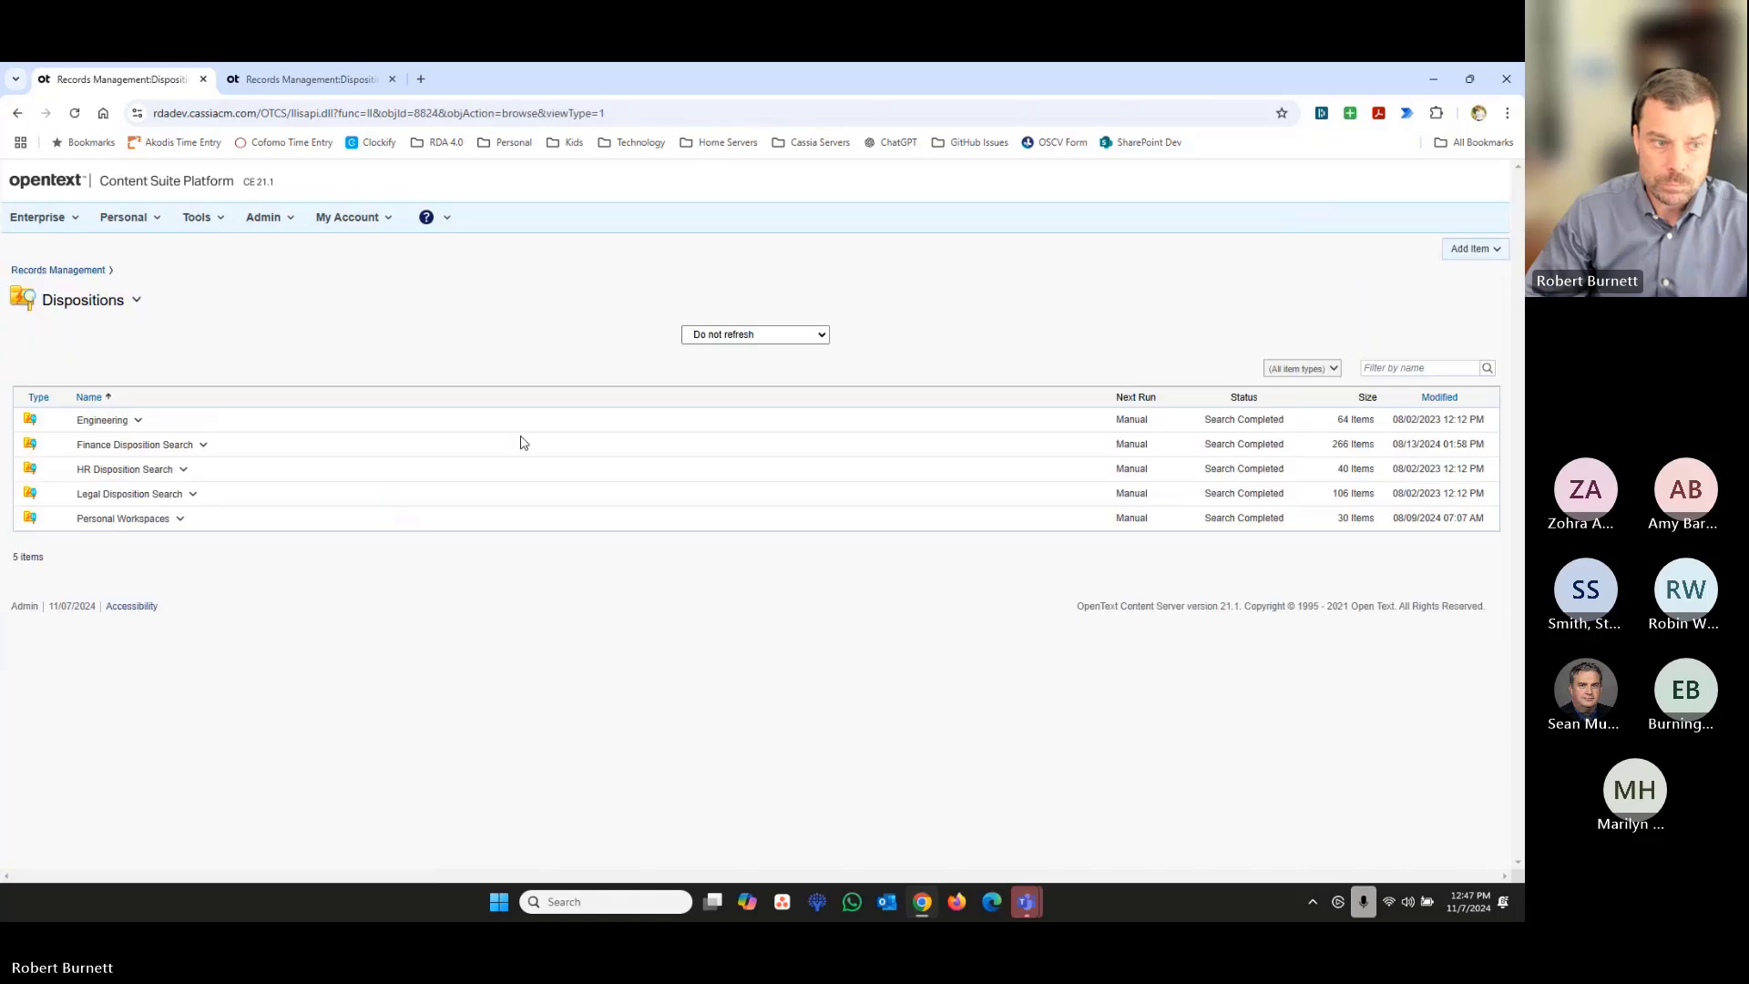
click(182, 444)
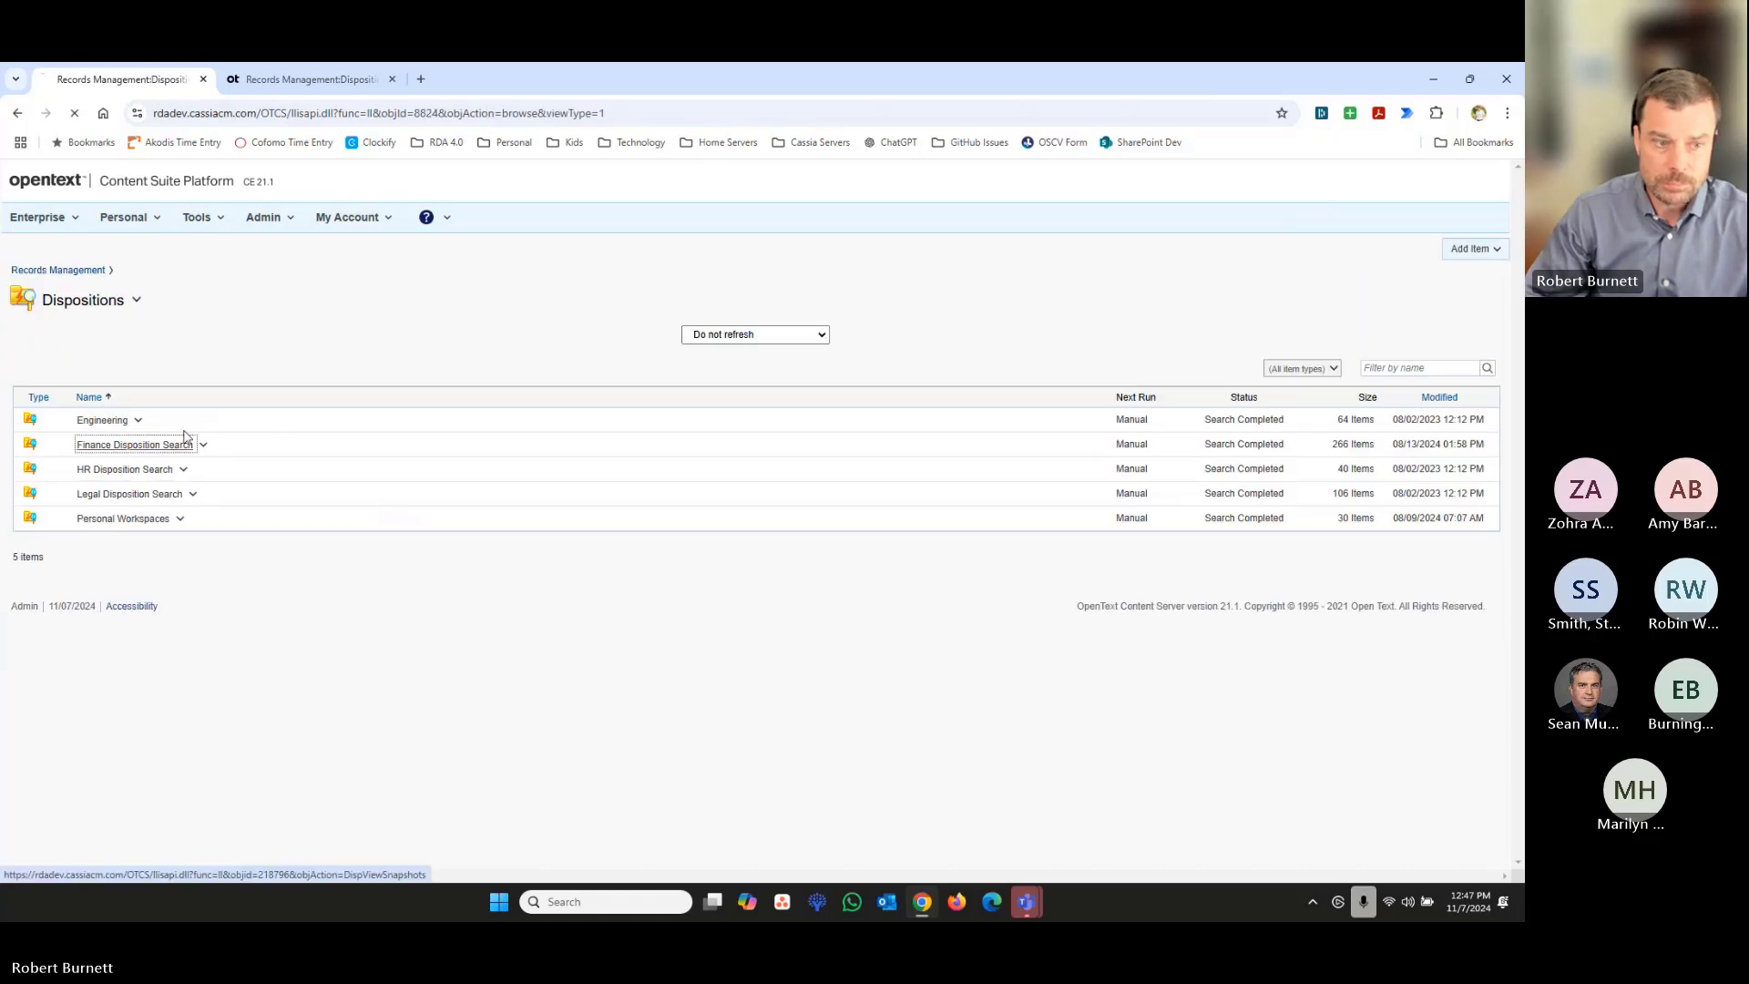
click(239, 277)
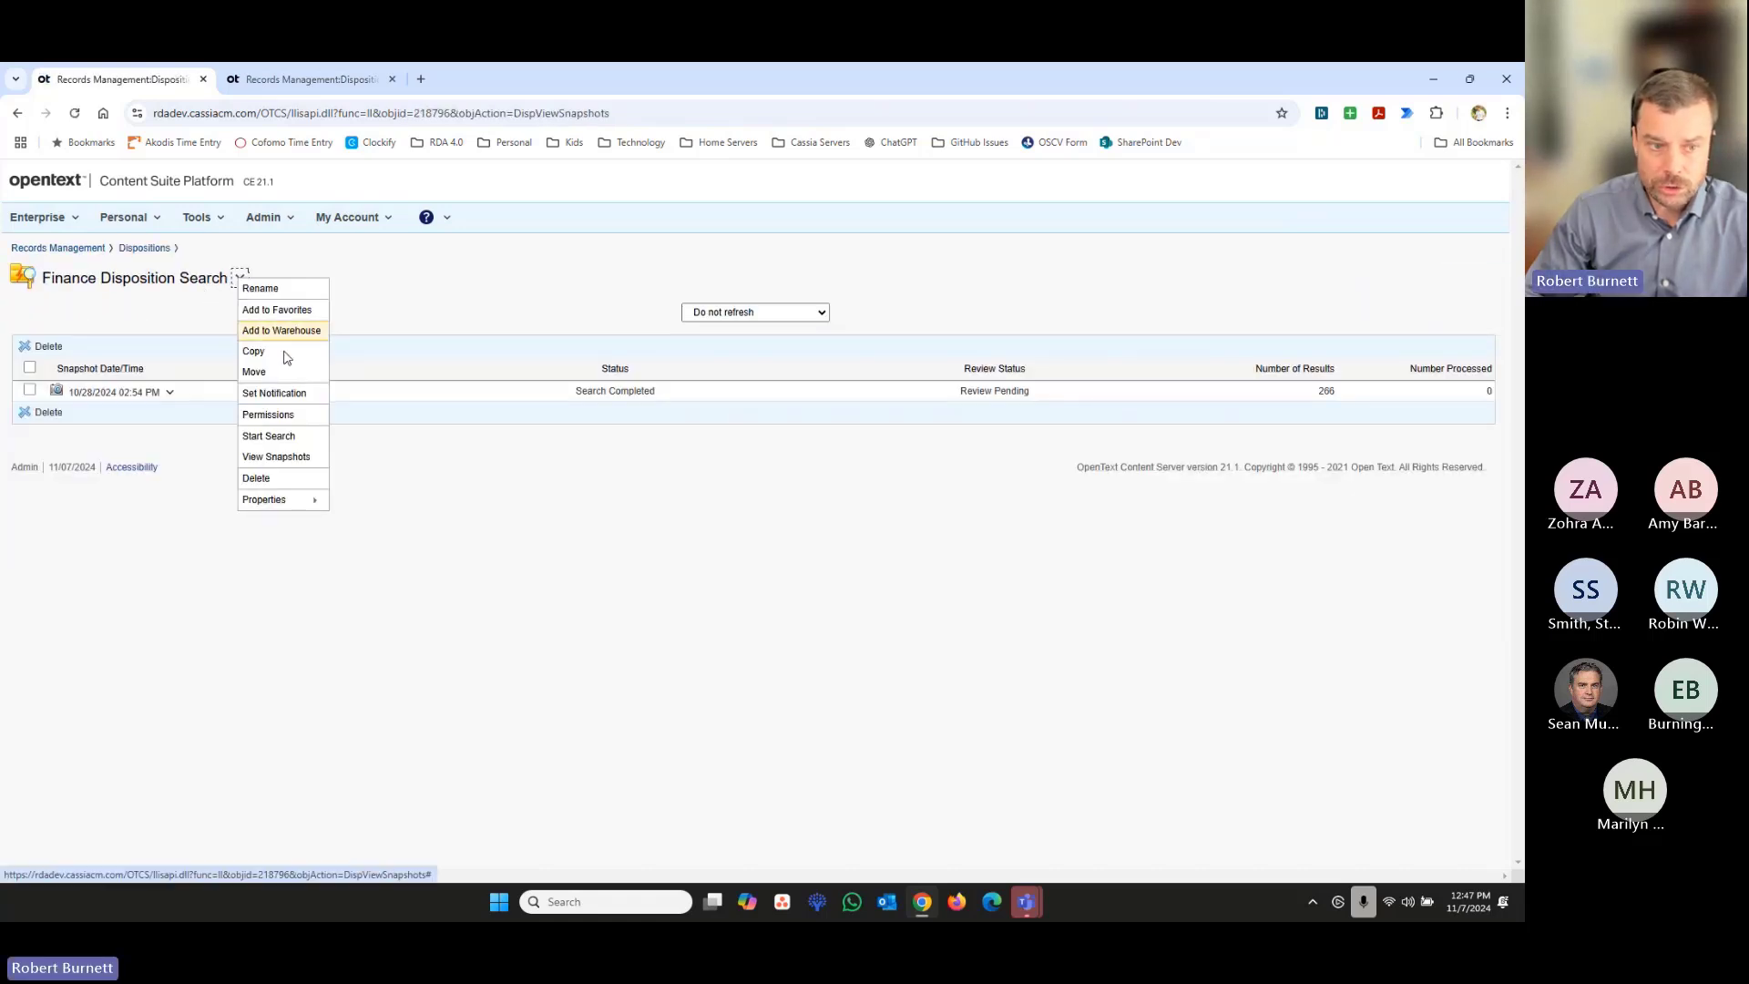
click(294, 438)
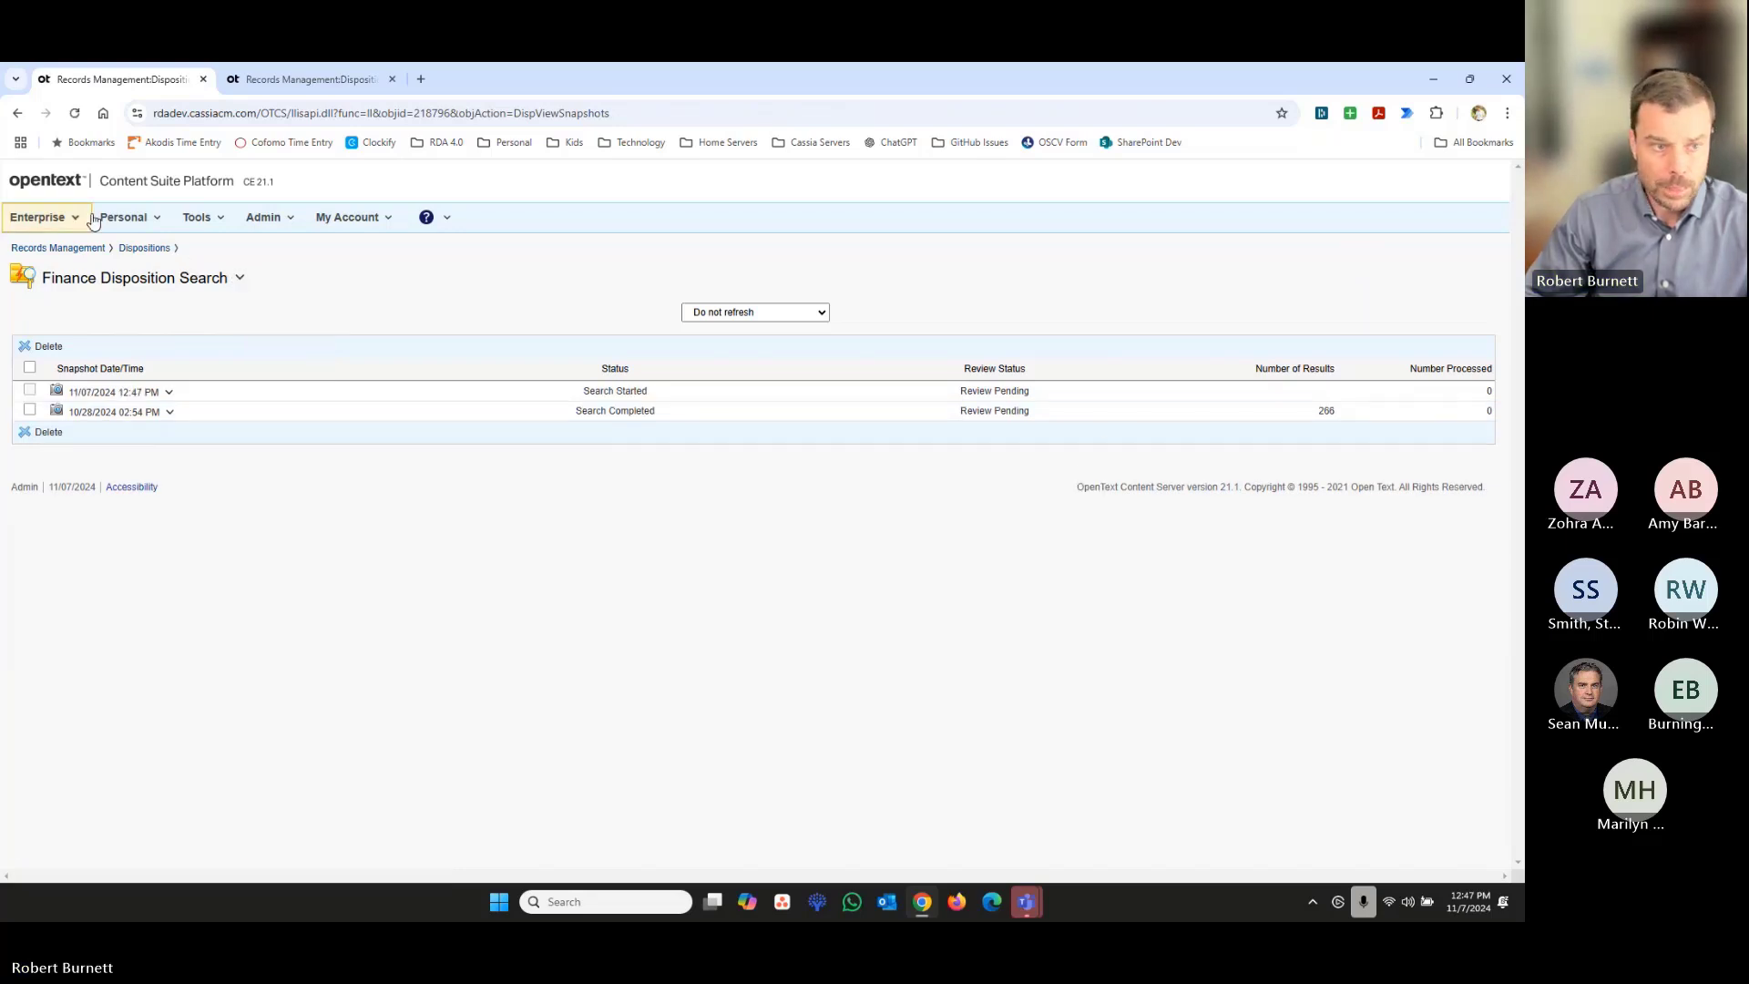
click(75, 113)
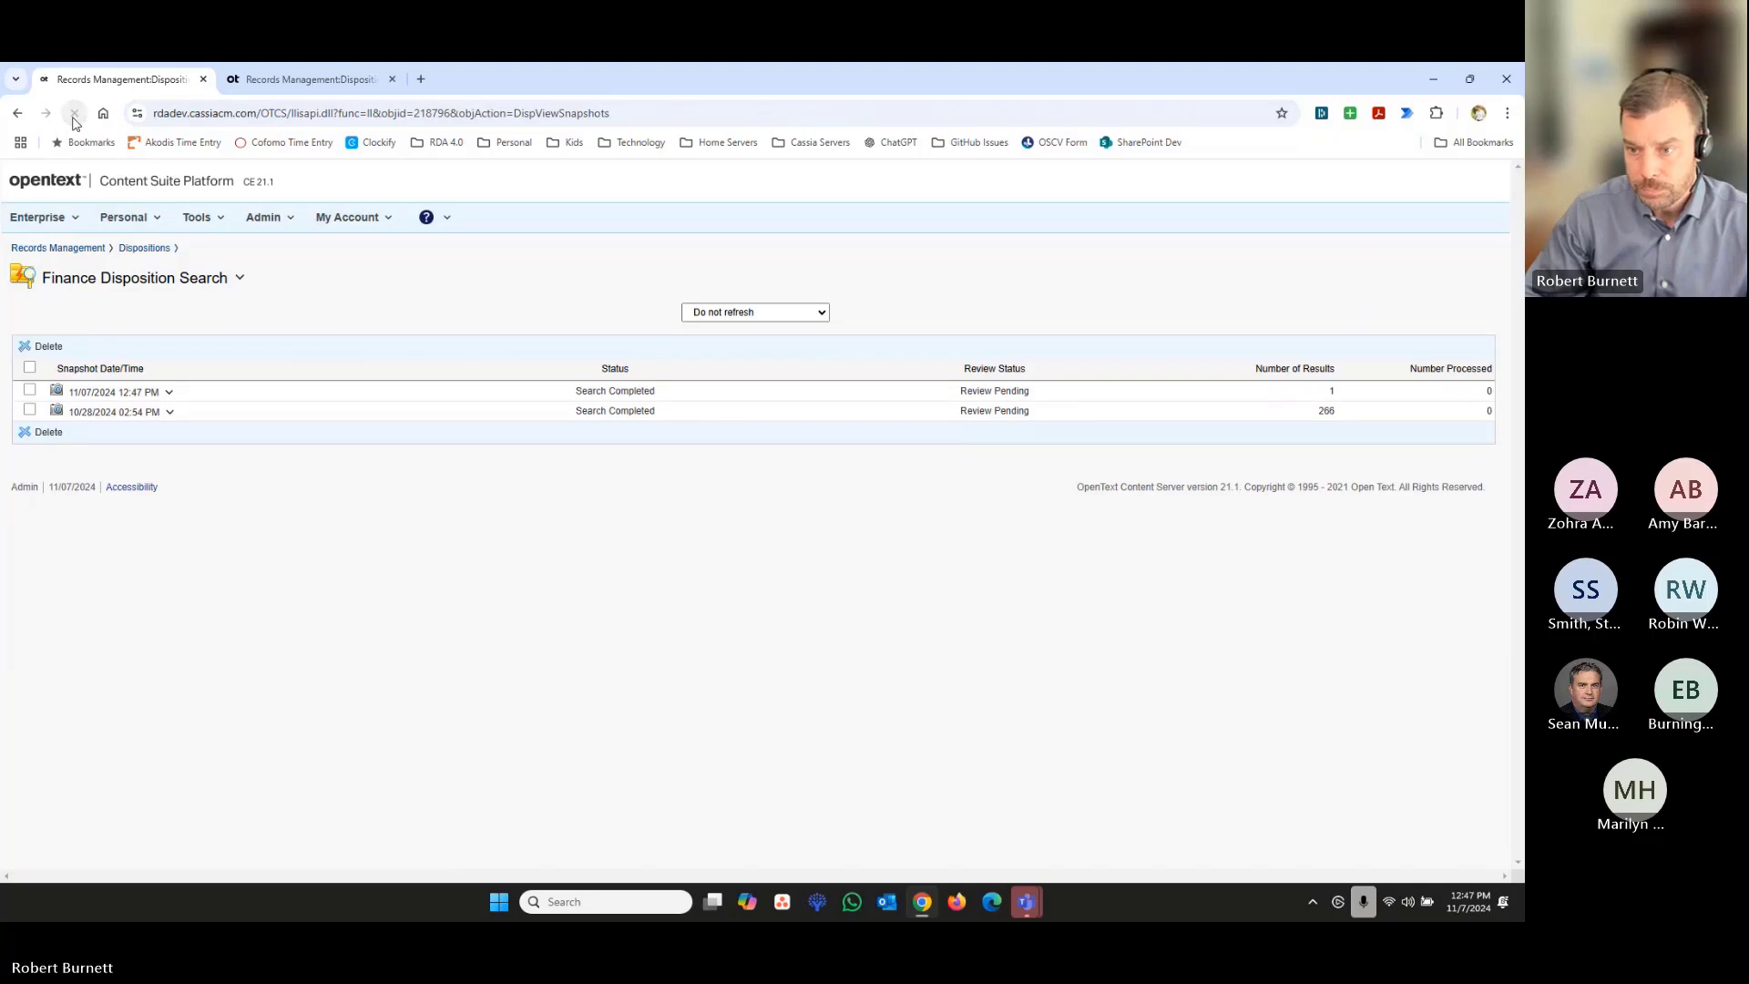
- Compare the number of results of the 11/07/2024 12:47 PM and 10/28/2024 02:54 PM snapshots
double_click(1332, 390)
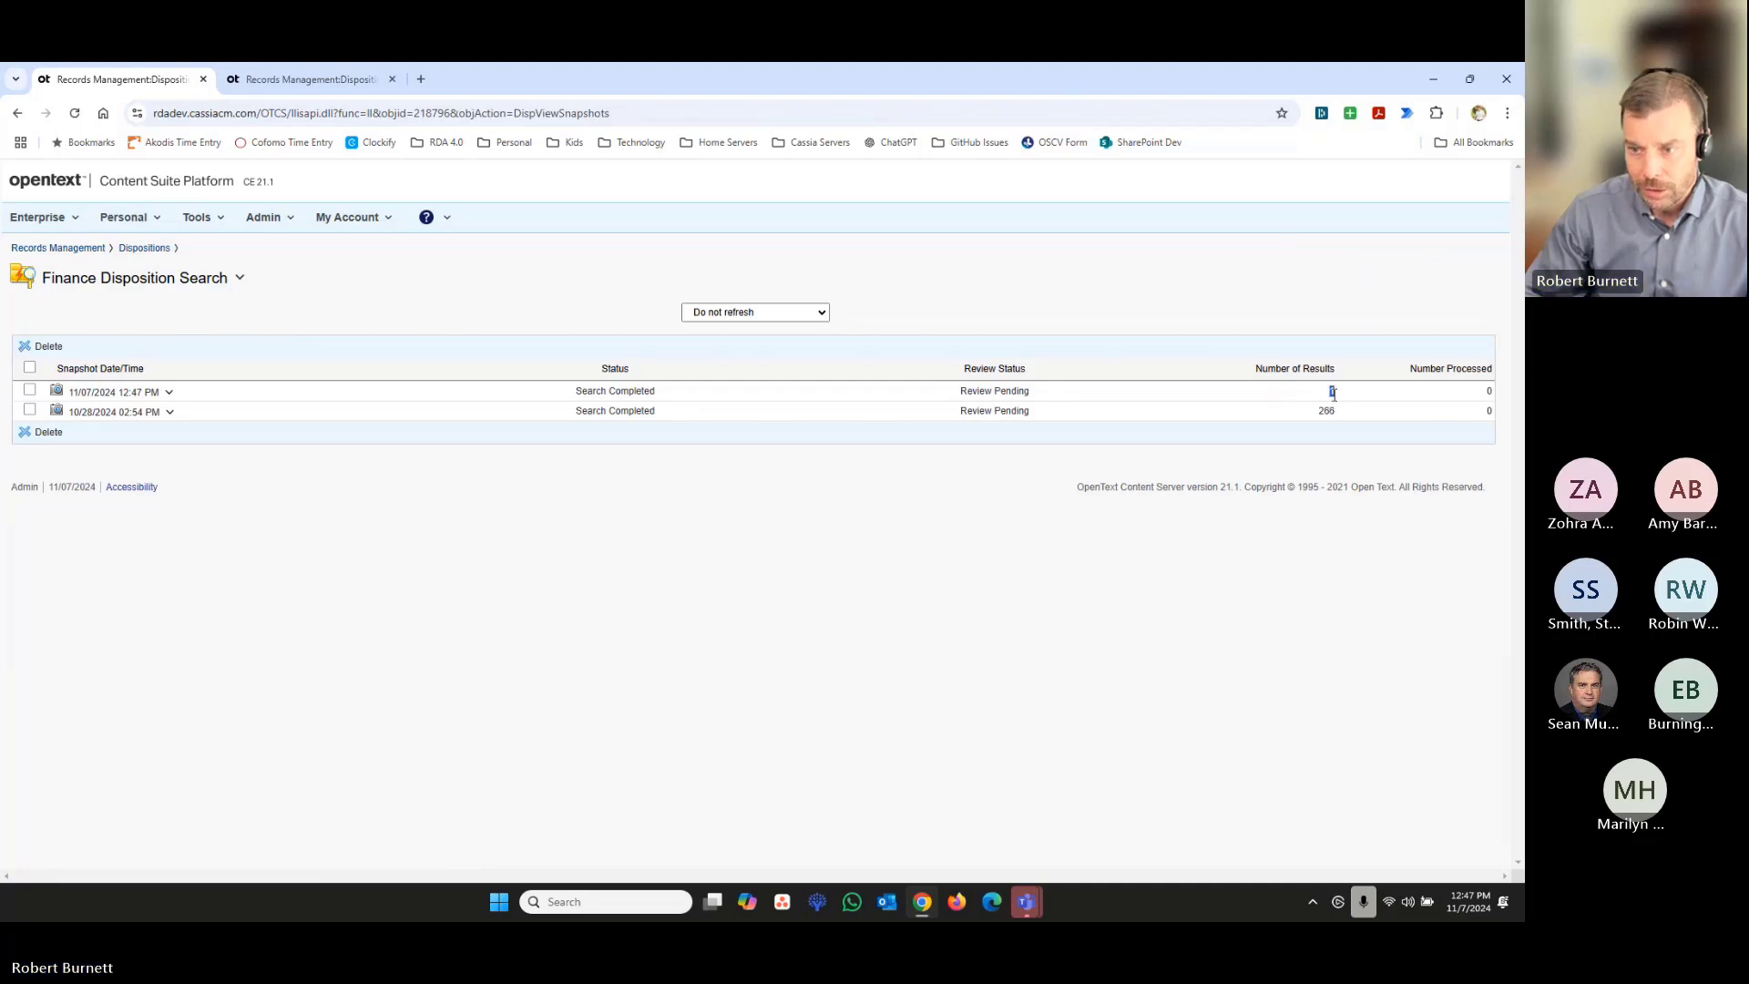
double_click(1330, 412)
drag(1331, 412, 1320, 414)
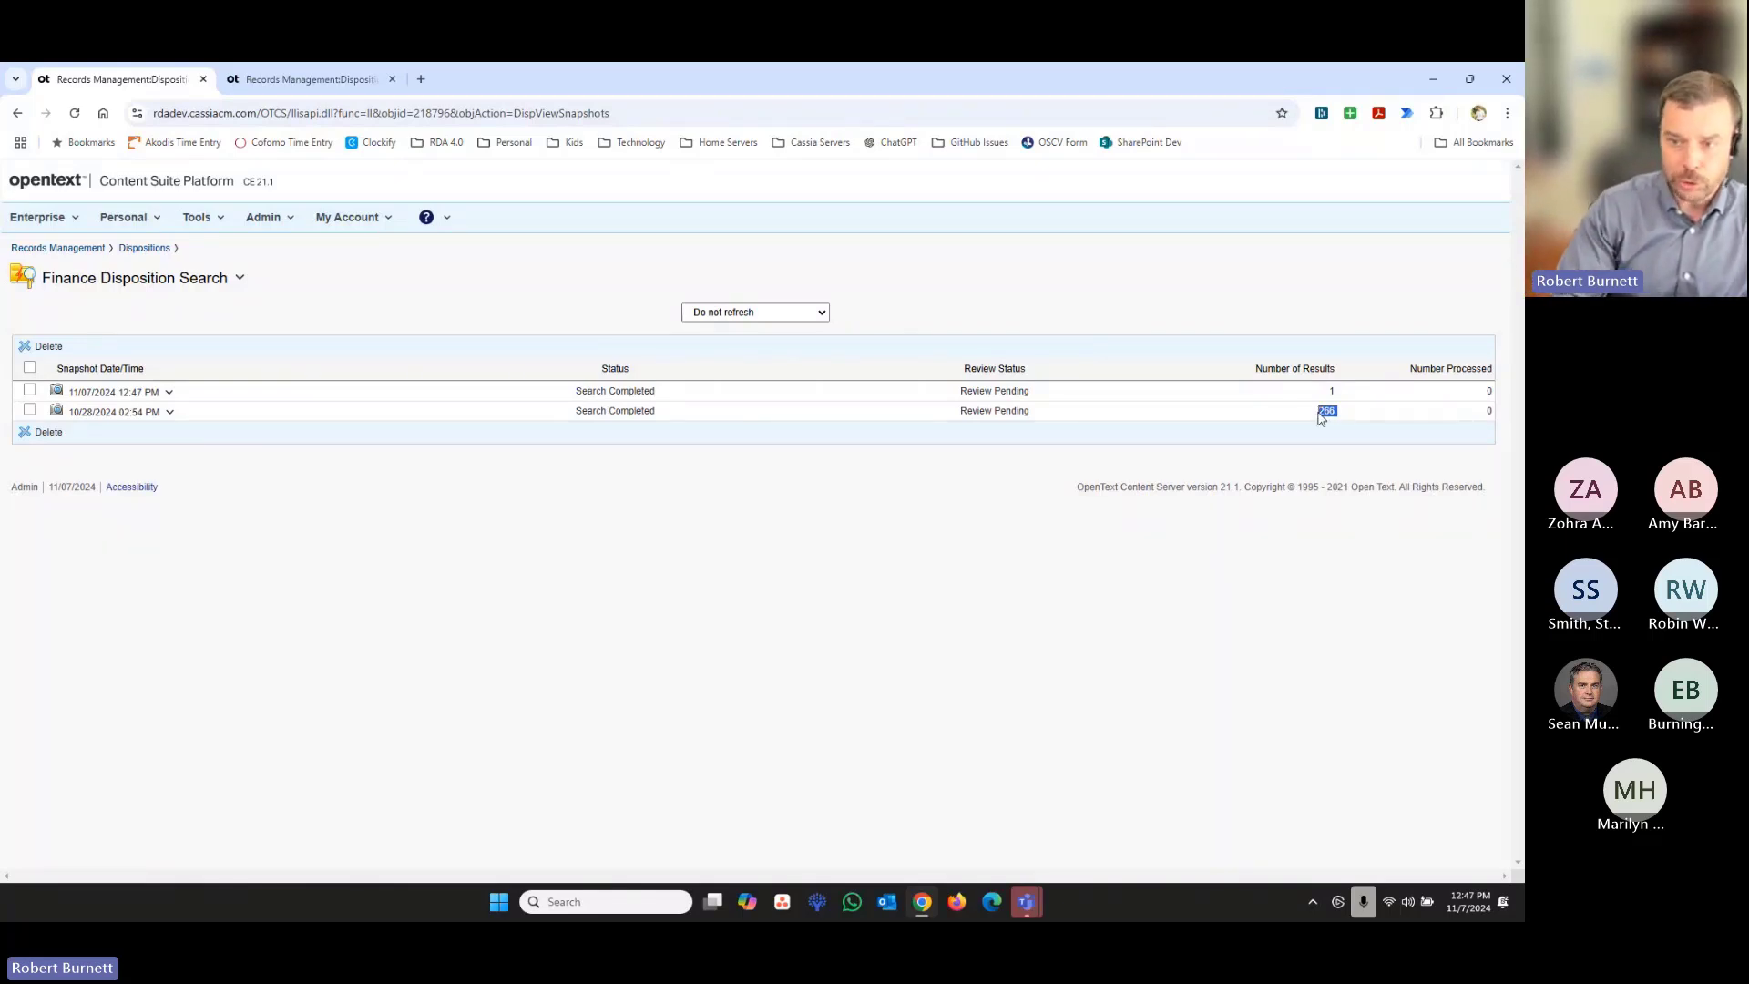
click(1325, 412)
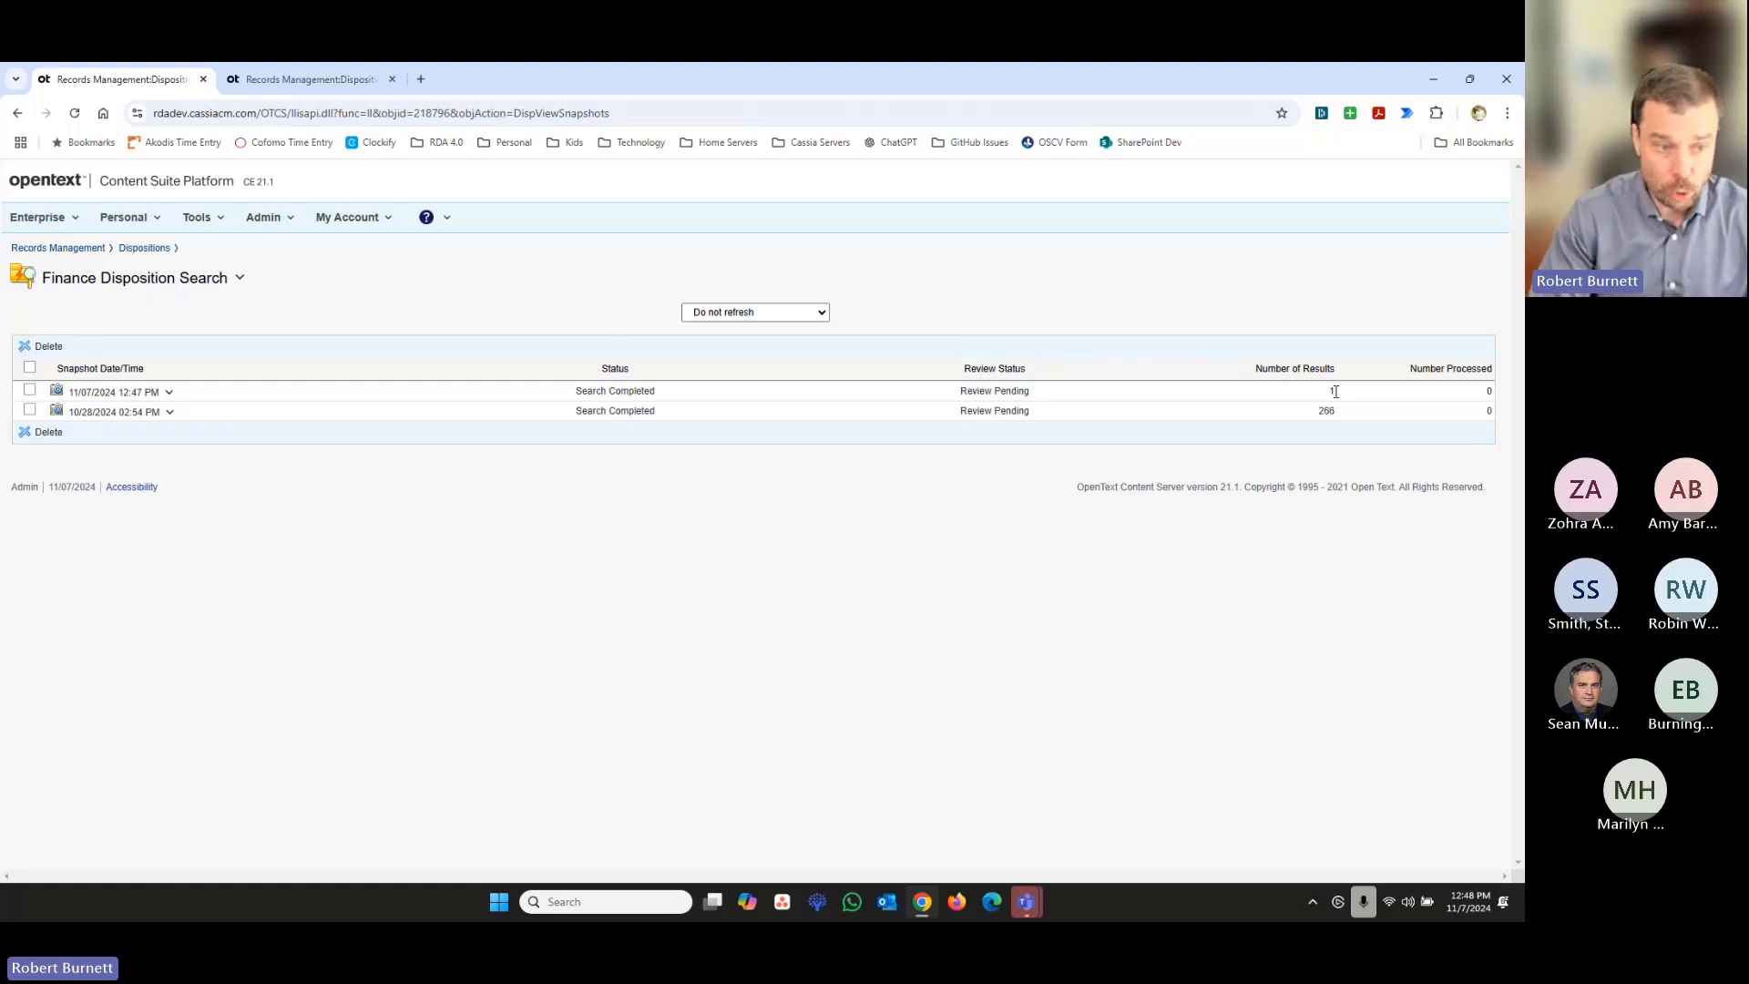
- Leave the Finance Disposition Search and list the initiated RDAs in the RDA Admin Workspace
click(135, 255)
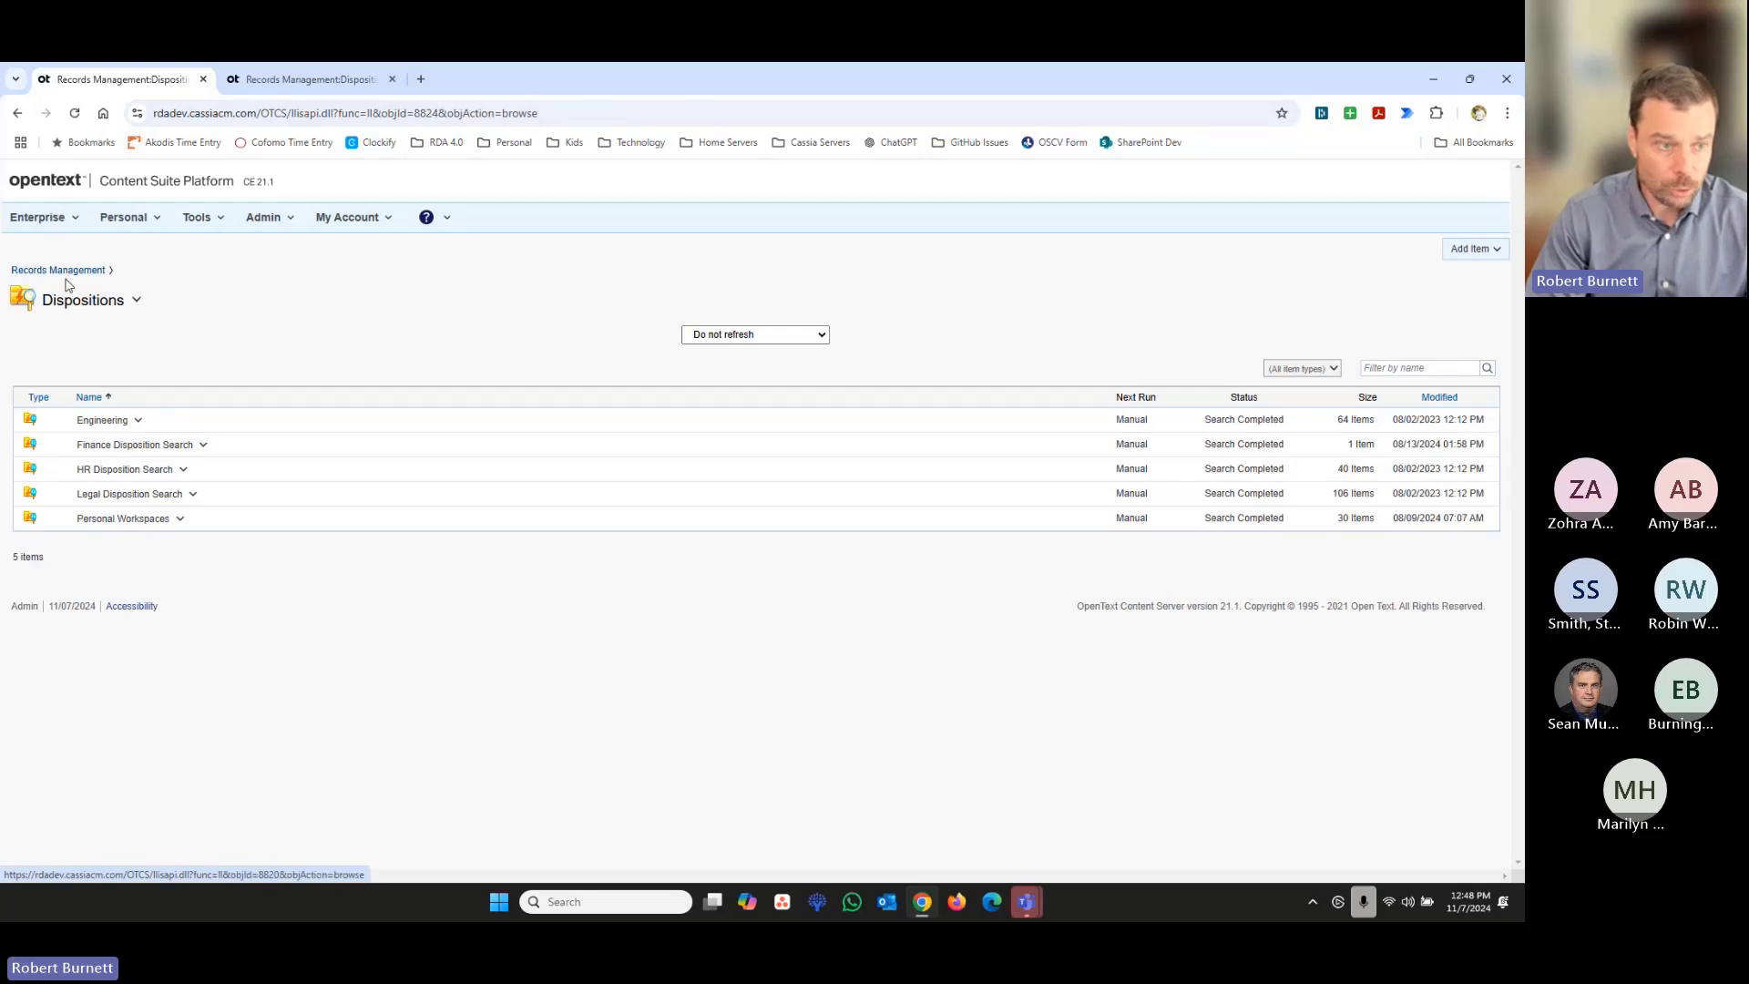
click(50, 218)
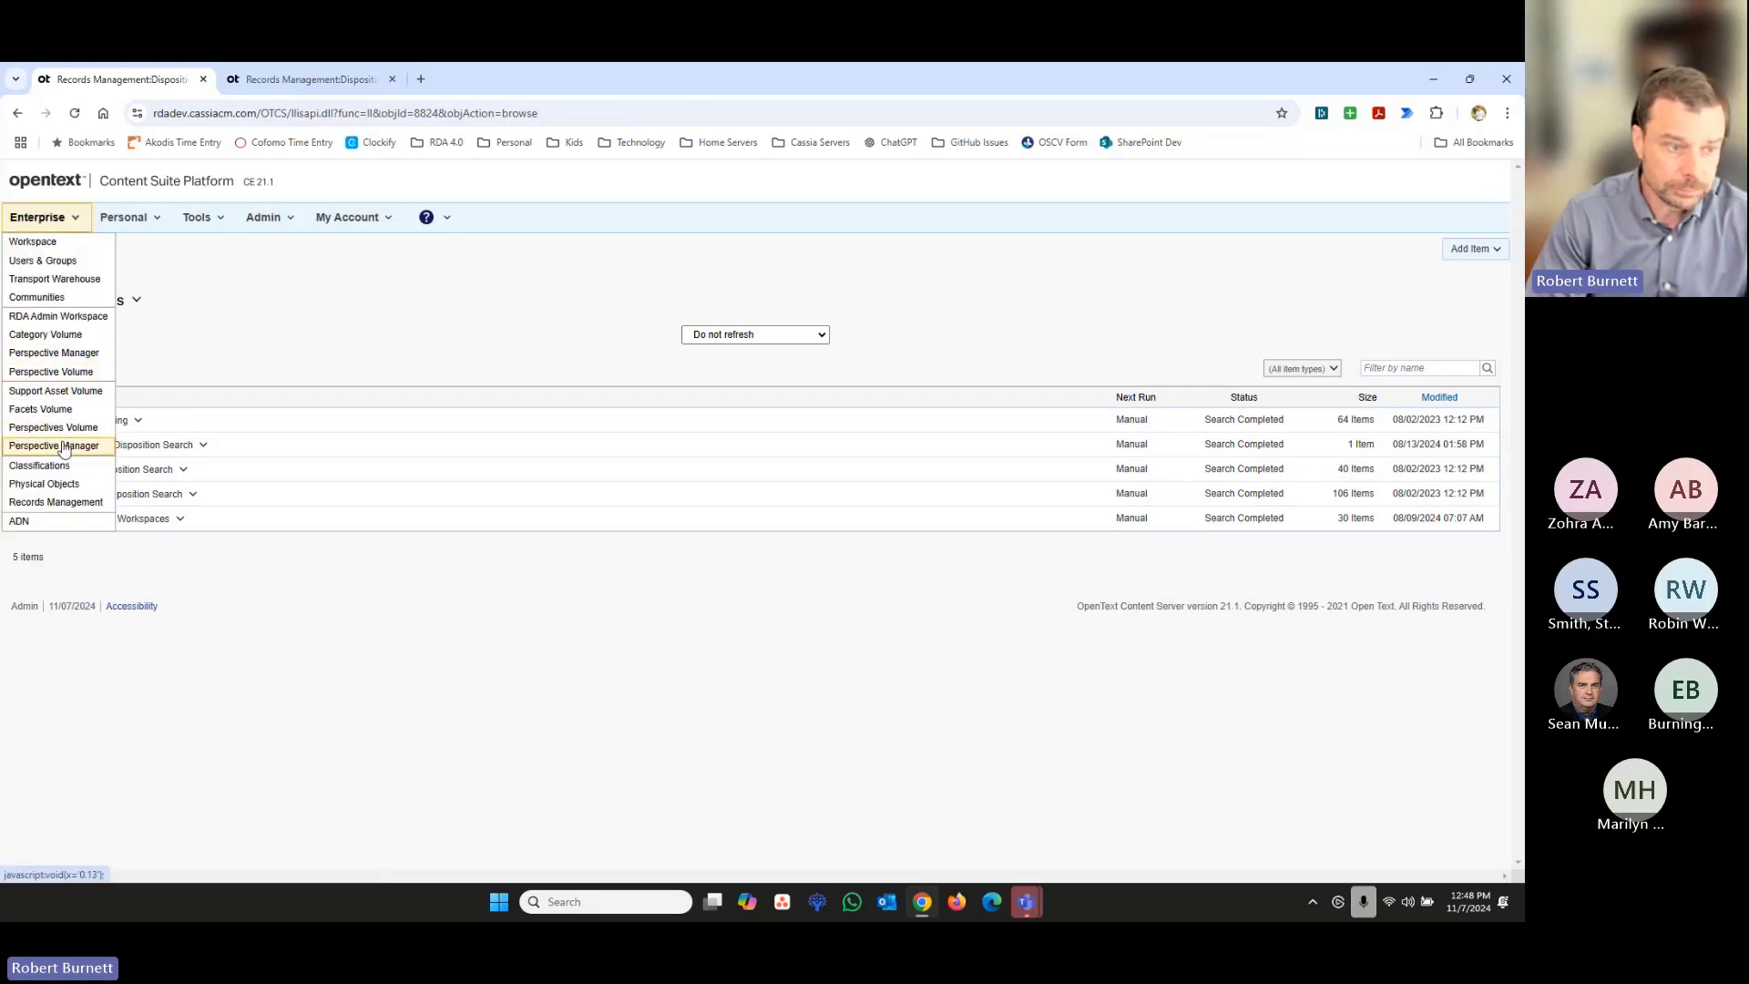
click(86, 321)
click(183, 339)
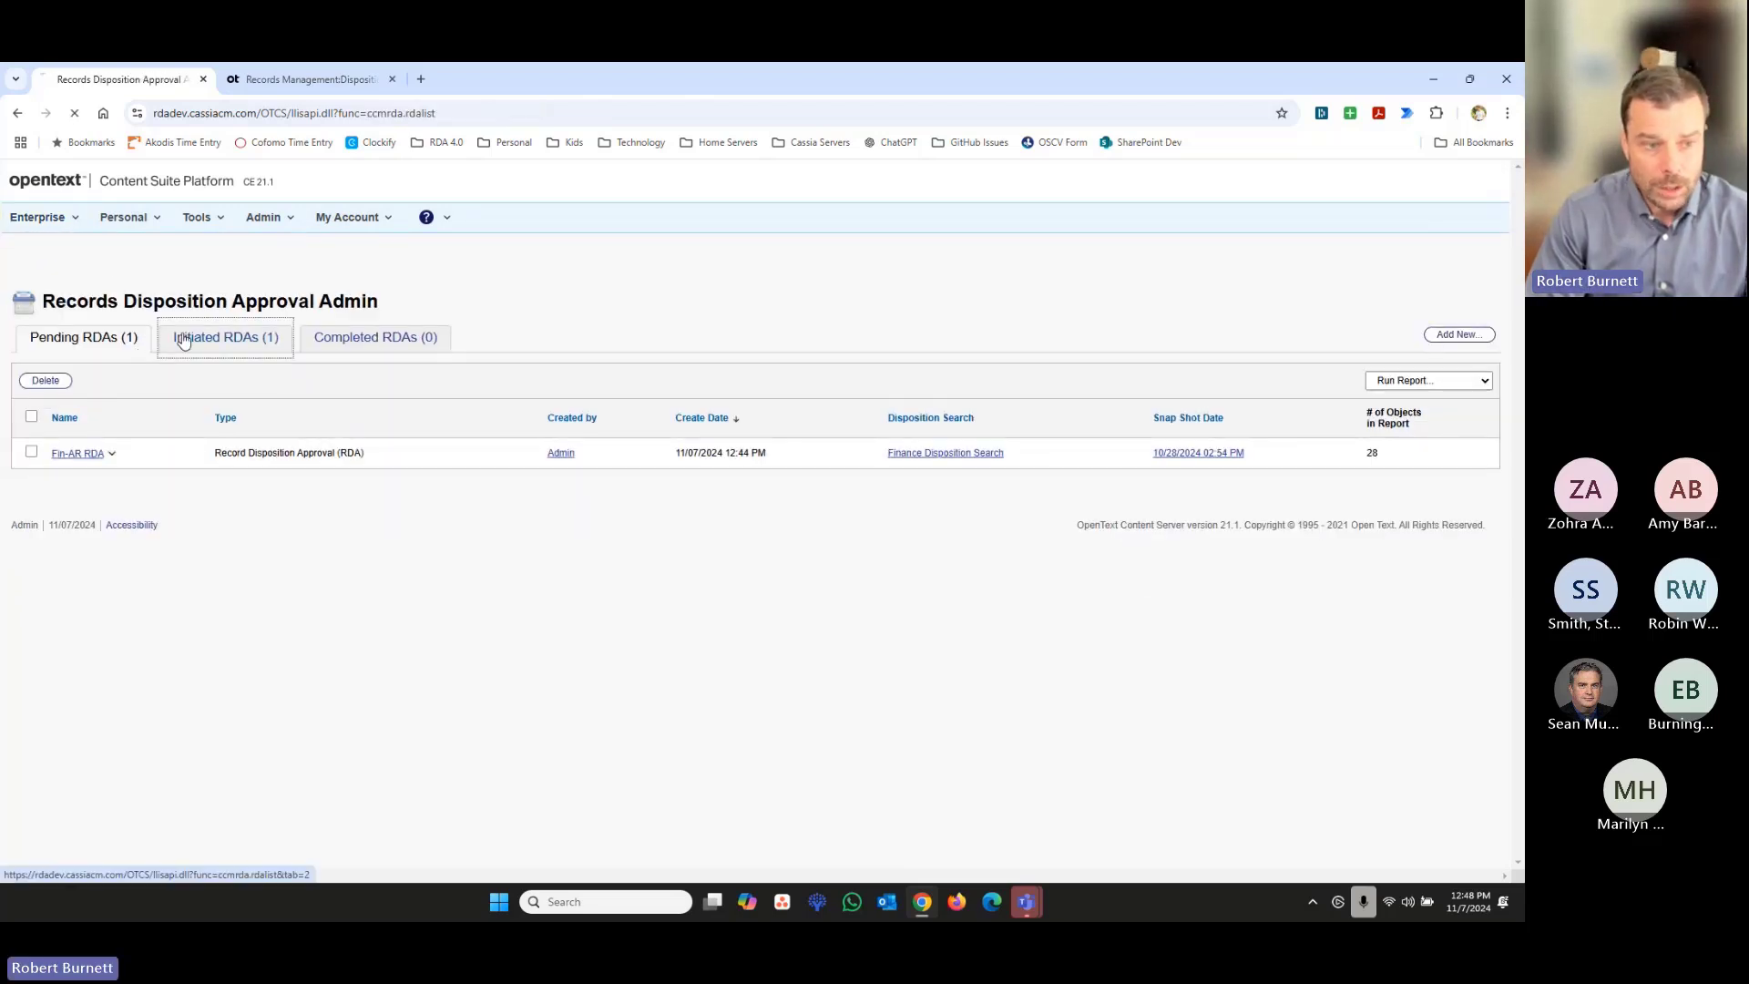
- Recall the Fin-AP Disp. RDA with the default recall notice and show the pending RDAs
click(32, 419)
click(41, 381)
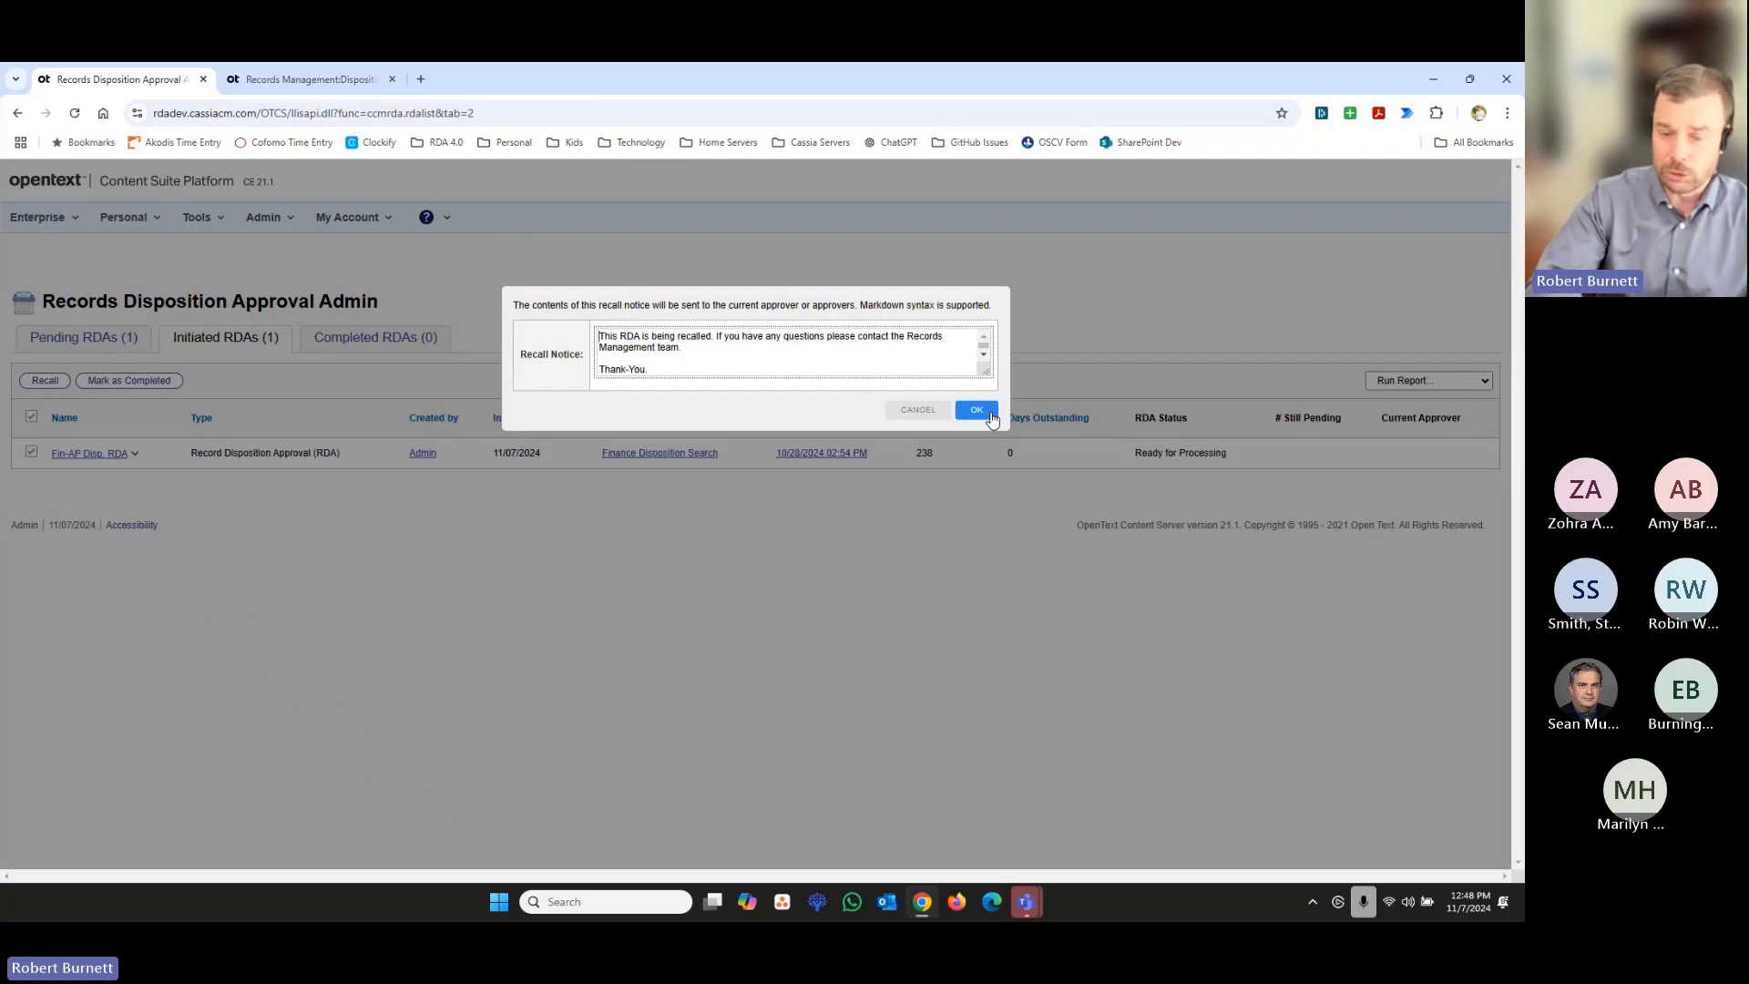
click(976, 411)
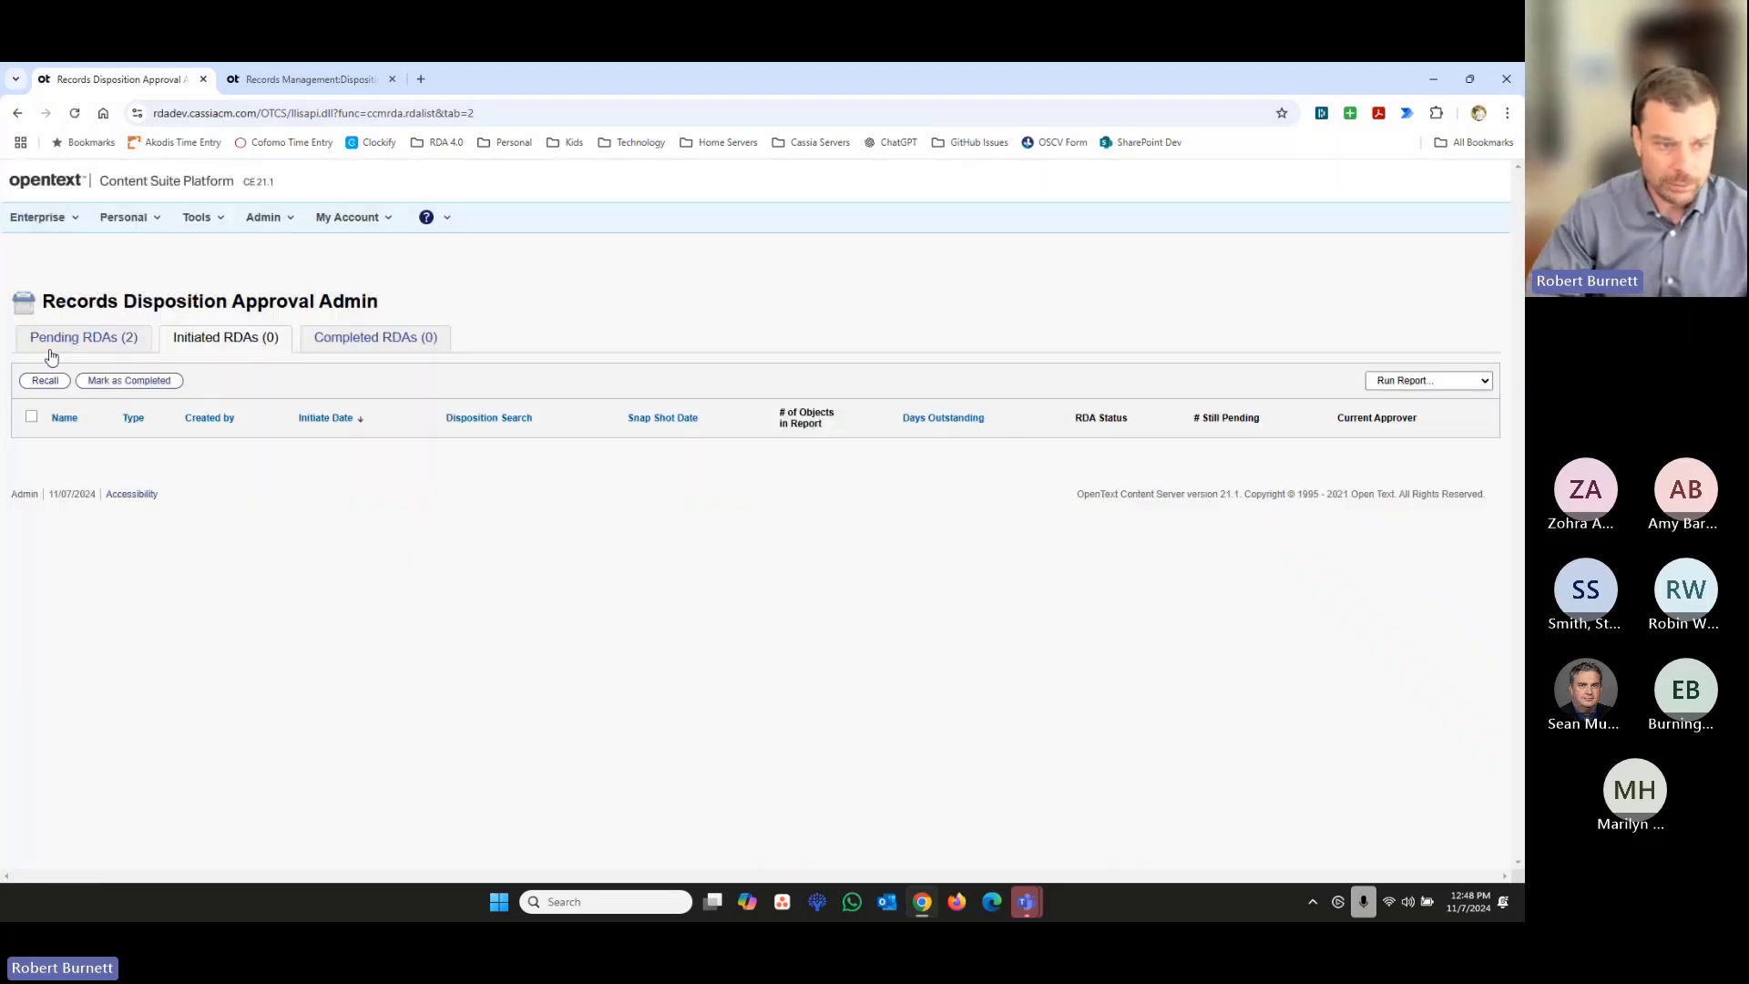
click(73, 348)
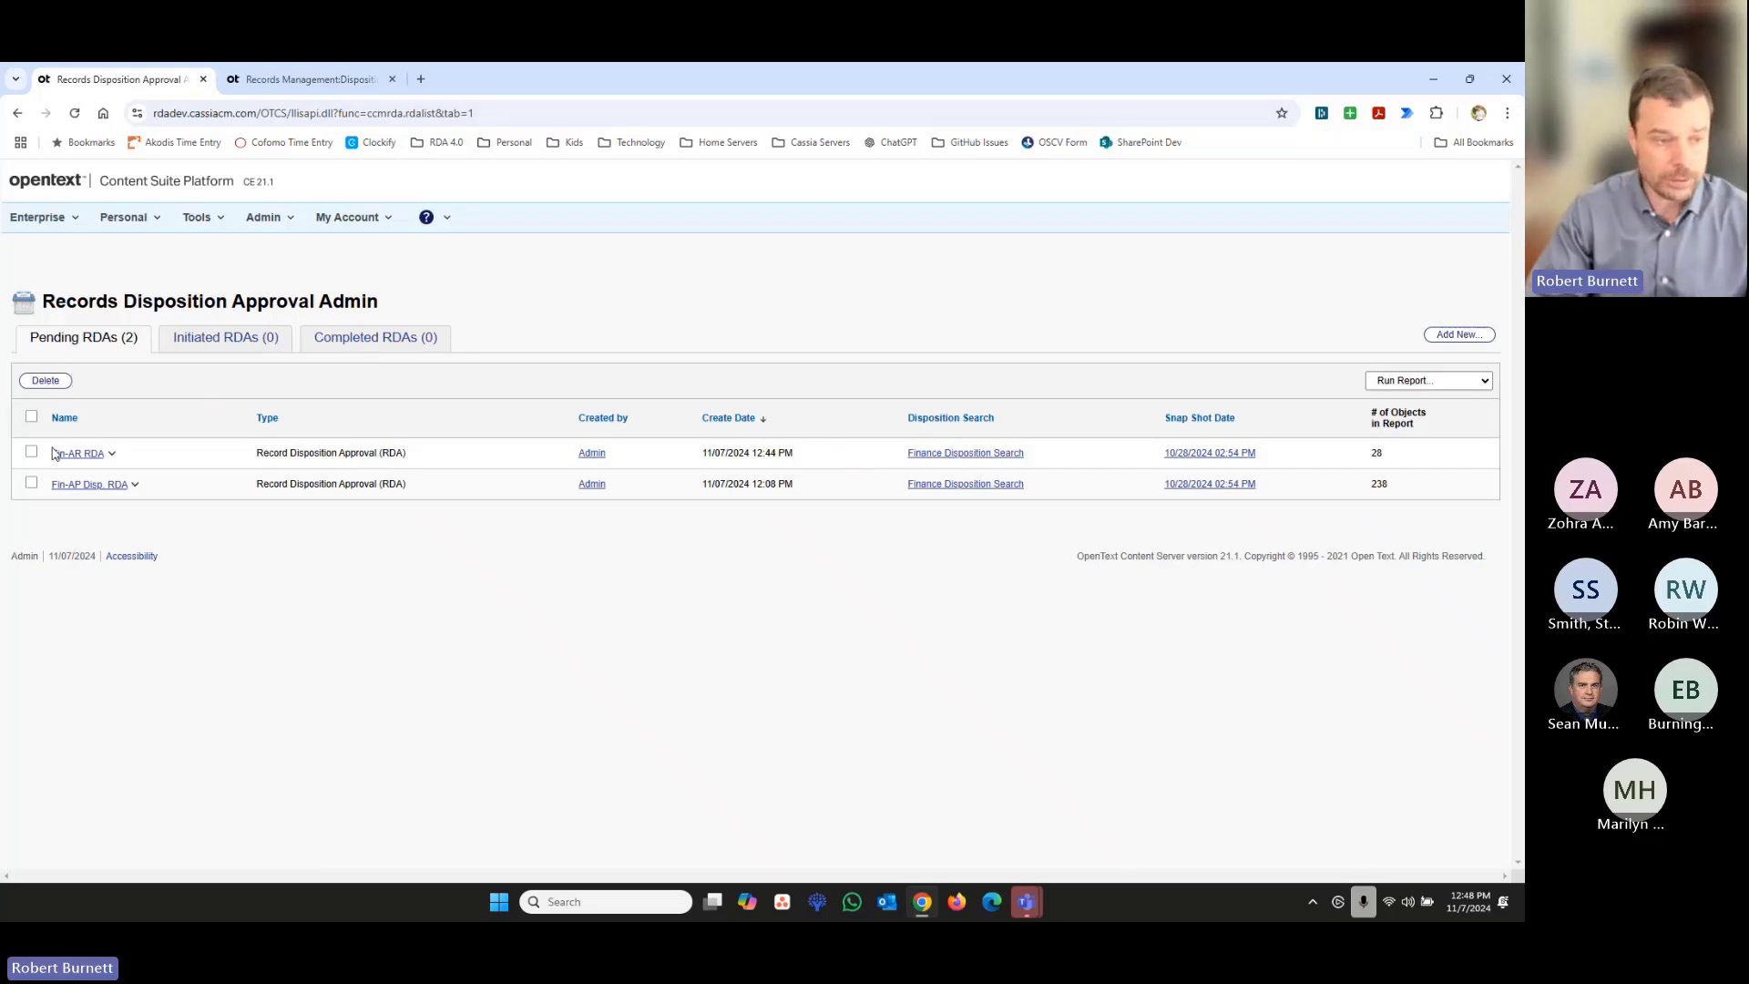
- Delete all pending RDAs together with their audit information
click(31, 417)
click(50, 382)
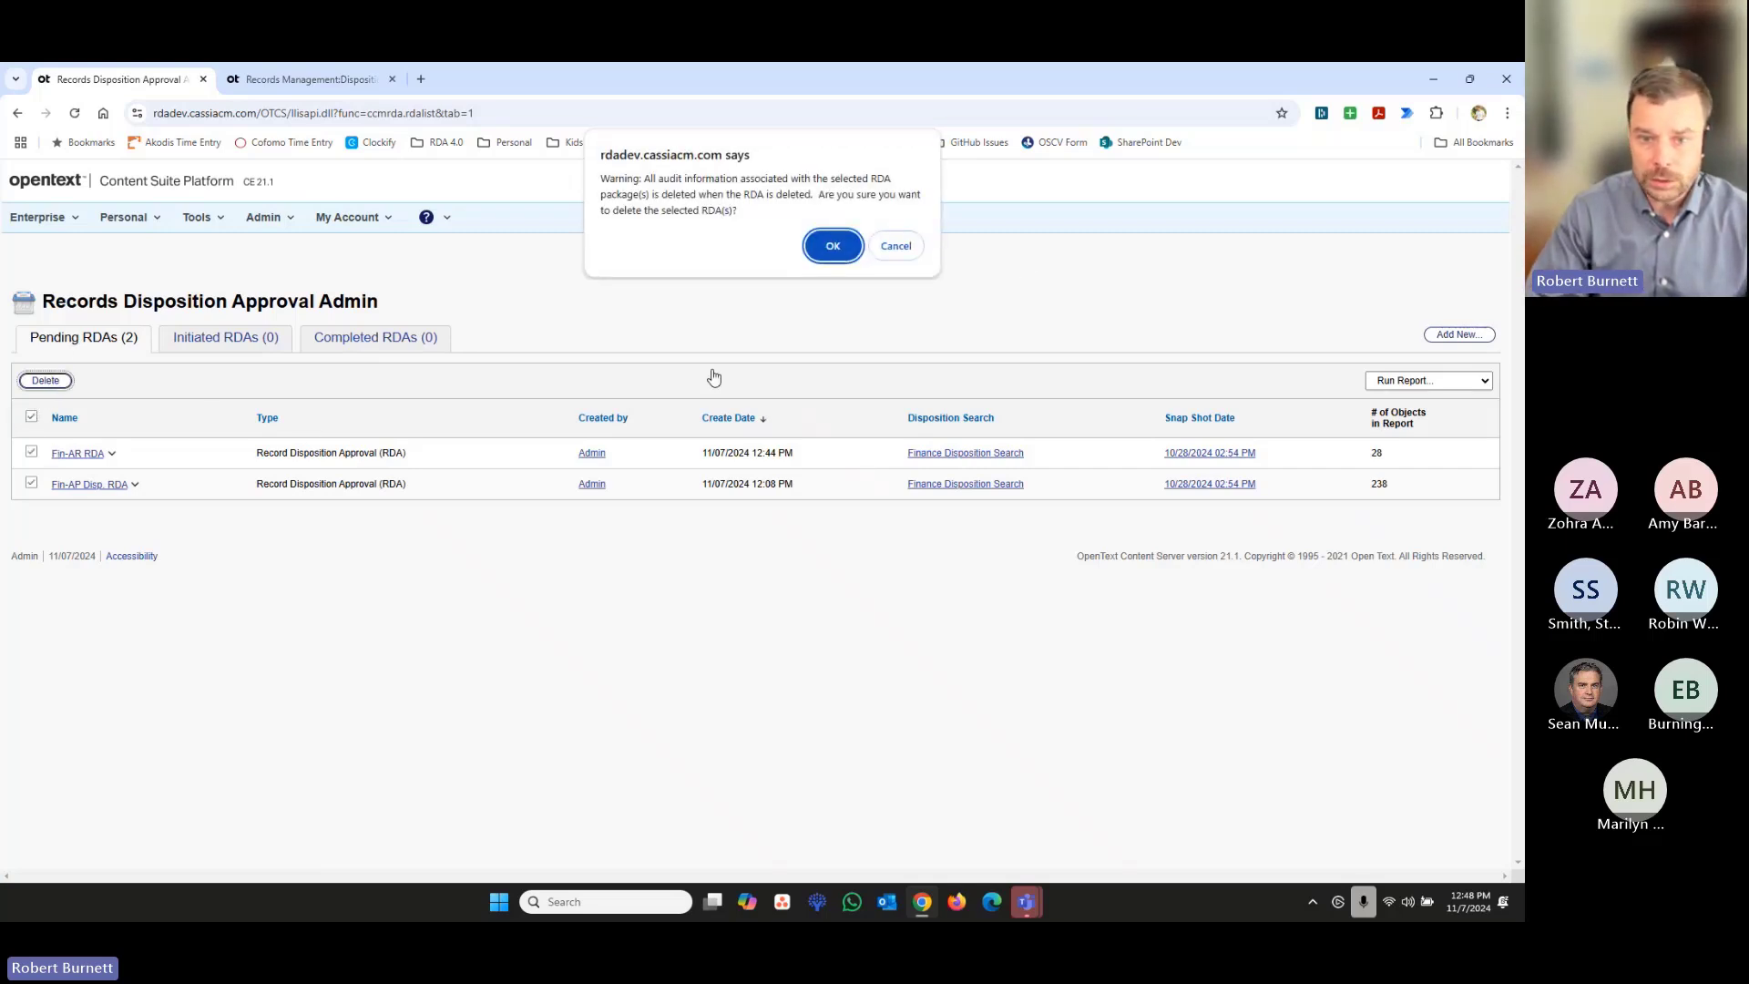
click(831, 244)
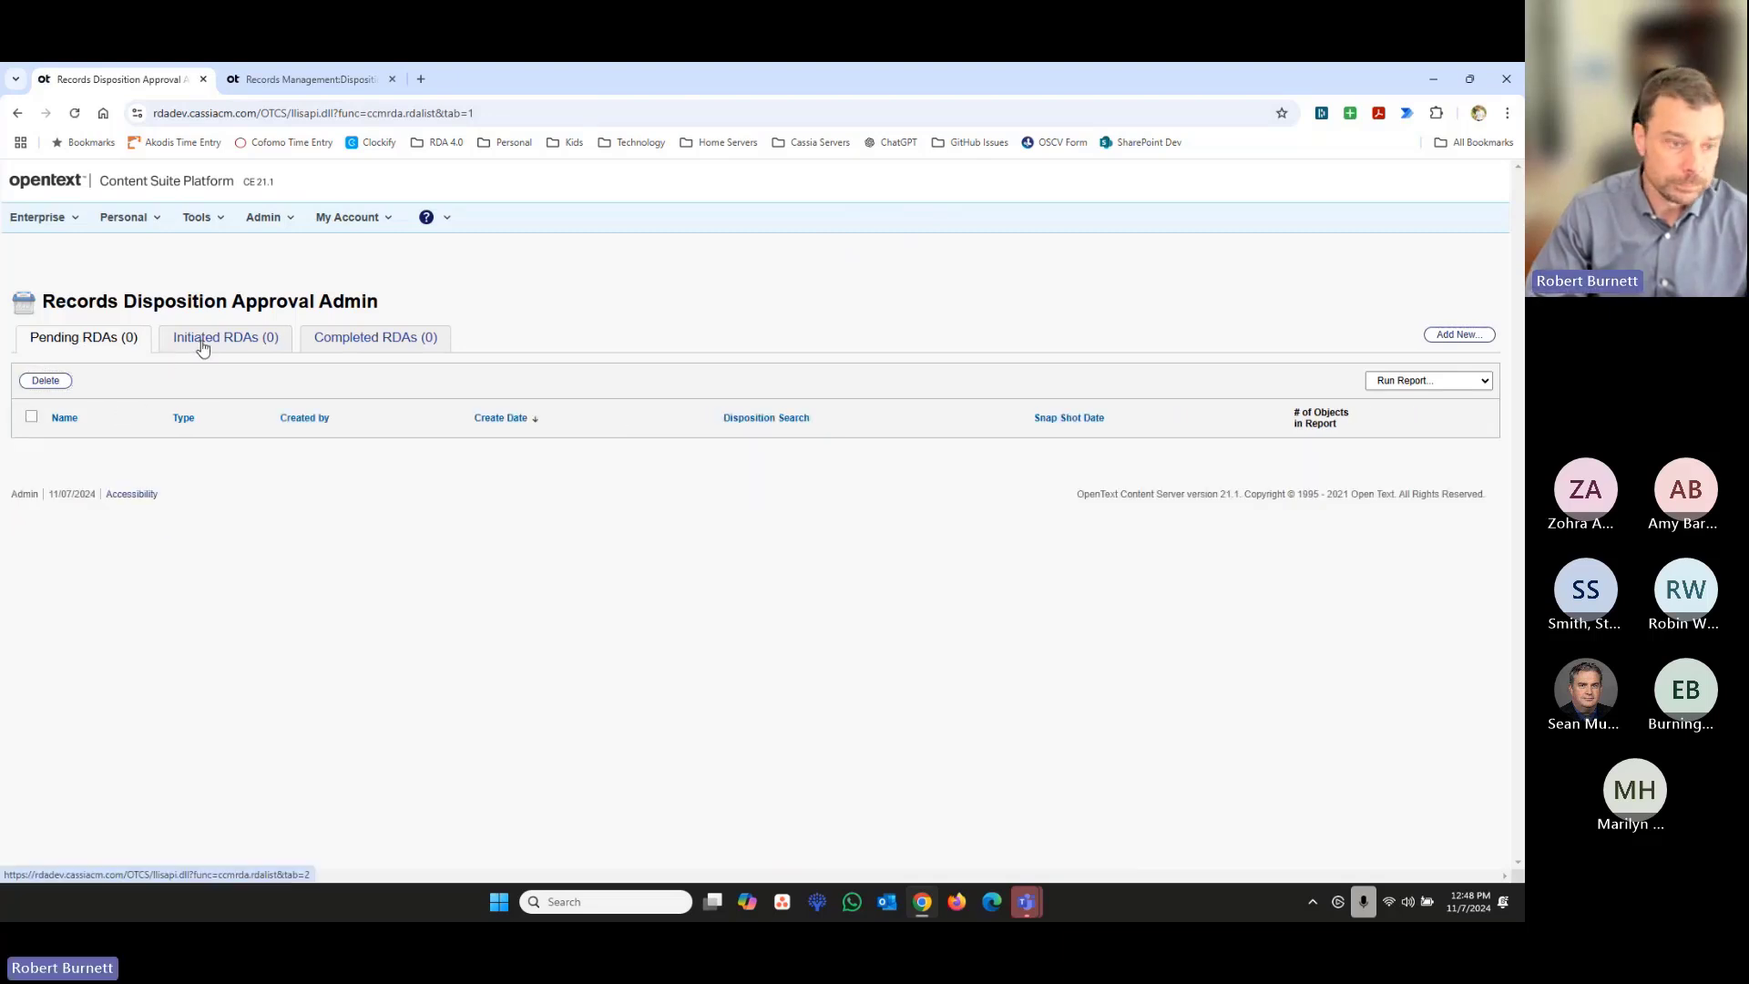
- Open the RDA - Disposition Review properties of the Finance Disposition Search in the Records Management dispositions
click(74, 218)
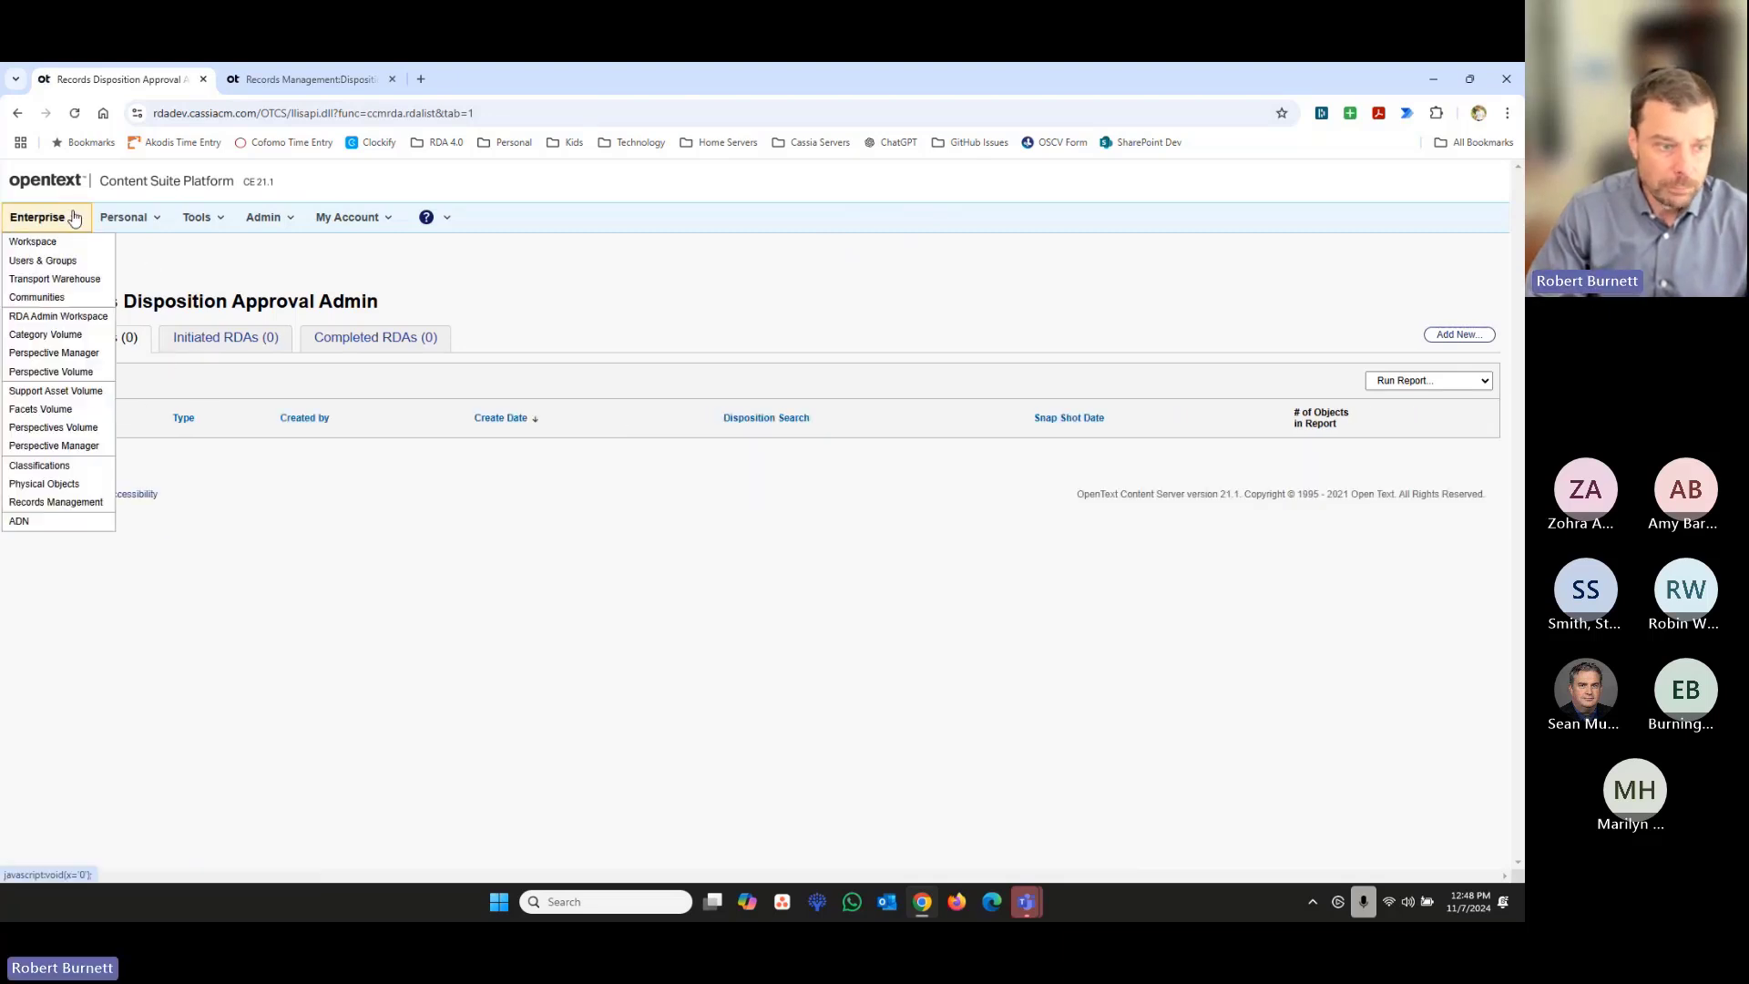
click(55, 502)
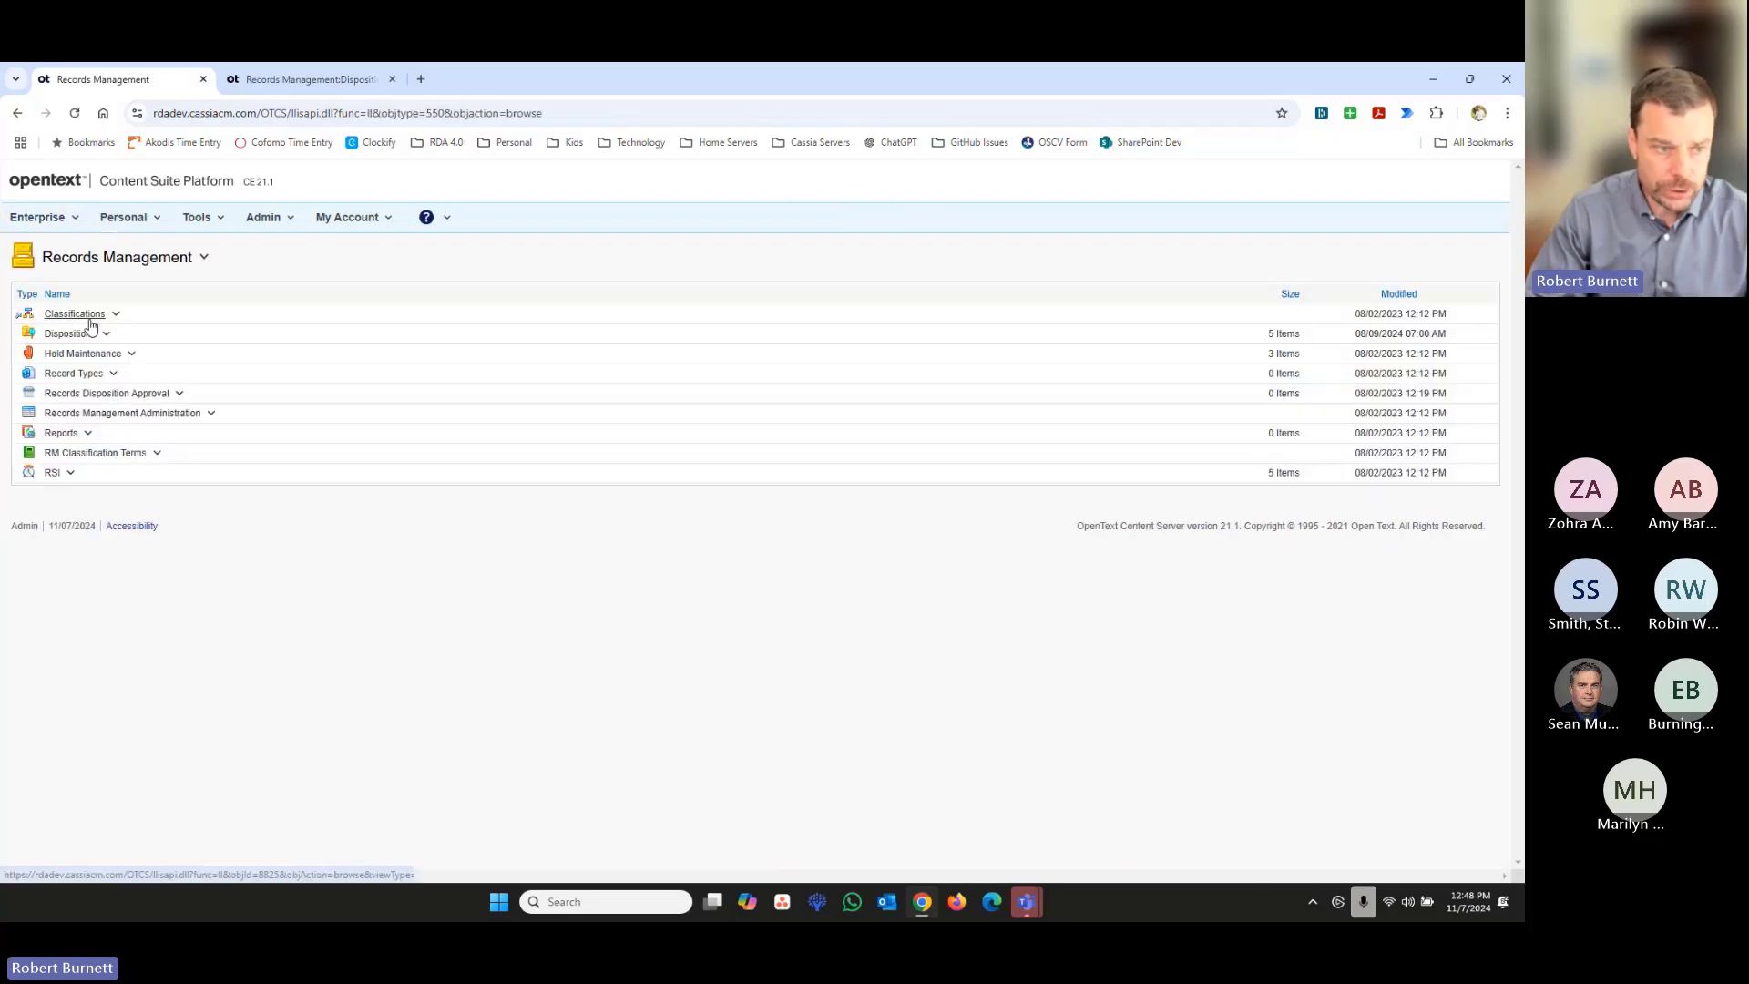
click(71, 333)
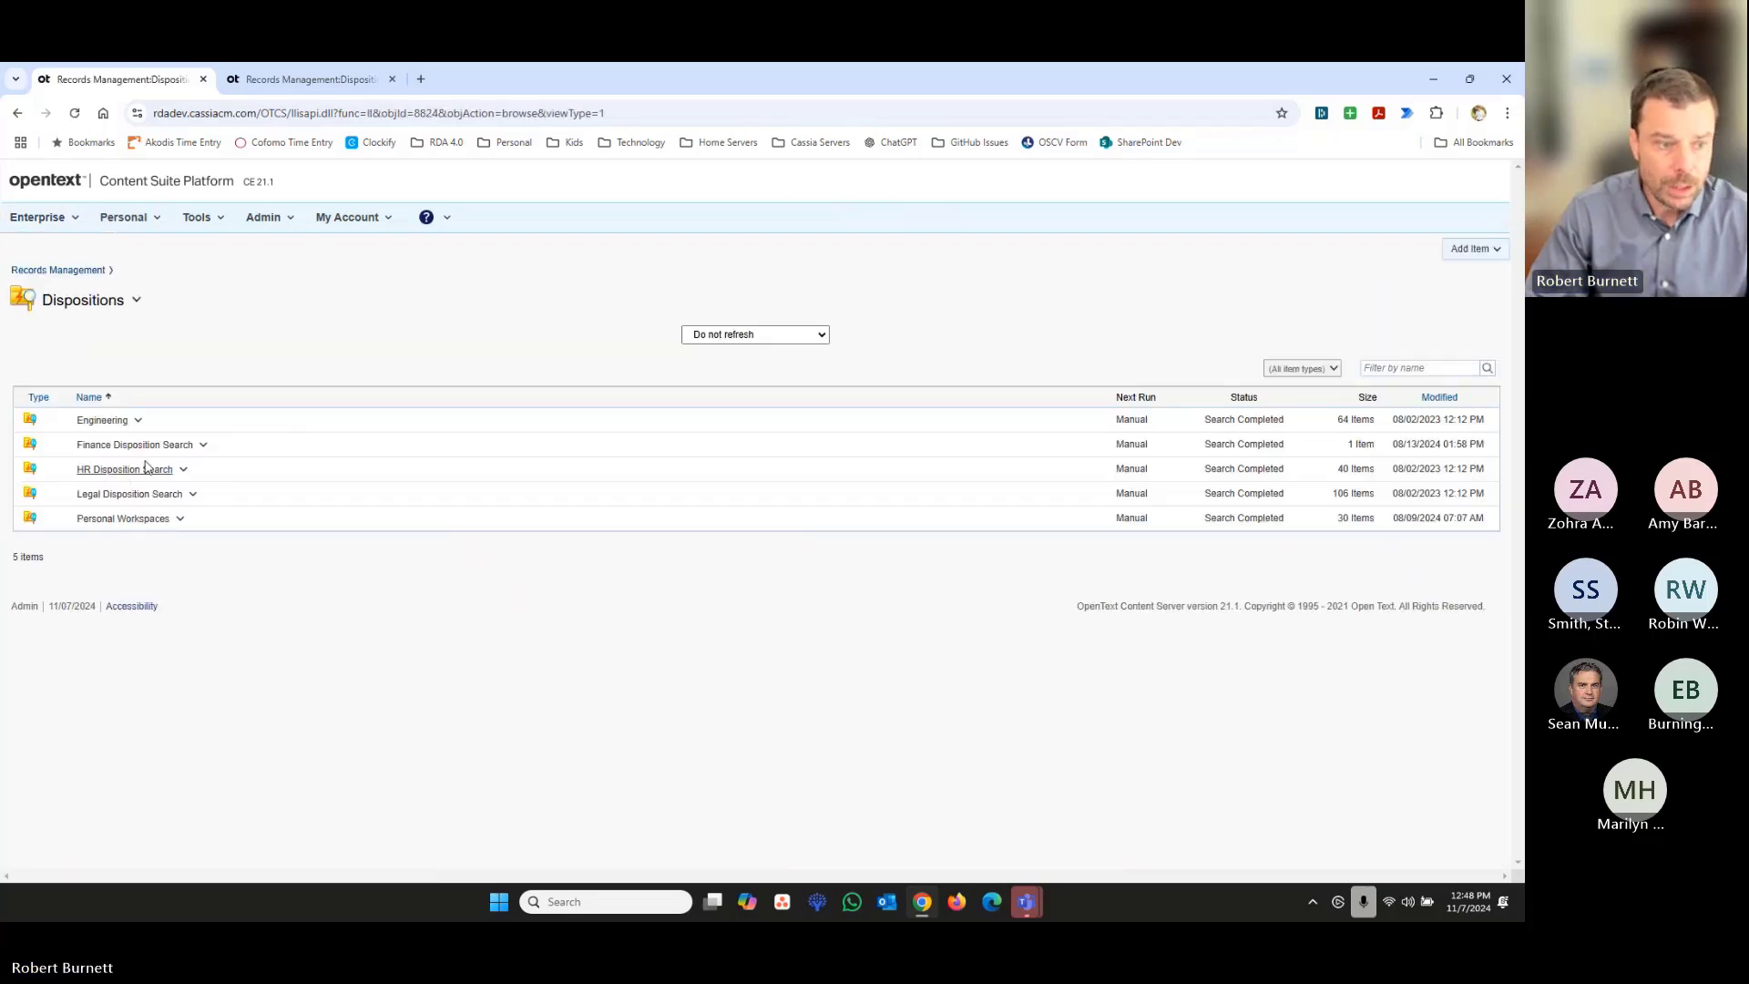
click(204, 446)
mouse_move(259, 668)
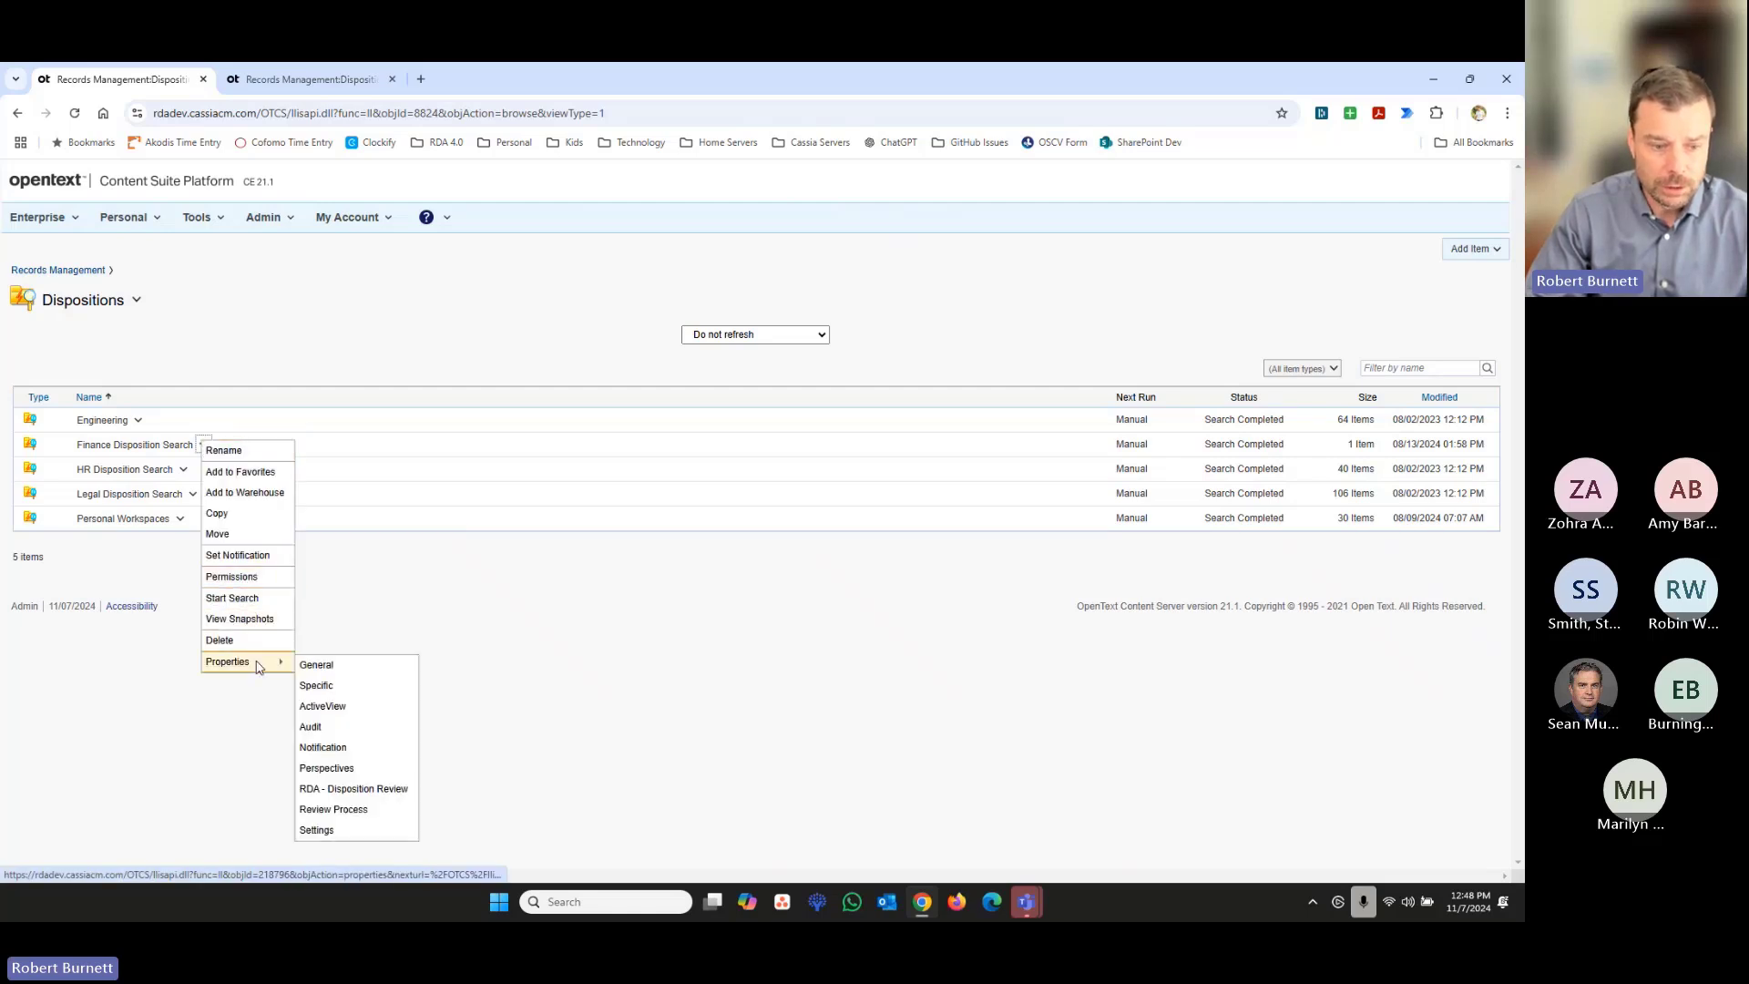
click(373, 789)
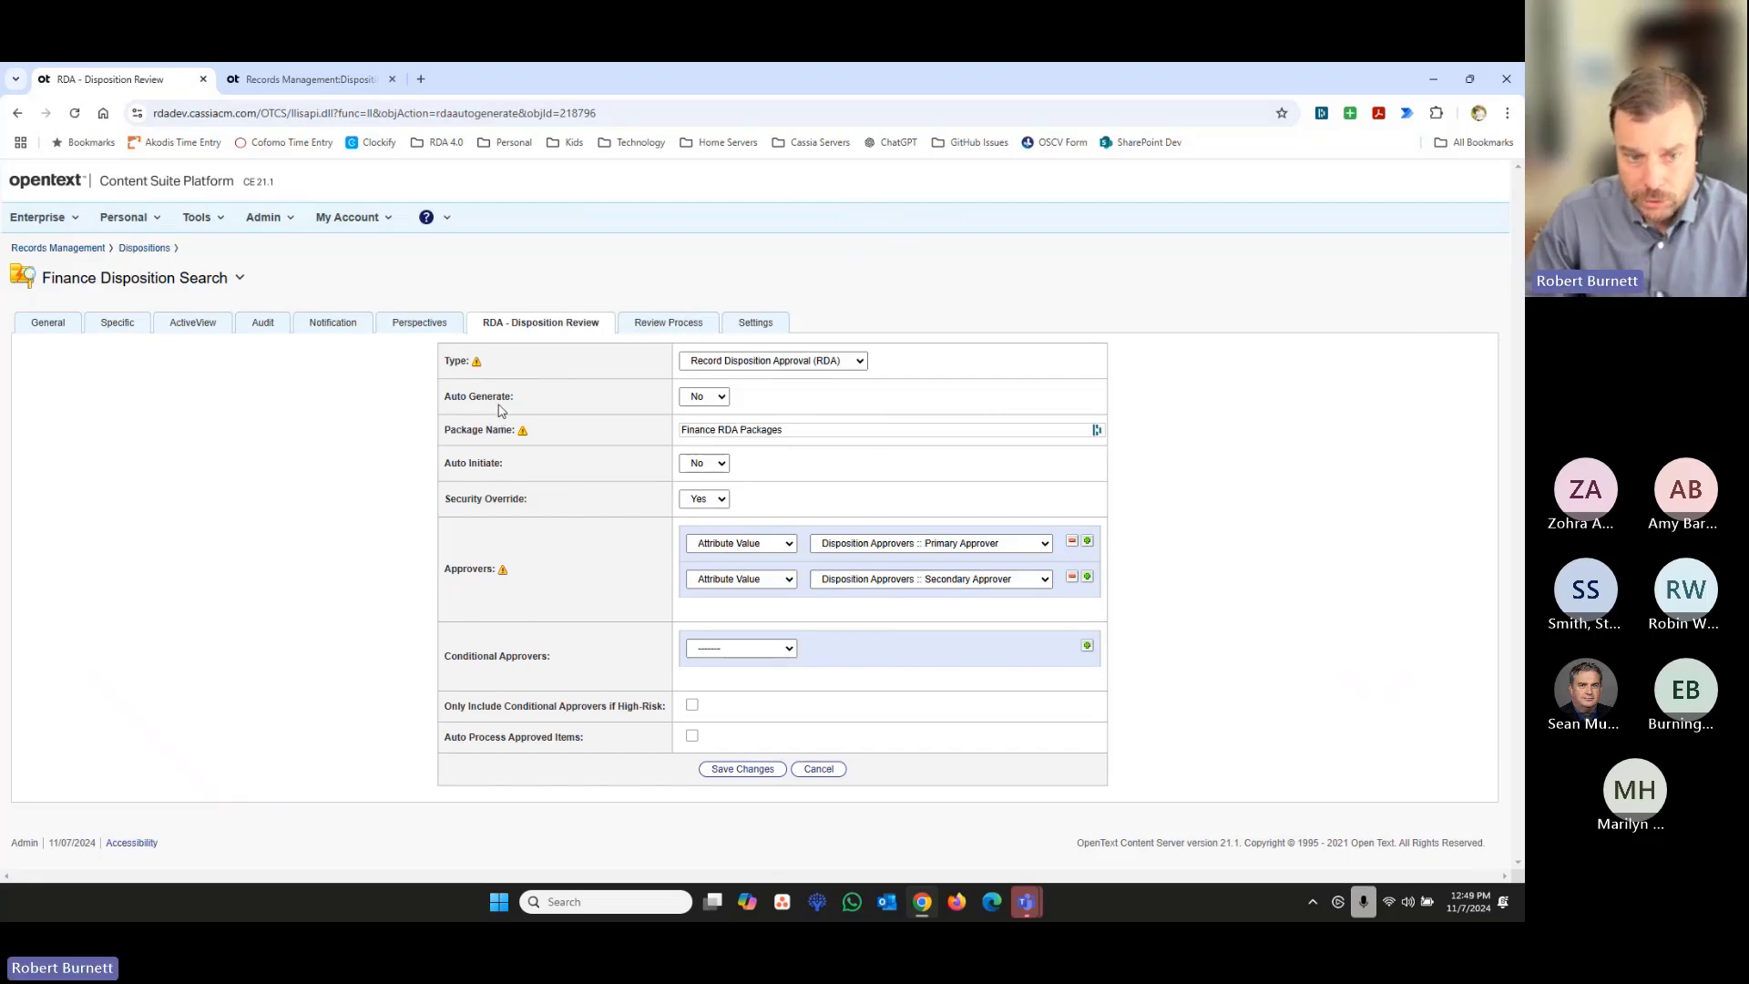
- Set Auto Generate and Auto Initiate to Yes for the Finance RDA Packages and save the changes
click(720, 399)
click(699, 416)
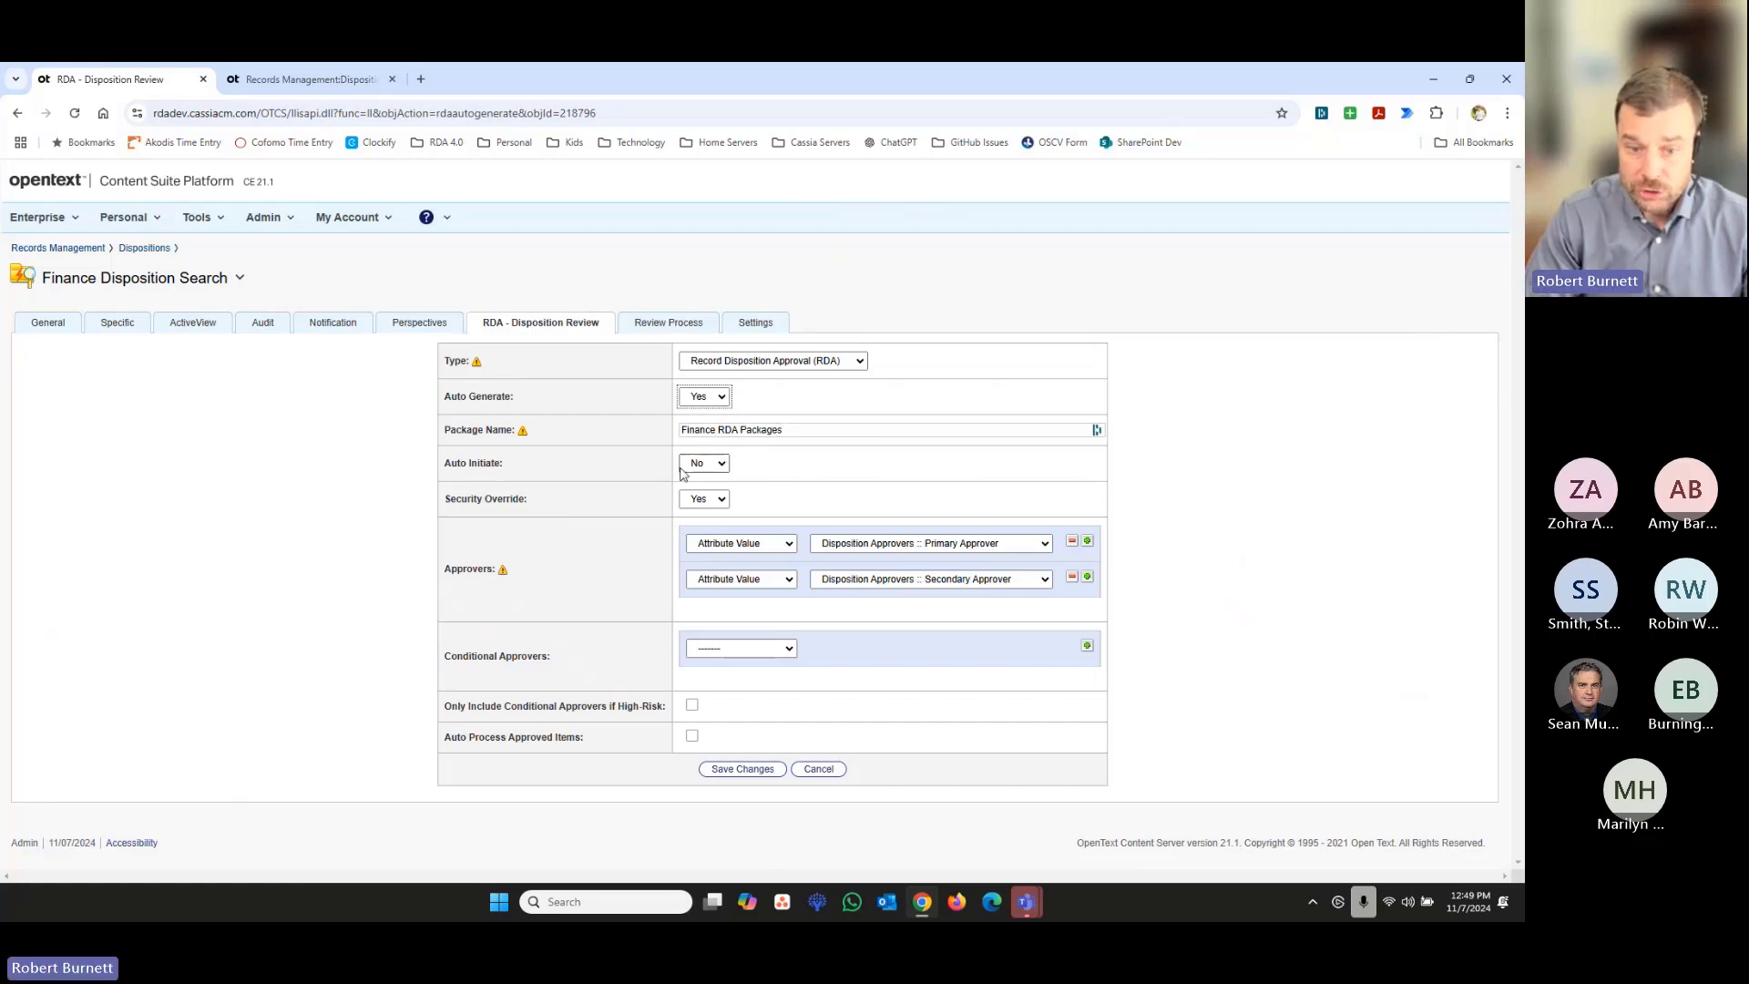
click(729, 462)
click(718, 484)
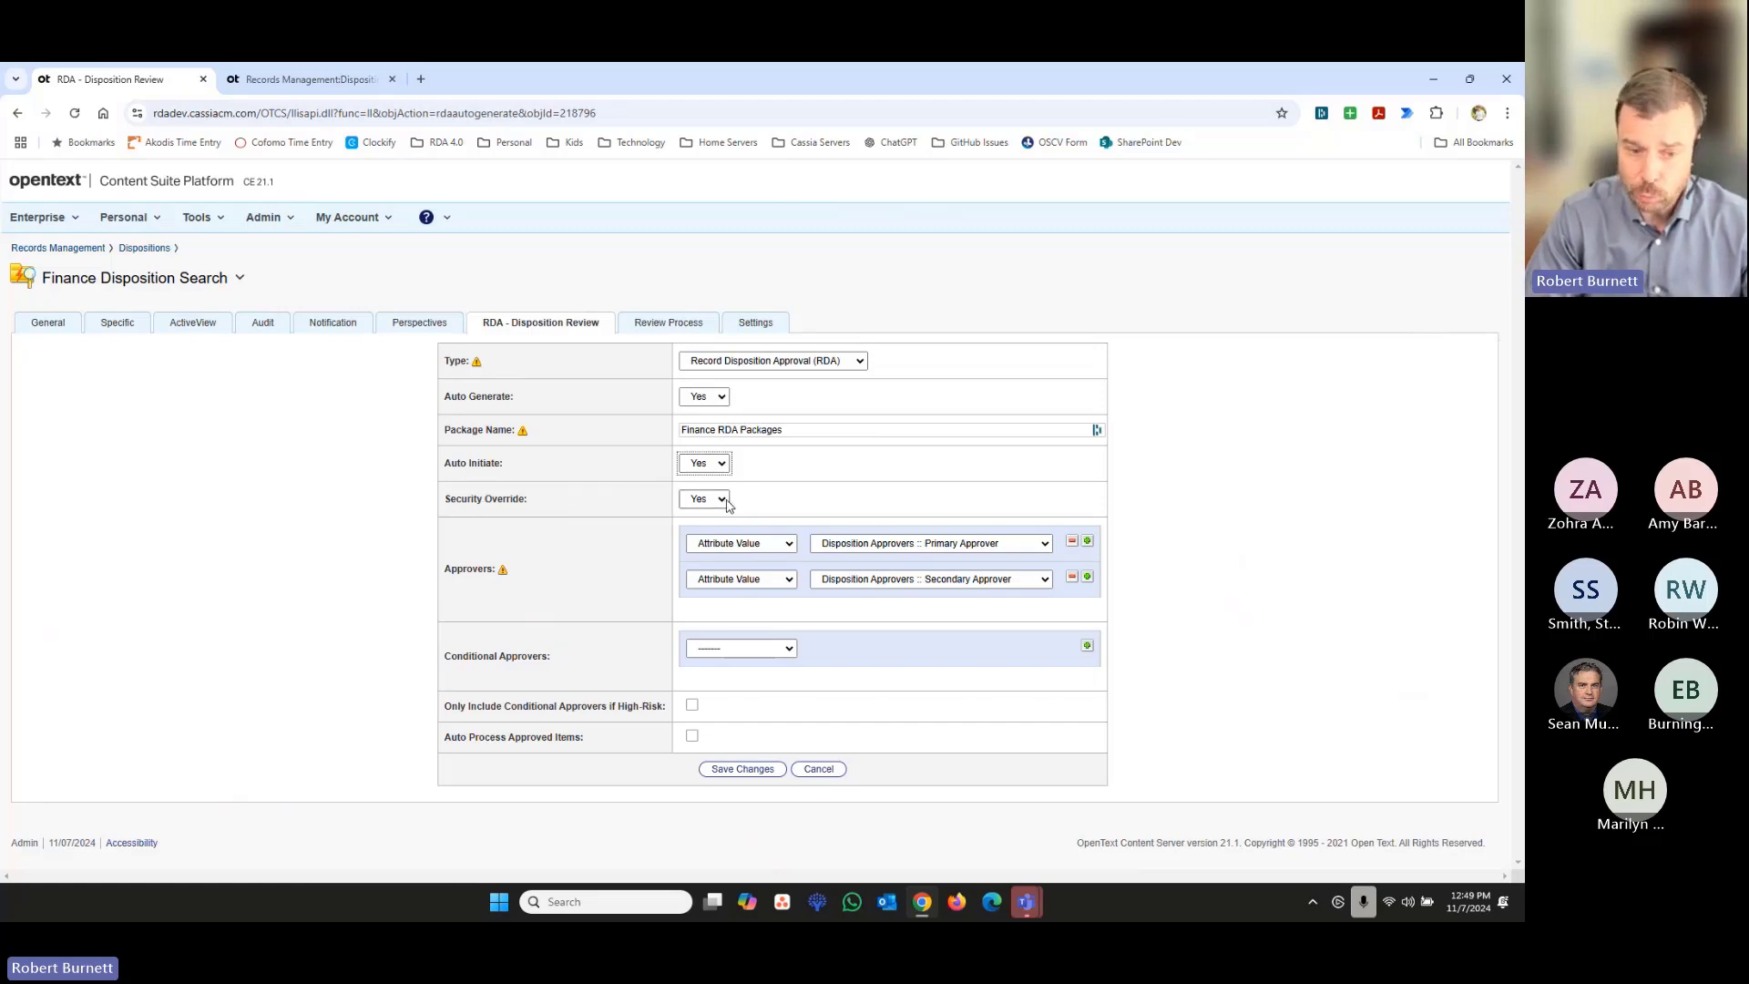
double_click(474, 568)
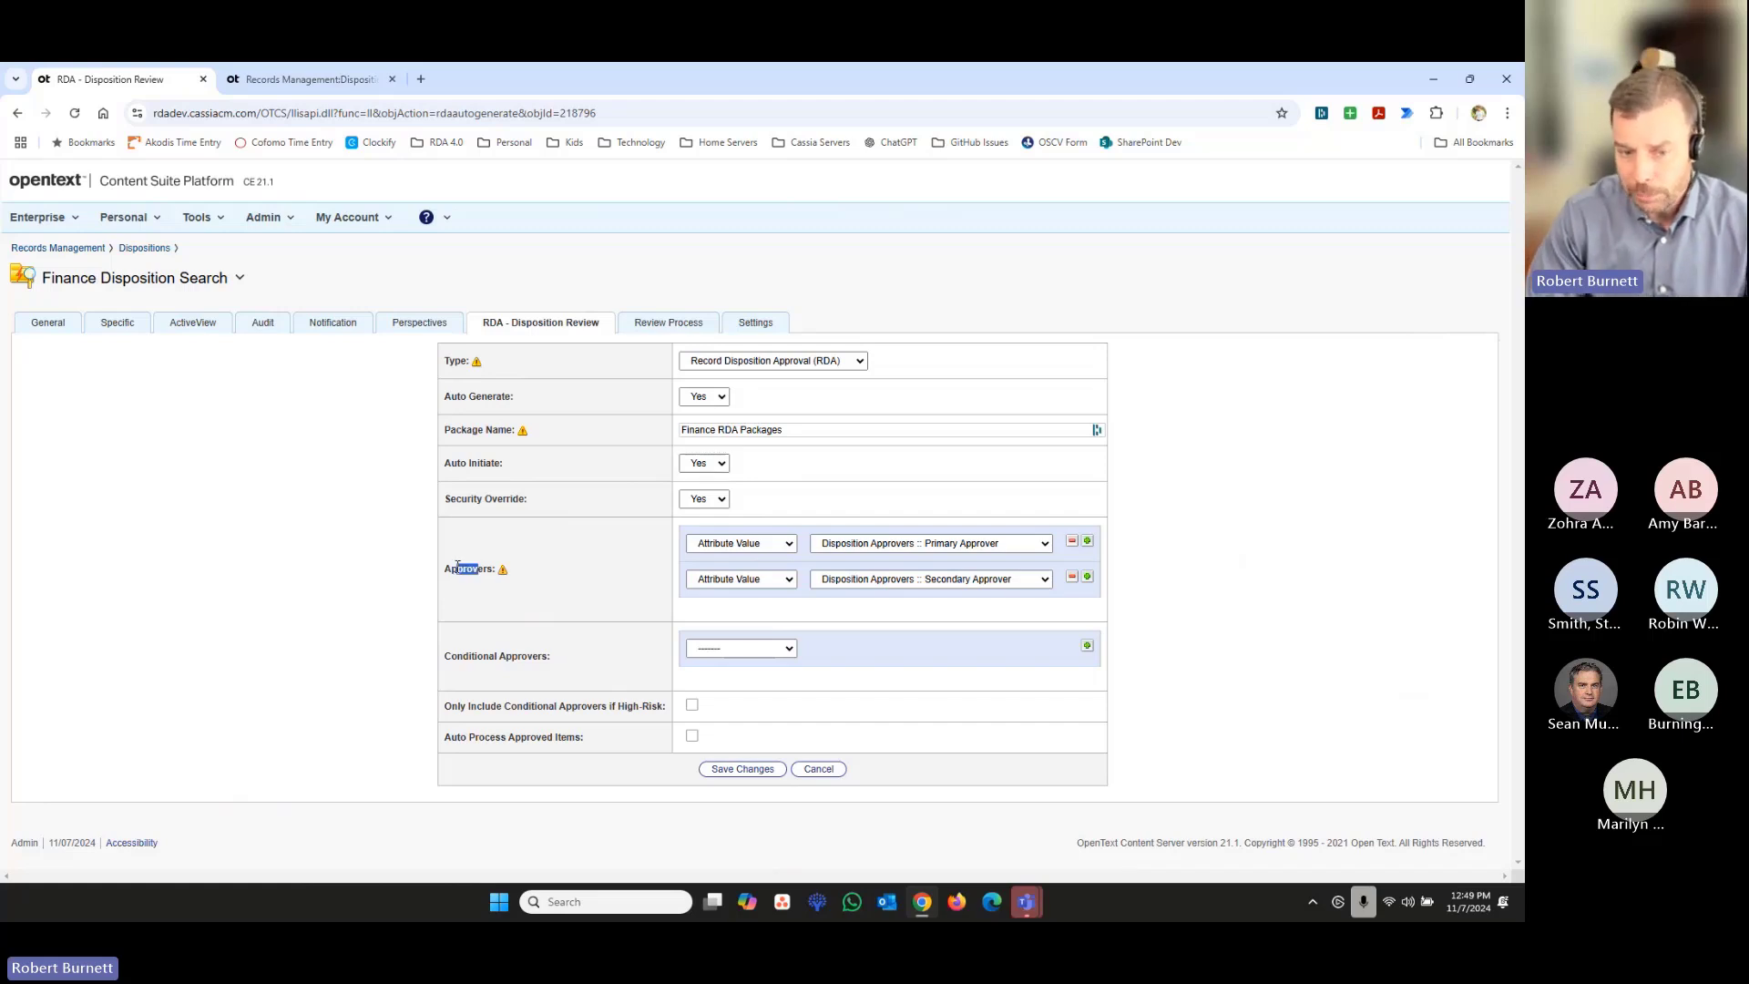
click(460, 571)
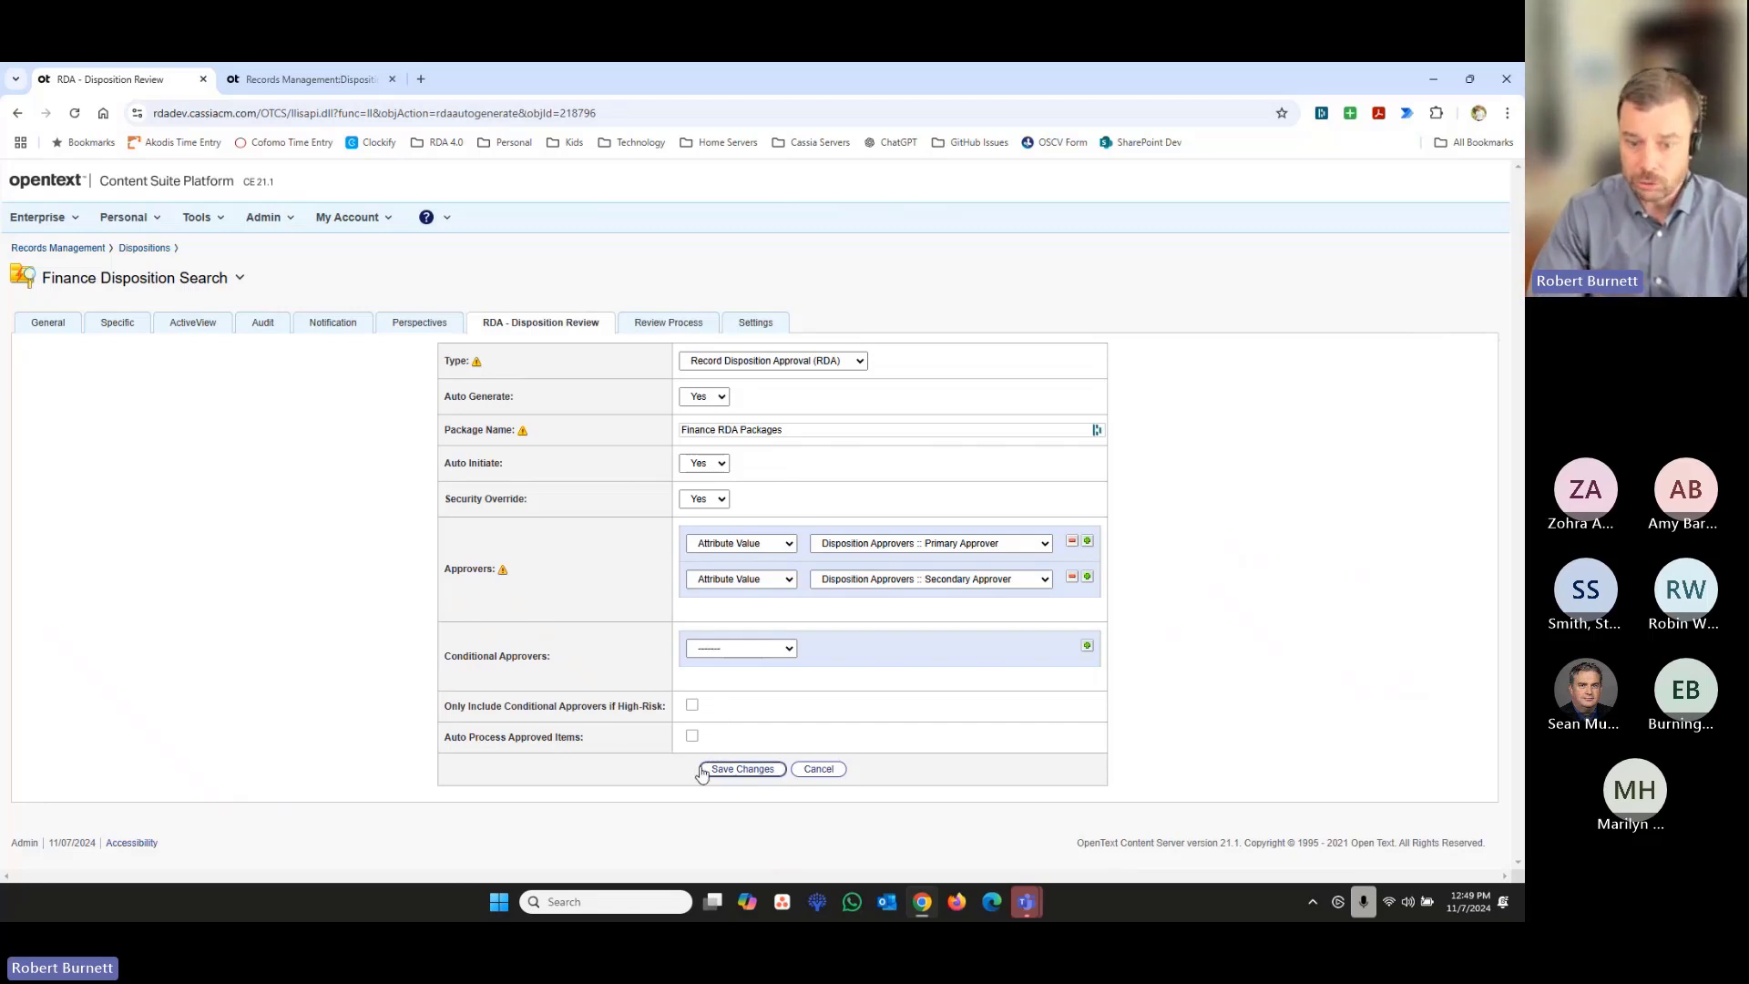
click(745, 770)
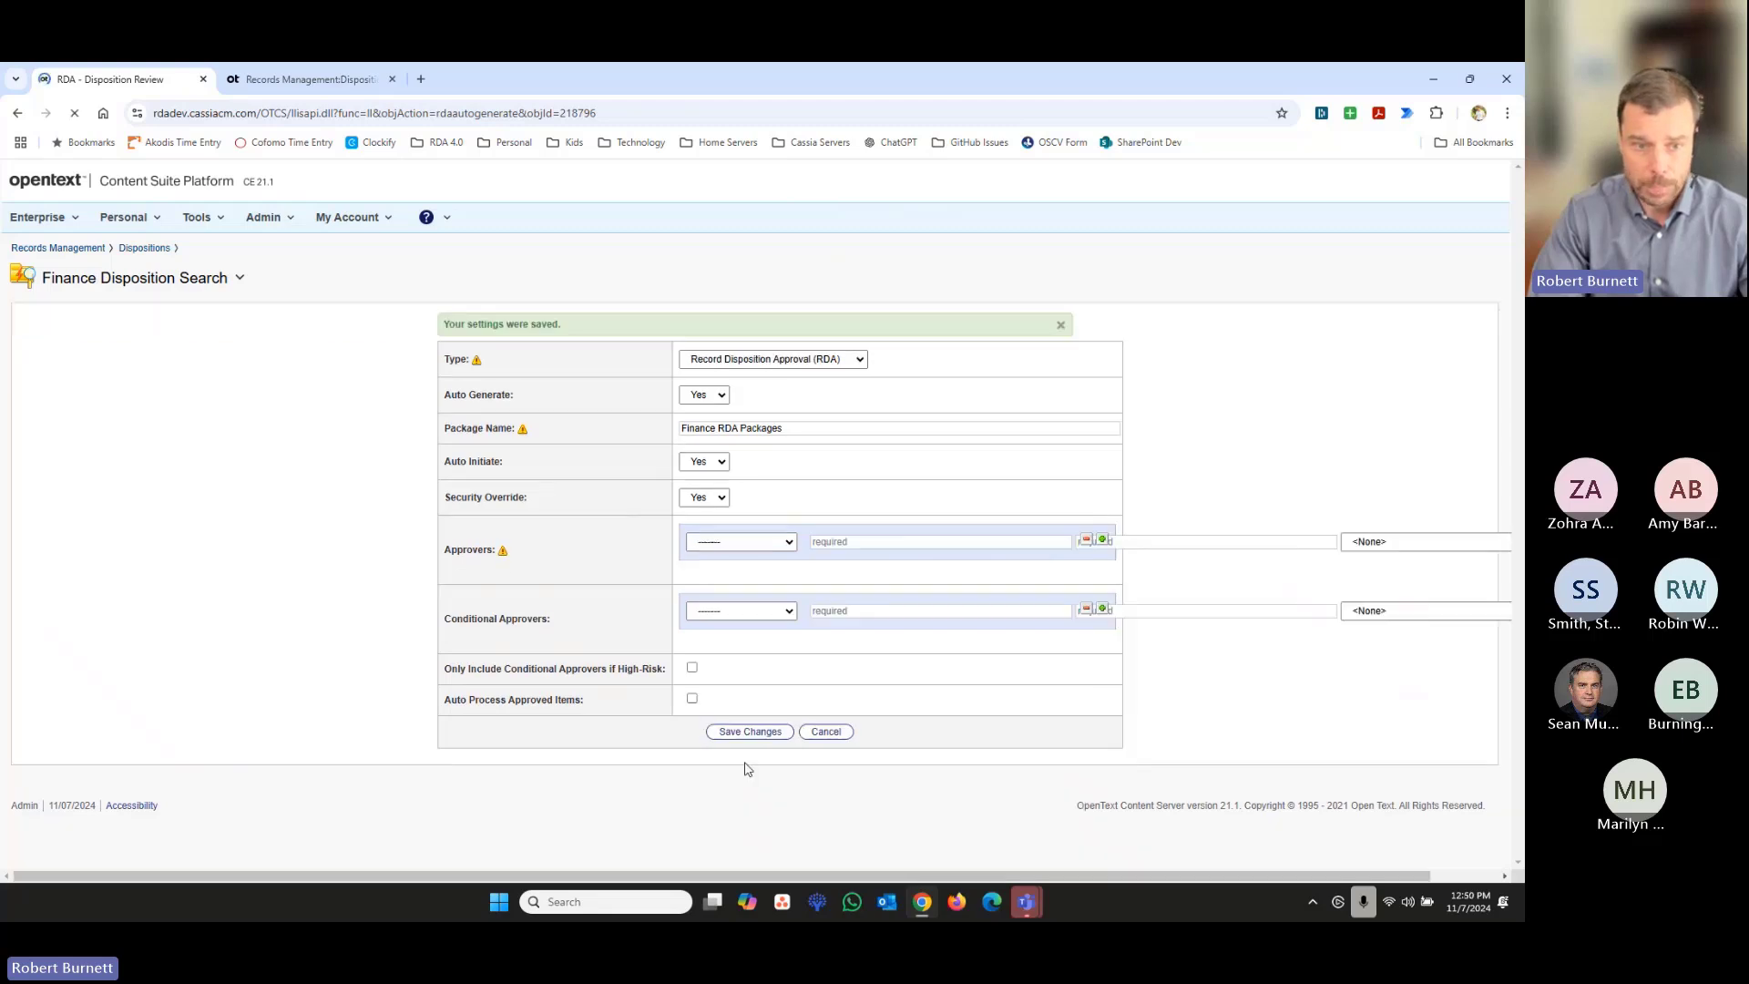
- Start a new run of the Finance Disposition Search and open its list of snapshots from the dispositions
click(240, 279)
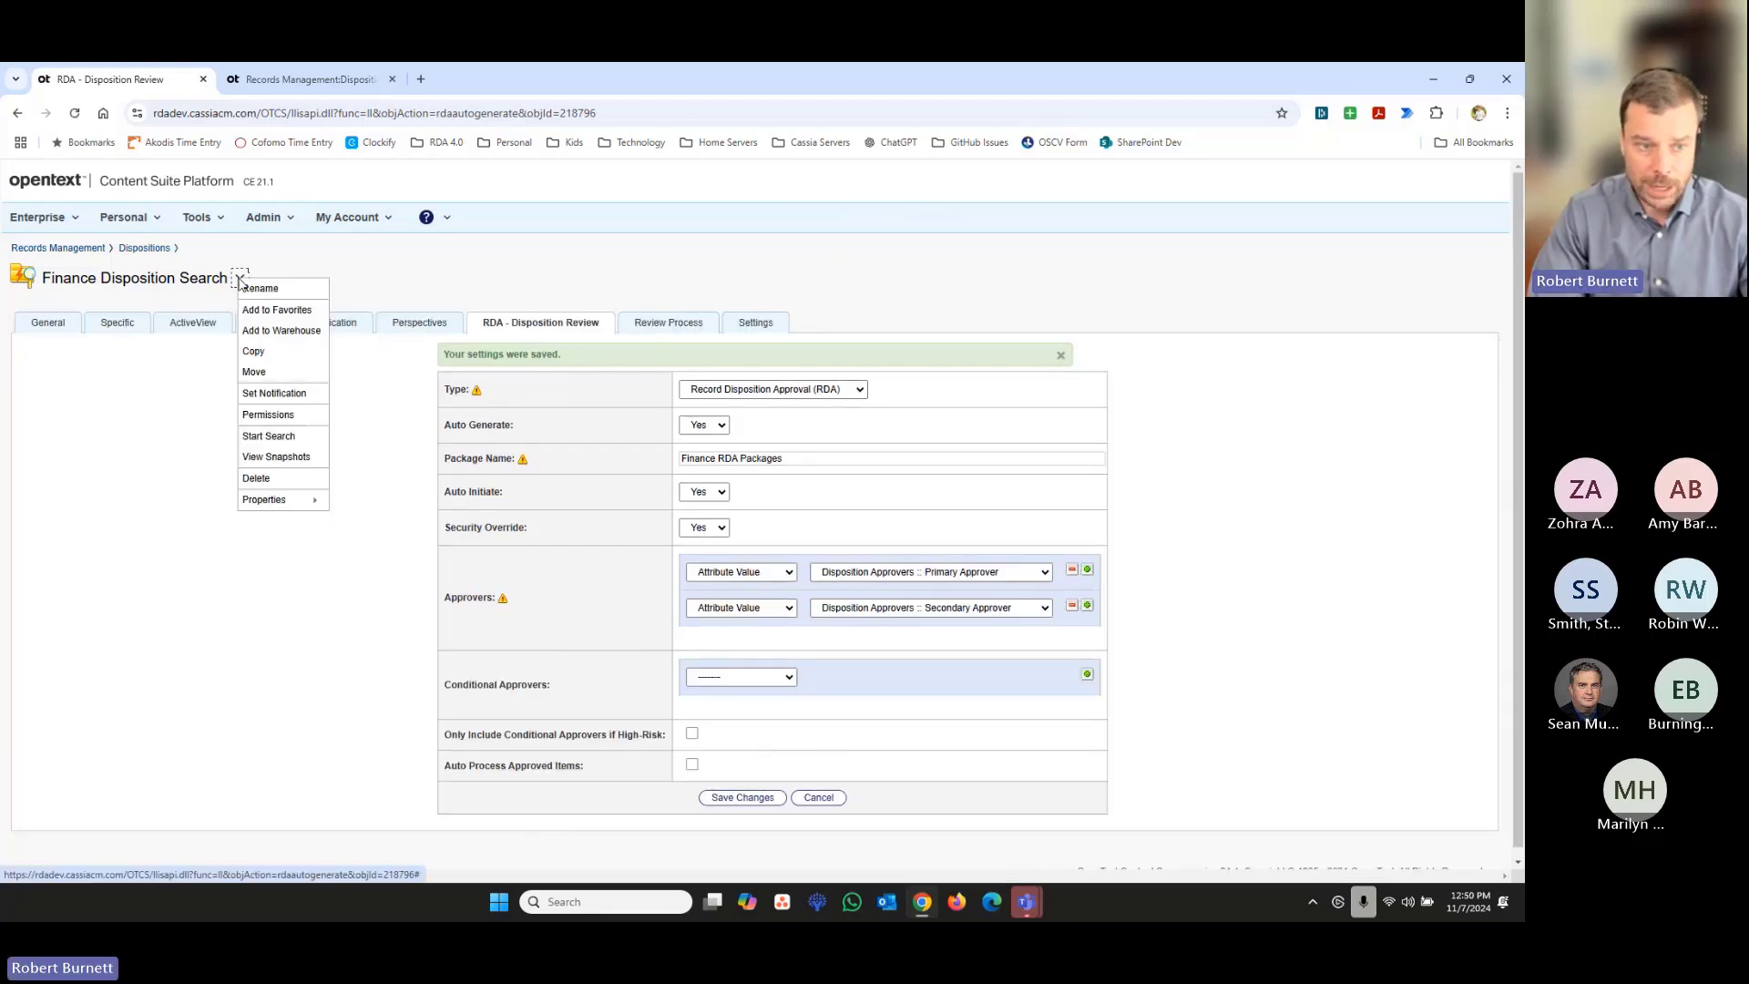
click(267, 437)
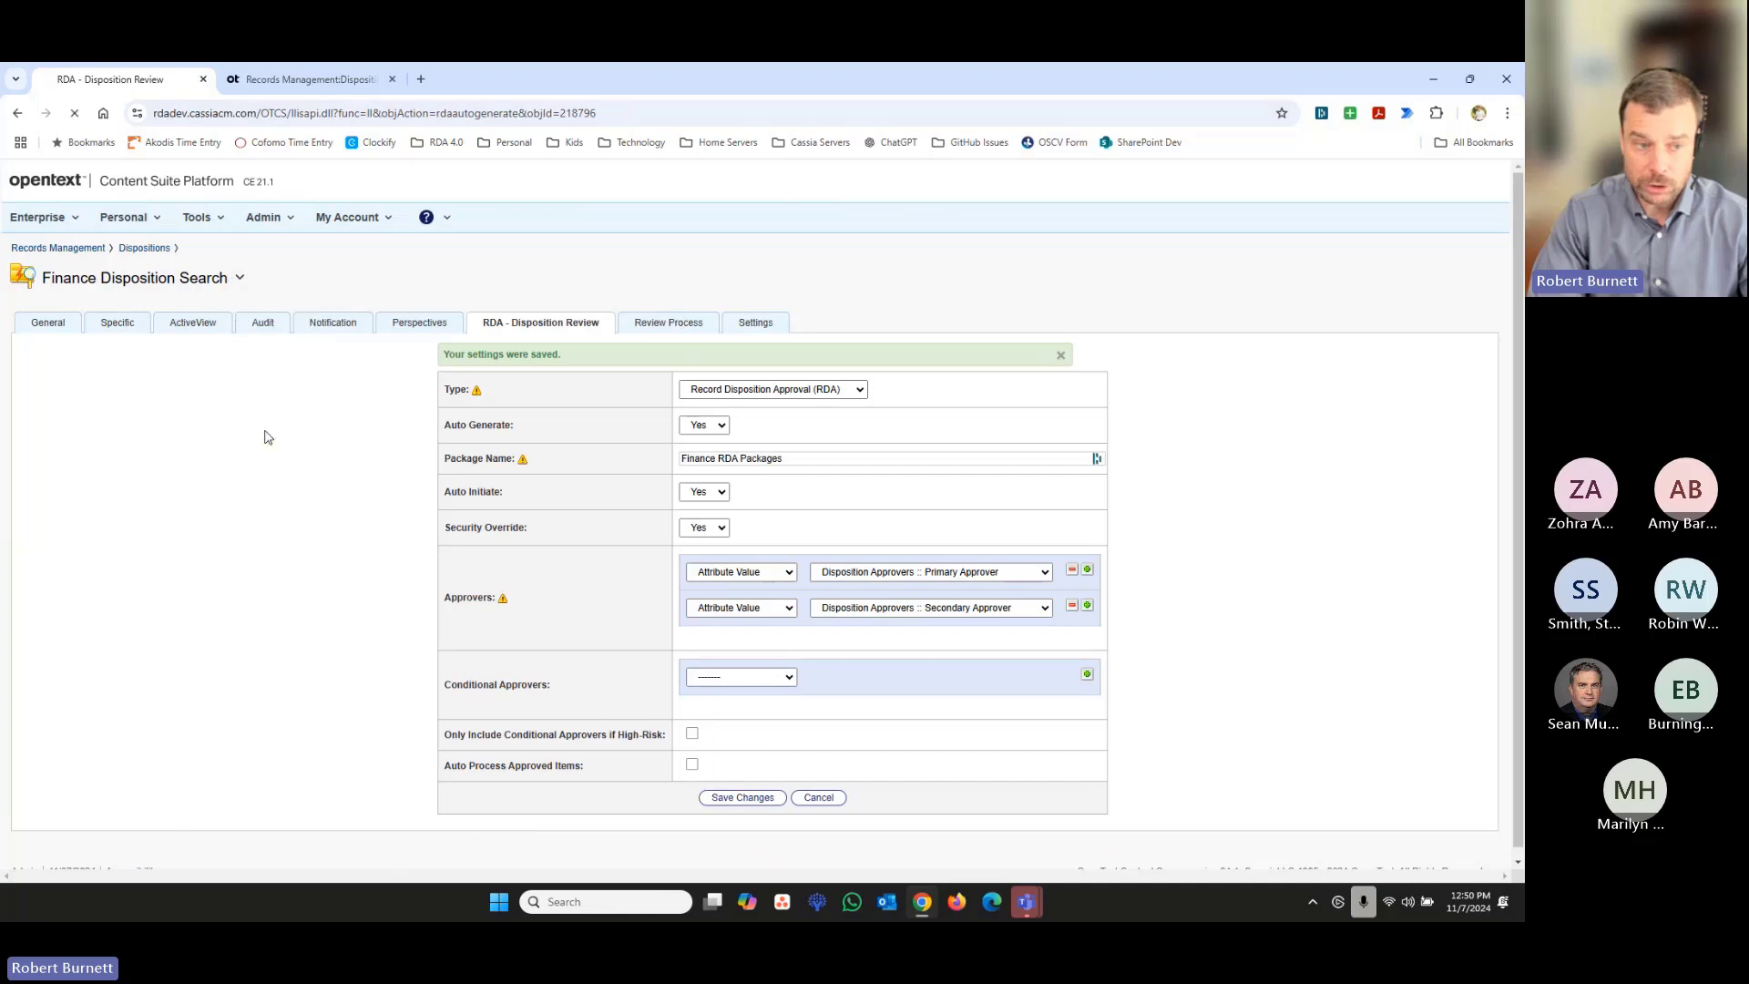
click(240, 288)
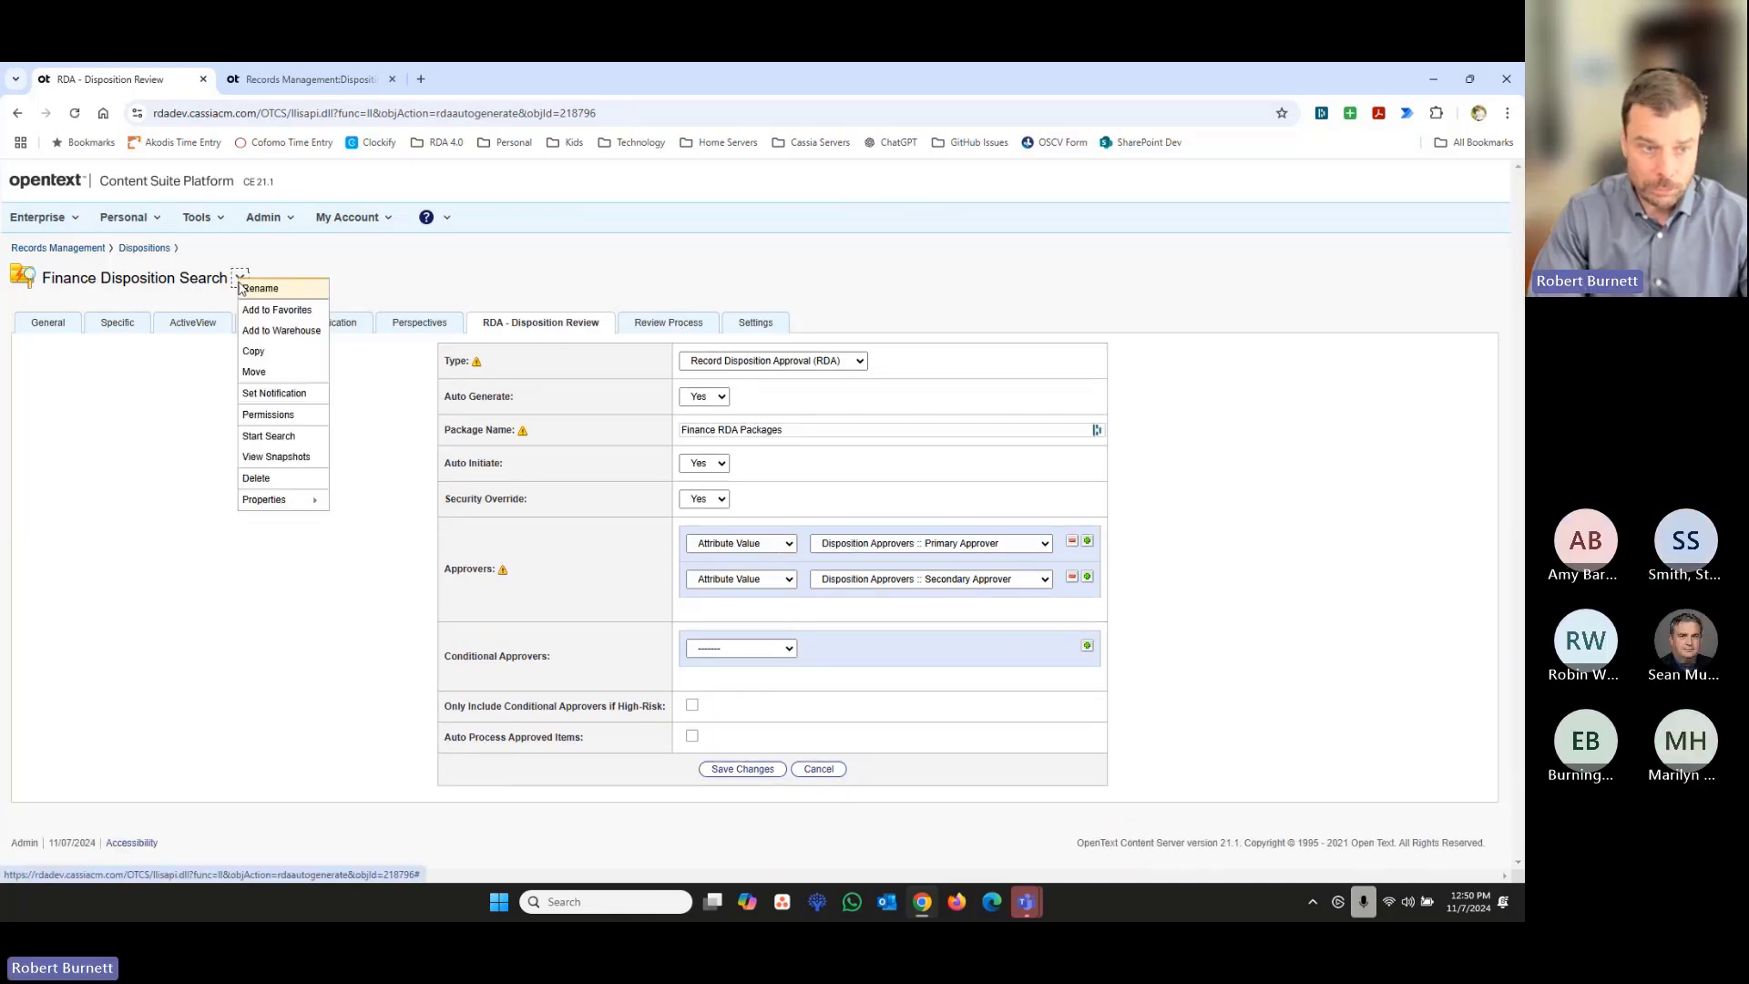
click(144, 248)
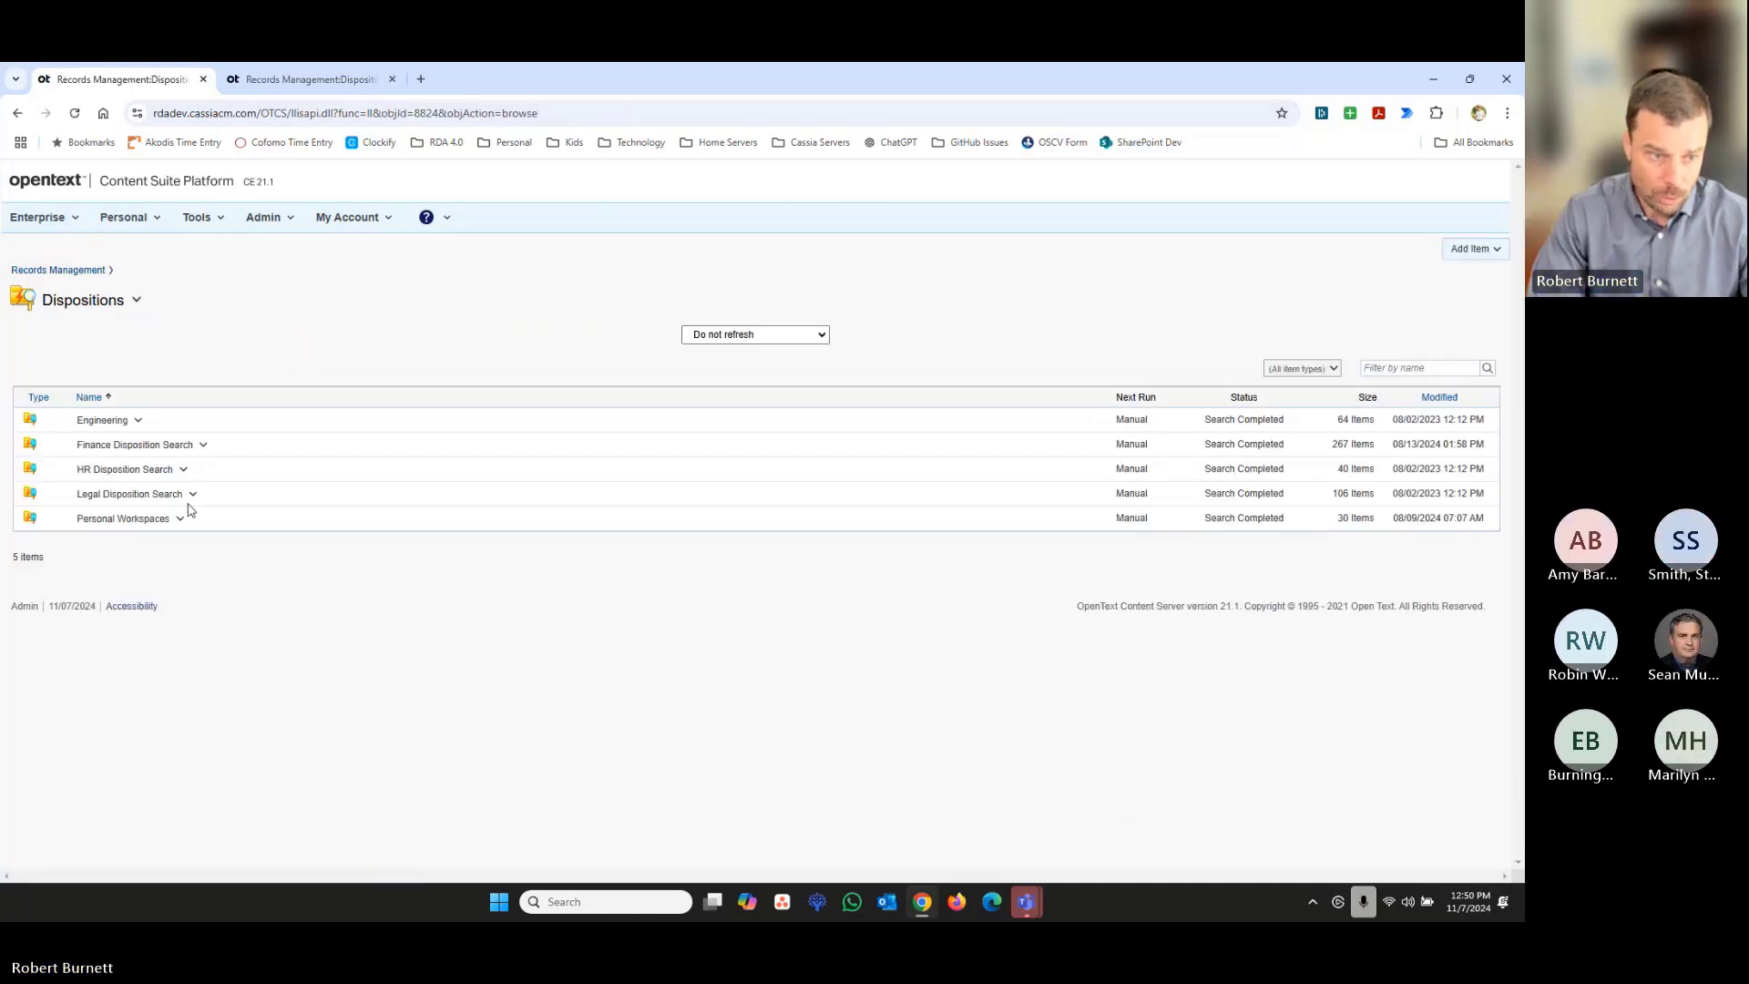
click(202, 446)
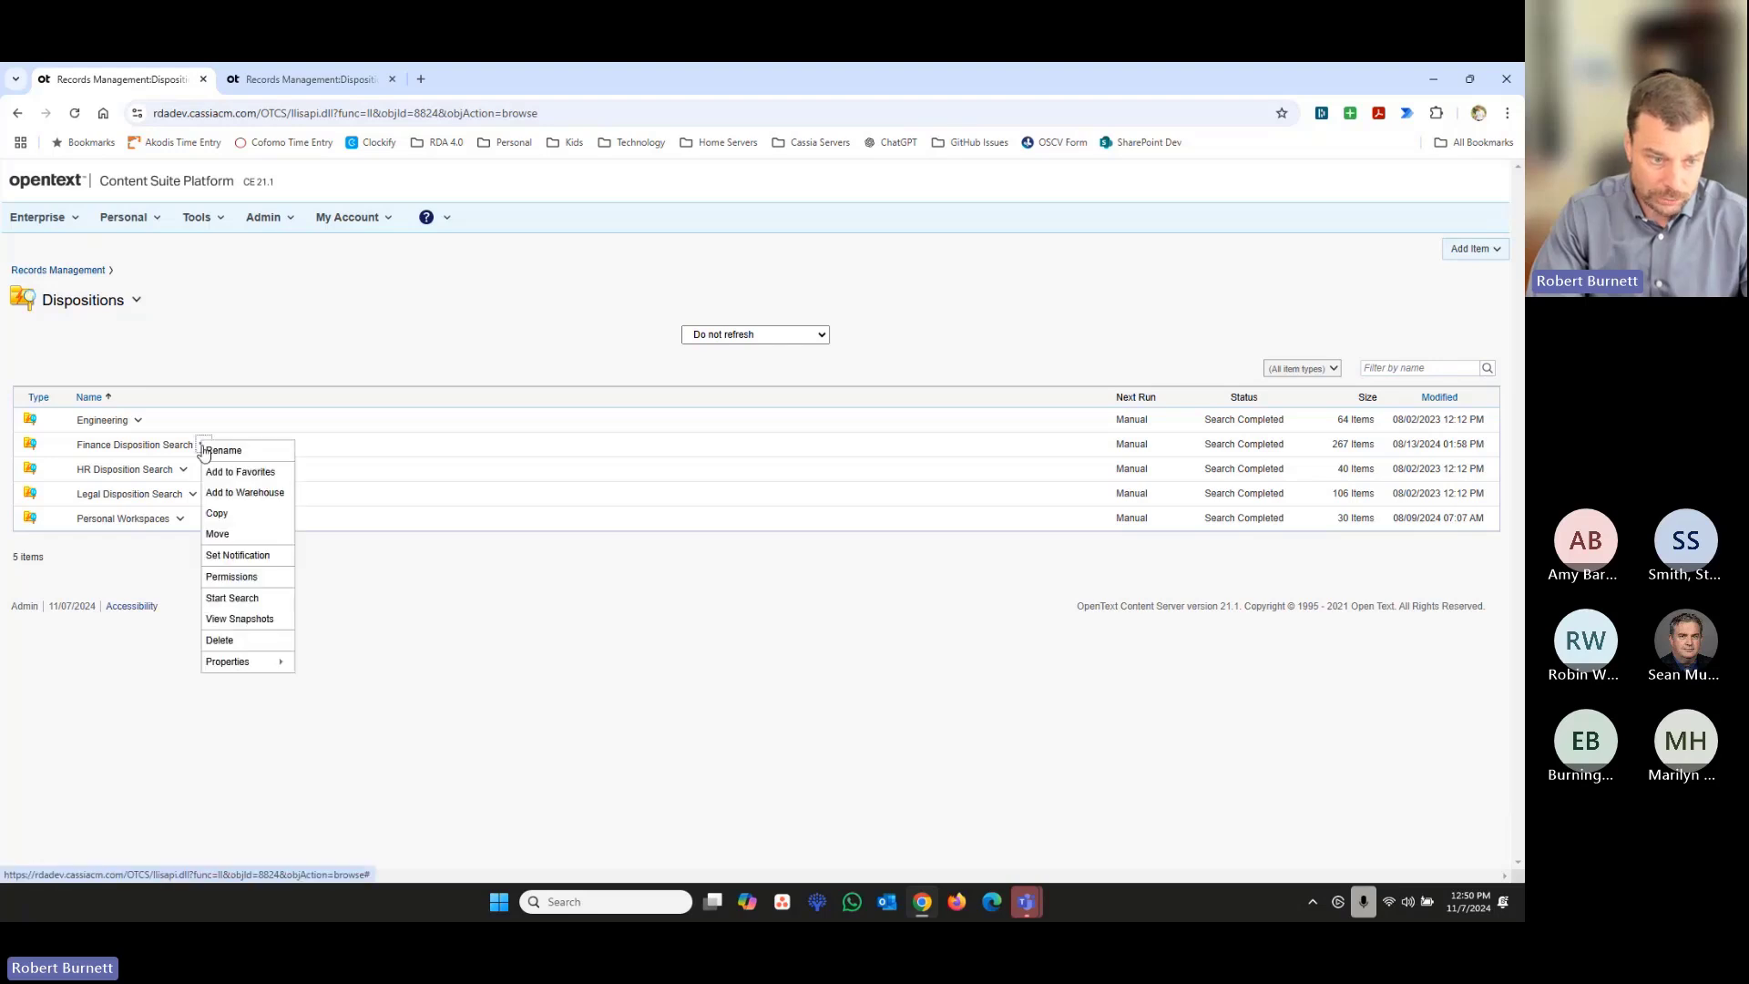
click(135, 446)
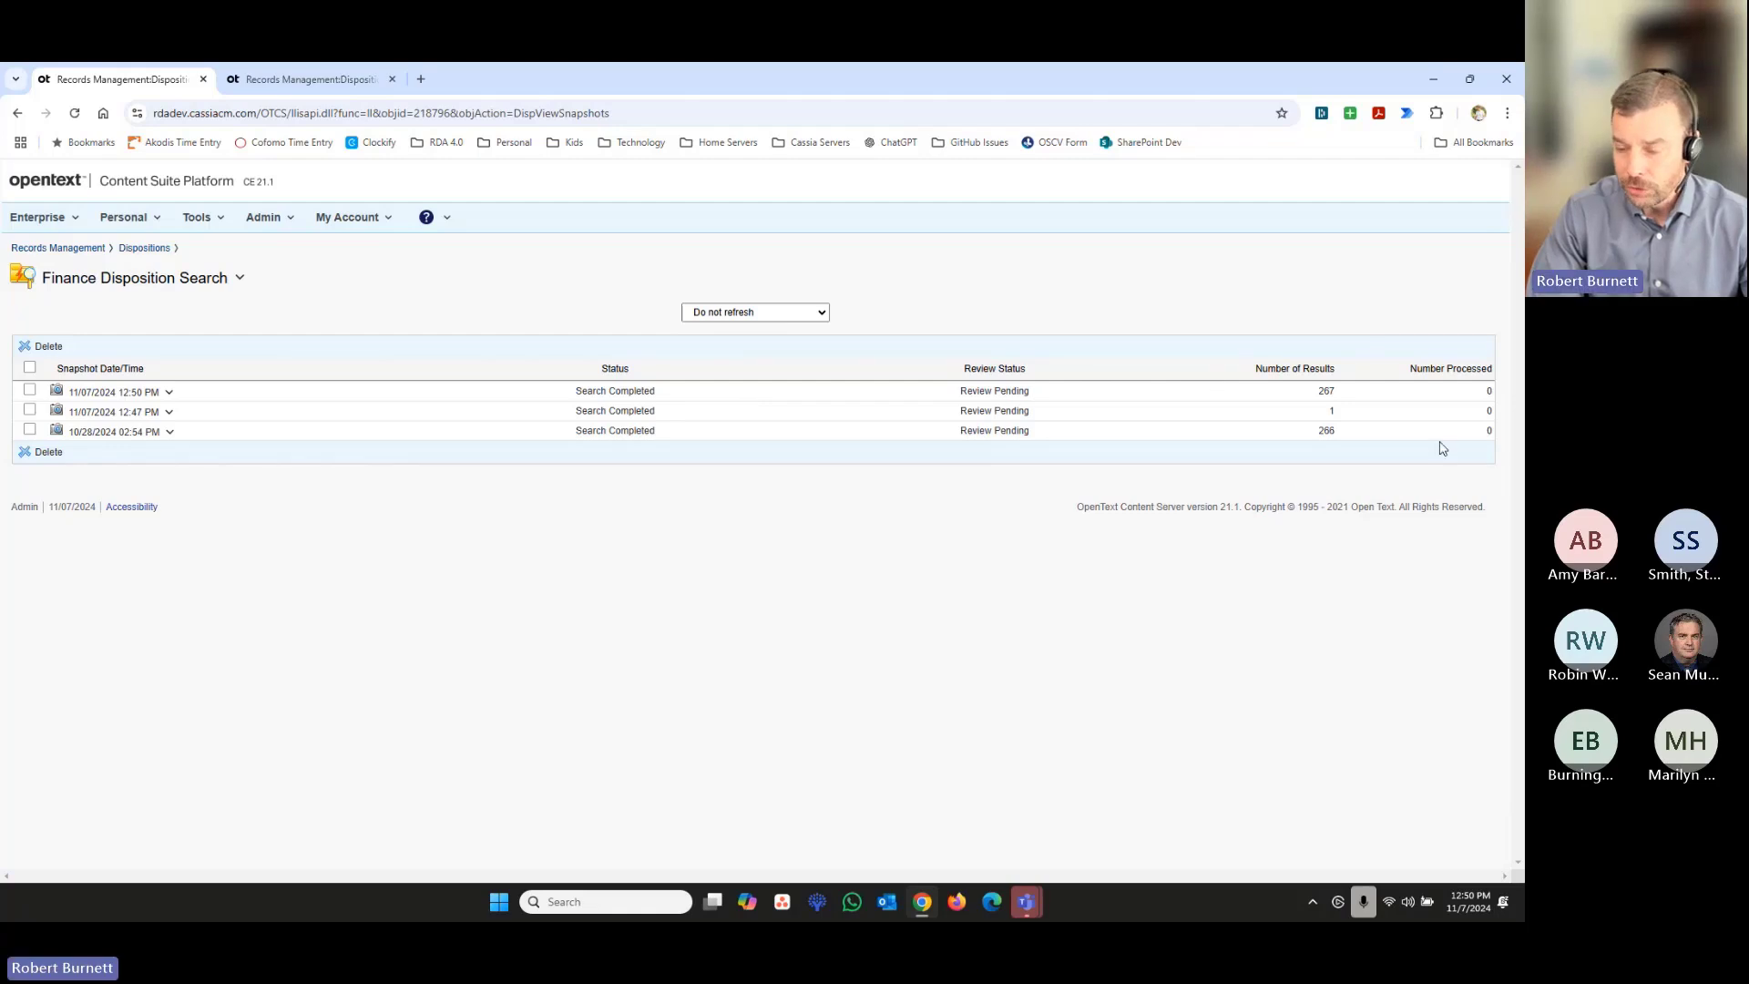
- Compare the number of results of the 11/07/2024 12:50 PM snapshot with those of the two earlier snapshots
double_click(1326, 390)
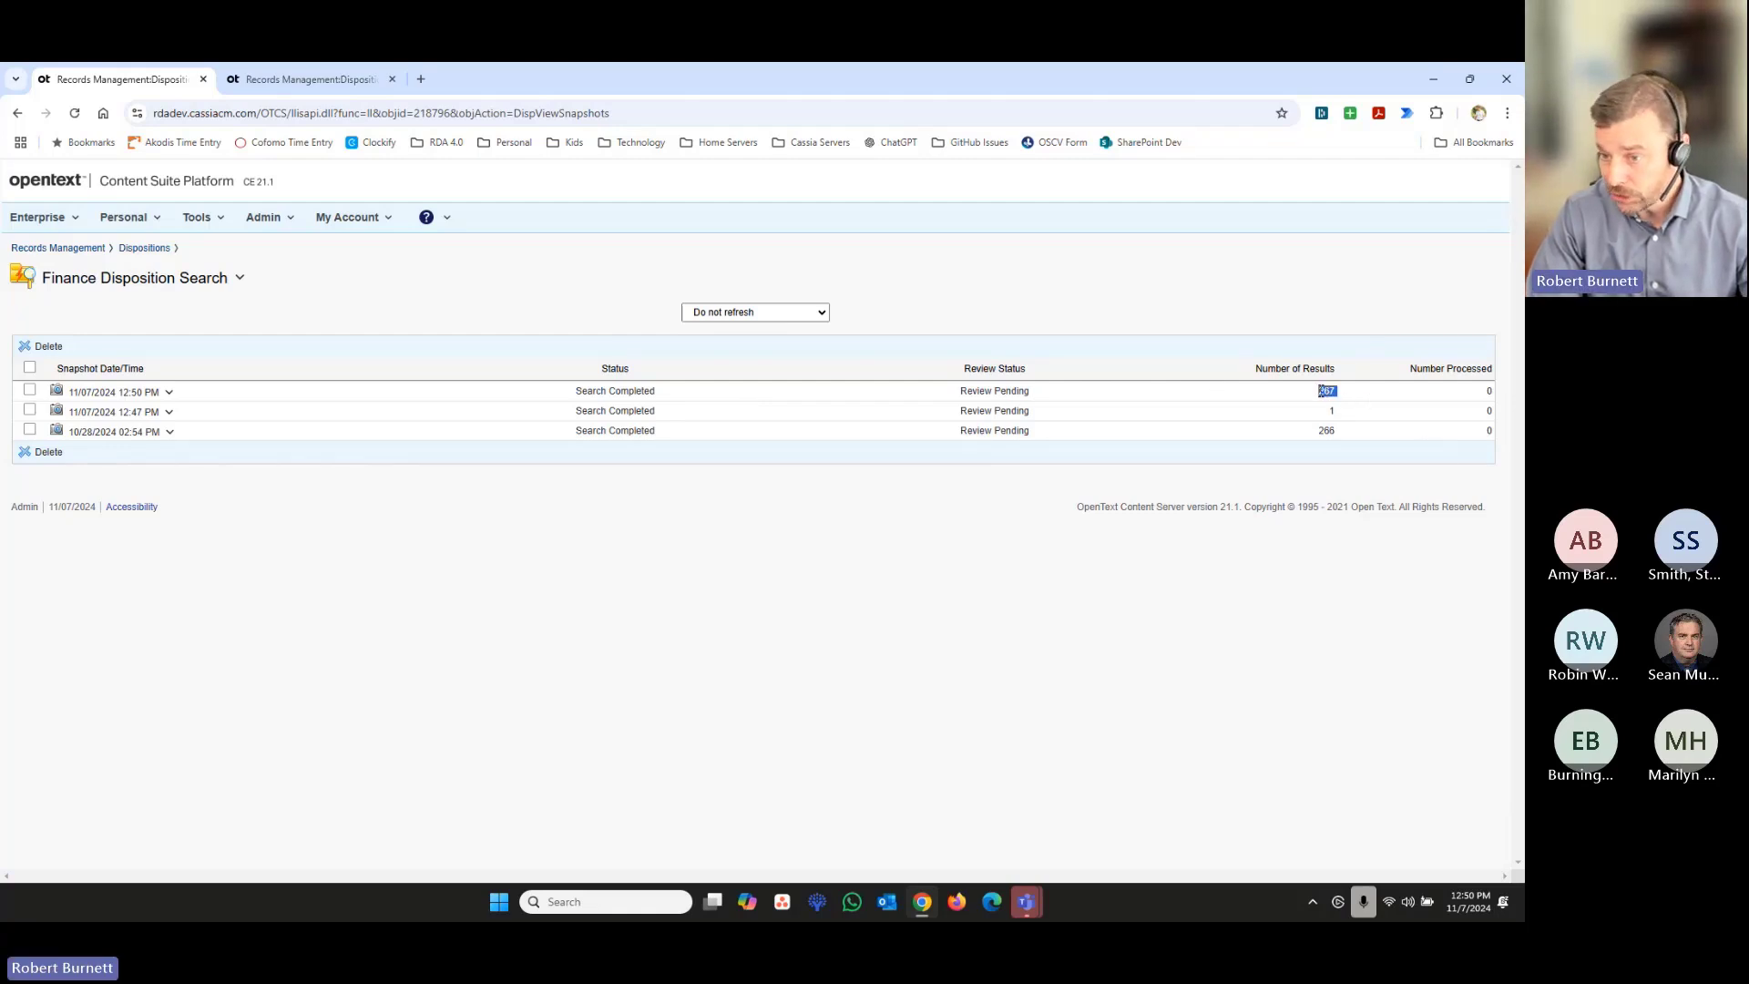
double_click(1318, 432)
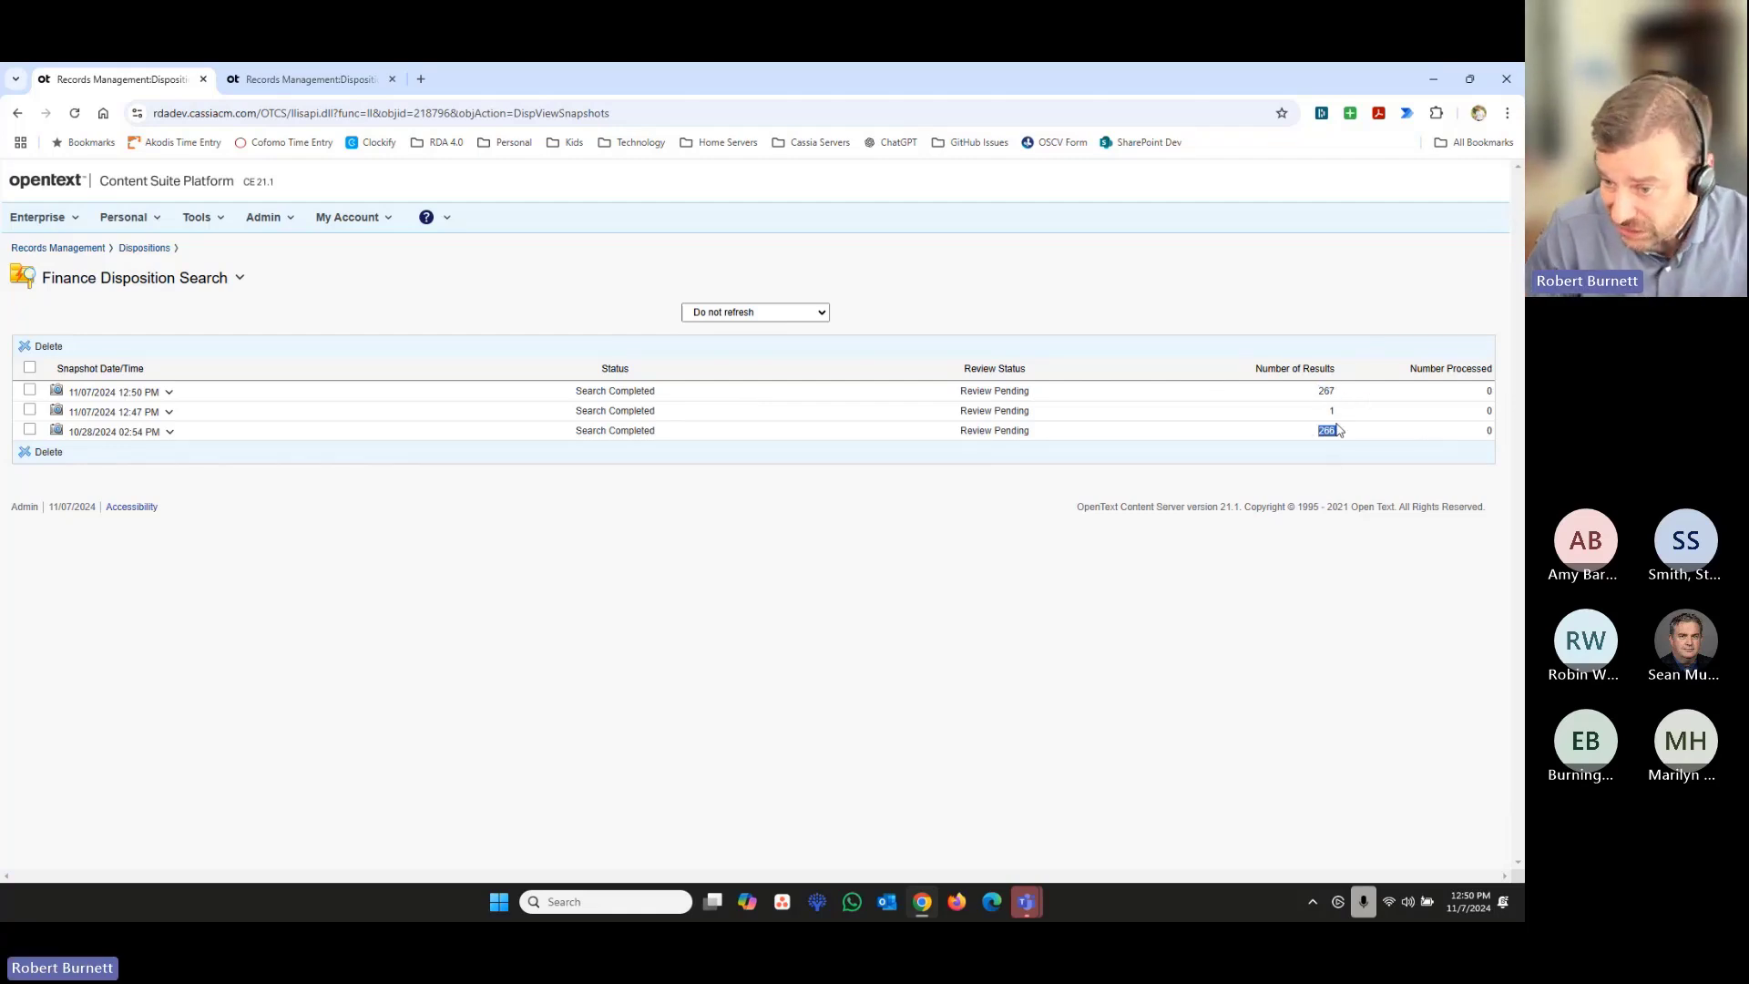
double_click(1332, 411)
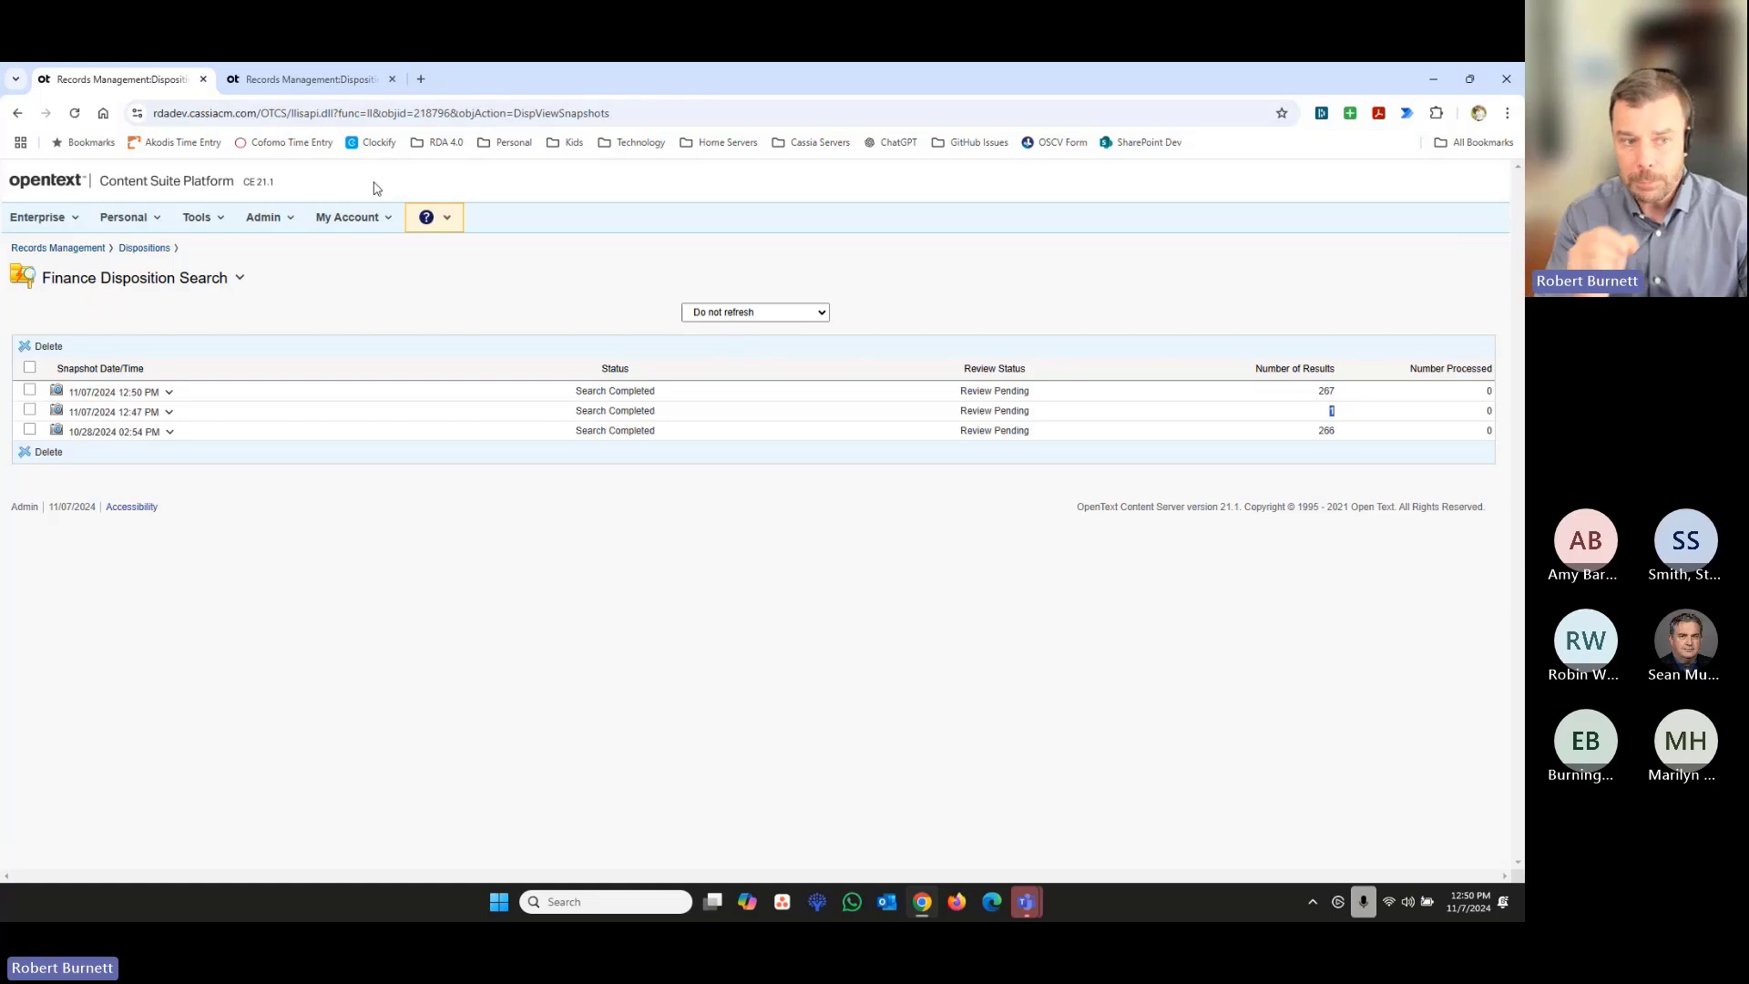
- List the initiated RDAs in the RDA Admin Workspace and examine their object counts and current approvers
click(77, 228)
click(74, 319)
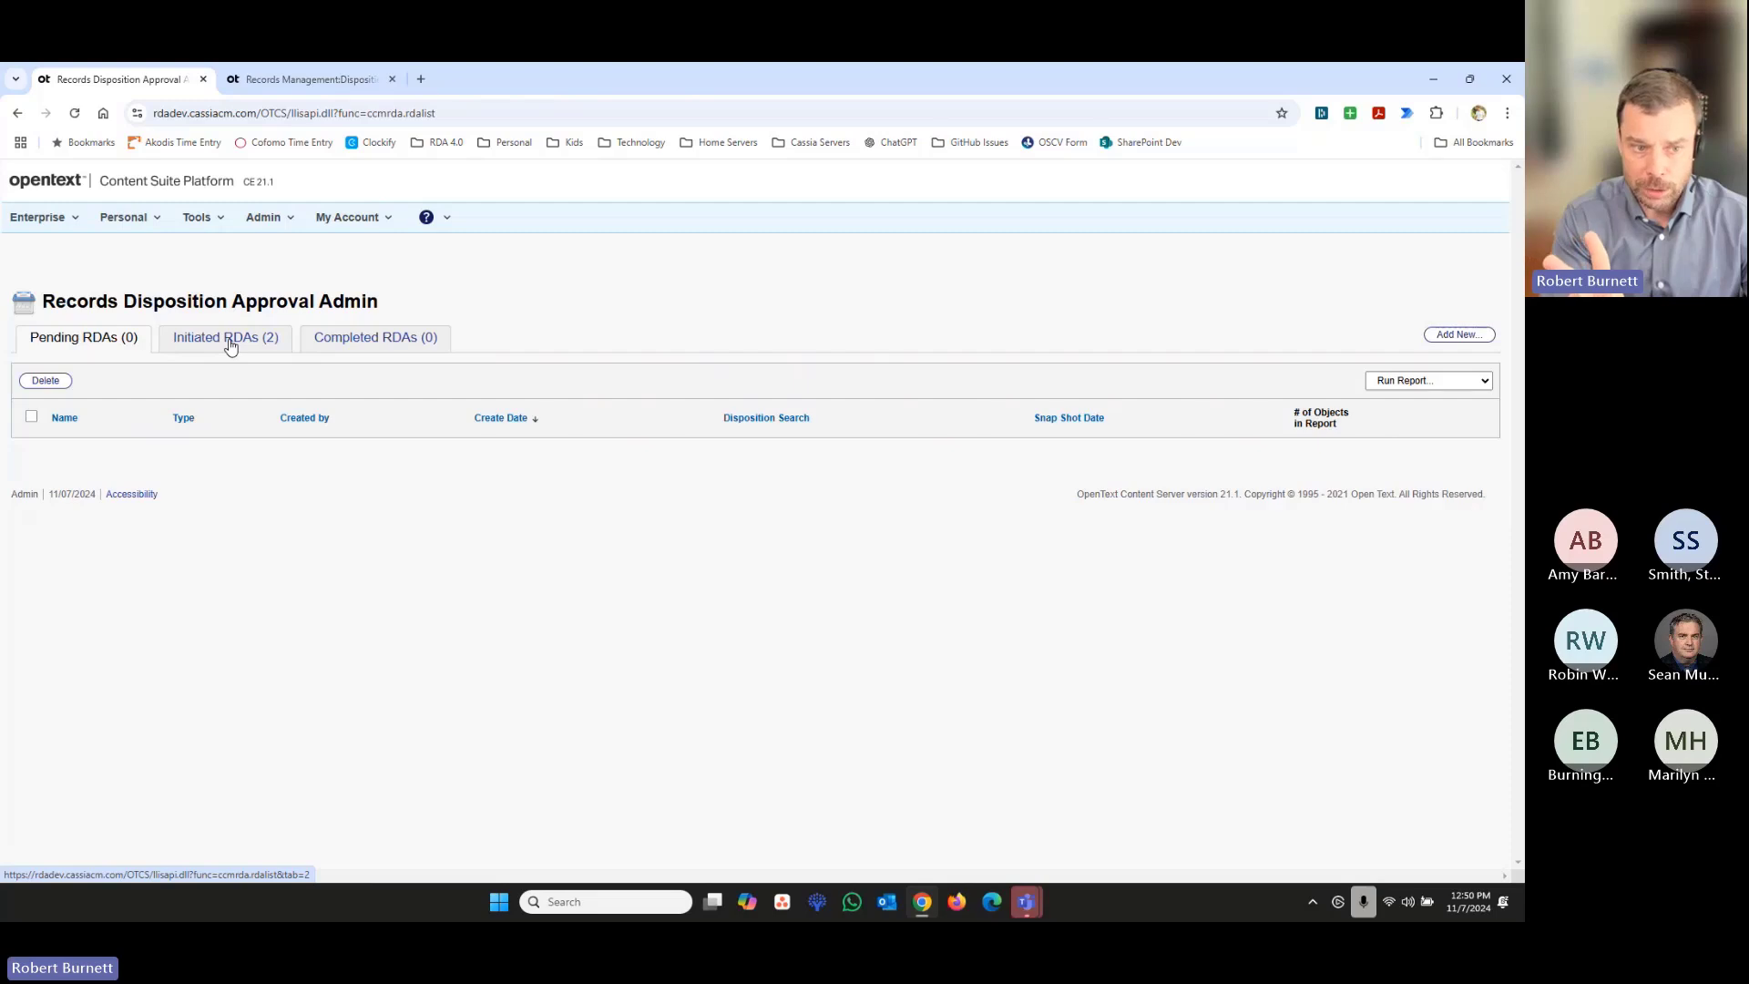
click(229, 342)
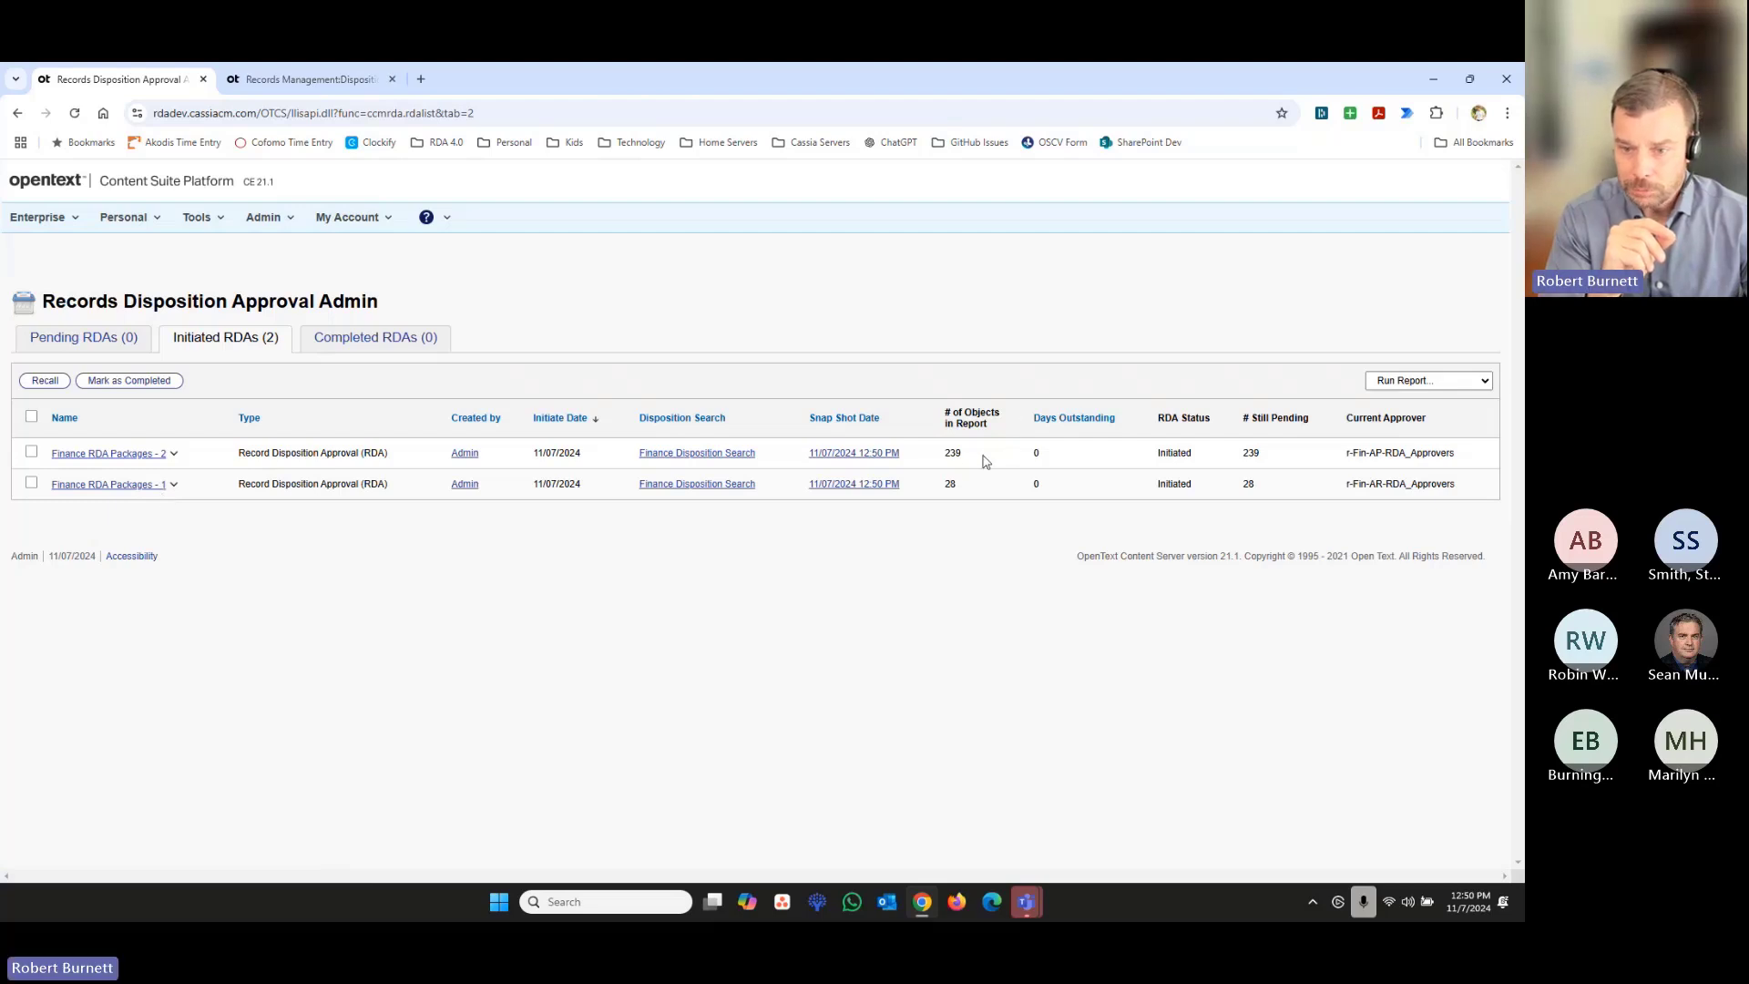
drag(950, 484, 955, 485)
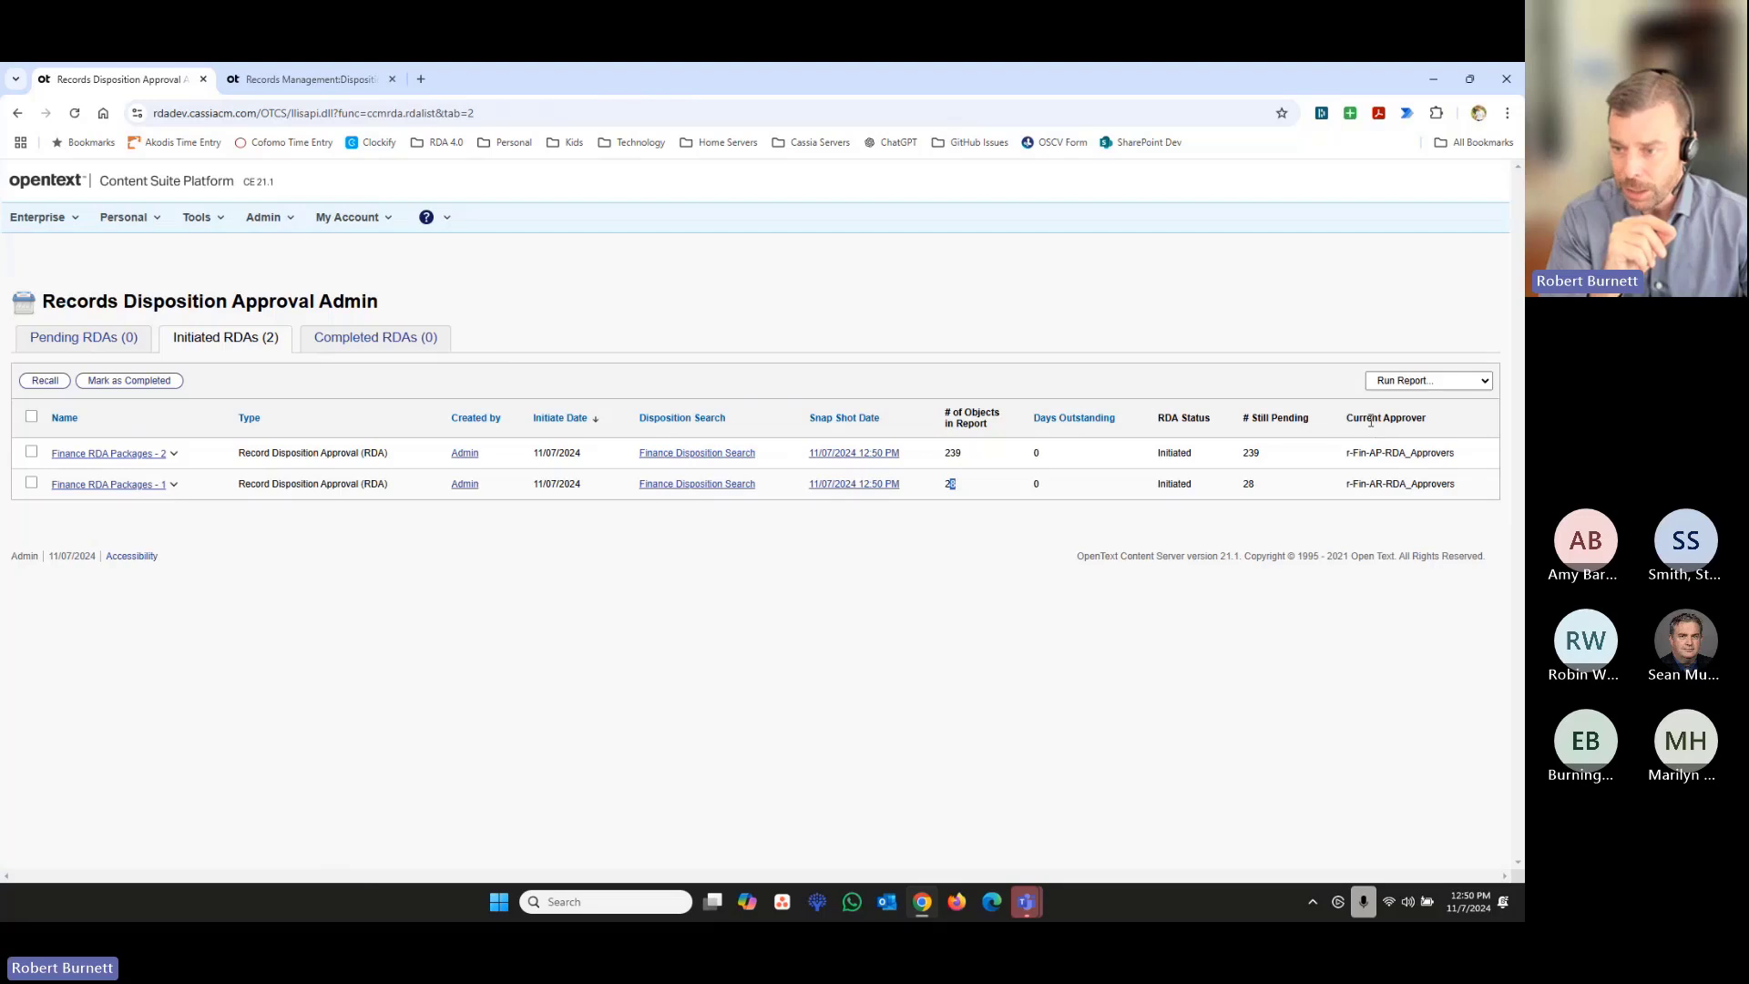
drag(1376, 454, 1384, 484)
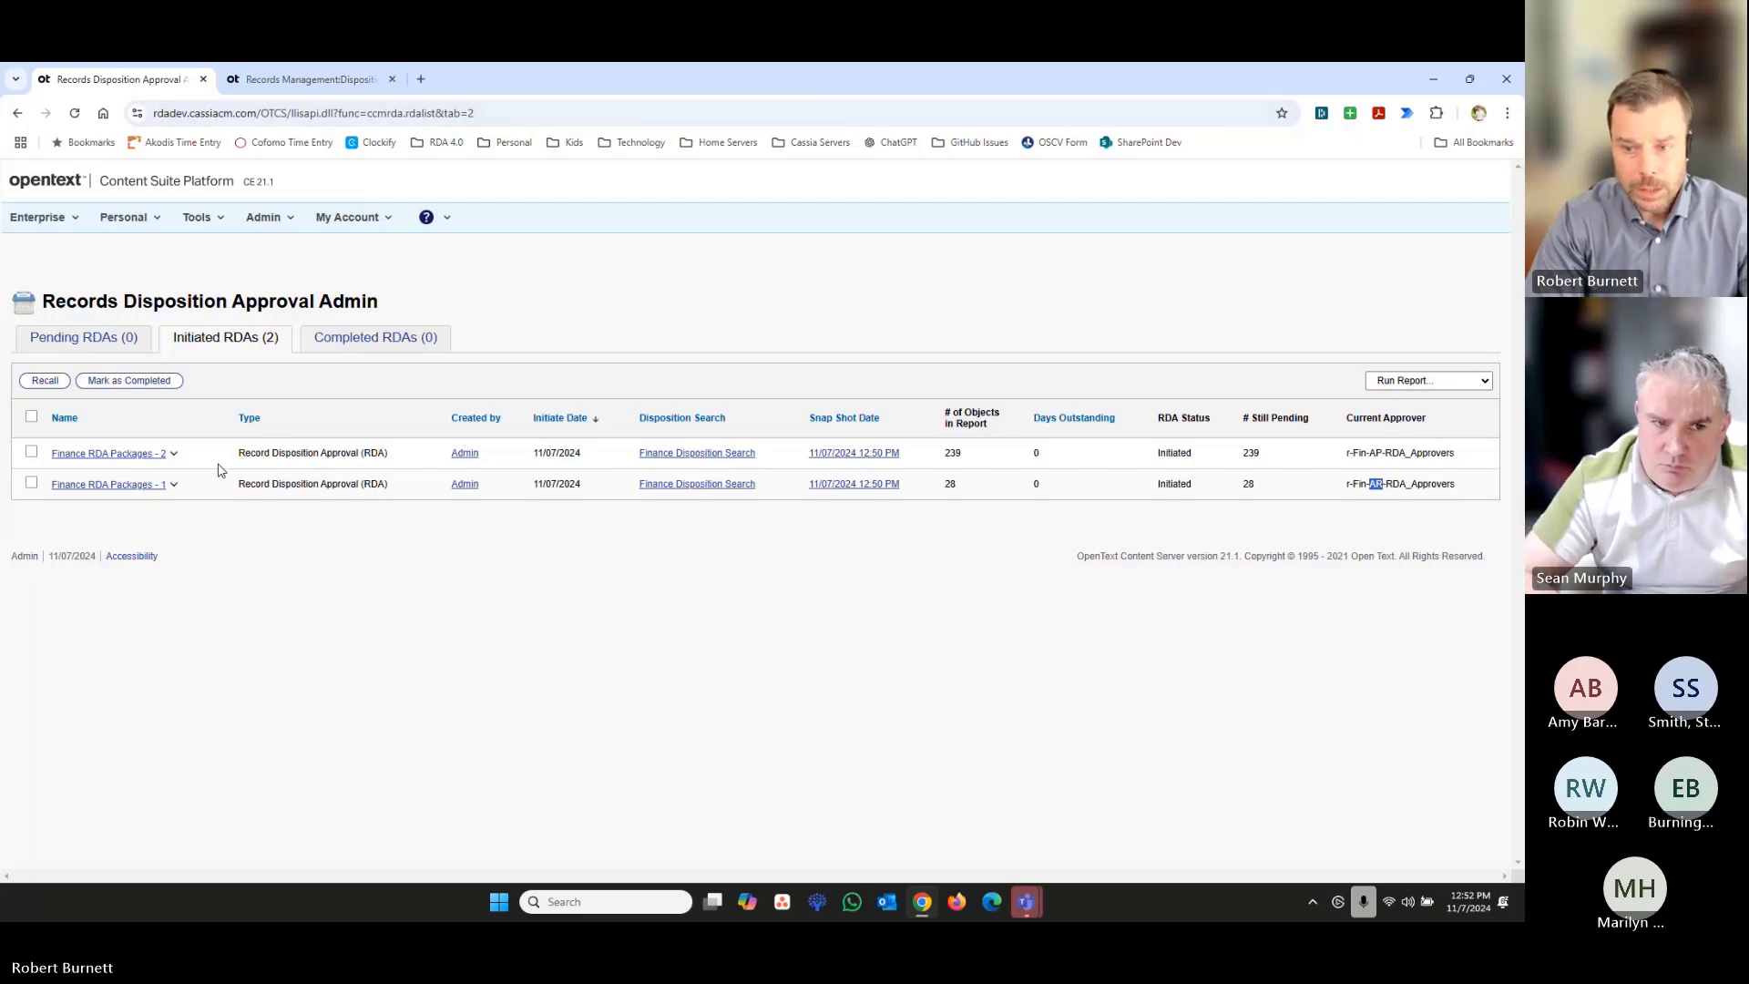
- Open the Finance RDA Packages - 2 review and examine its approvers, instructions and report items
click(133, 455)
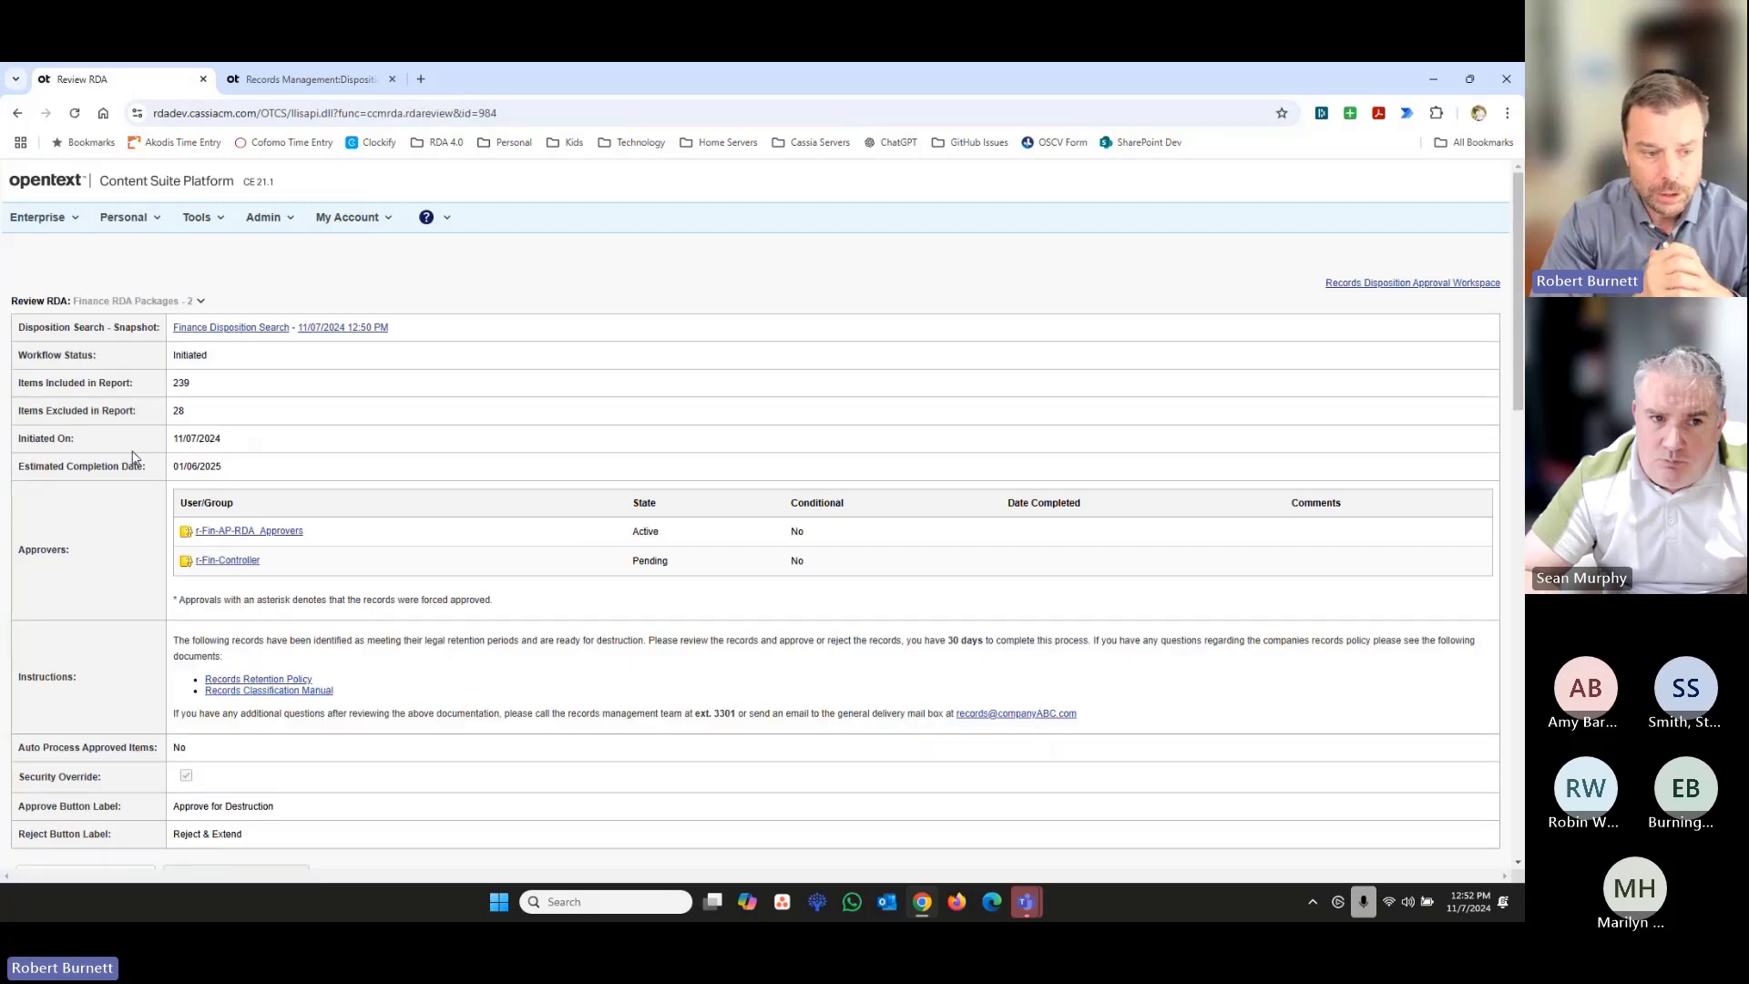
scroll(133, 455, down, 4)
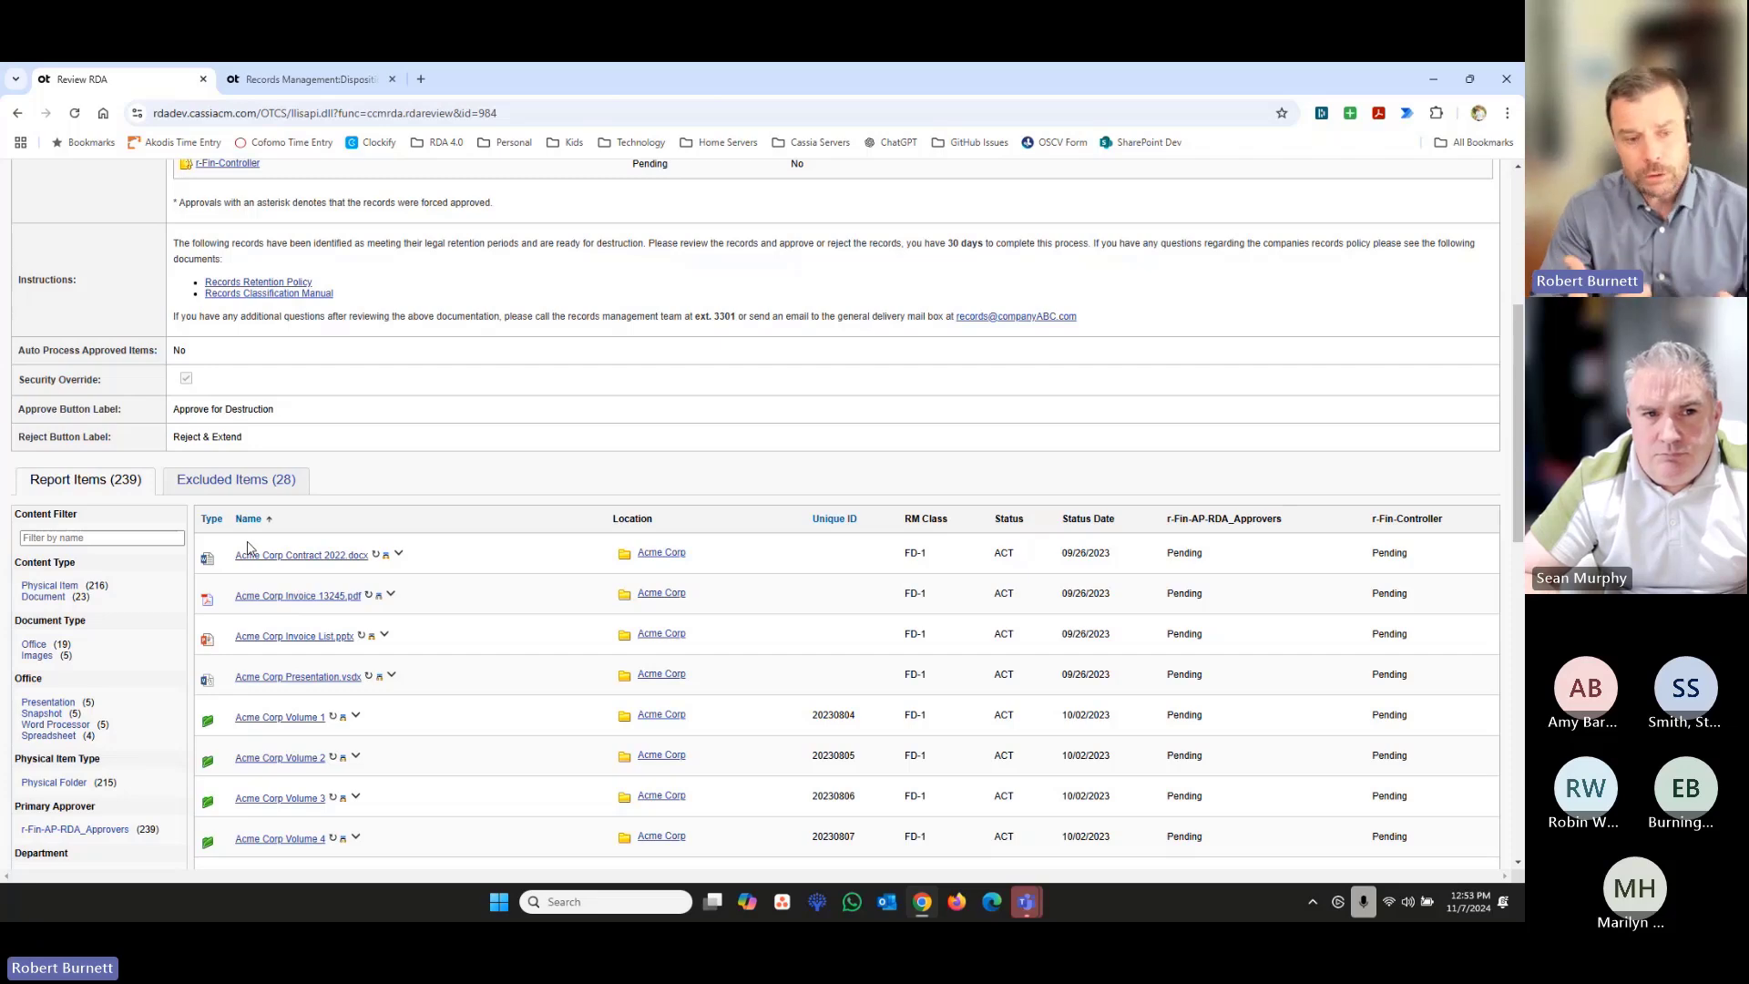
scroll(282, 519, up, 5)
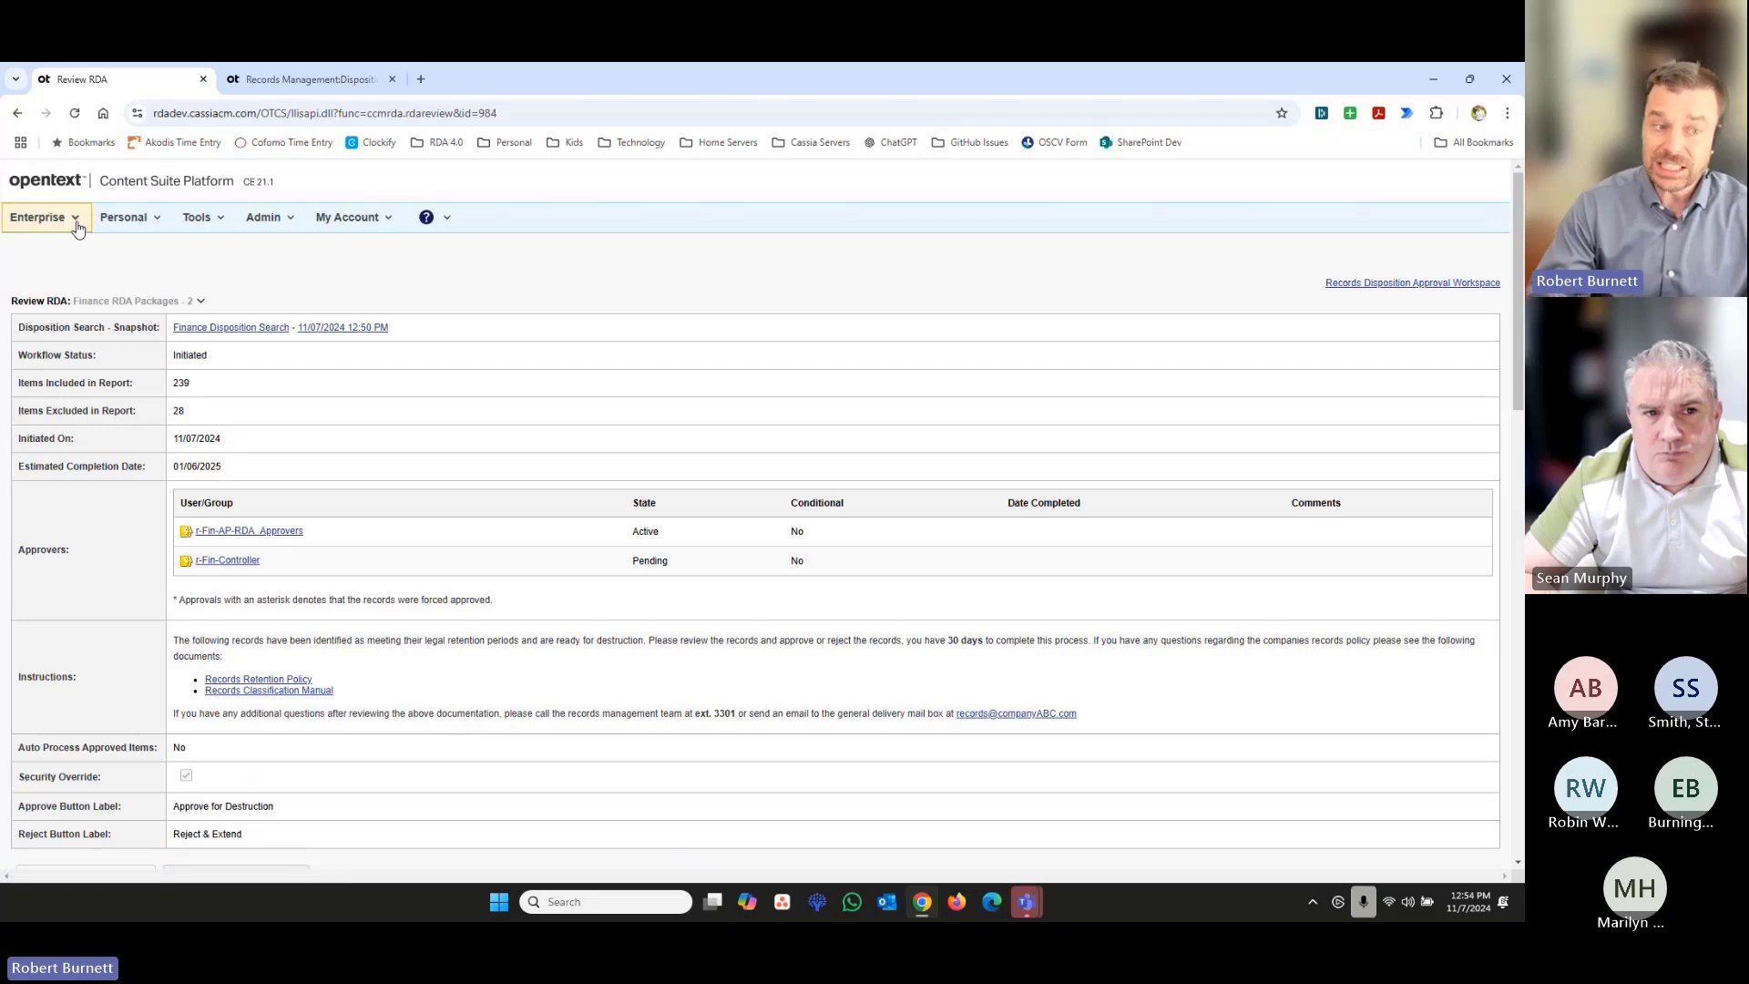
- Return to the initiated RDAs in the Records Disposition Approval Workspace and look at the available report options
click(1417, 284)
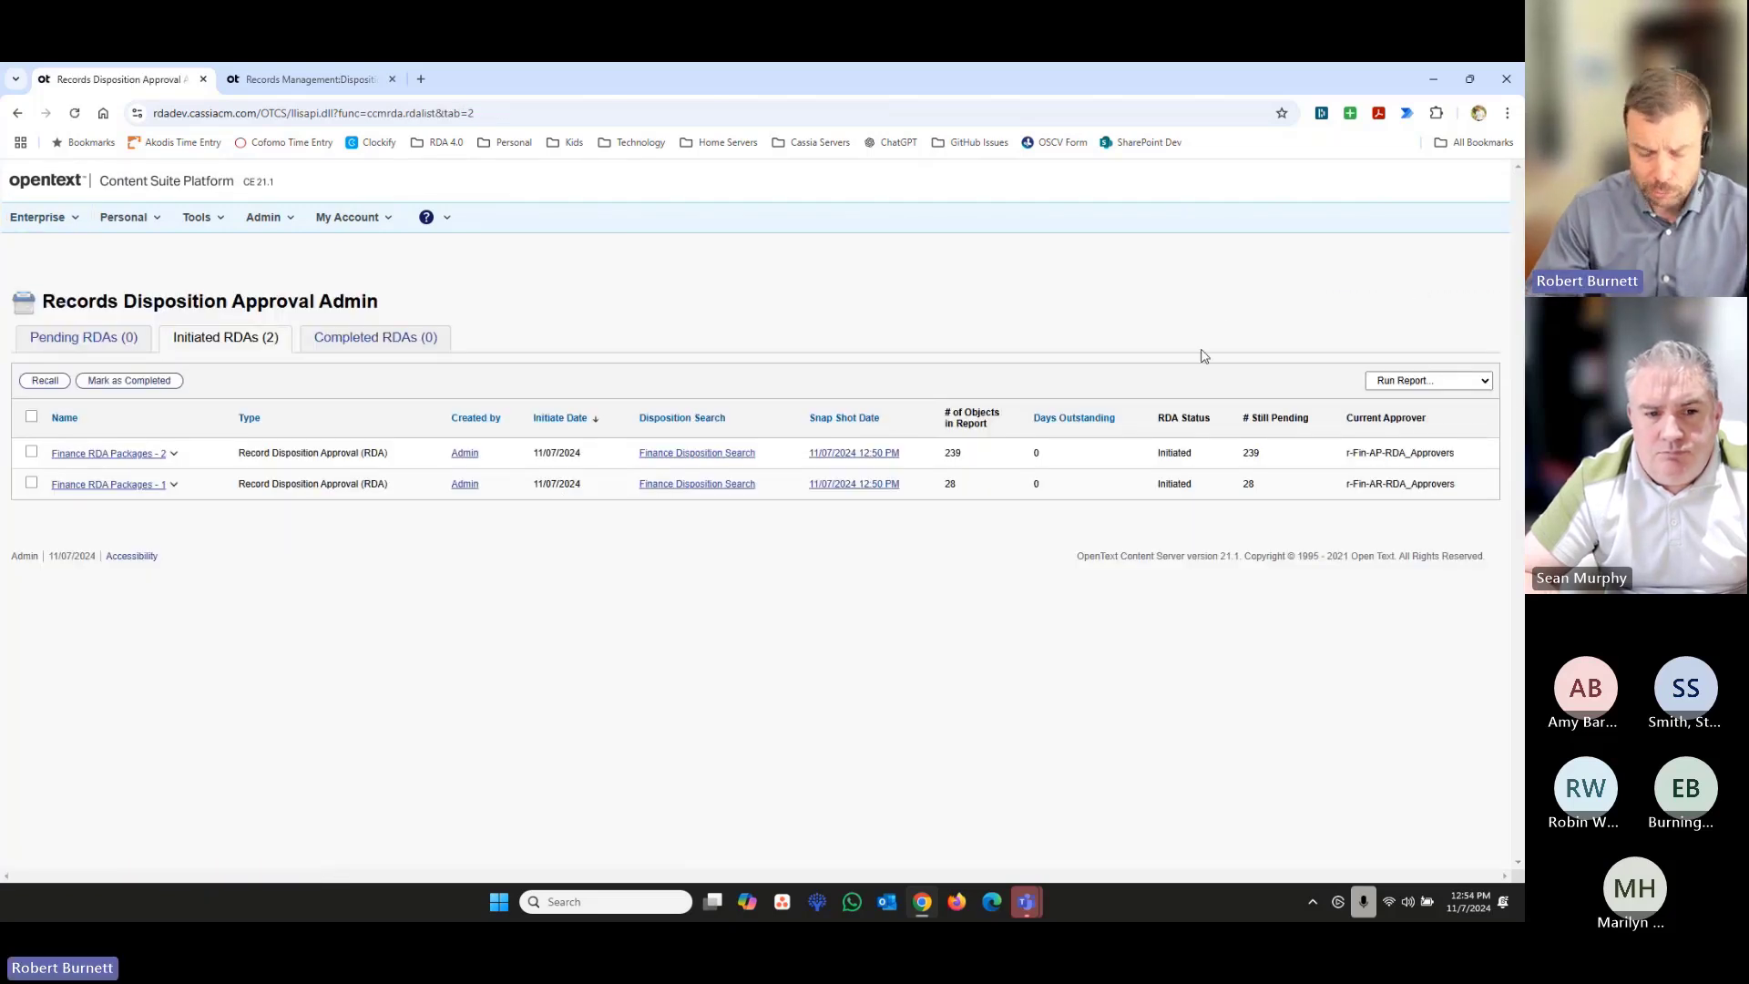
click(1411, 379)
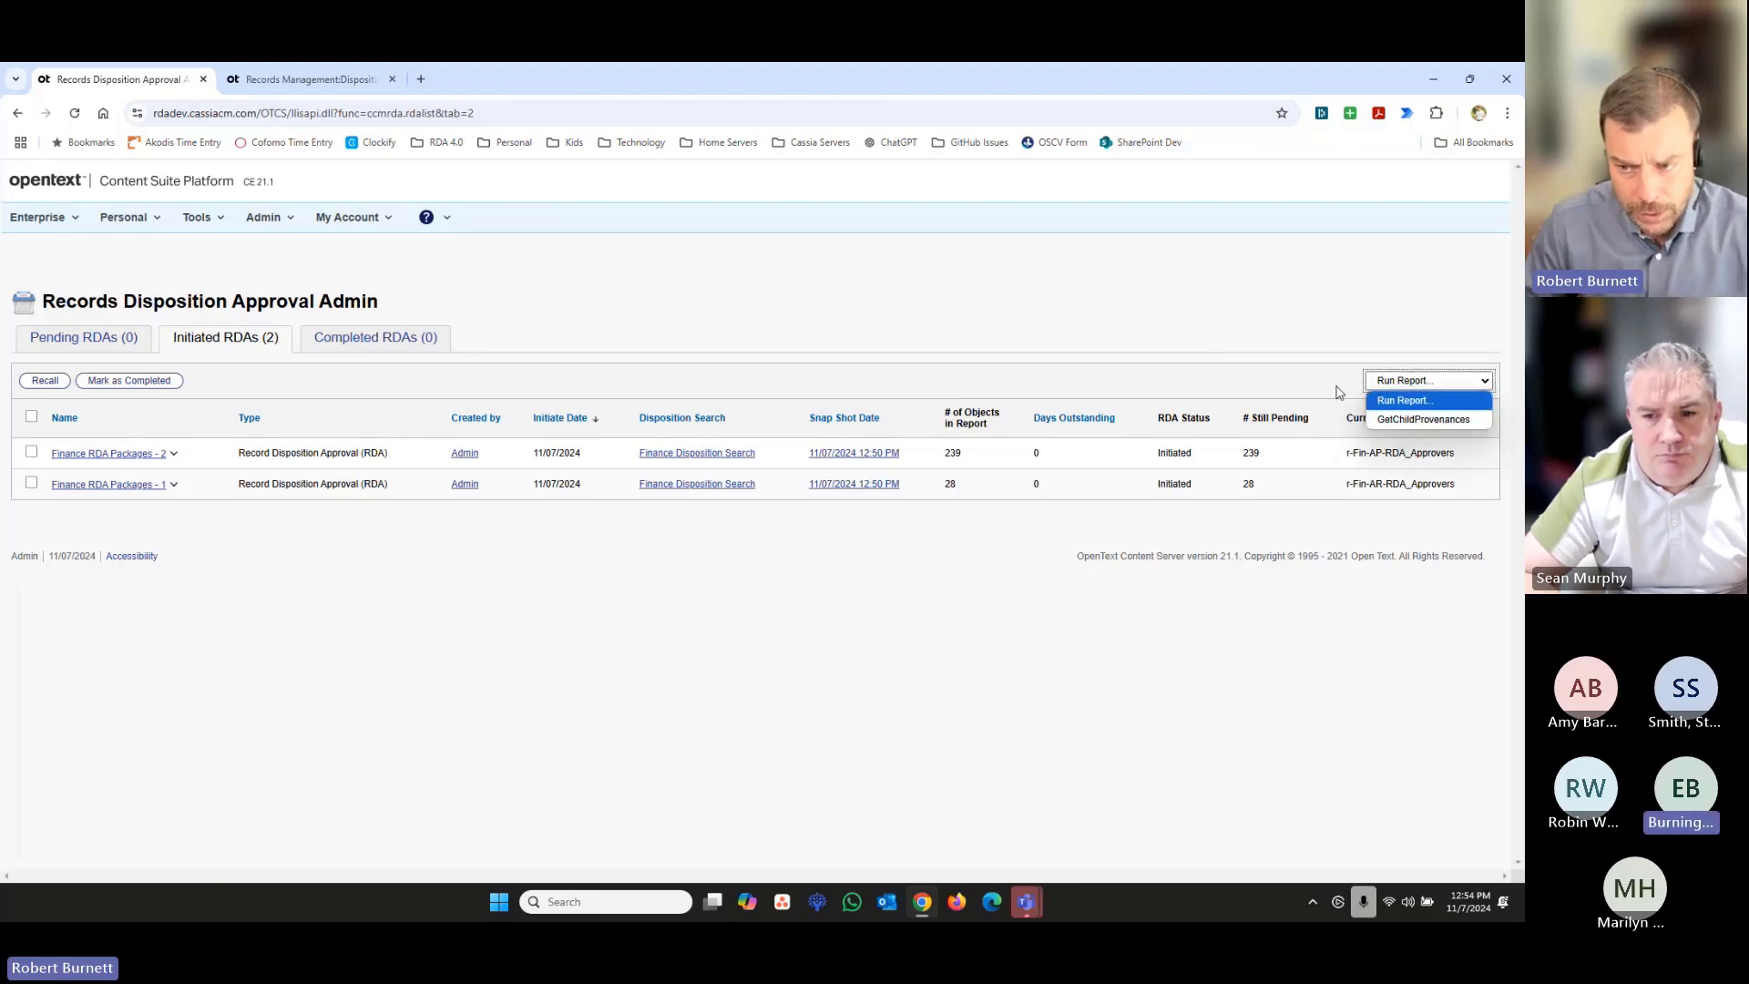
click(1295, 345)
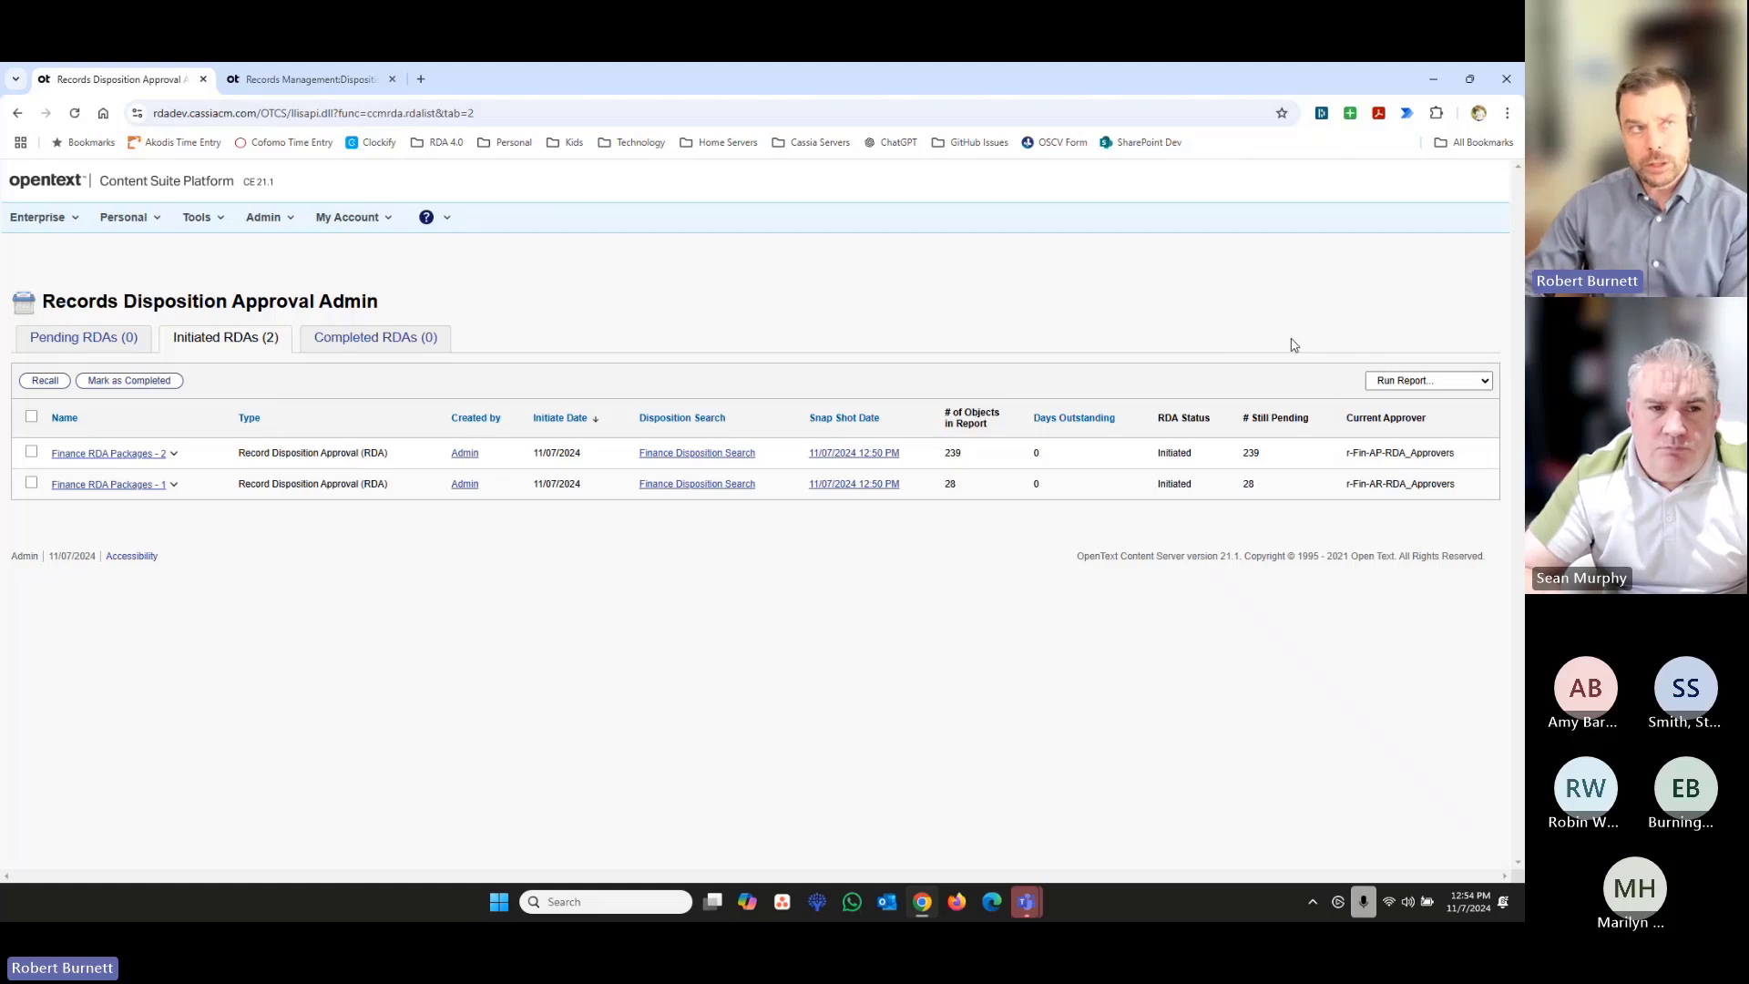